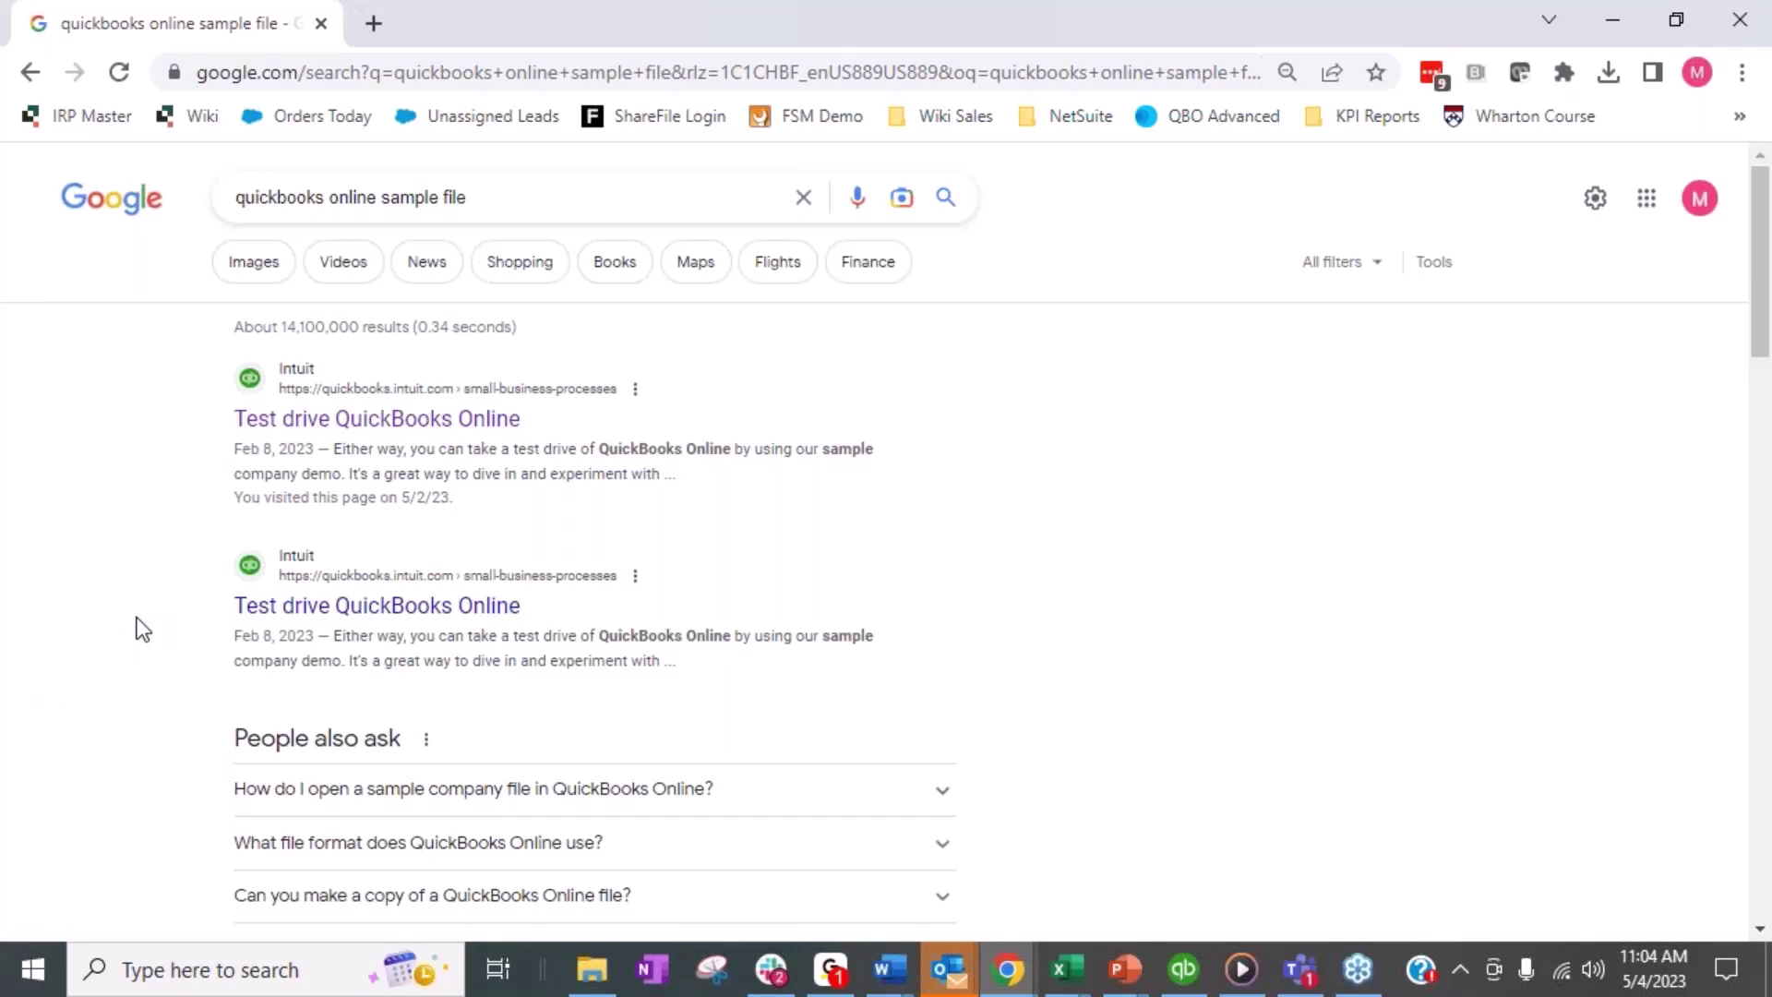
click(356, 608)
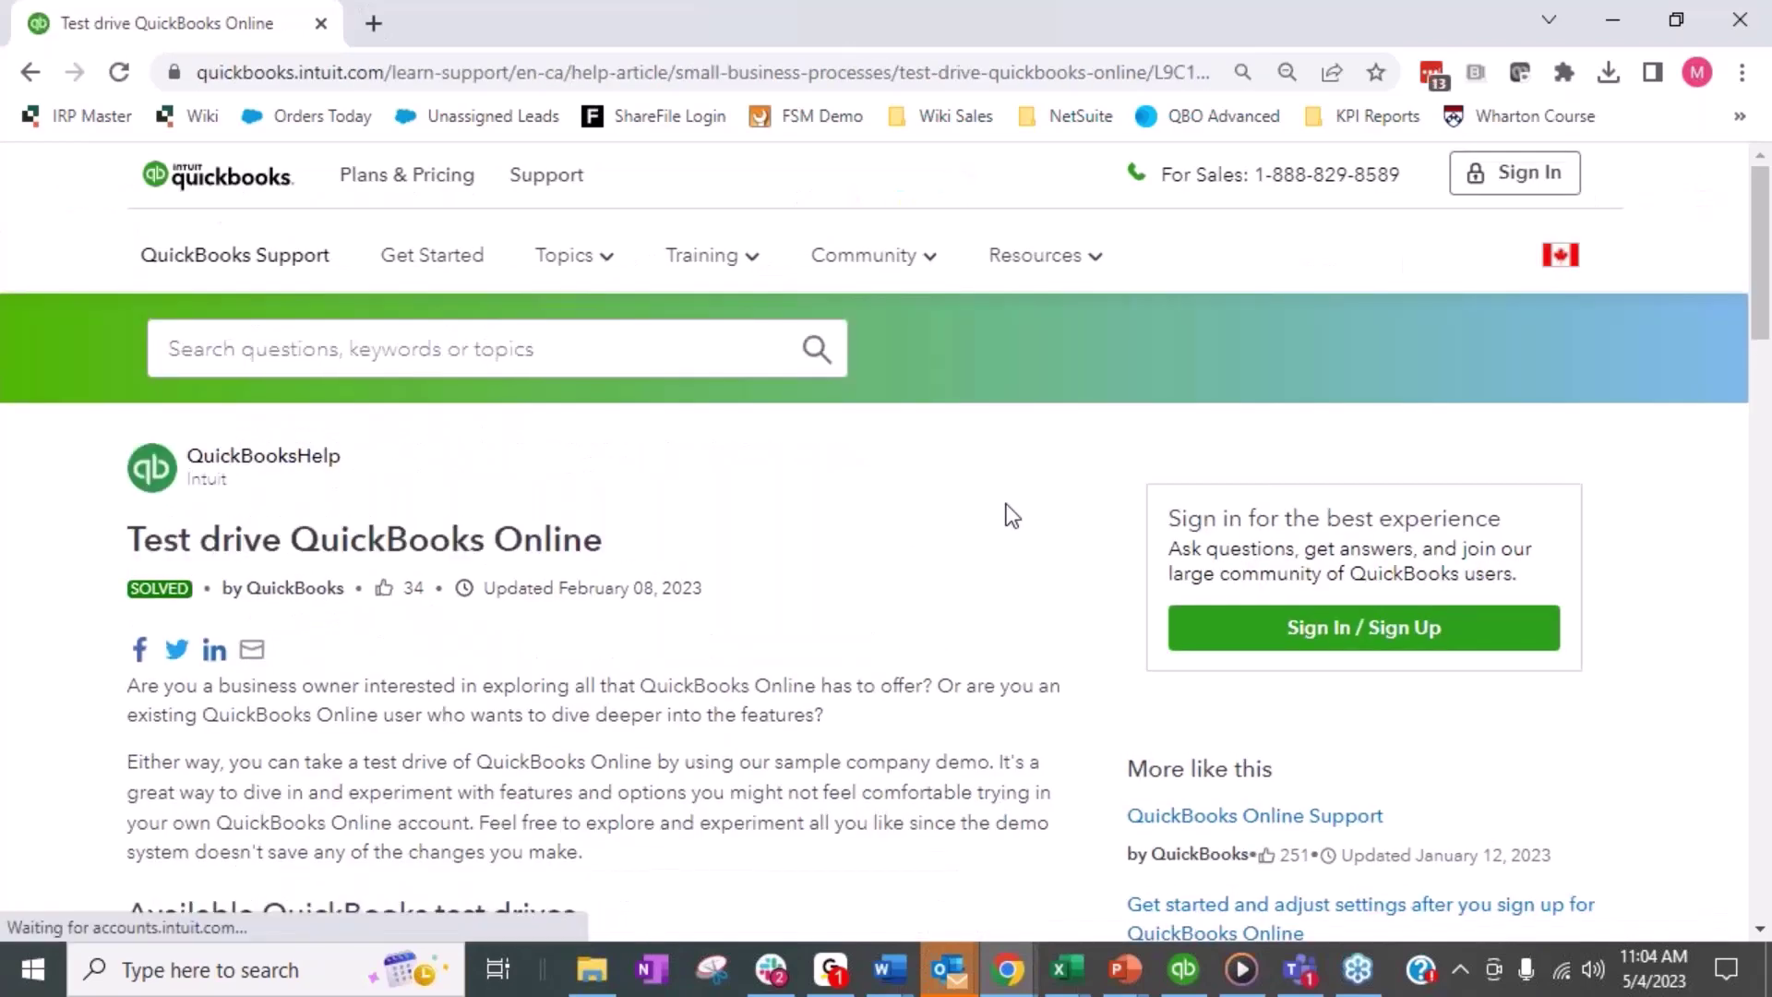
scroll(838, 514, down, 1)
scroll(841, 526, down, 4)
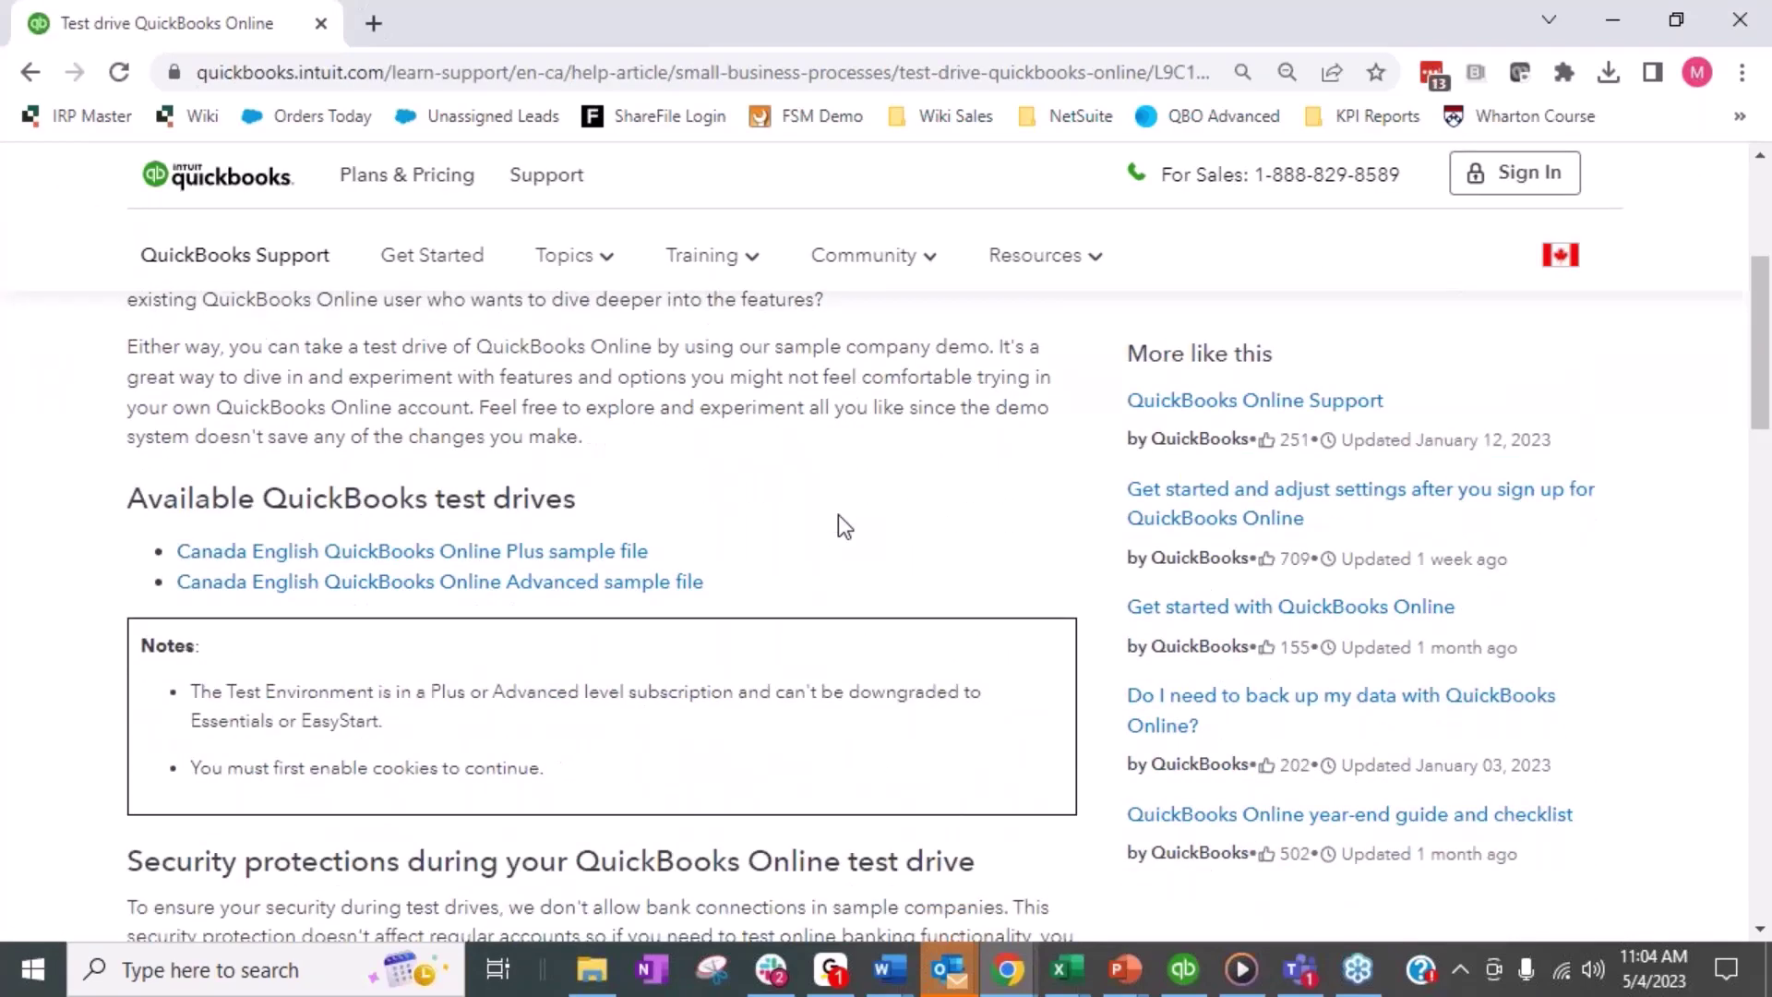
click(181, 552)
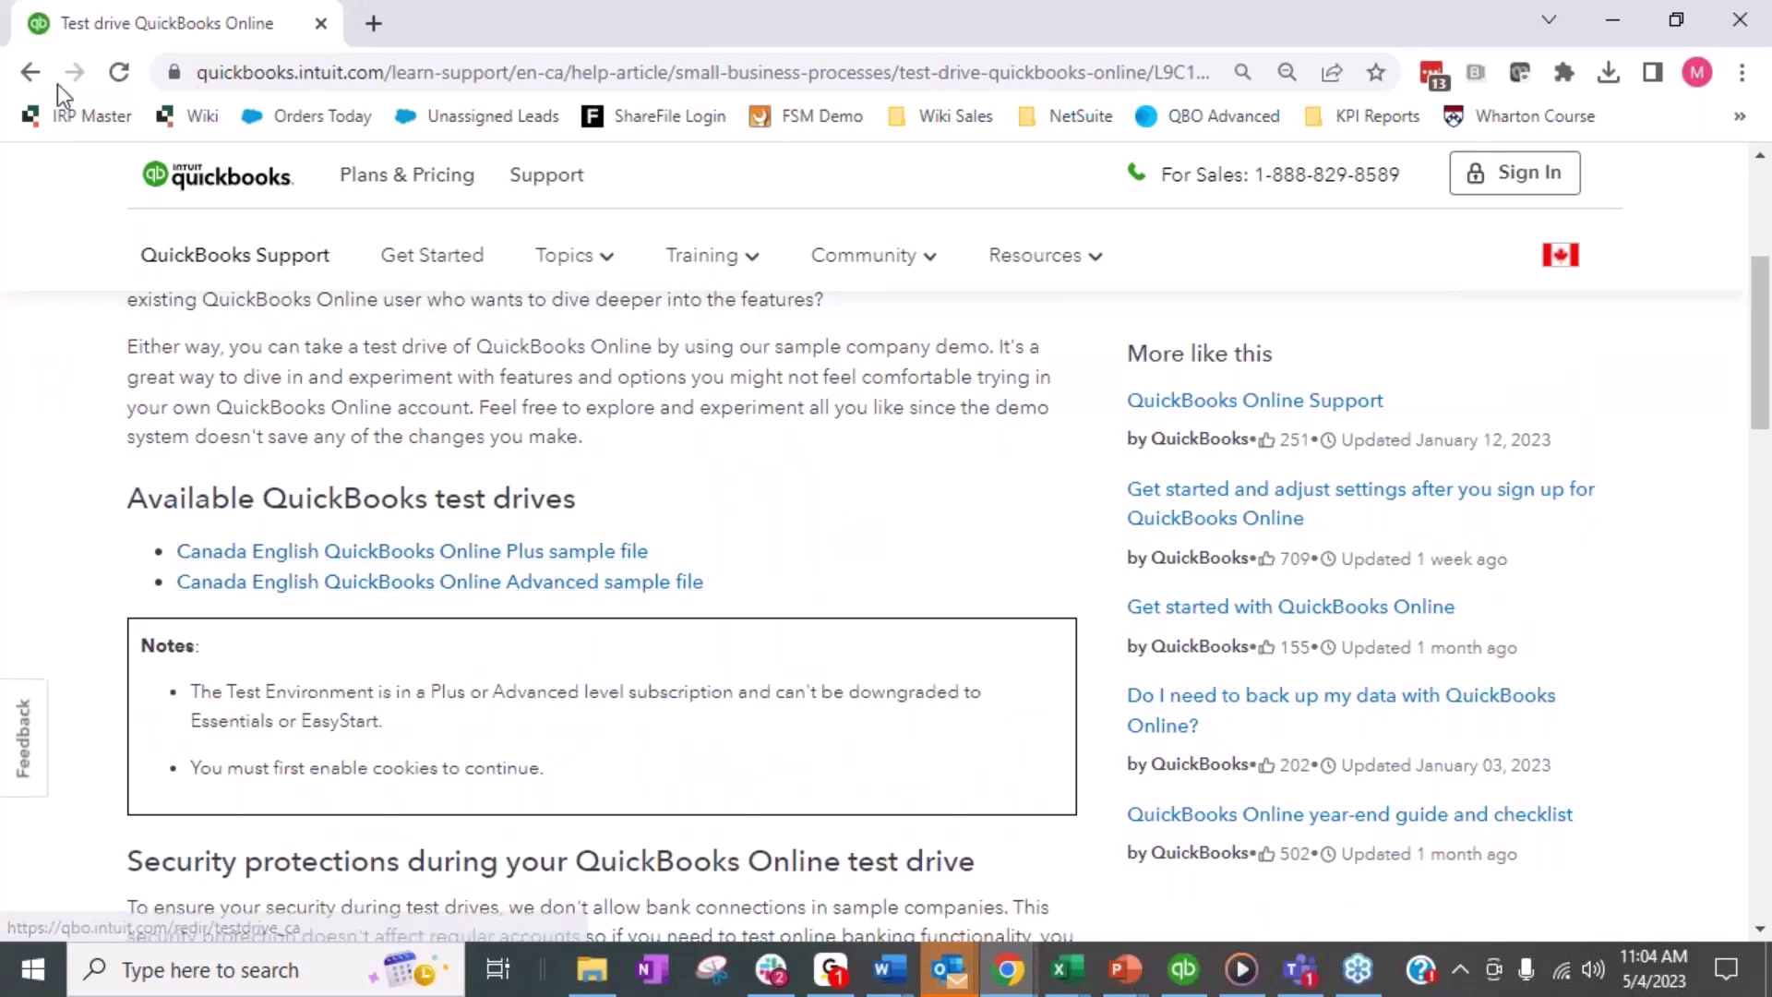
click(30, 72)
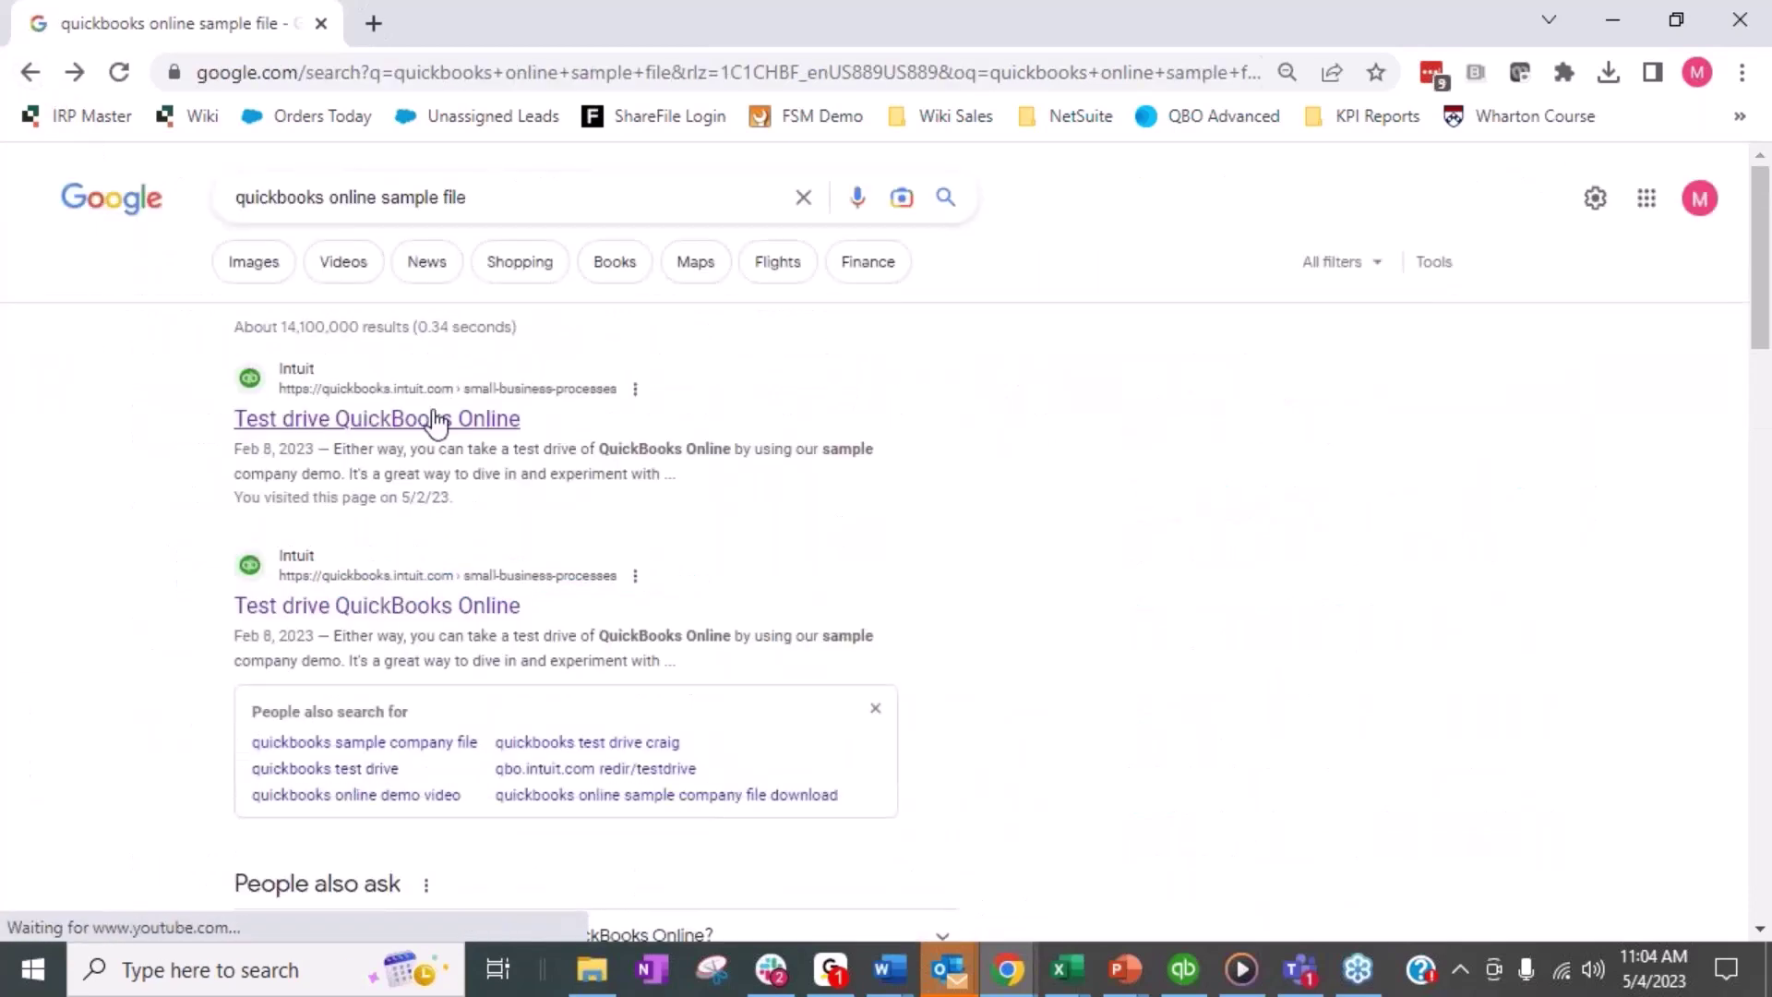
Step: Open the United States Test drive QuickBooks Online article and launch the QuickBooks Online Advanced sample company, completing the security verification
click(438, 420)
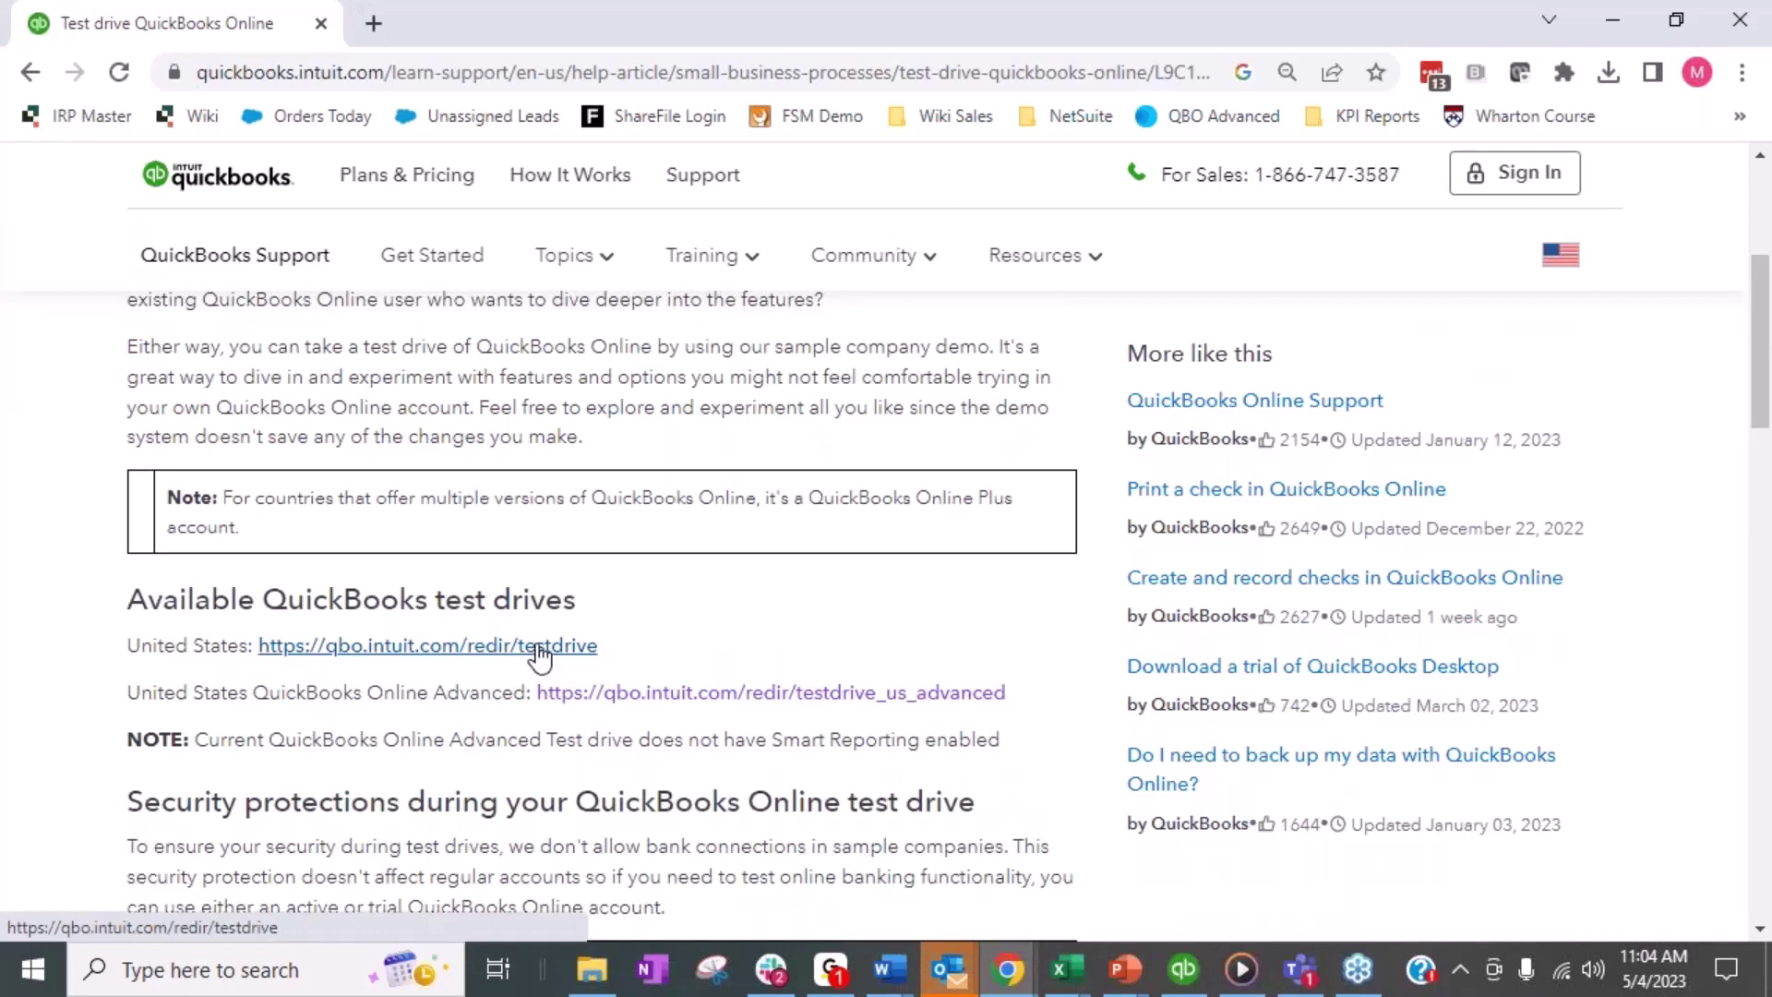
click(791, 699)
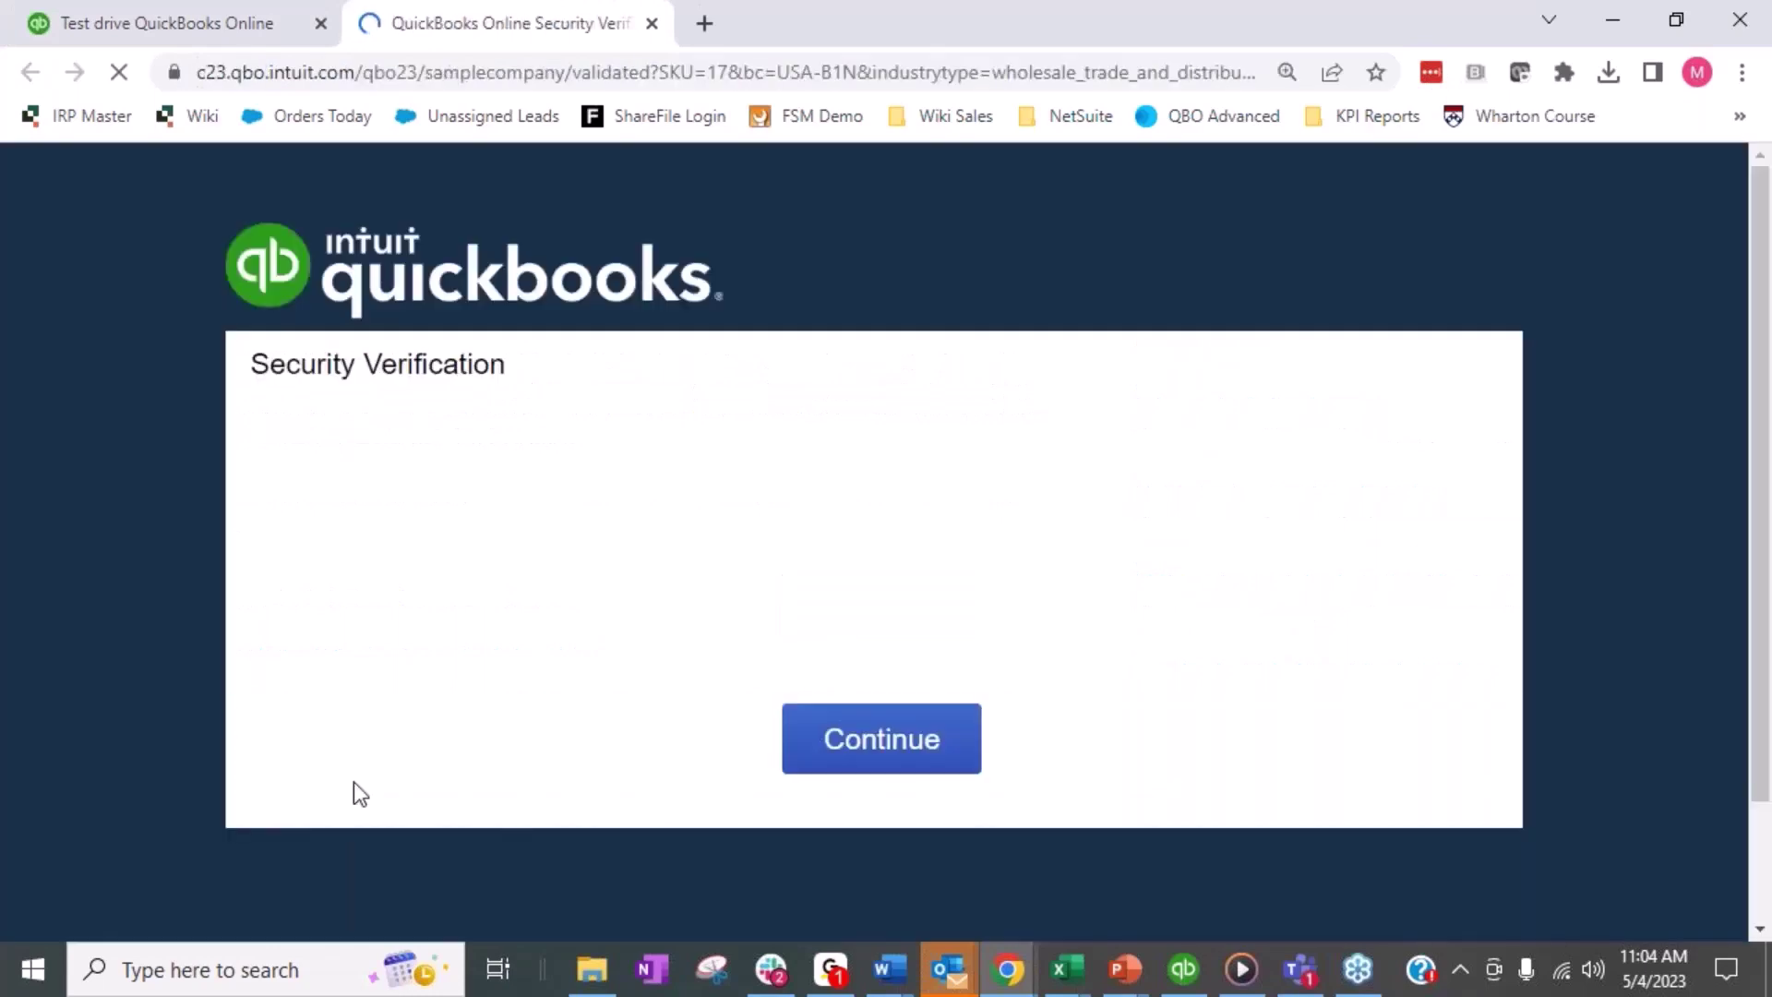
click(637, 528)
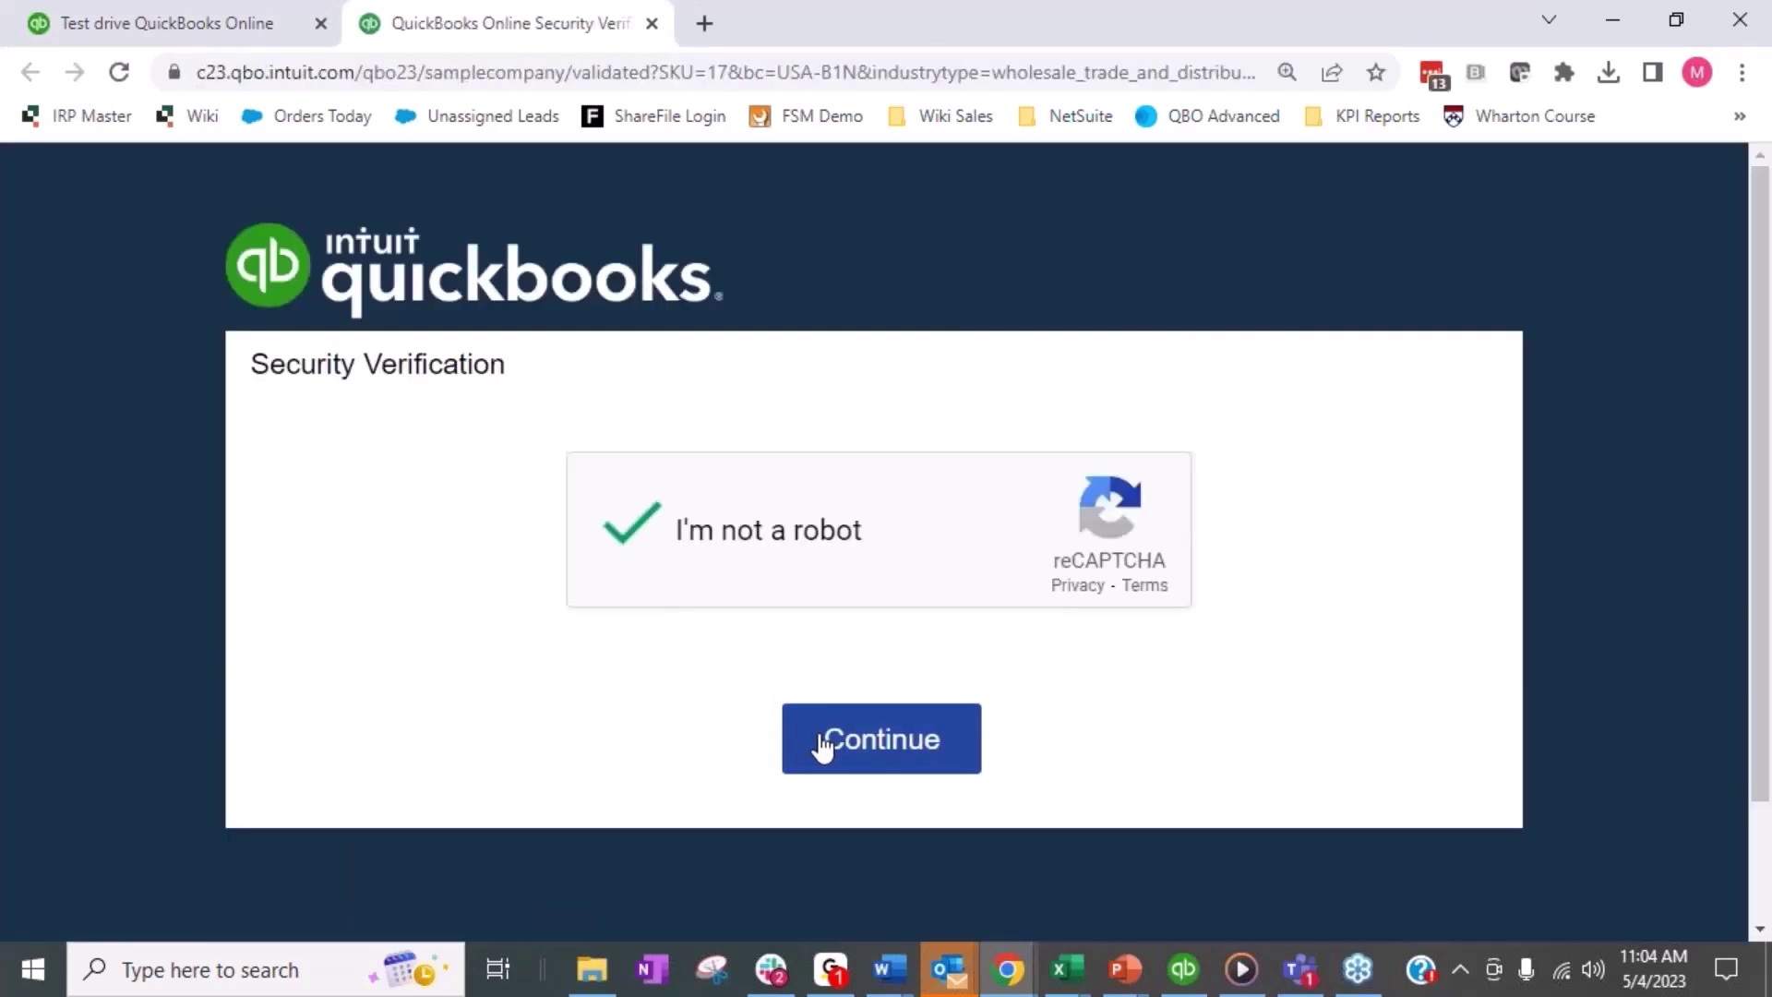
click(824, 746)
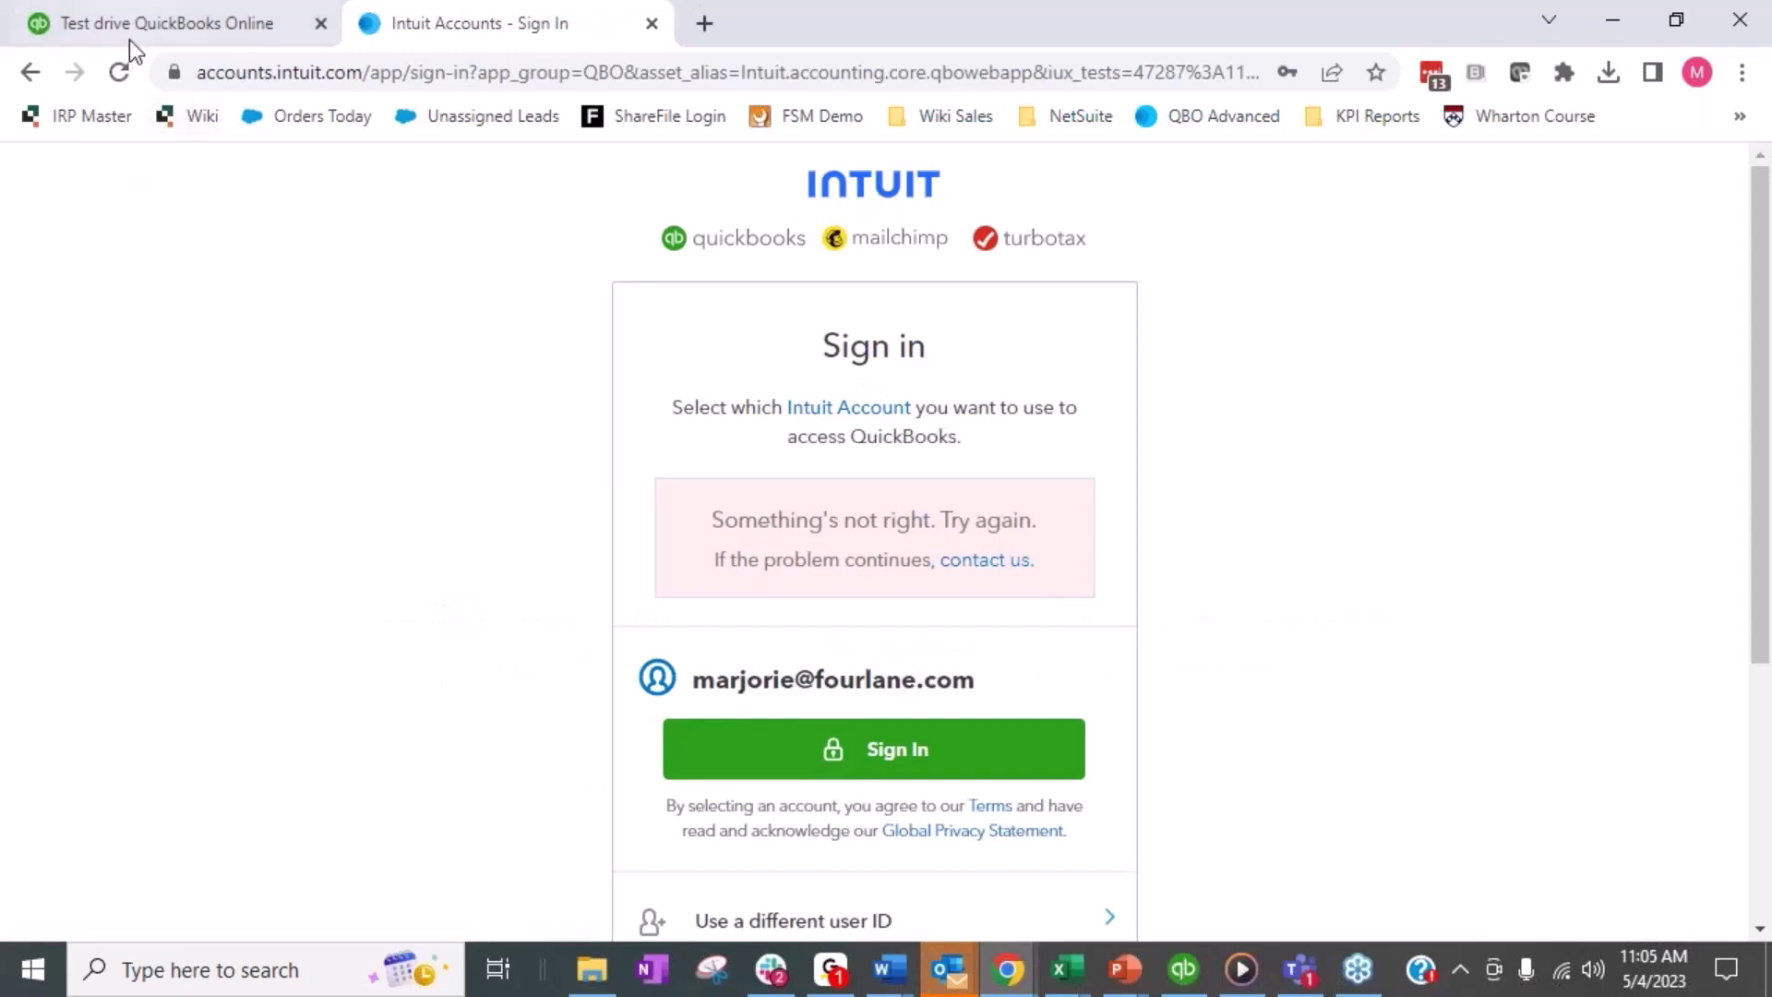
click(651, 23)
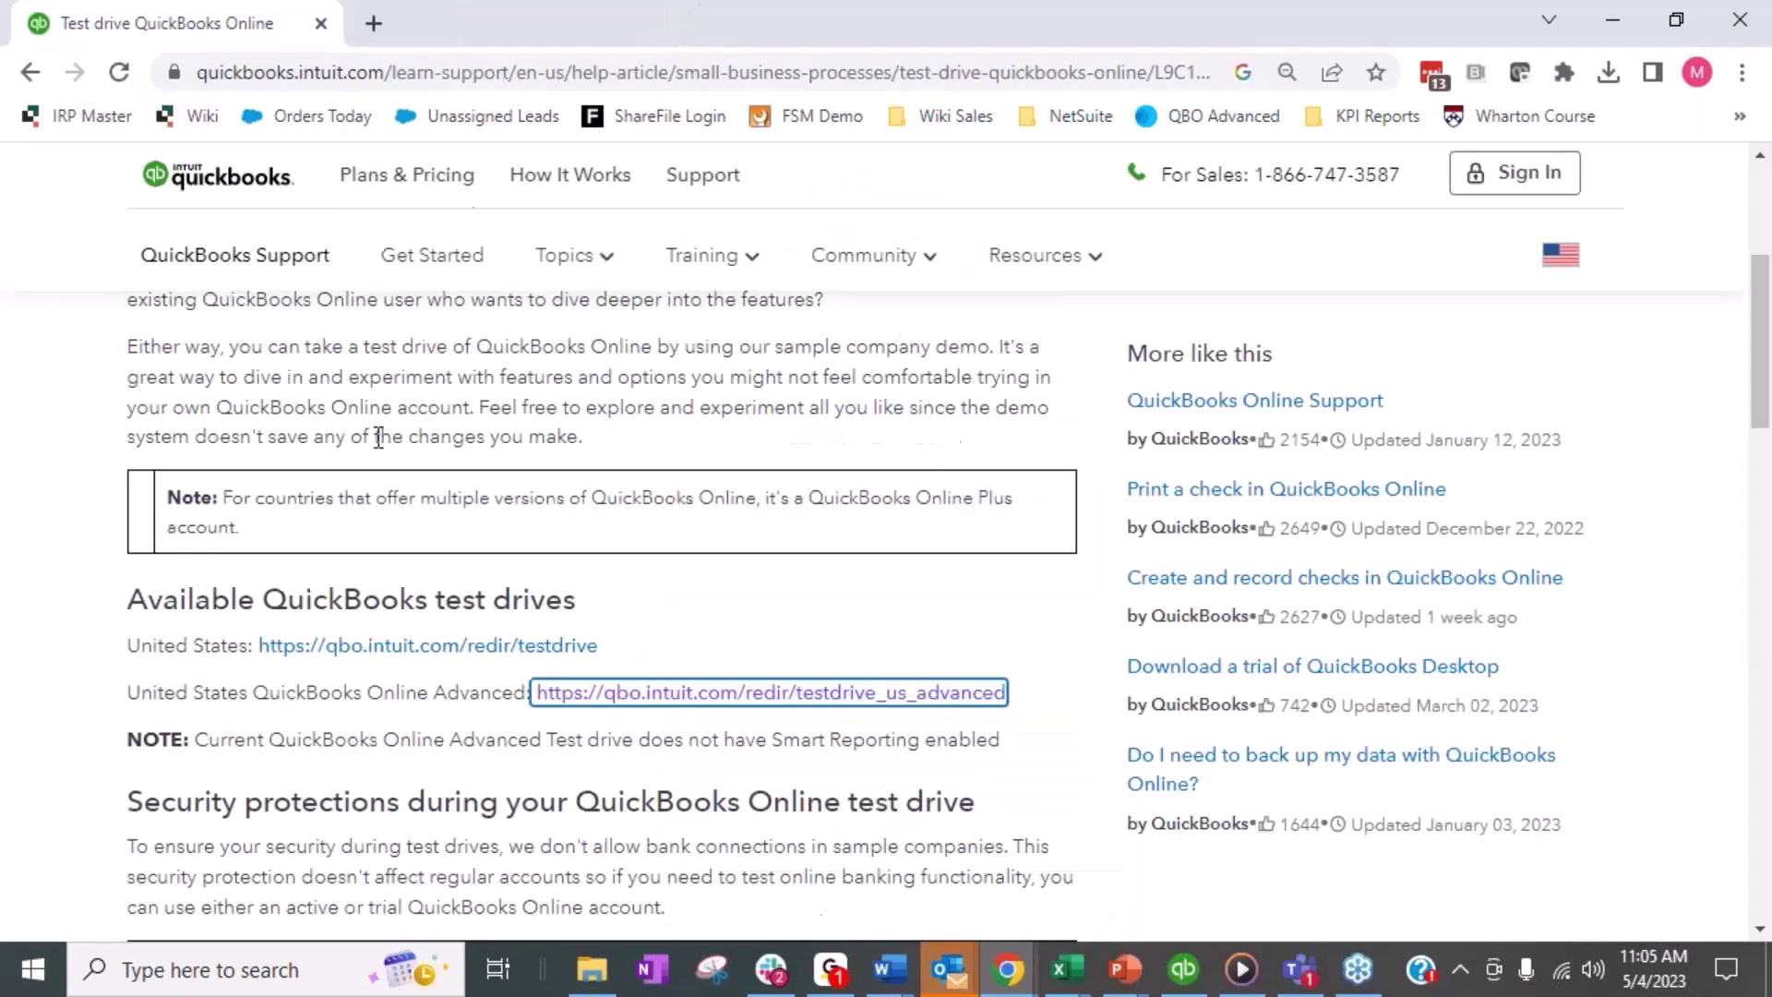
click(771, 692)
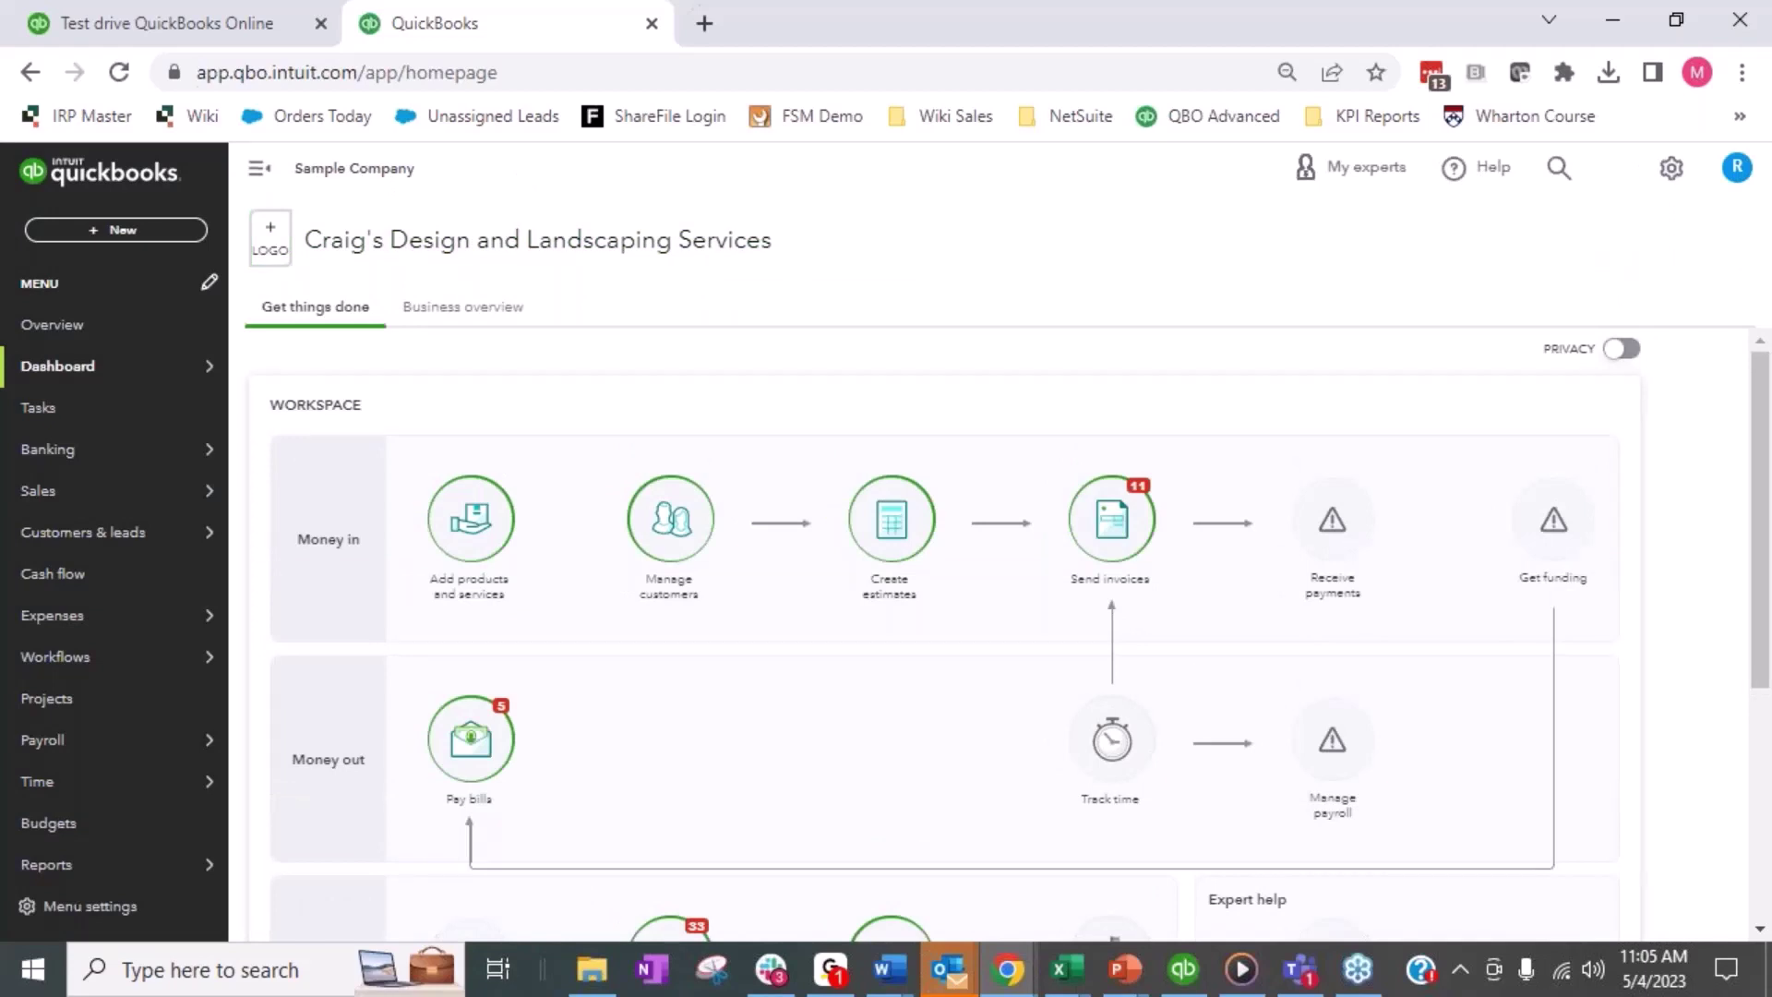
key(alt+Tab)
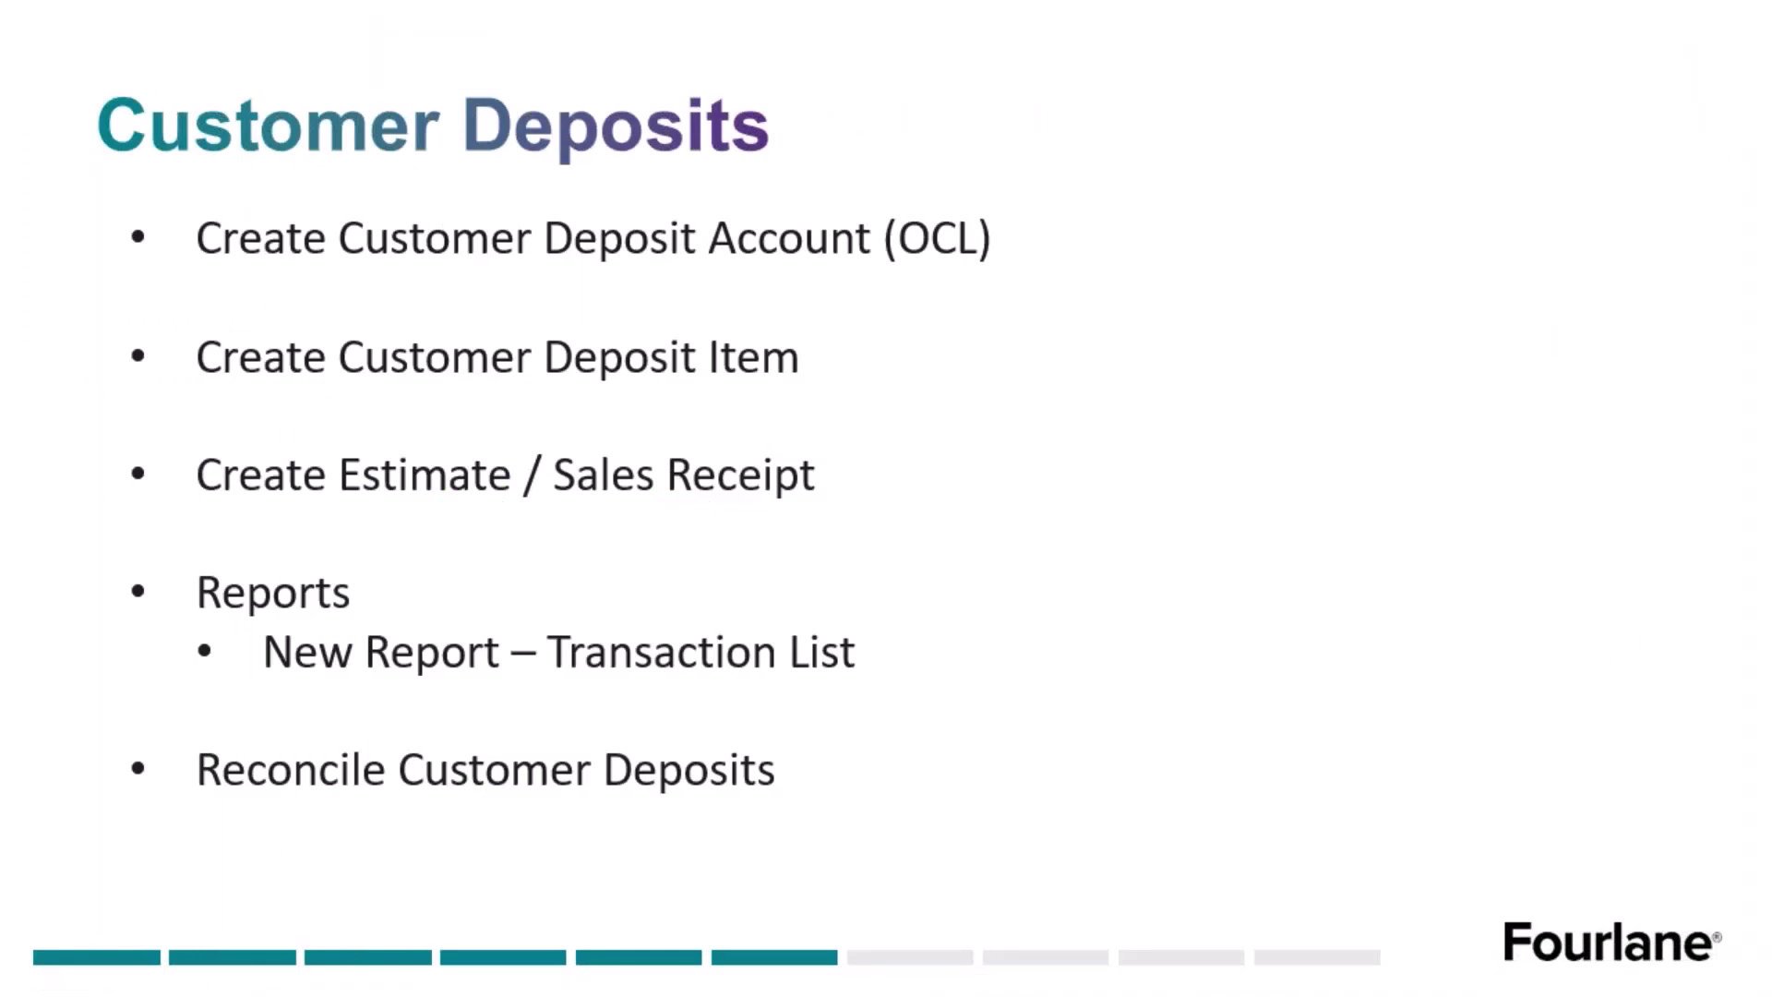
key(alt+Tab)
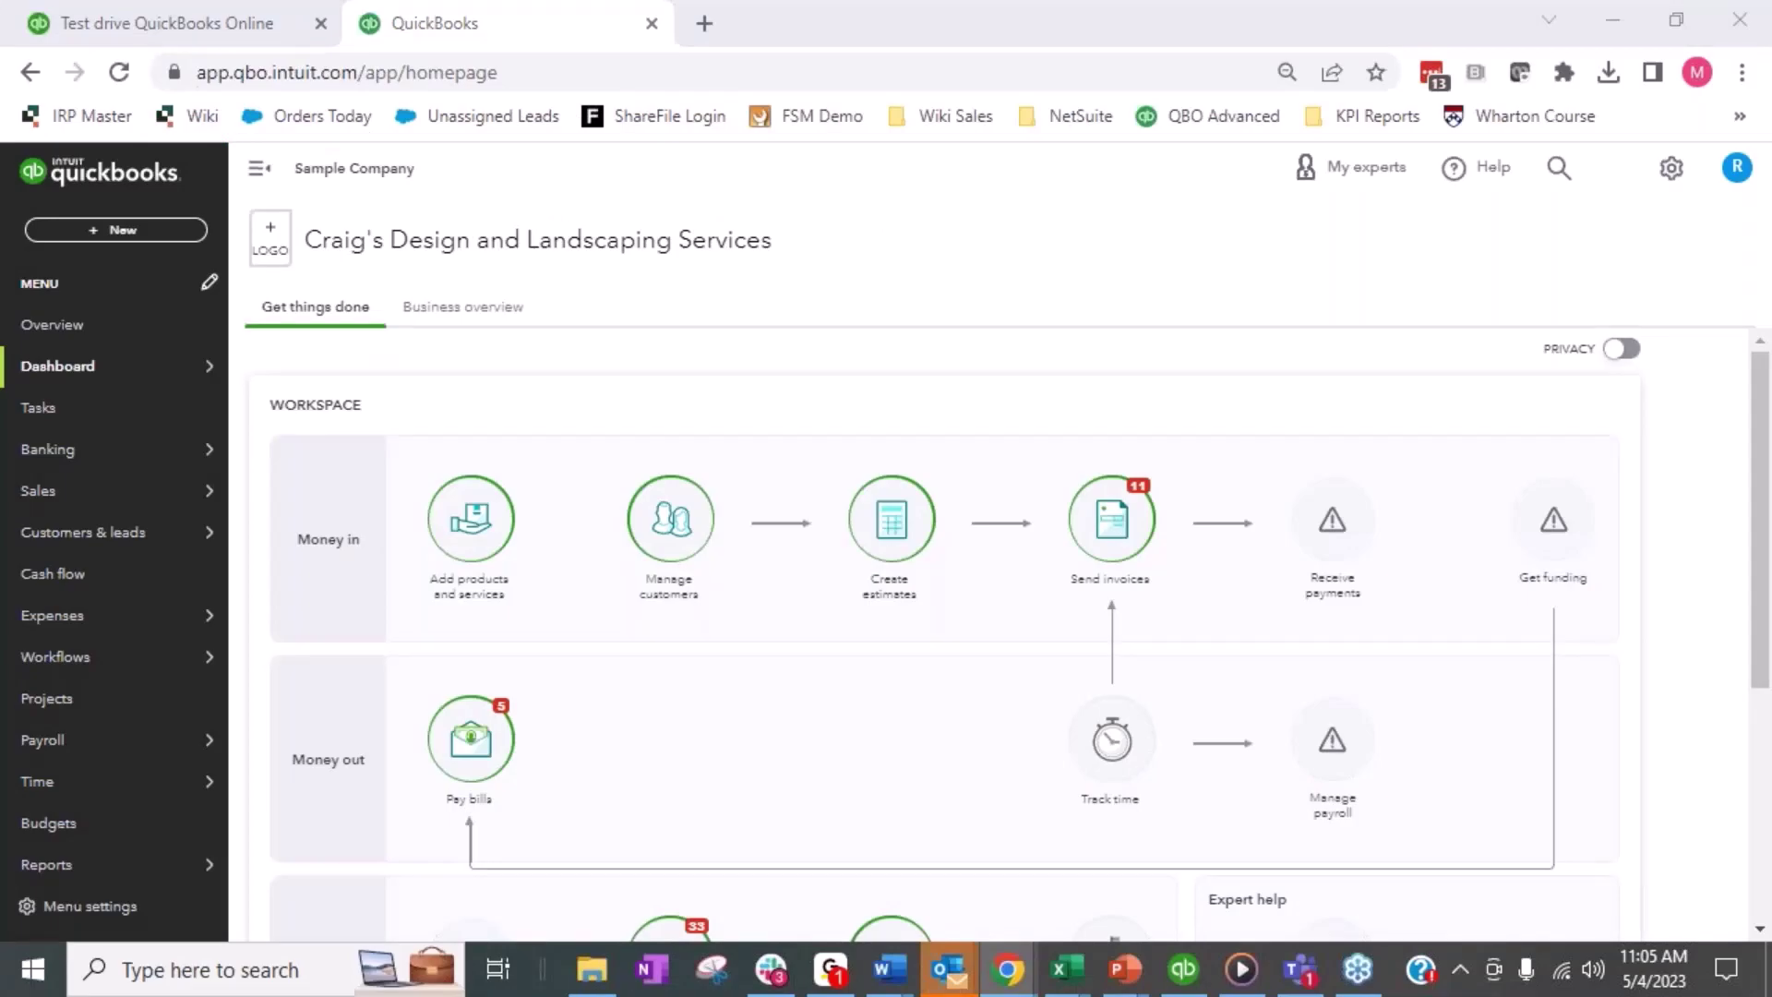
key(alt+Tab)
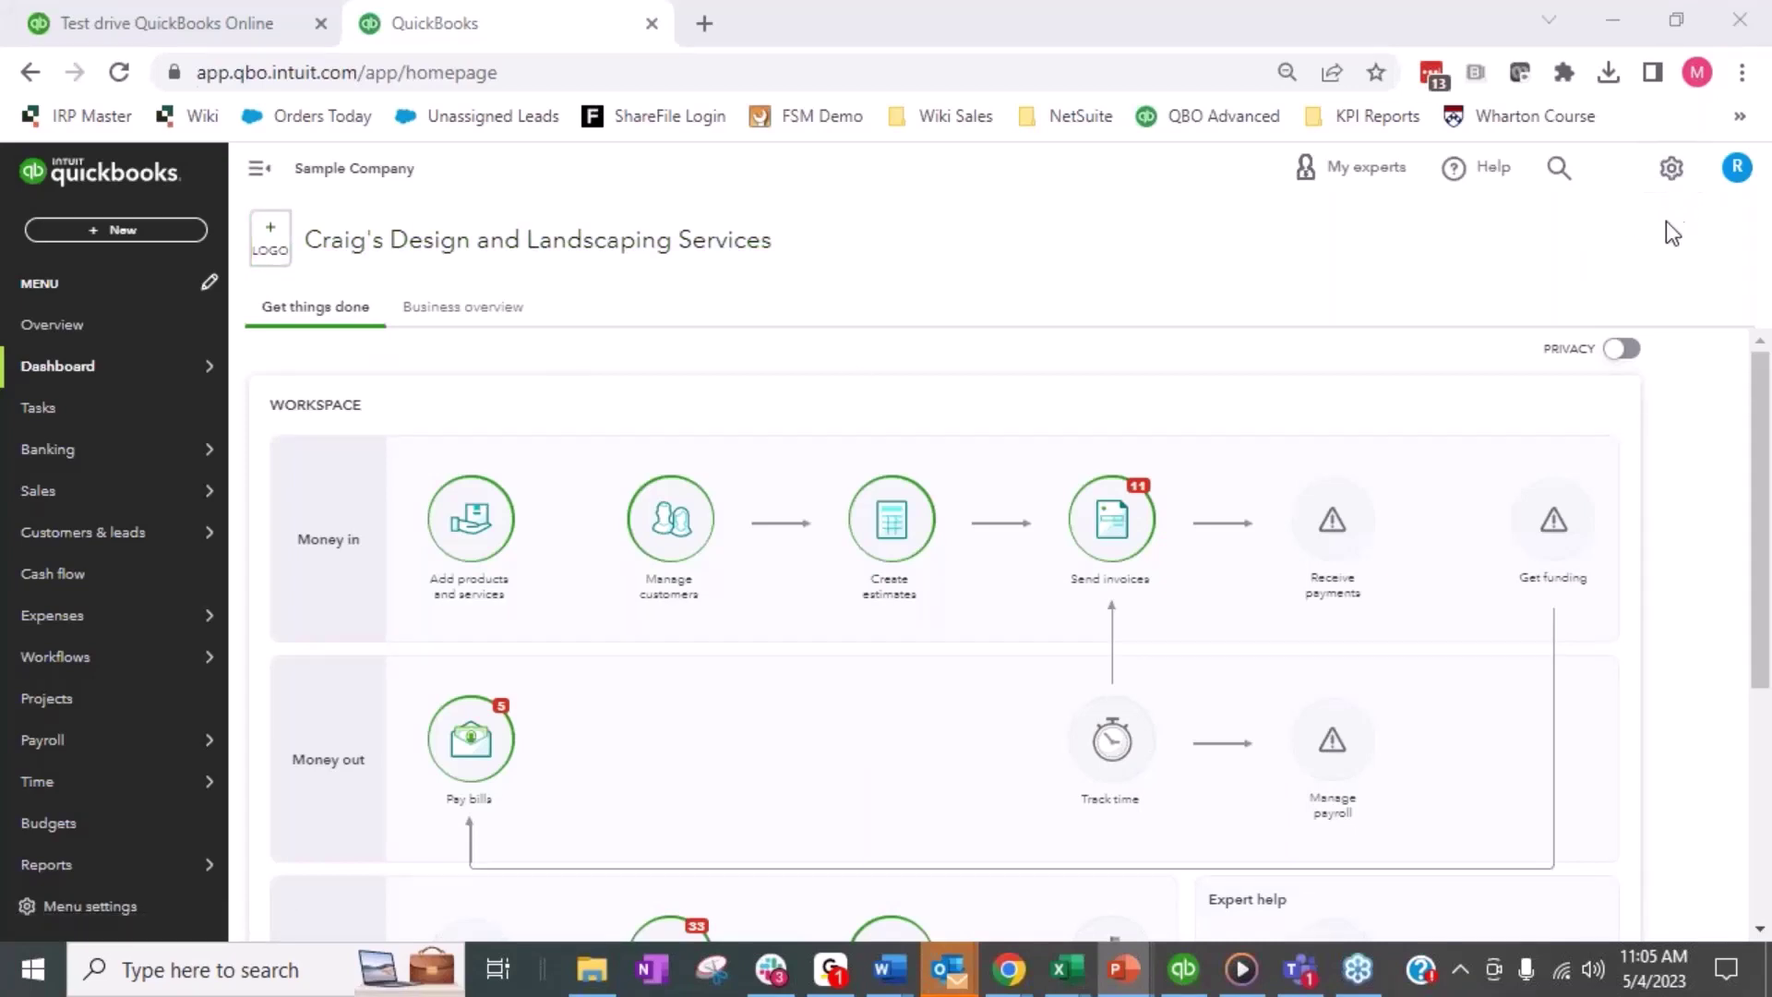
Step: Start a new account in the chart of accounts as a liability saved under Other Current Liabilities
click(1671, 171)
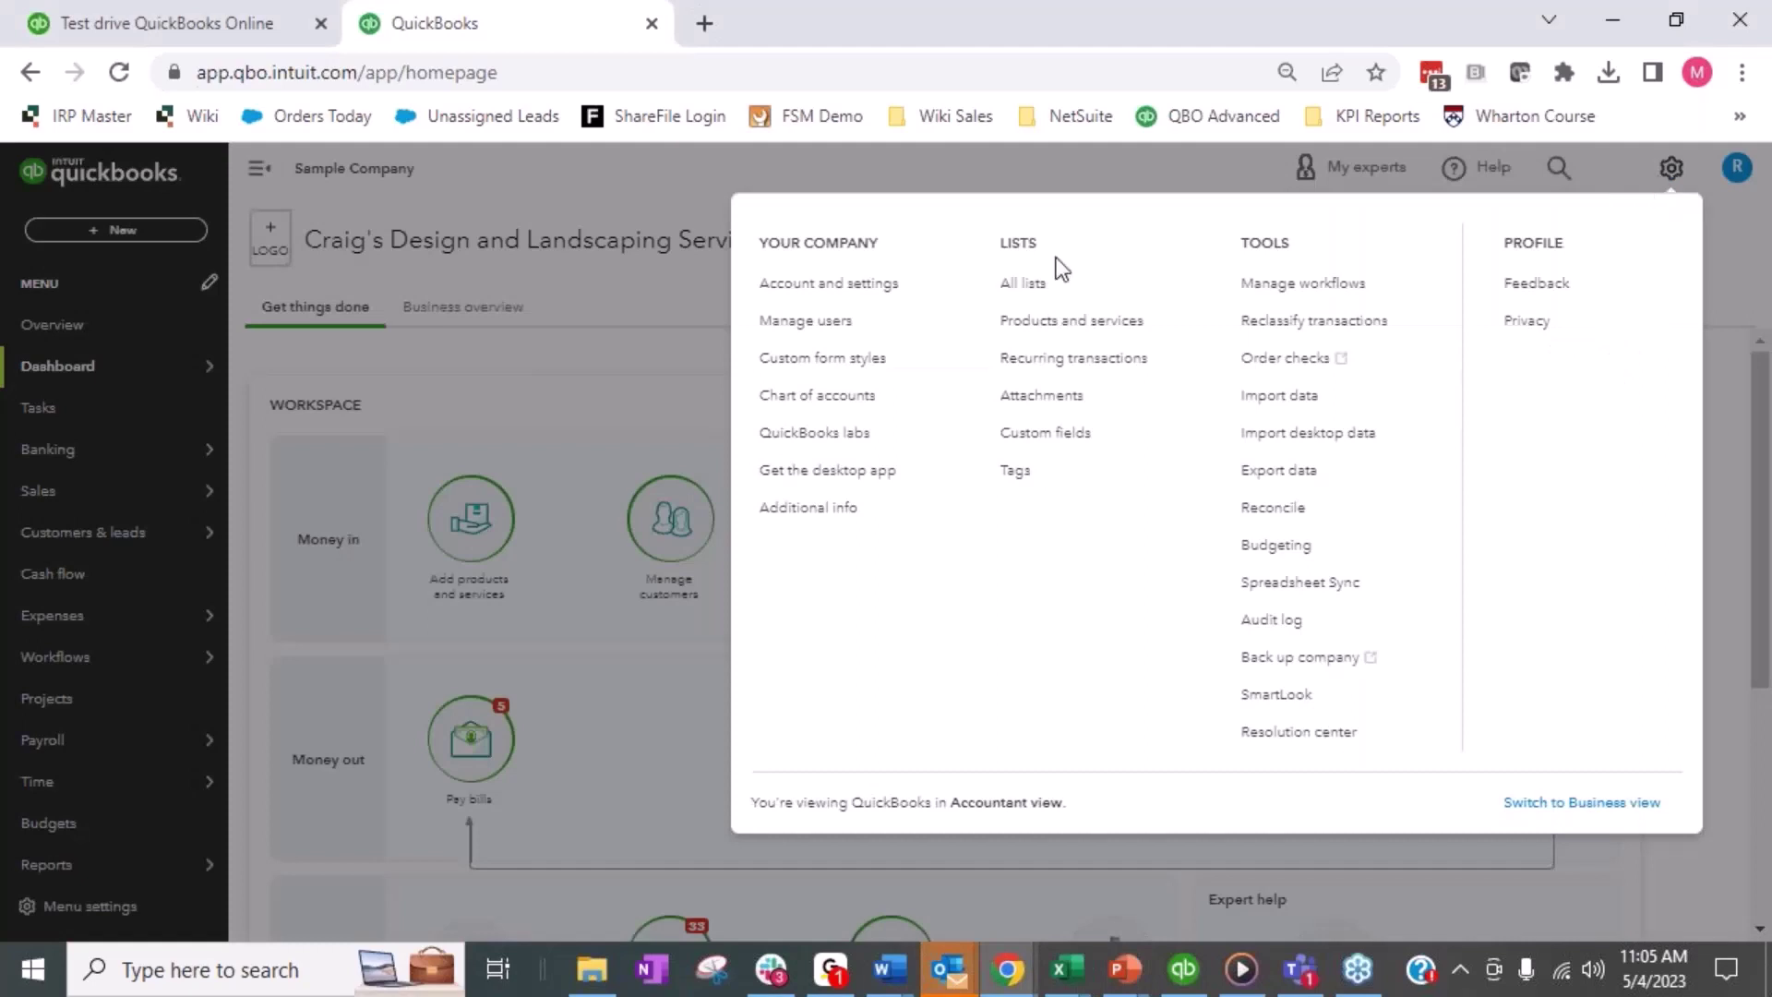
click(866, 395)
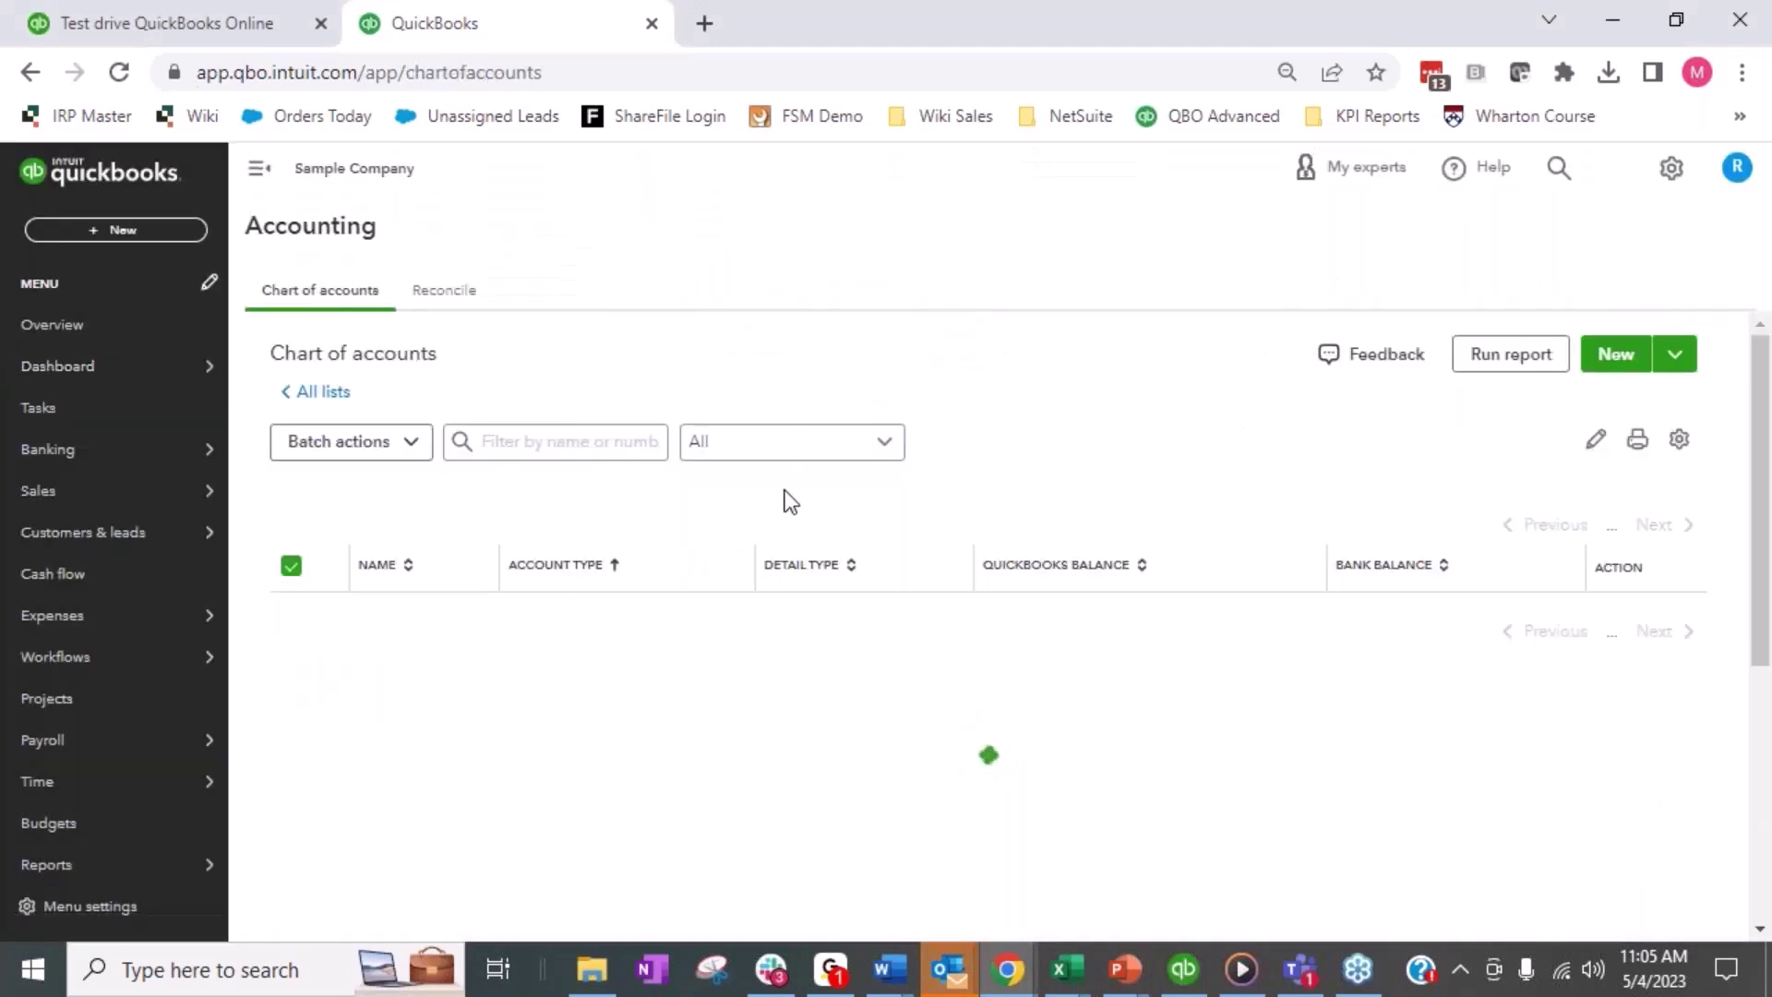
click(1617, 356)
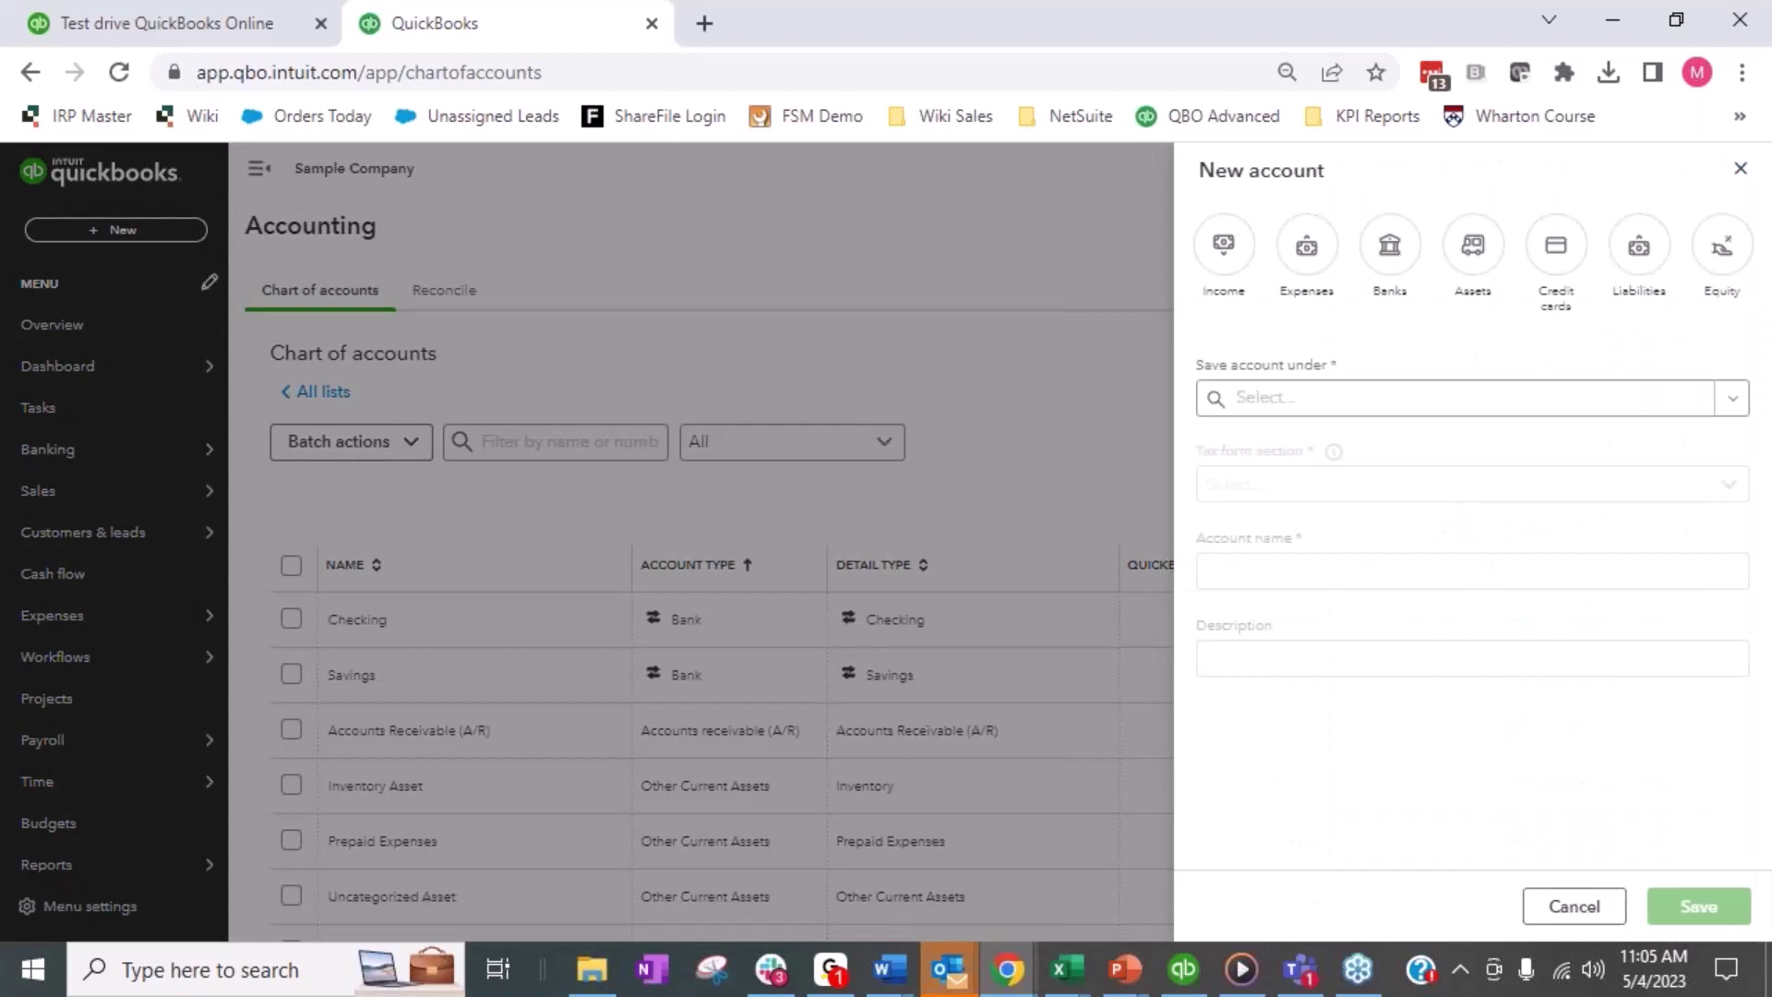
click(1640, 253)
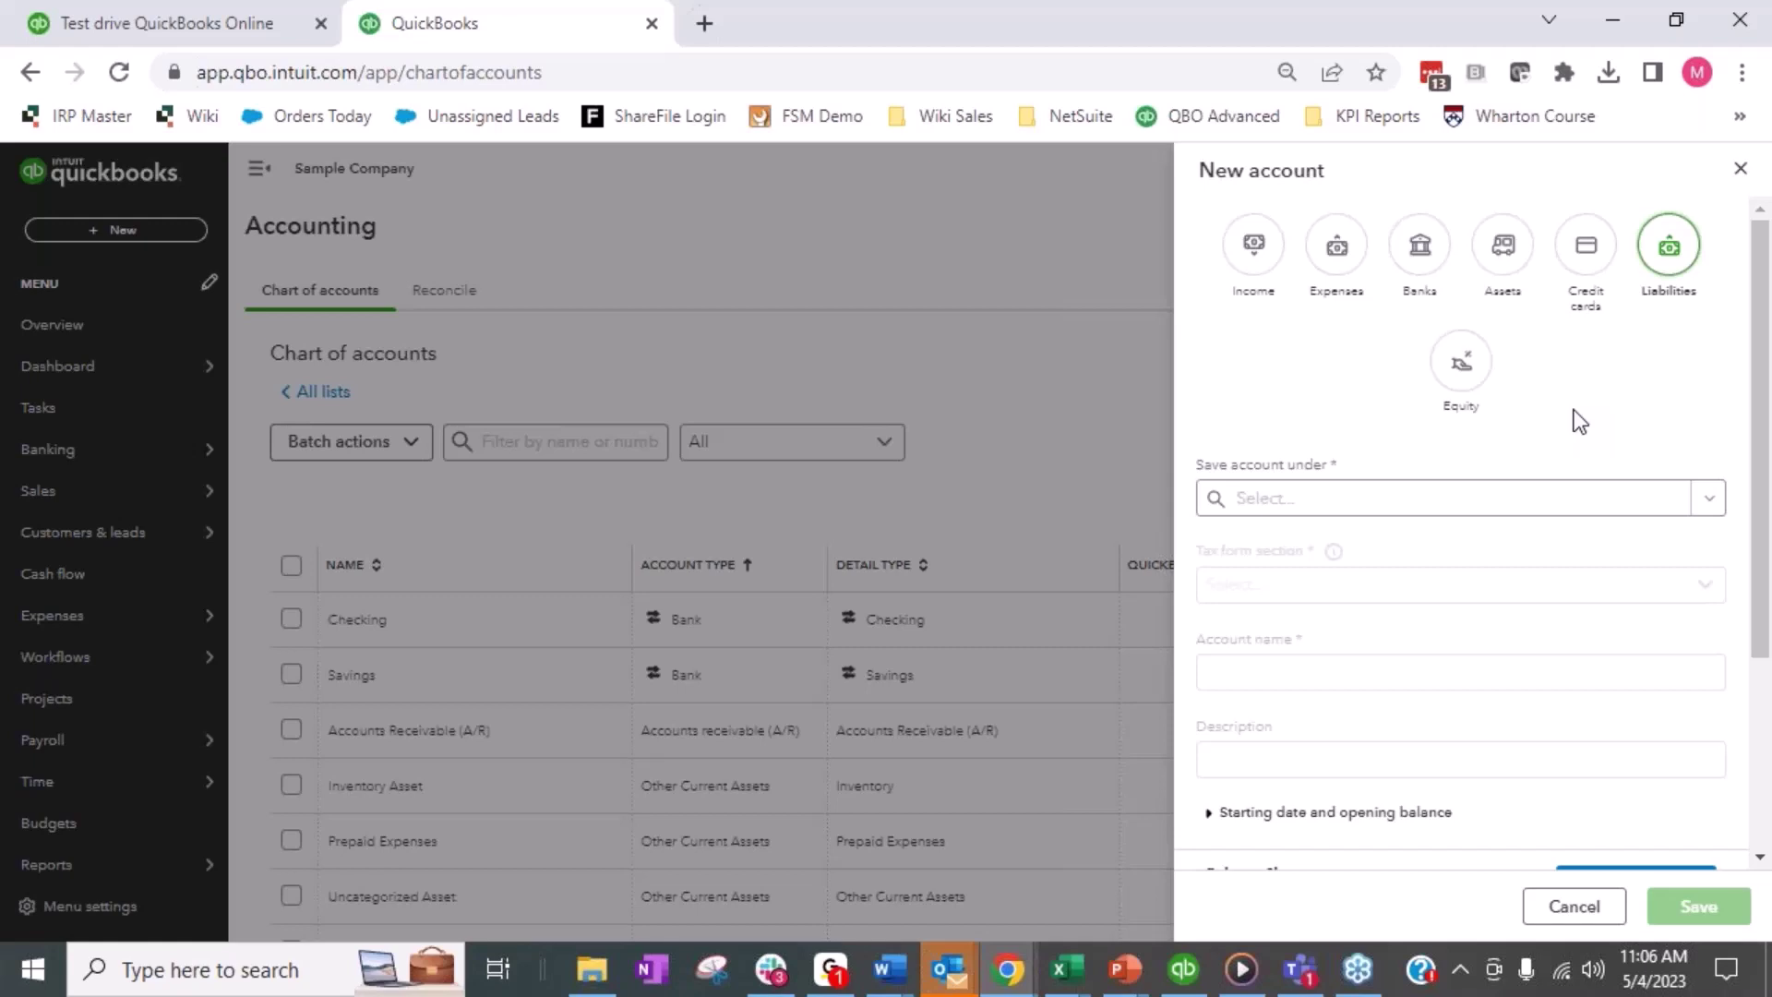
click(1308, 515)
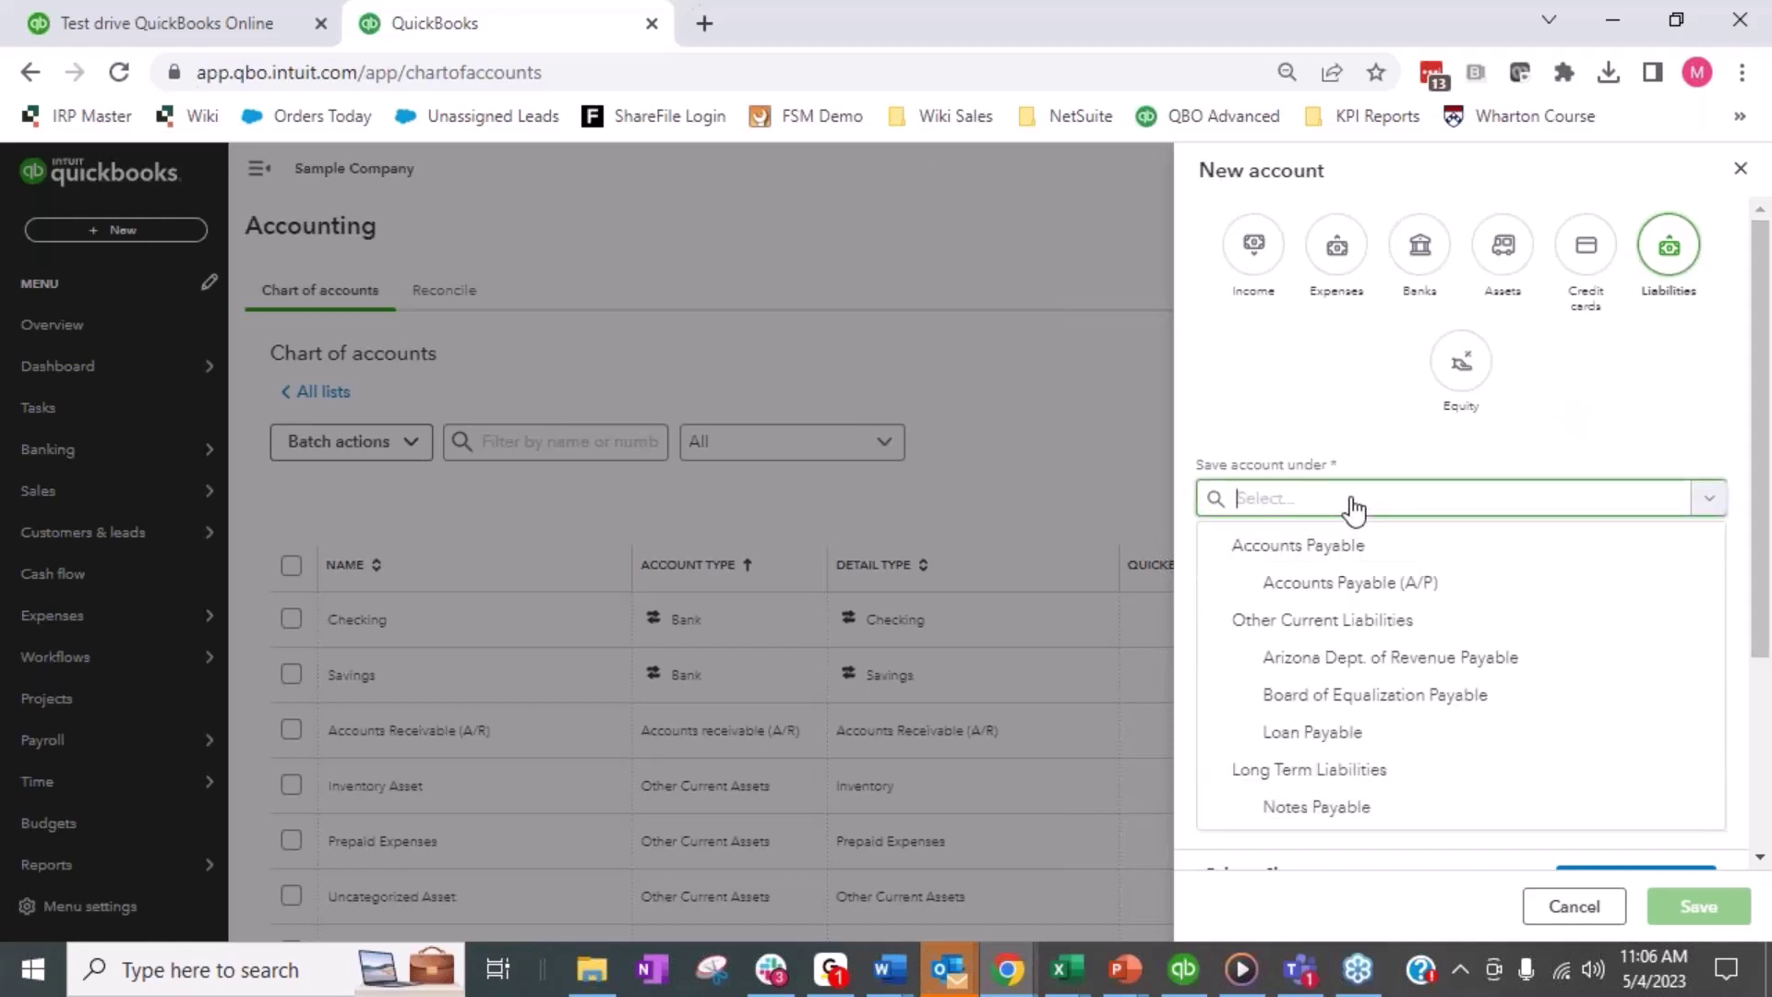
click(1329, 635)
Step: Set the new account's tax form section to Other Current Liabilities
click(1318, 596)
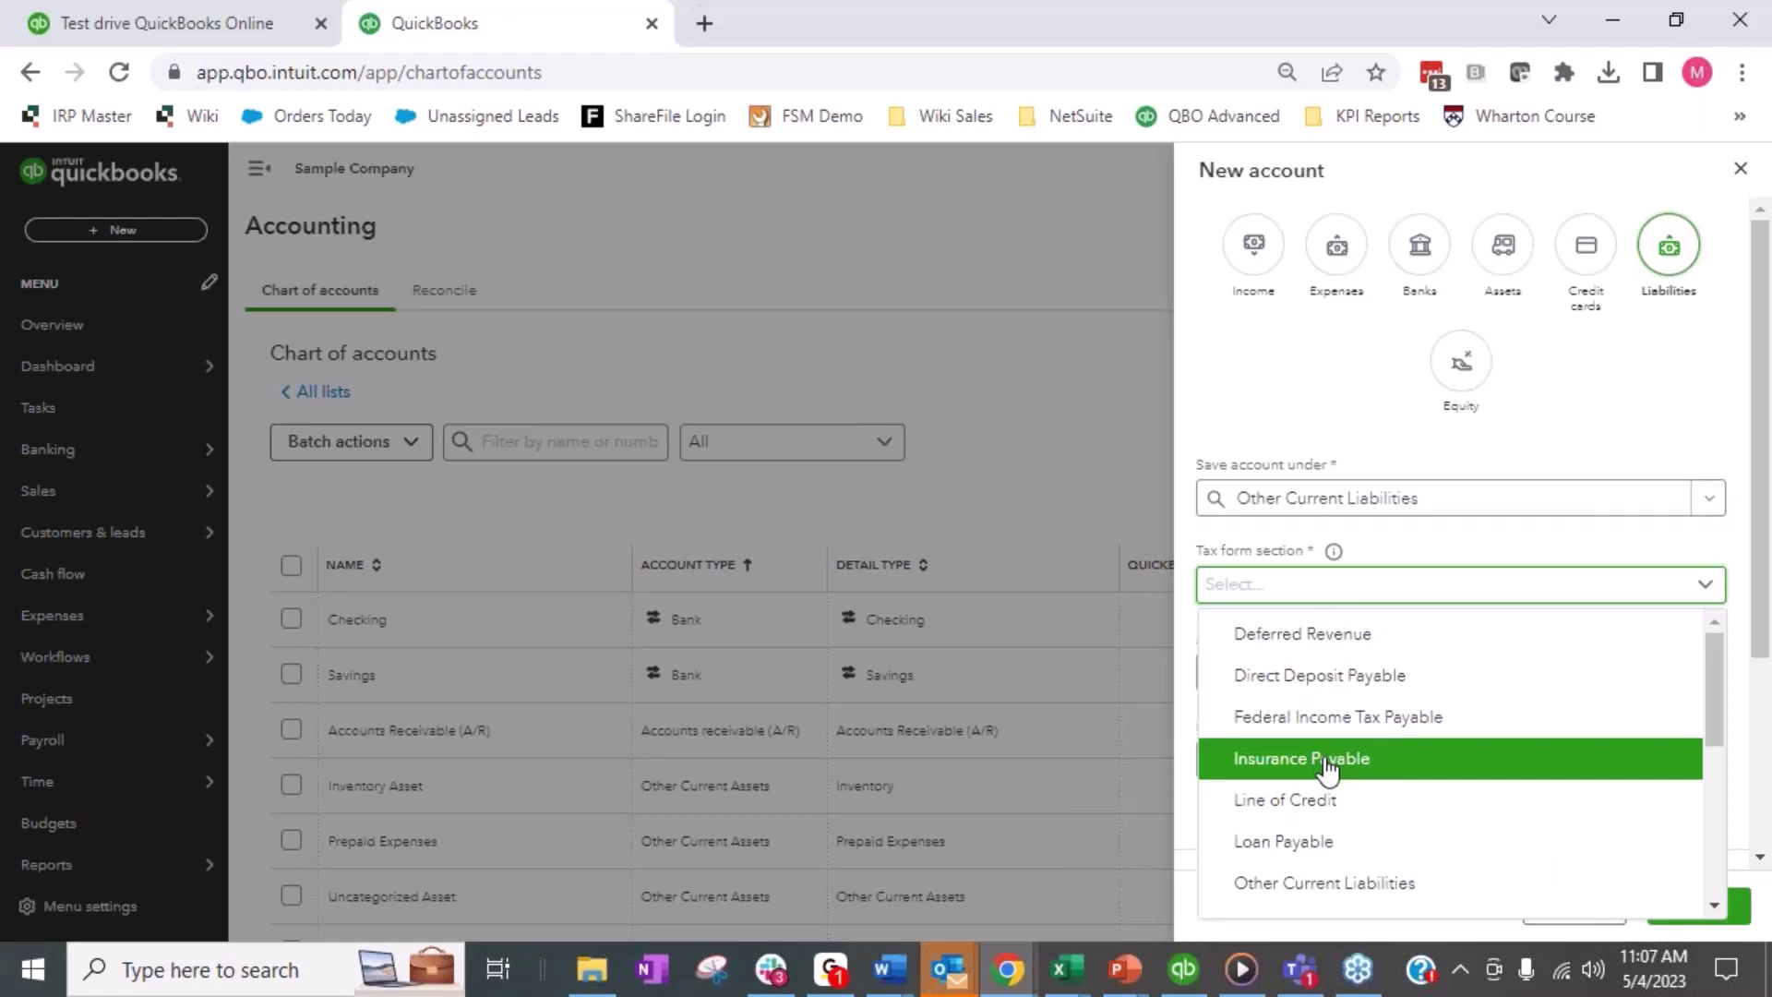
scroll(1327, 769, down, 2)
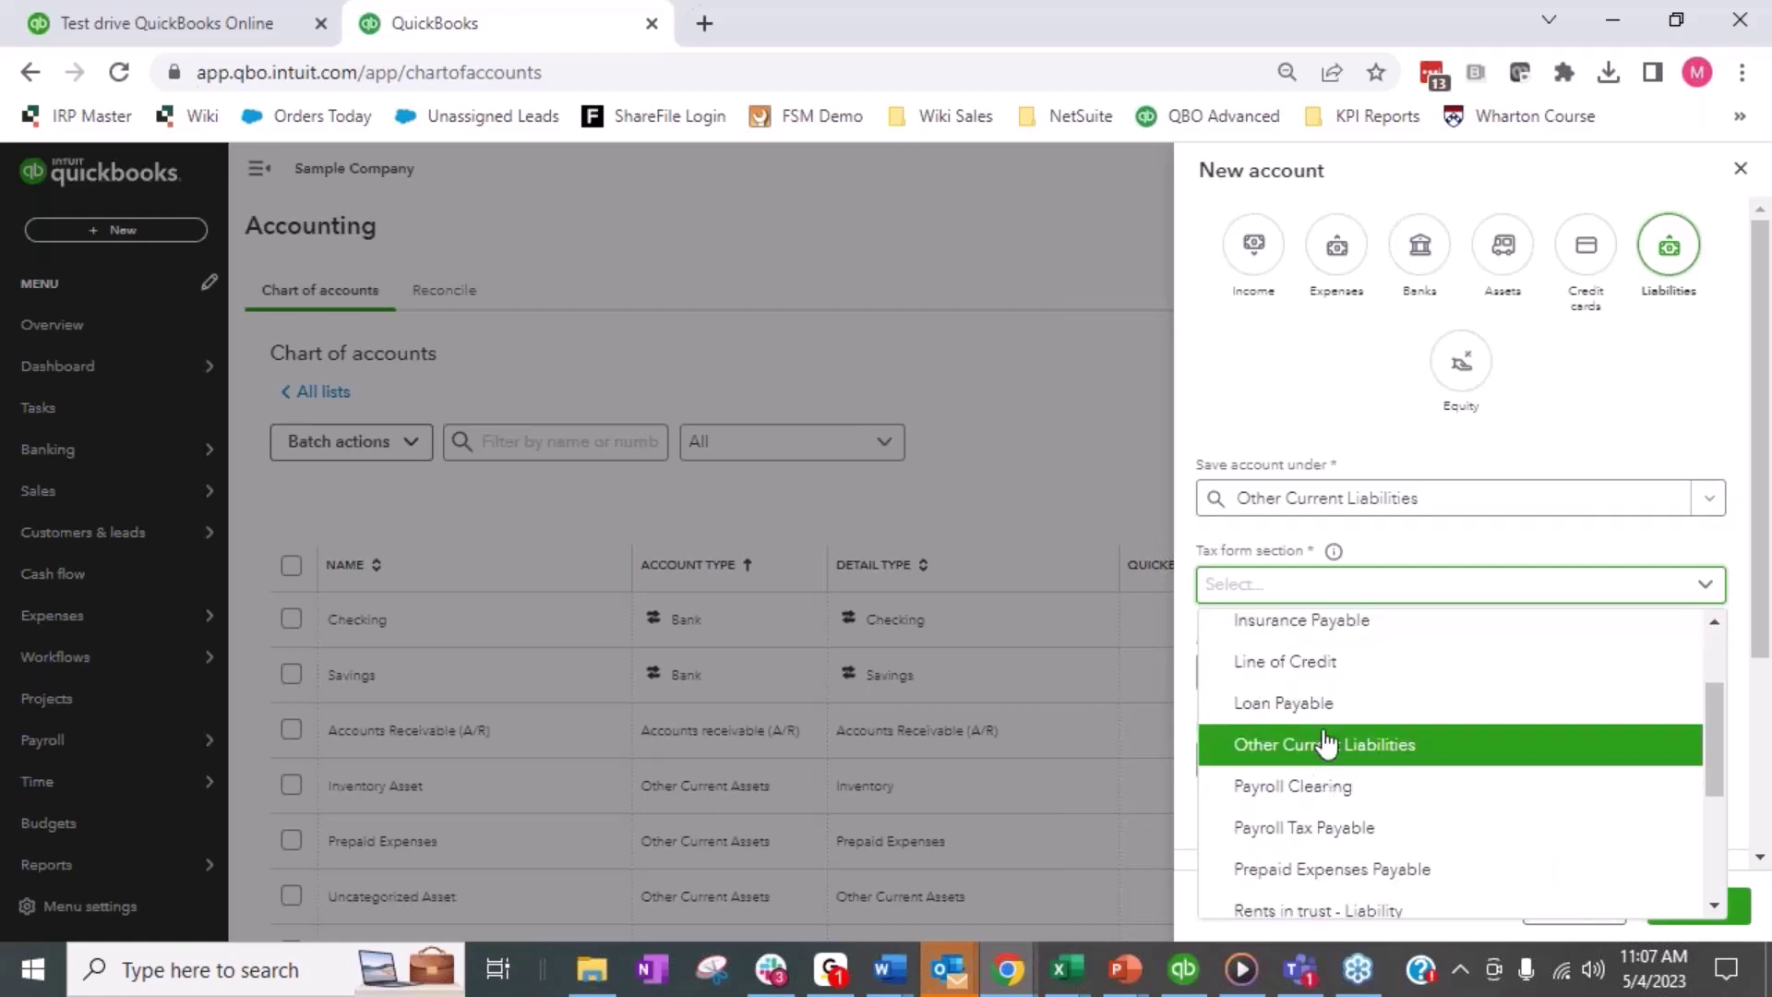
scroll(1327, 743, down, 2)
scroll(1328, 743, down, 2)
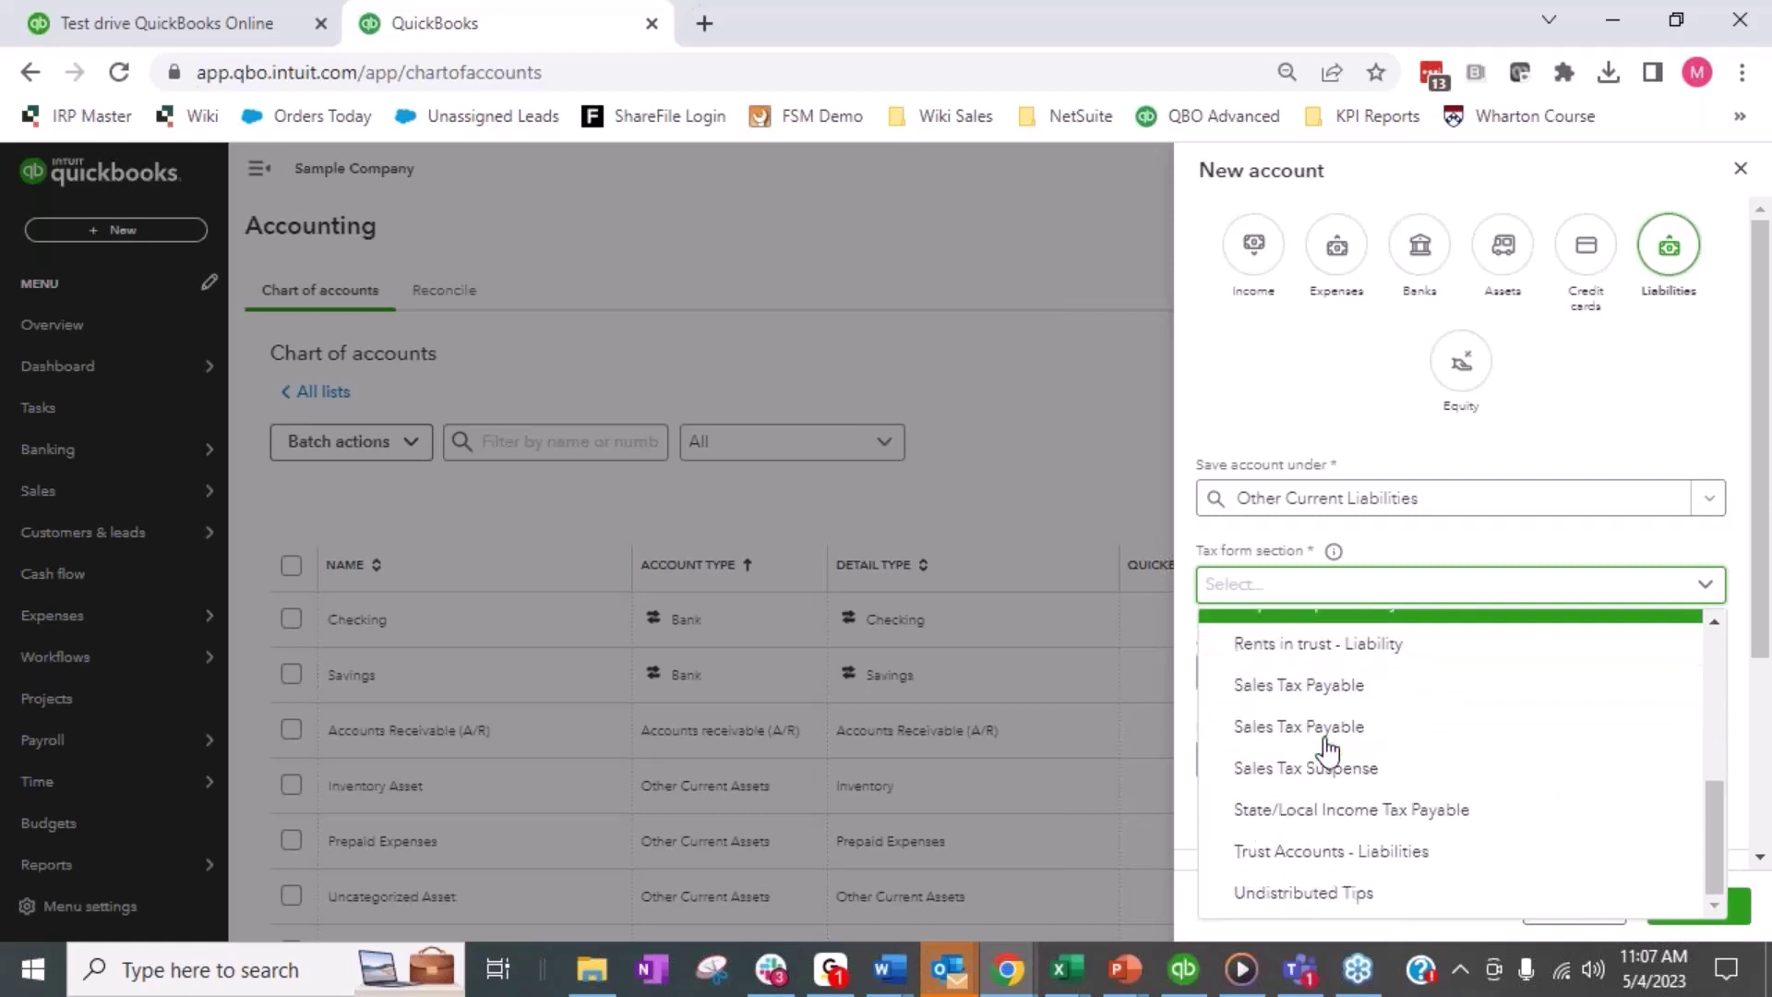
scroll(1327, 750, up, 4)
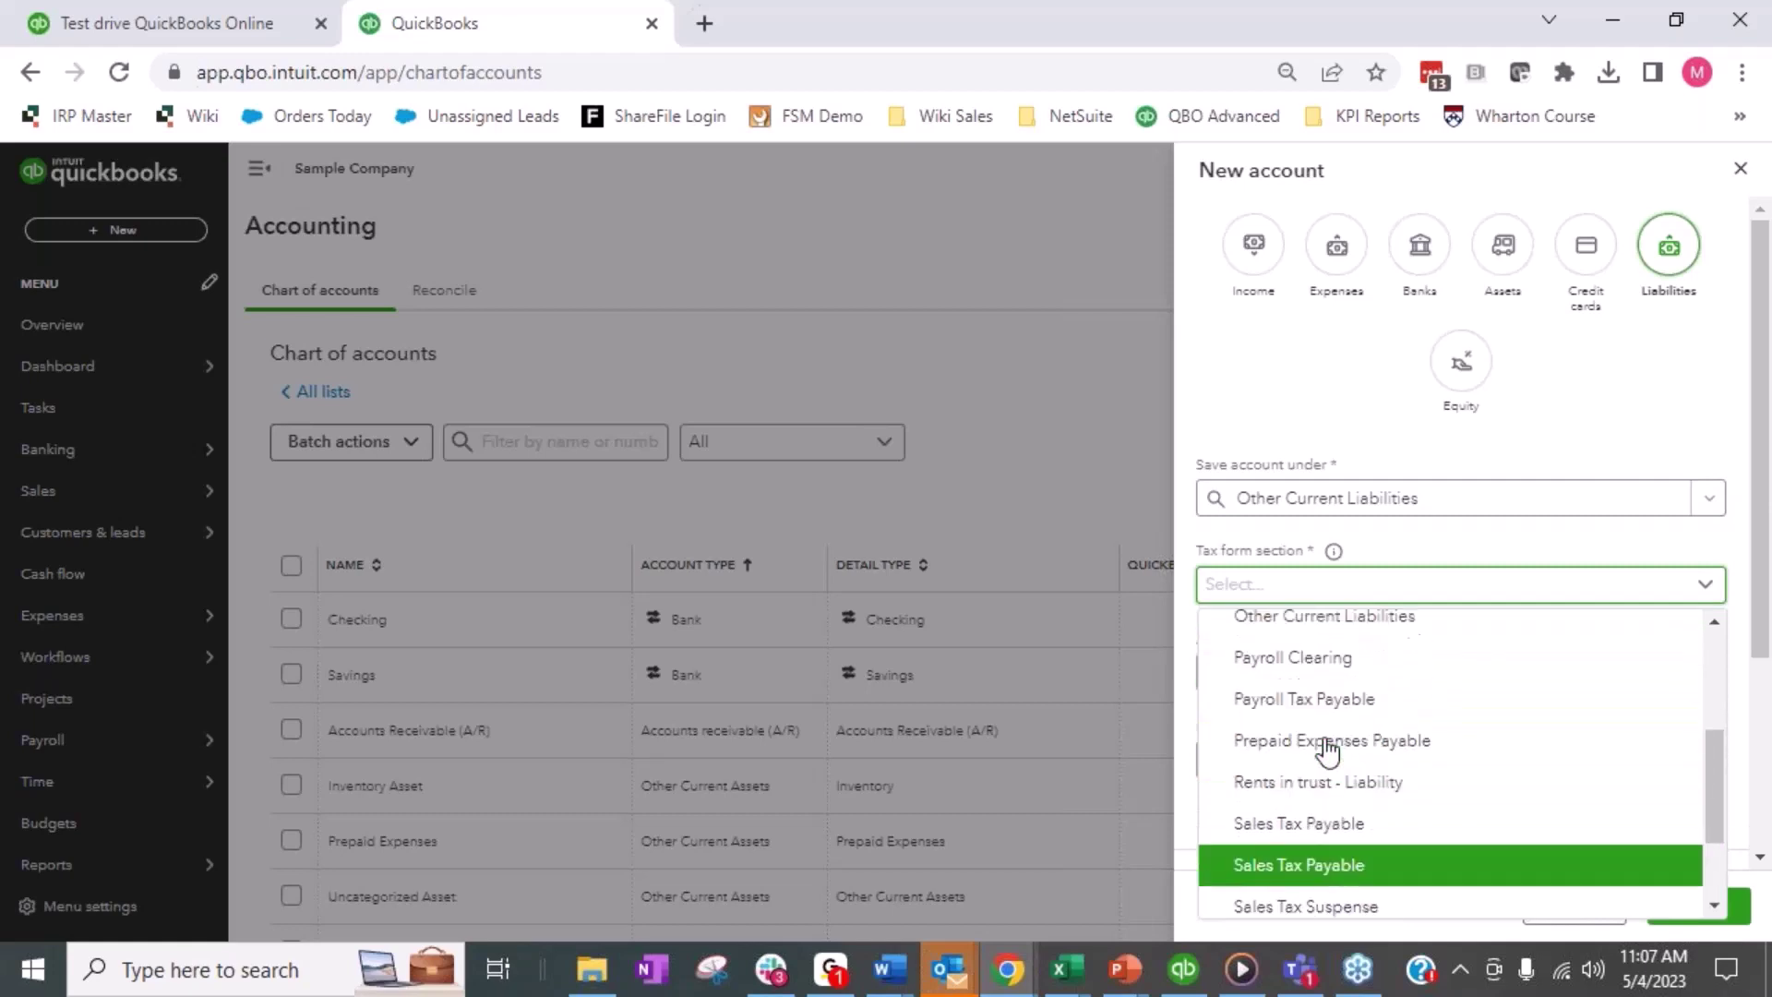
click(1321, 753)
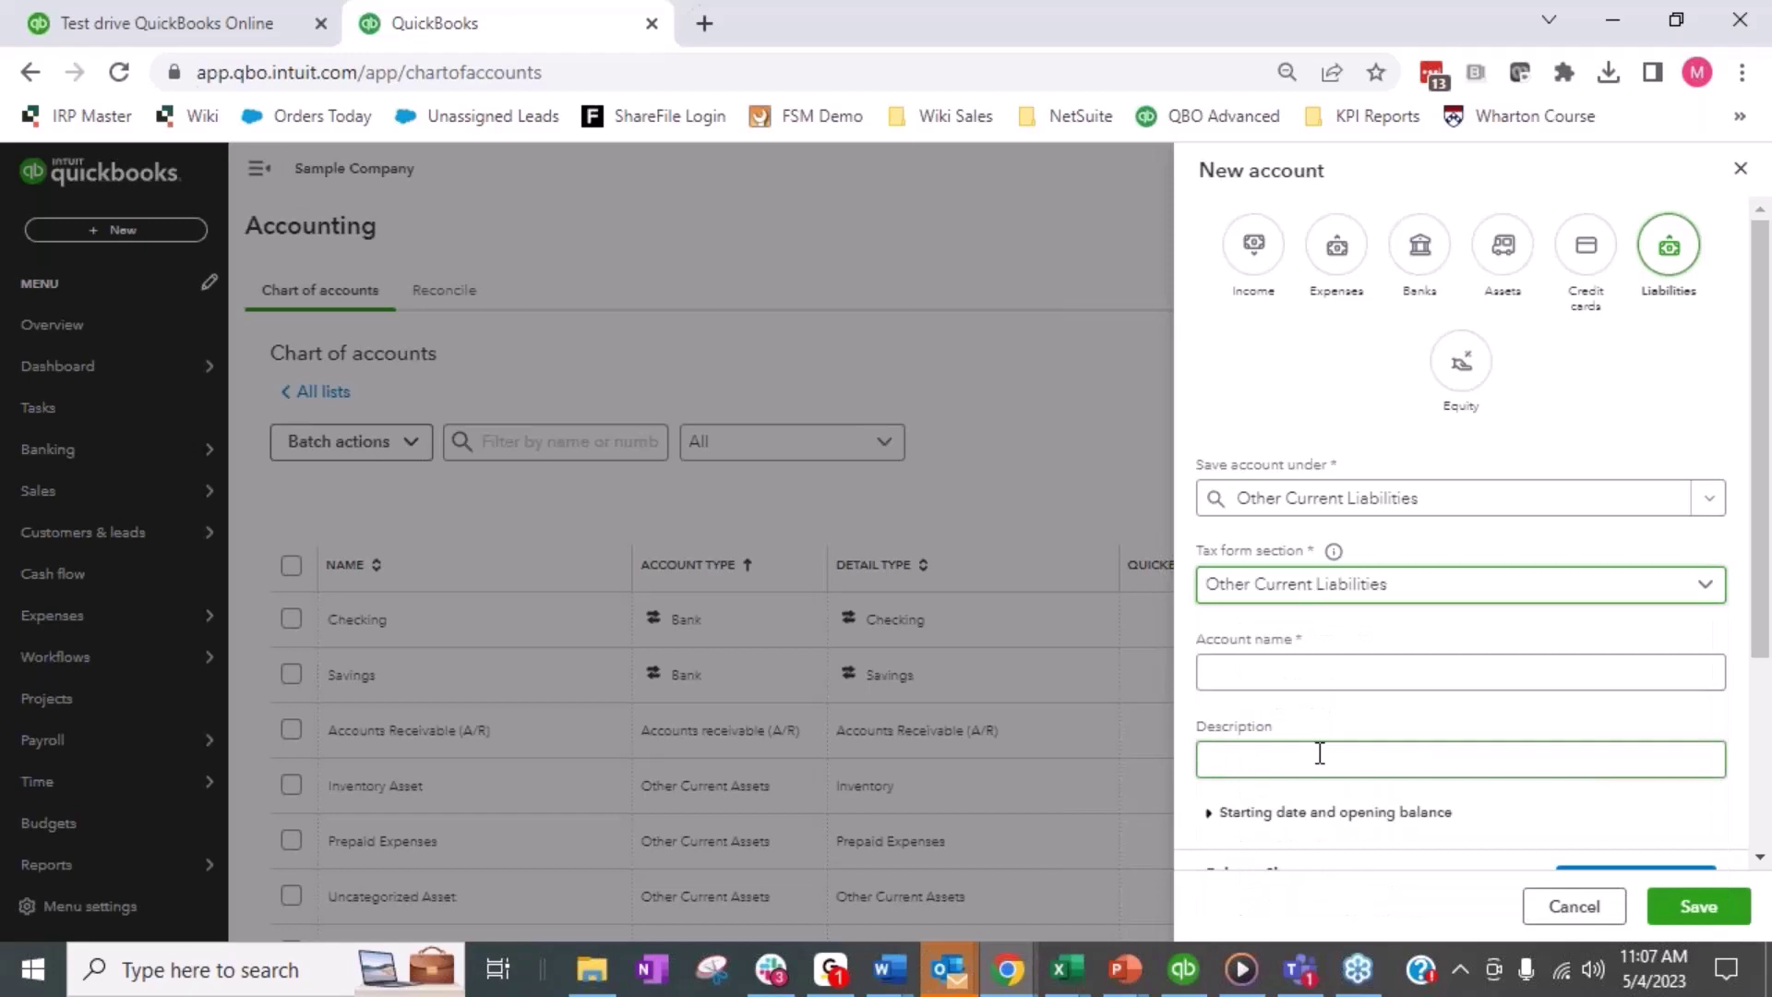
Step: Name the account Customer Deposits, check its placement in the balance sheet preview, and save it
click(1354, 674)
text(Custom)
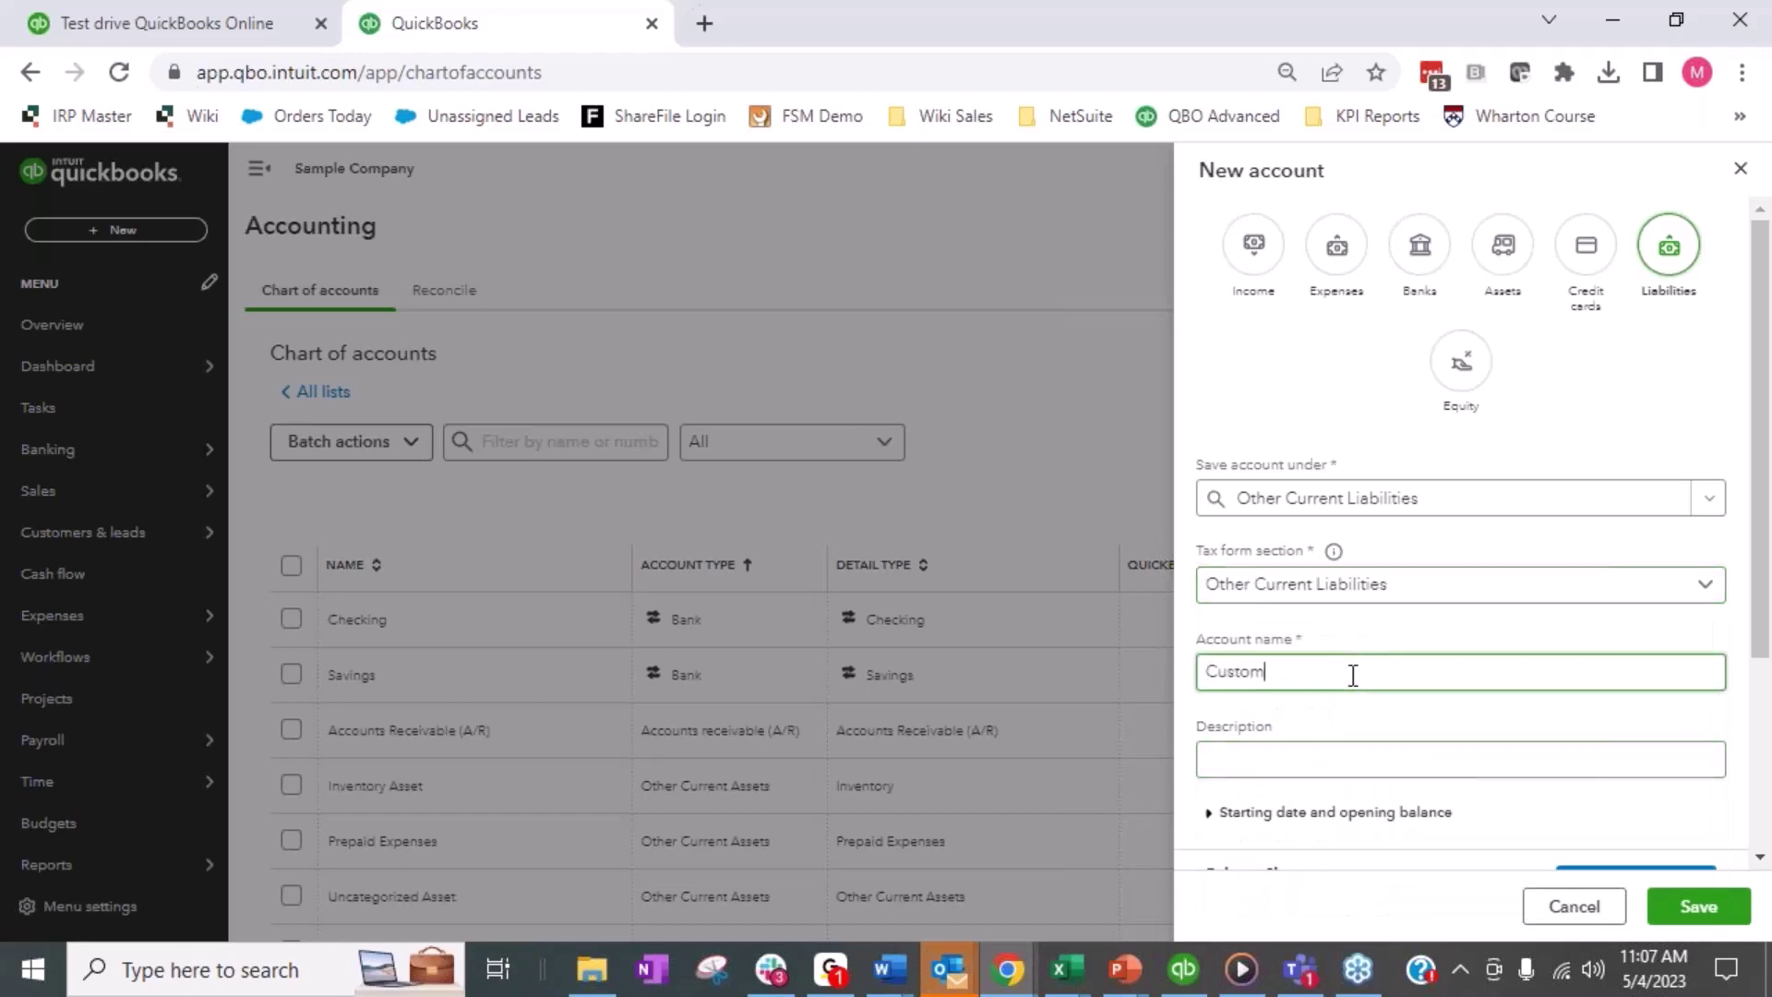
text(er Deposits)
scroll(1283, 716, down, 2)
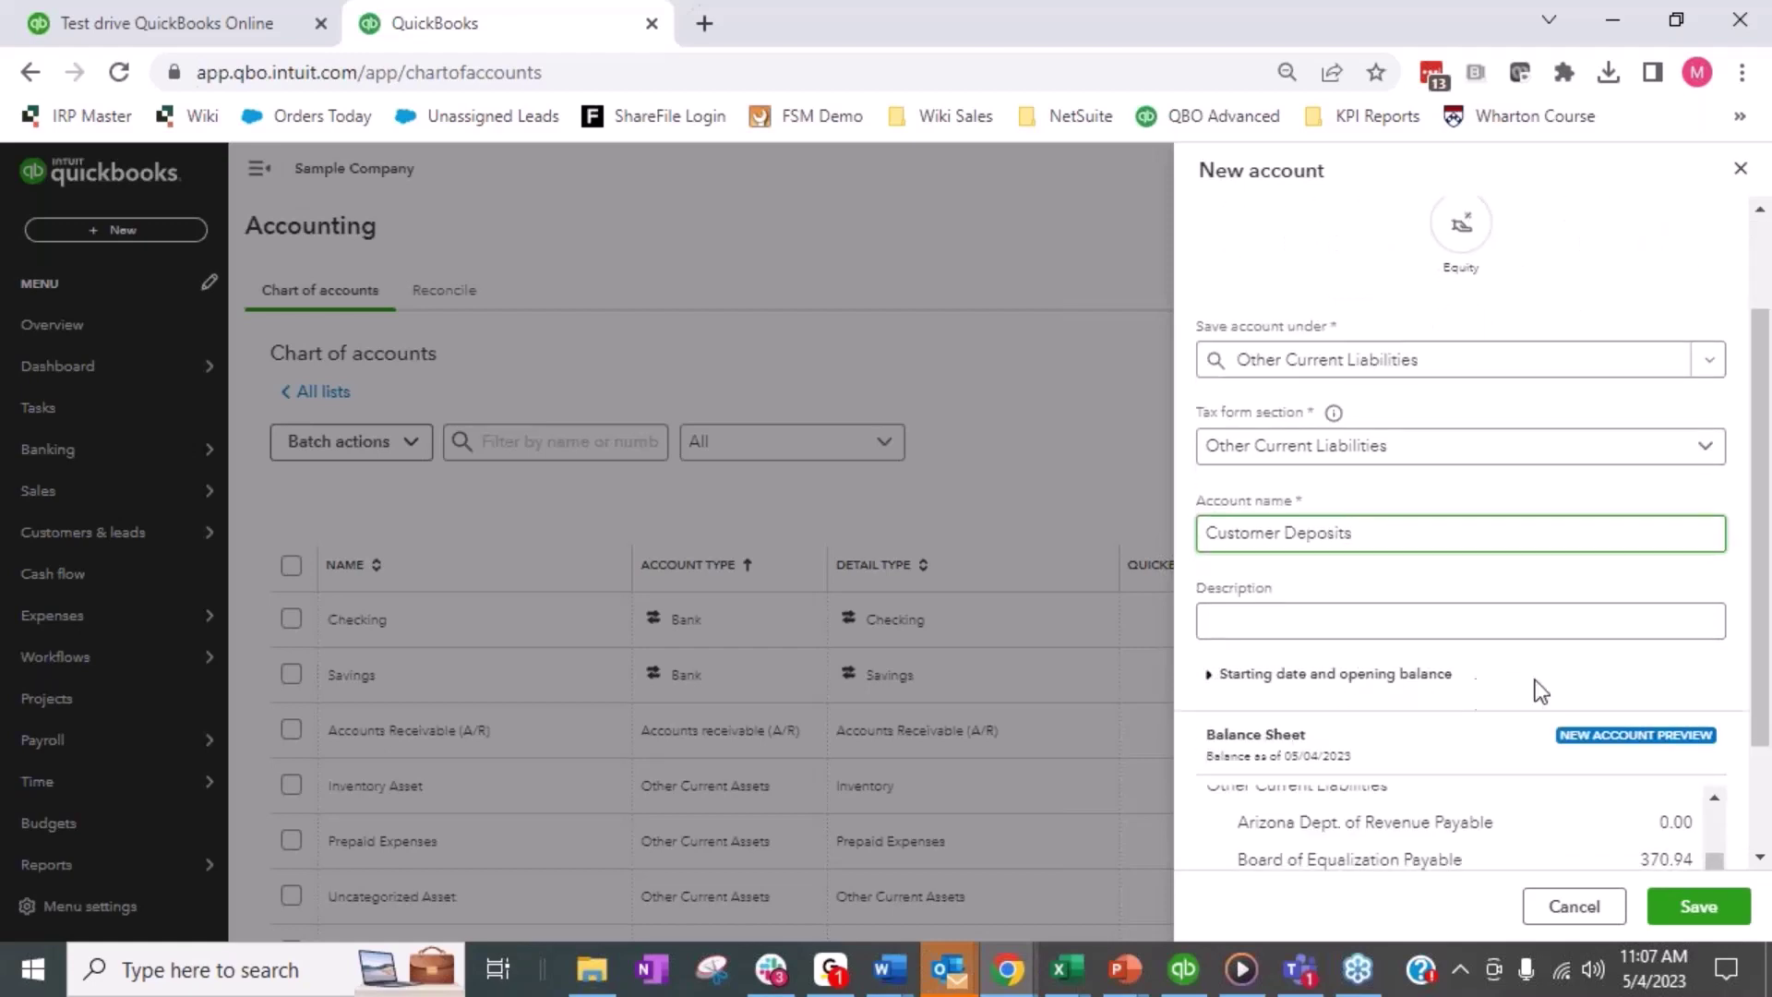
scroll(1541, 692, down, 2)
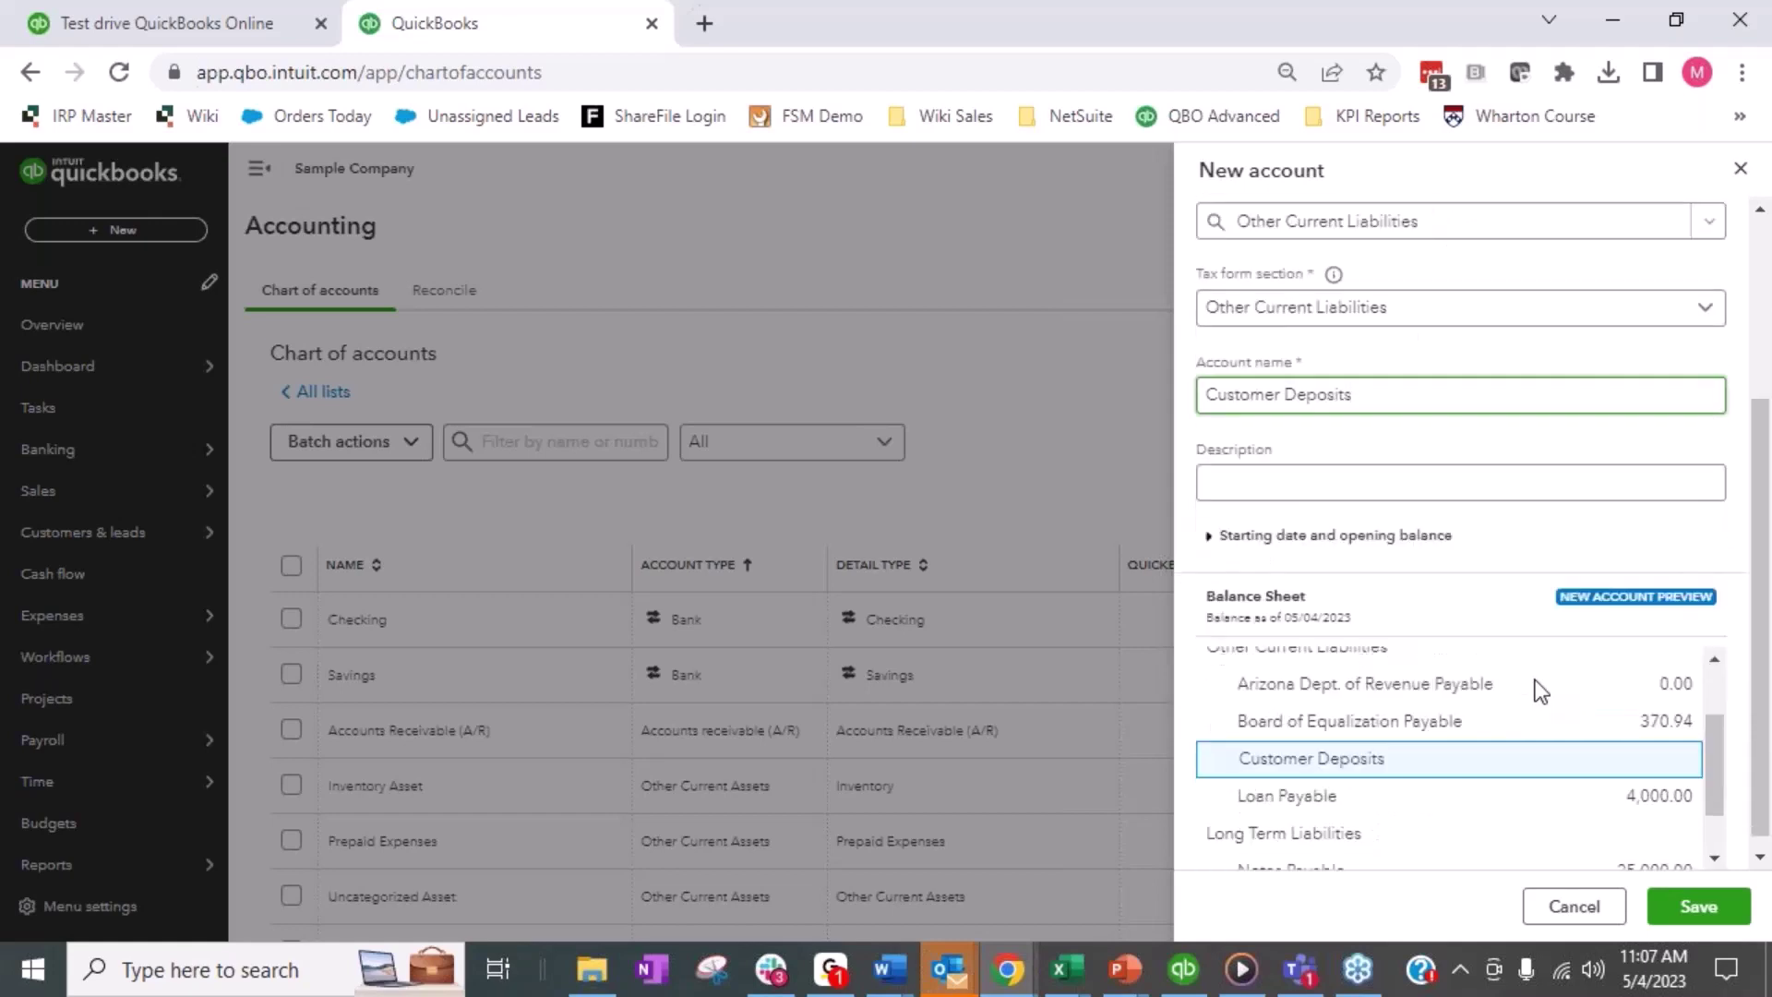
scroll(1540, 692, down, 1)
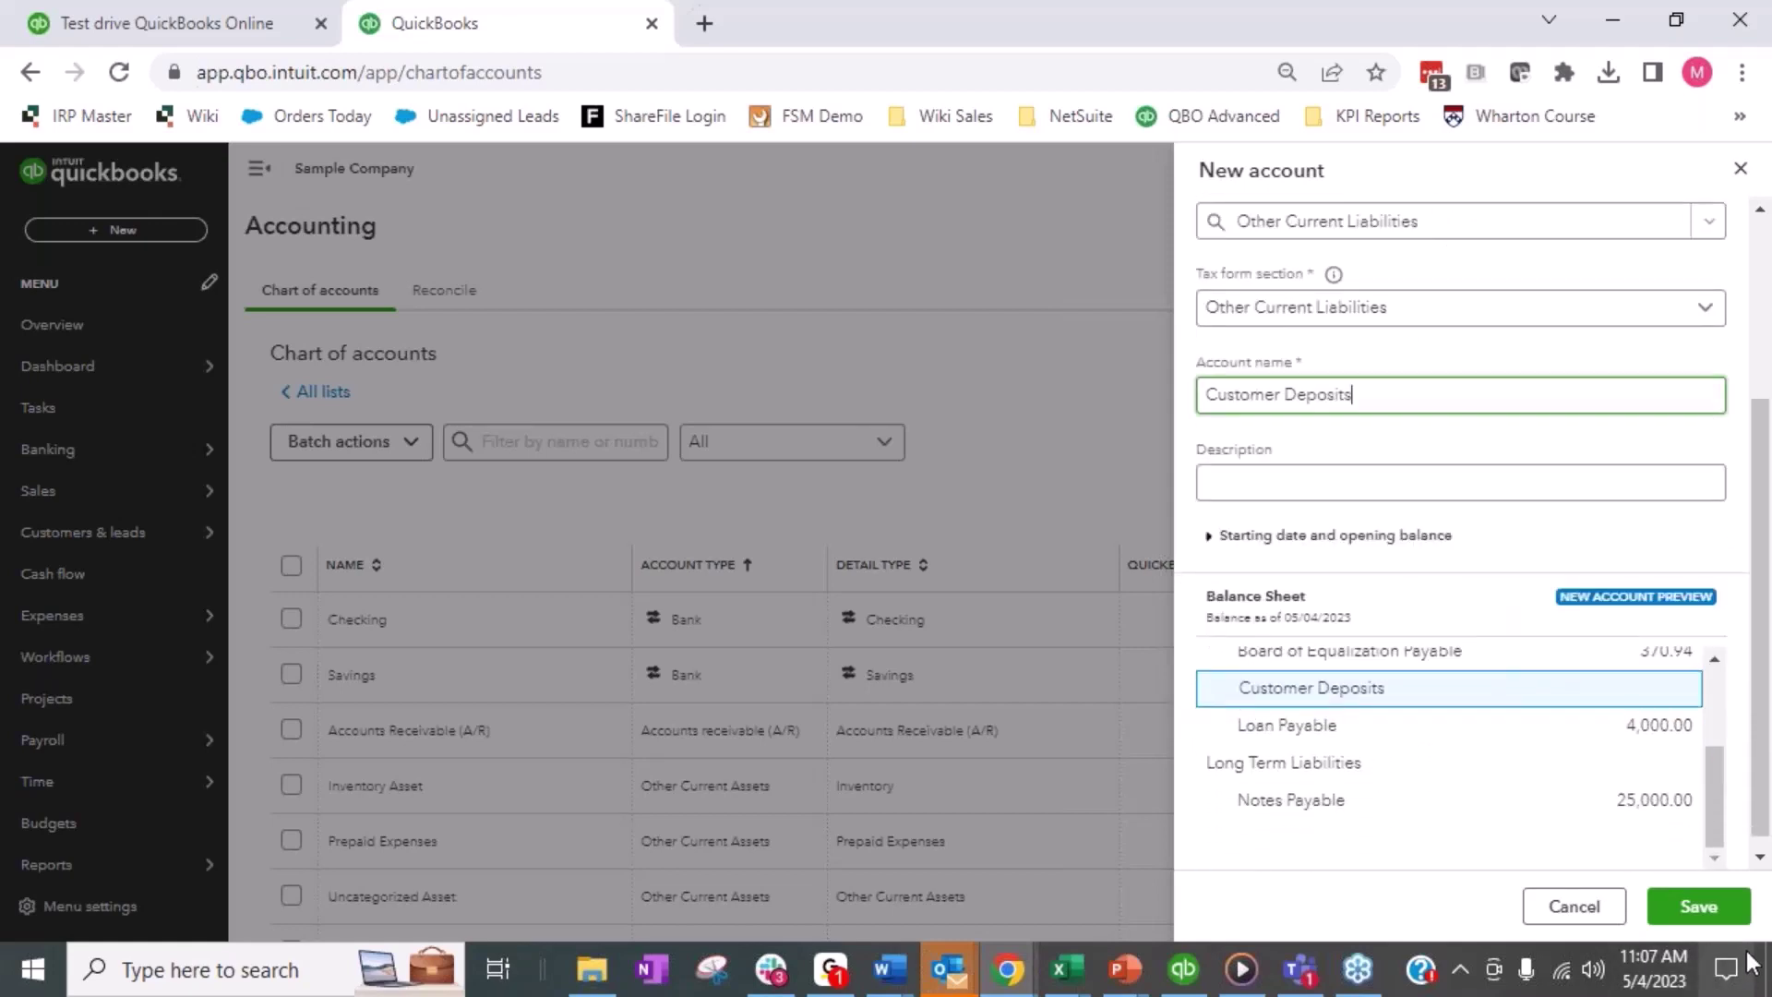
click(1699, 907)
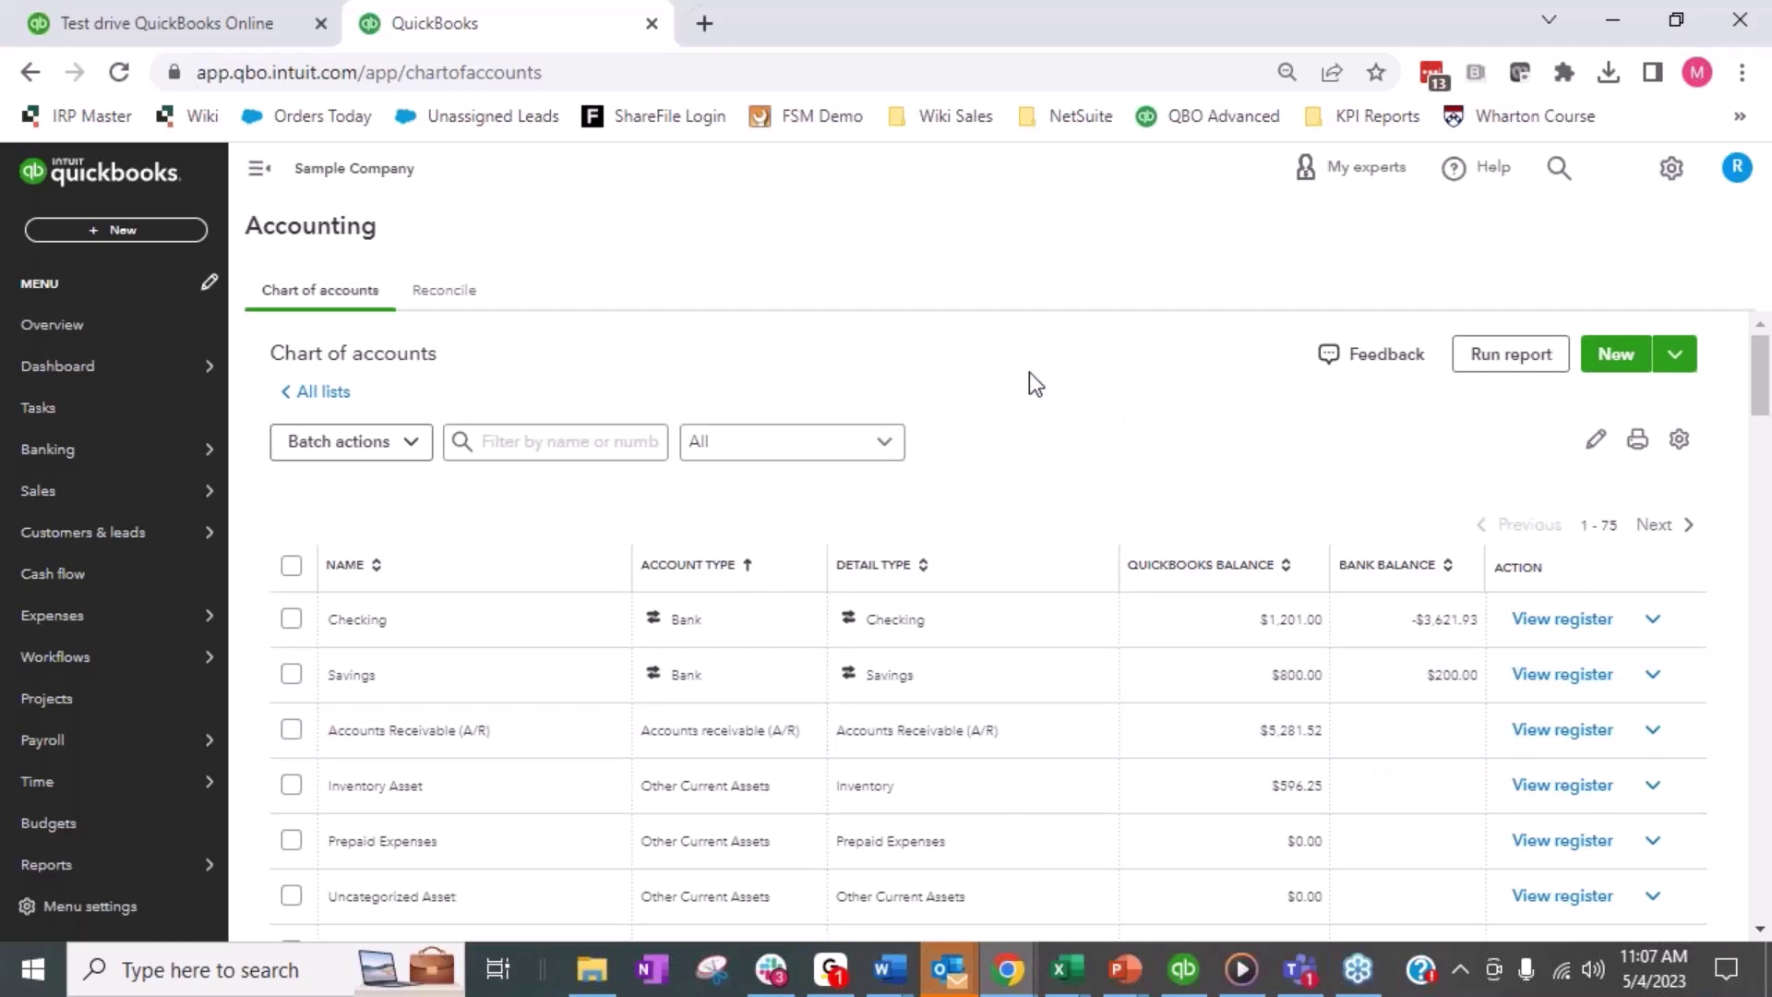
Step: Start a new Service item in the Products and Services list and name it Customer Deposit, leaving its category blank
click(1672, 169)
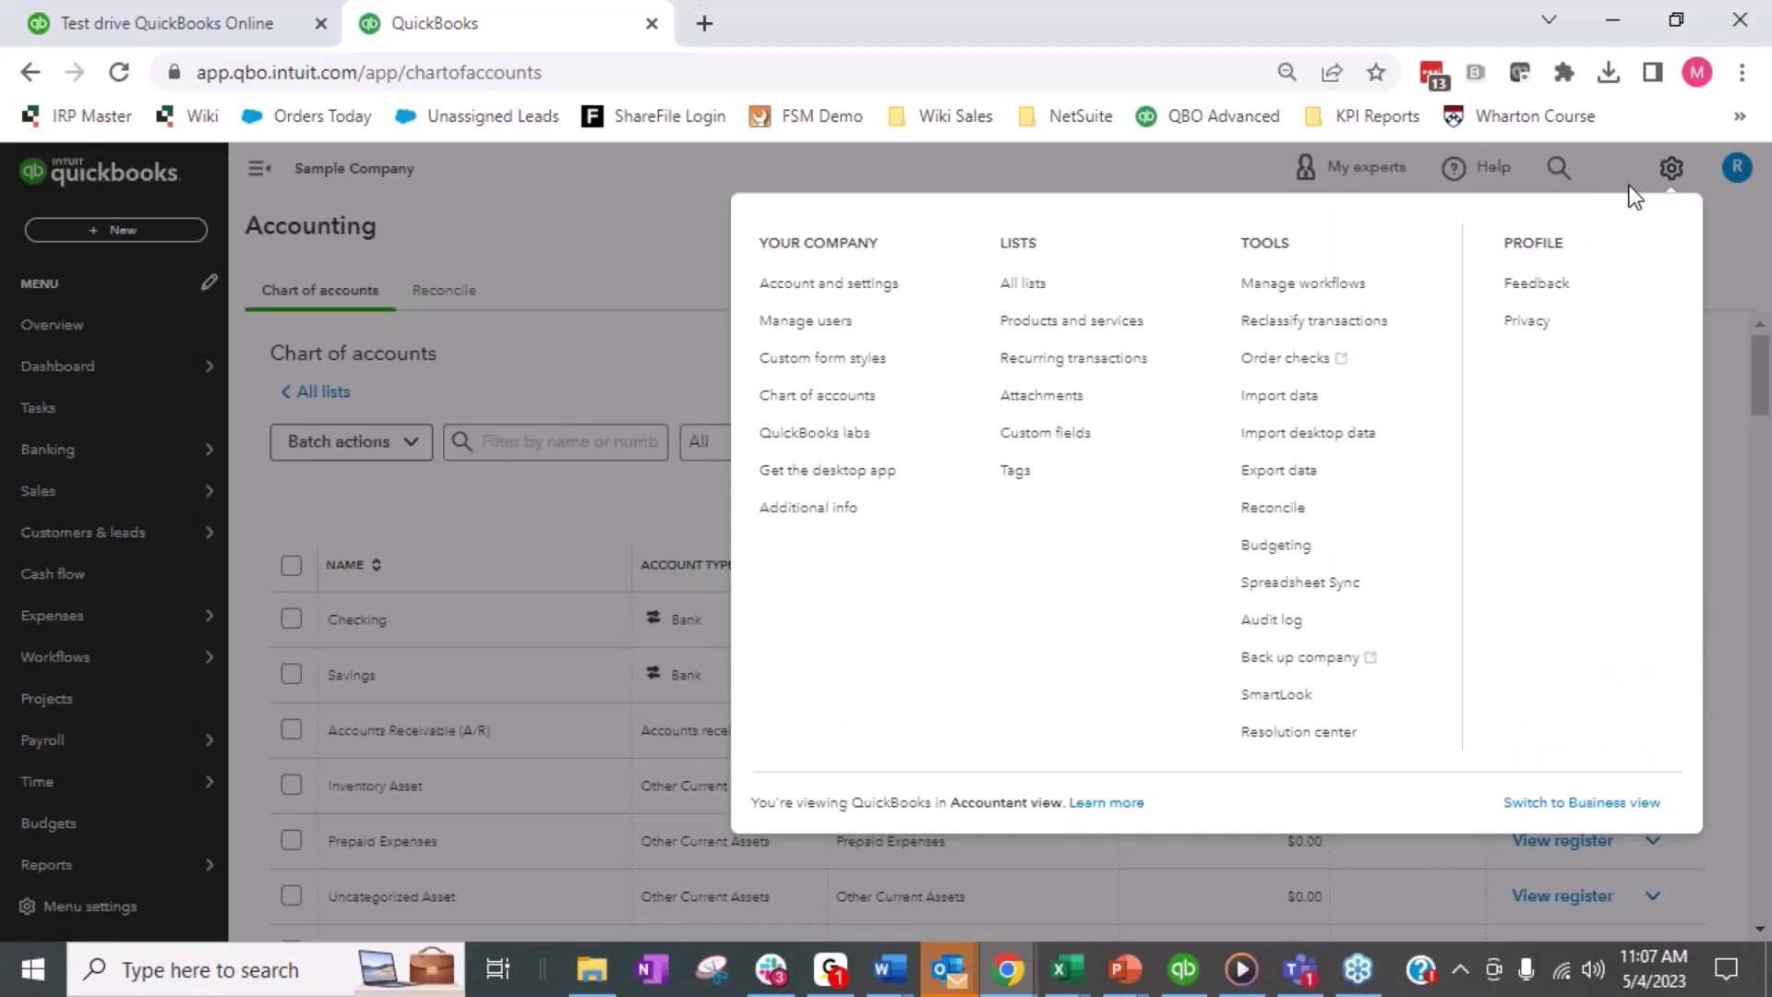
click(1120, 332)
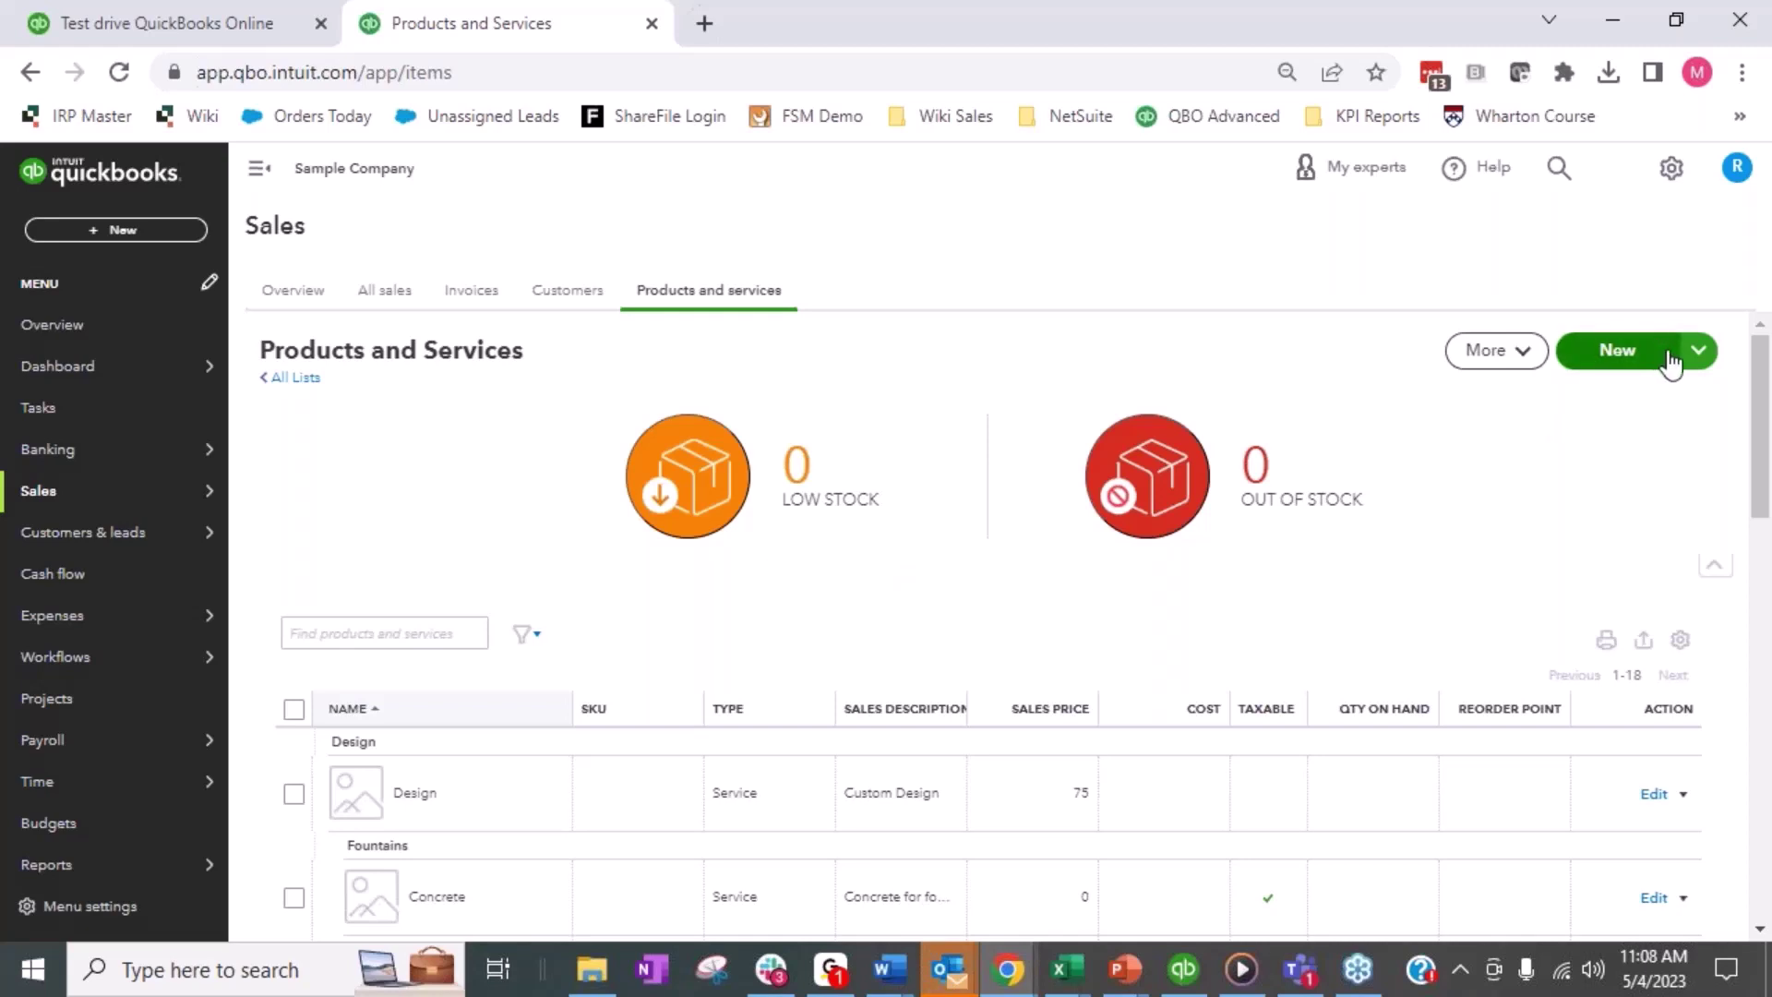
click(1617, 351)
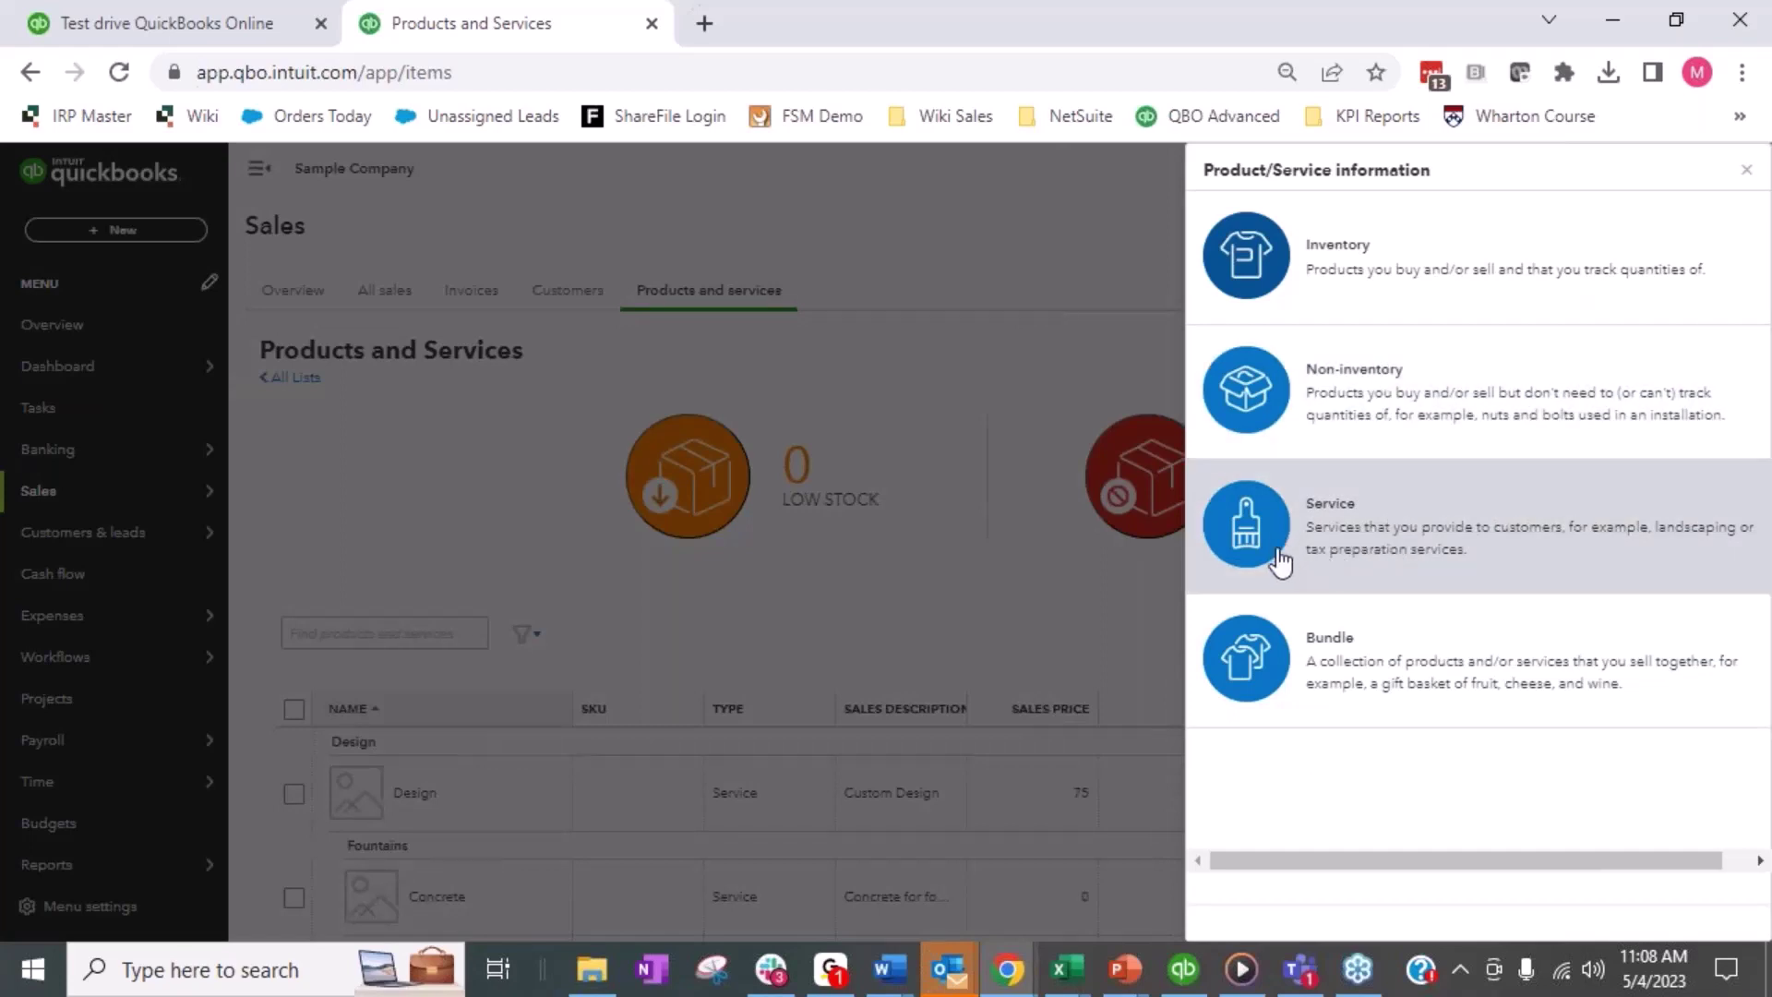
click(1301, 528)
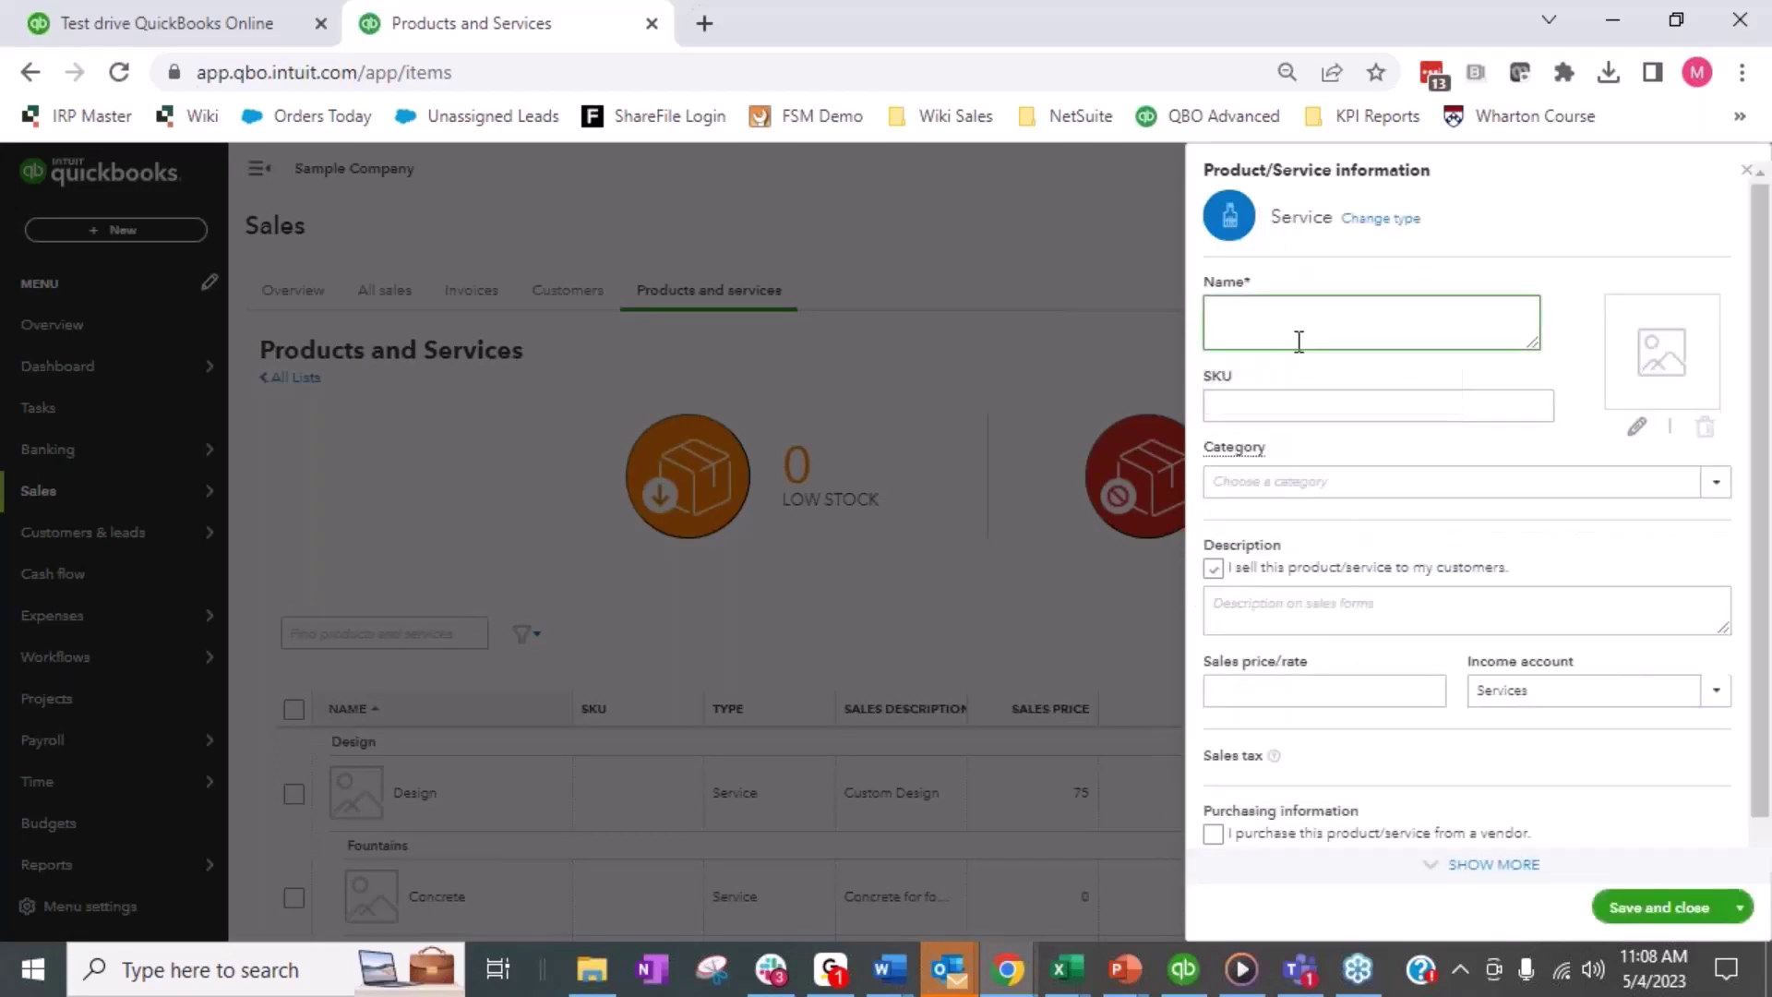
text(Customer D)
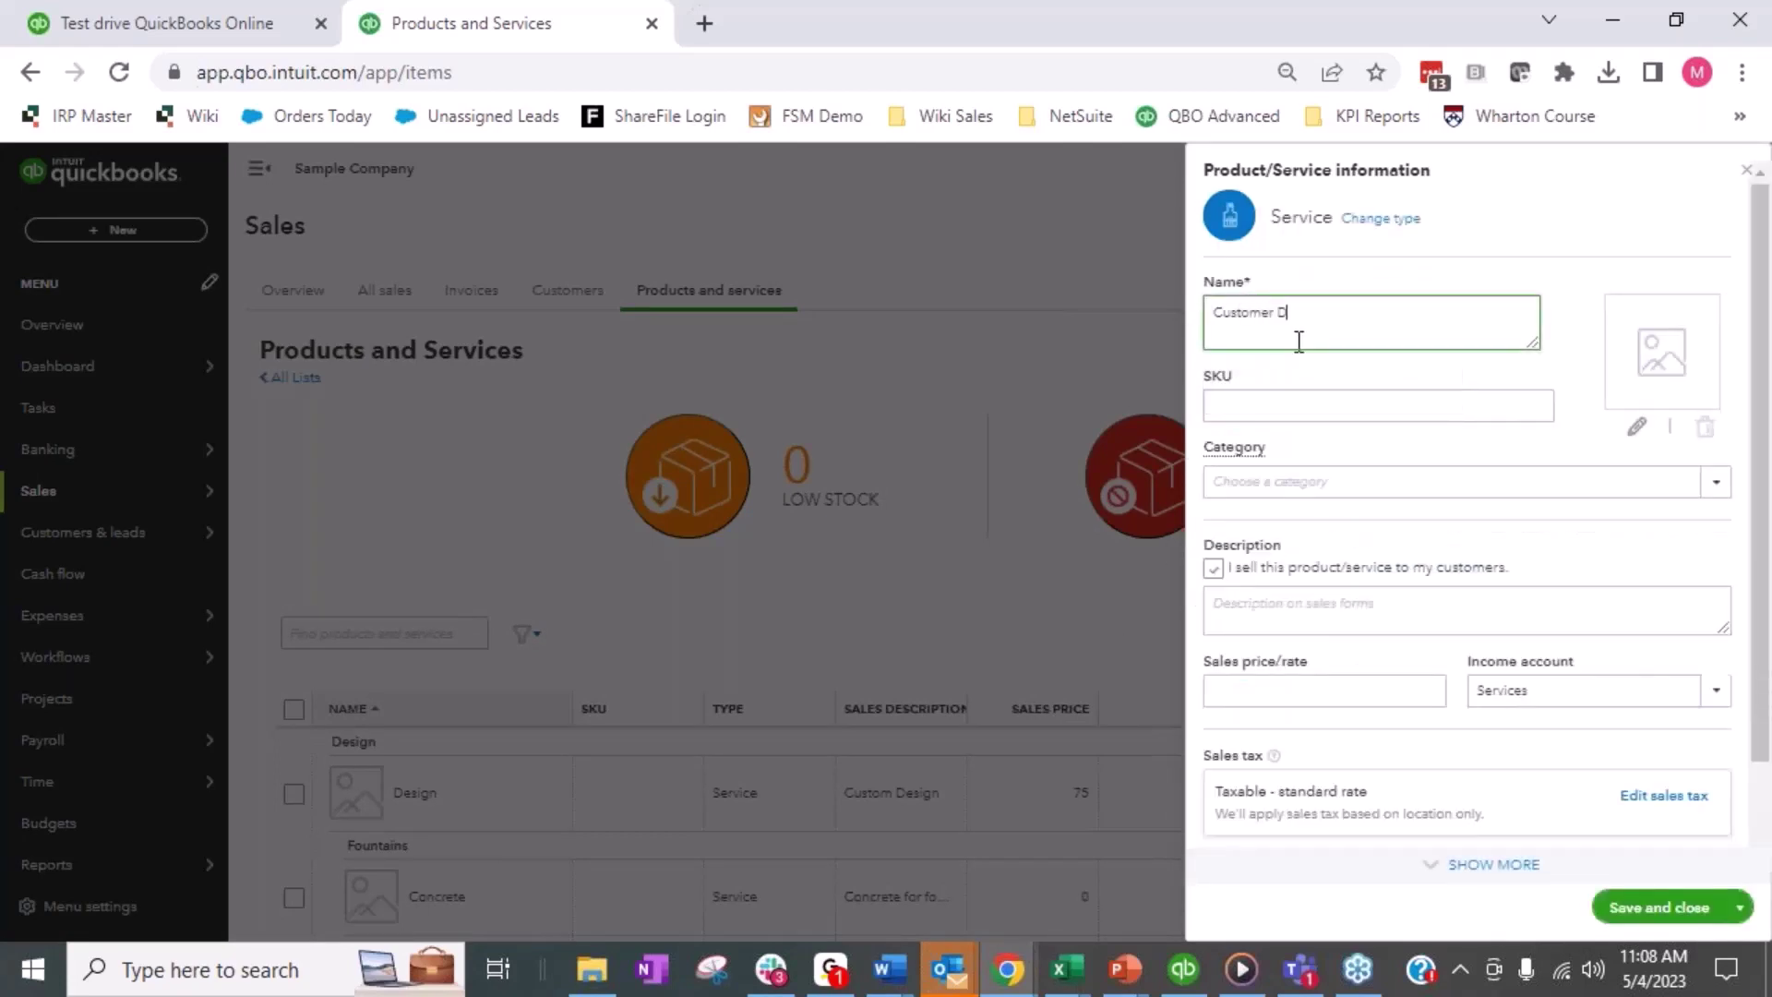
text(eposit)
click(1716, 485)
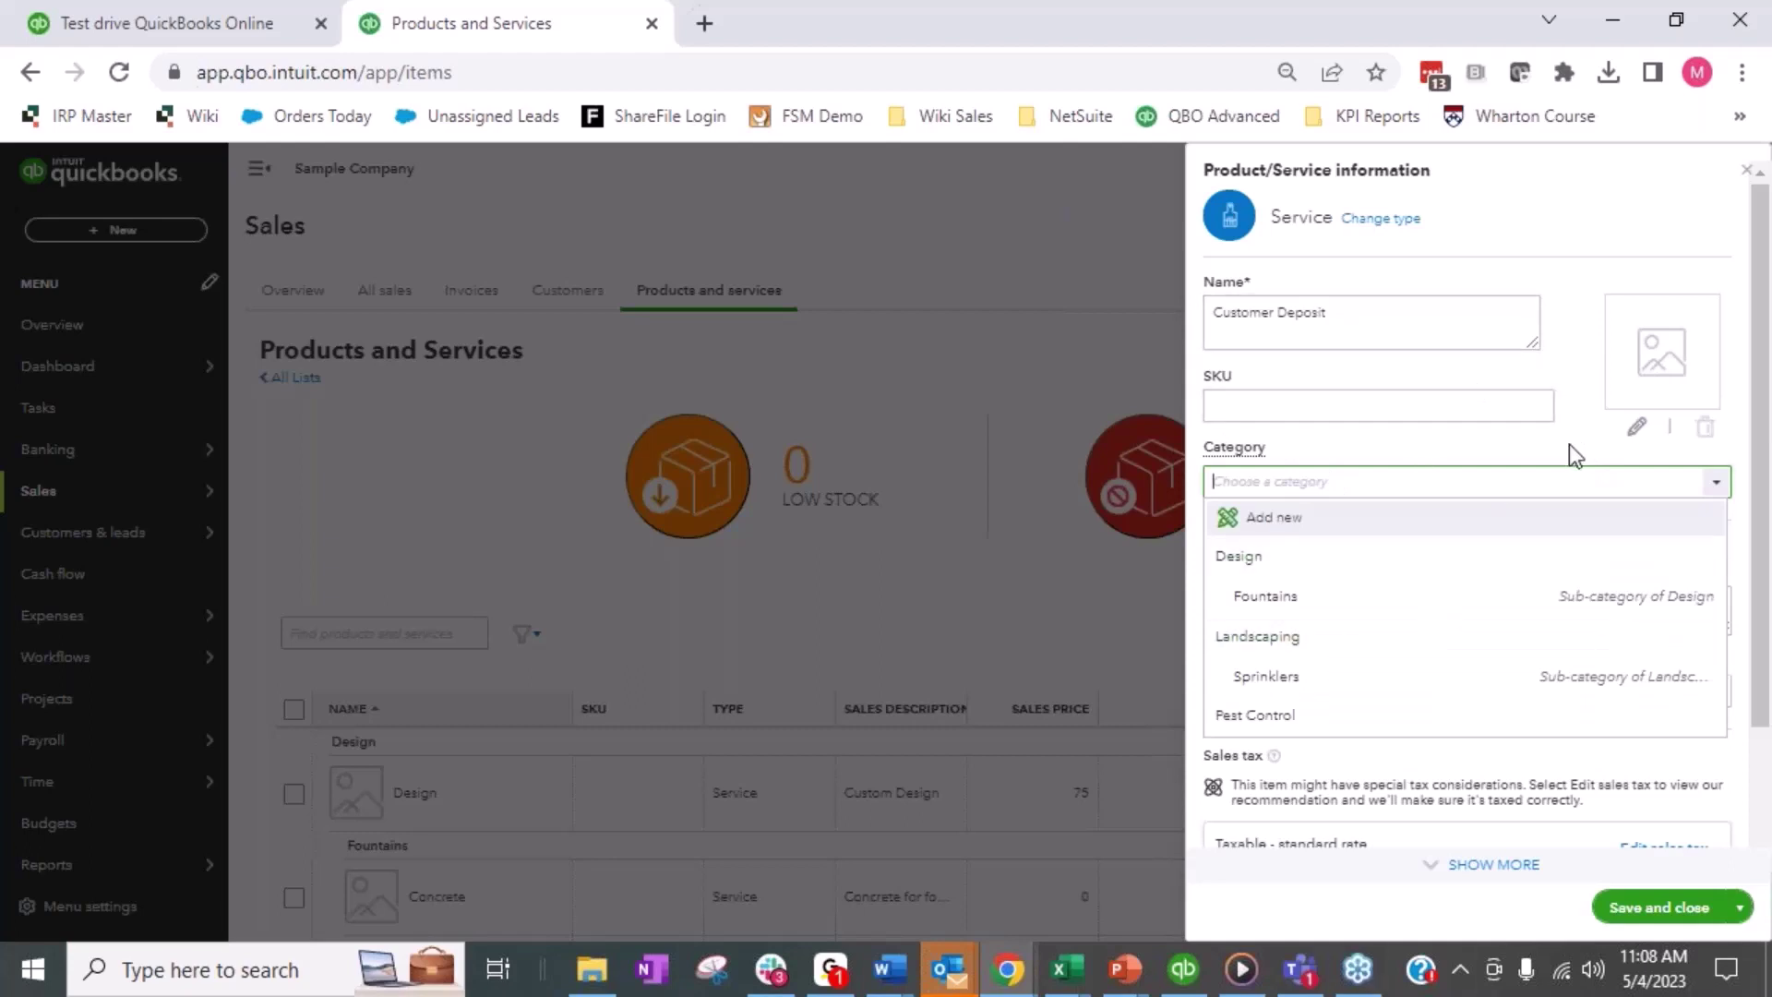
click(1569, 417)
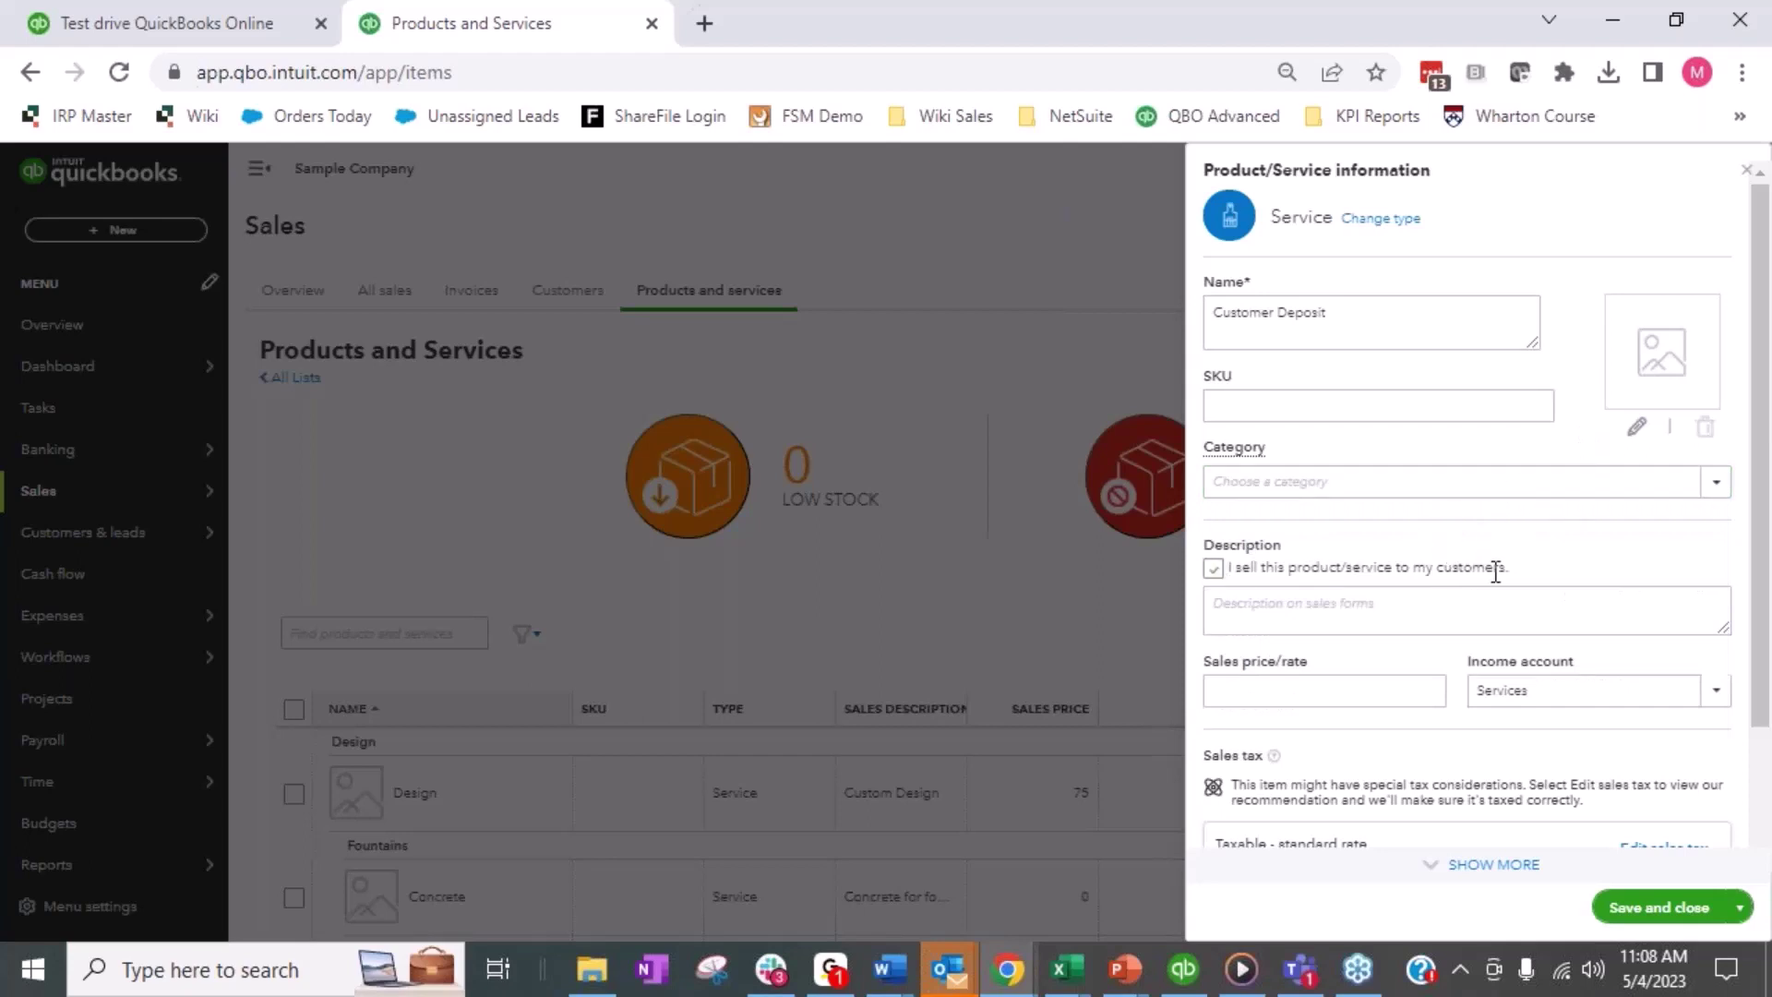
Step: Enter Customer 50% Deposit as the sales description of the Customer Deposit item
click(1474, 620)
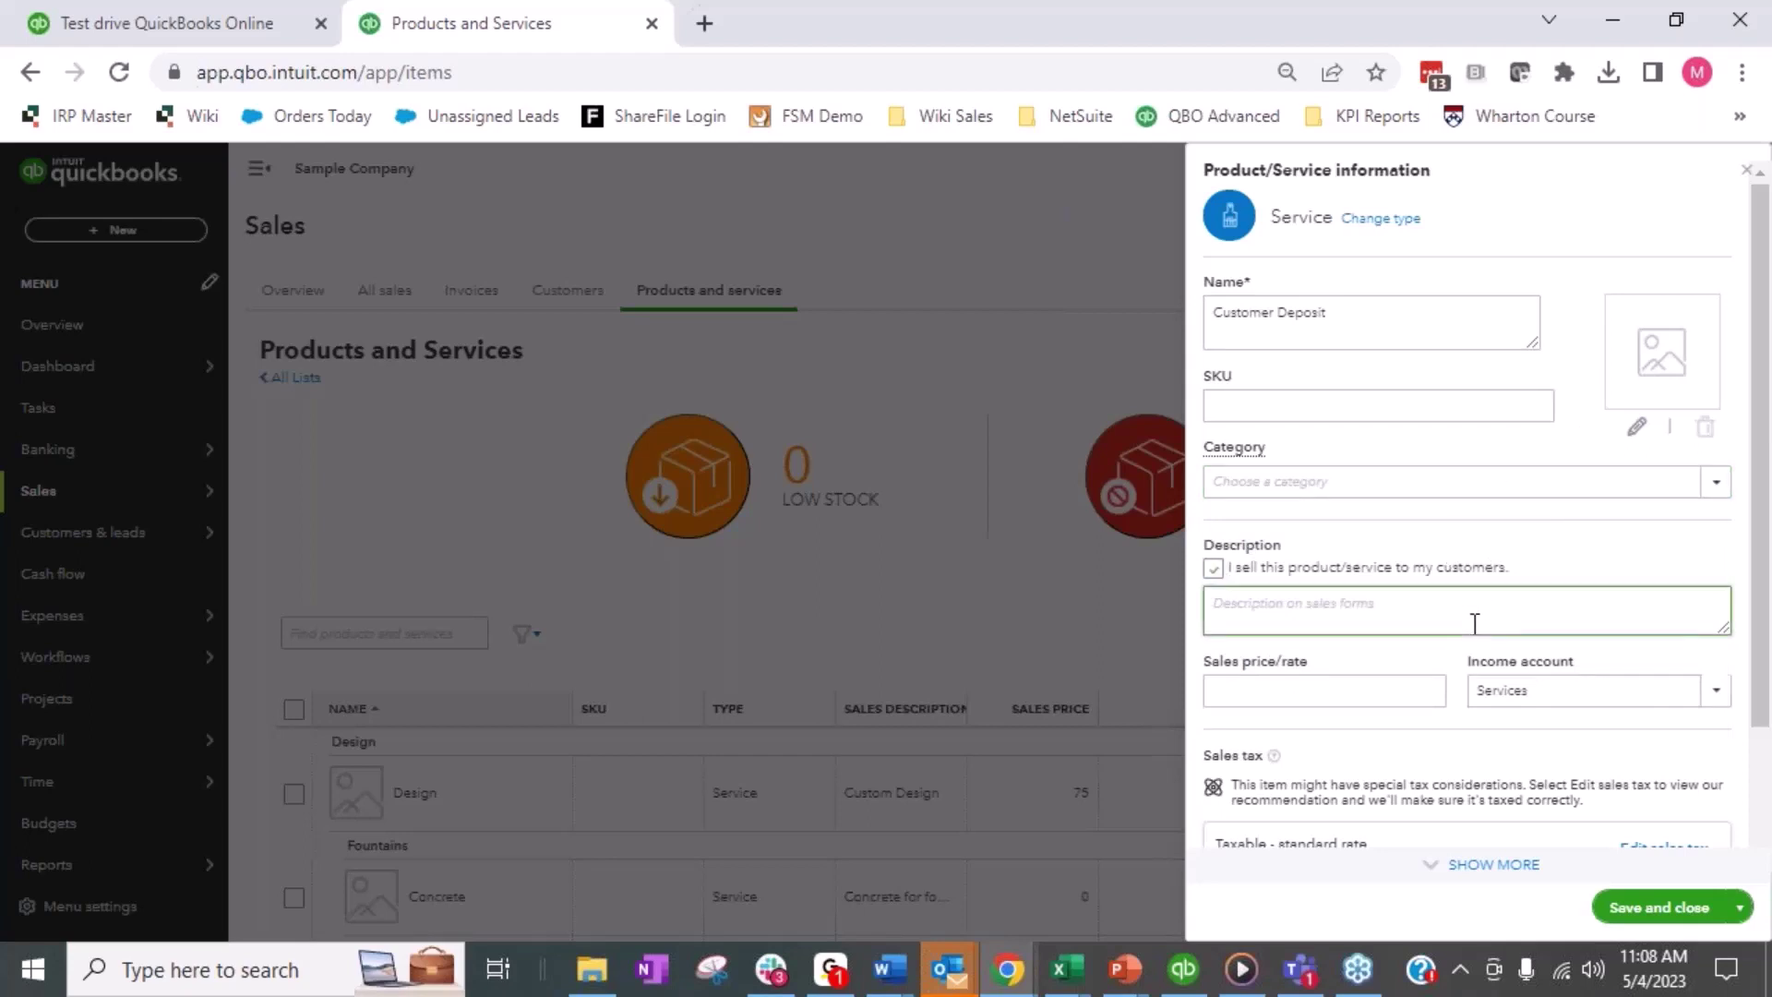
text(Customer 50% Deposit)
click(1246, 694)
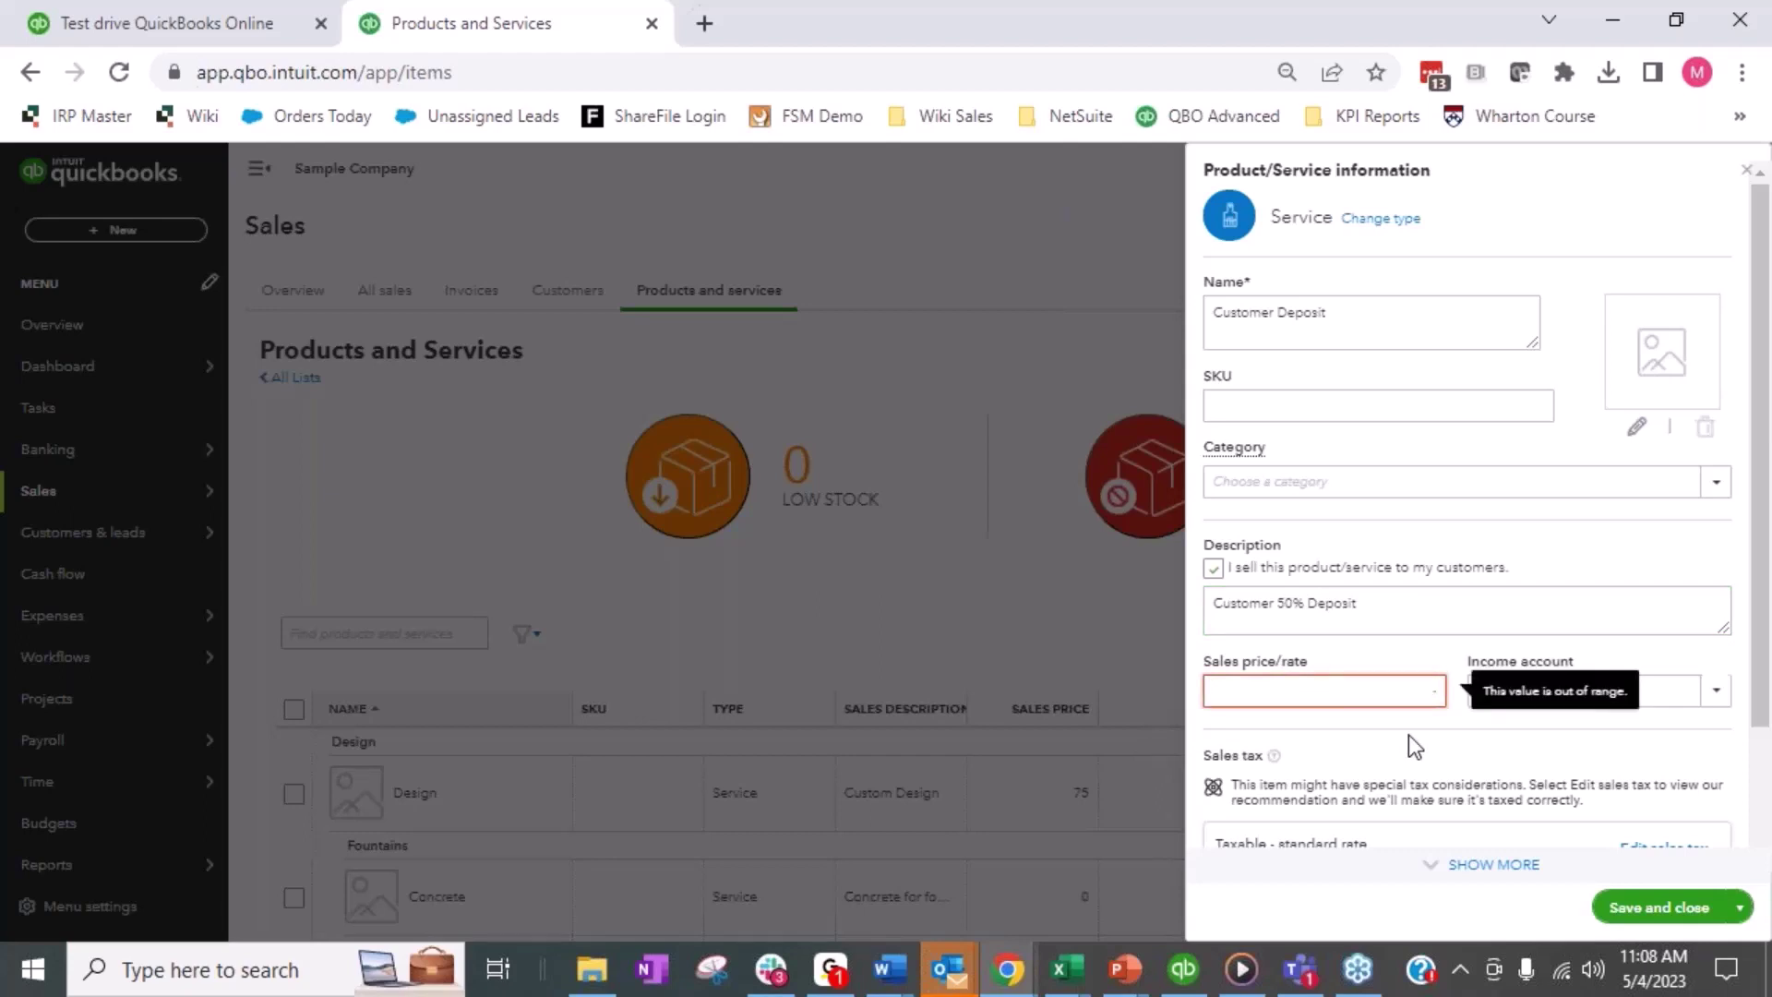
text(.5)
key(Tab)
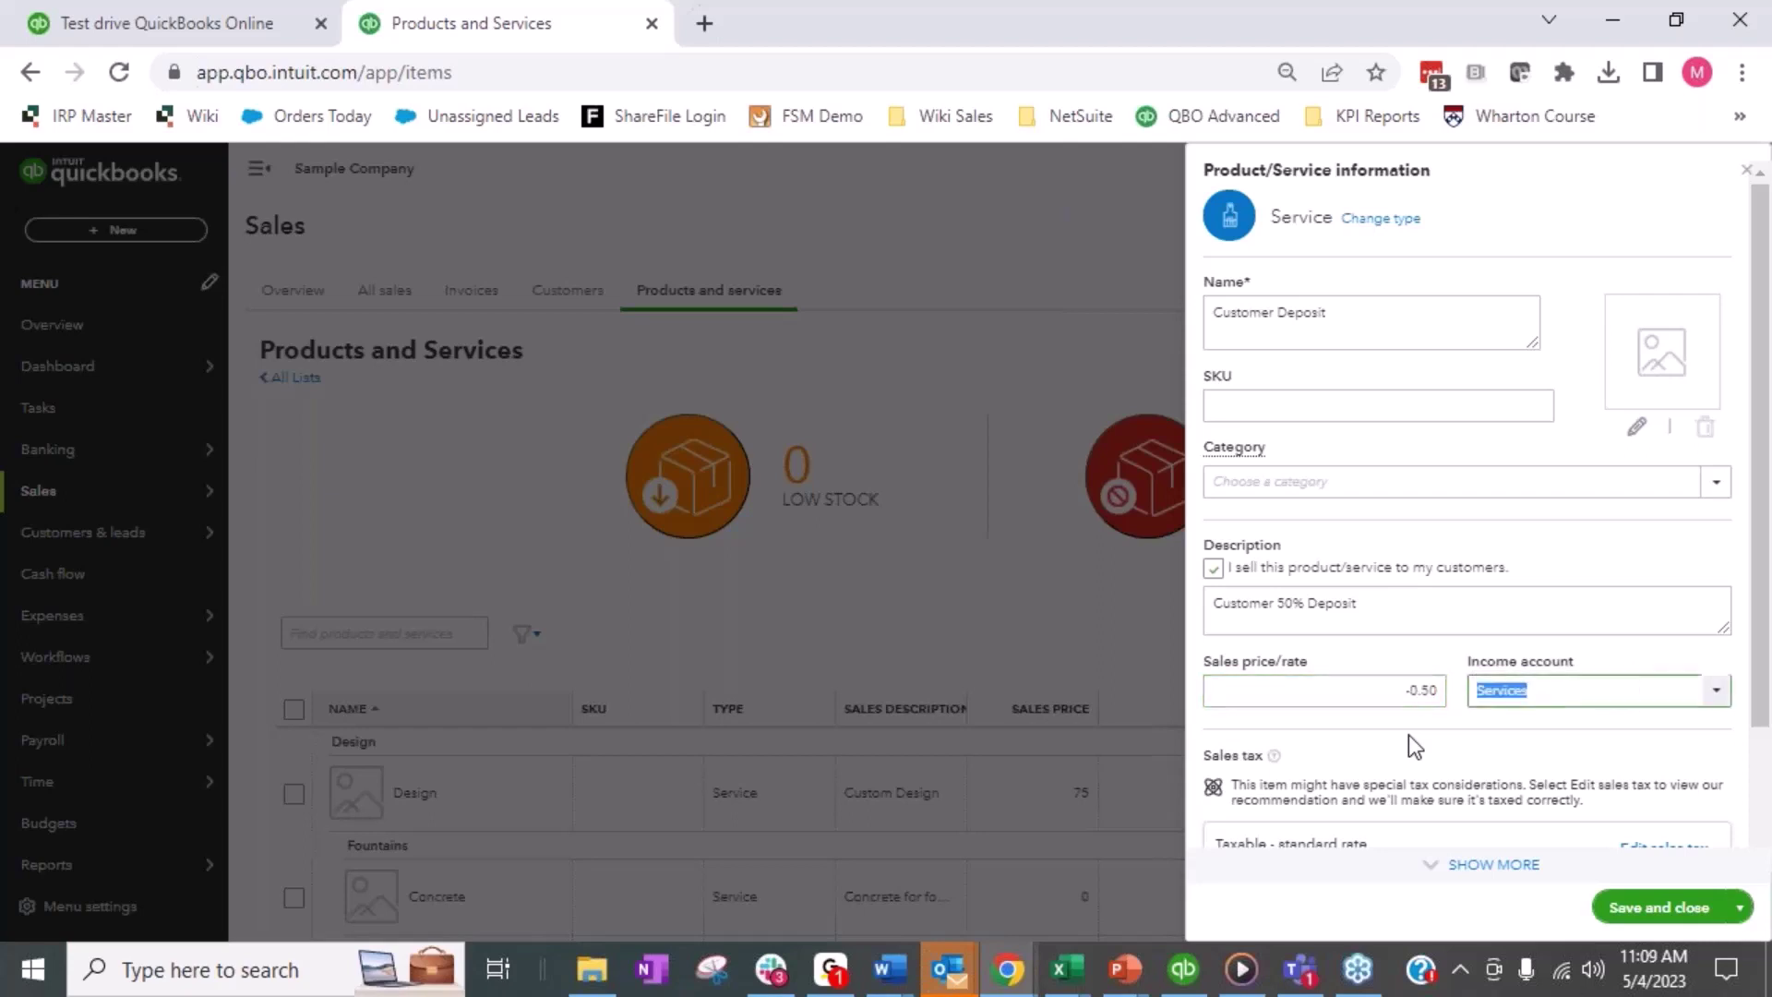
click(1393, 687)
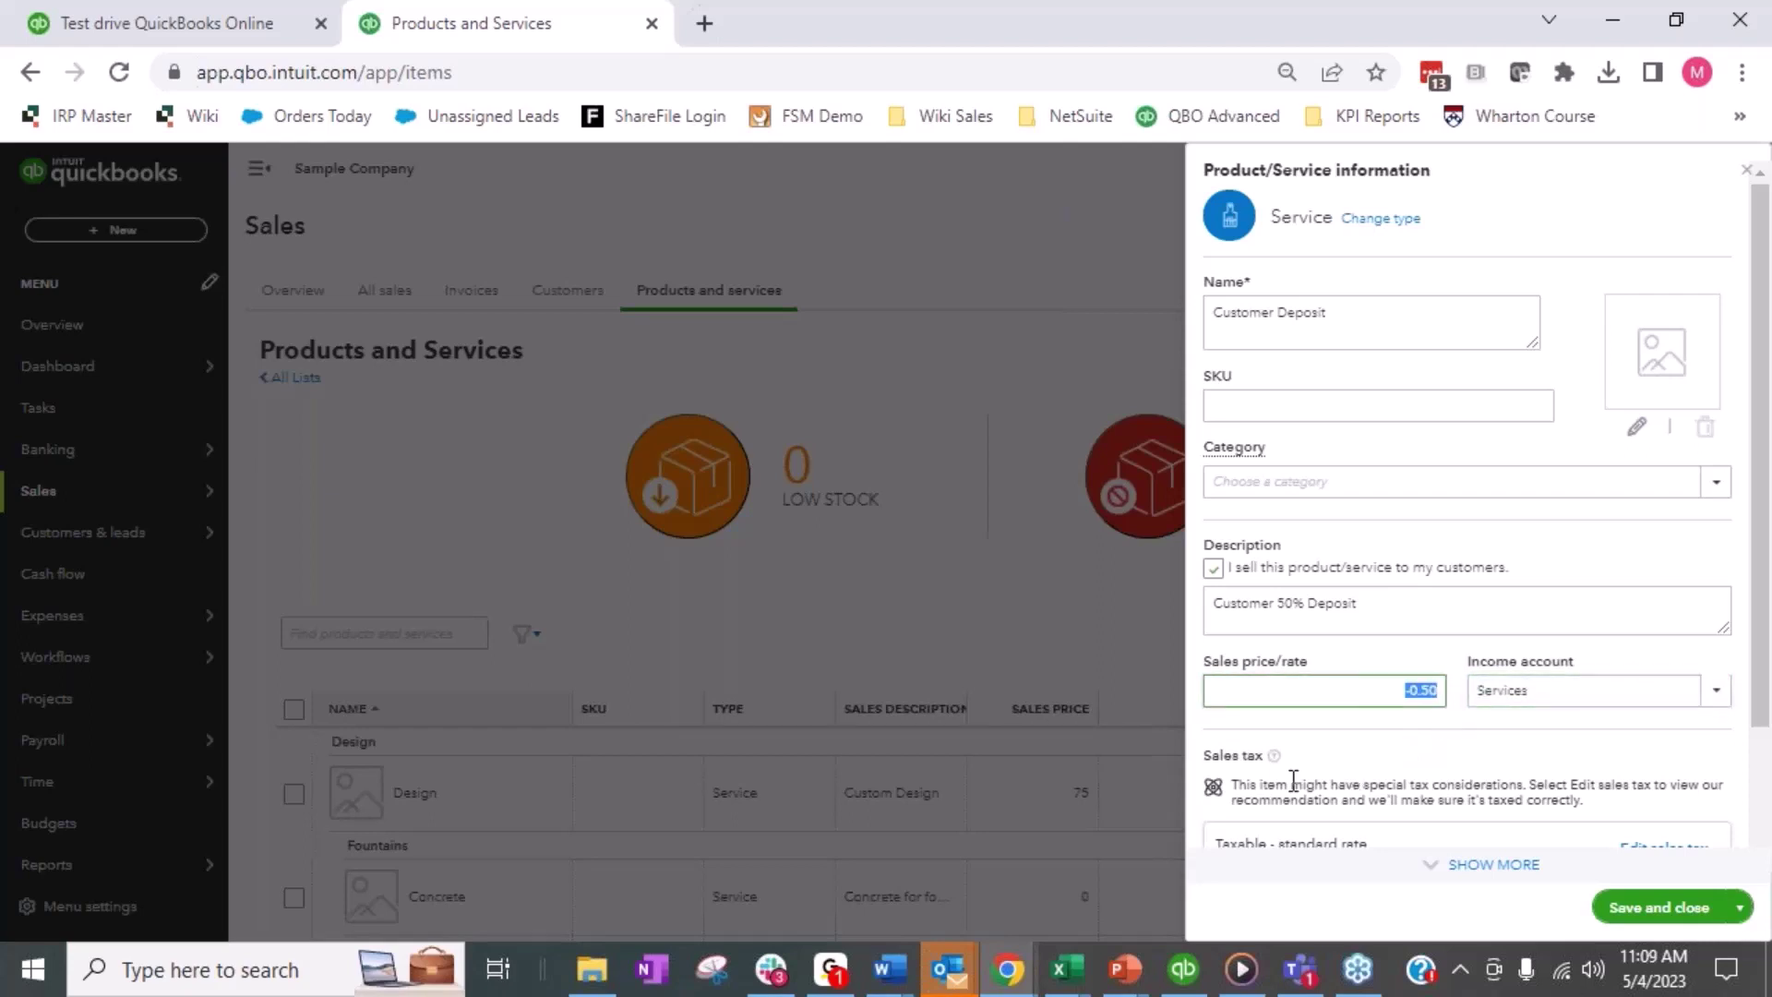
key(BackSpace)
Step: Set the Customer Deposit item's income account to the Customer Deposits liability account
key(Tab)
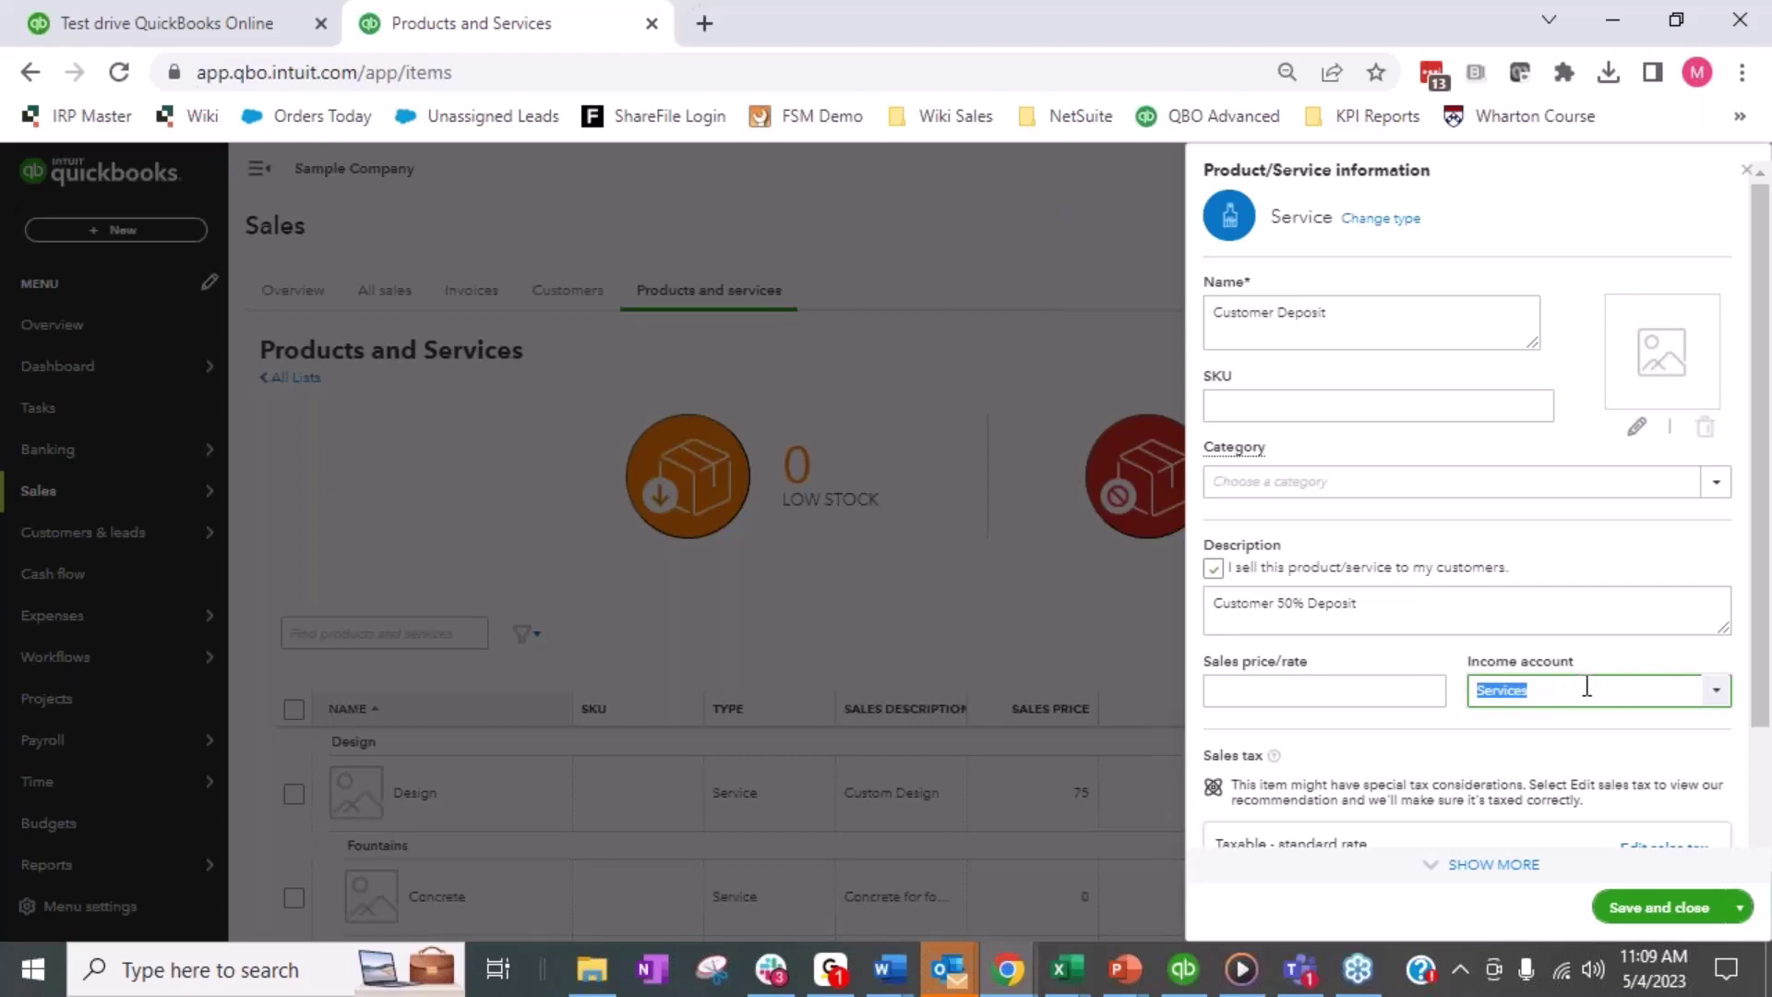
text(Customer Deposit)
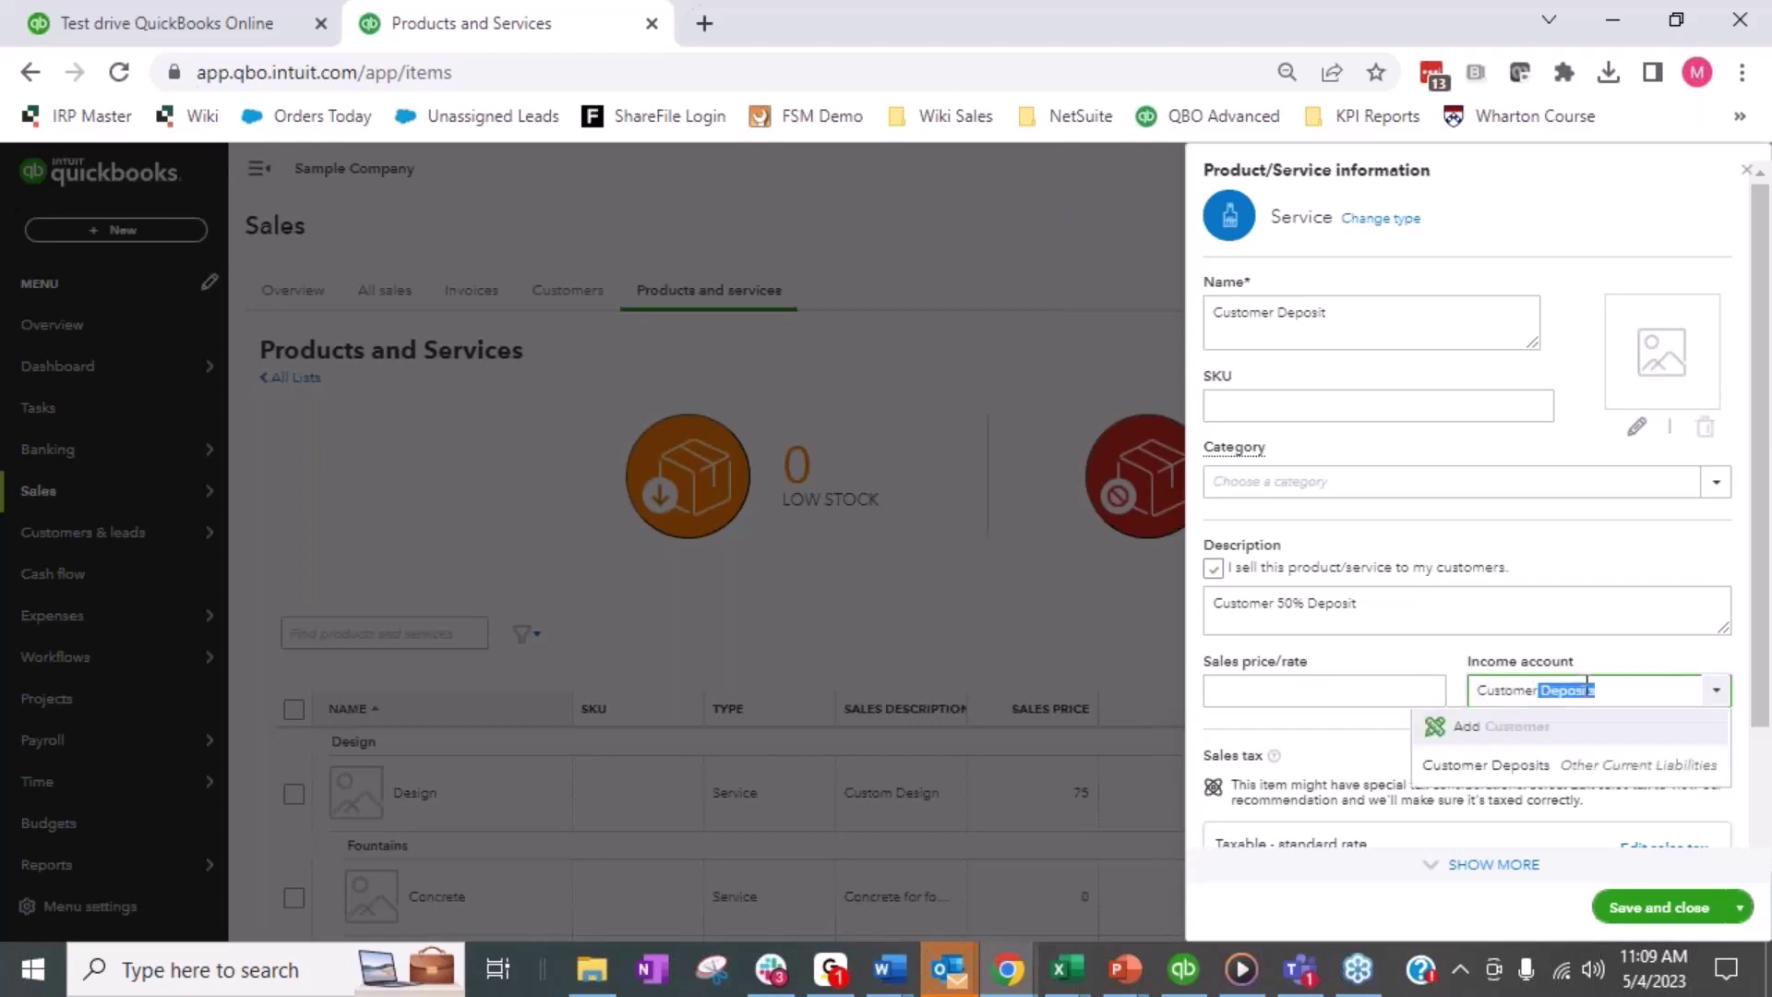
click(1560, 768)
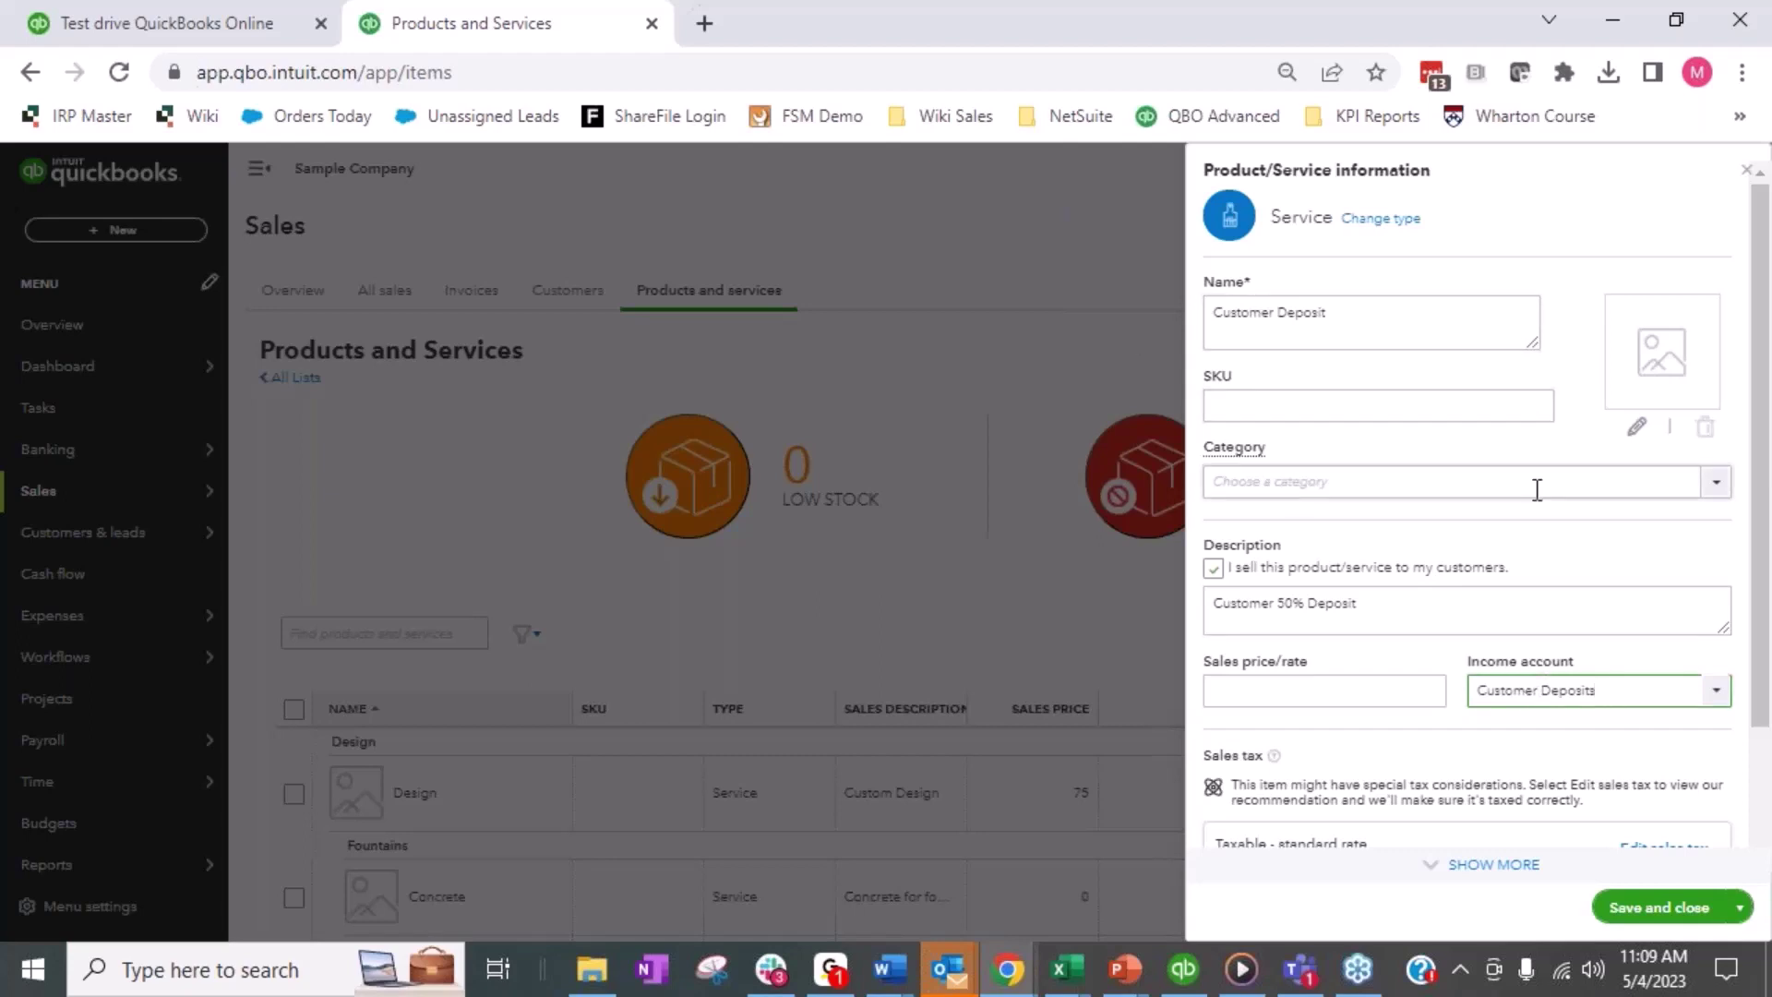
Step: Check the item's sales tax and purchasing settings, and save and close the Customer Deposit item
scroll(1537, 489, down, 3)
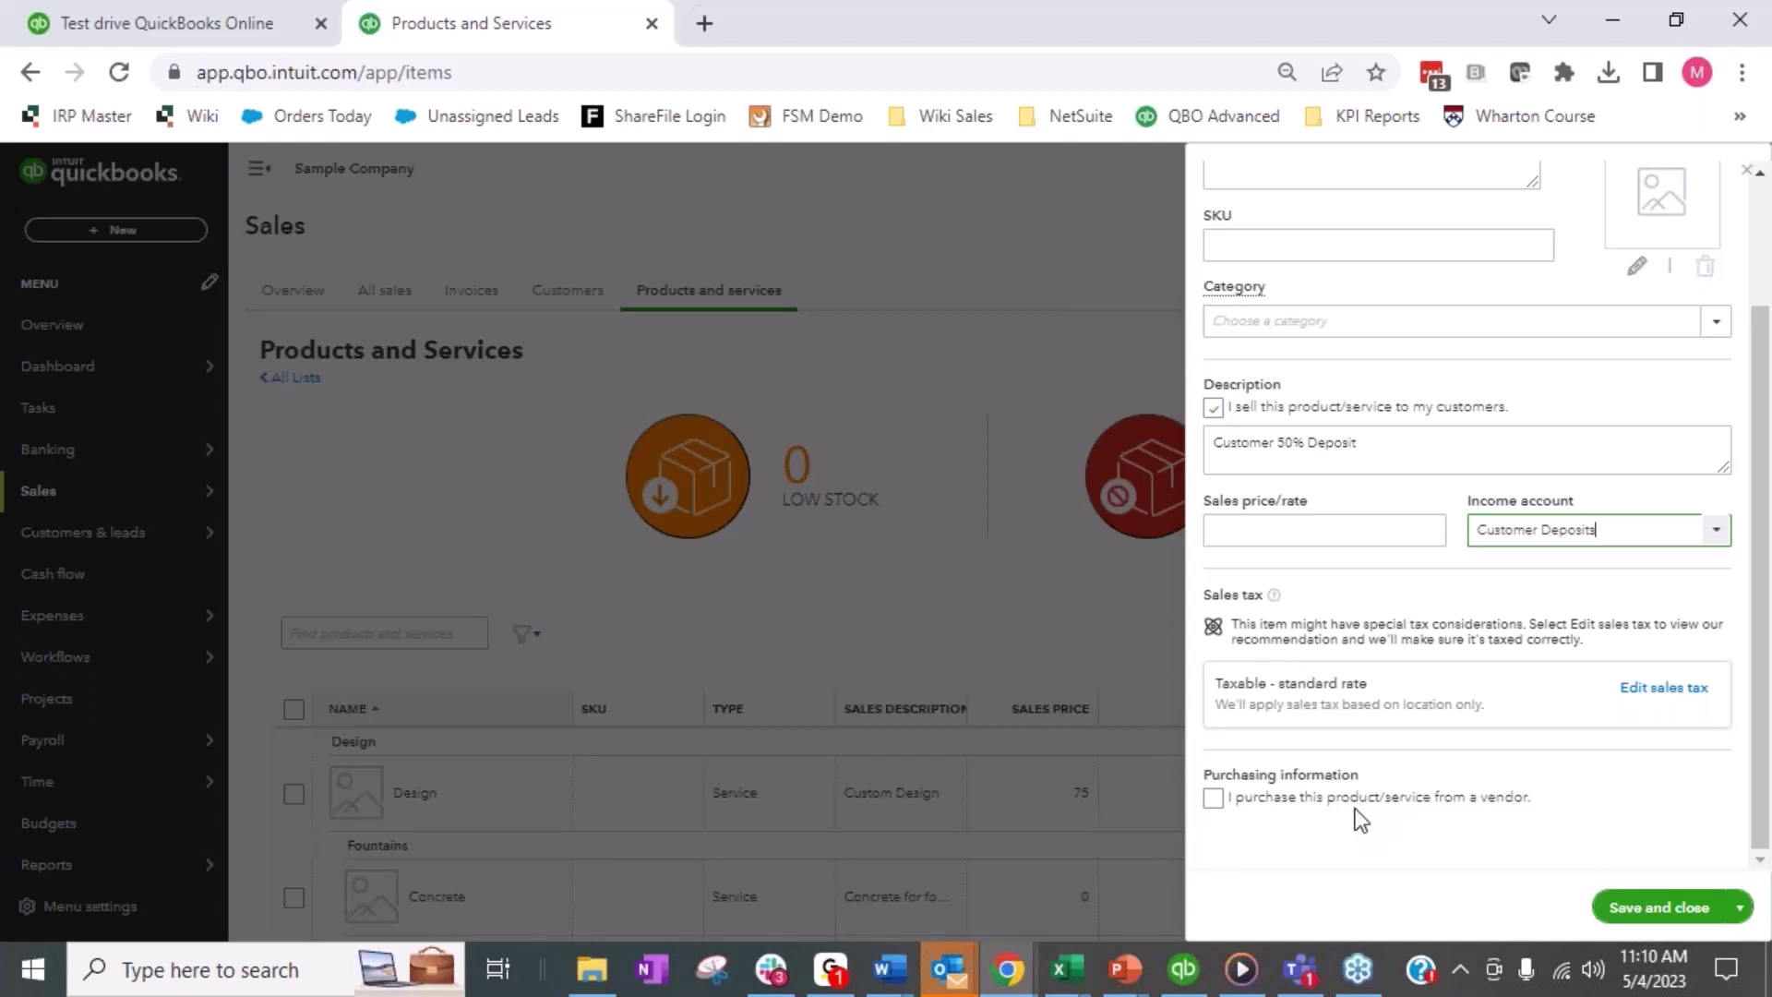
scroll(1302, 241, up, 3)
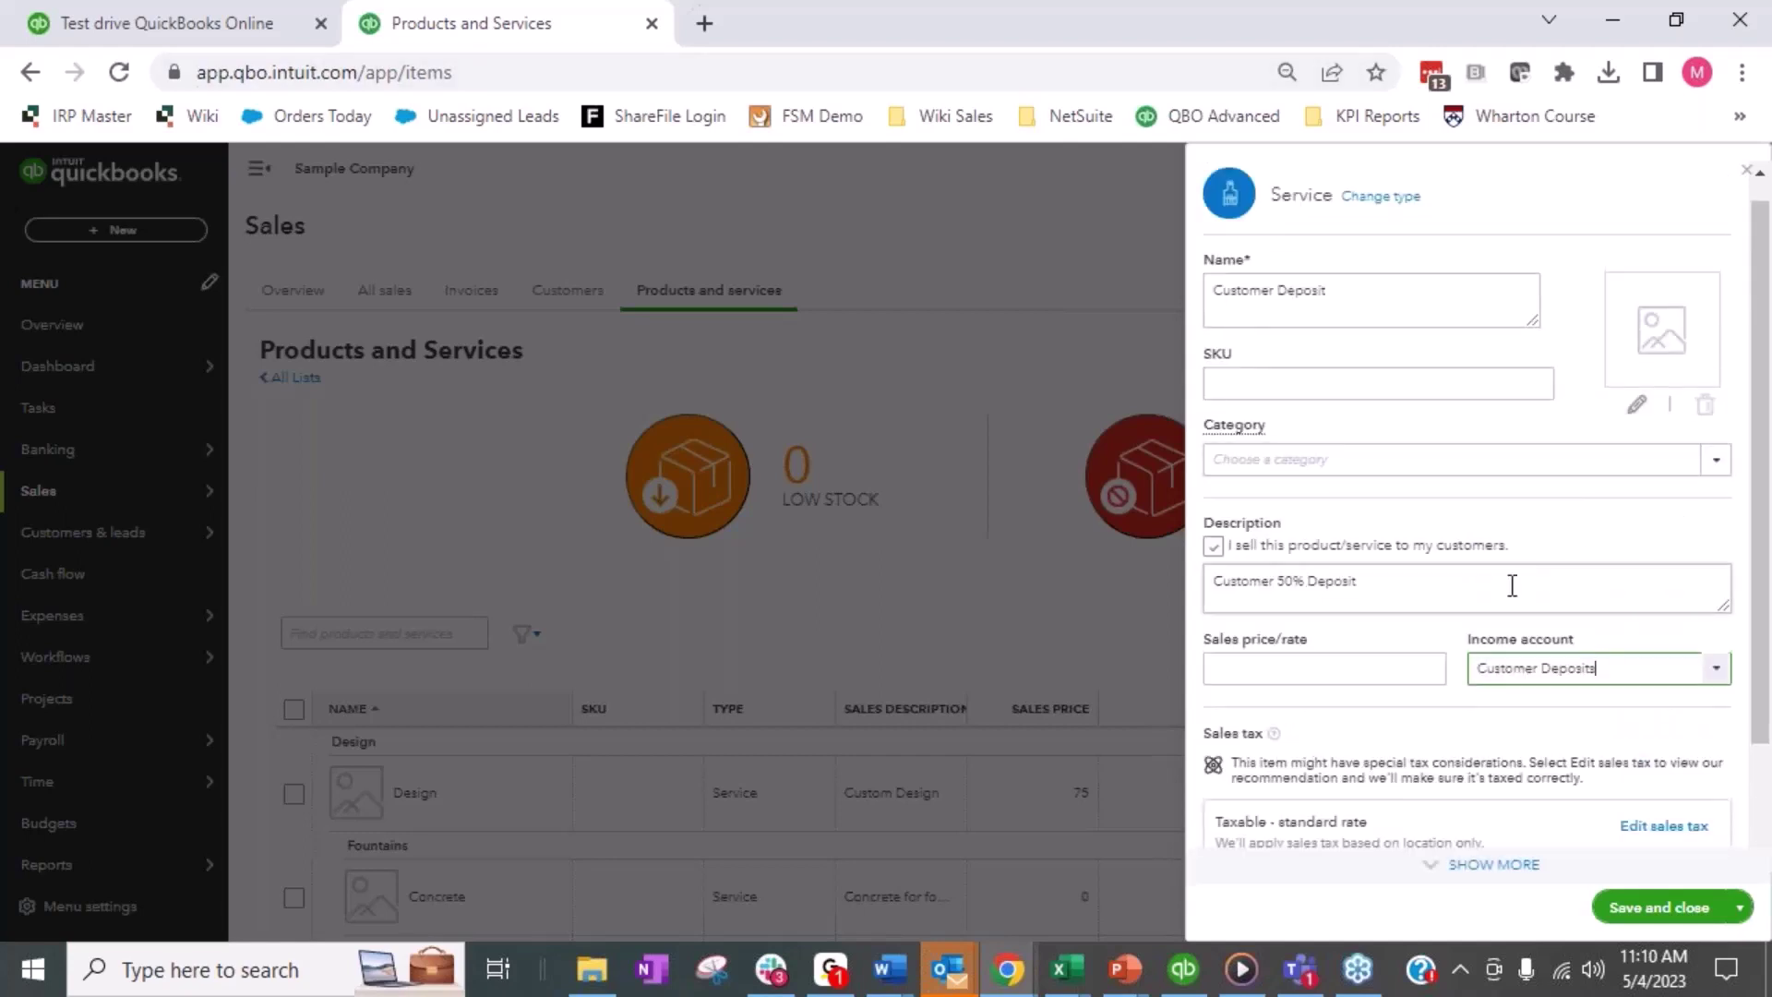
click(1212, 545)
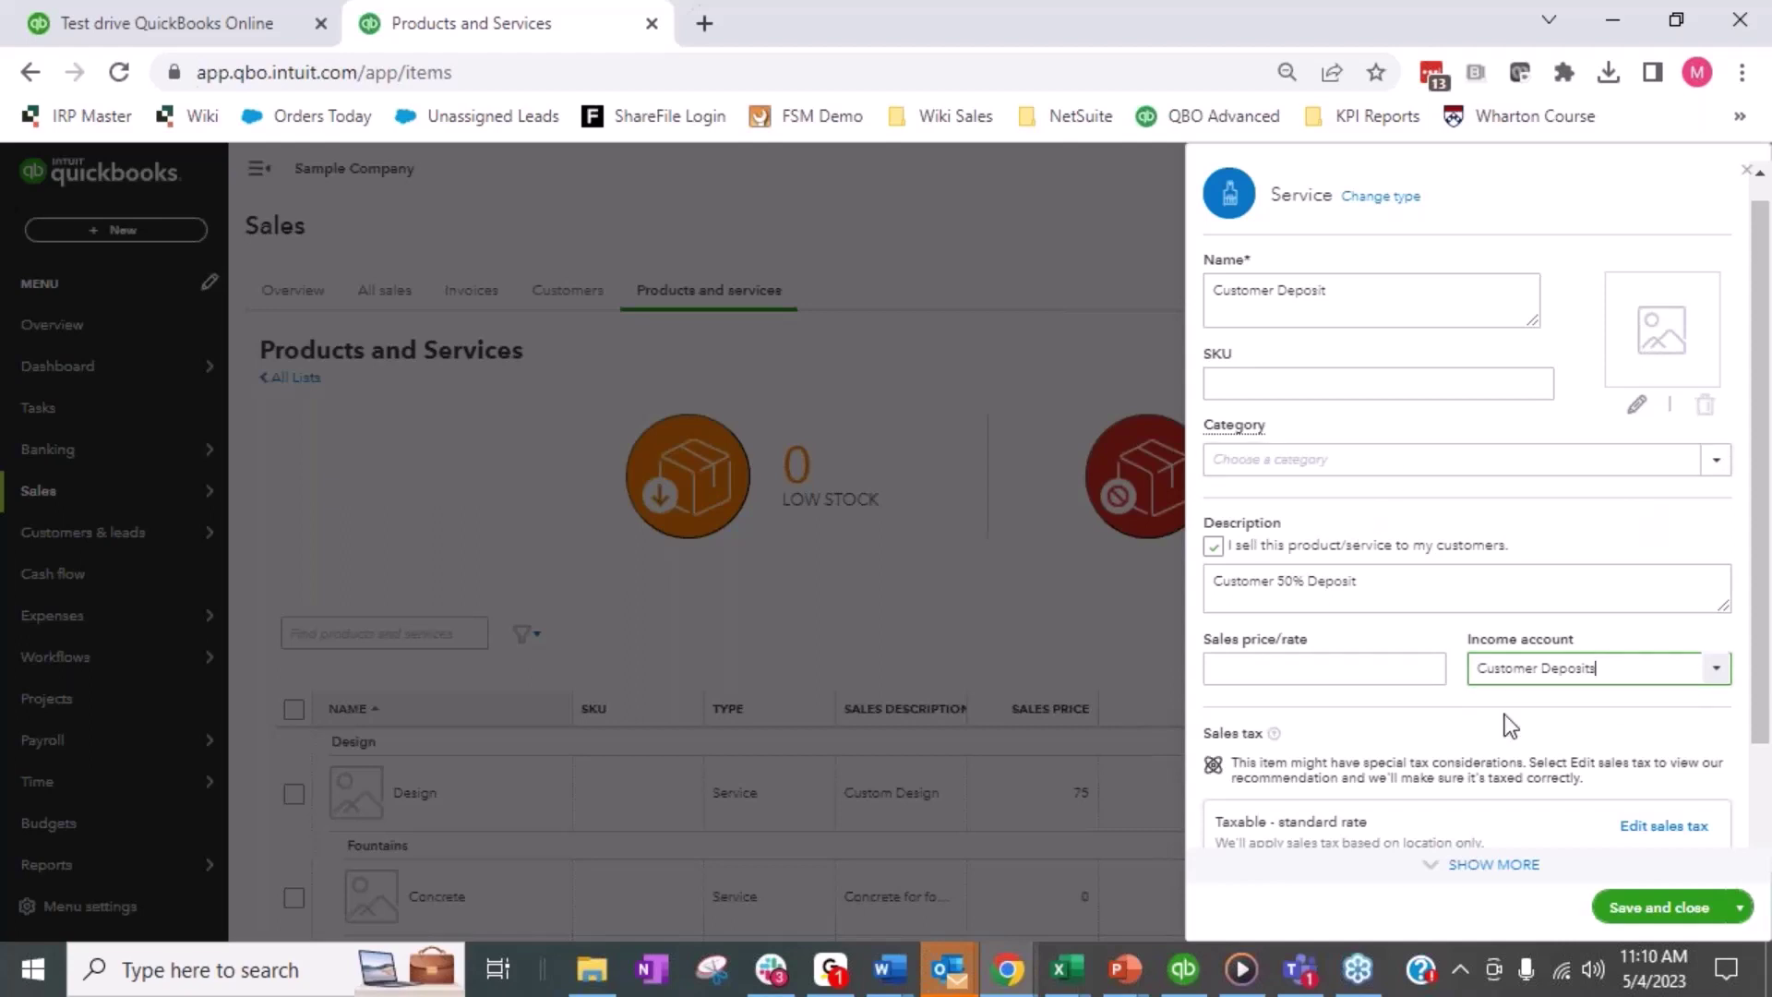
click(1698, 666)
click(1662, 909)
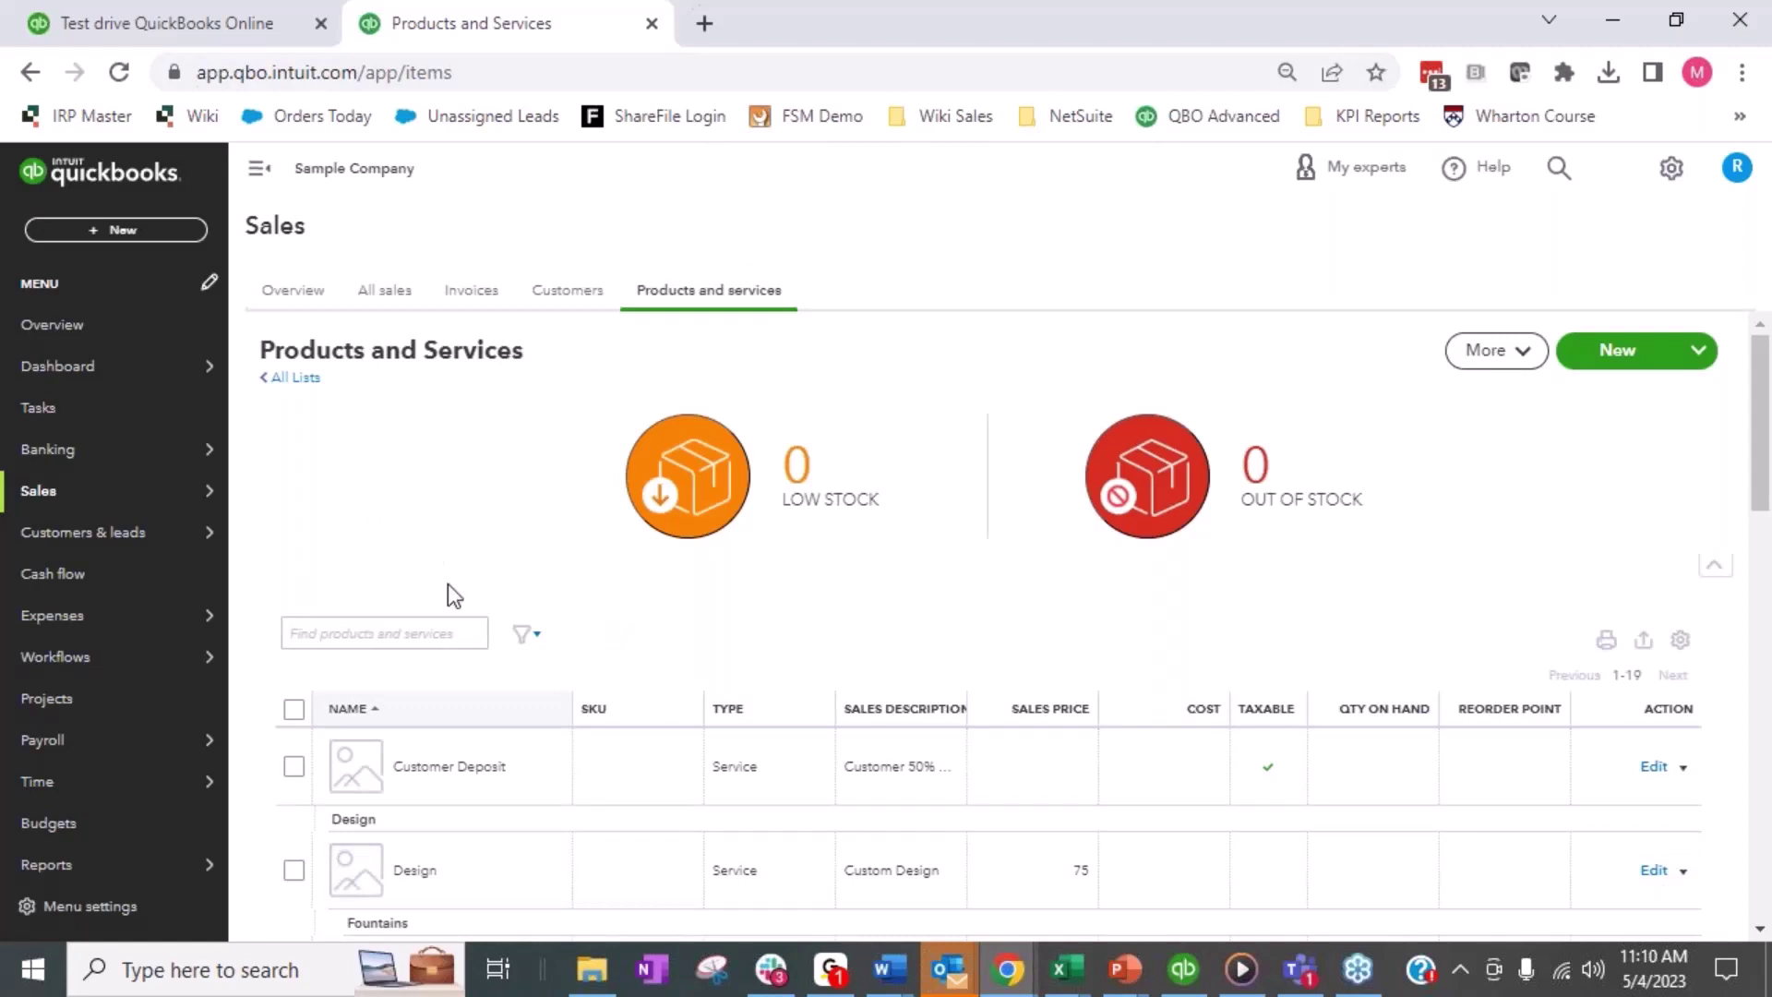
Step: Start a new estimate for the customer Cool Cars
mouse_move(198, 498)
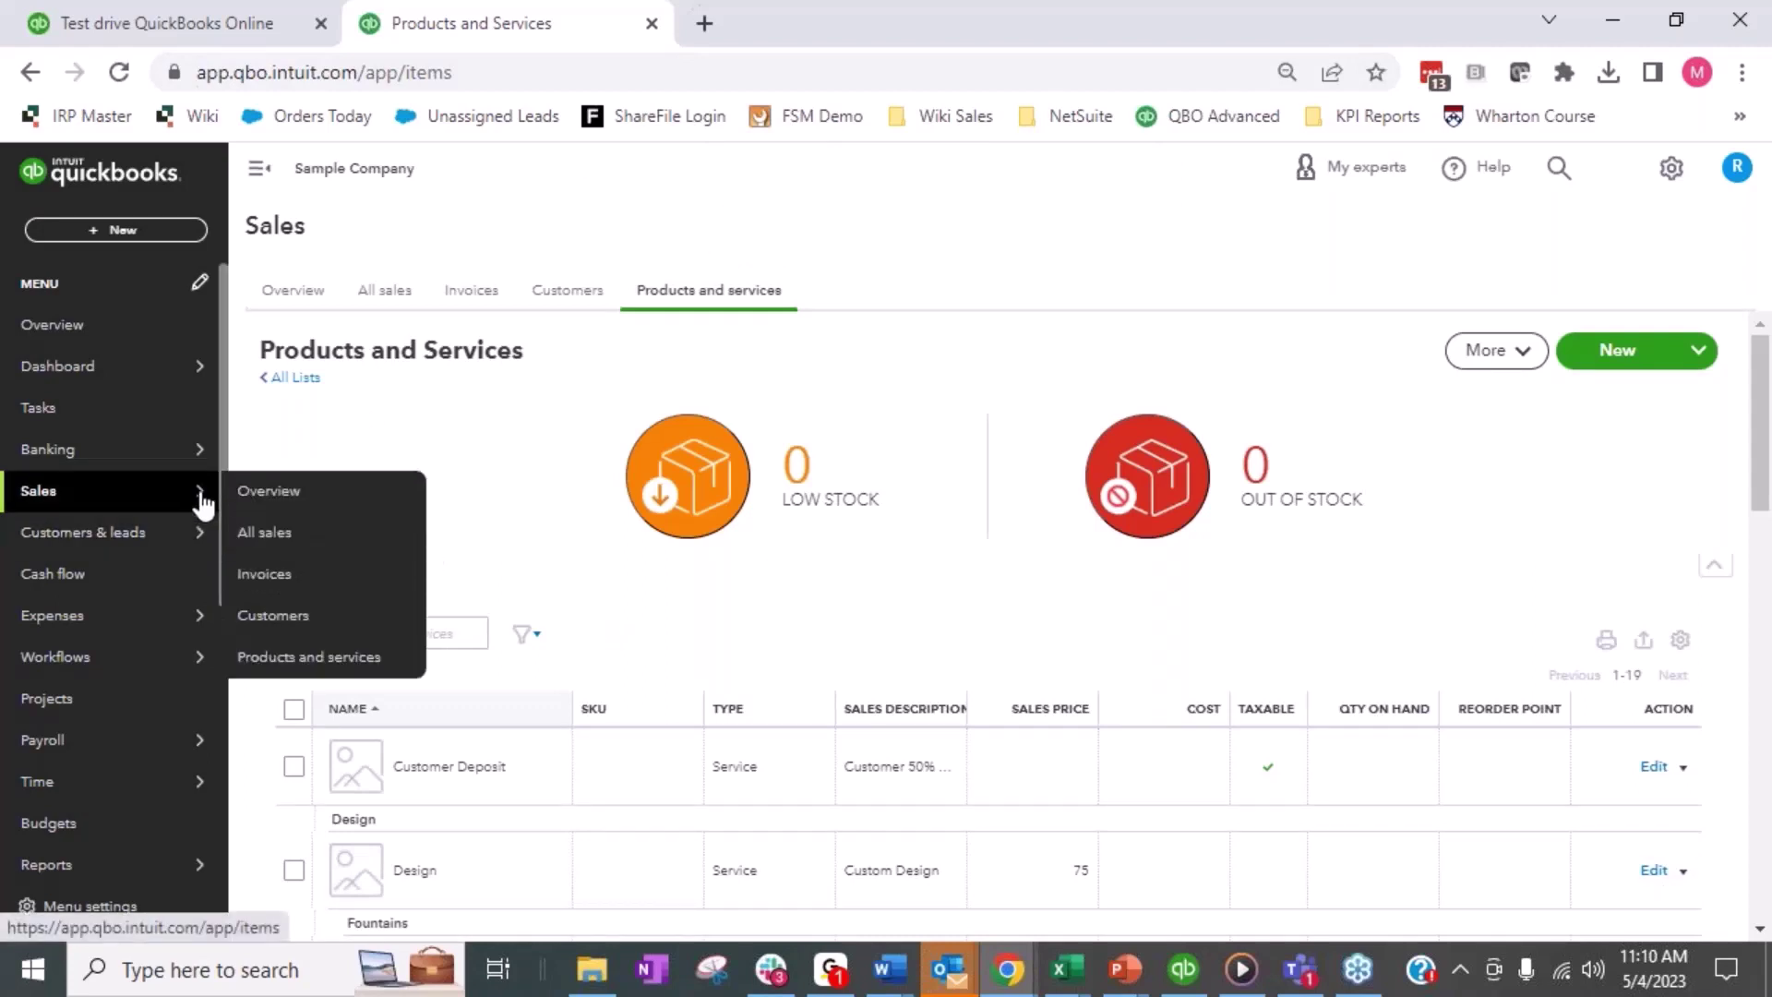
mouse_move(201, 532)
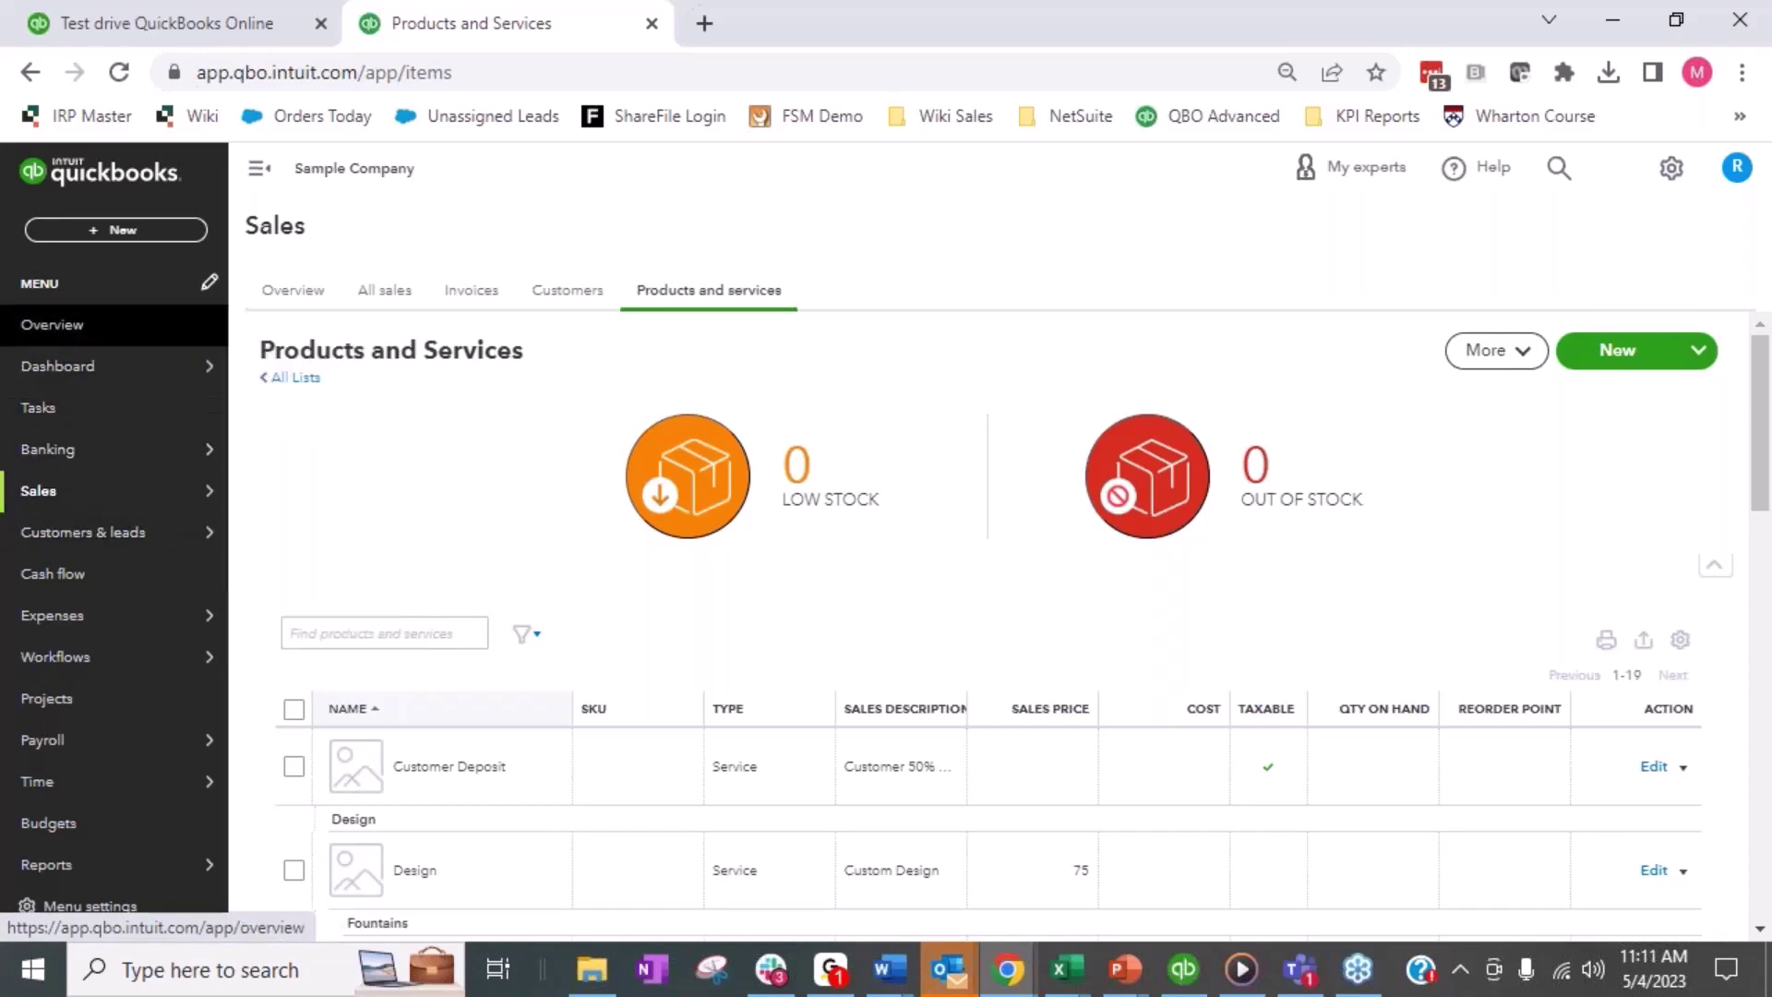
click(115, 230)
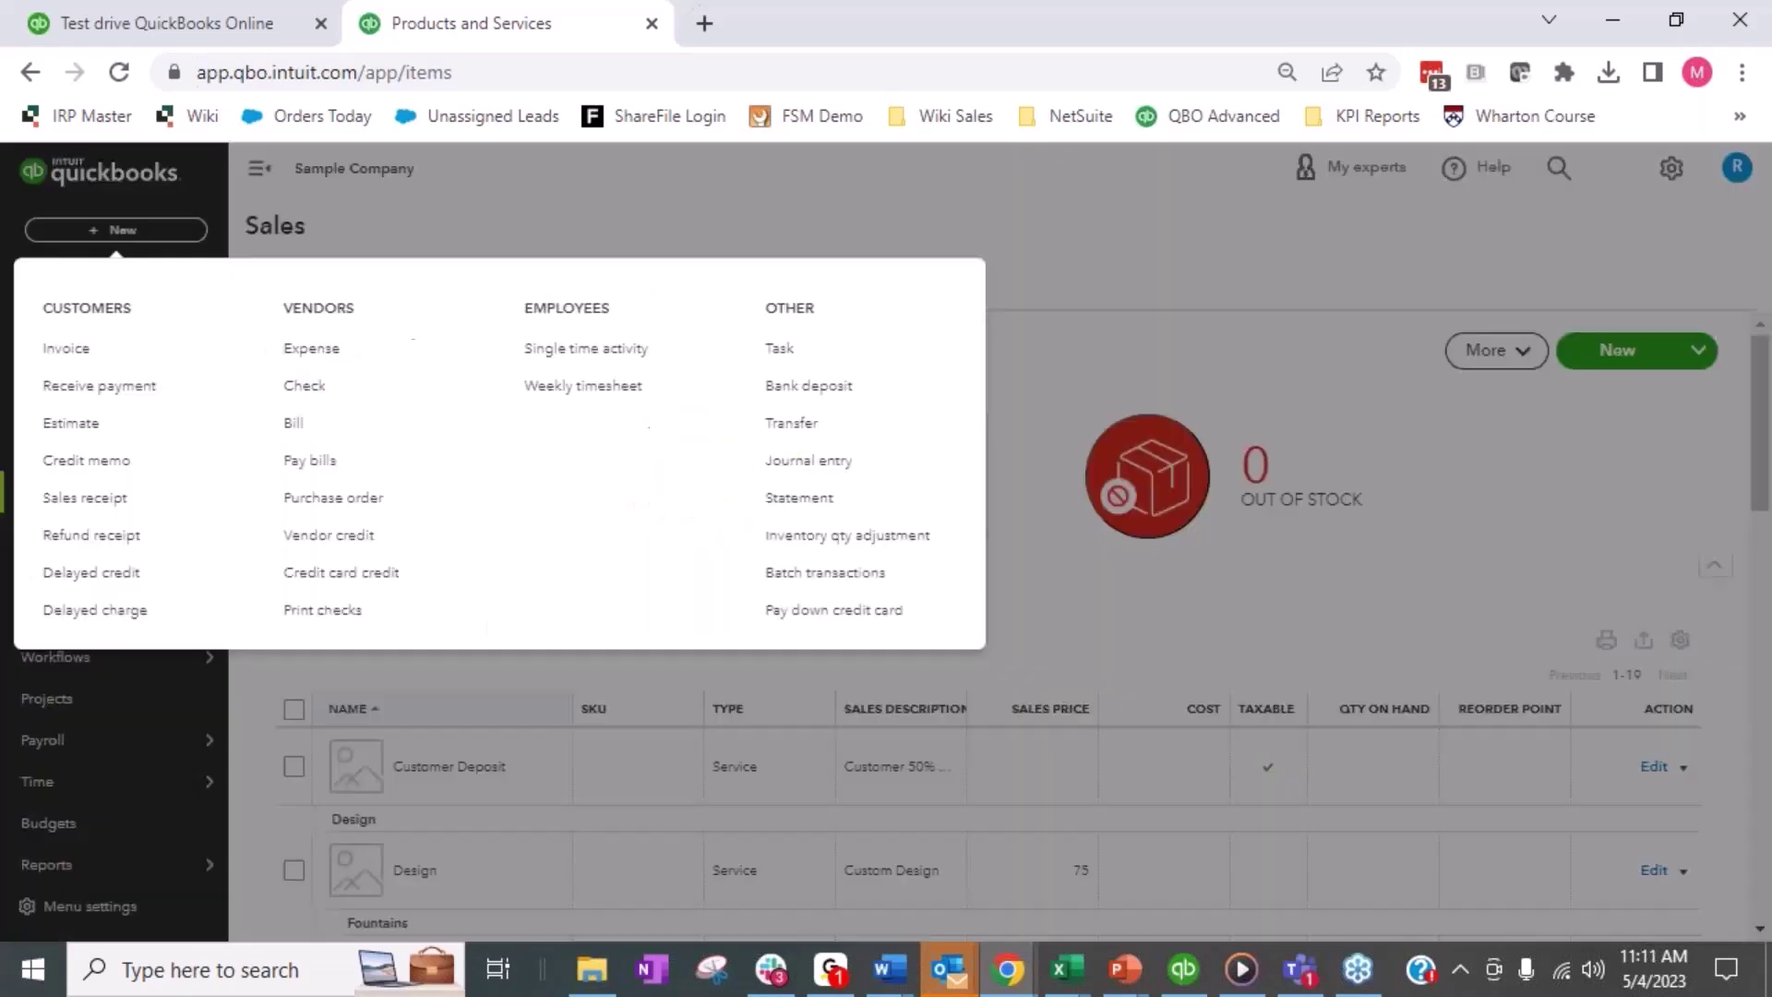
click(70, 422)
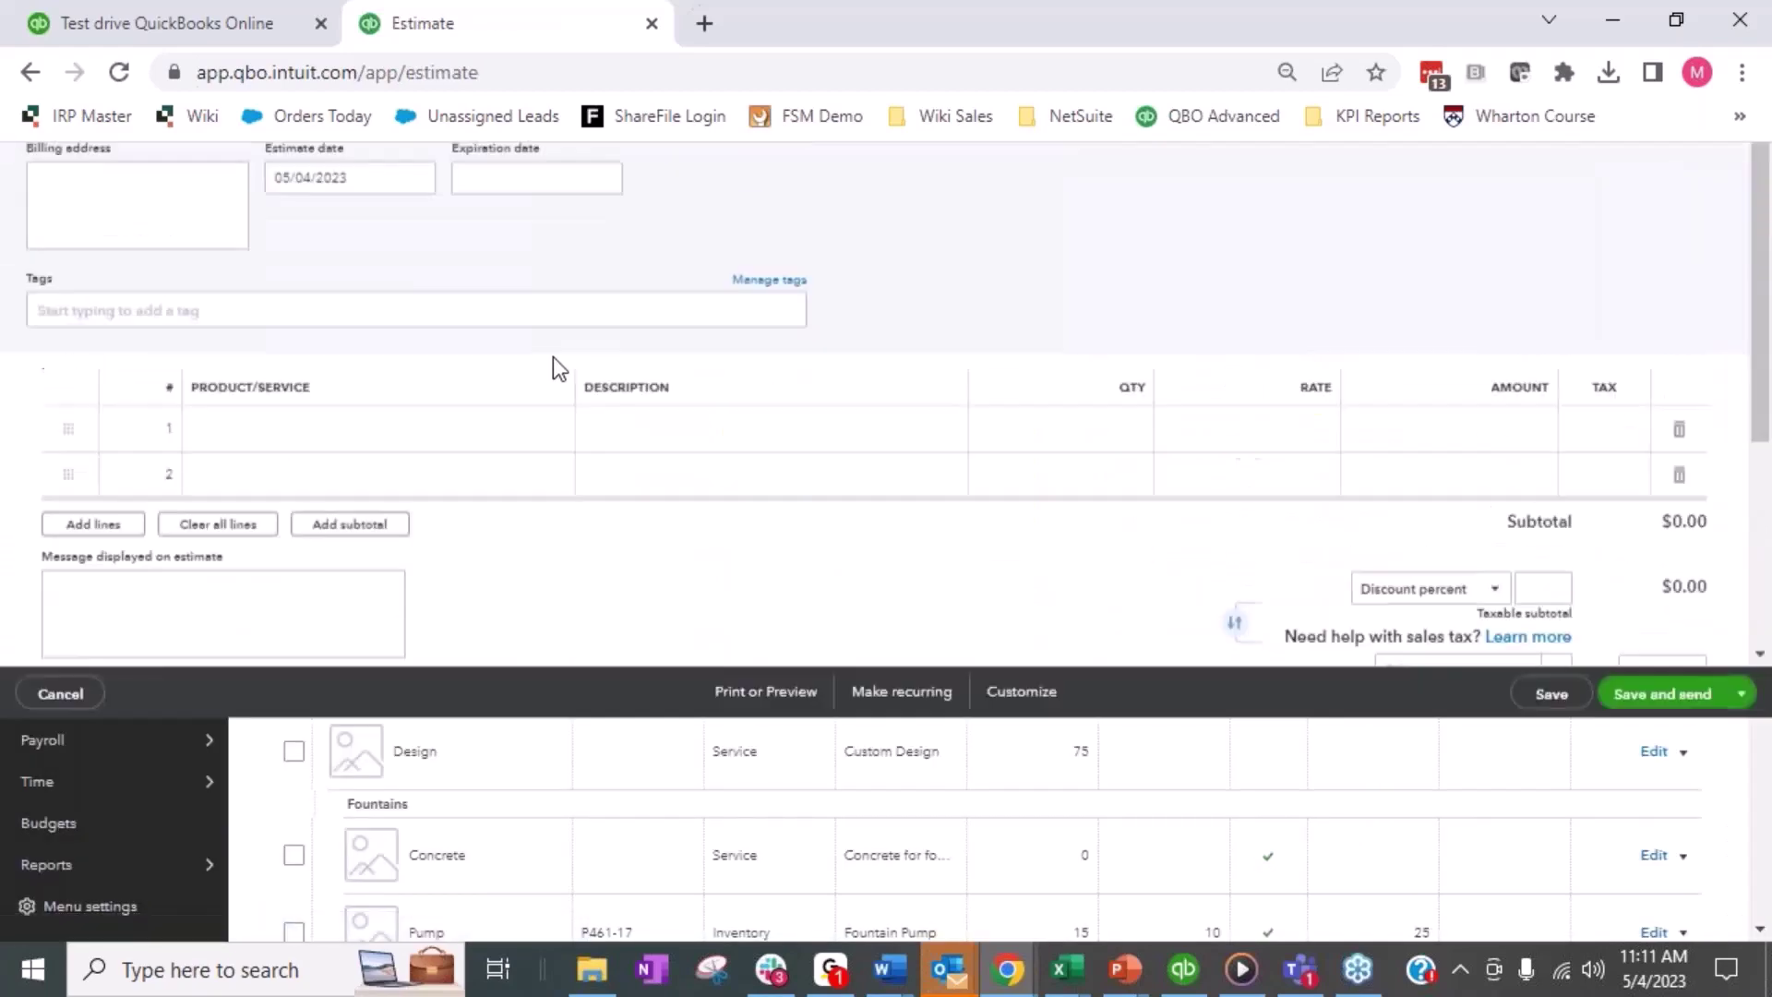
click(262, 274)
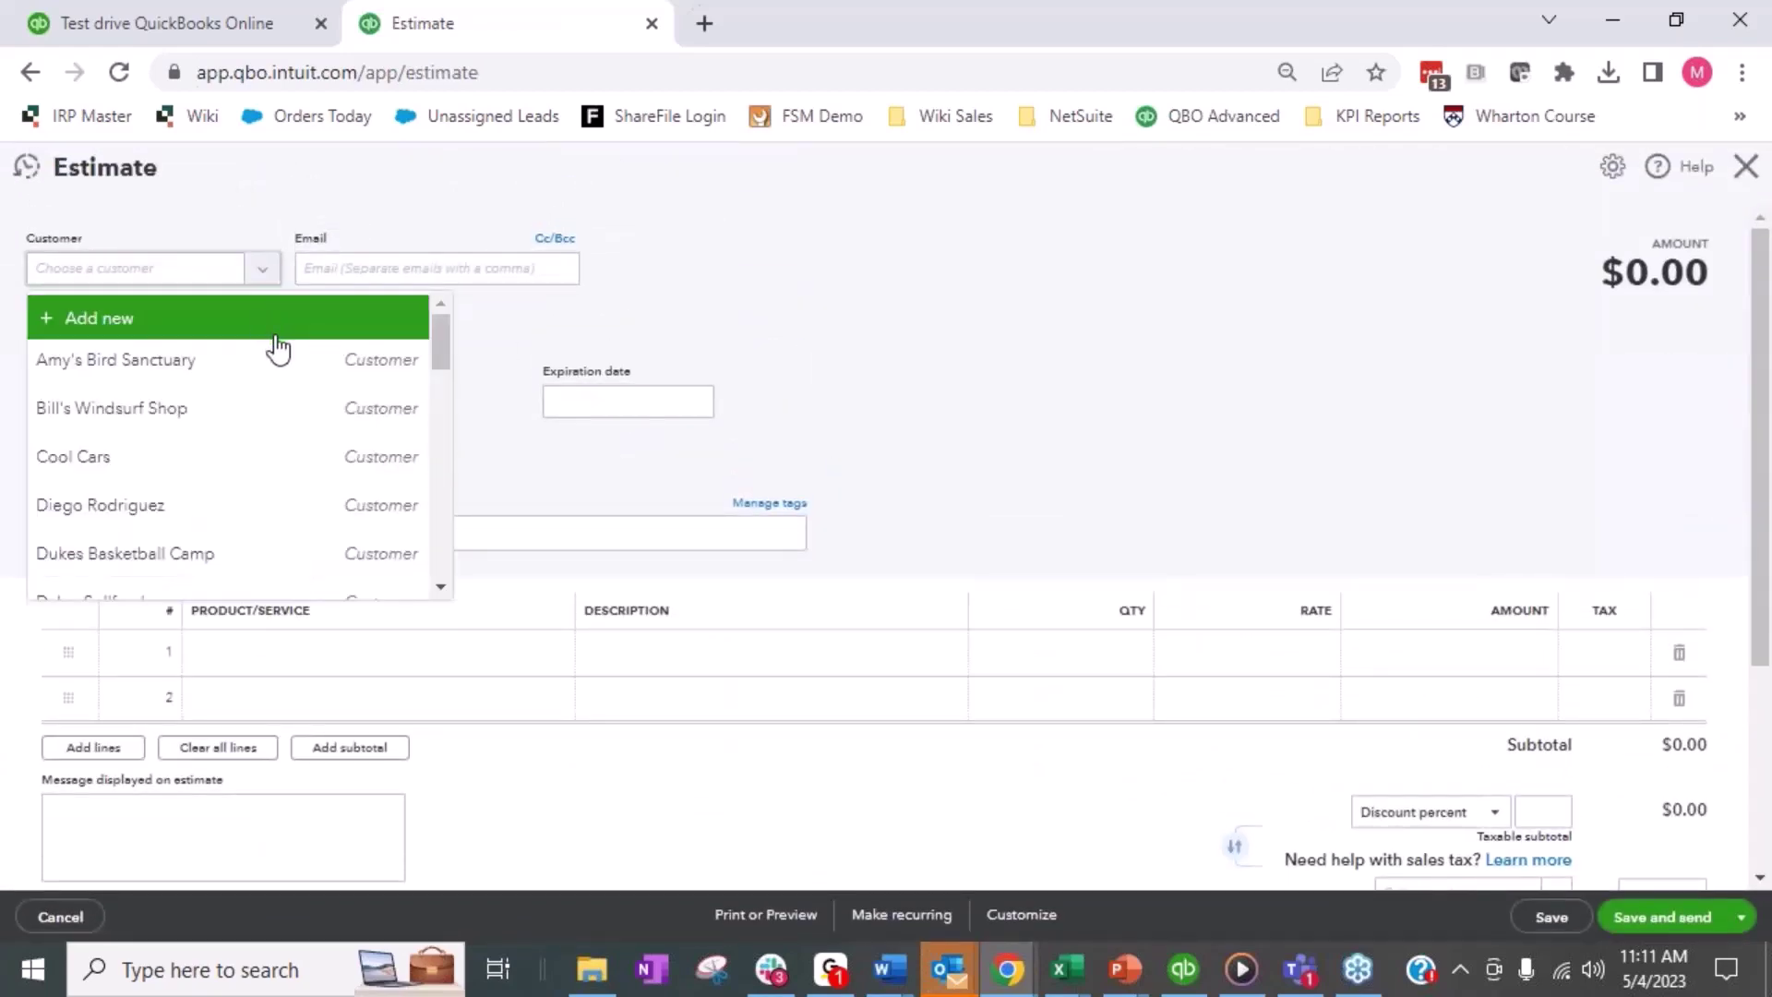
scroll(304, 404, down, 2)
scroll(309, 407, down, 3)
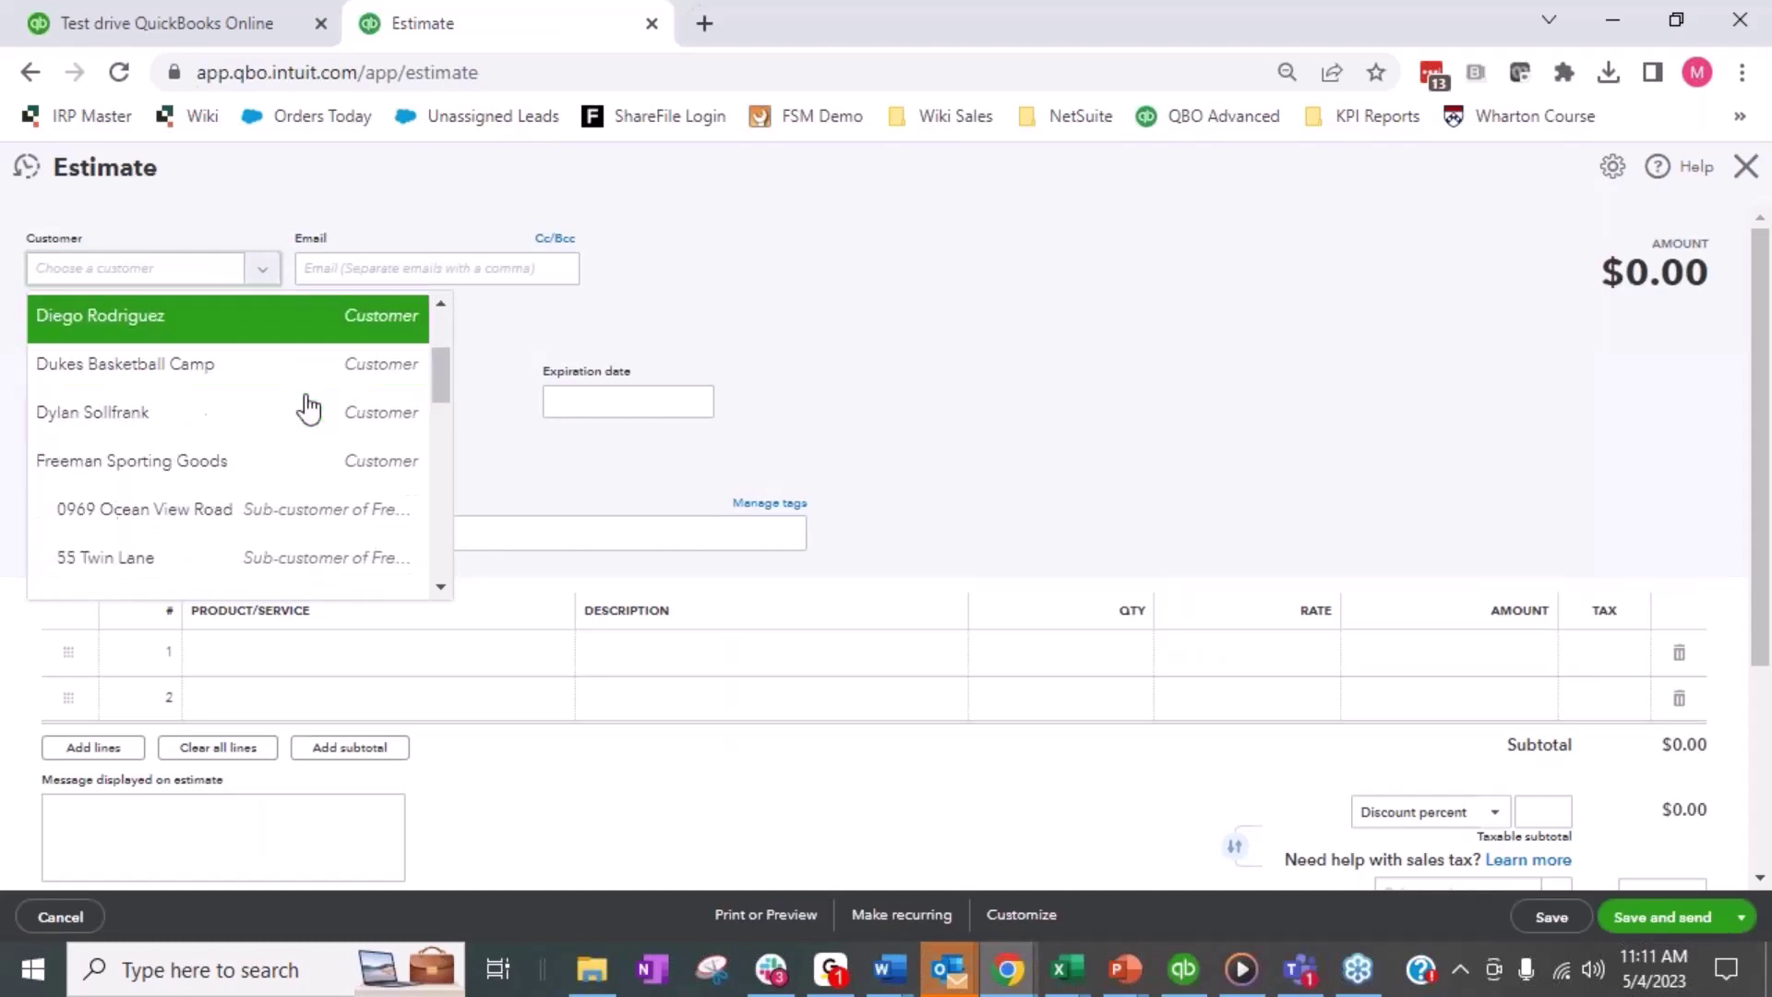
scroll(318, 425, up, 3)
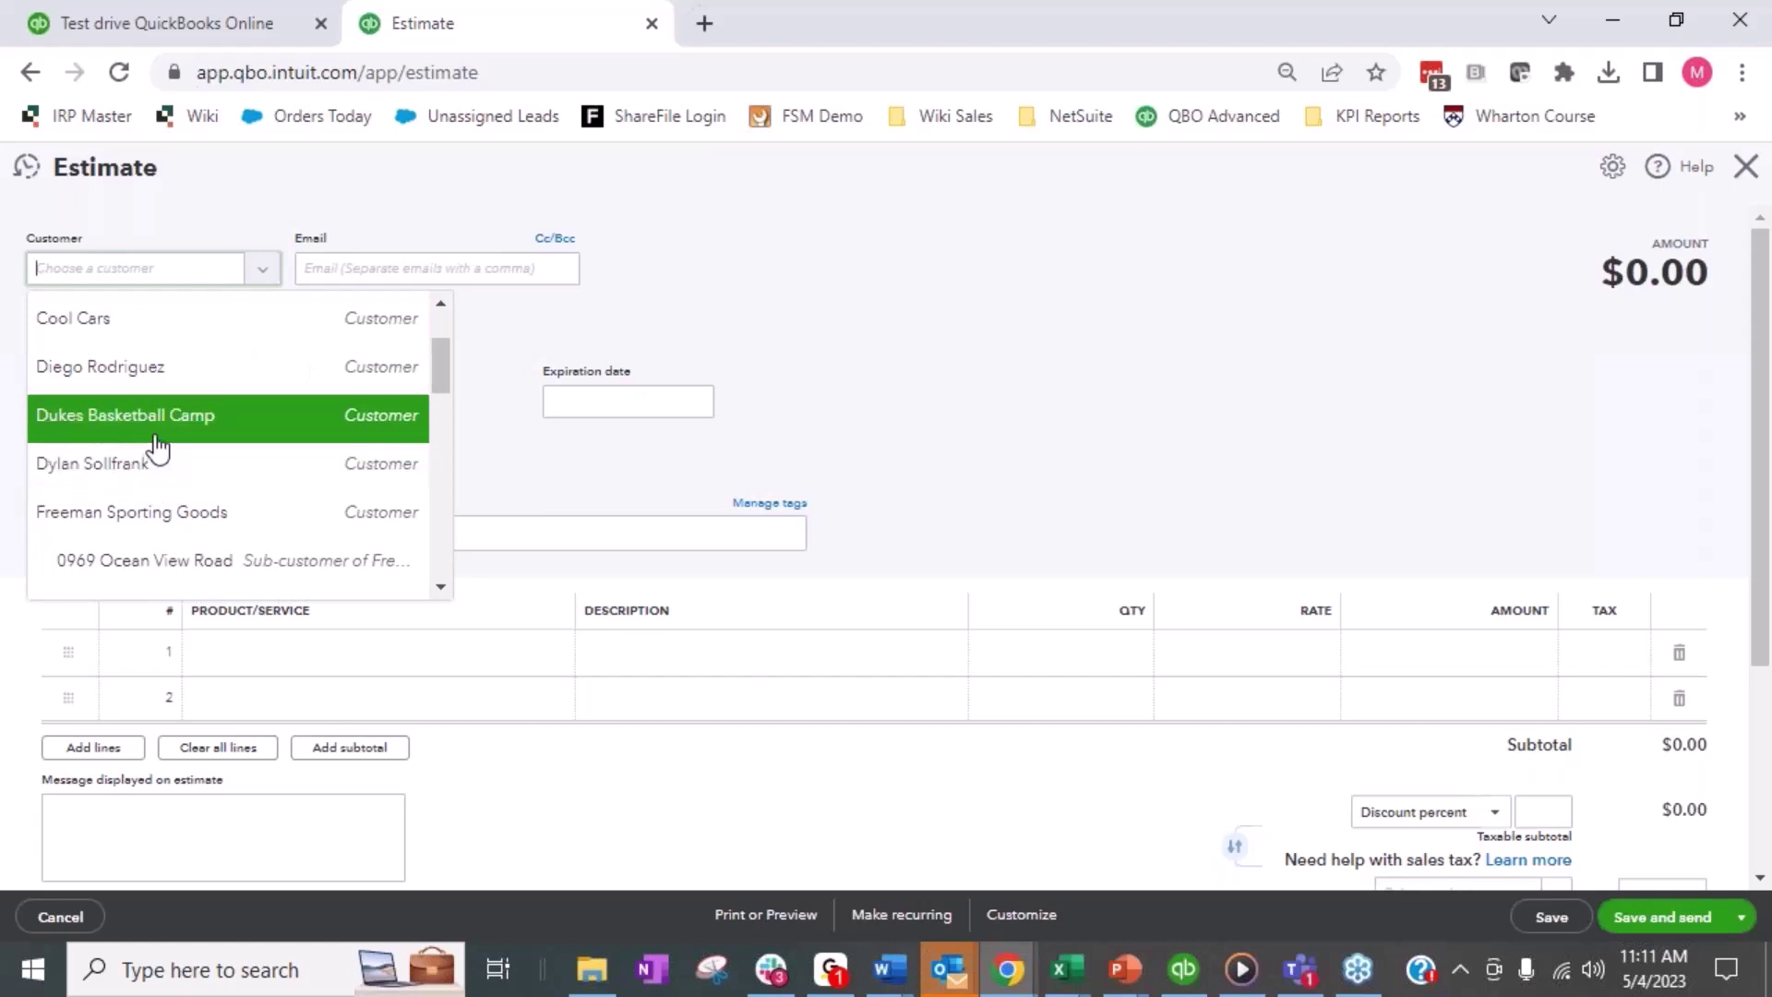
scroll(148, 434, up, 3)
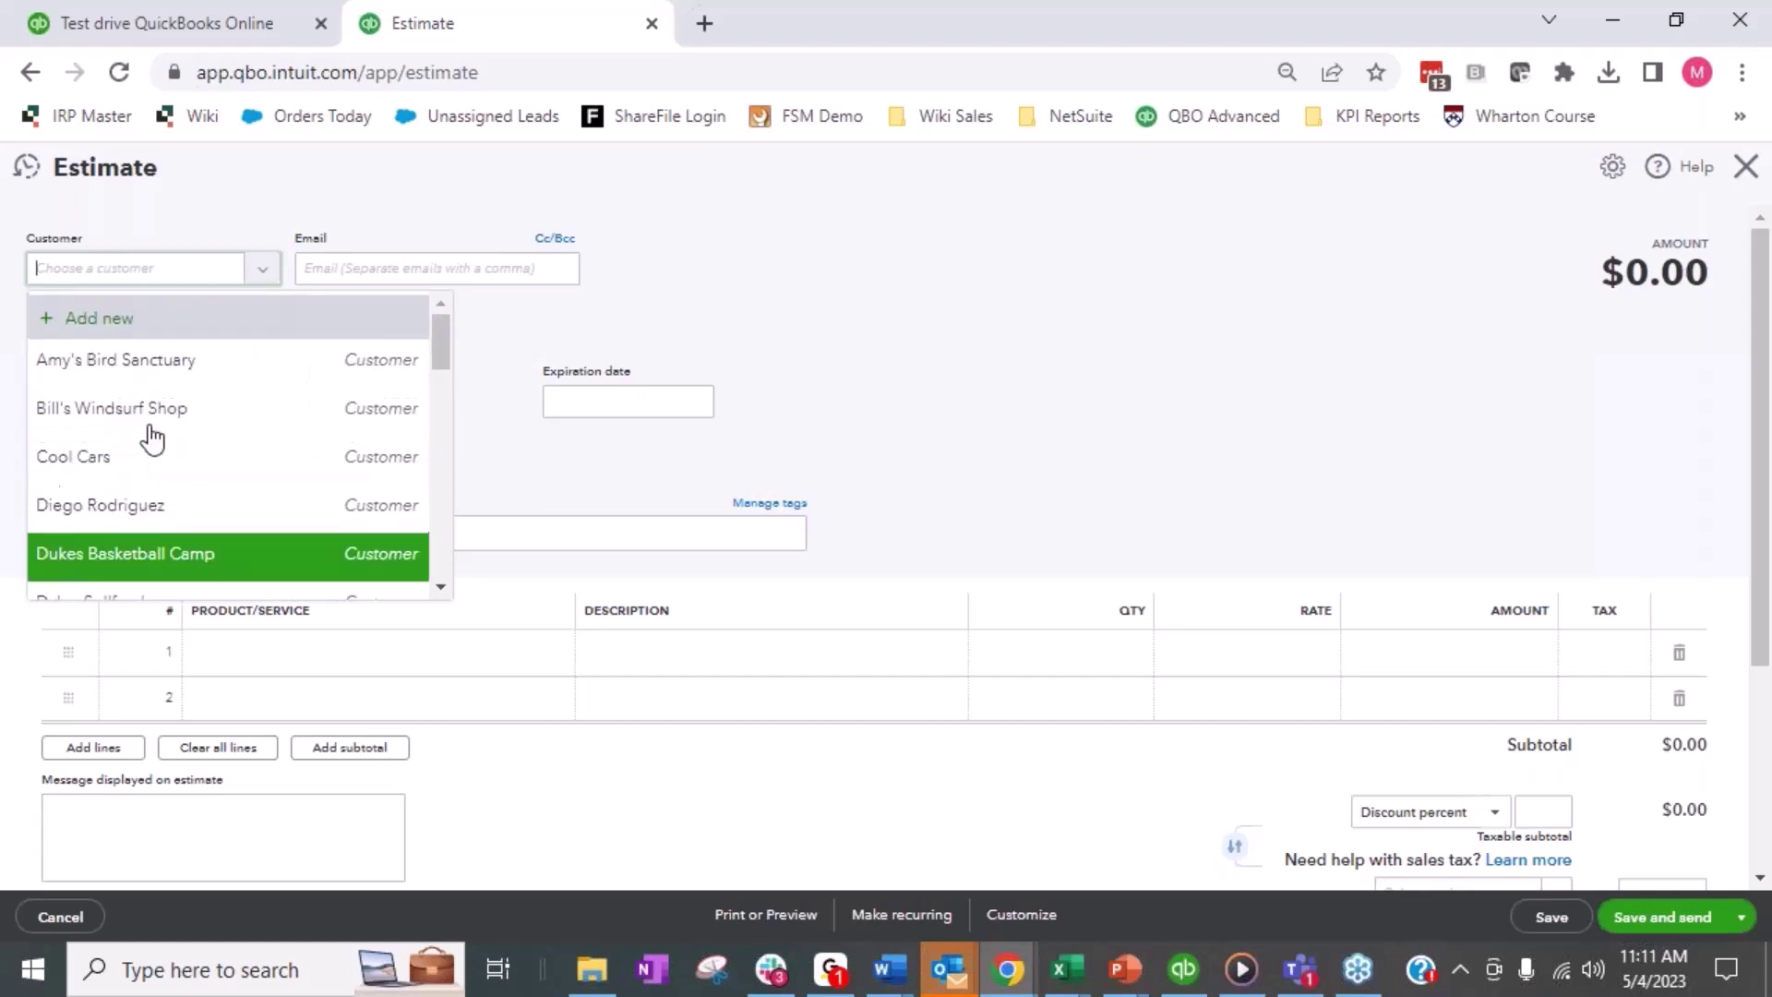
click(79, 457)
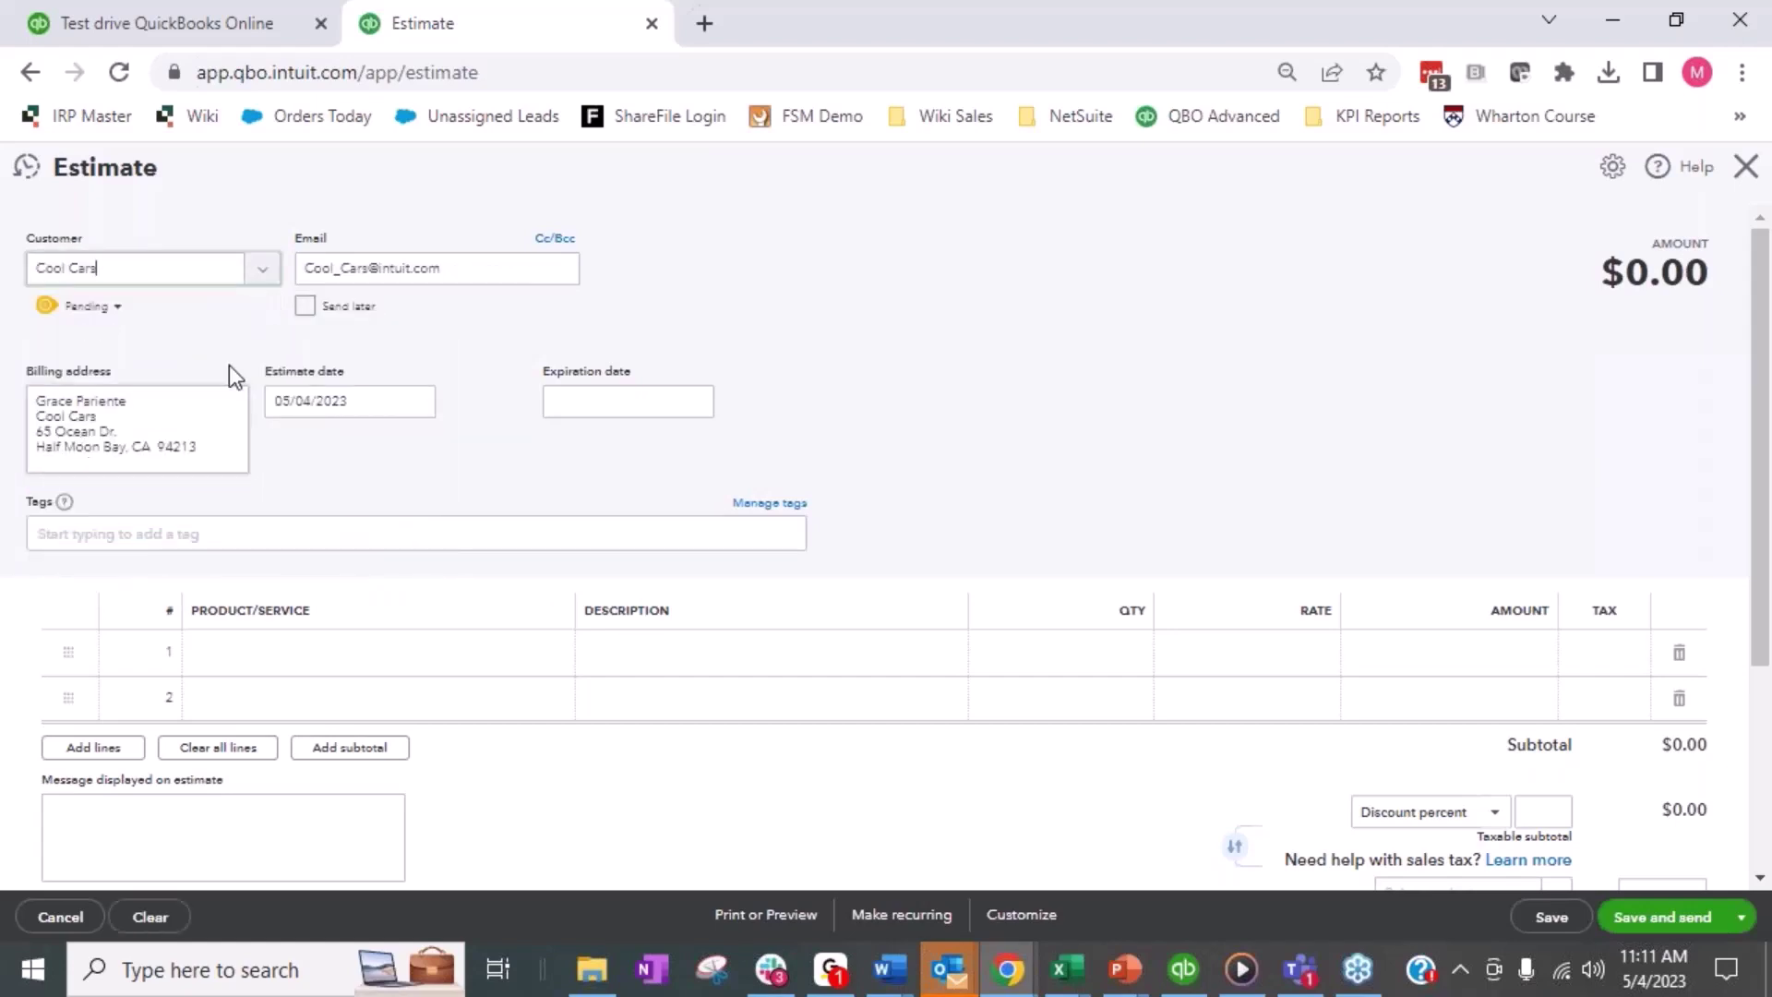
Step: Add the Design service as the estimate's first line with a rate of 10,000
click(205, 657)
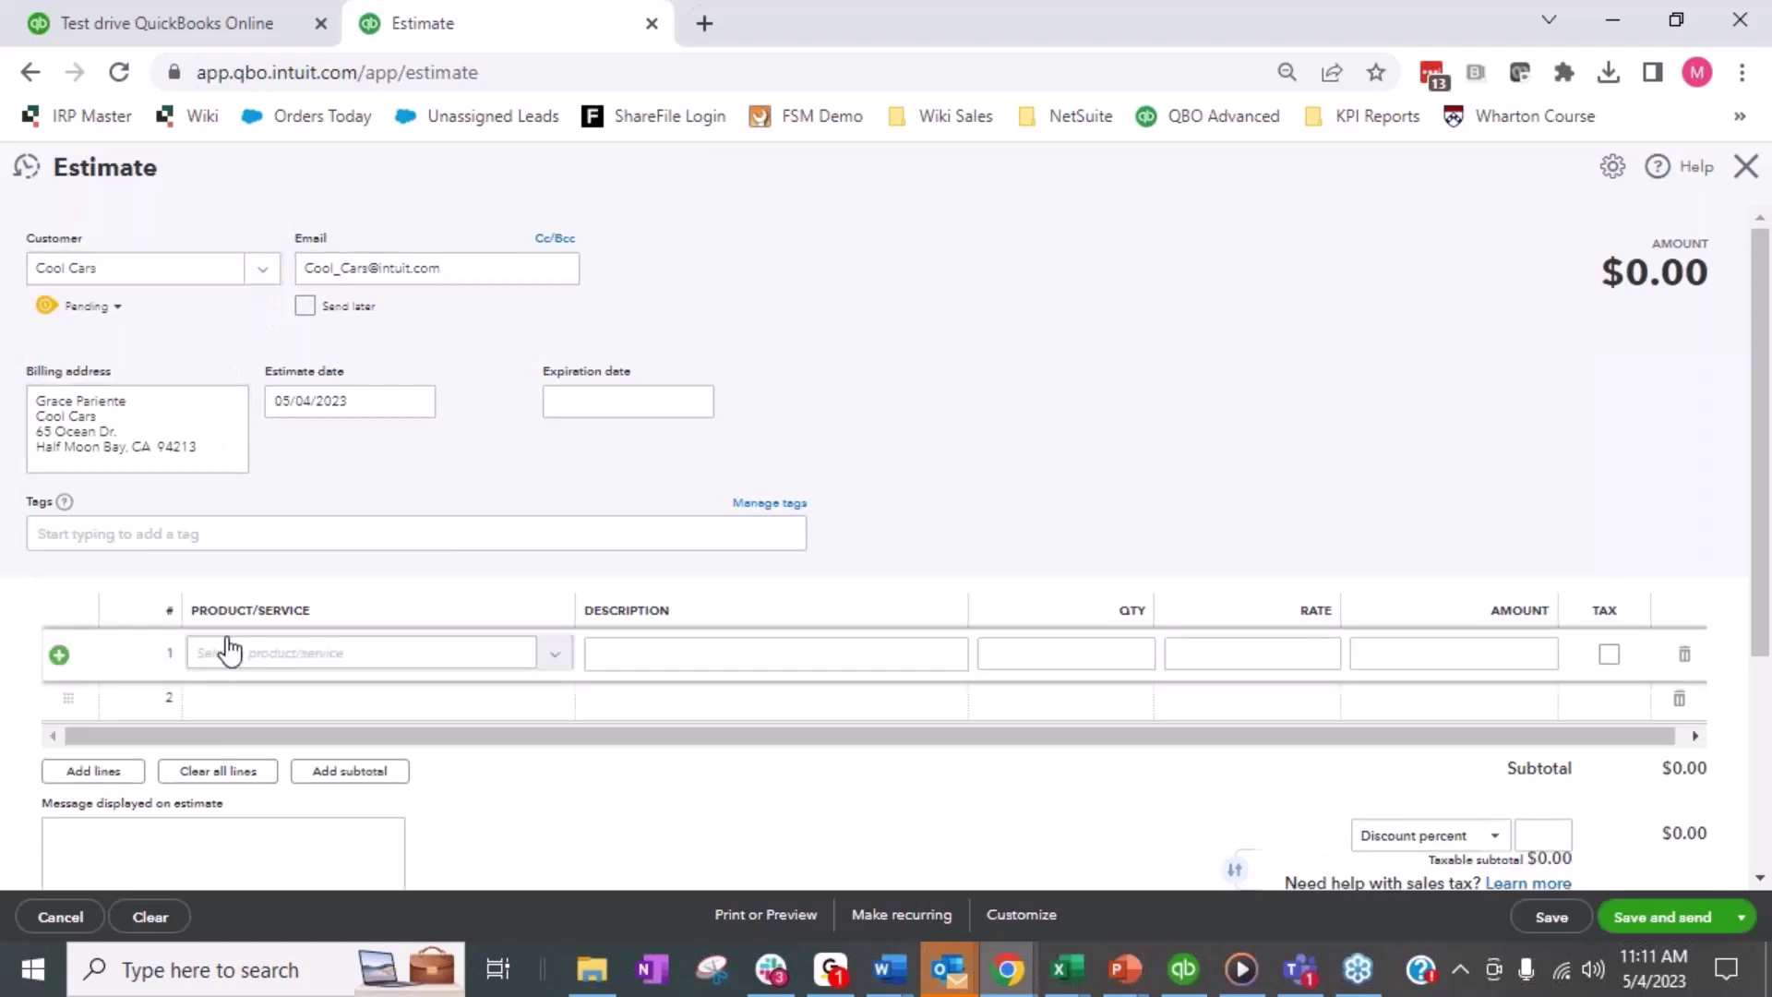
click(552, 657)
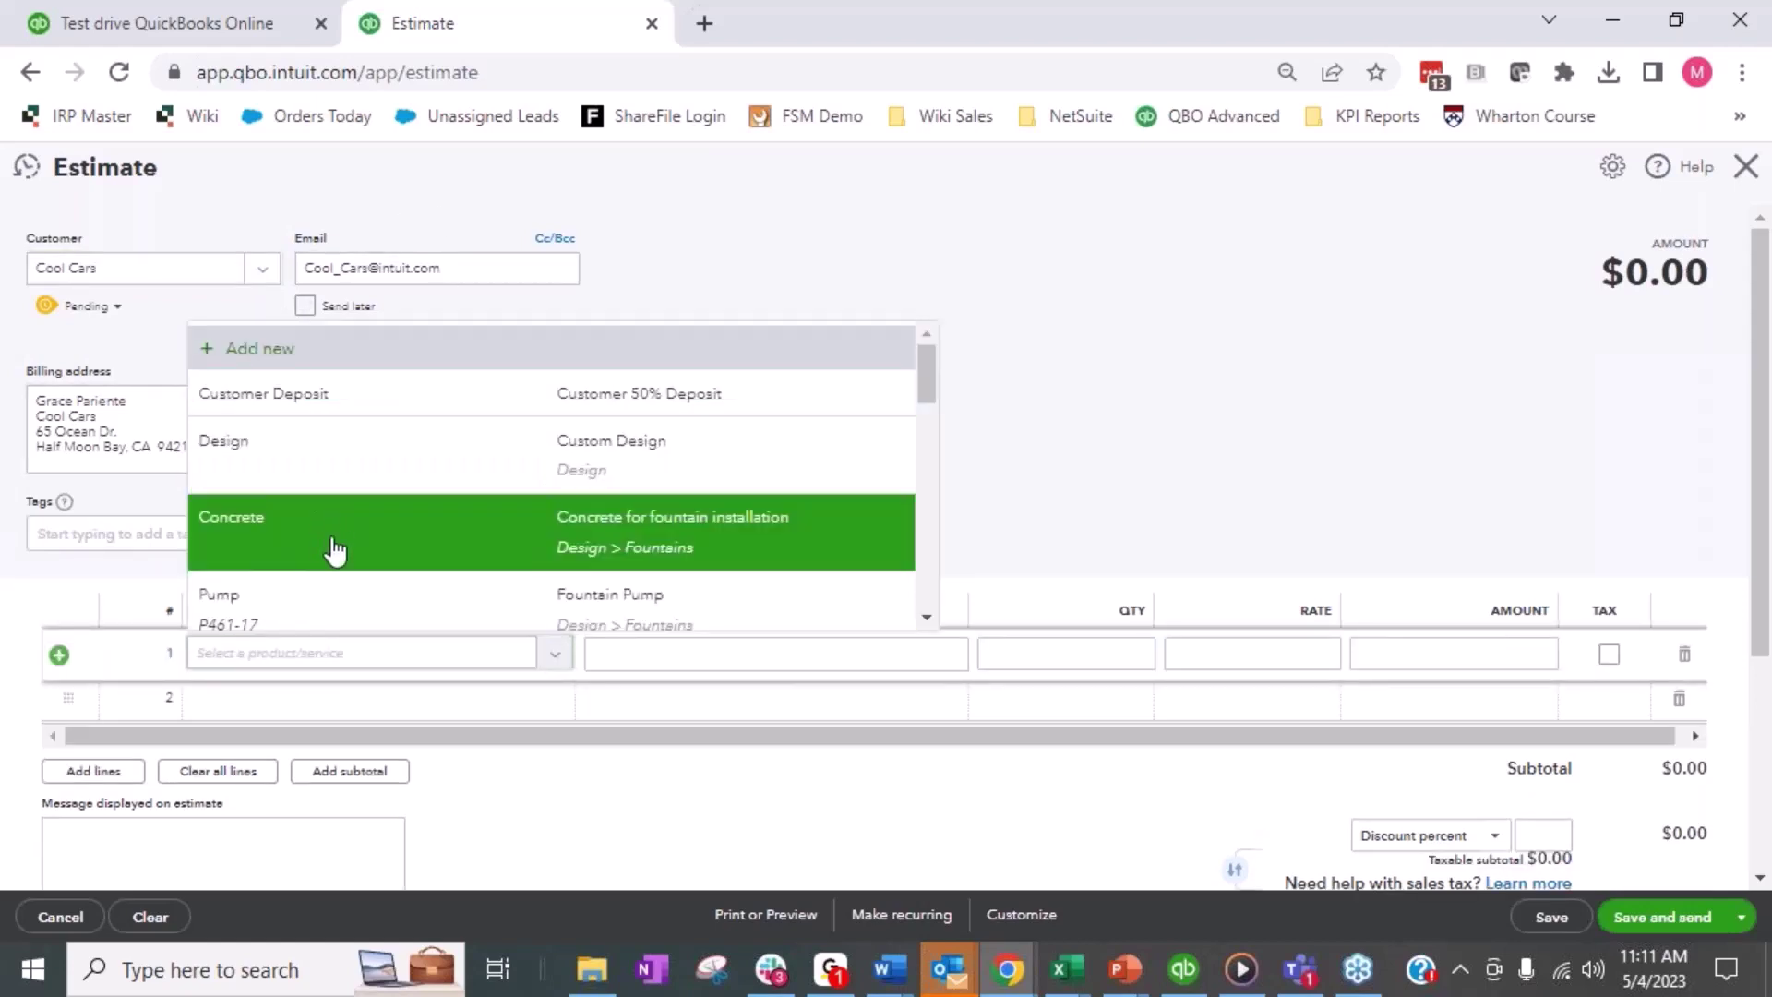
click(302, 481)
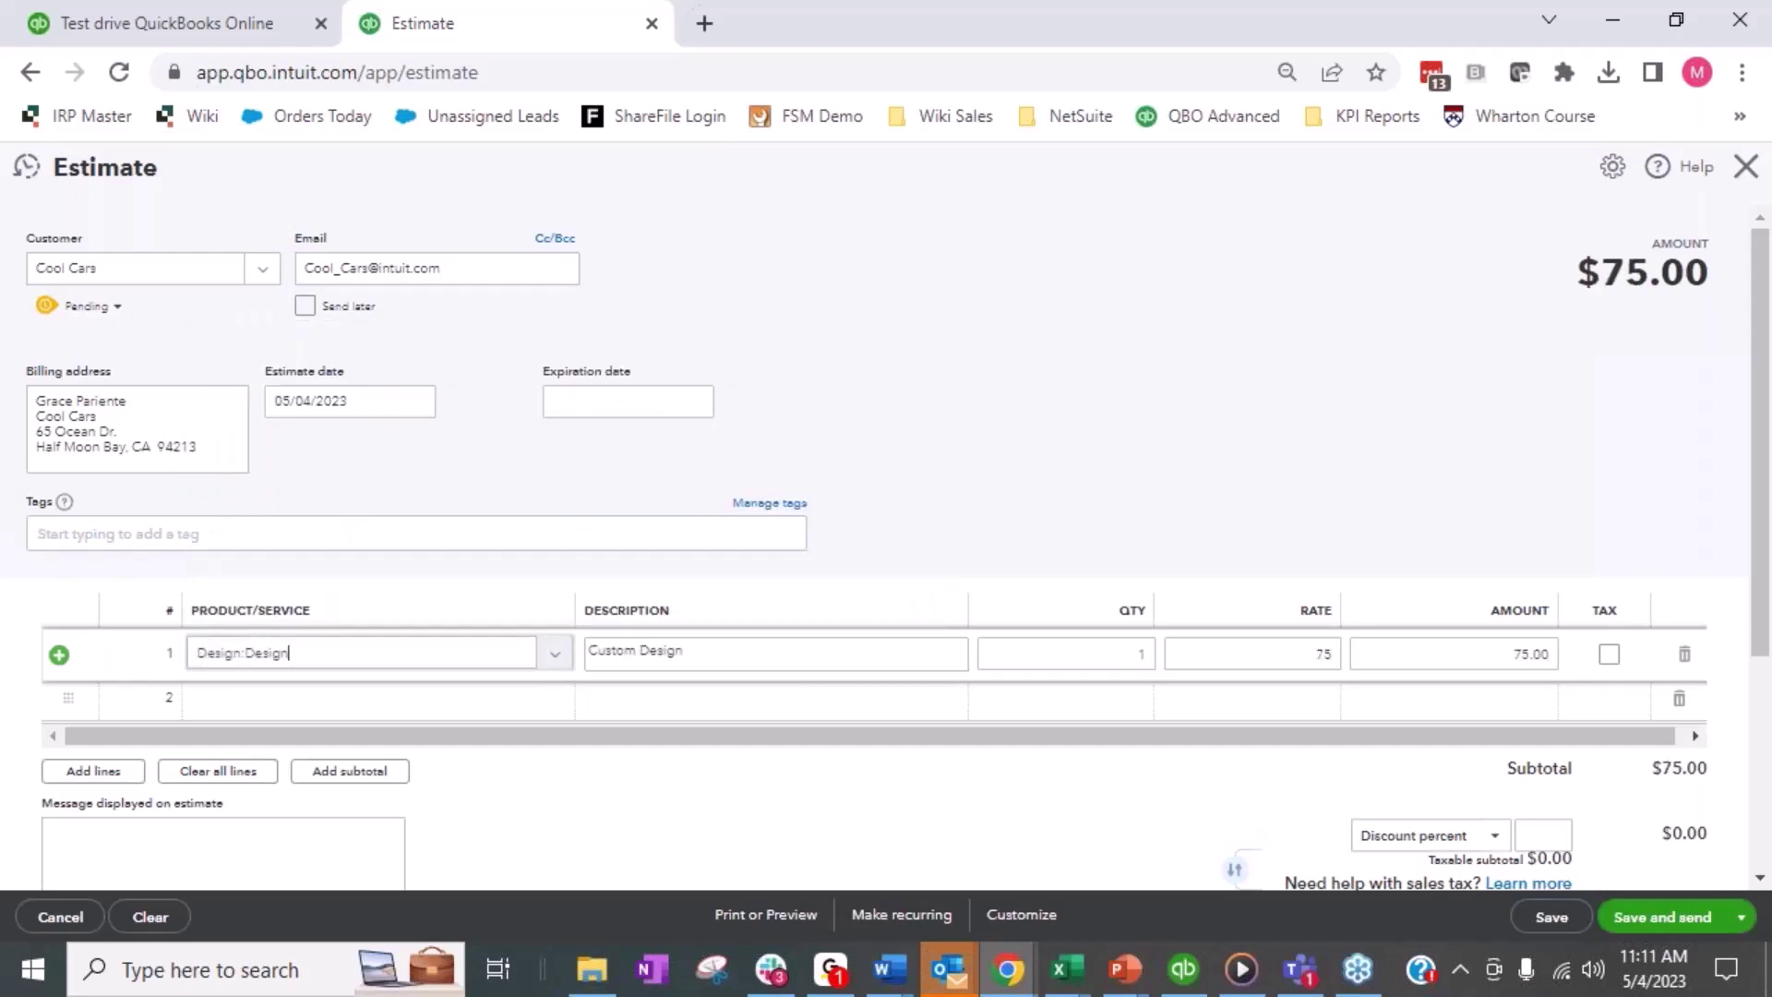
click(1034, 646)
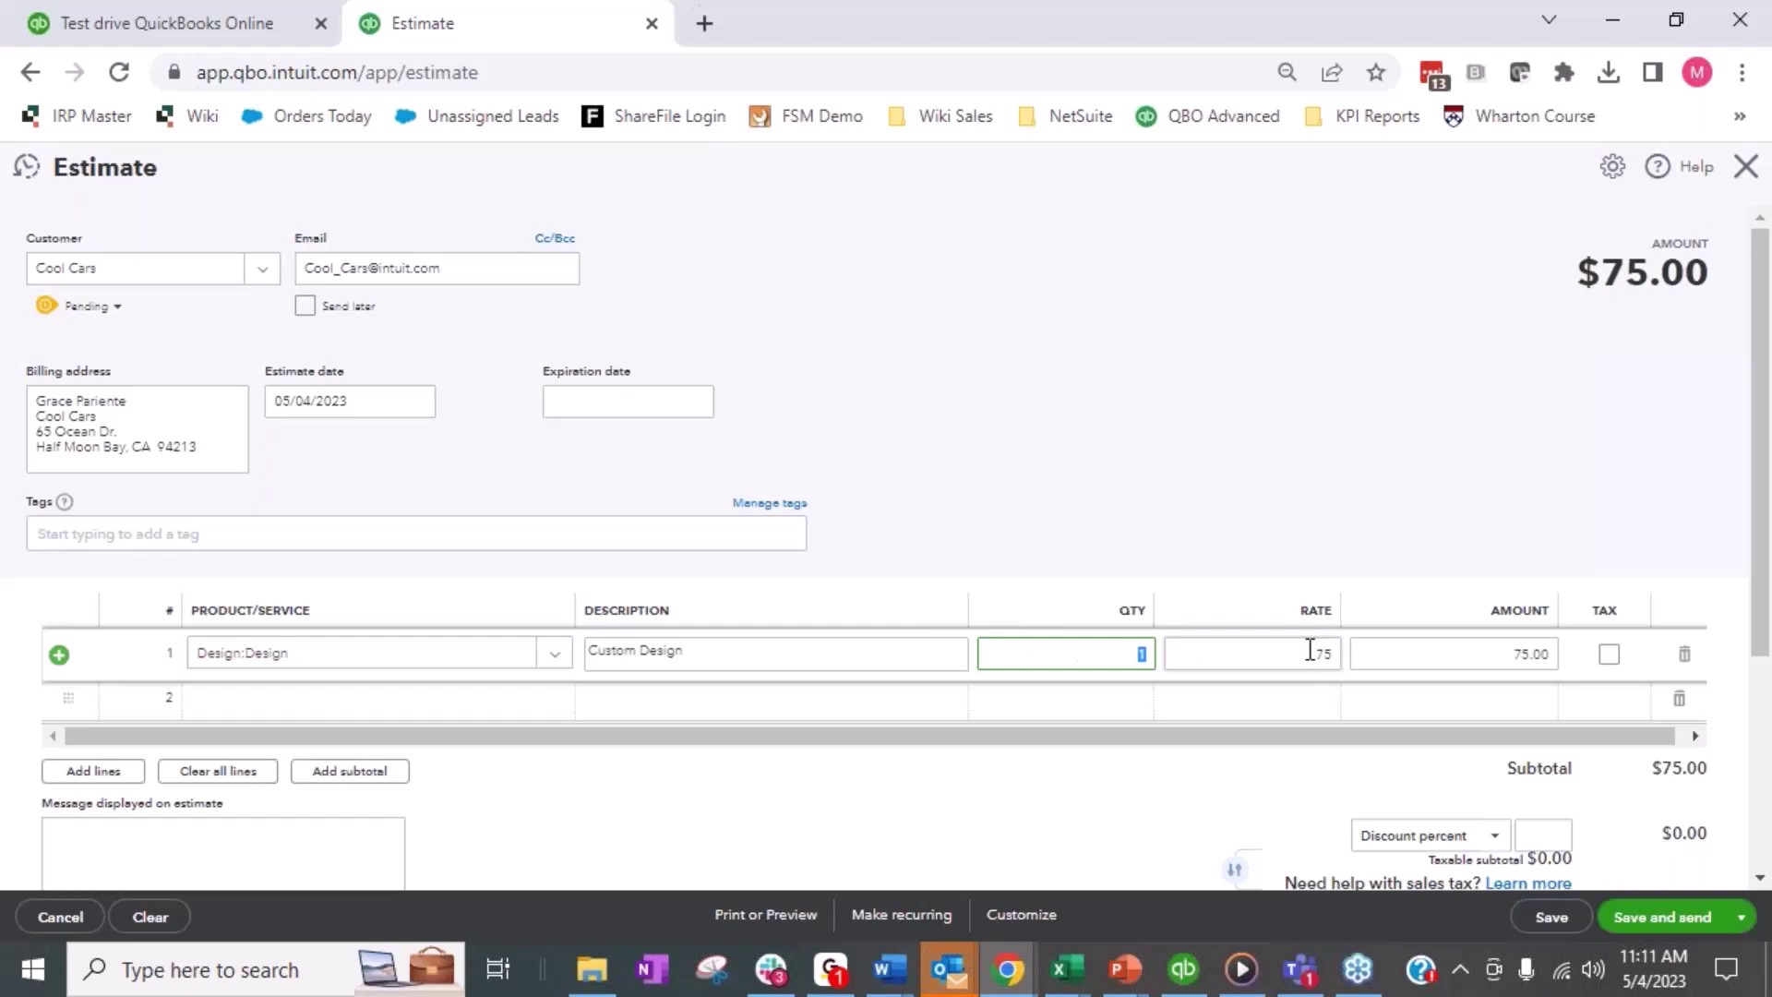
click(1311, 650)
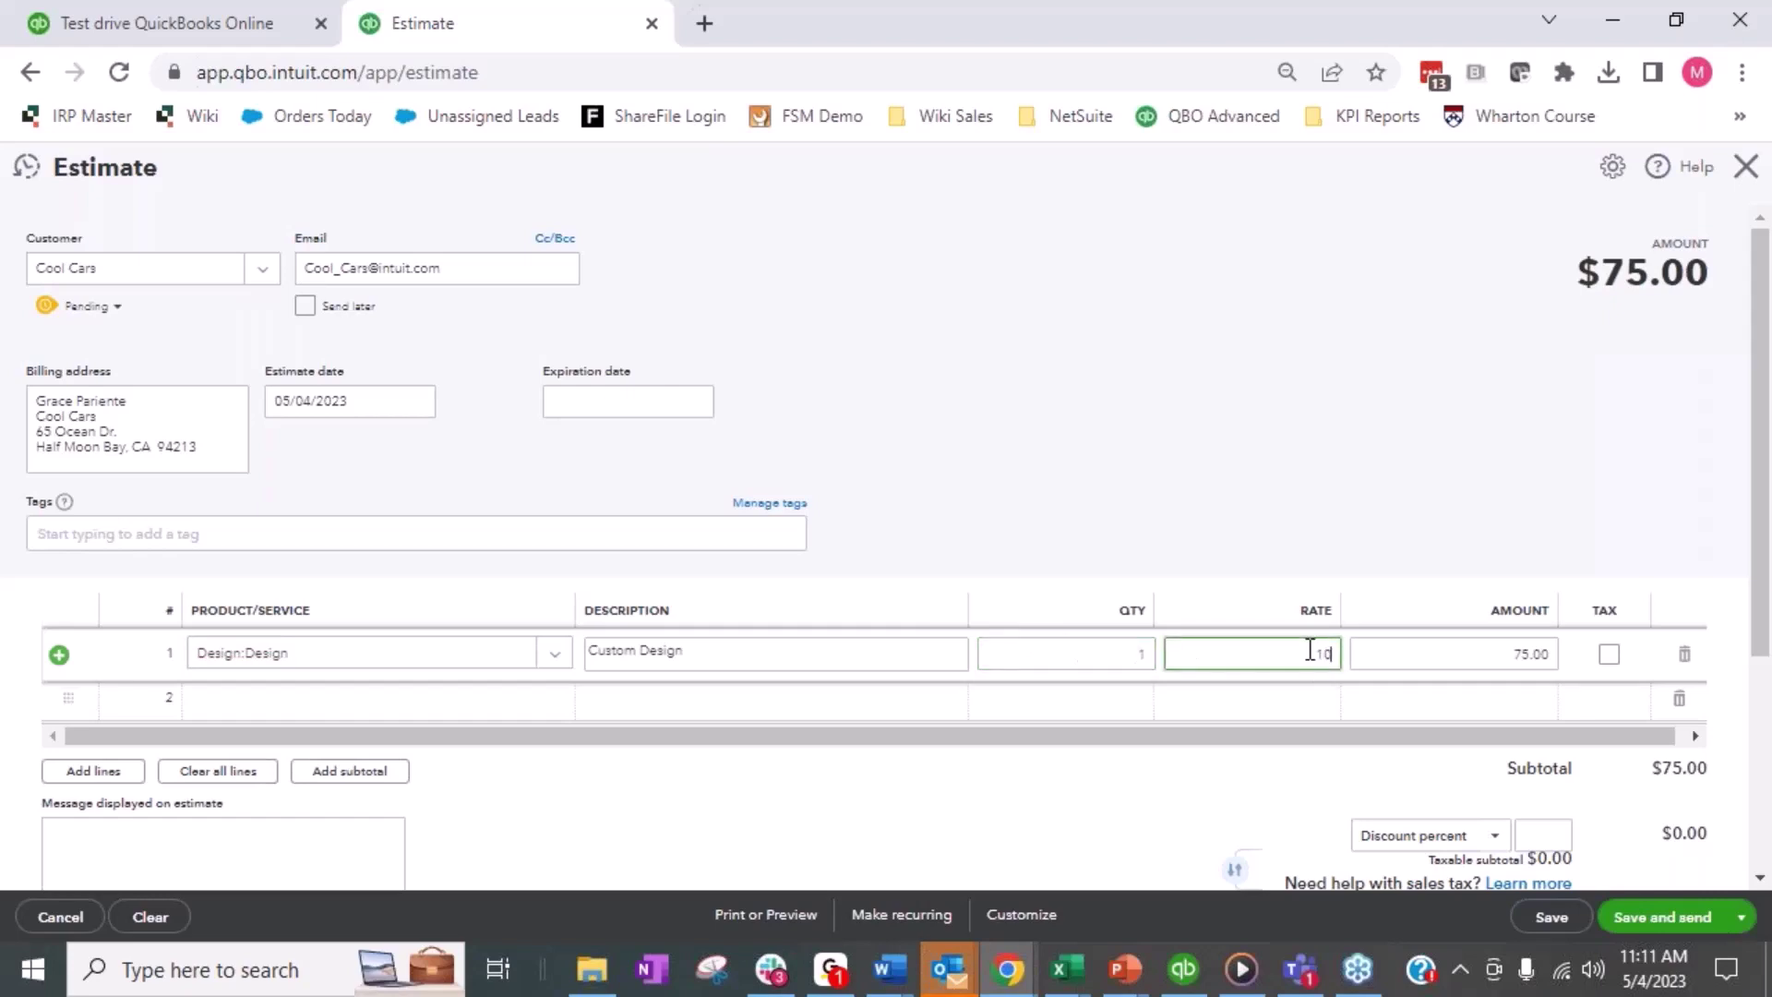
text(10000)
key(Tab)
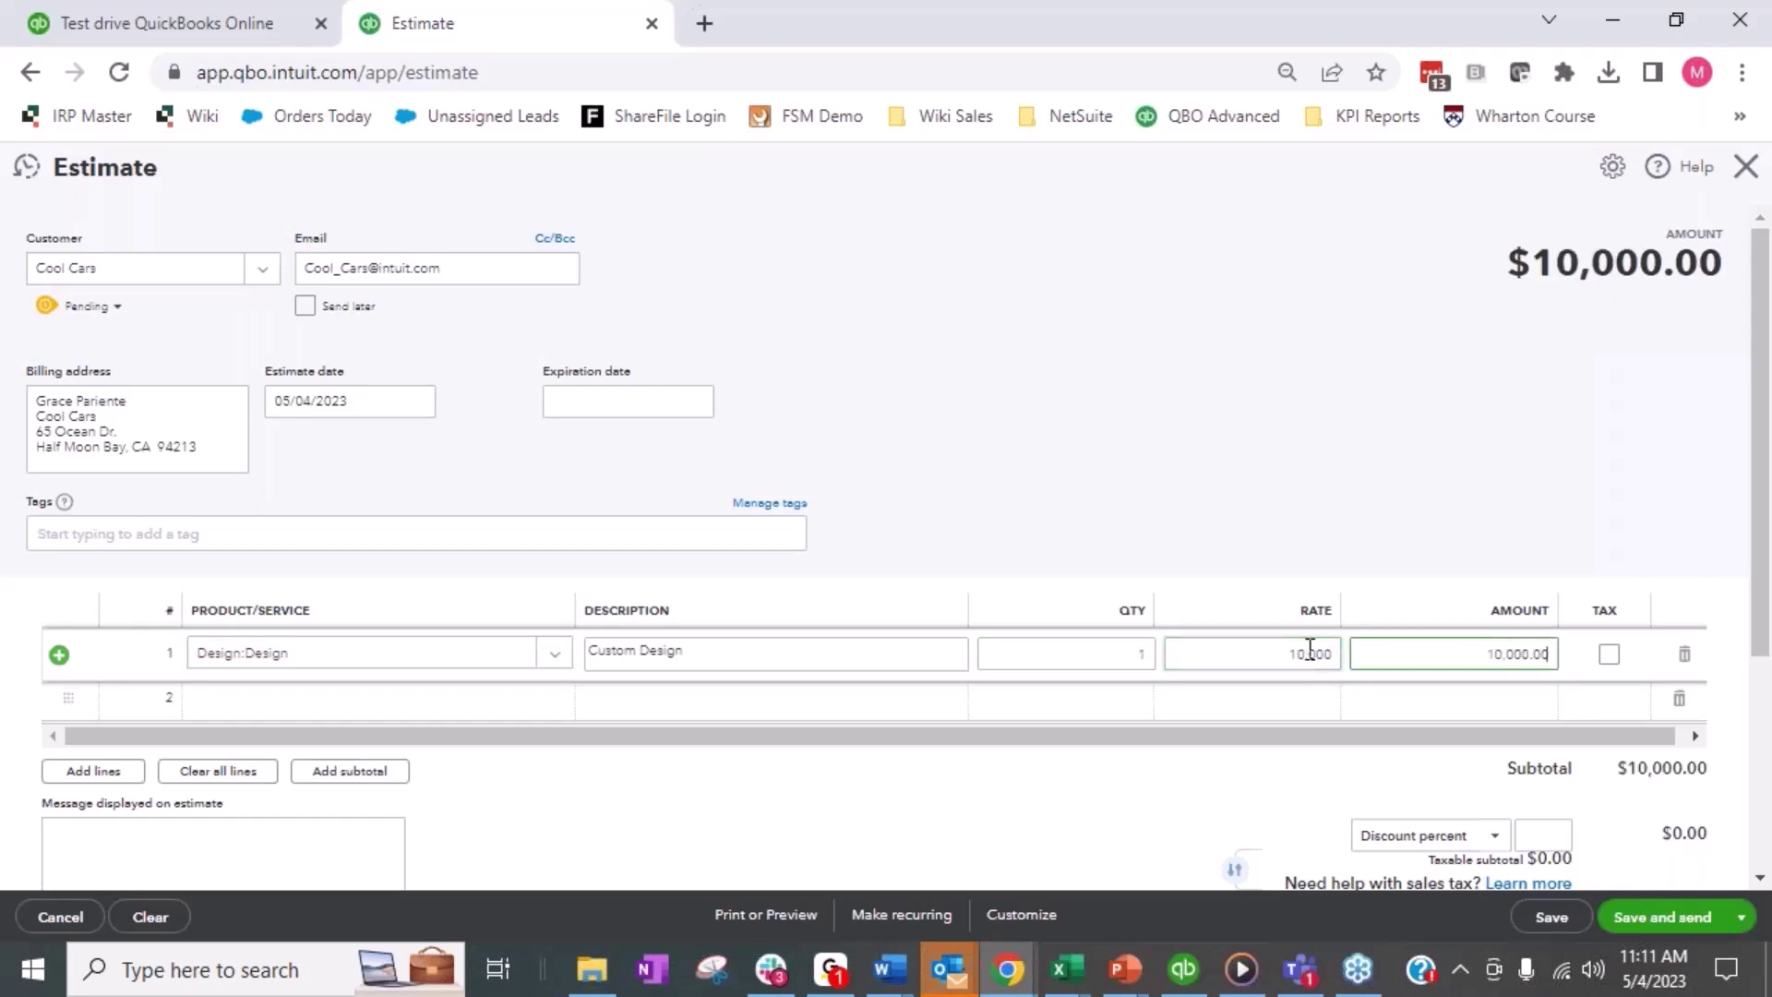
key(Tab)
key(Tab)
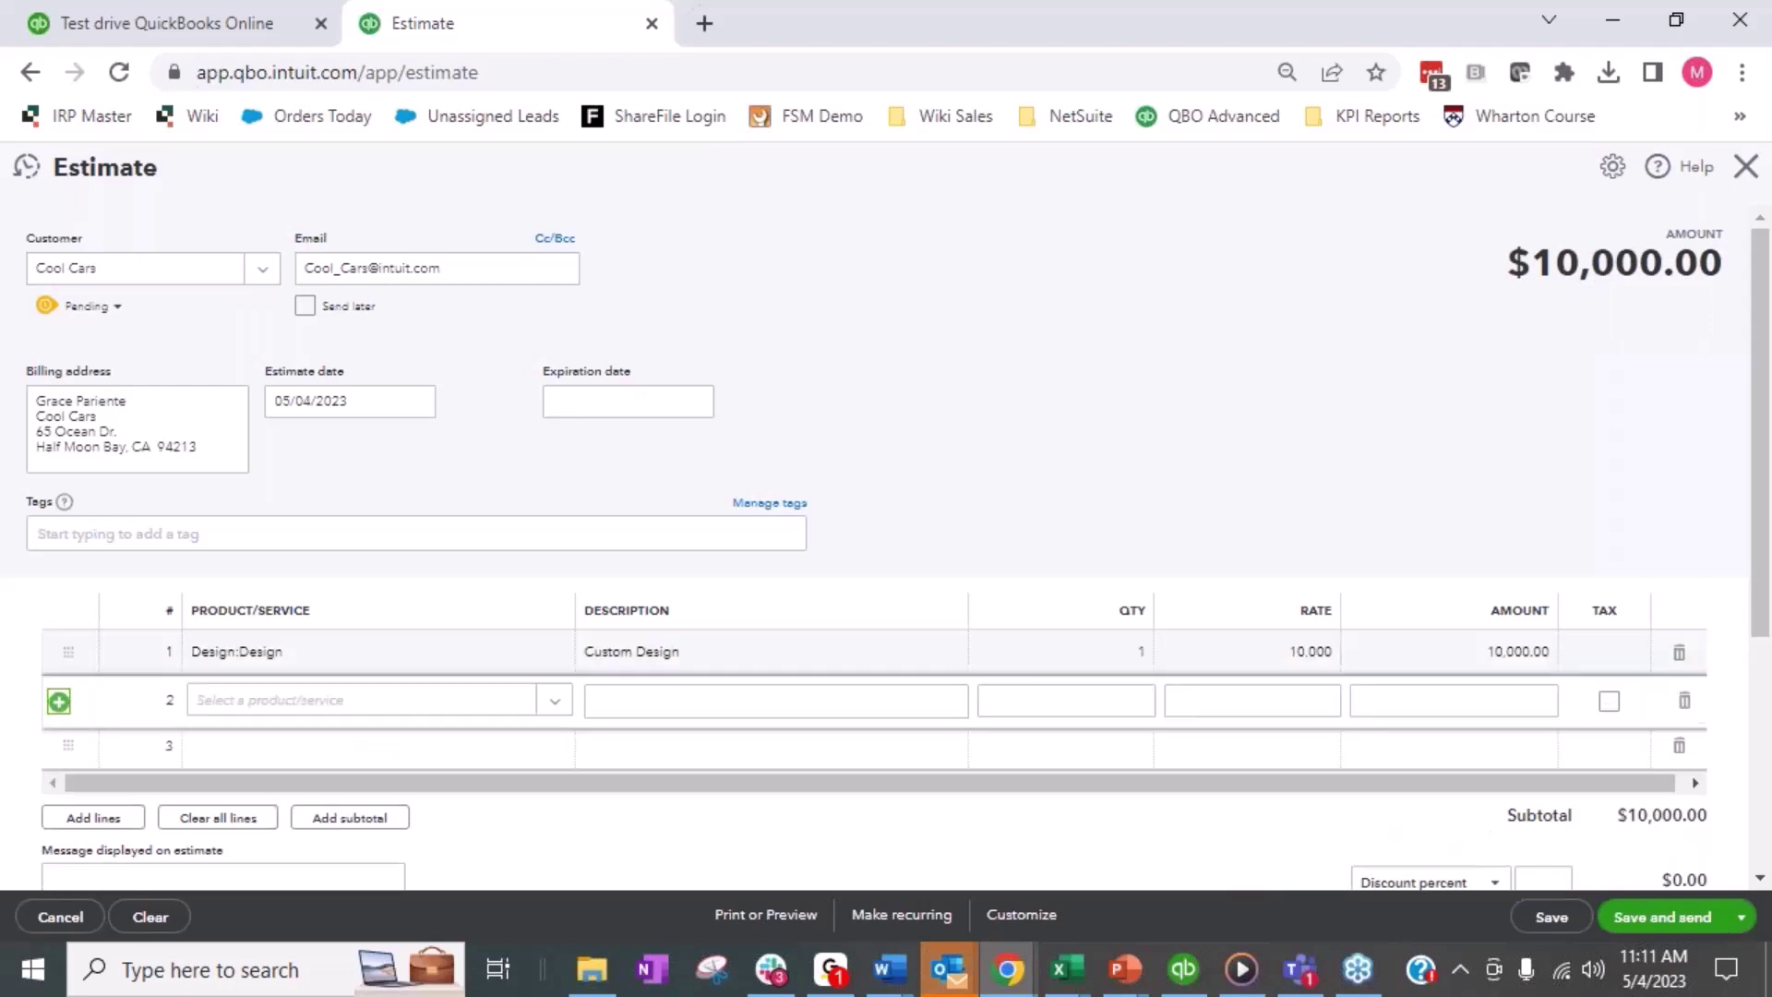
Step: Add a Customer Deposit line with a rate of -5,000 as the second line, and save and close the estimate
key(Tab)
text(Cust)
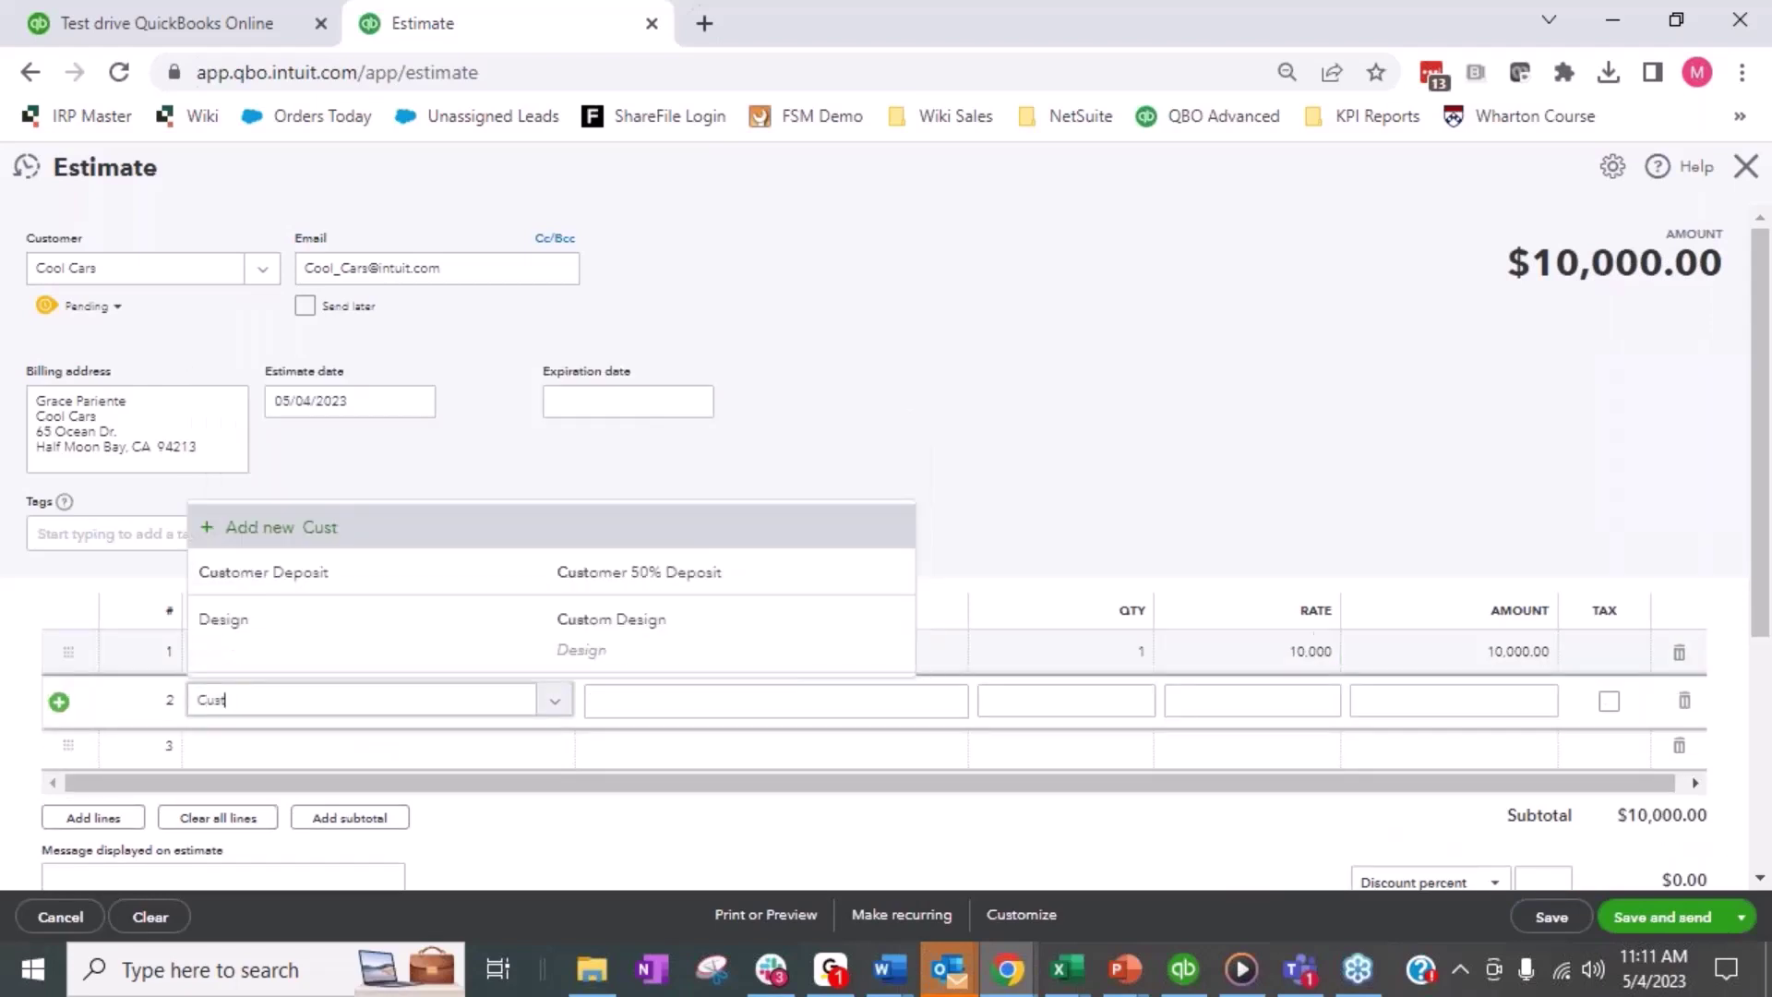
click(335, 582)
key(Tab)
key(Tab)
key(Tab)
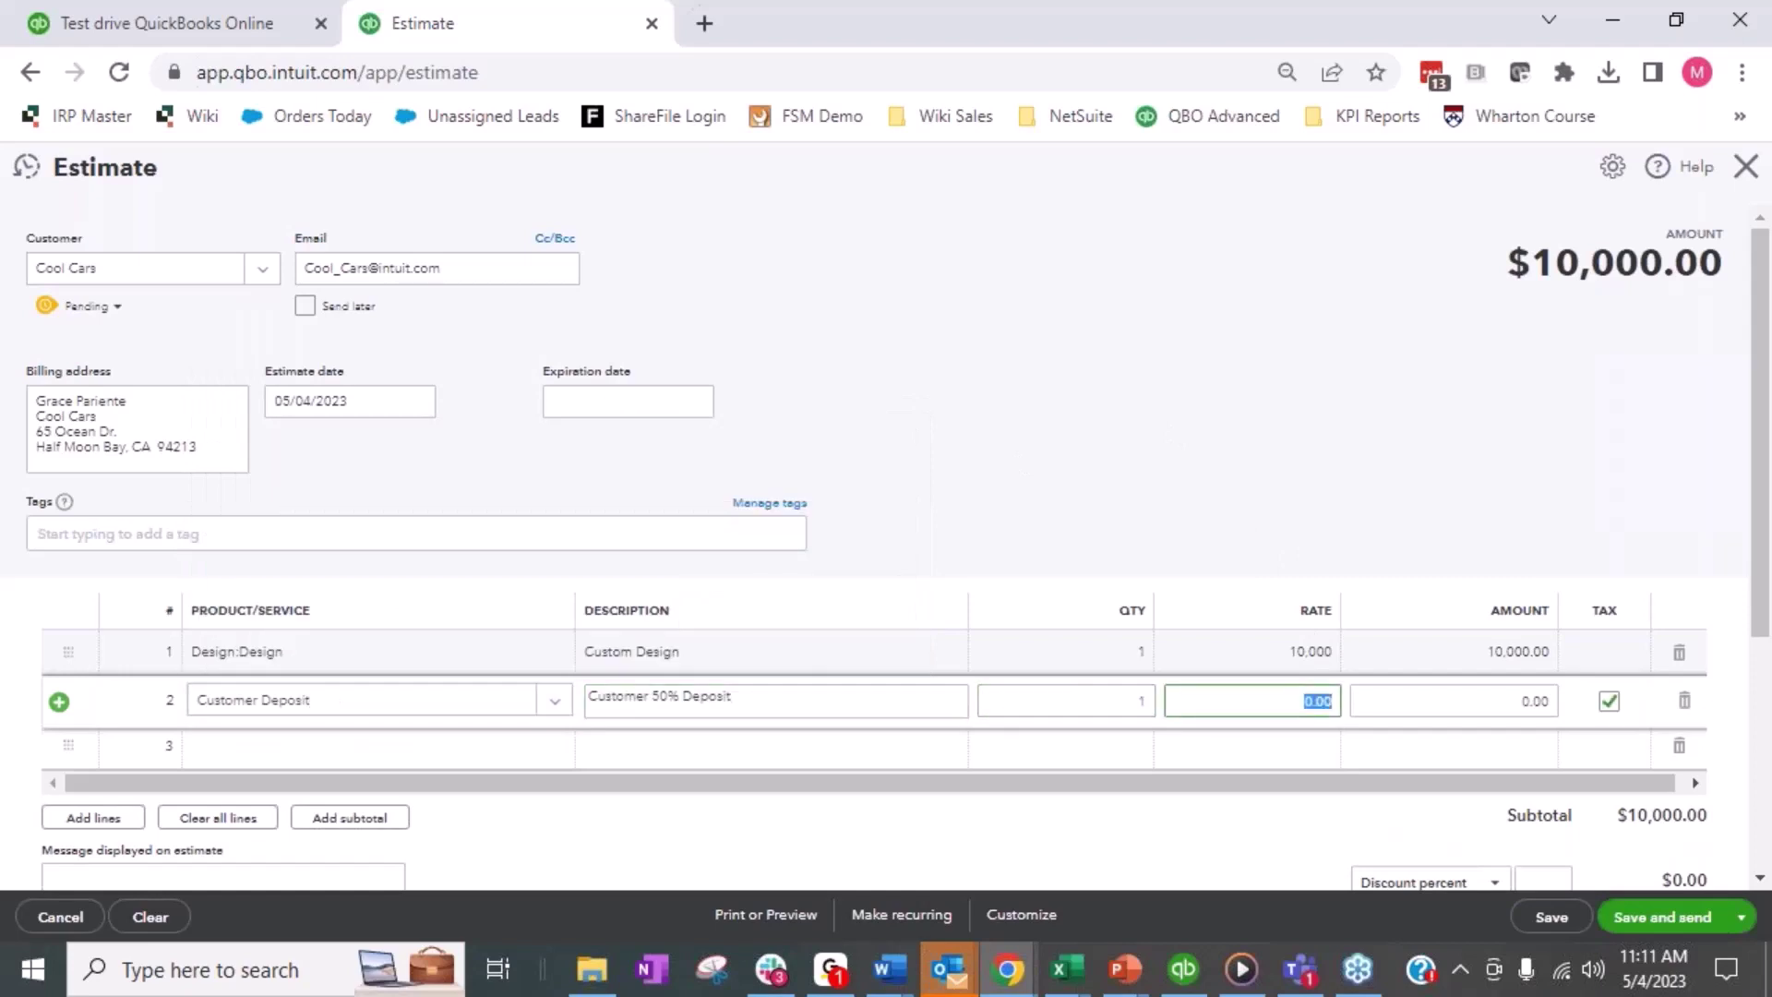
key(BackSpace)
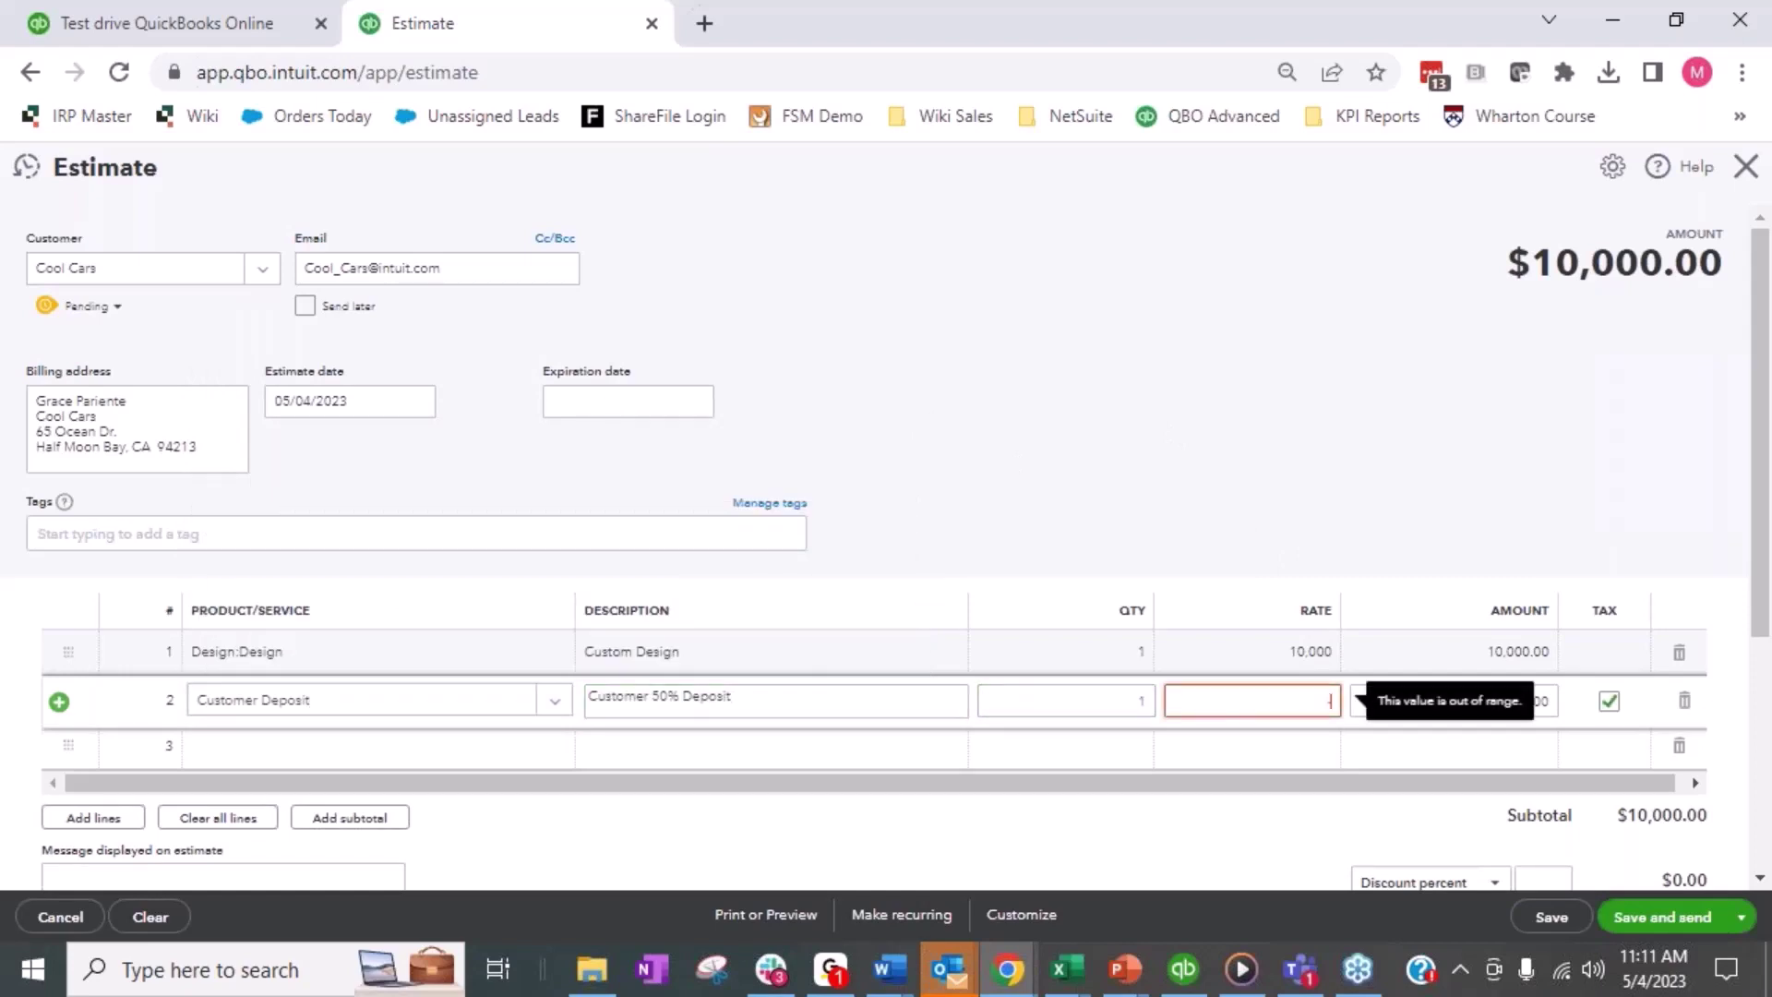
text(-5,000)
key(Tab)
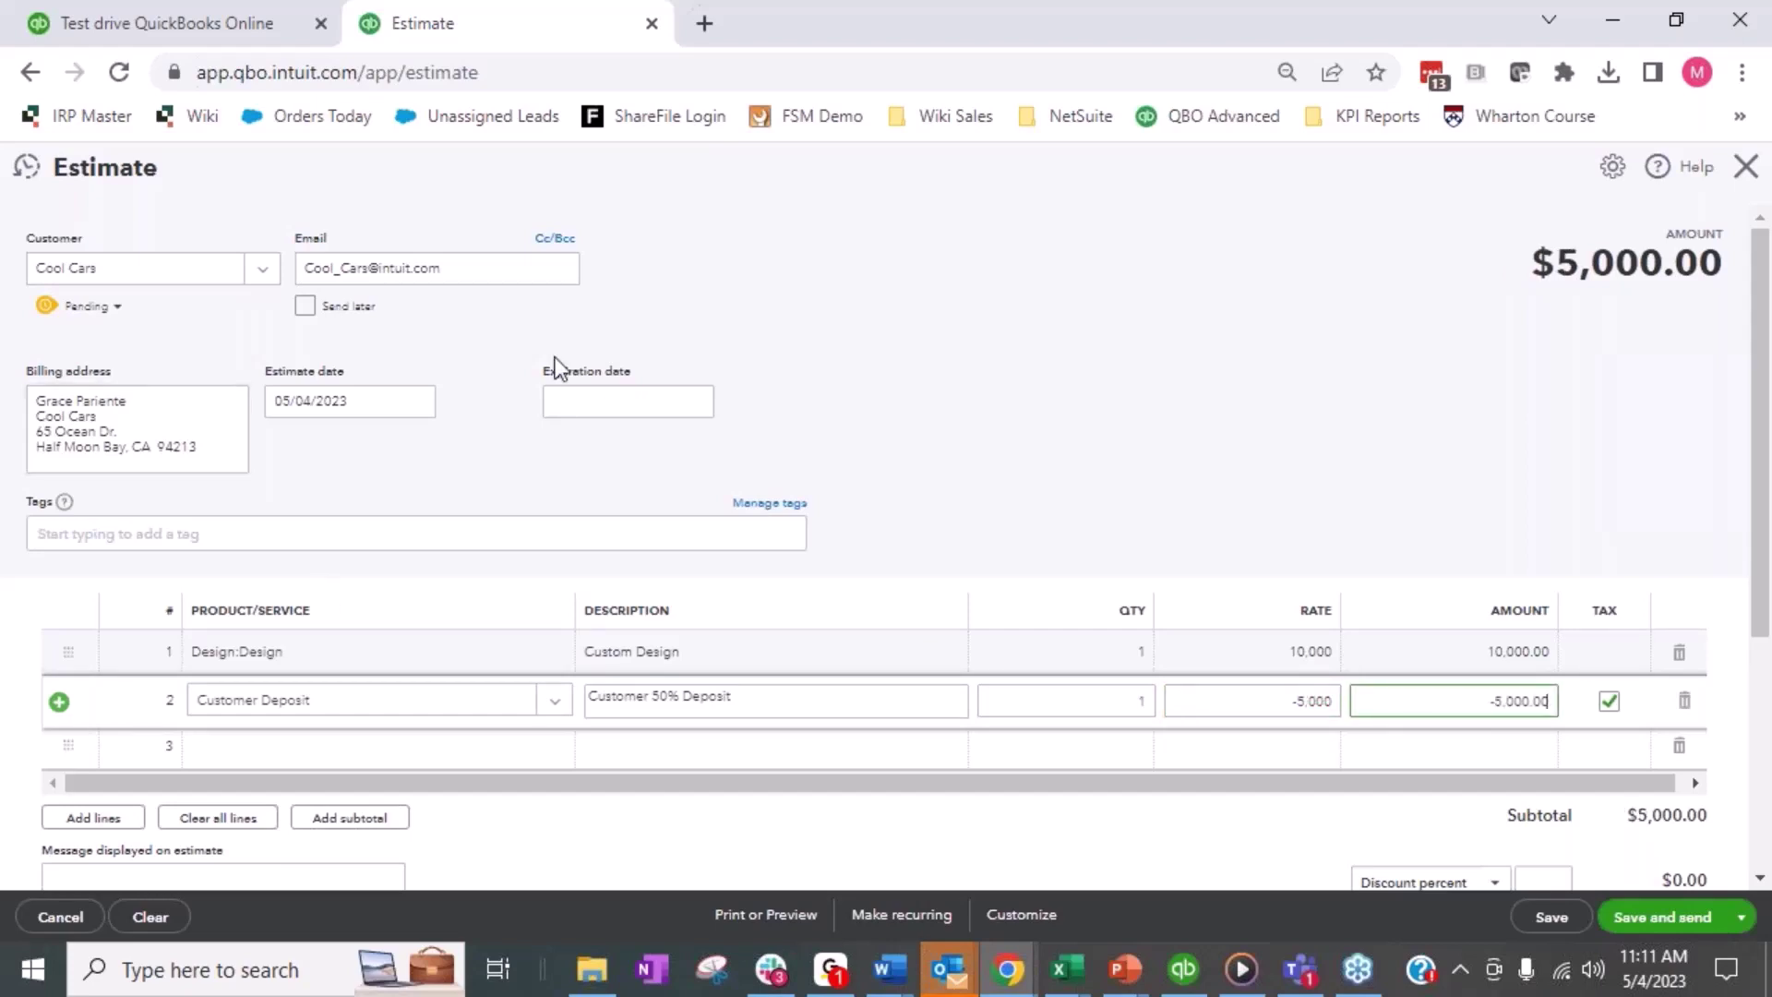
click(1556, 918)
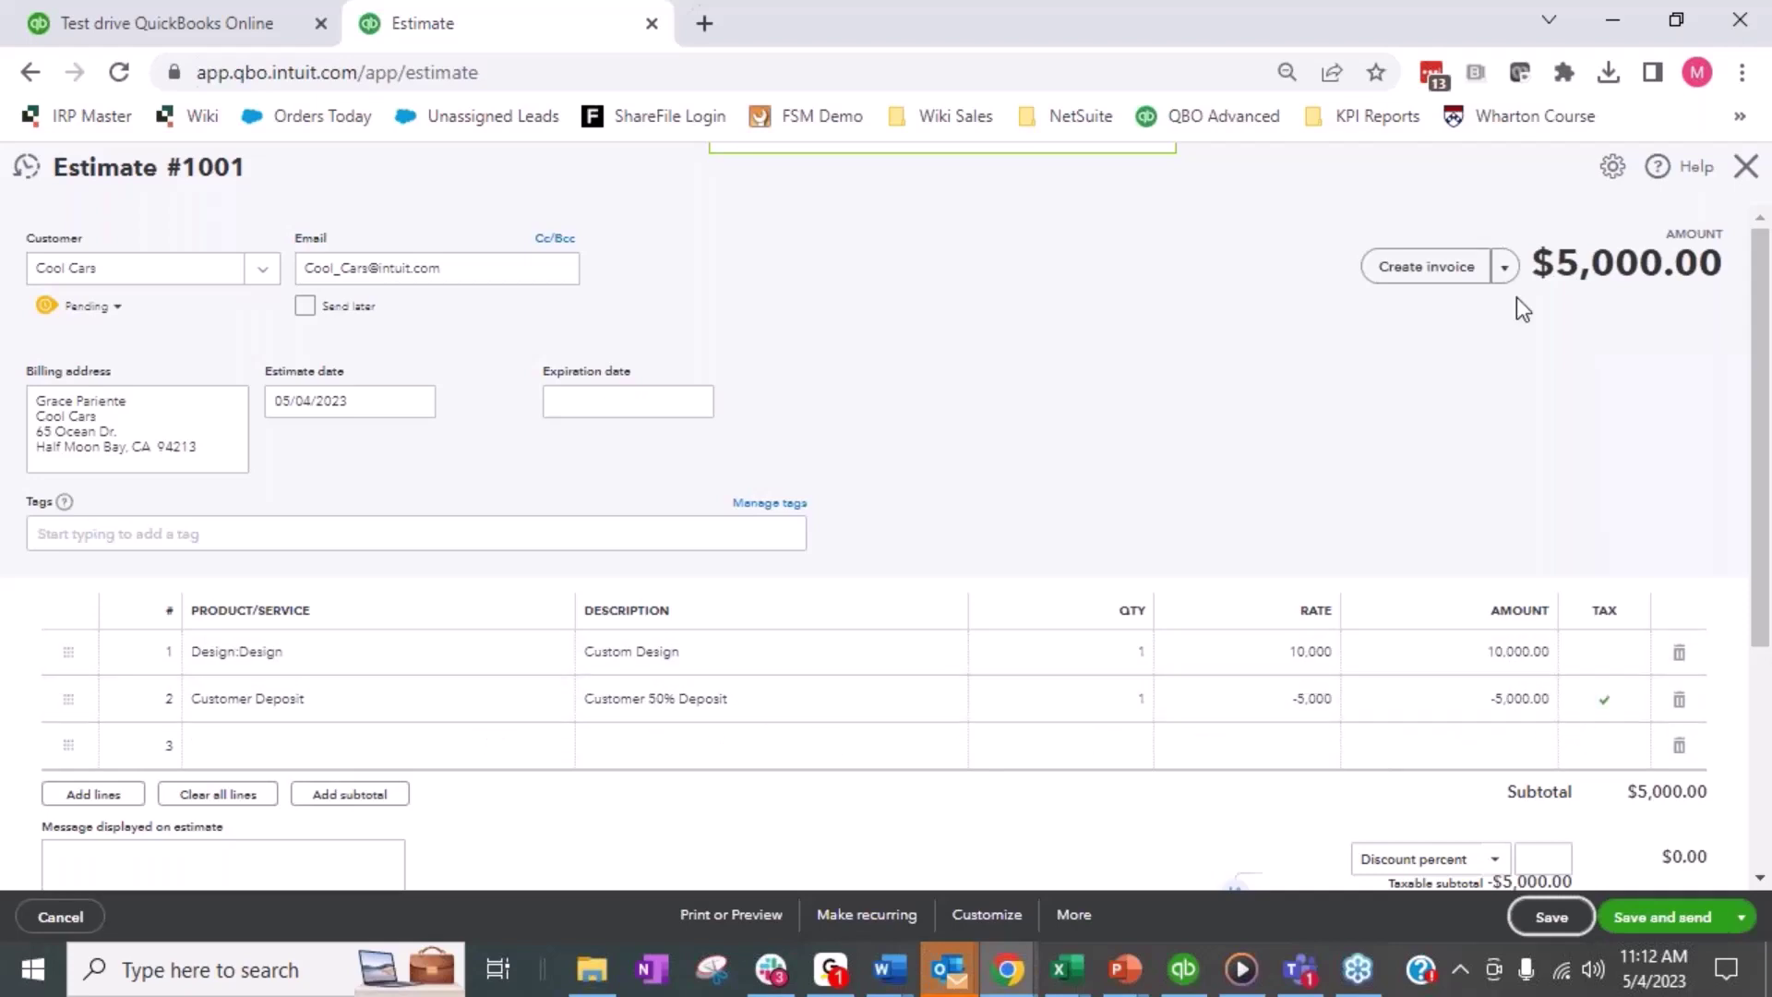
click(1746, 168)
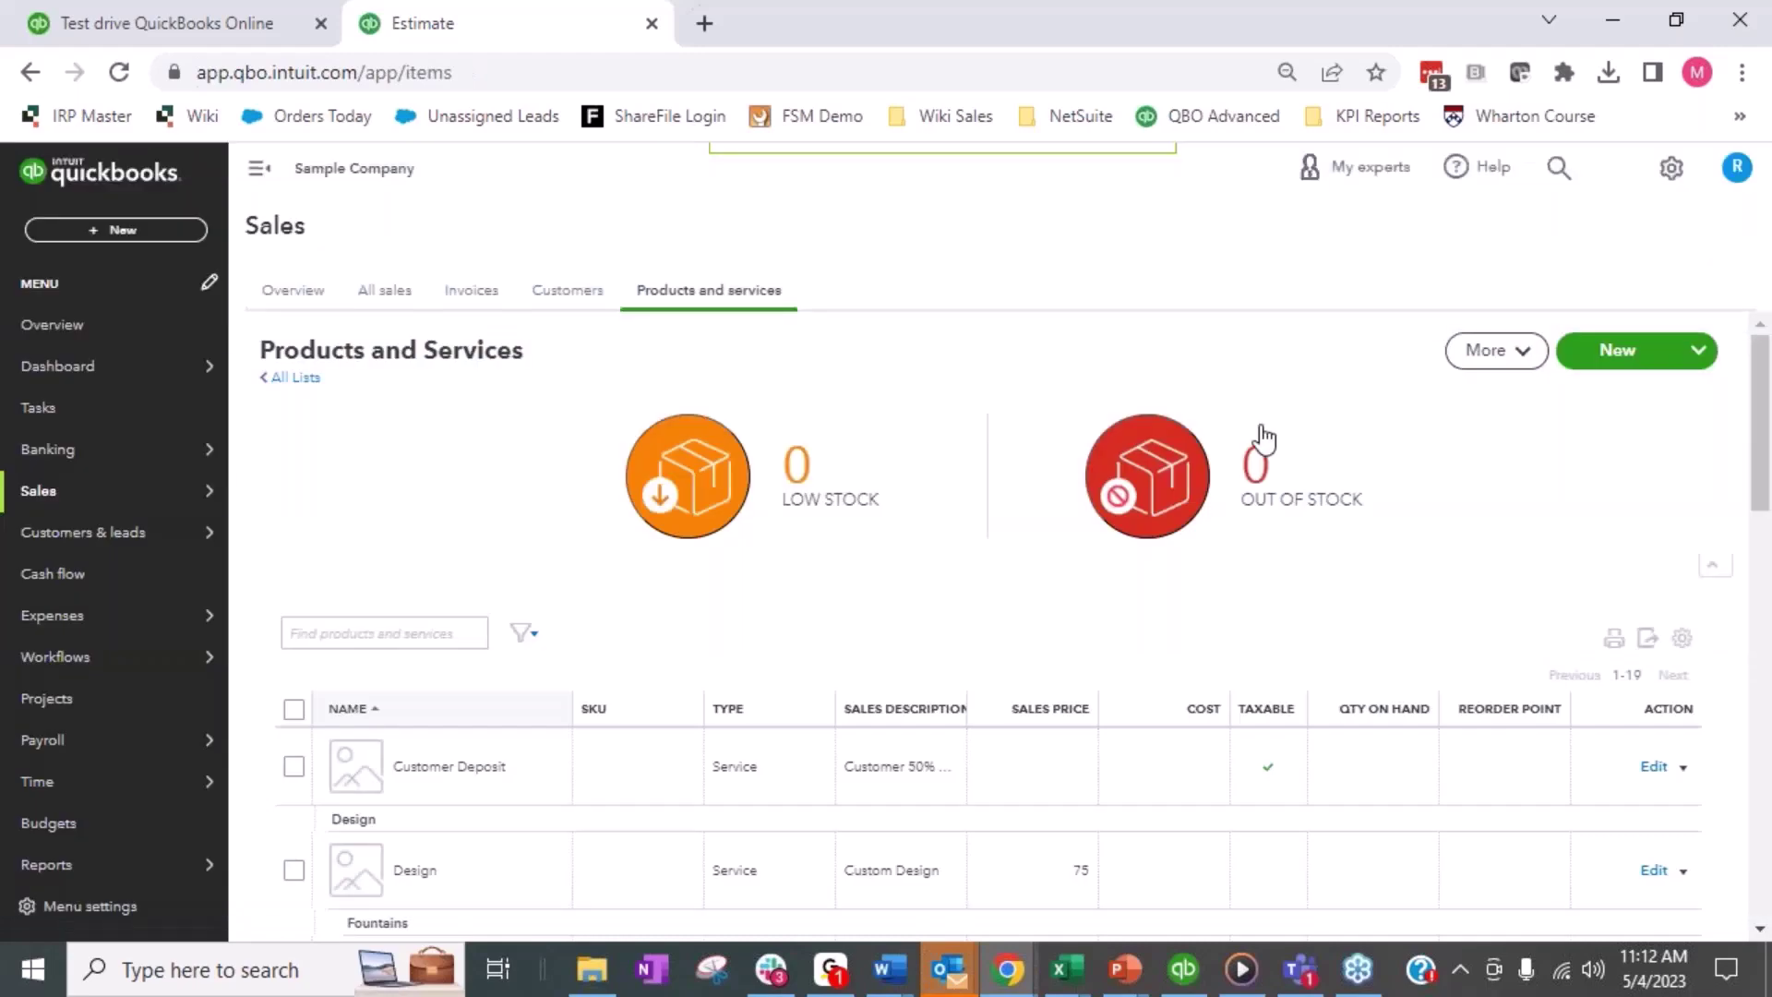
Step: Start a new sales receipt for the customer Cool Cars
click(93, 230)
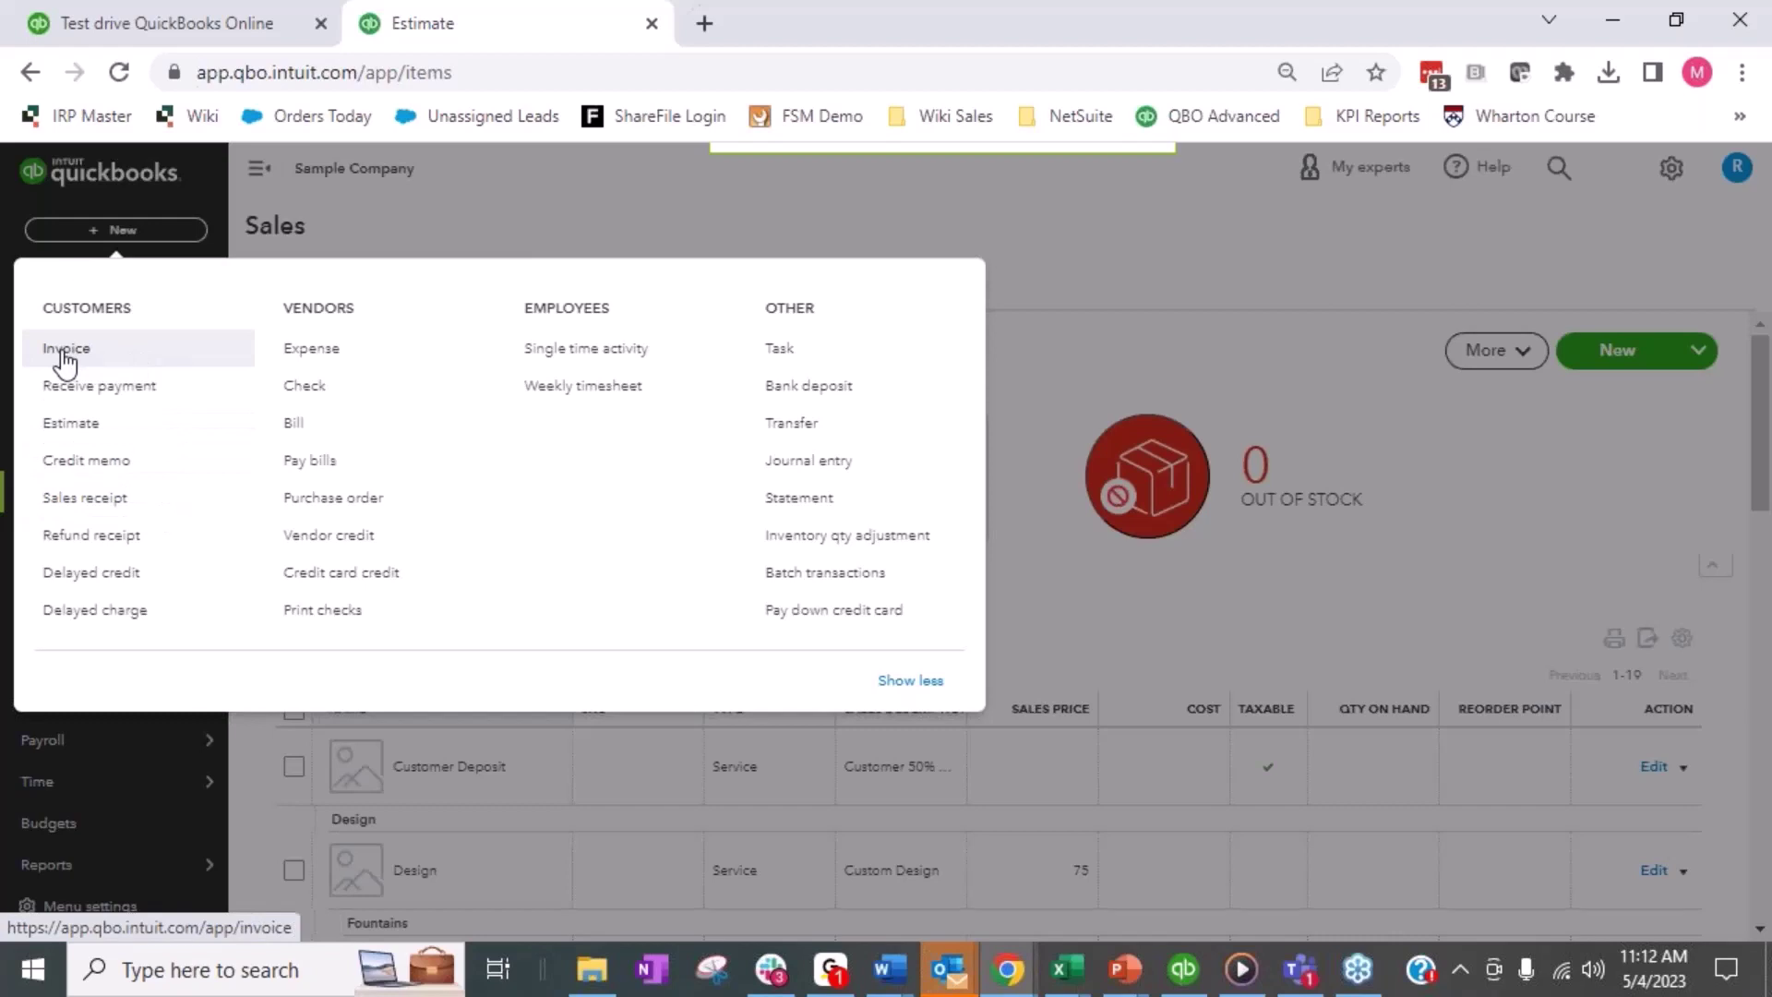
click(107, 517)
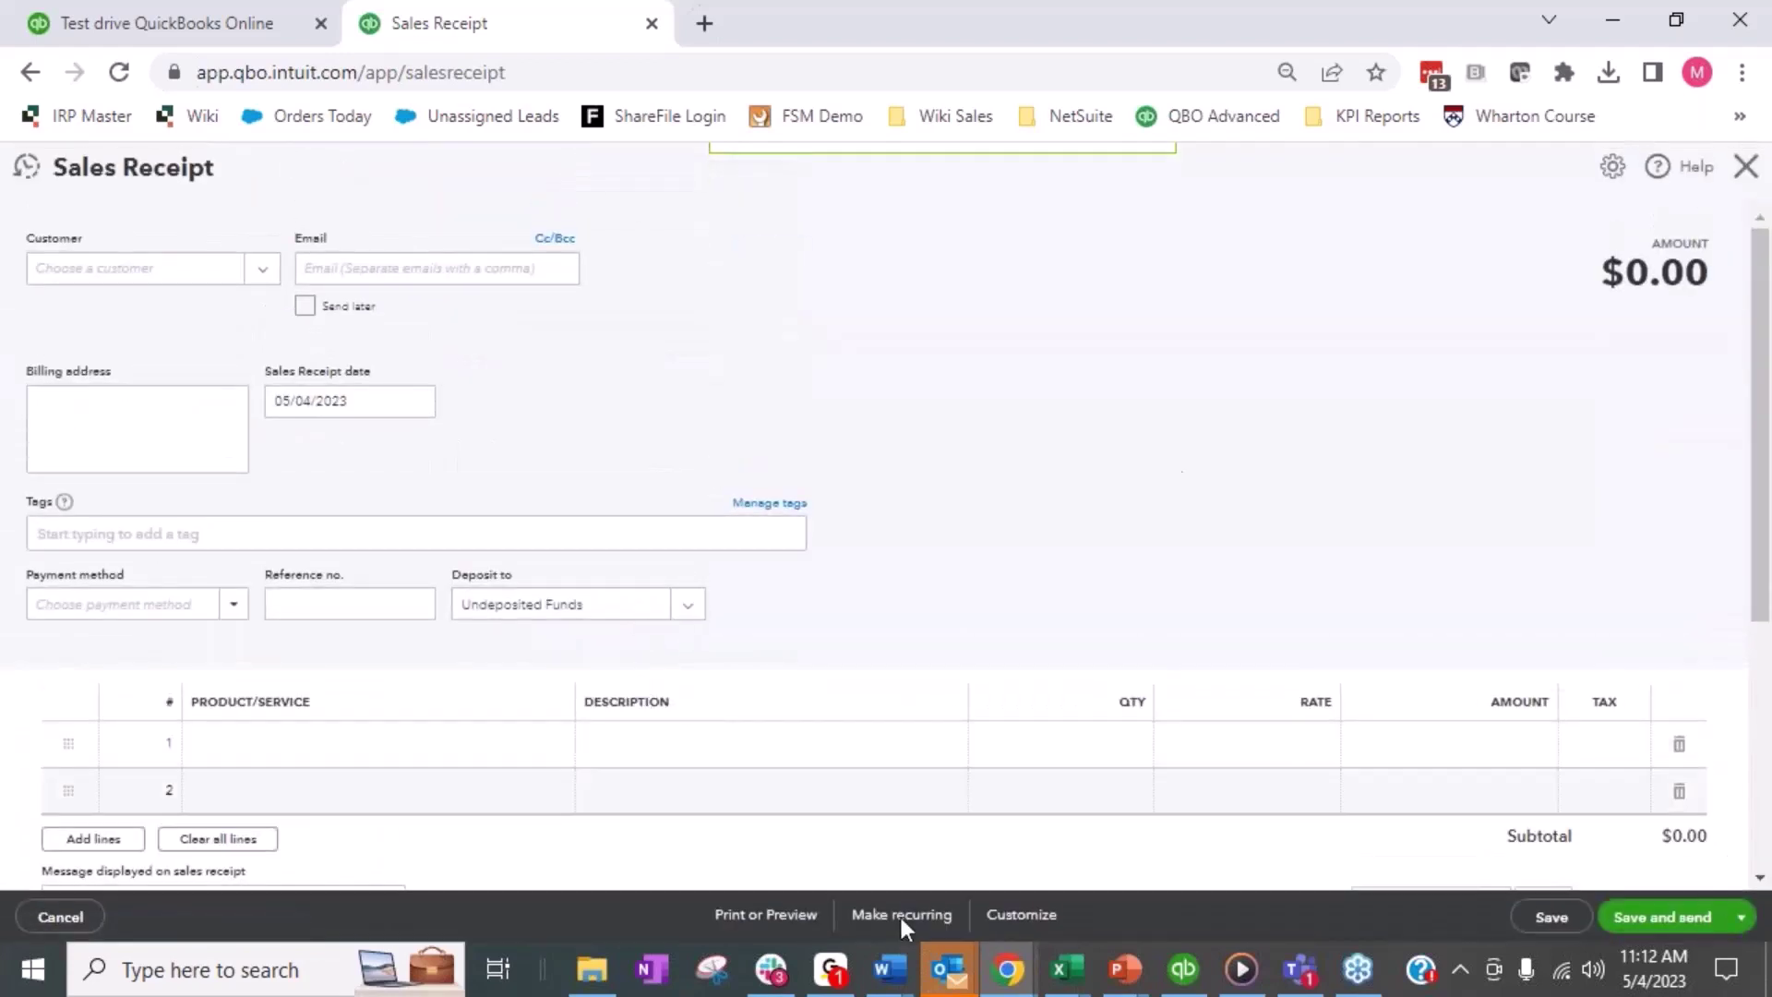
click(262, 270)
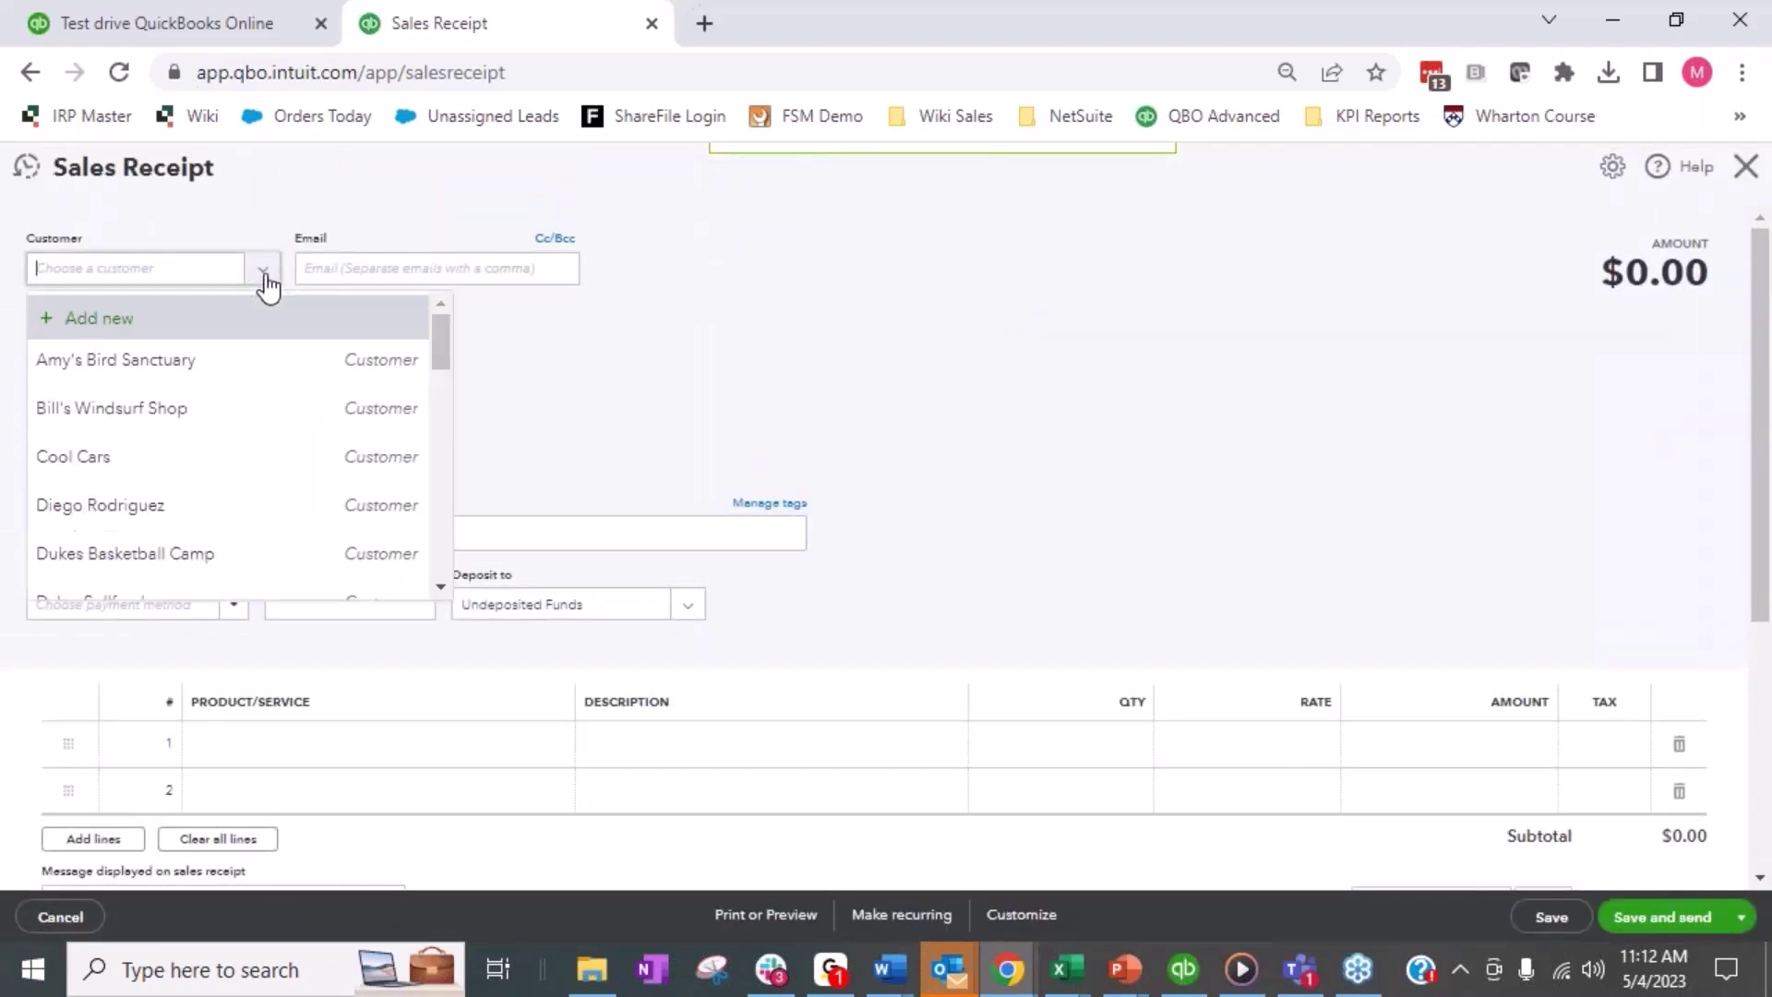
click(90, 457)
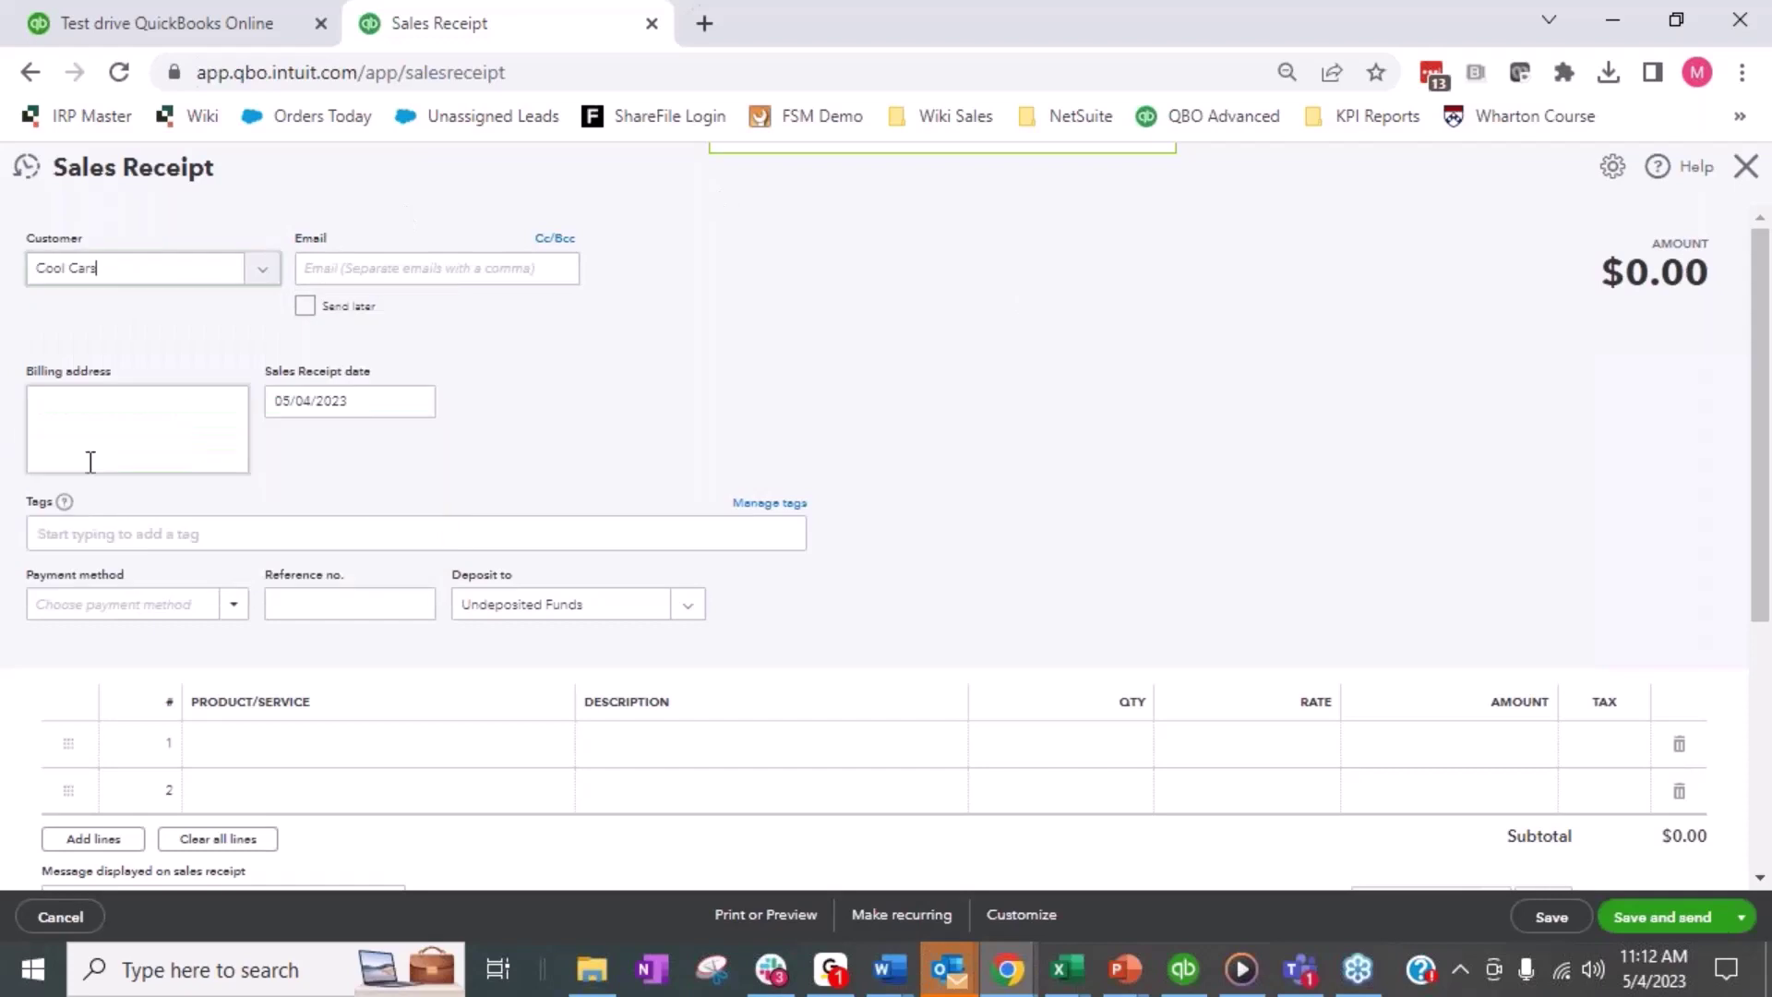
Step: Add a Customer Deposit line with a rate of 5,000 to the sales receipt, and save and close it
click(273, 743)
click(280, 746)
text(C)
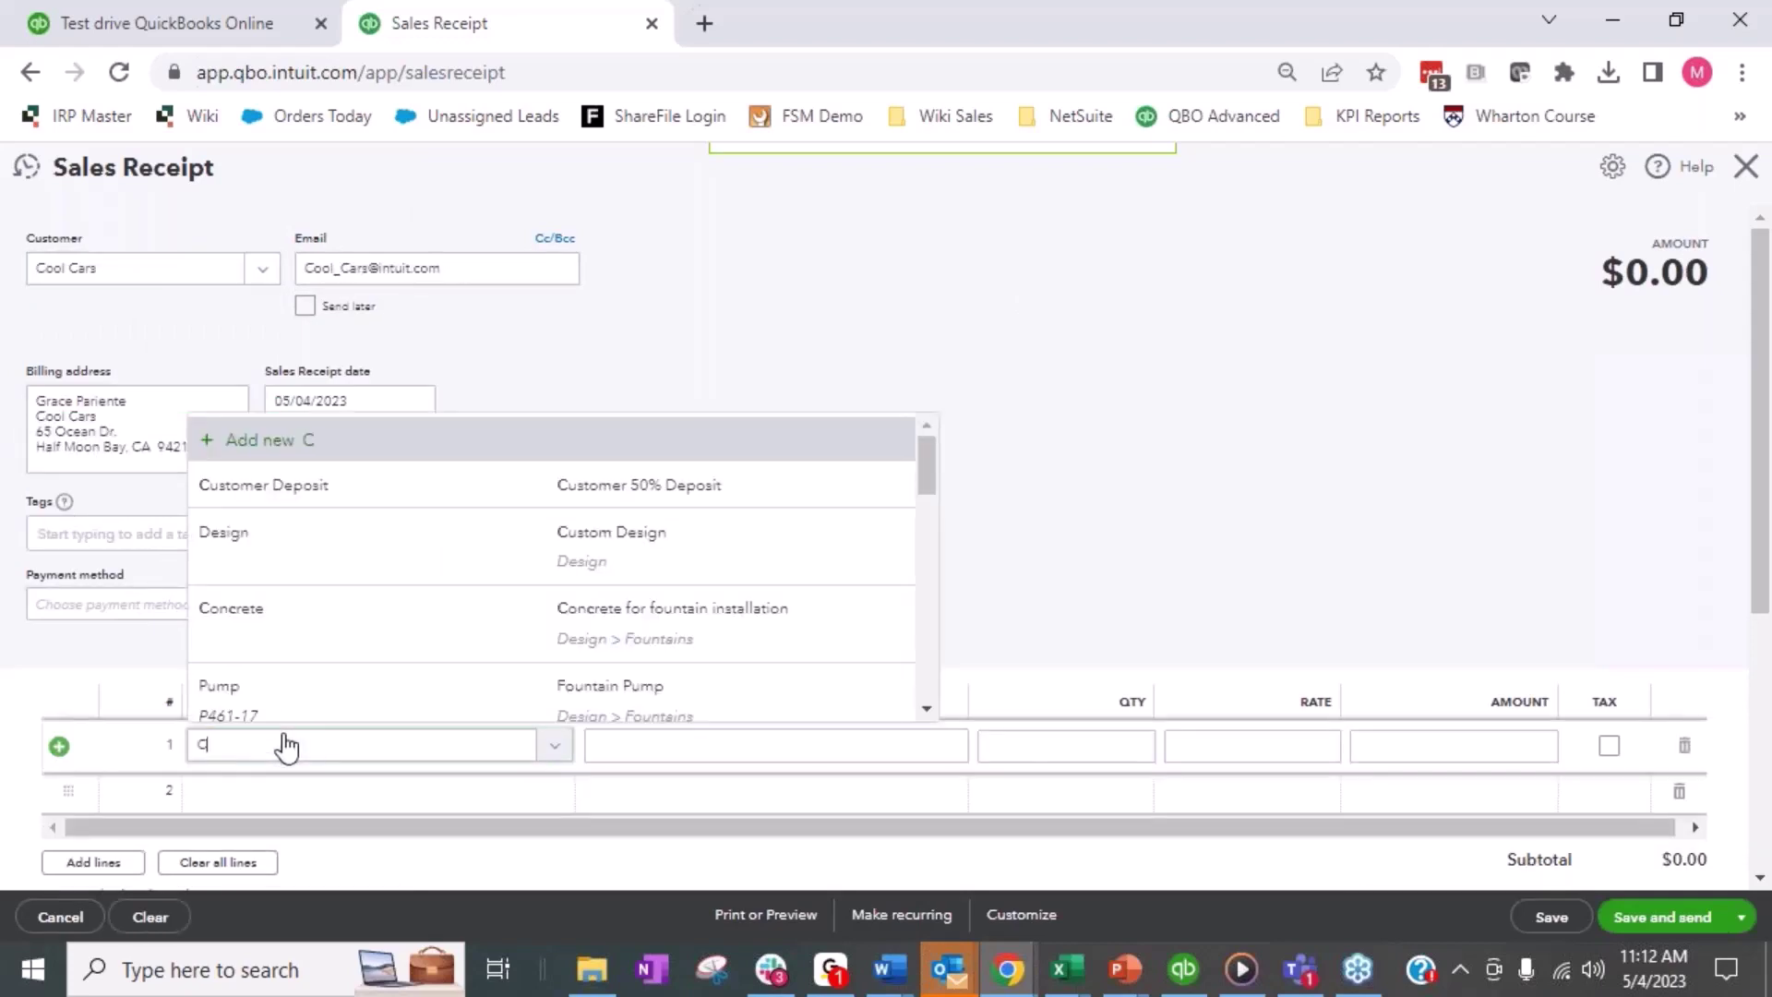
text(ustomer)
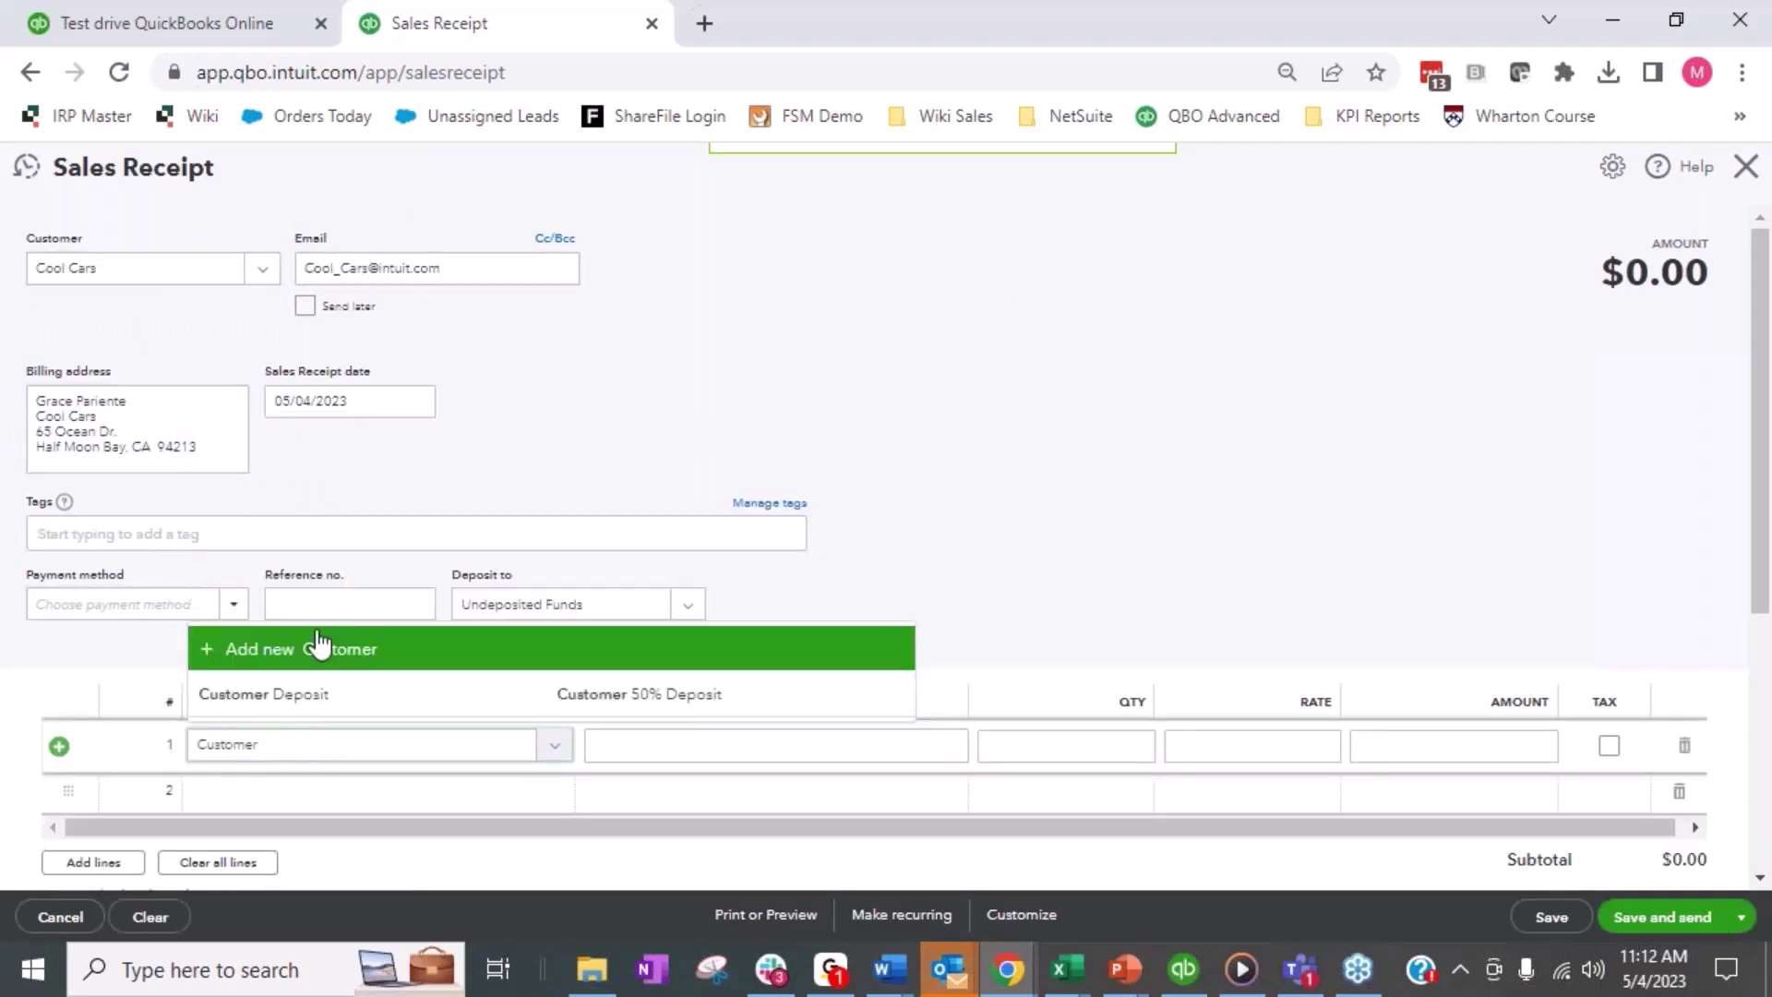
click(323, 697)
click(1283, 744)
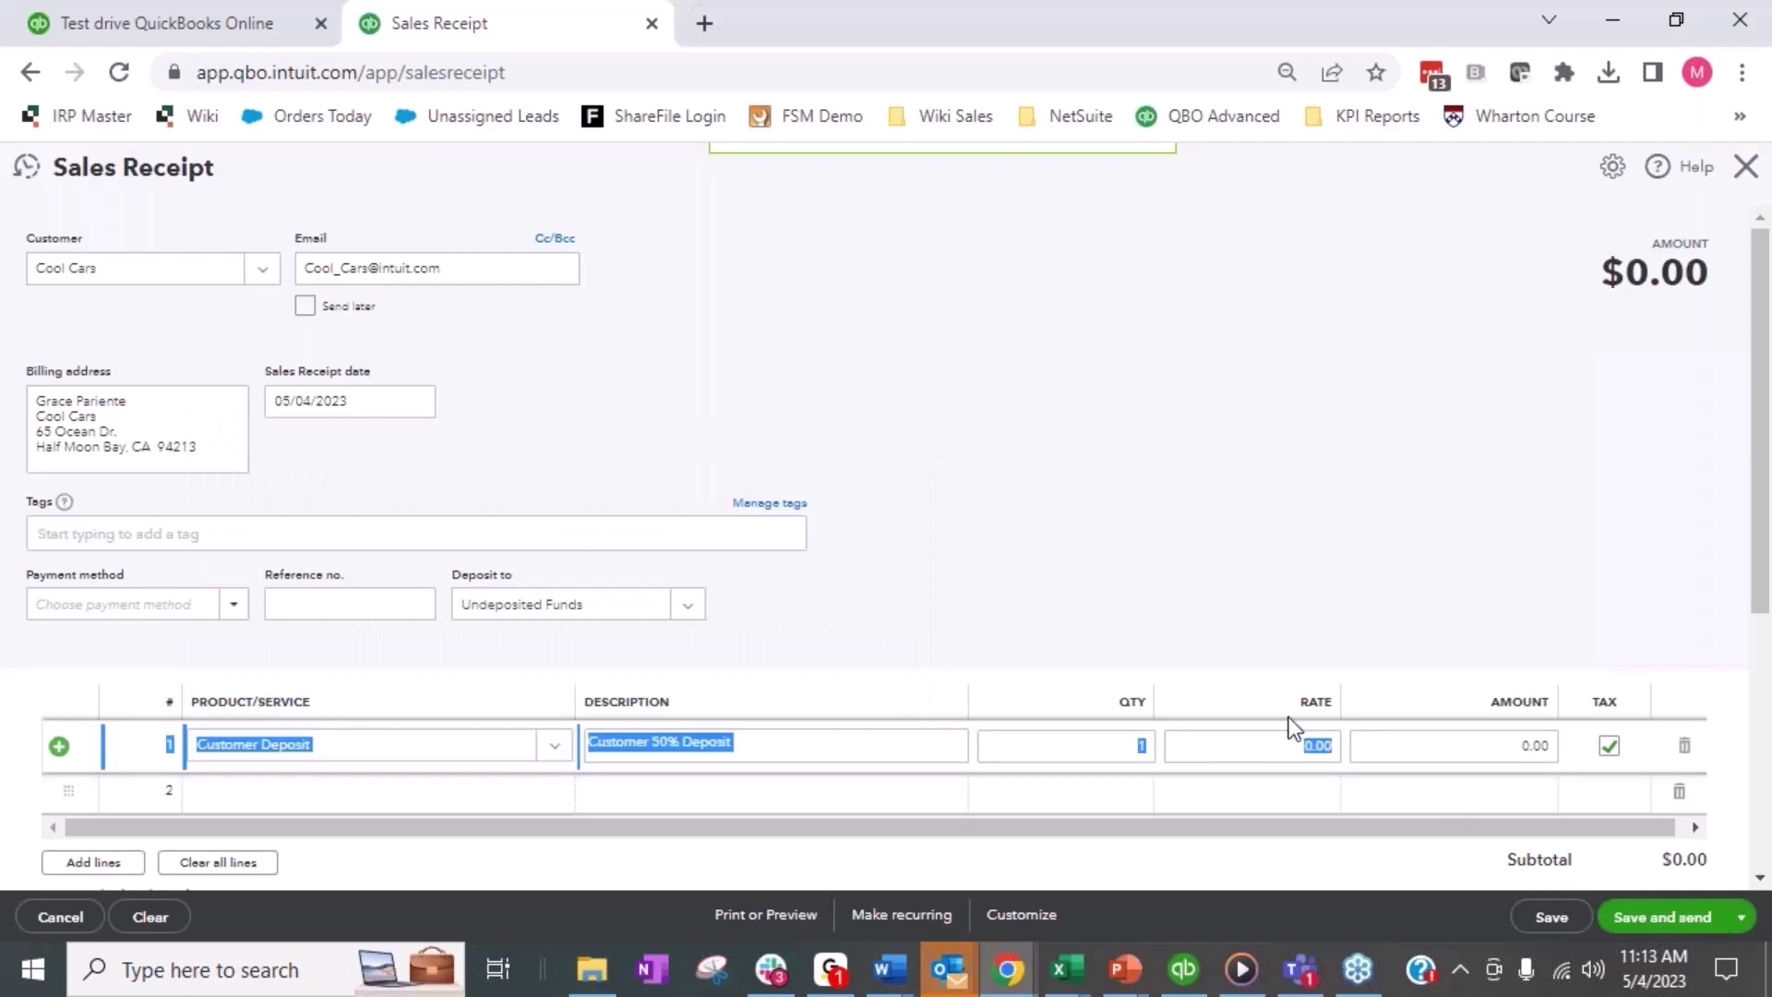
text(50)
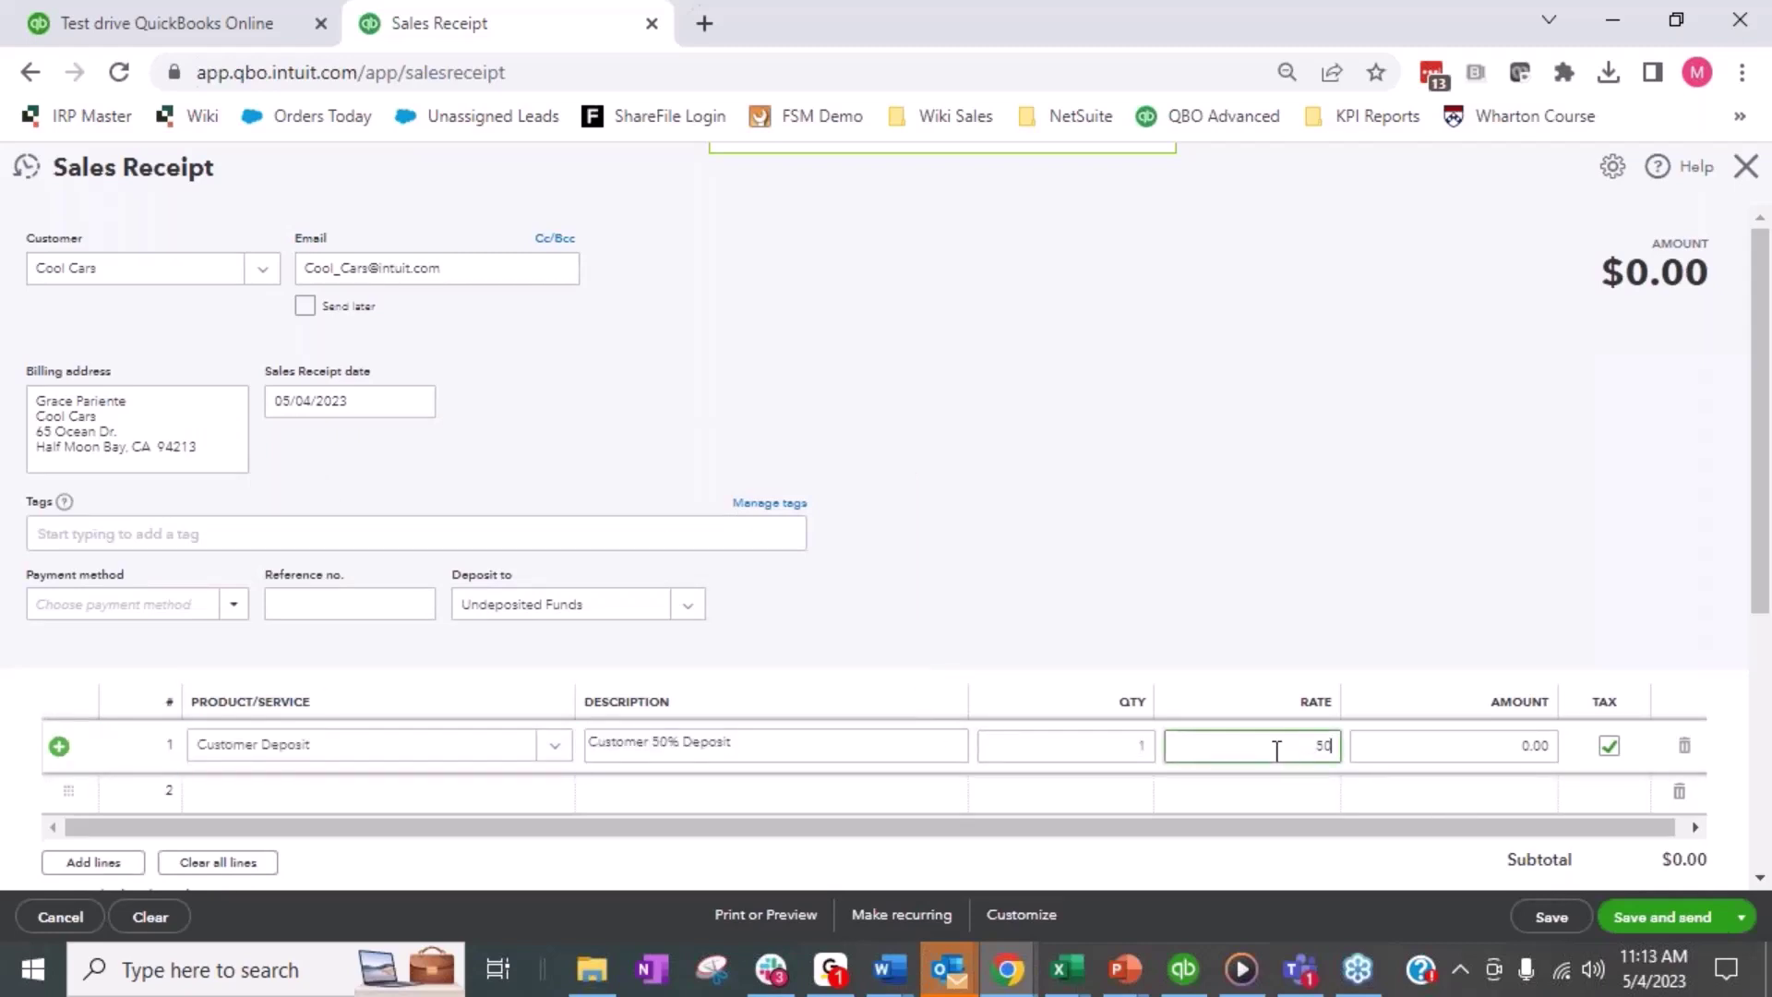
key(Tab)
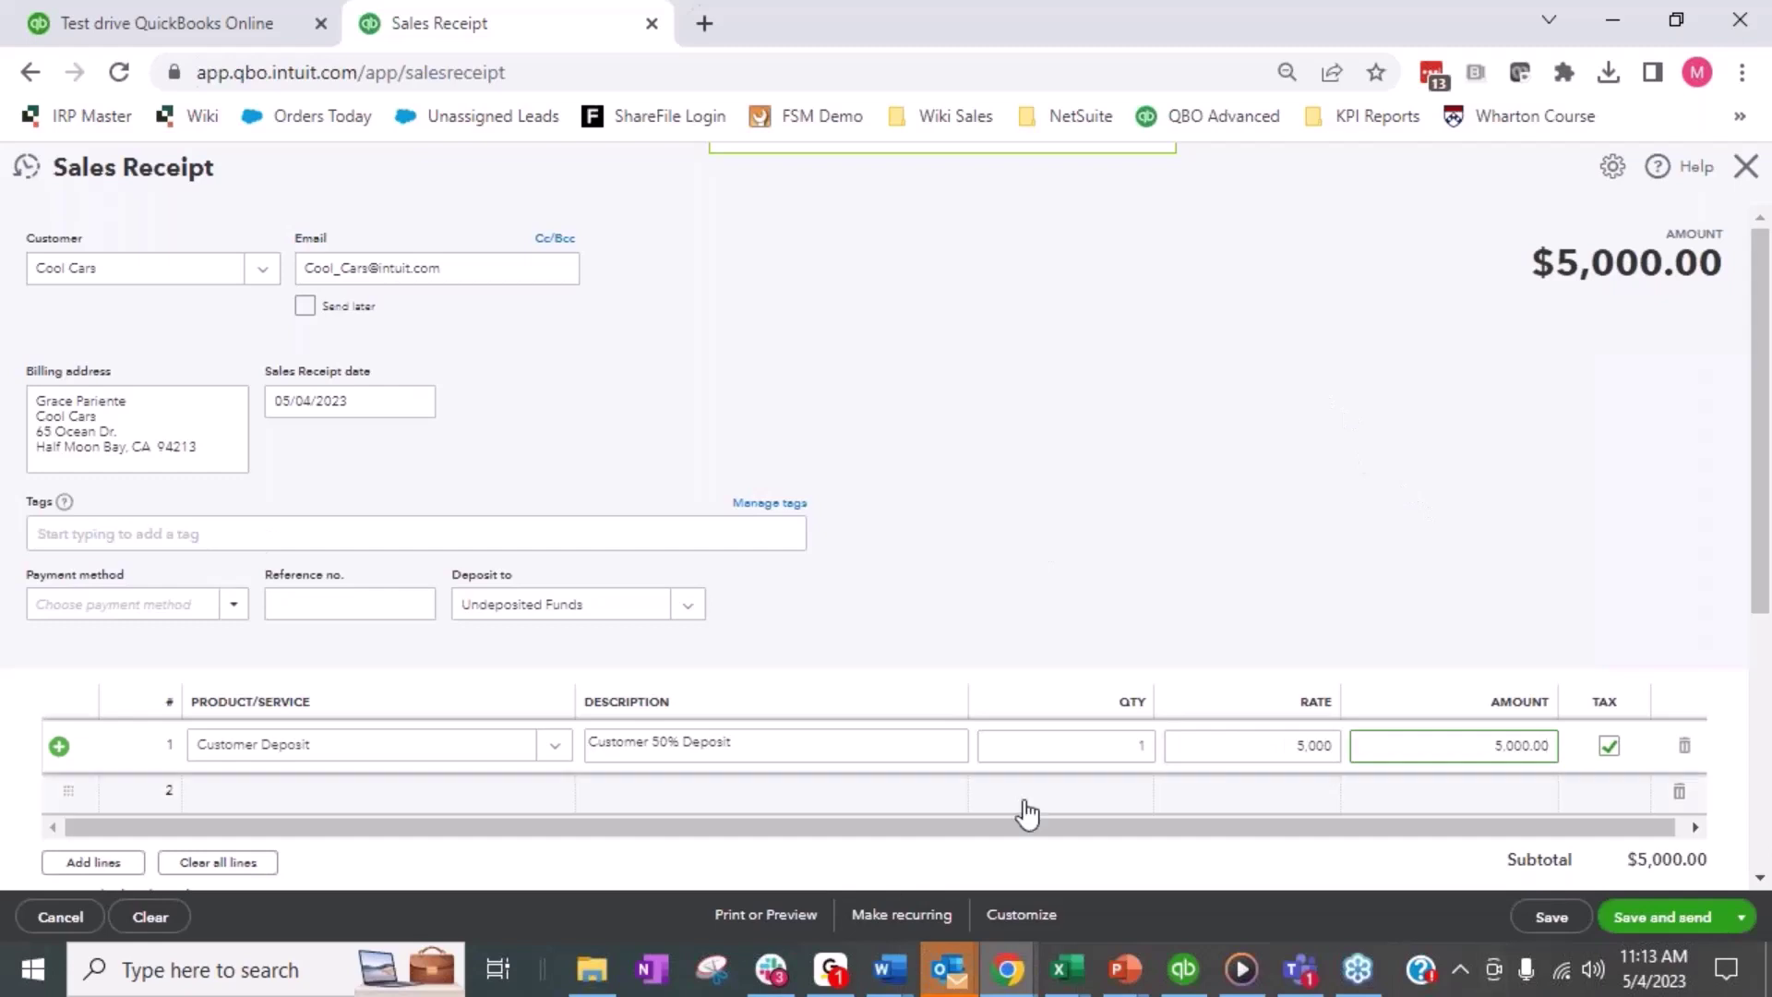
click(1567, 923)
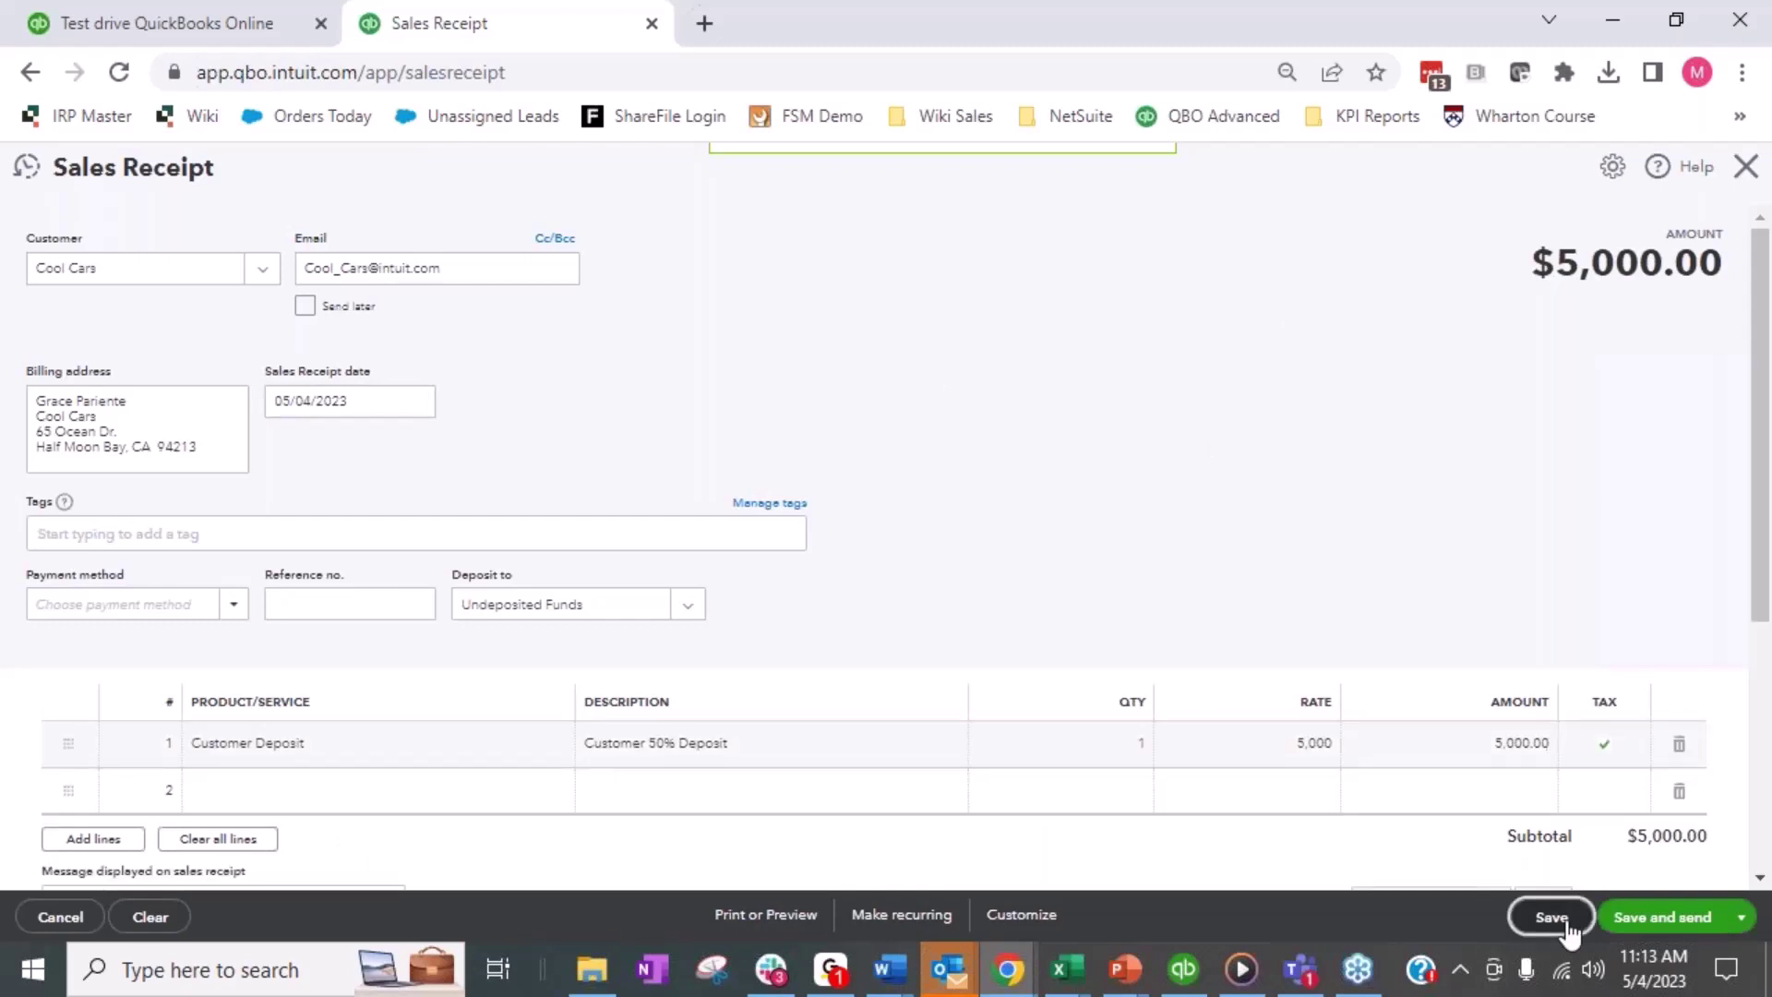
click(1746, 166)
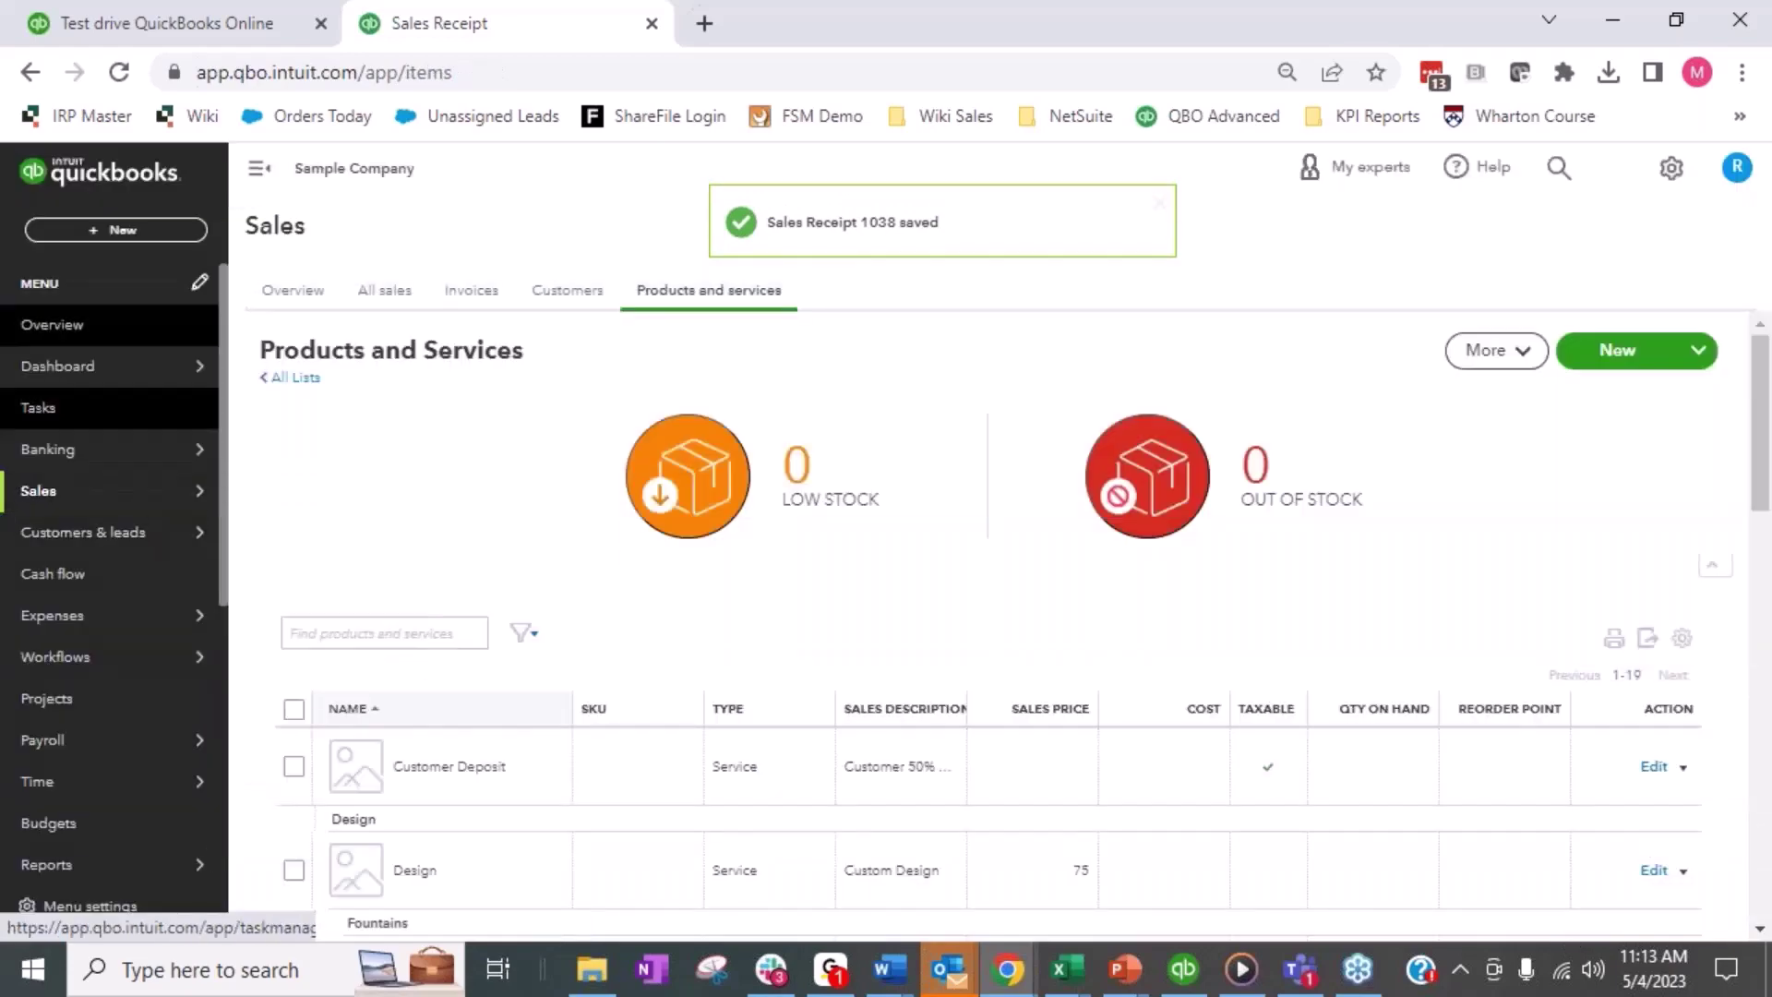
Step: Start a new estimate for the customer Bill's Windsurf Shop
click(118, 229)
click(85, 425)
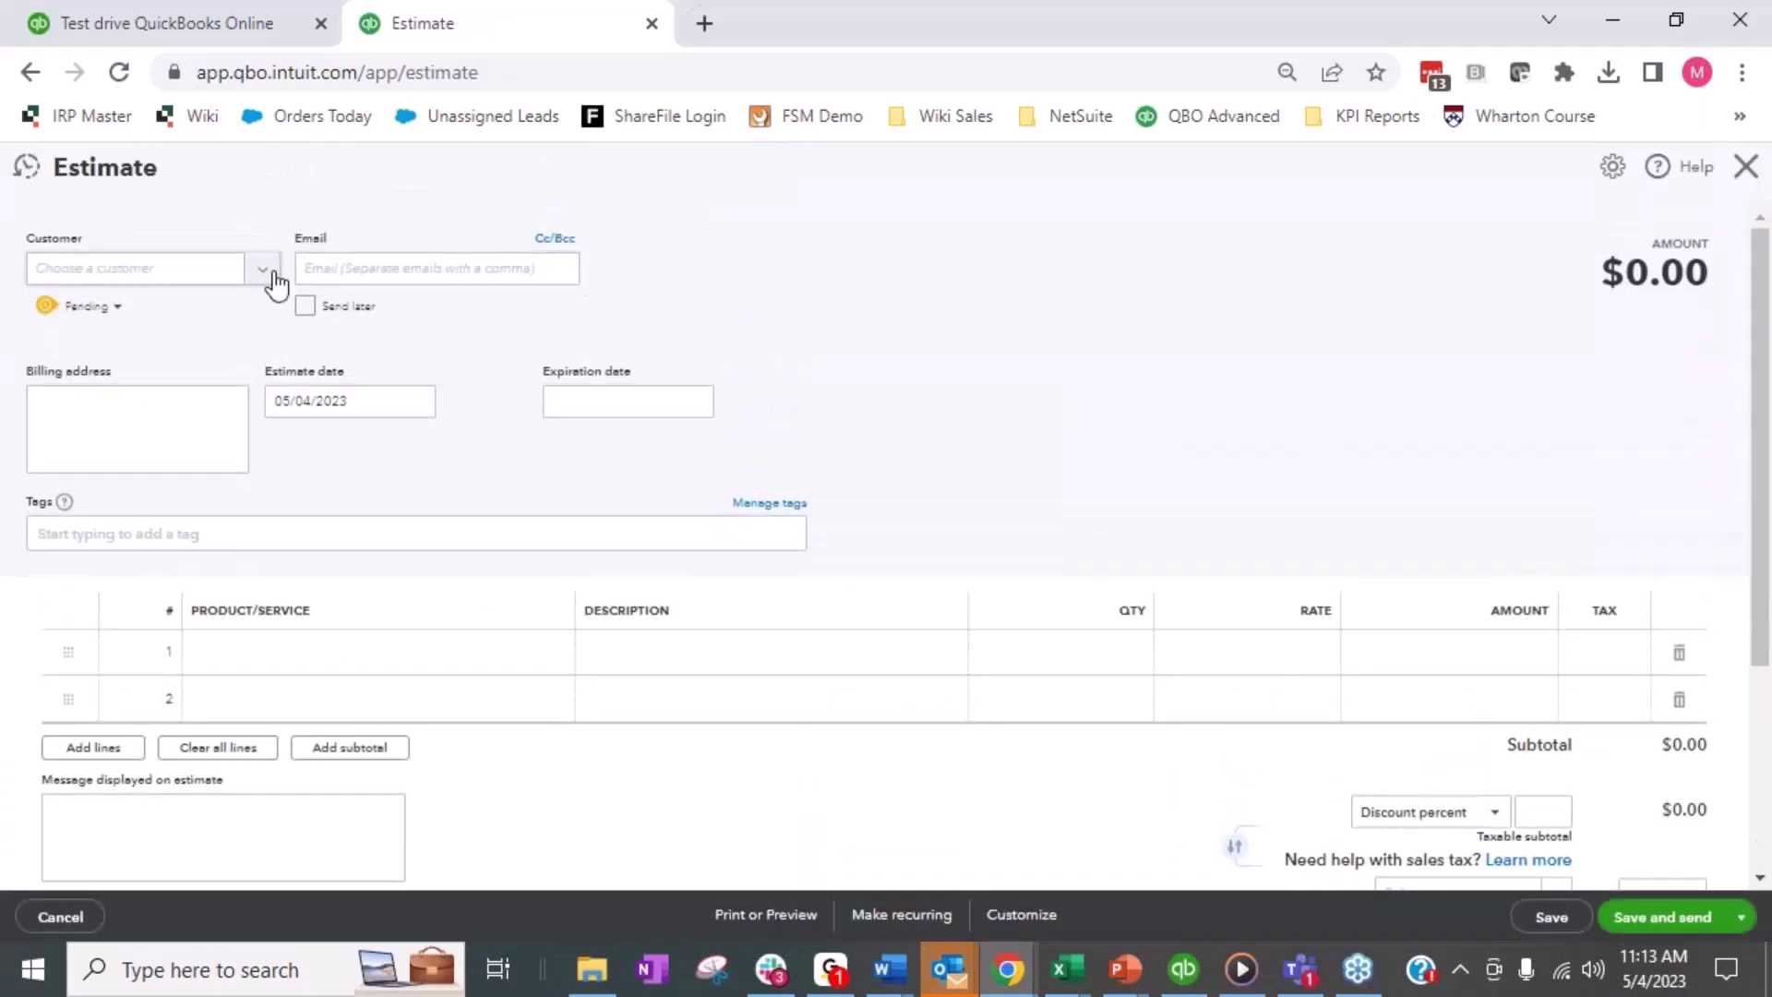
click(277, 284)
click(203, 407)
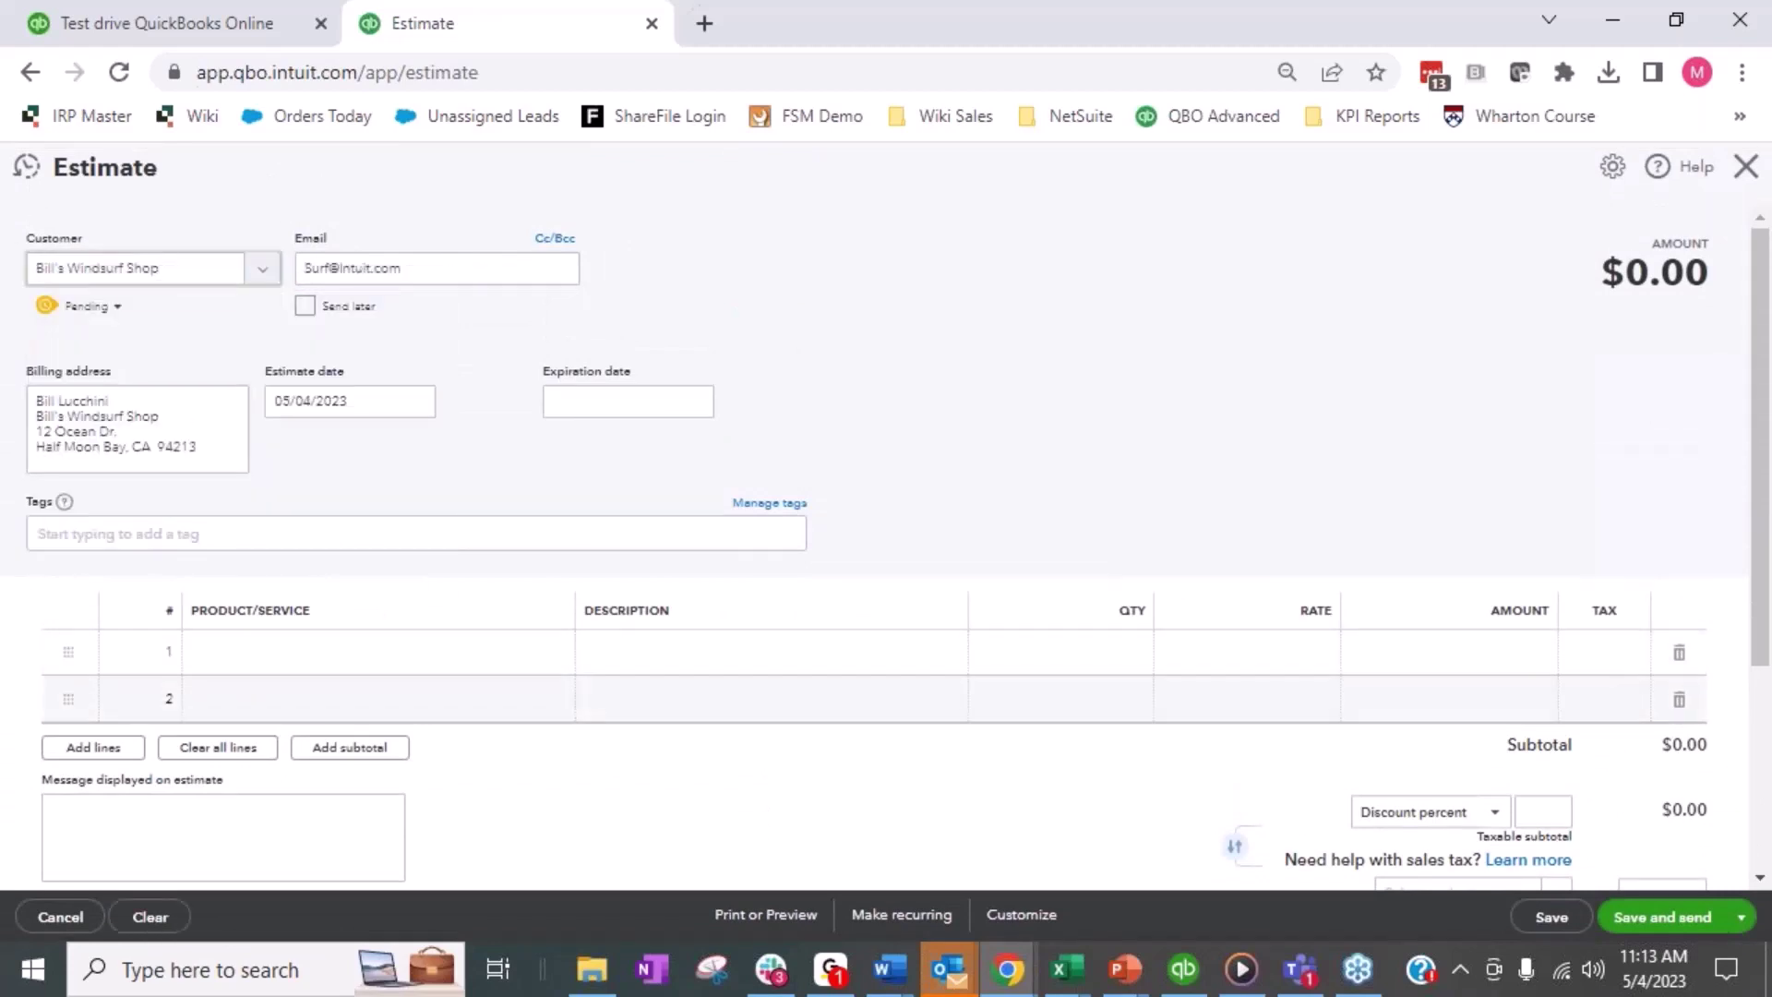
Step: Add the Design service as the estimate's first line with a rate of 2,500
click(558, 652)
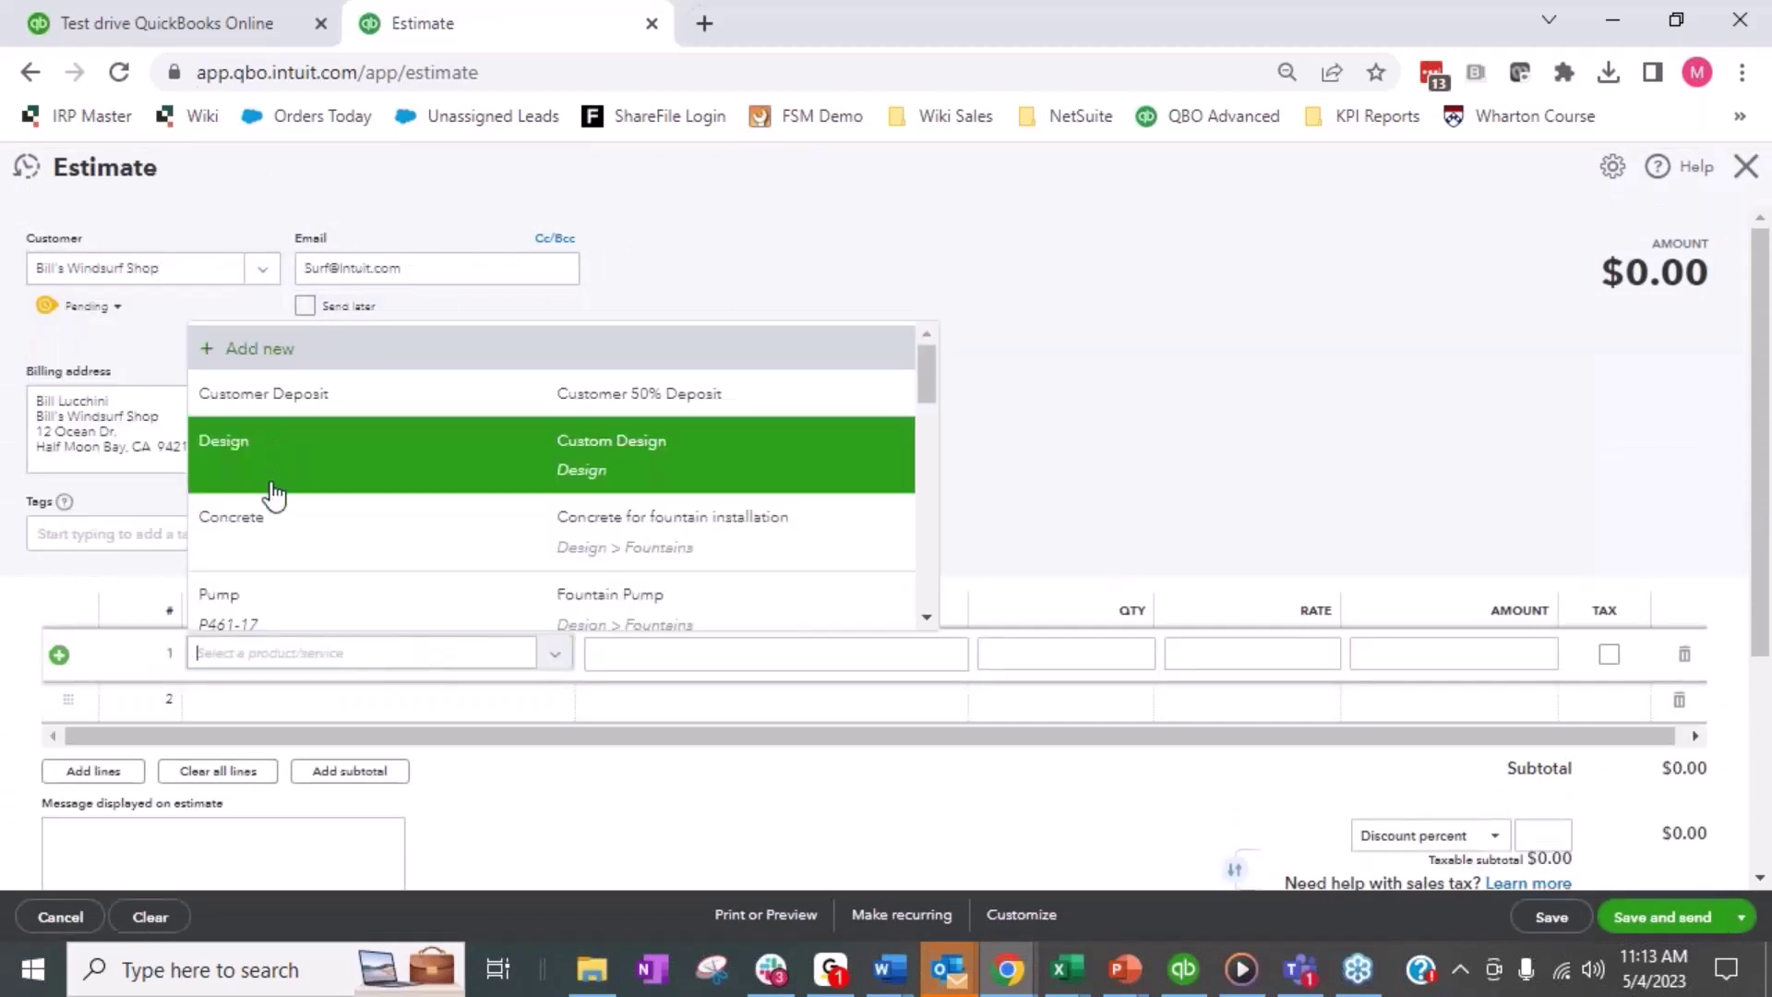
click(274, 496)
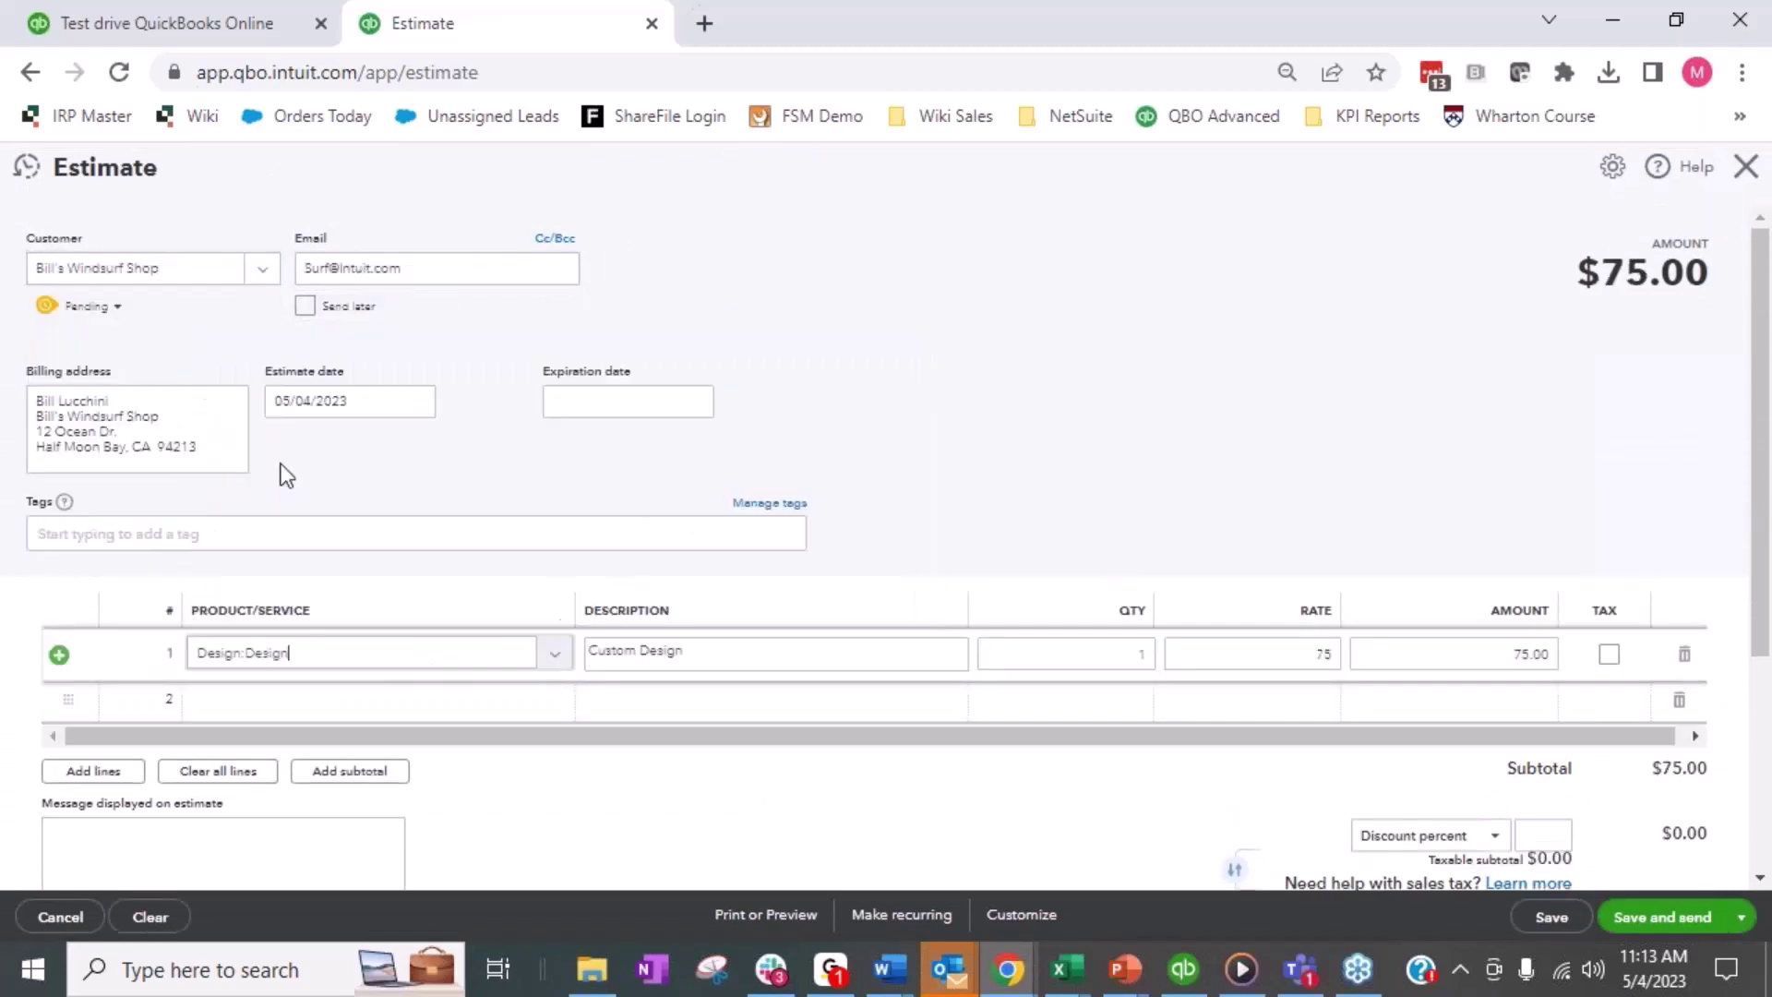
click(1473, 658)
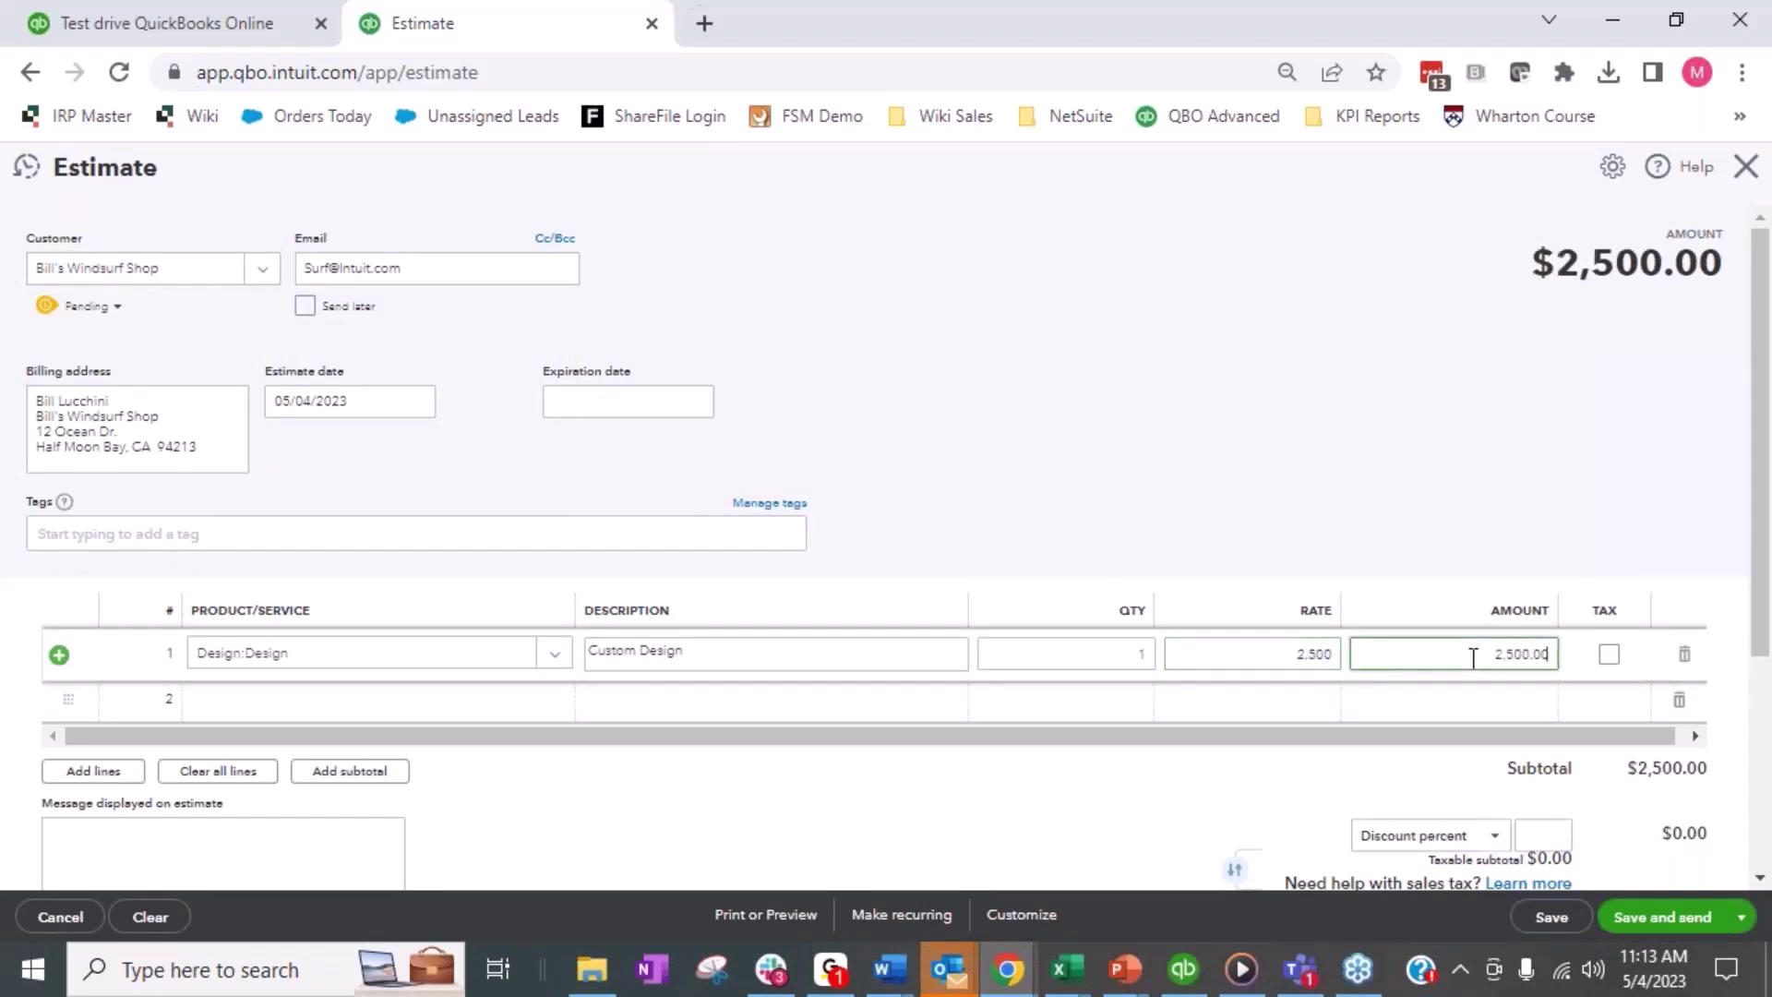
key(Tab)
key(Tab)
key(Tab)
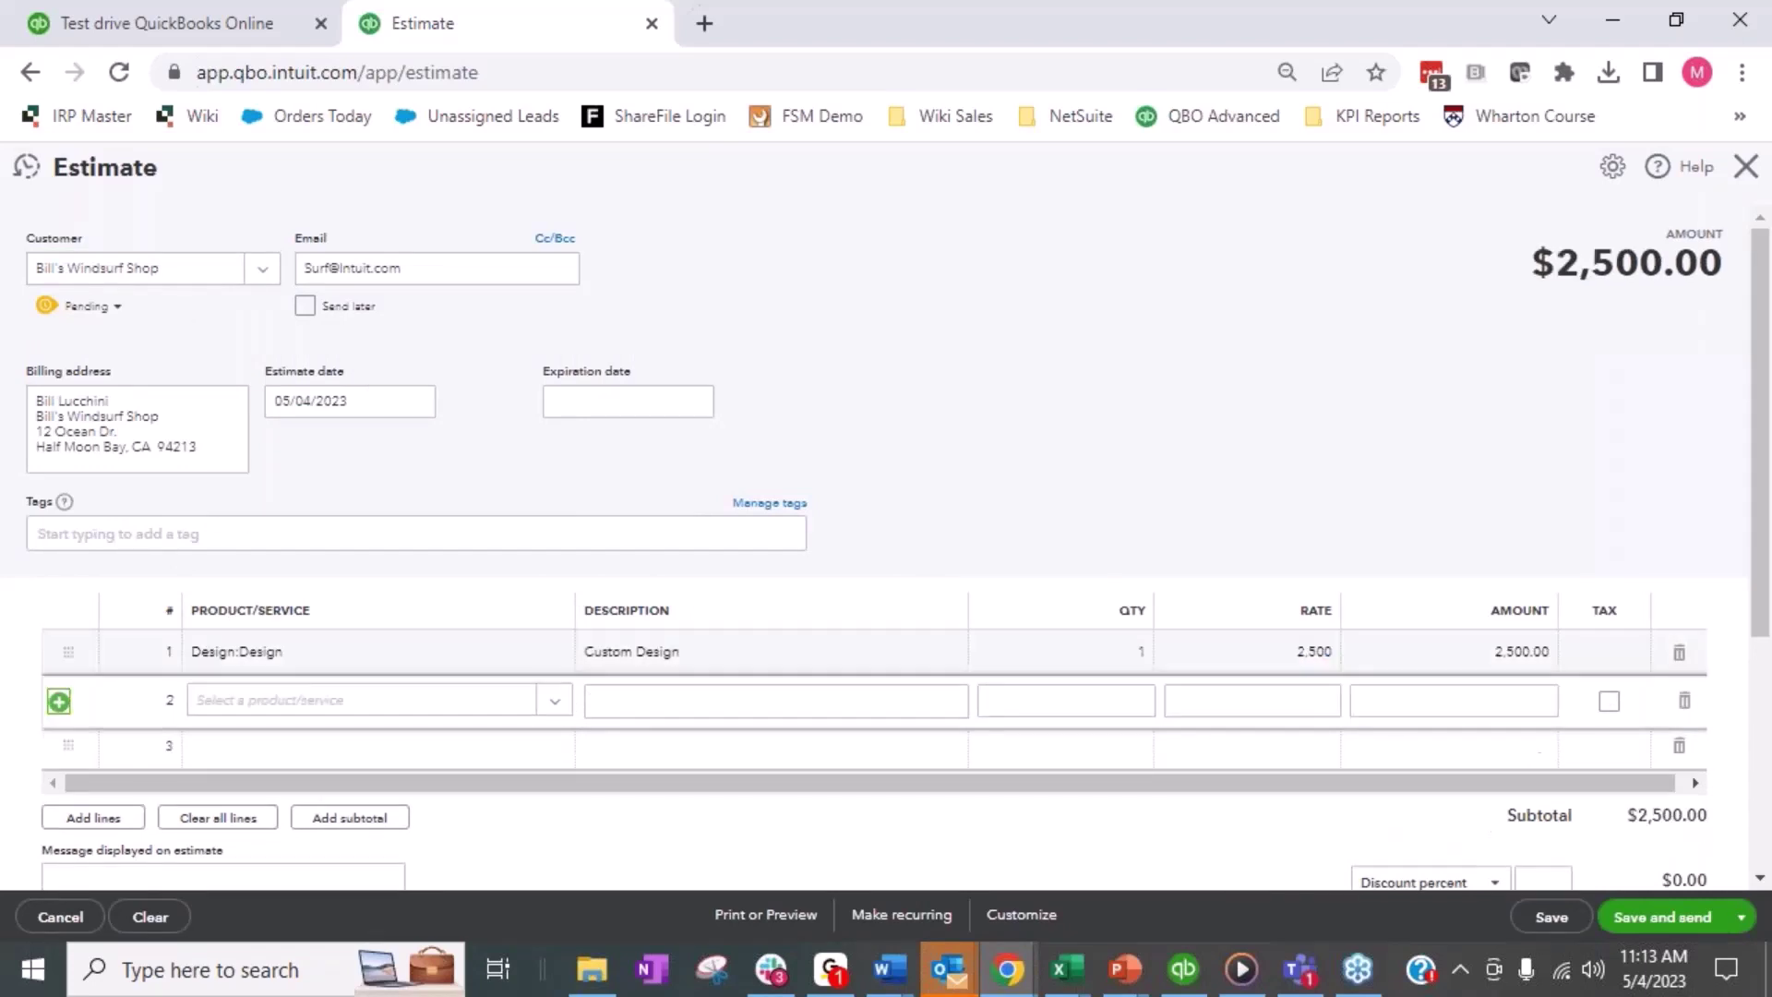
Step: Add a Customer Deposit line with a rate of -1,250 as the estimate's second line
text(Custom)
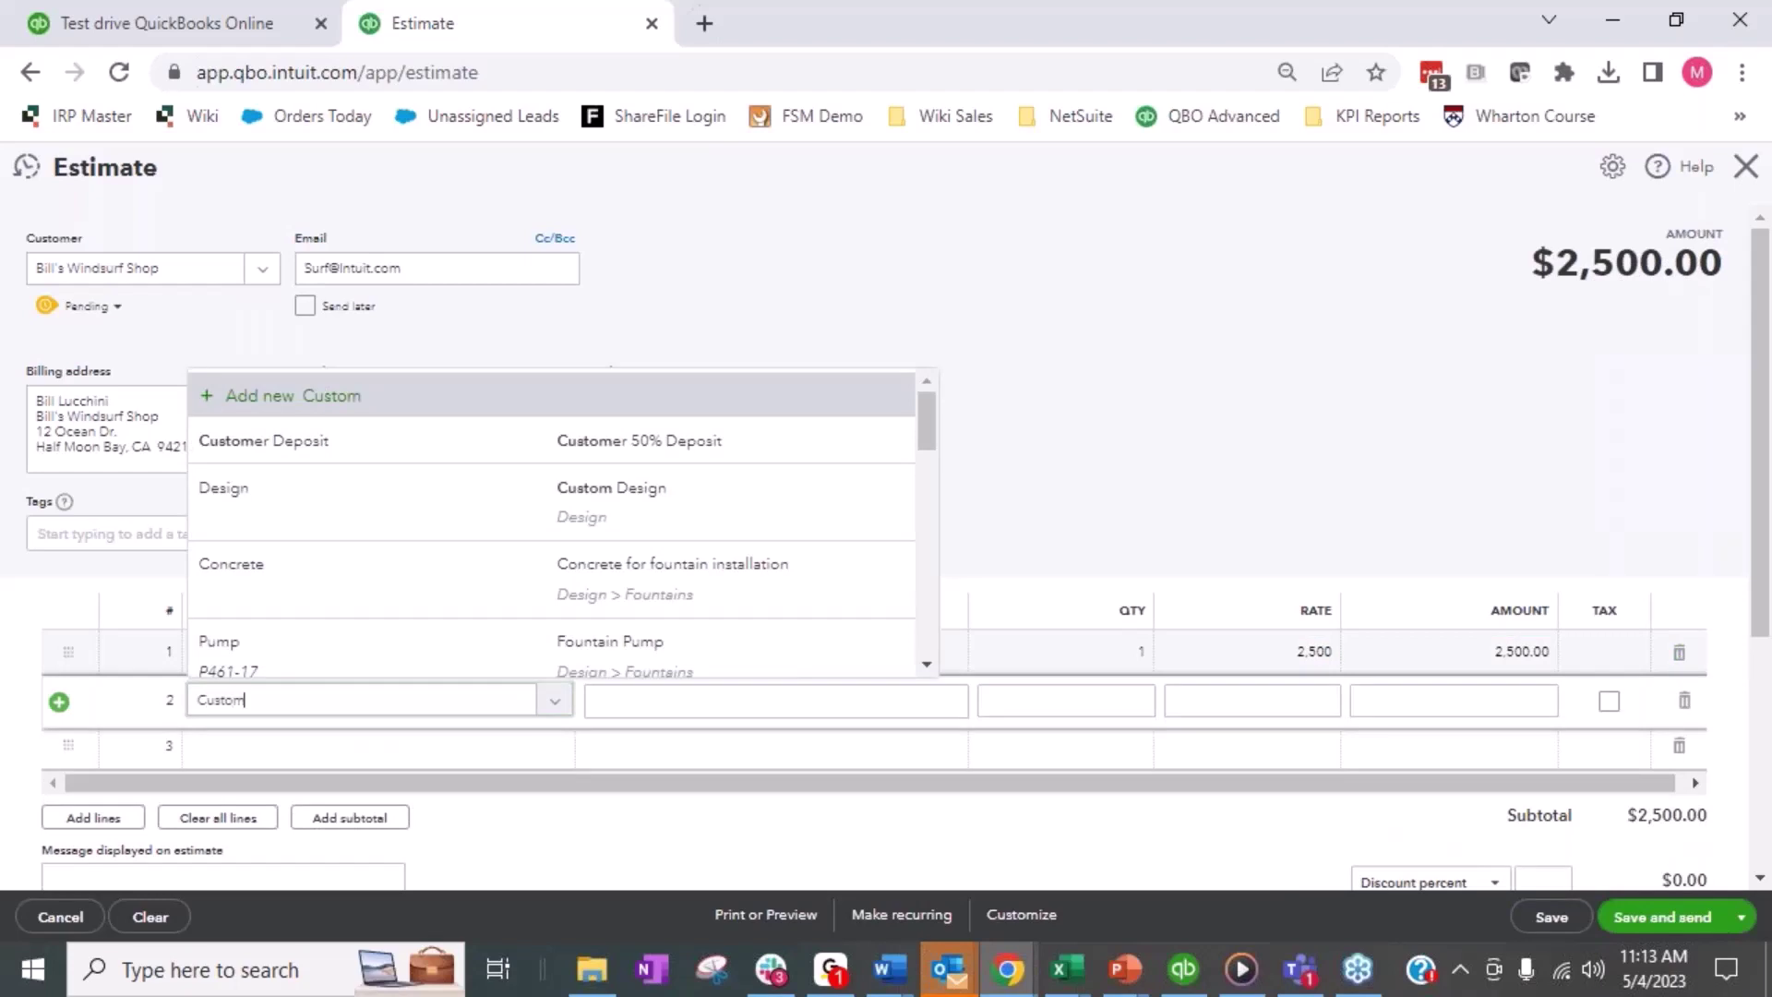
click(238, 574)
key(Tab)
key(Tab)
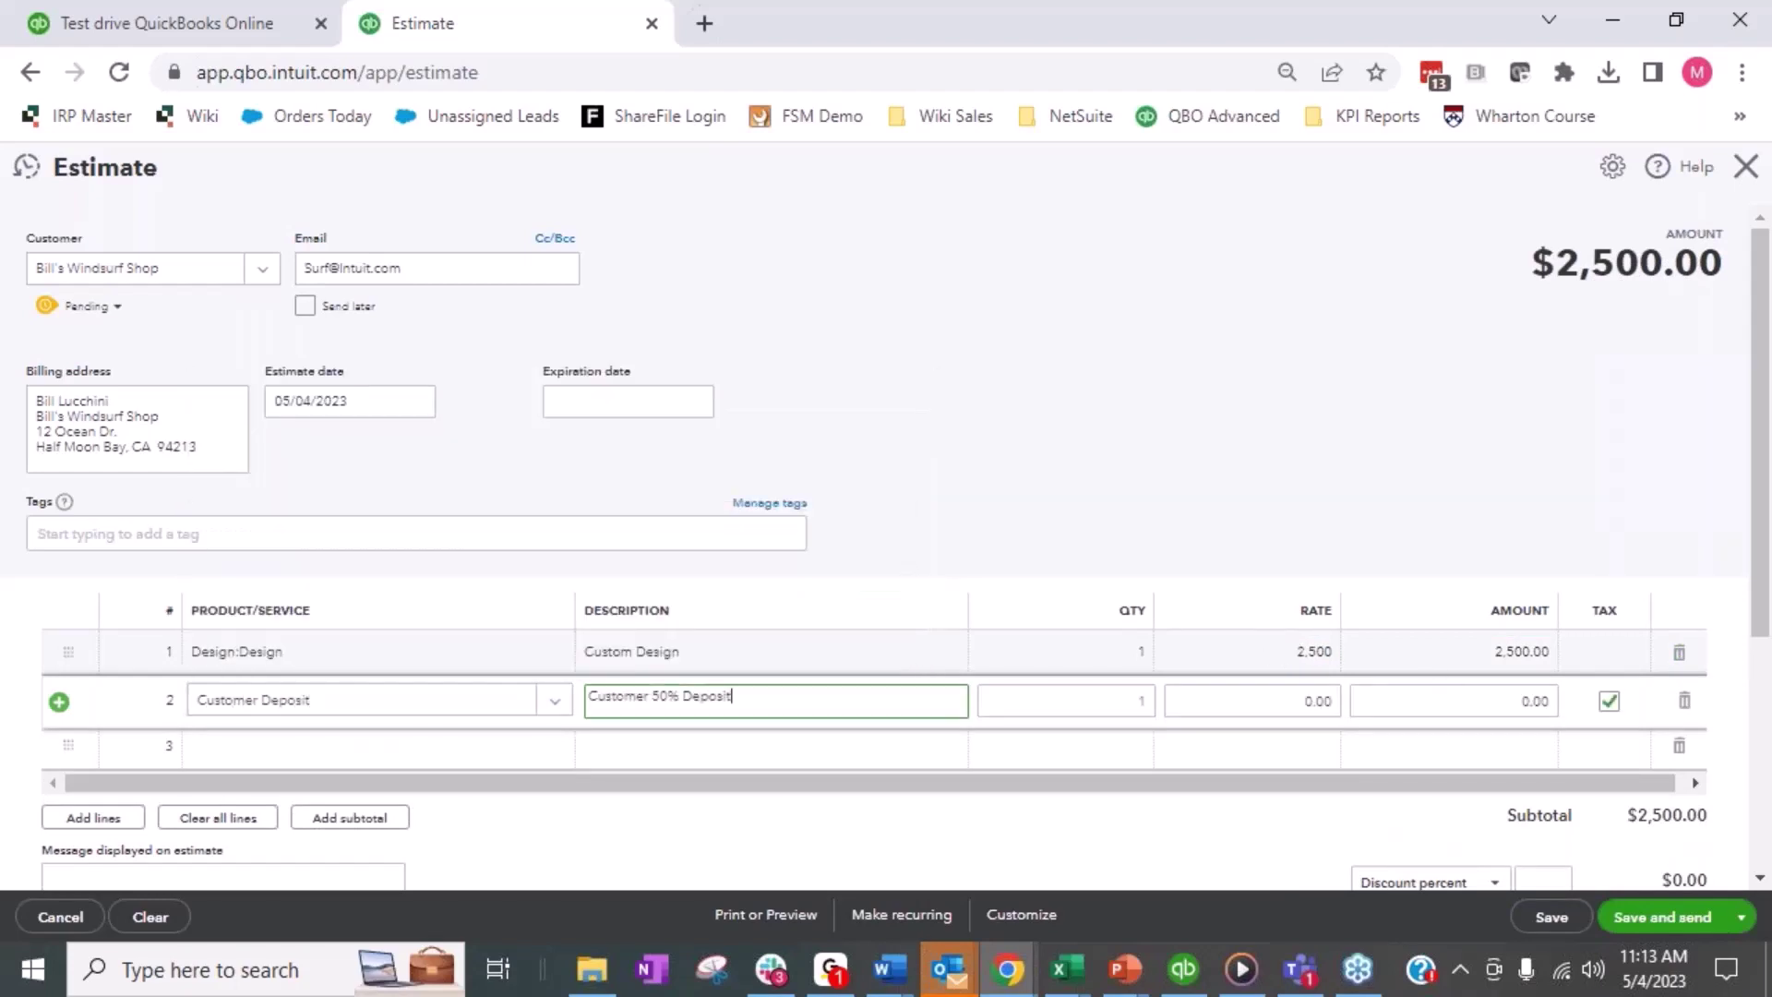
key(Tab)
key(BackSpace)
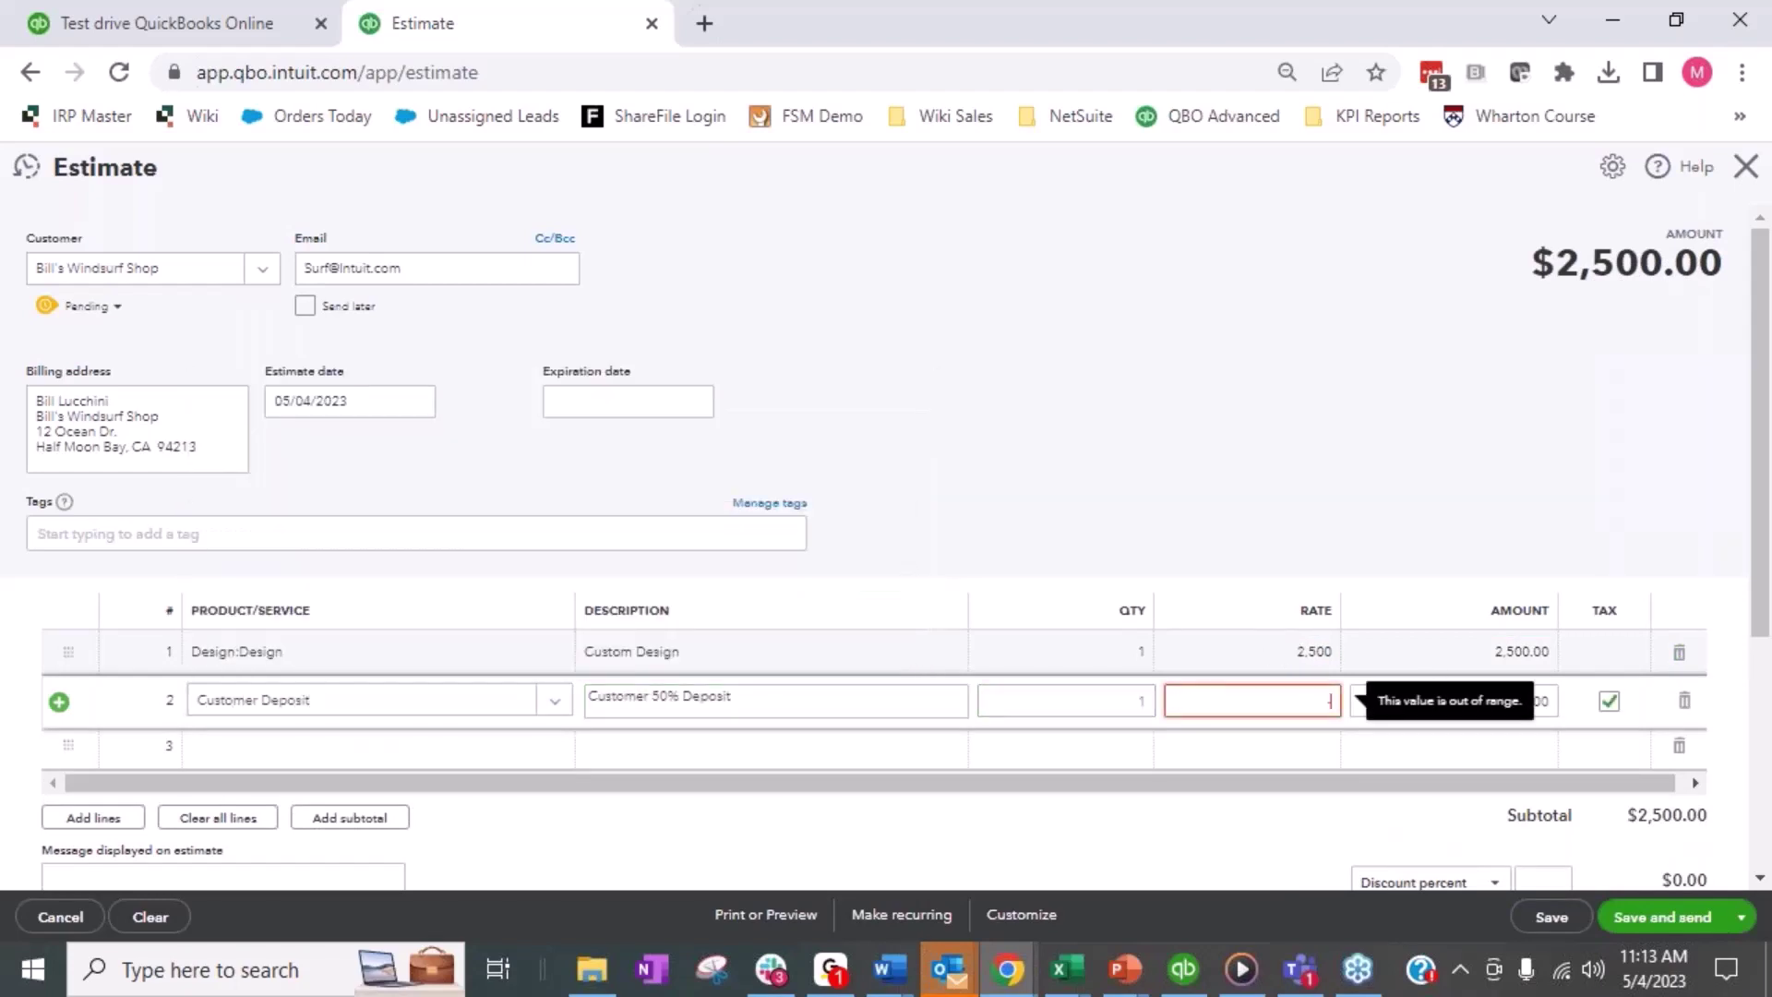
text(-1,250)
key(Tab)
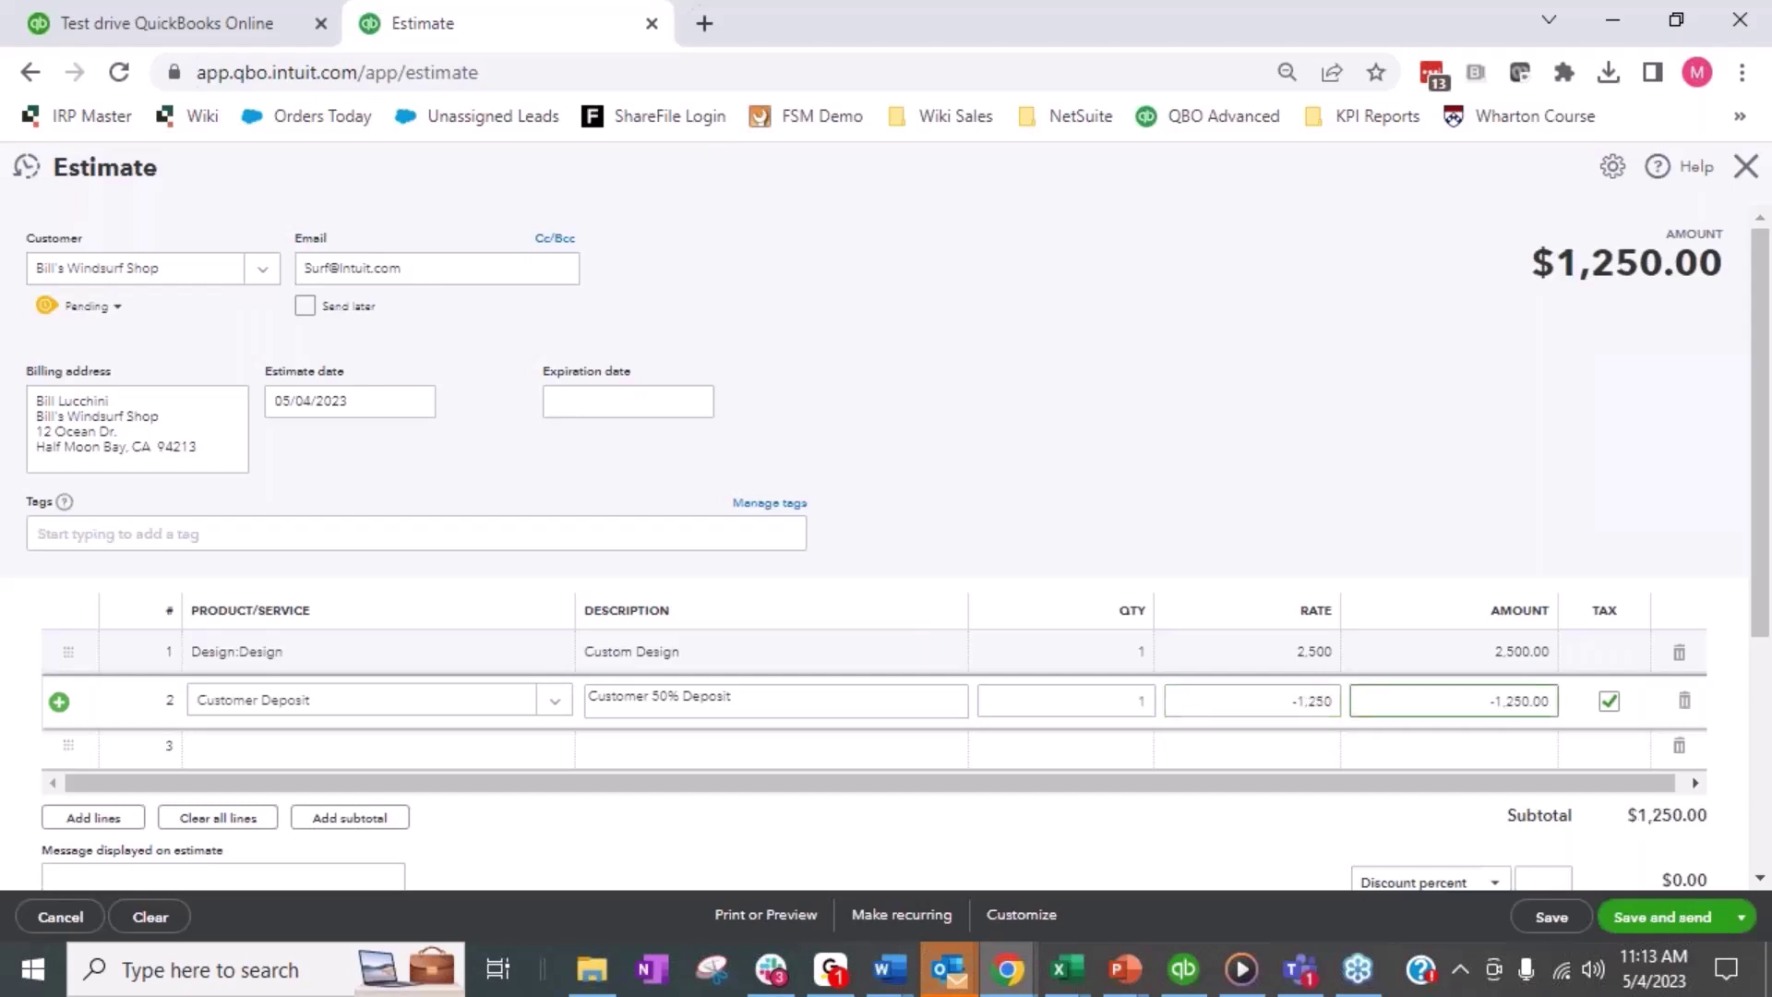
Step: Make the estimate's Customer Deposit line non-taxable, and save and close the estimate
click(1609, 702)
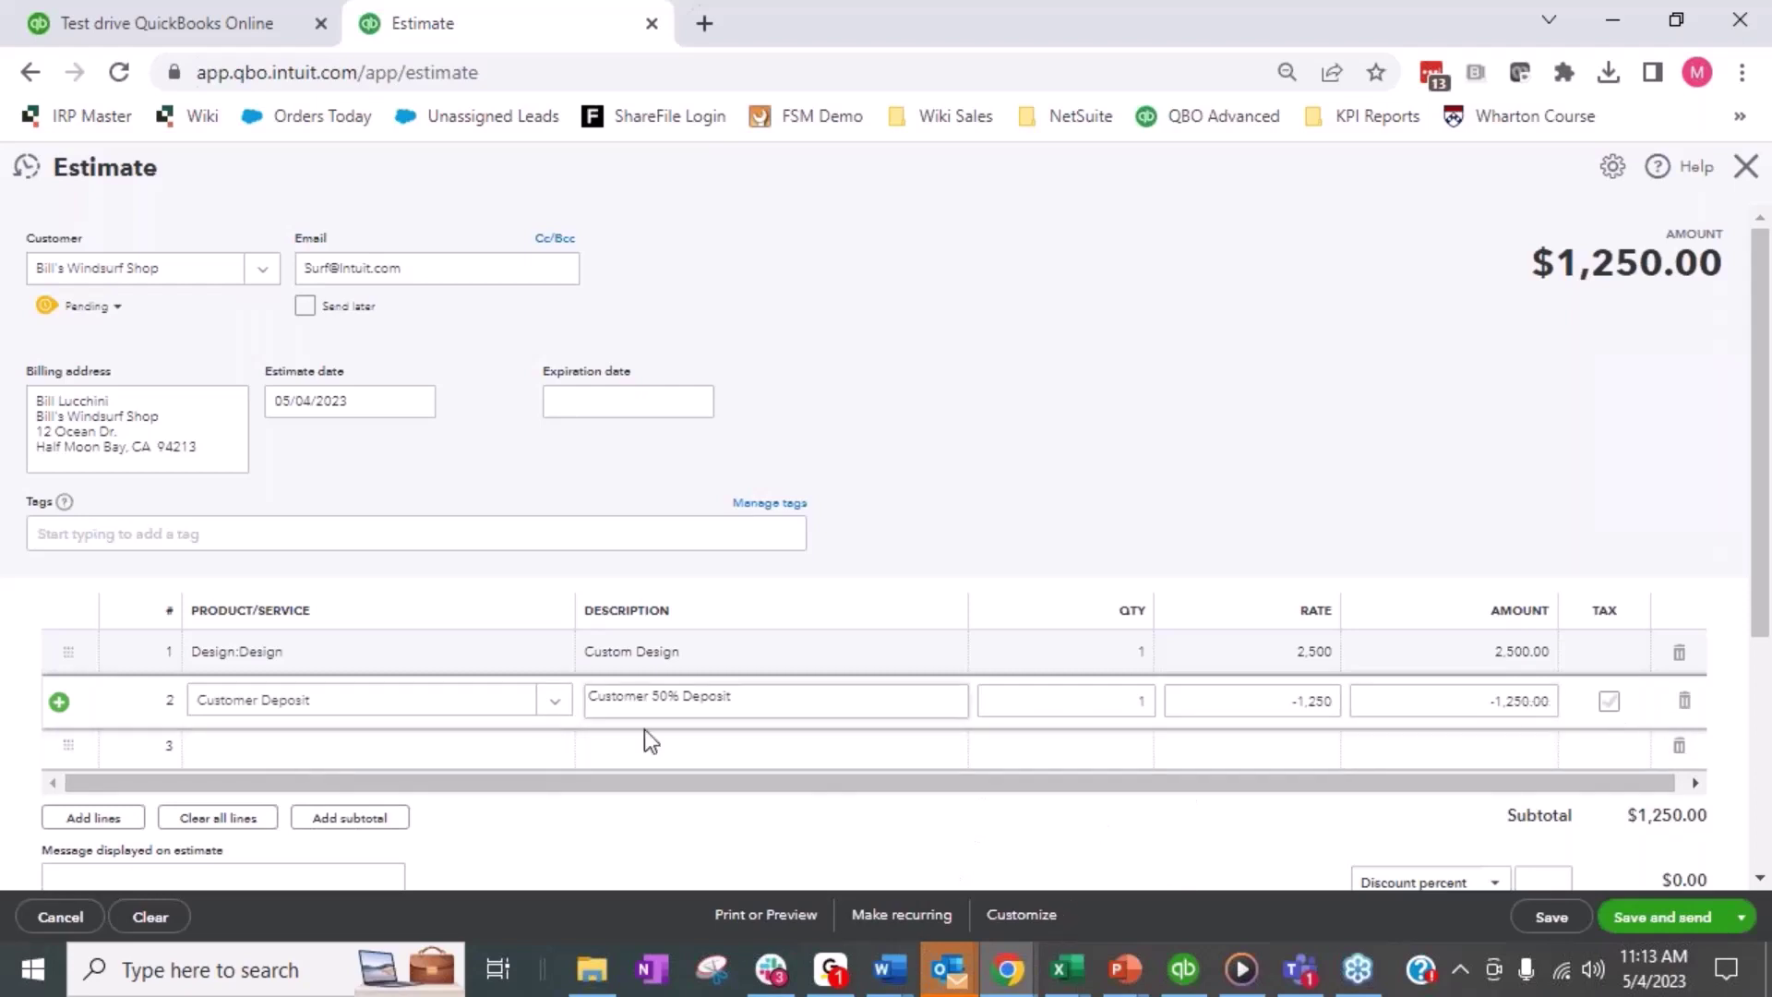
click(1570, 922)
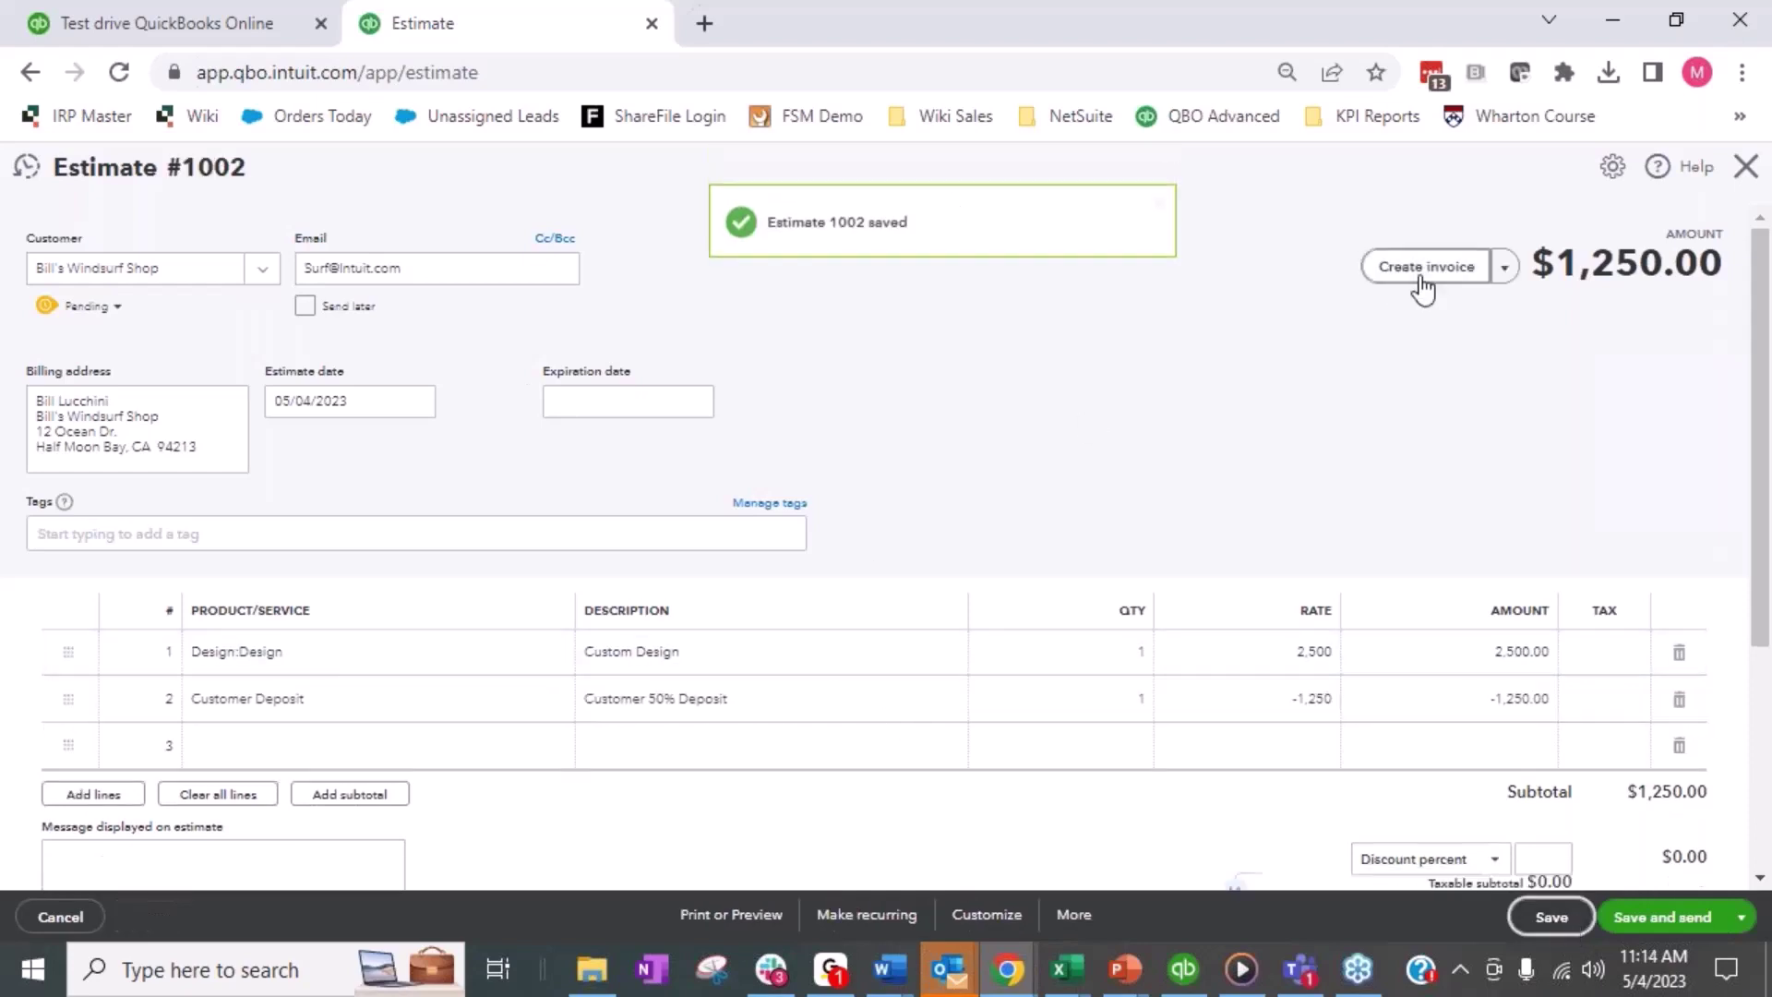
click(1751, 168)
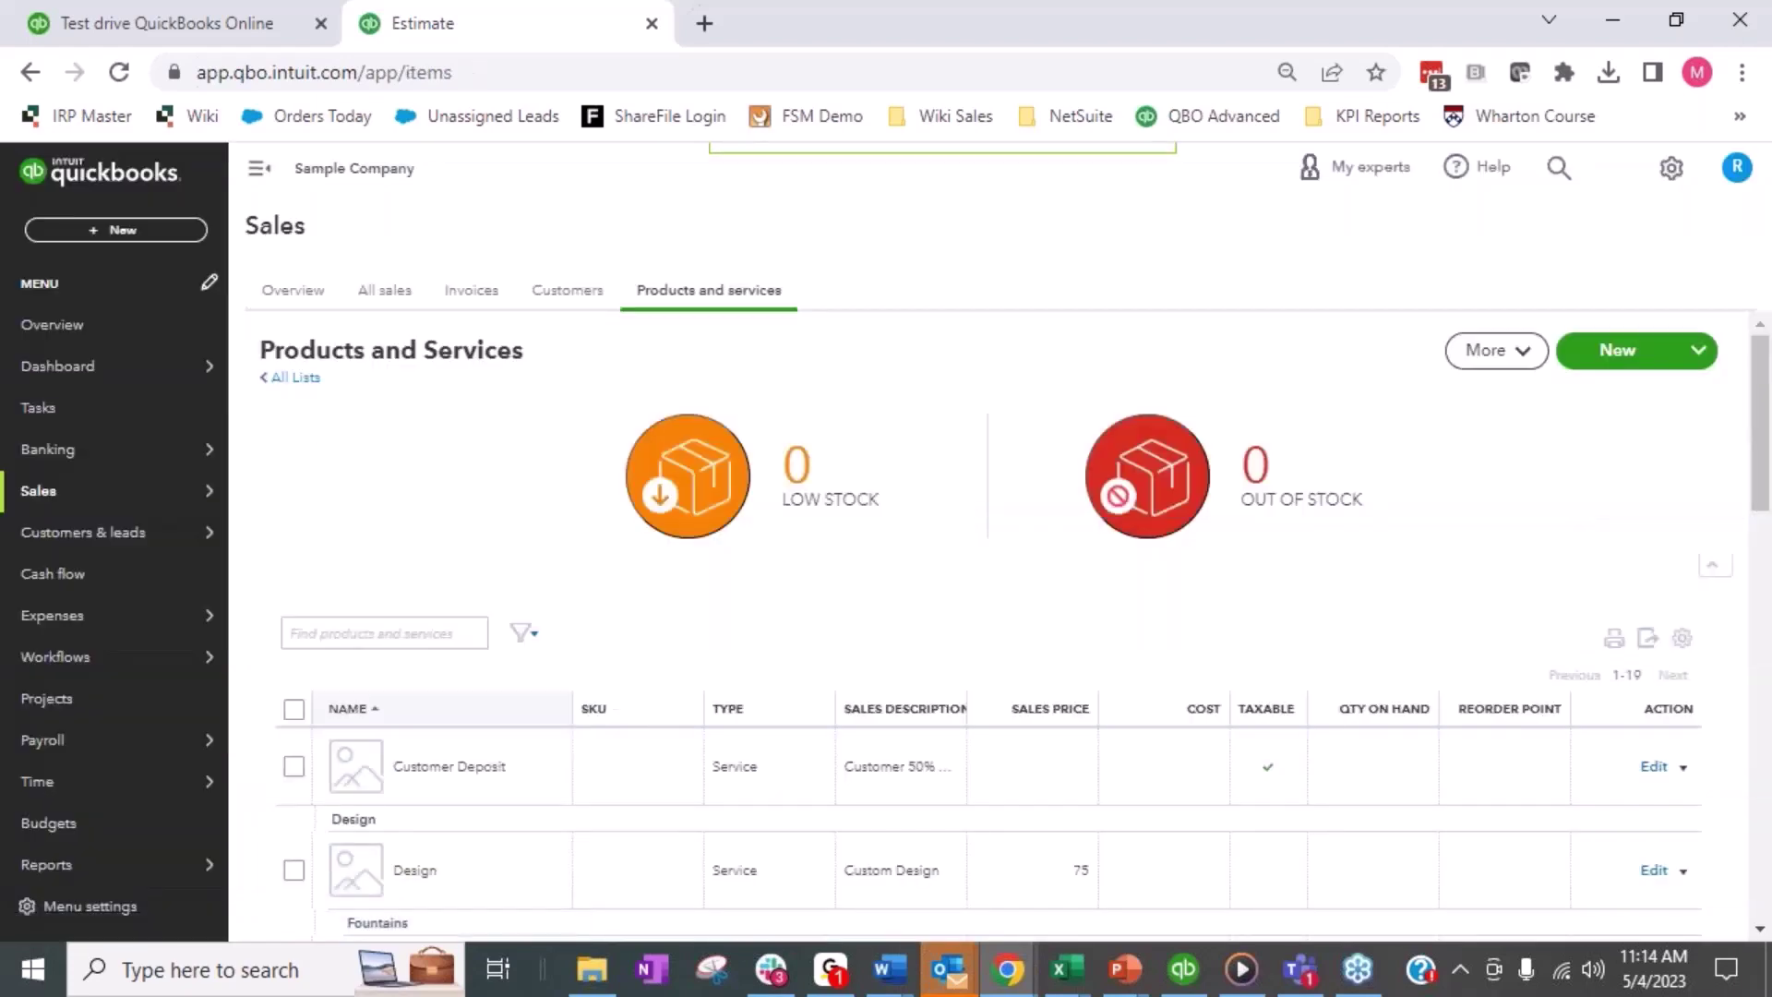
Step: Start a new invoice for the customer Bill's Windsurf Shop
click(143, 232)
click(57, 351)
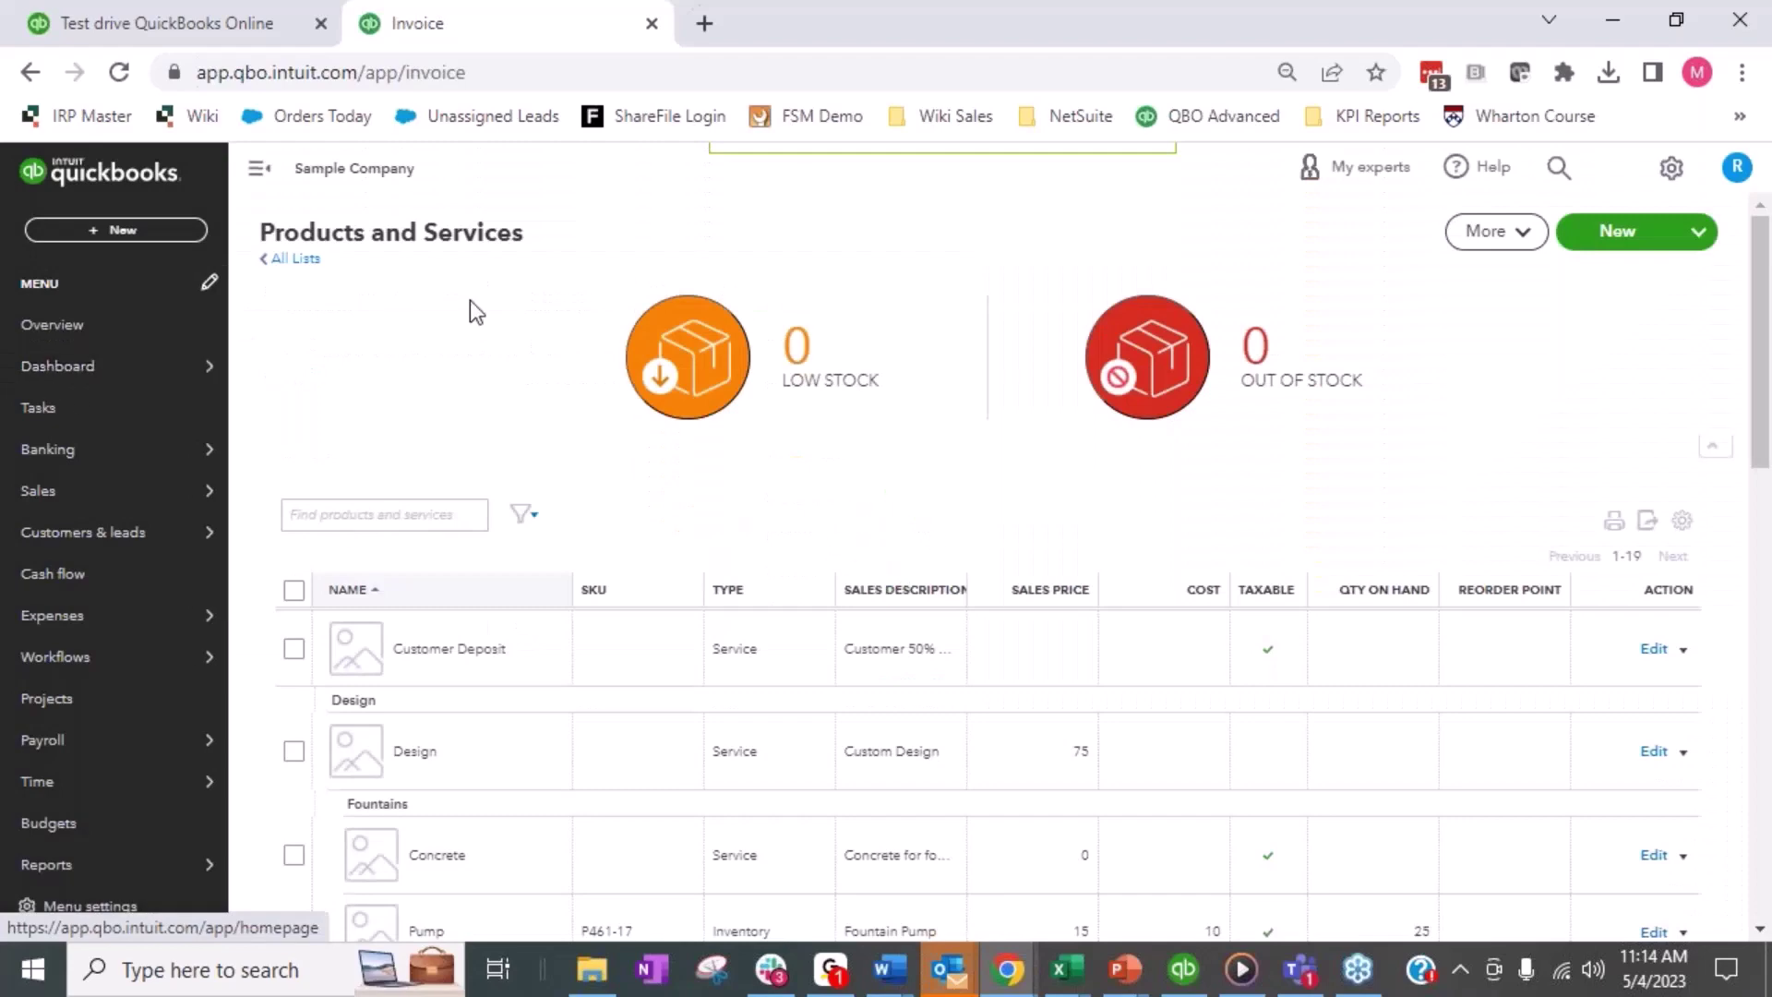
click(264, 270)
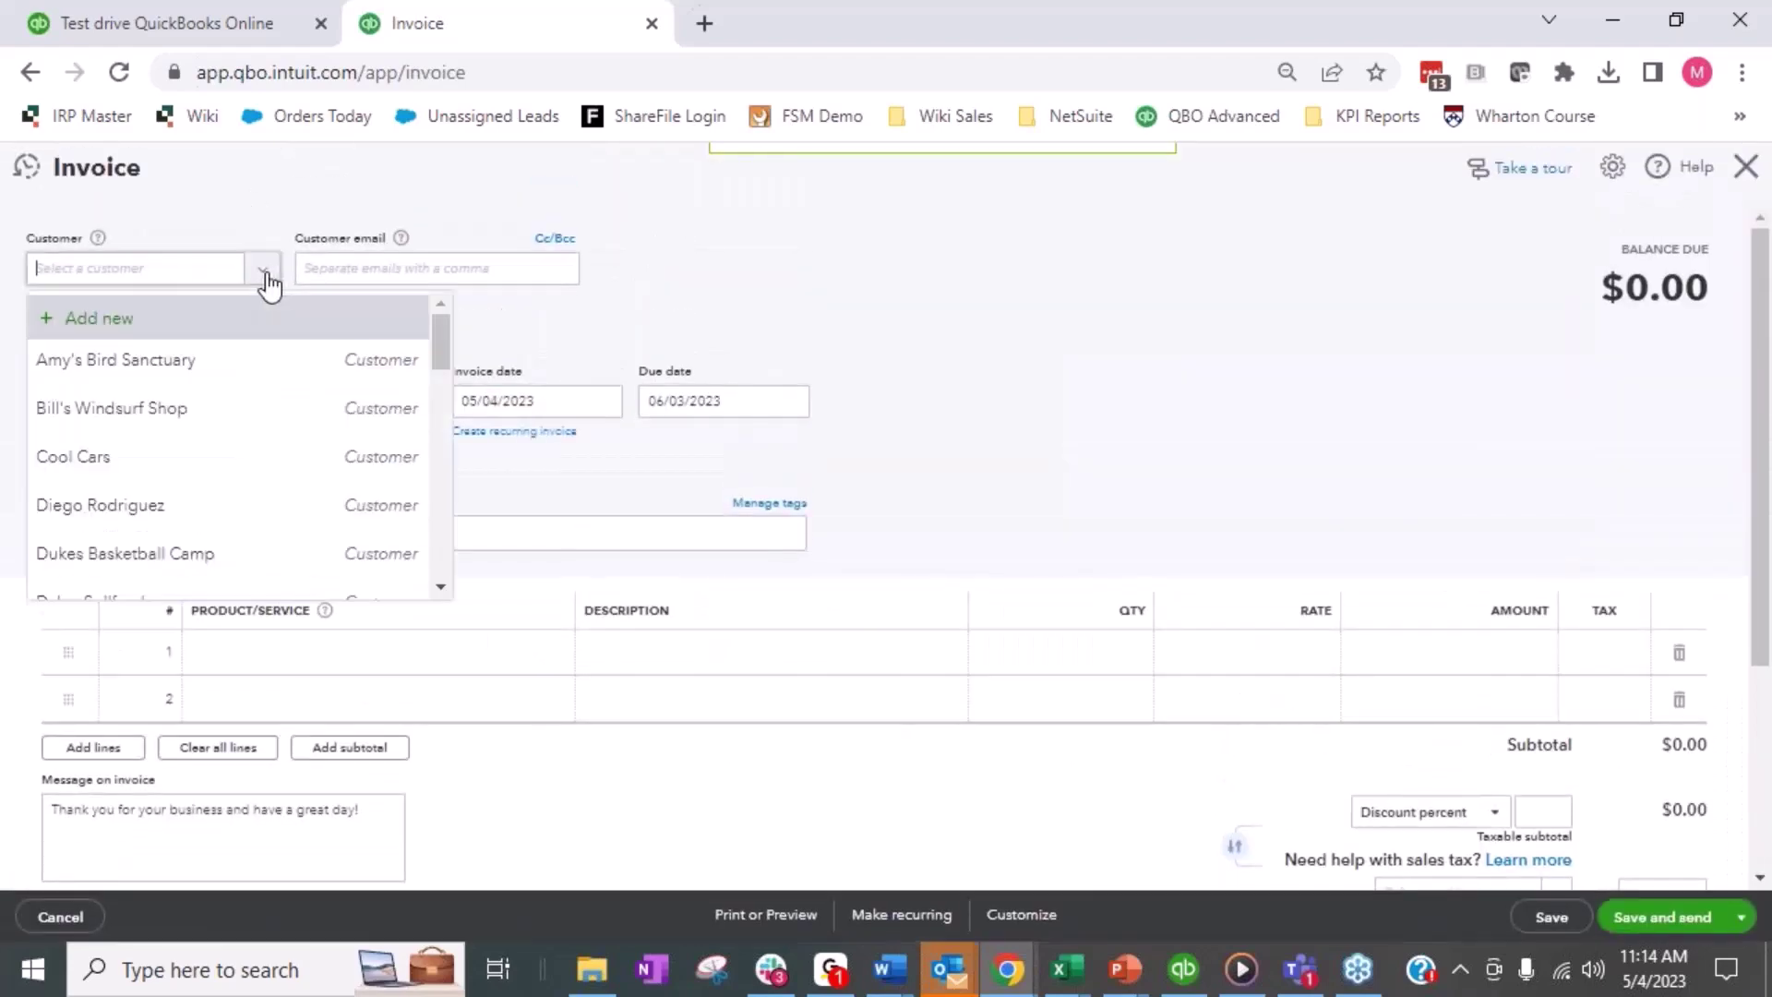
click(127, 427)
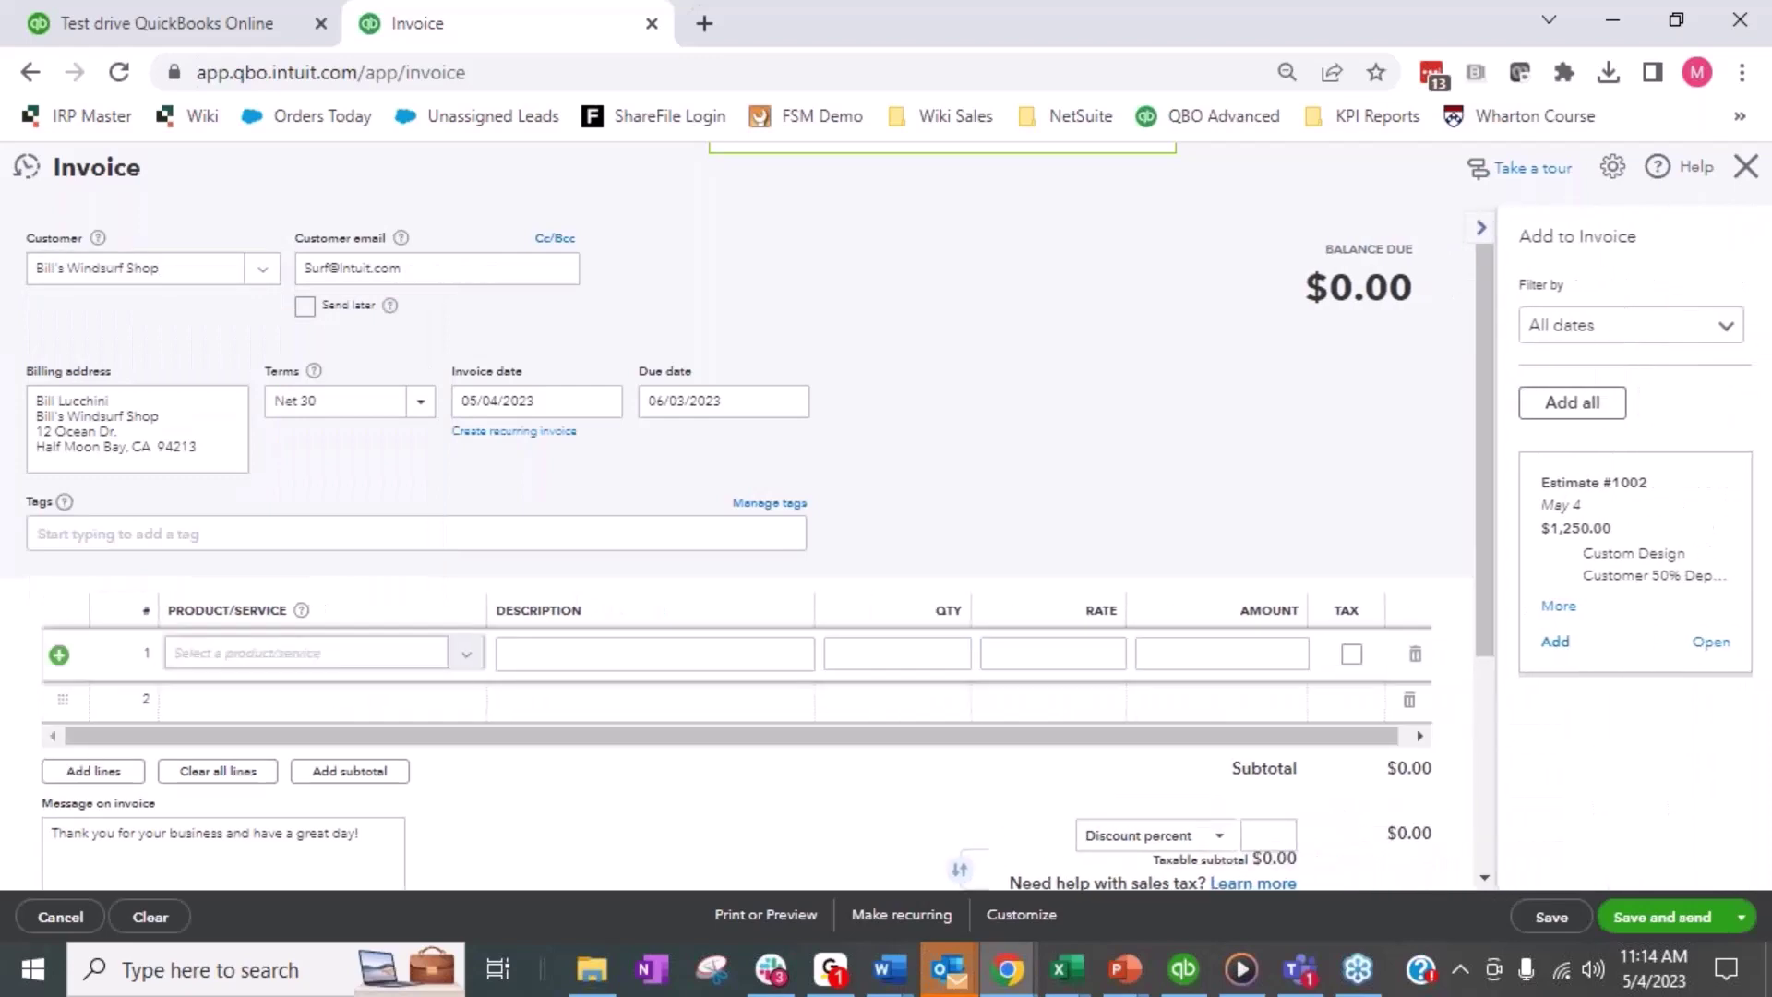
Step: Add a non-taxable Customer Deposit line with a rate of 1,250 to the invoice
click(345, 659)
text(custom)
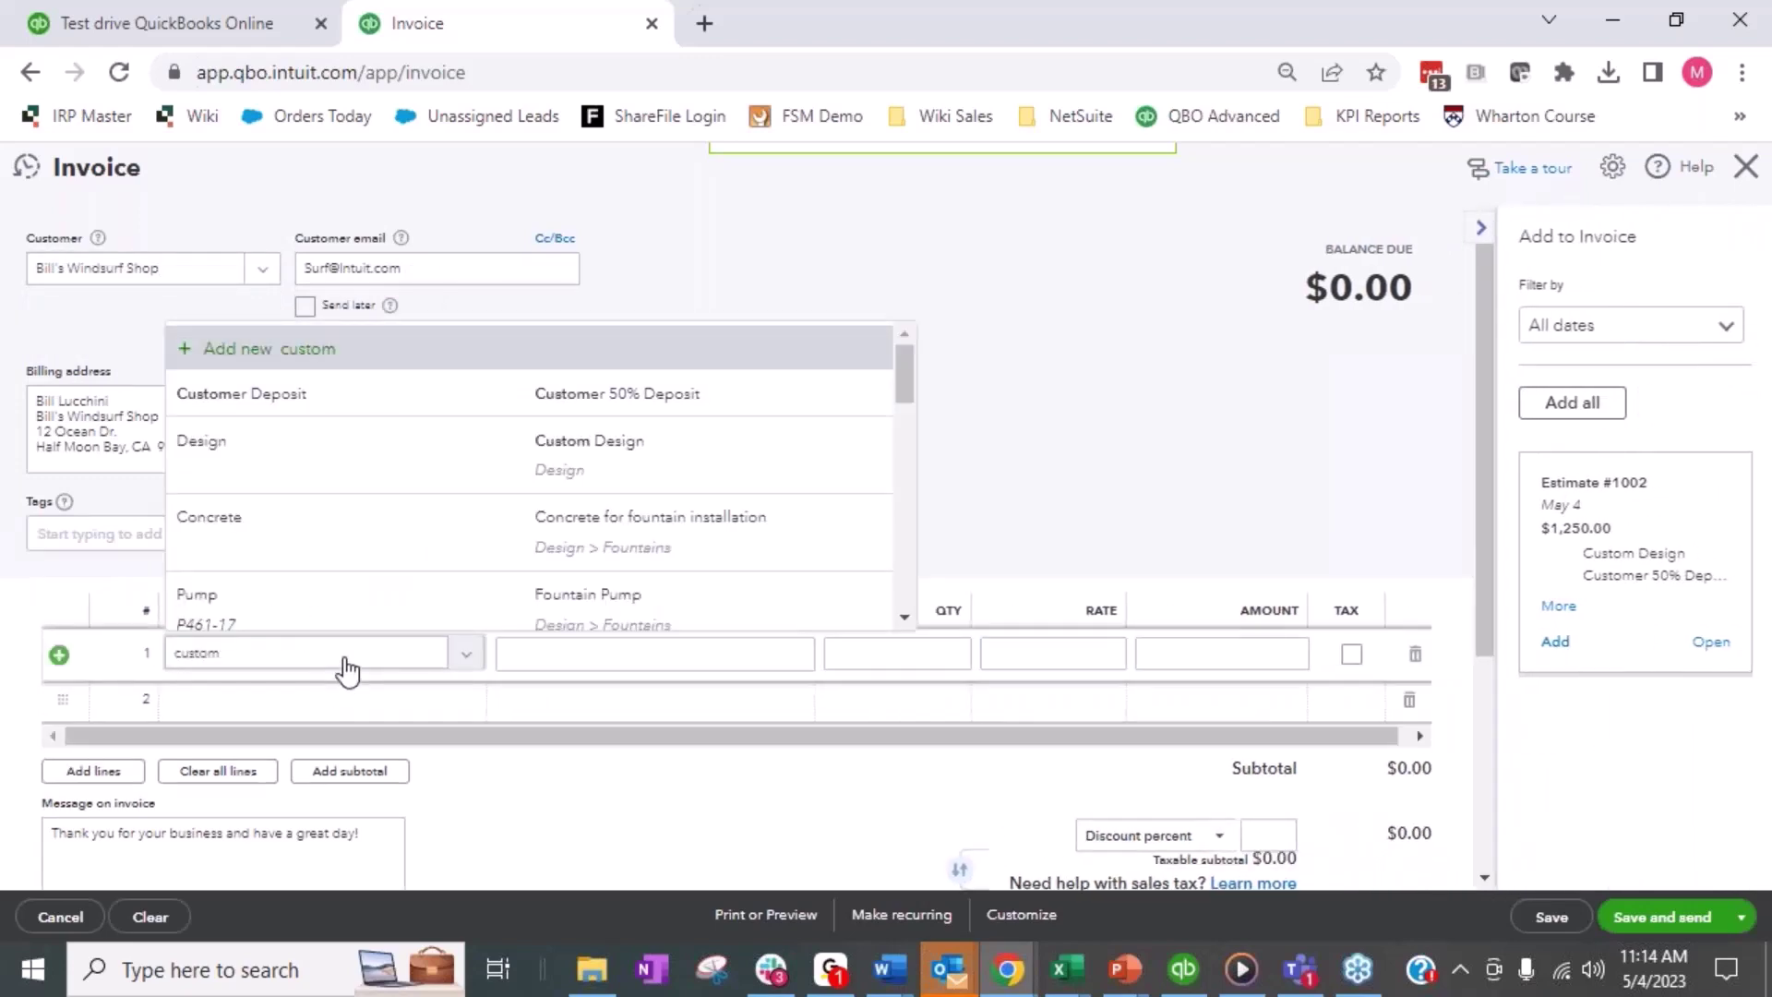
click(258, 540)
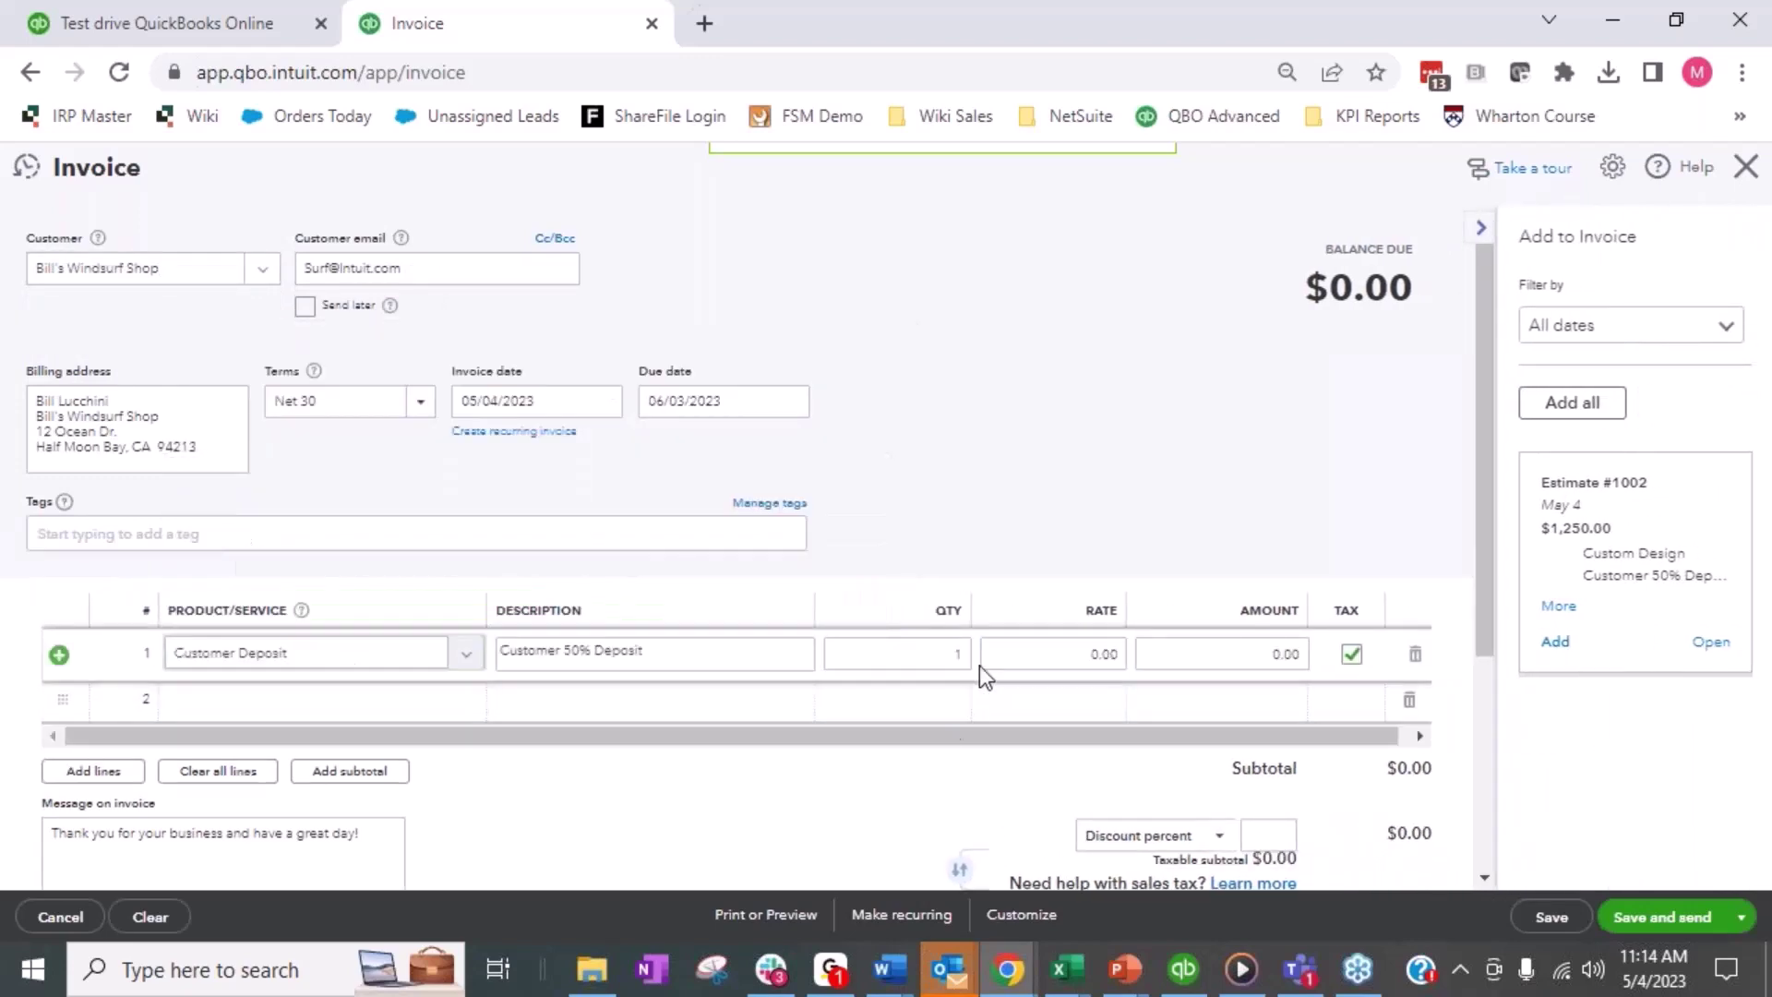
click(1015, 655)
text(1,)
text(250)
click(1212, 660)
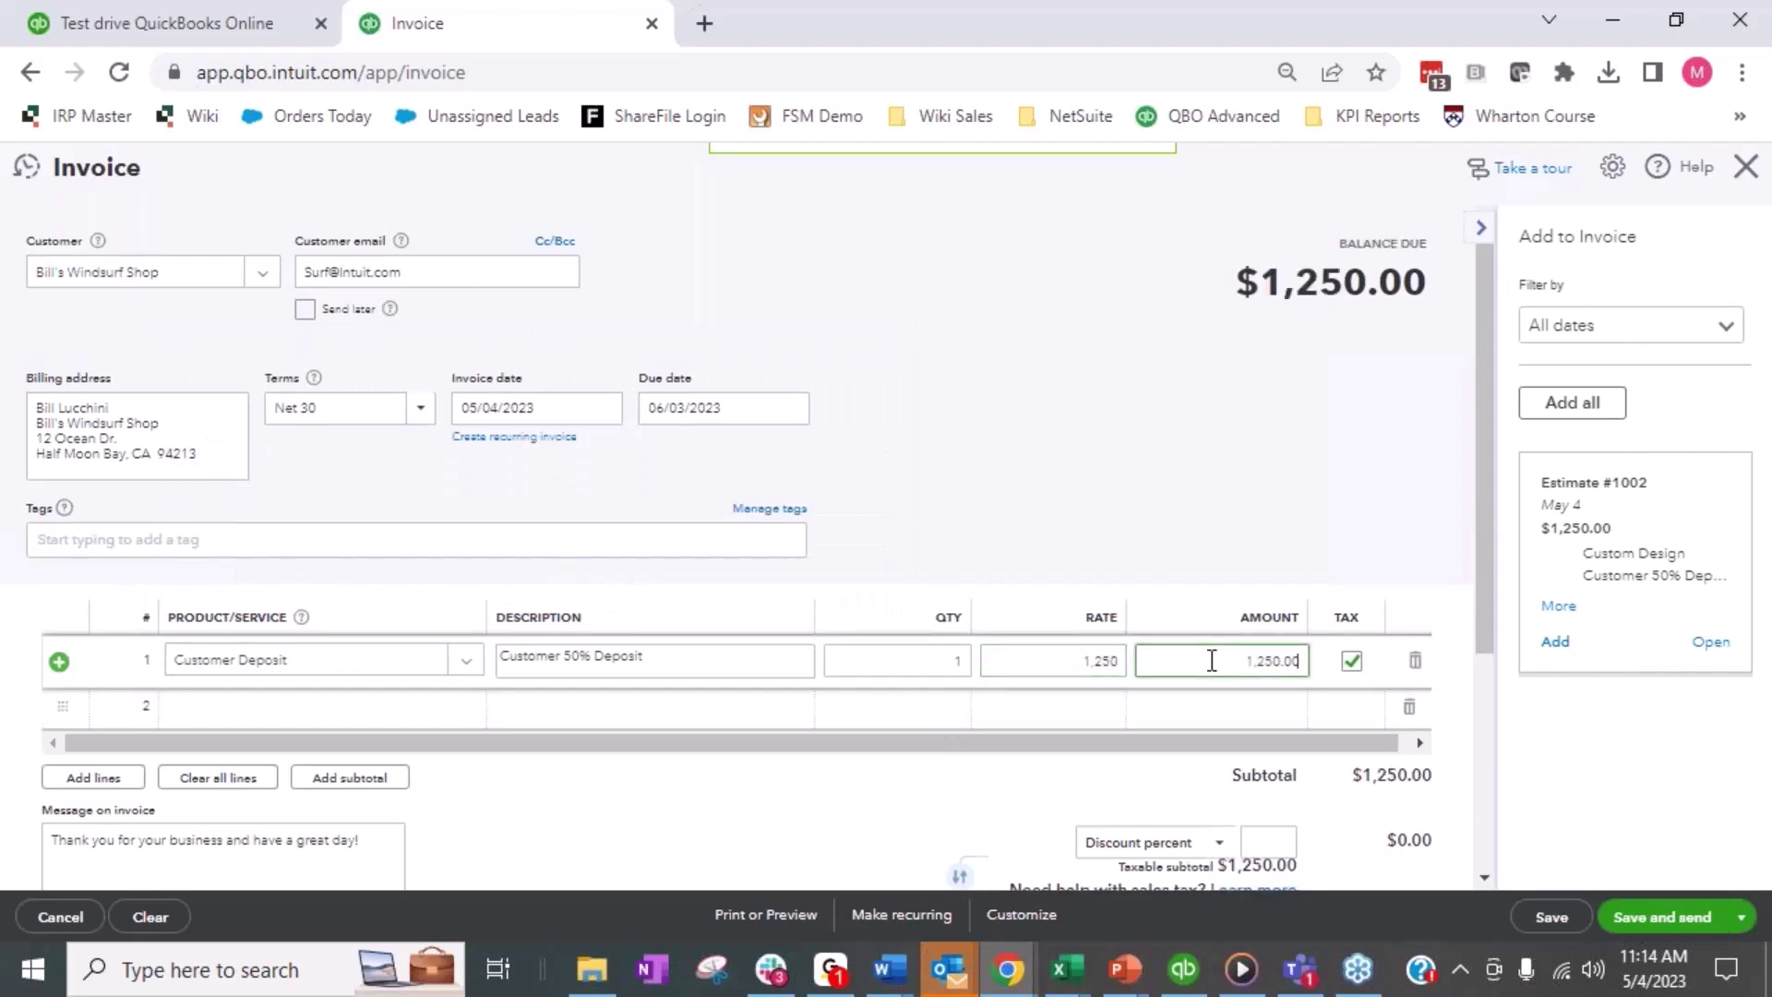
click(1344, 666)
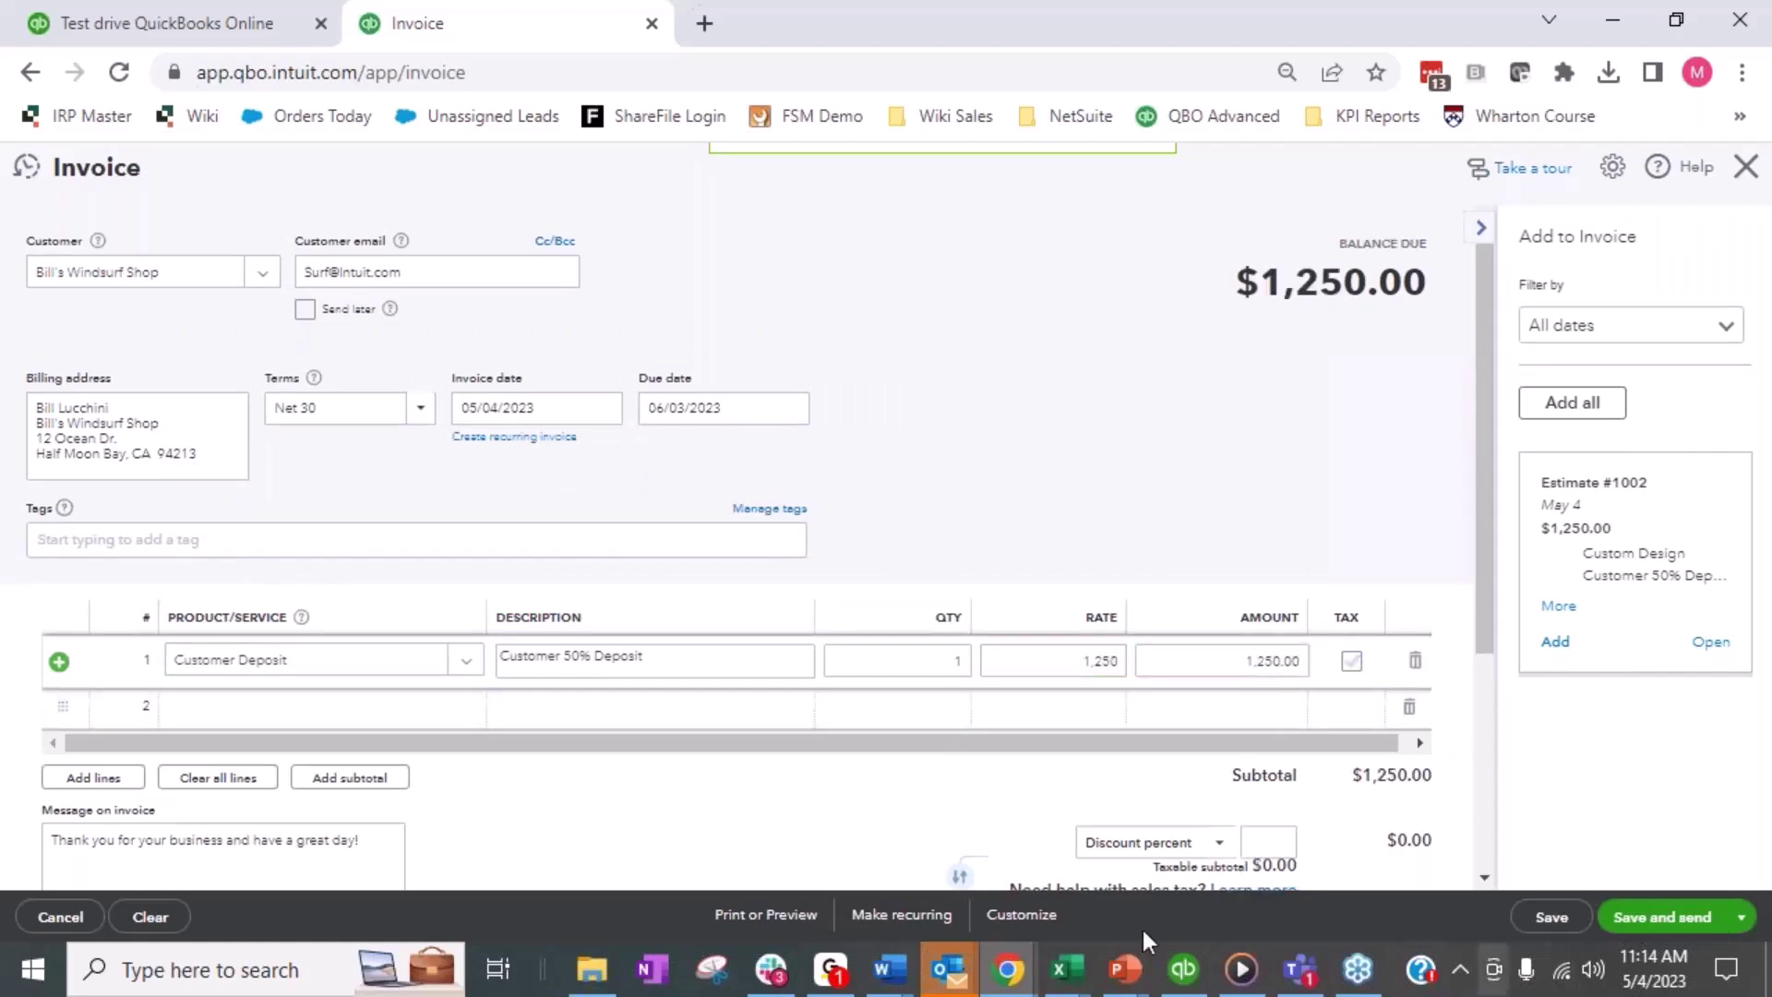
Step: Save the deposit invoice and start another new invoice for Bill's Windsurf Shop
click(1563, 923)
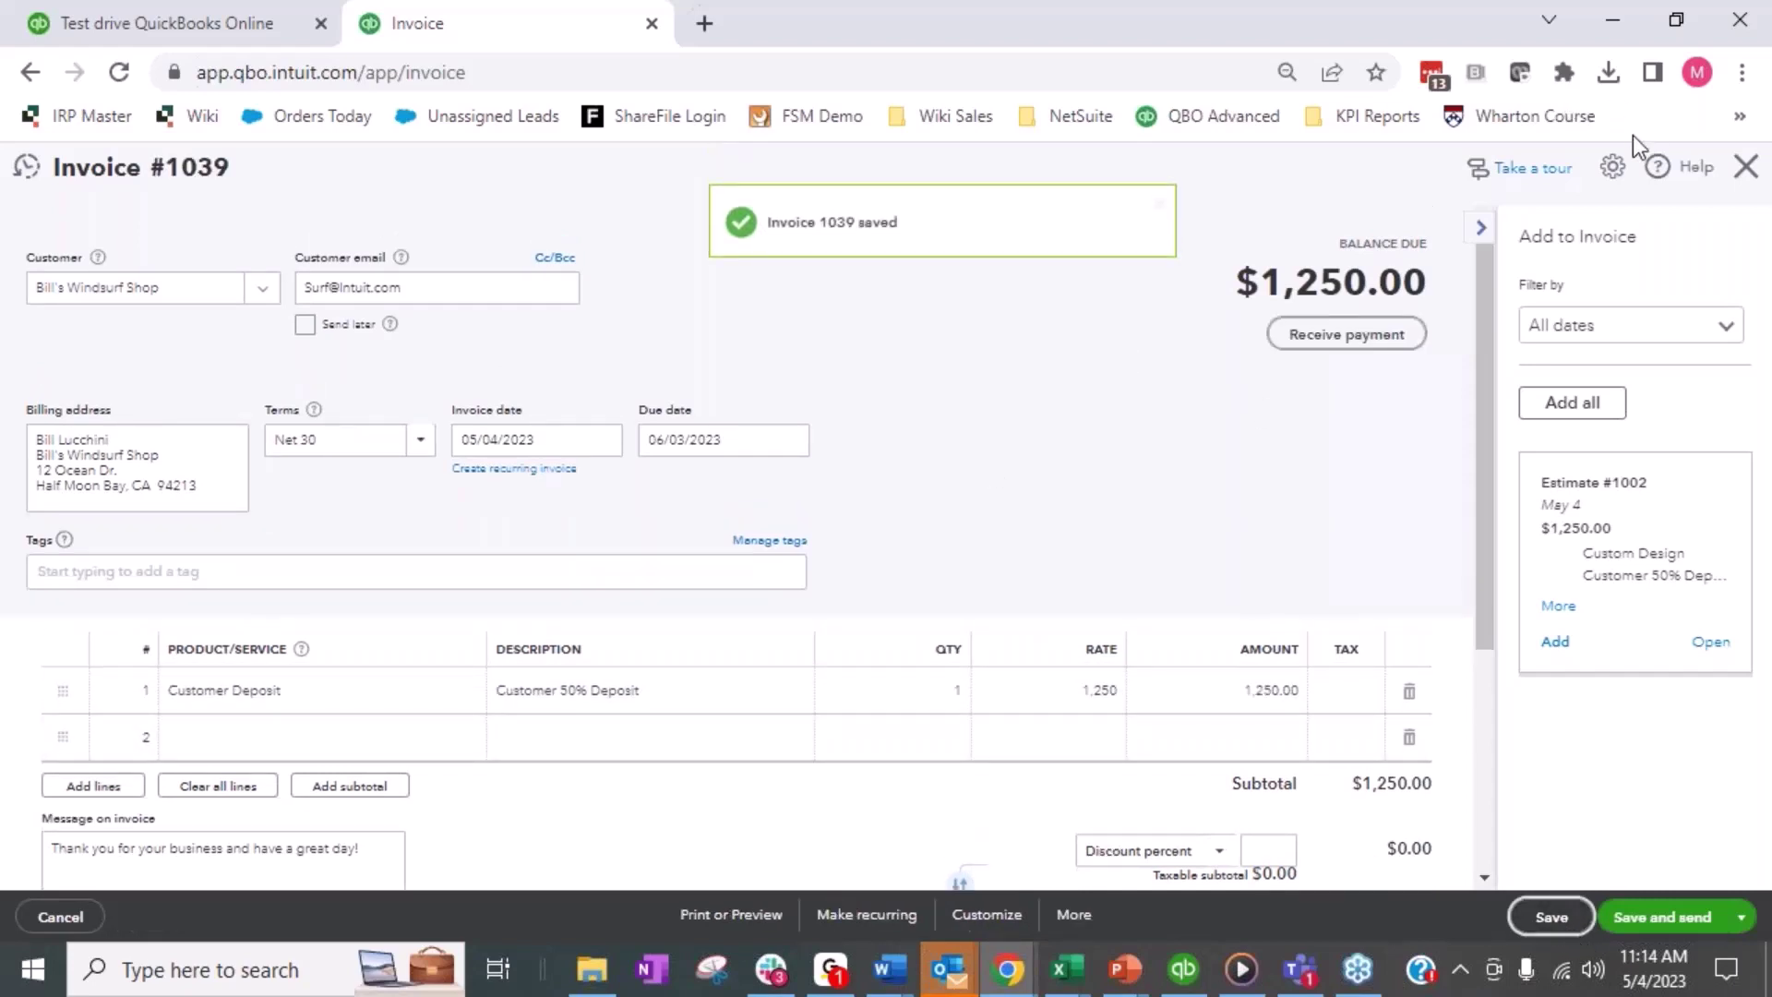
click(1741, 918)
click(1606, 816)
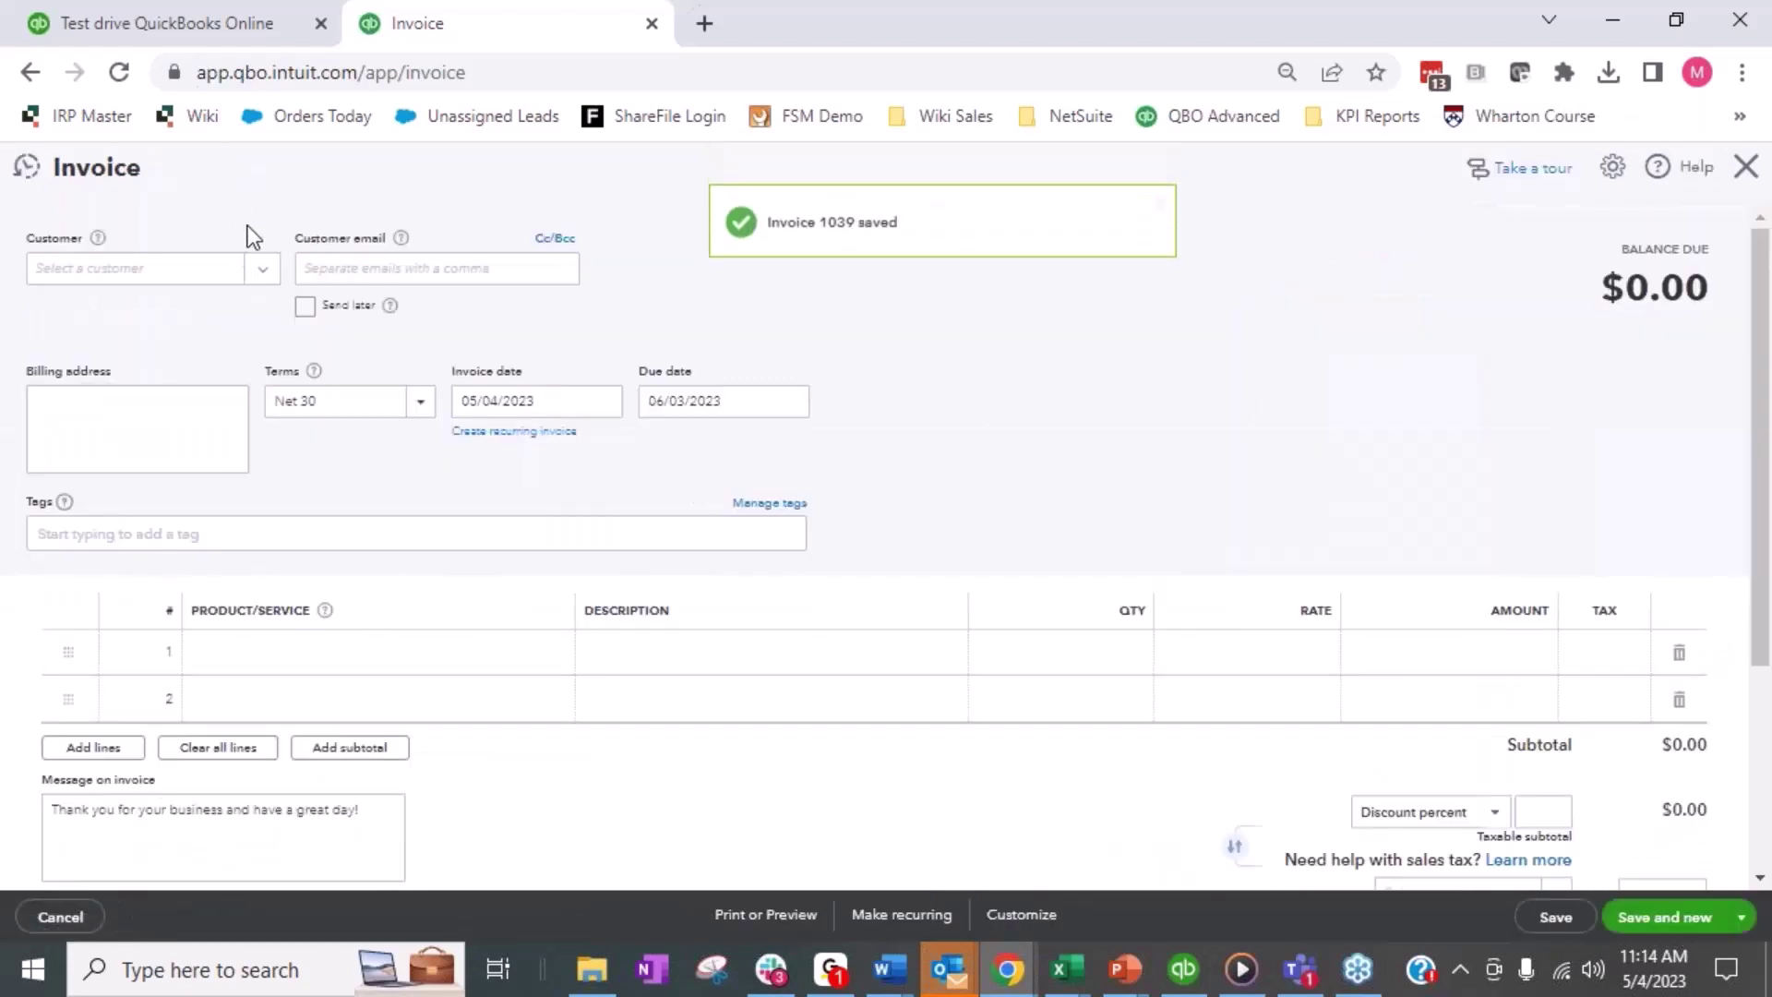
click(260, 277)
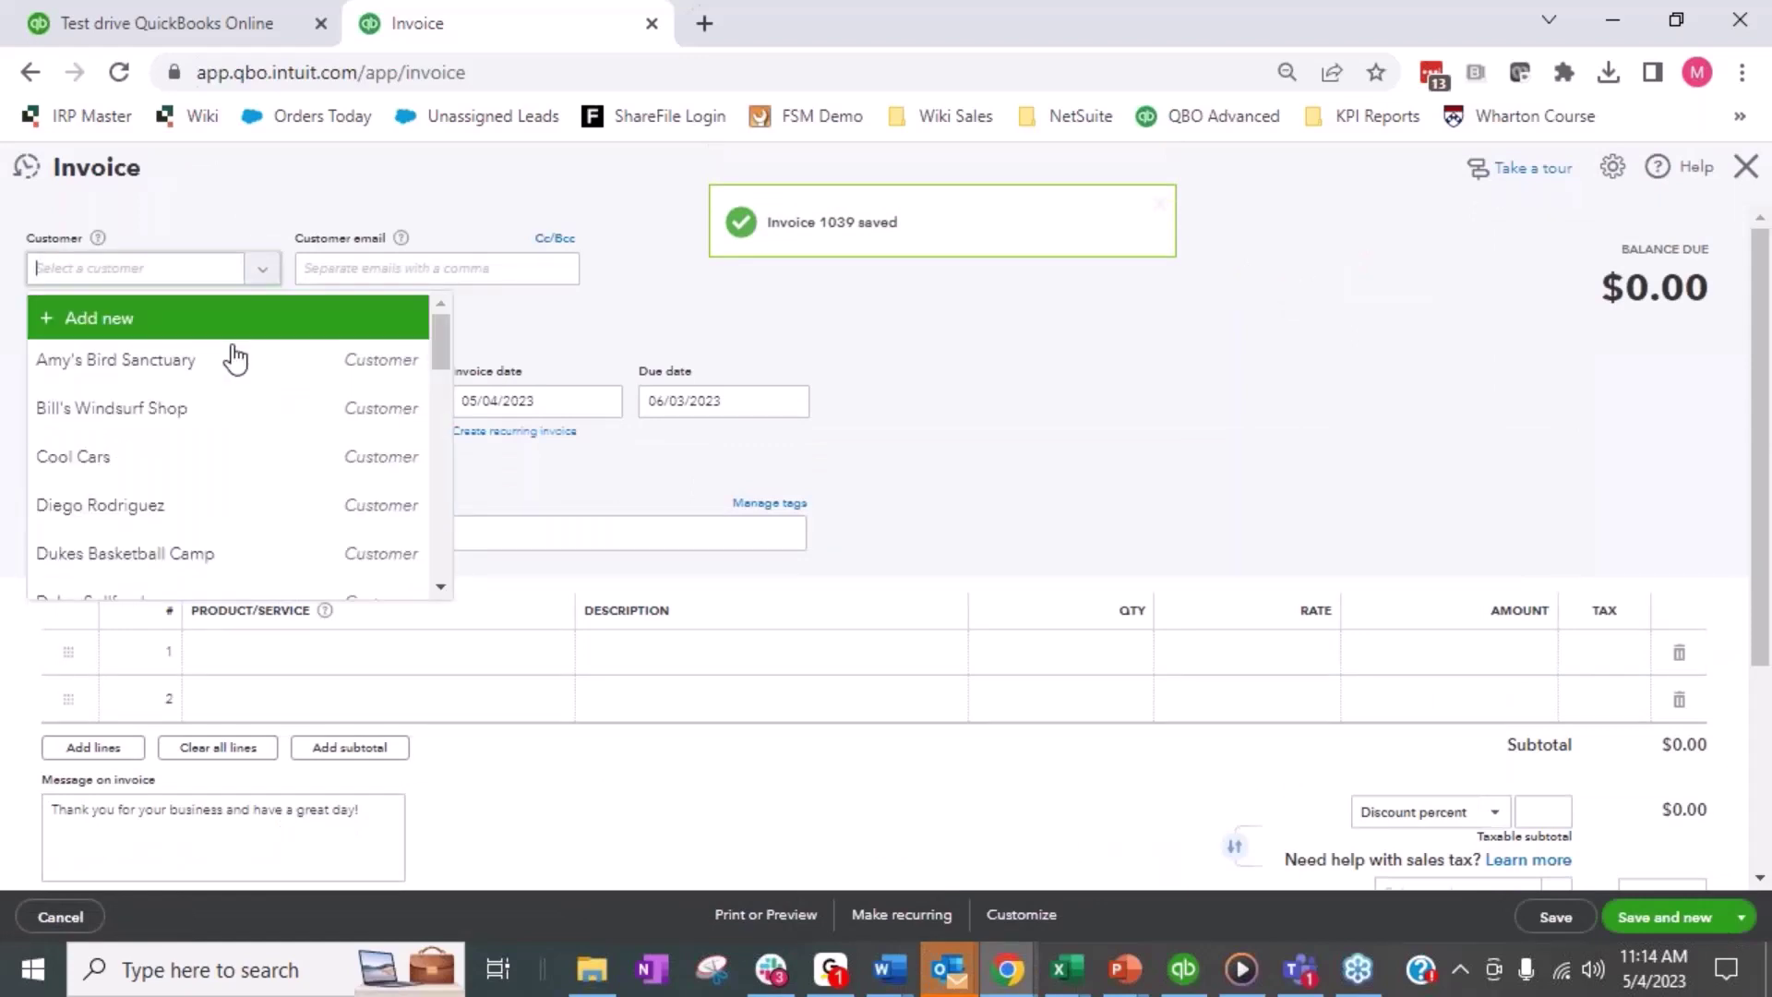
click(145, 424)
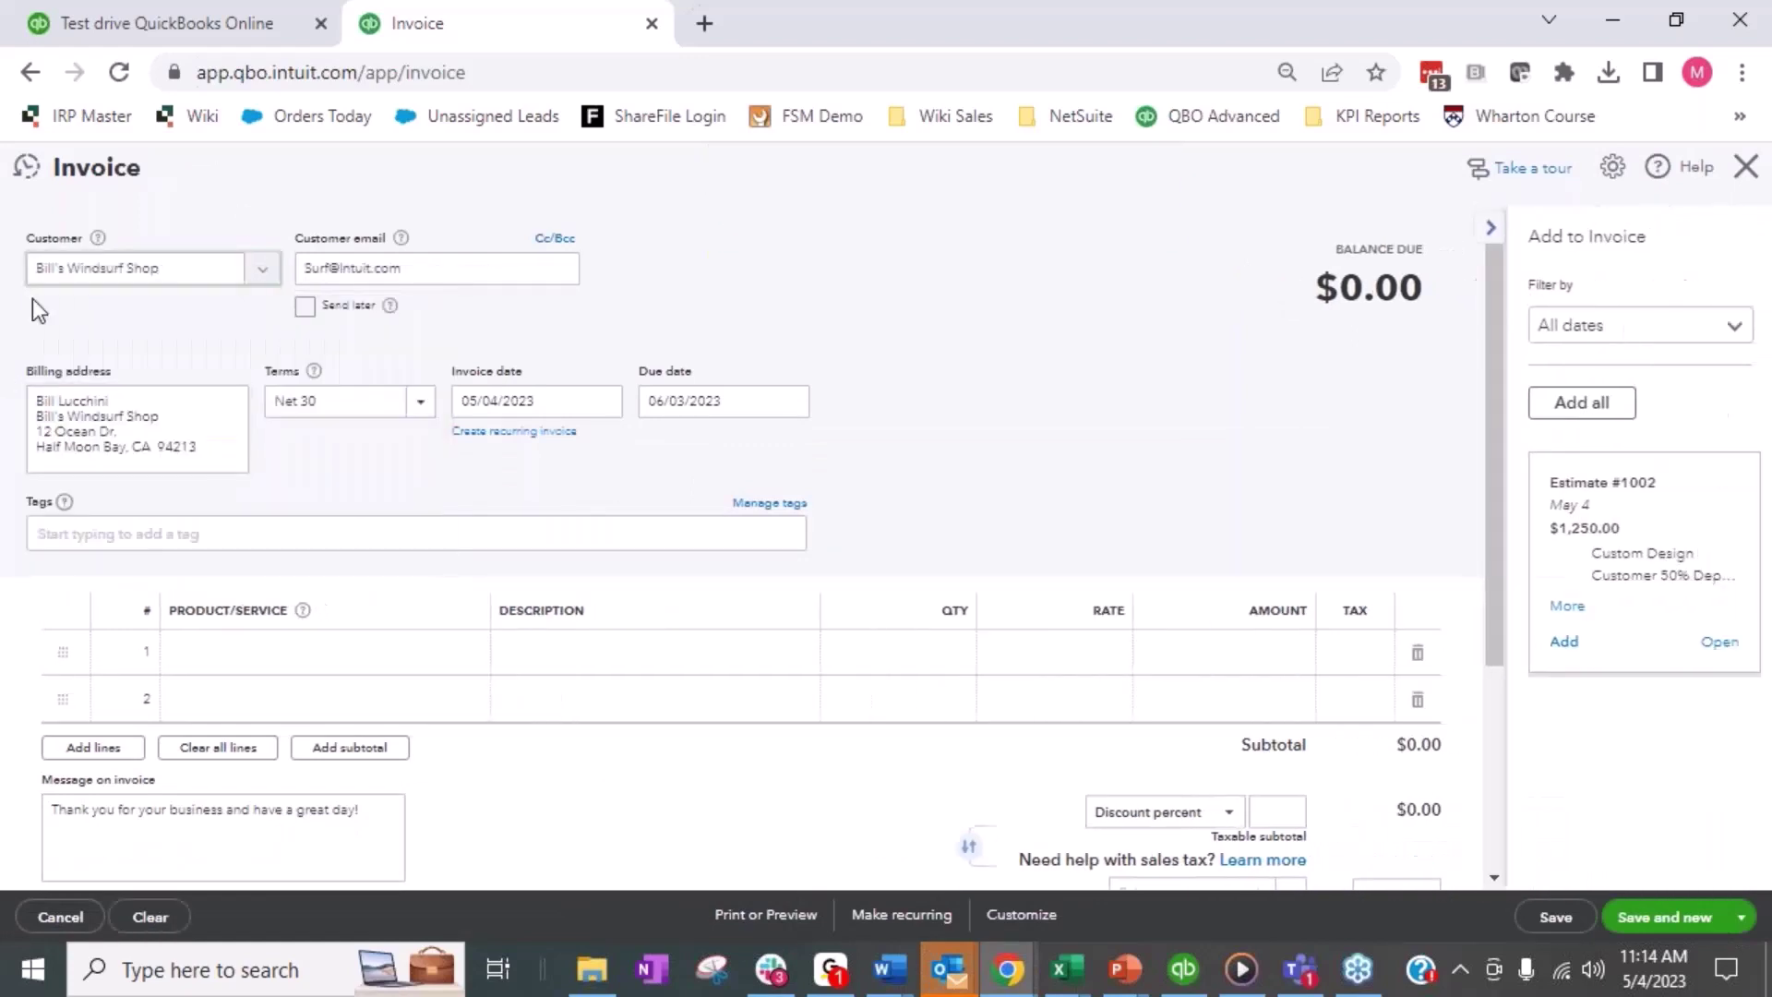
Step: Add a non-taxable Customer Deposit line with an amount of 1,000 to the new invoice
click(238, 656)
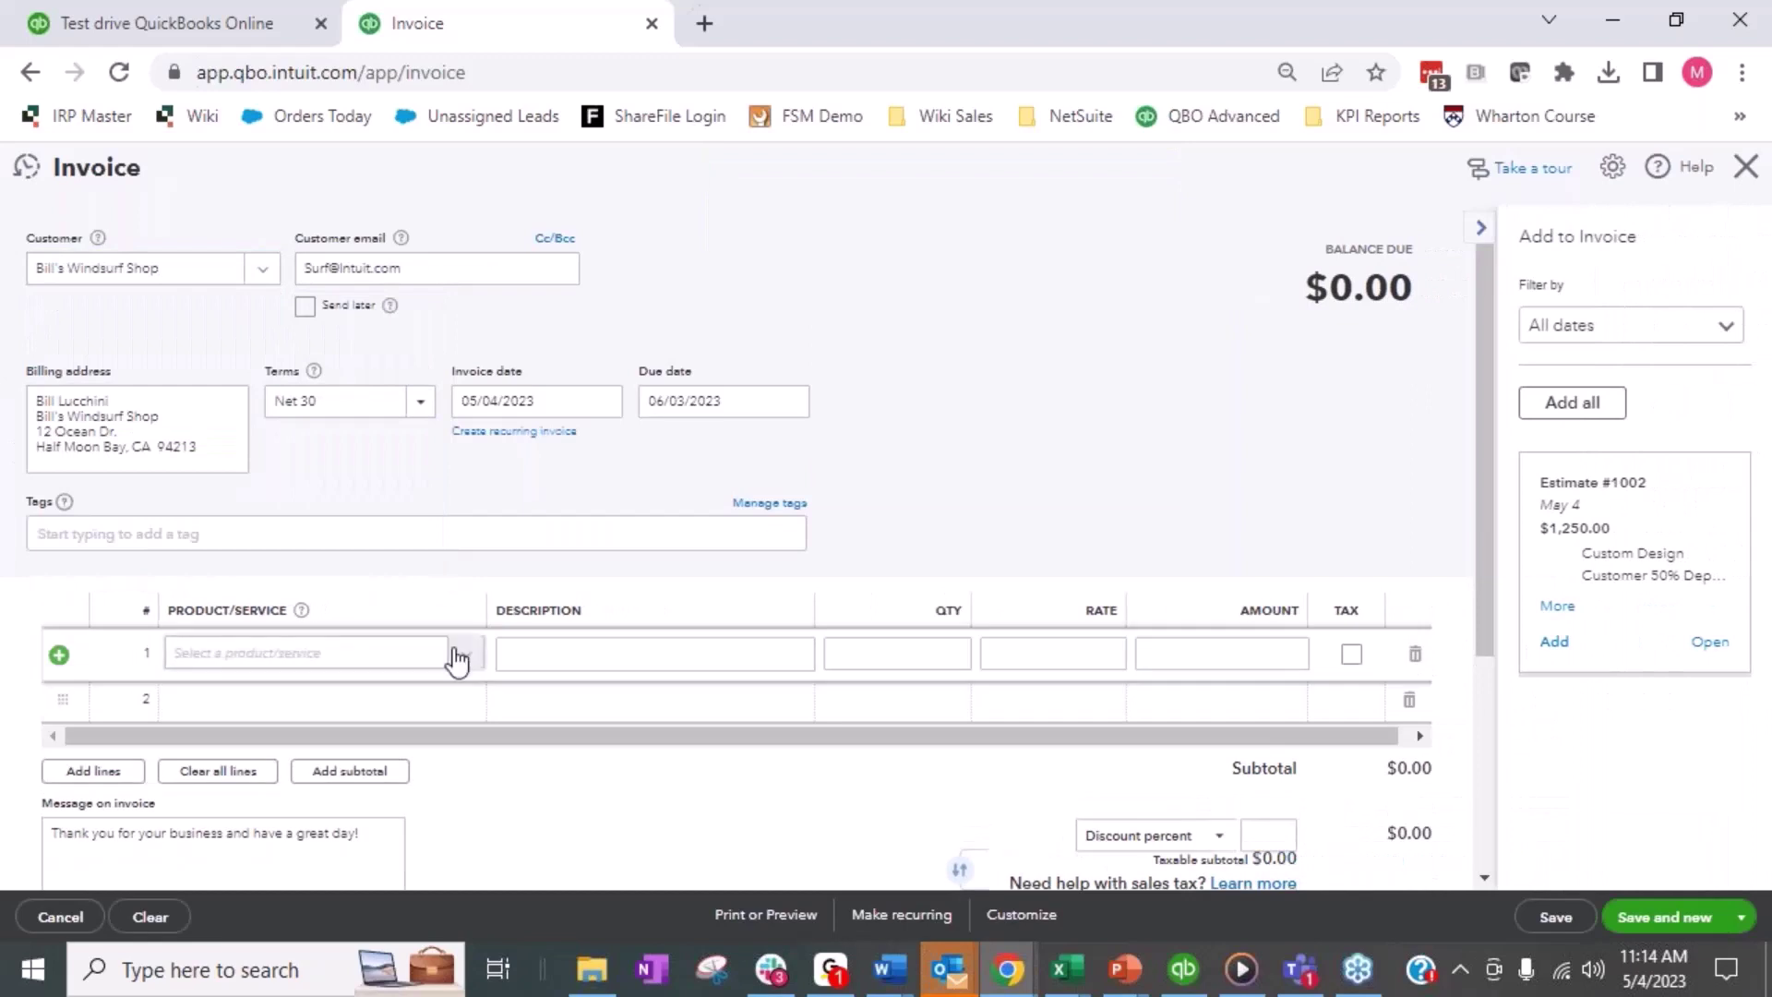
click(225, 395)
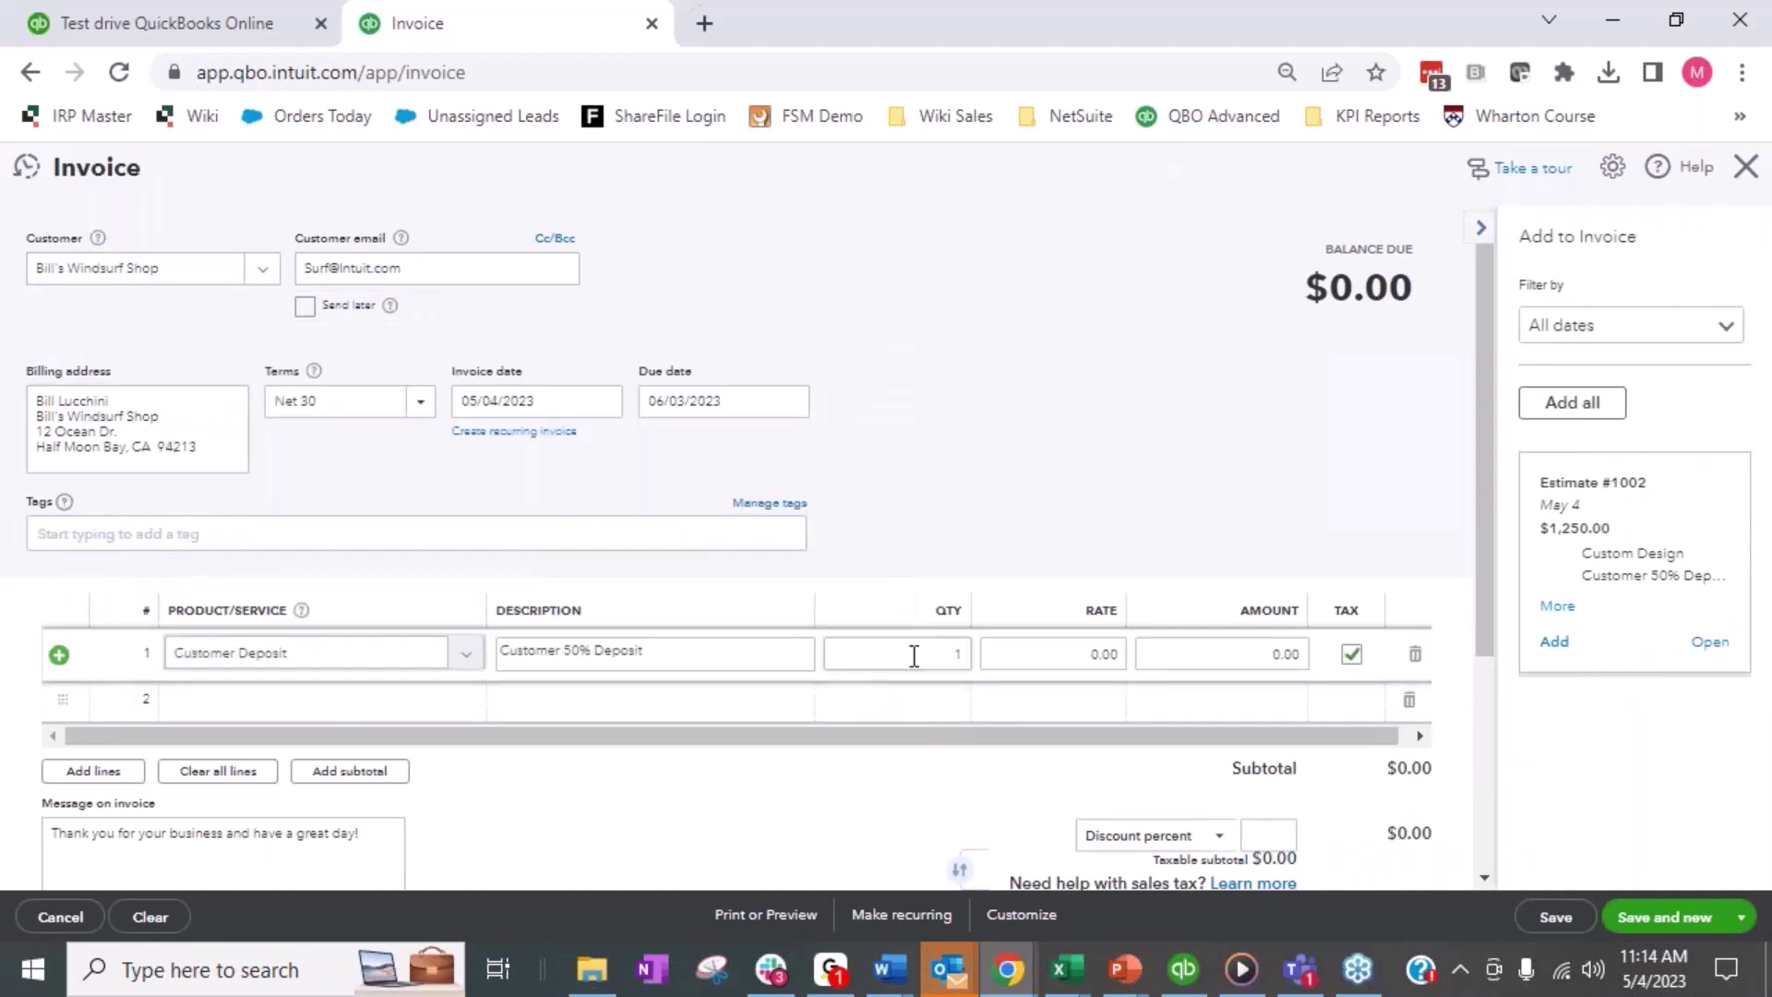
click(1205, 657)
text(1)
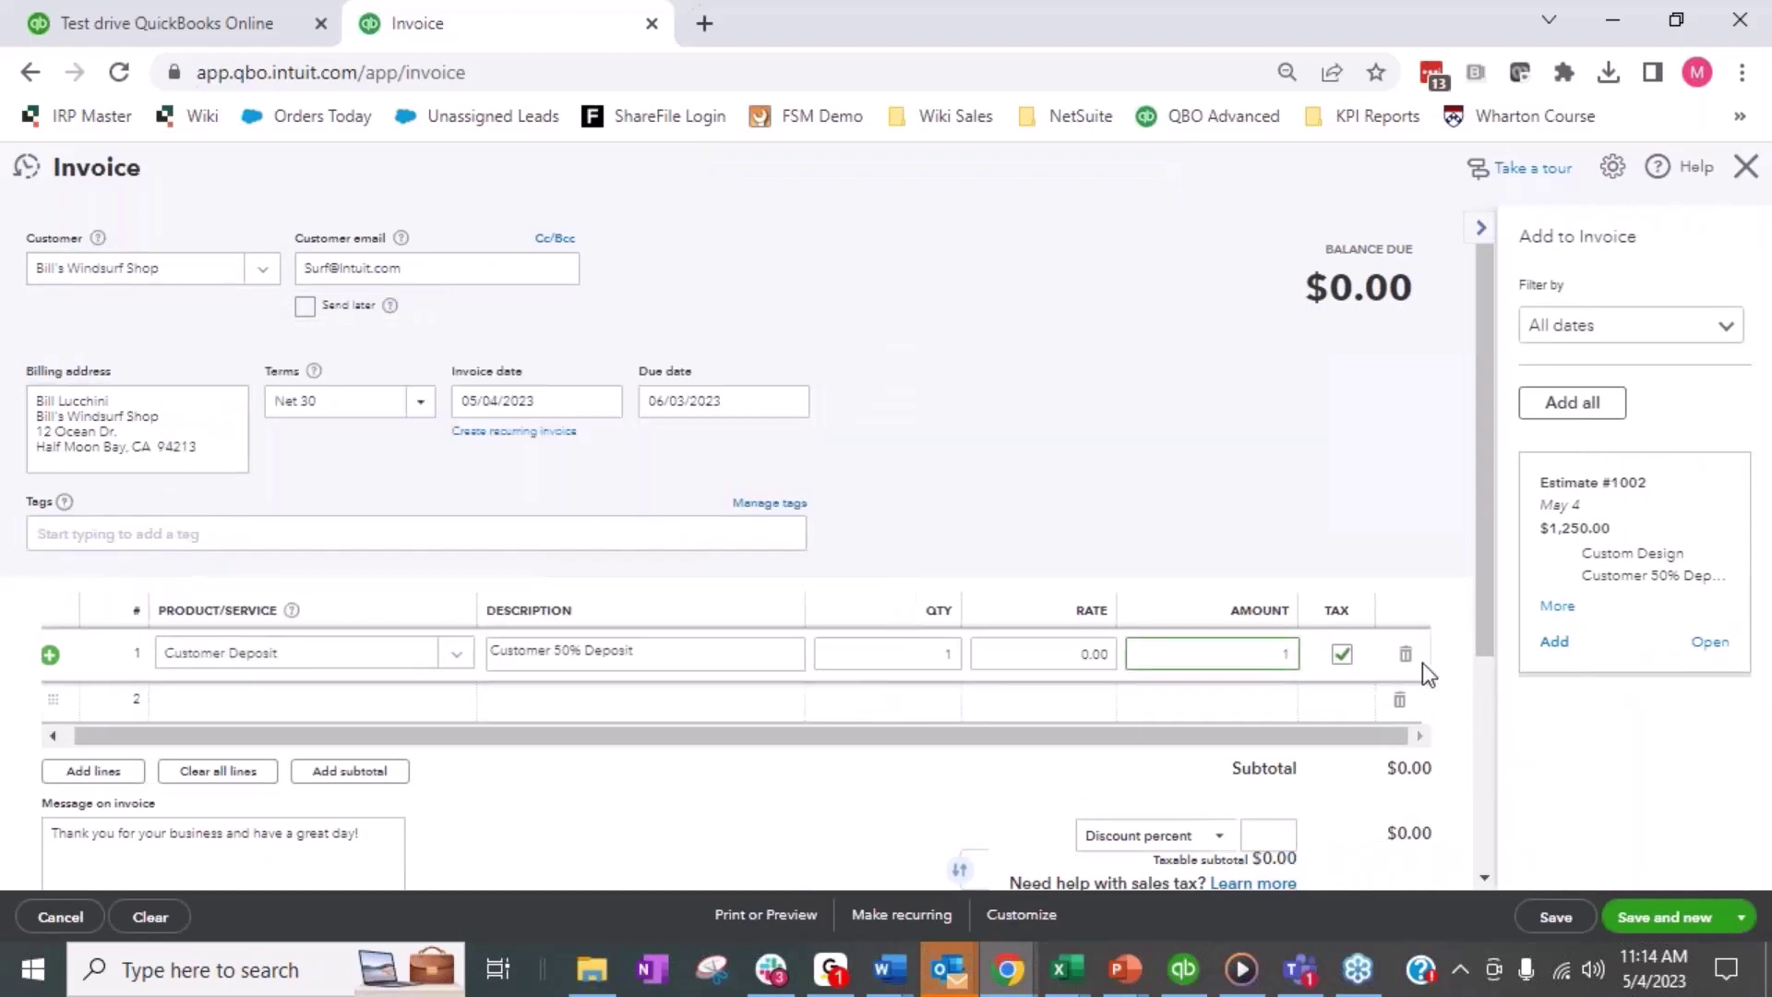
text(000)
key(Tab)
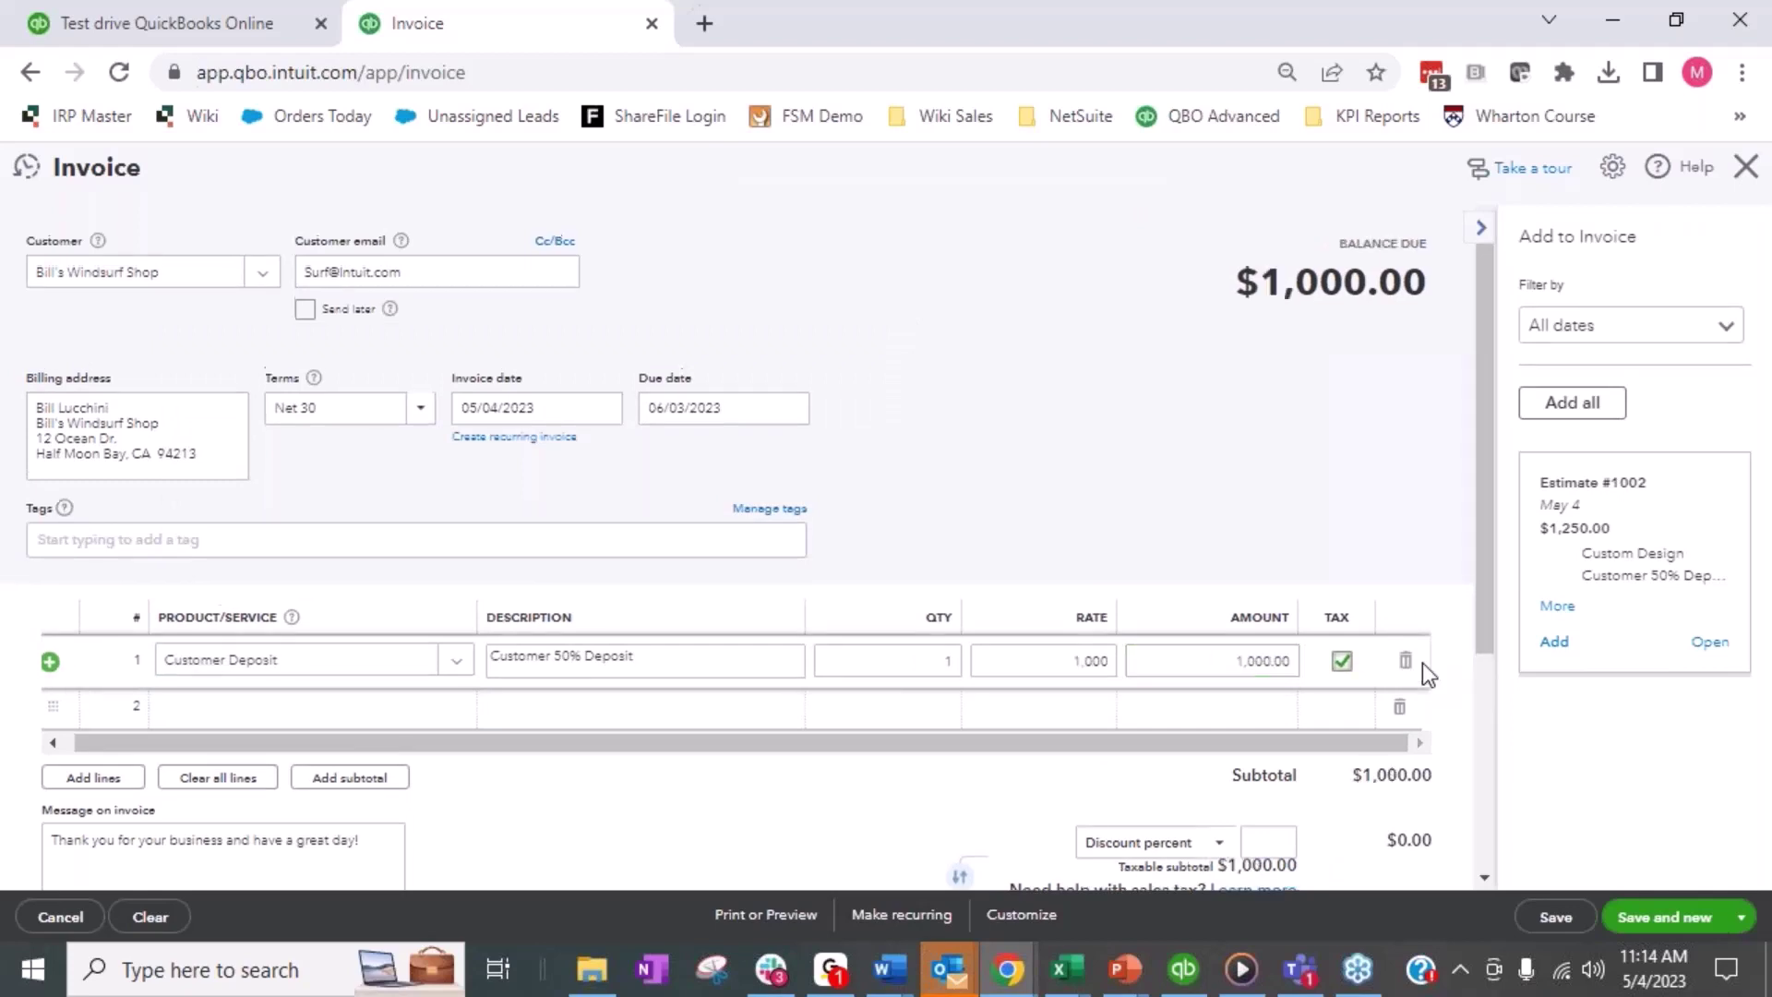
click(1343, 664)
Step: Save the second deposit invoice for Bill's Windsurf Shop and close it
click(1577, 917)
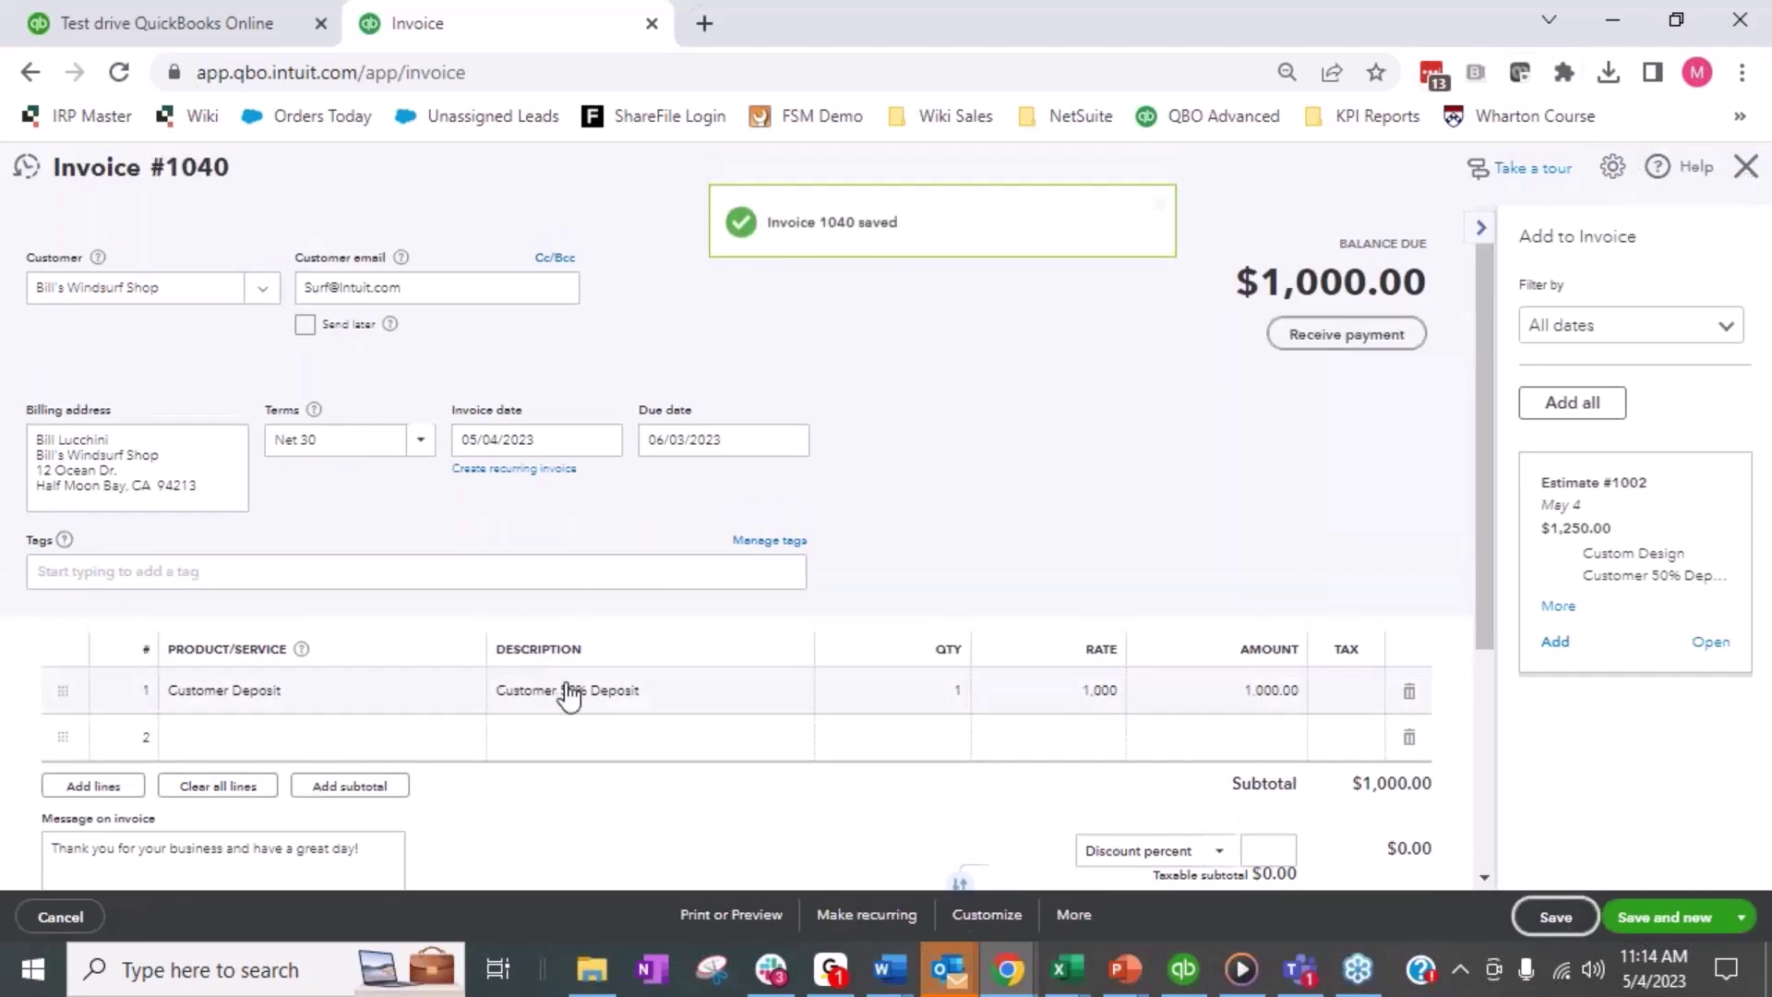
click(673, 702)
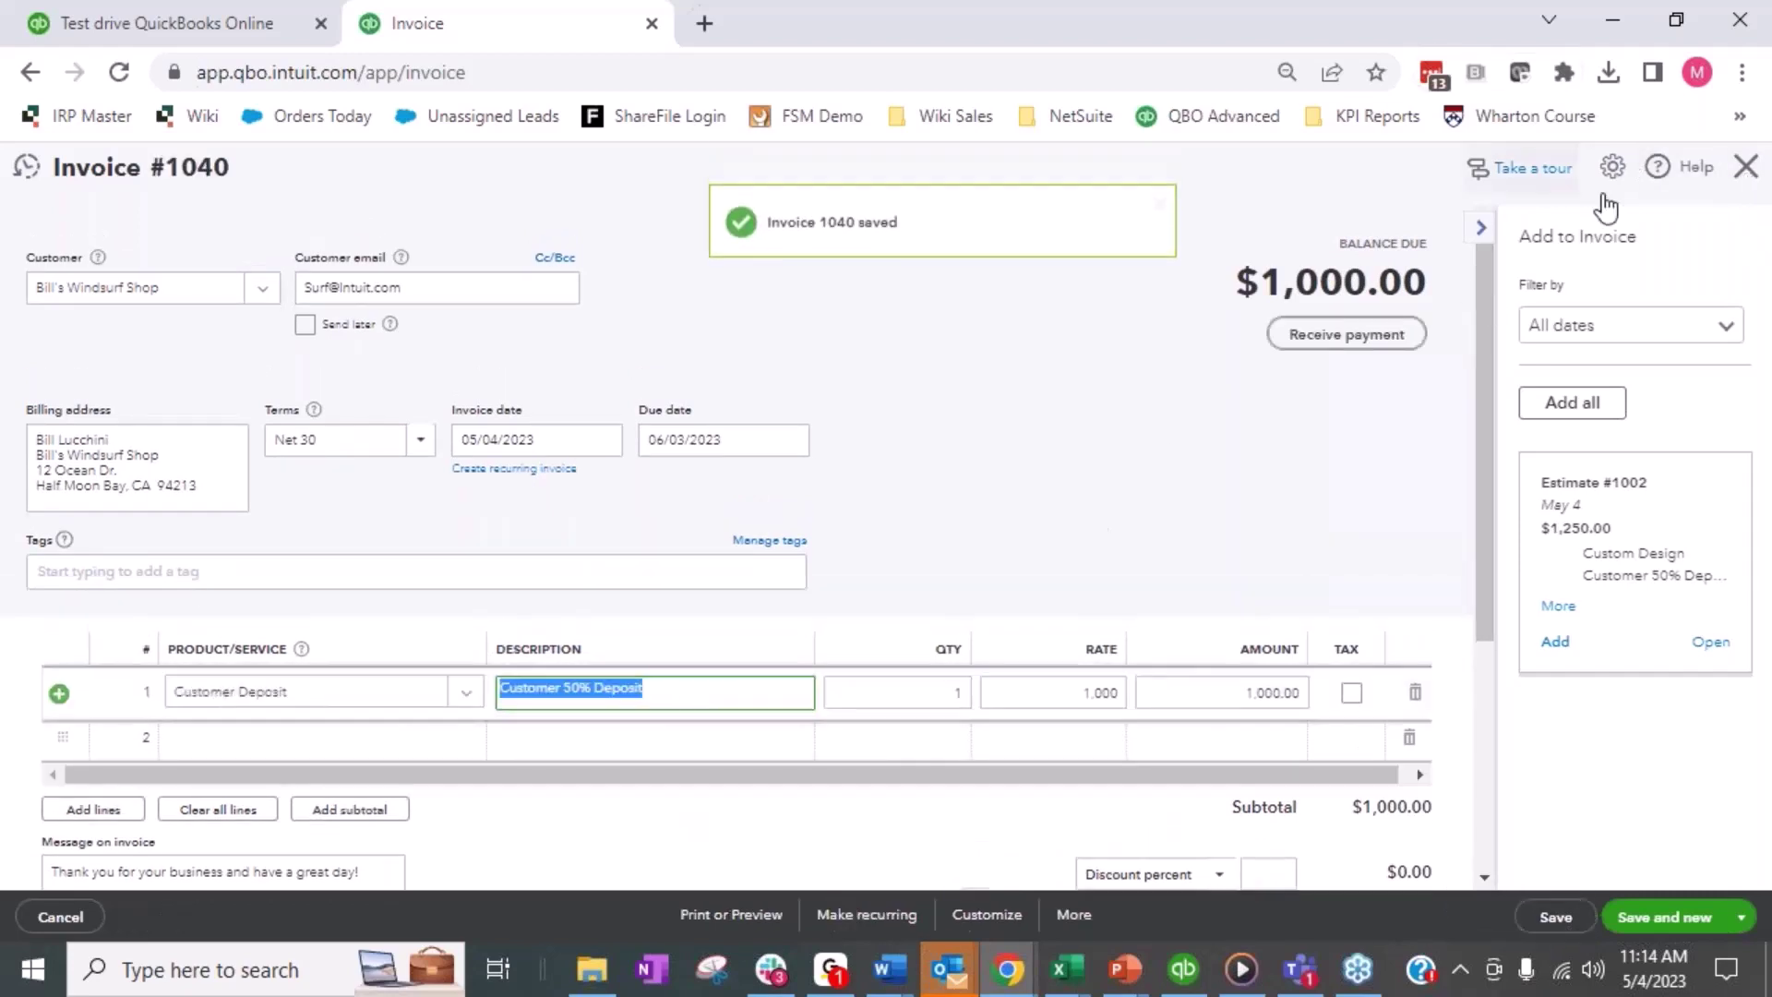
click(1746, 168)
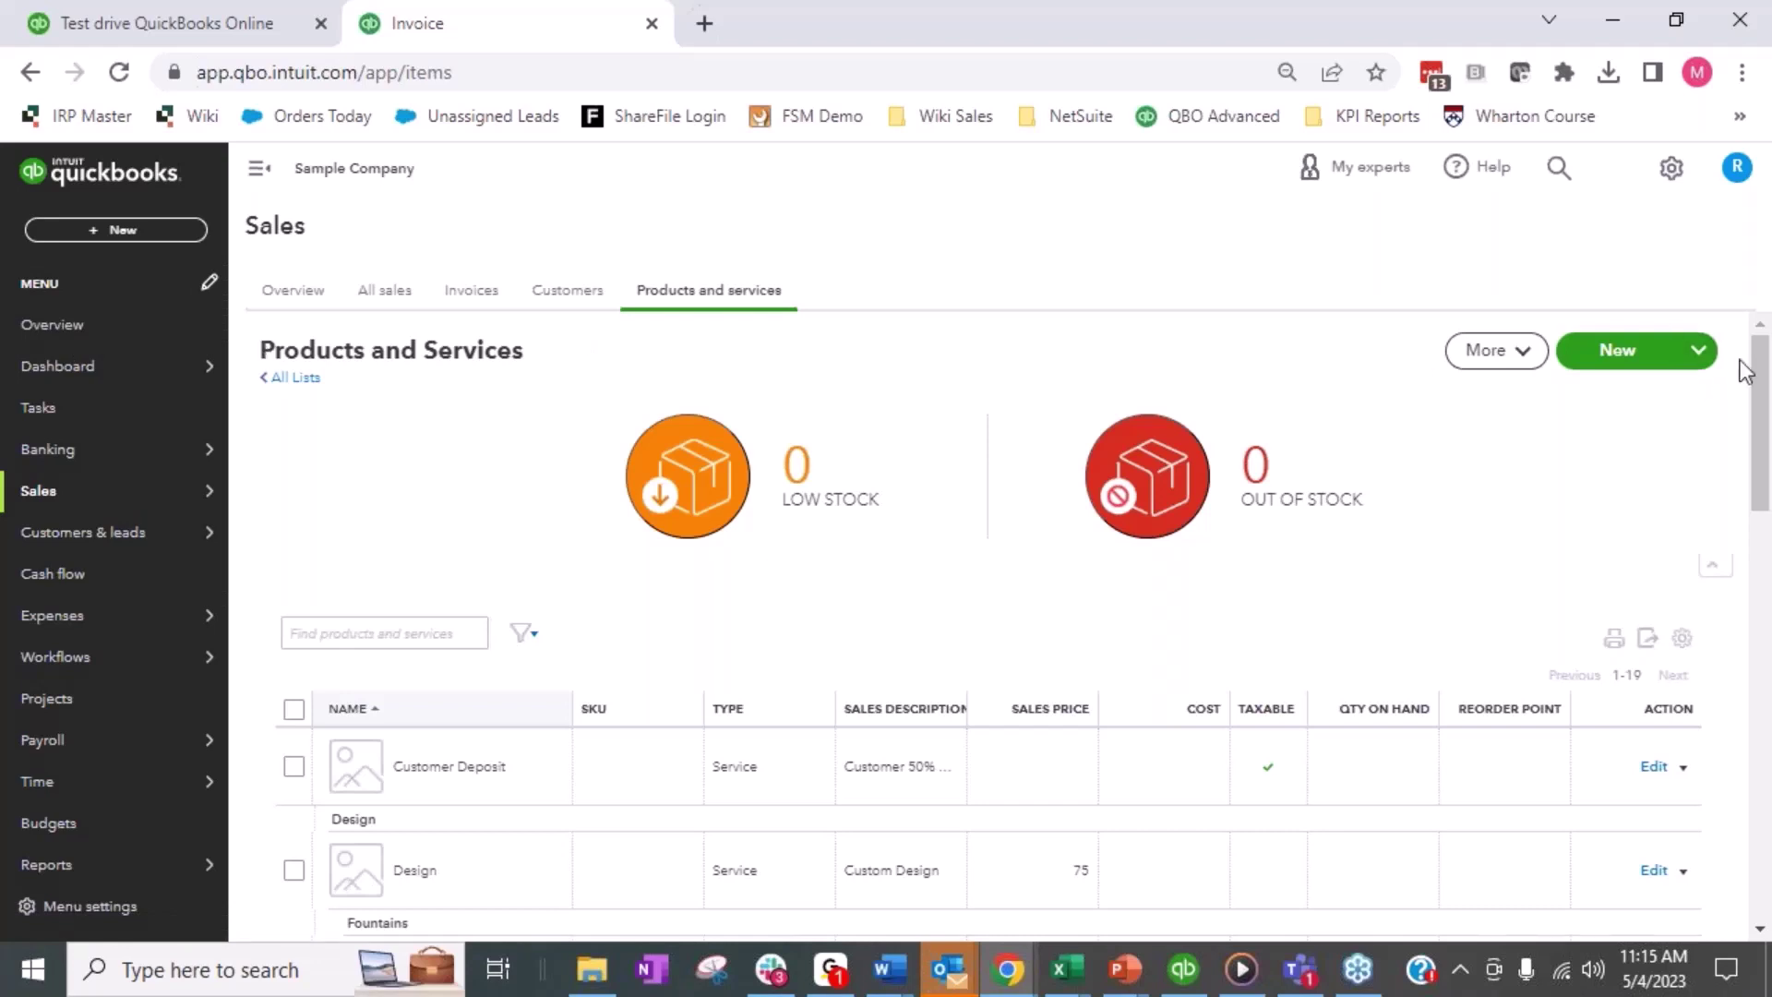
Step: Find the Customer Deposits liability account in the chart of accounts and view its register to review the recorded deposits
click(1672, 171)
click(817, 395)
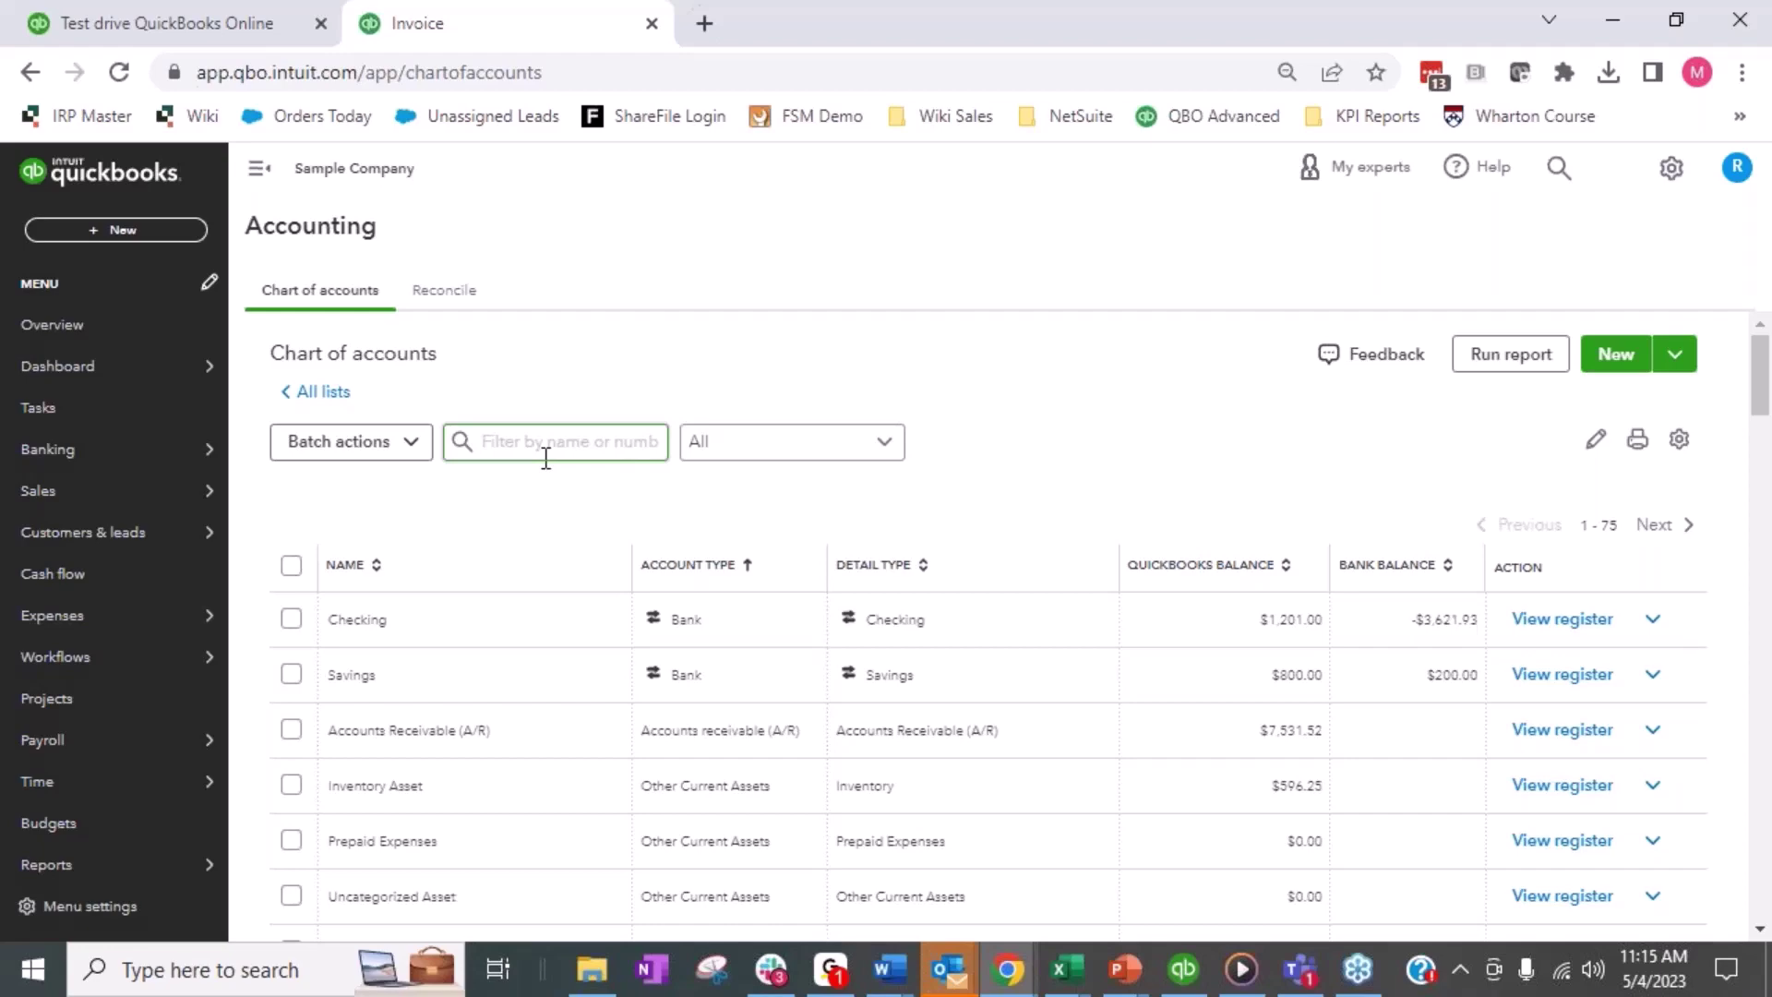
scroll(483, 680, down, 5)
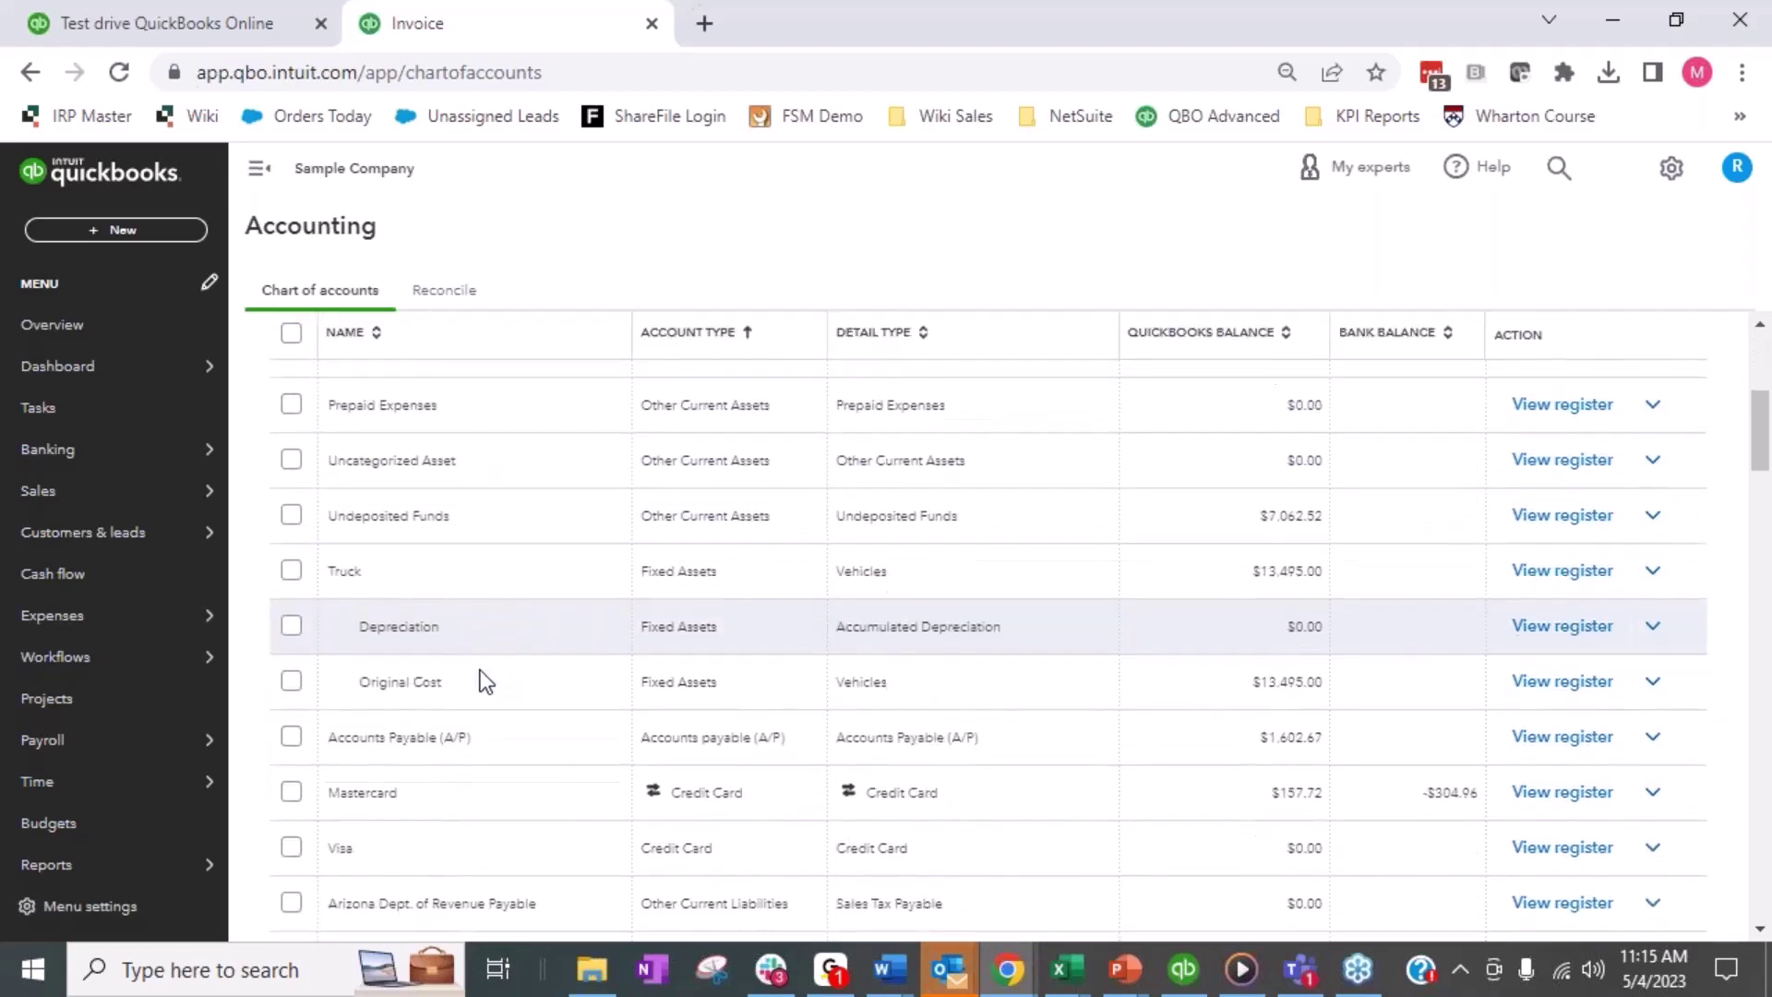
scroll(483, 680, down, 9)
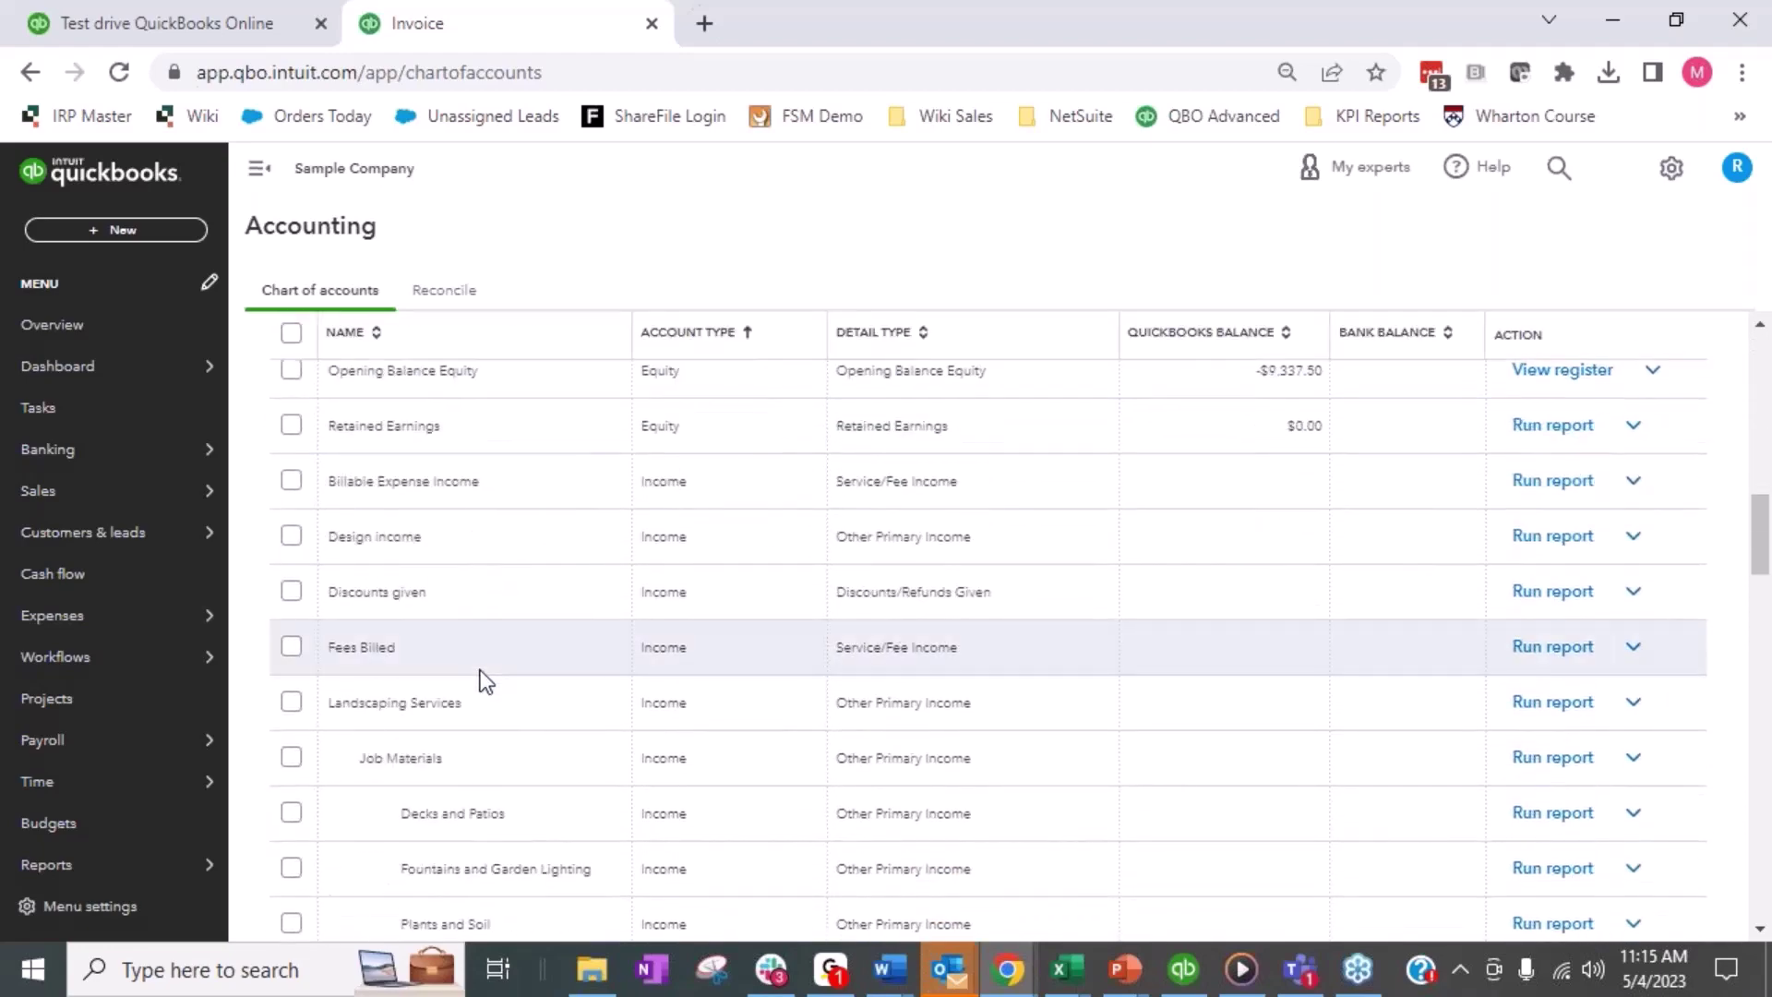
scroll(483, 680, down, 8)
scroll(483, 681, up, 15)
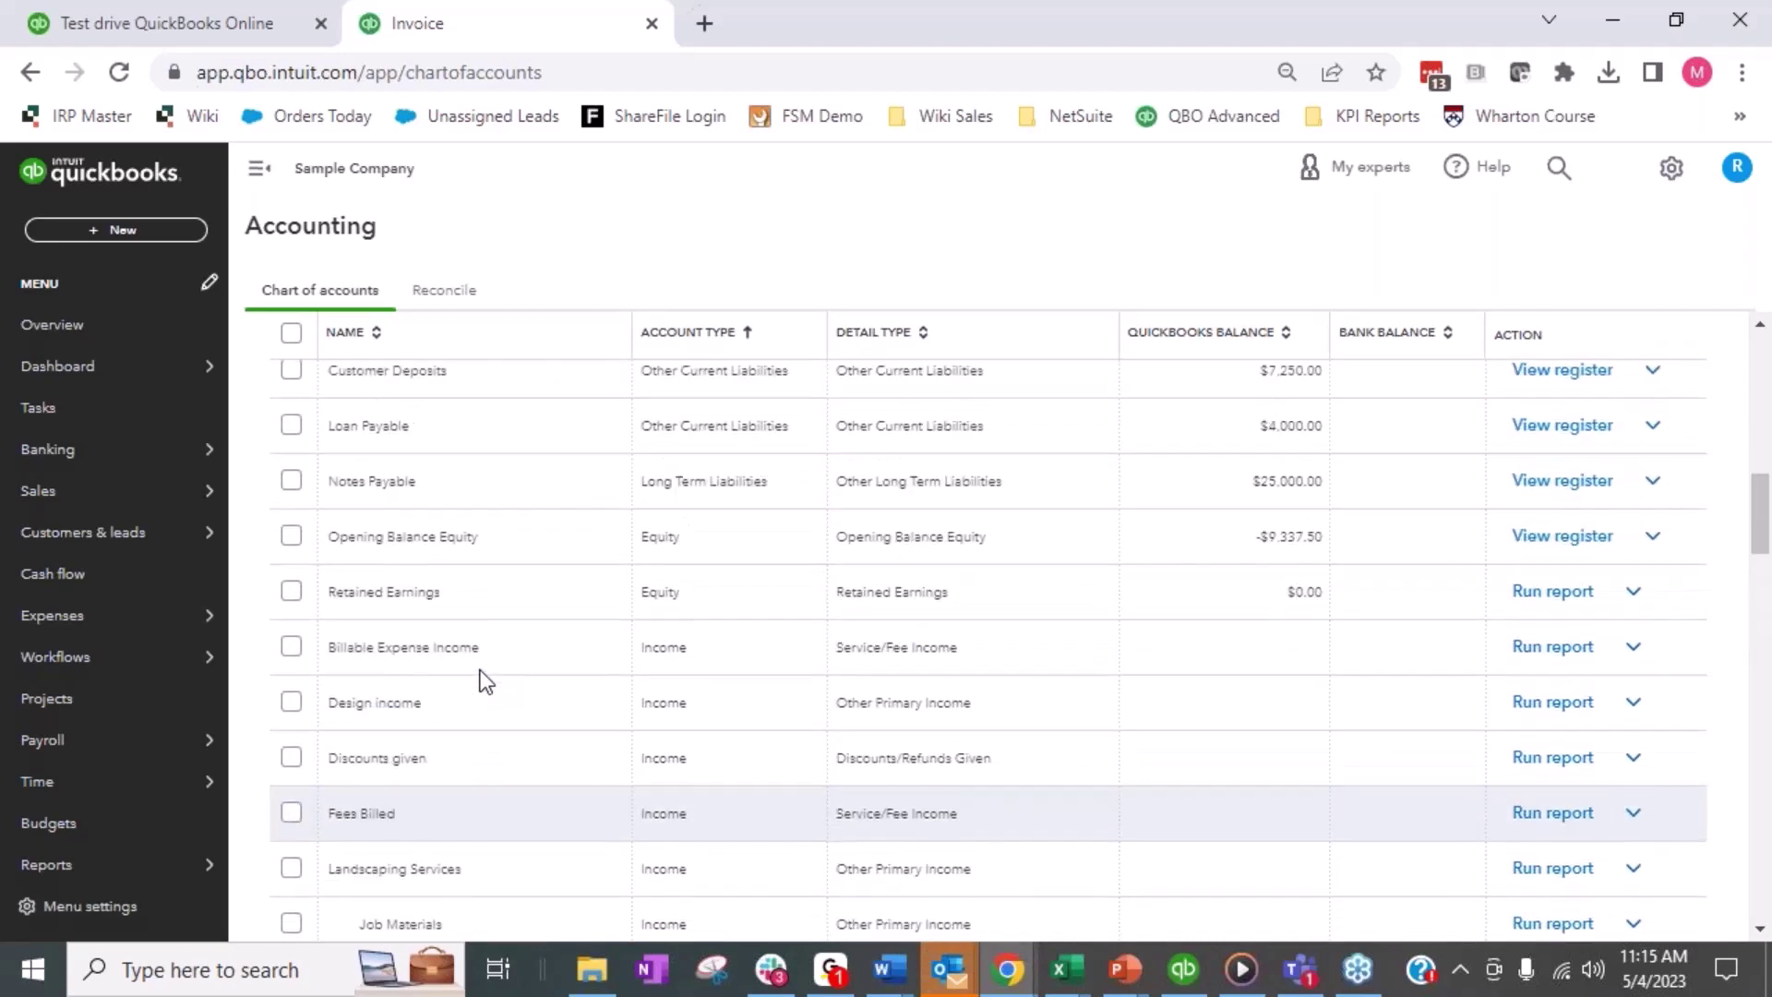
scroll(482, 681, down, 2)
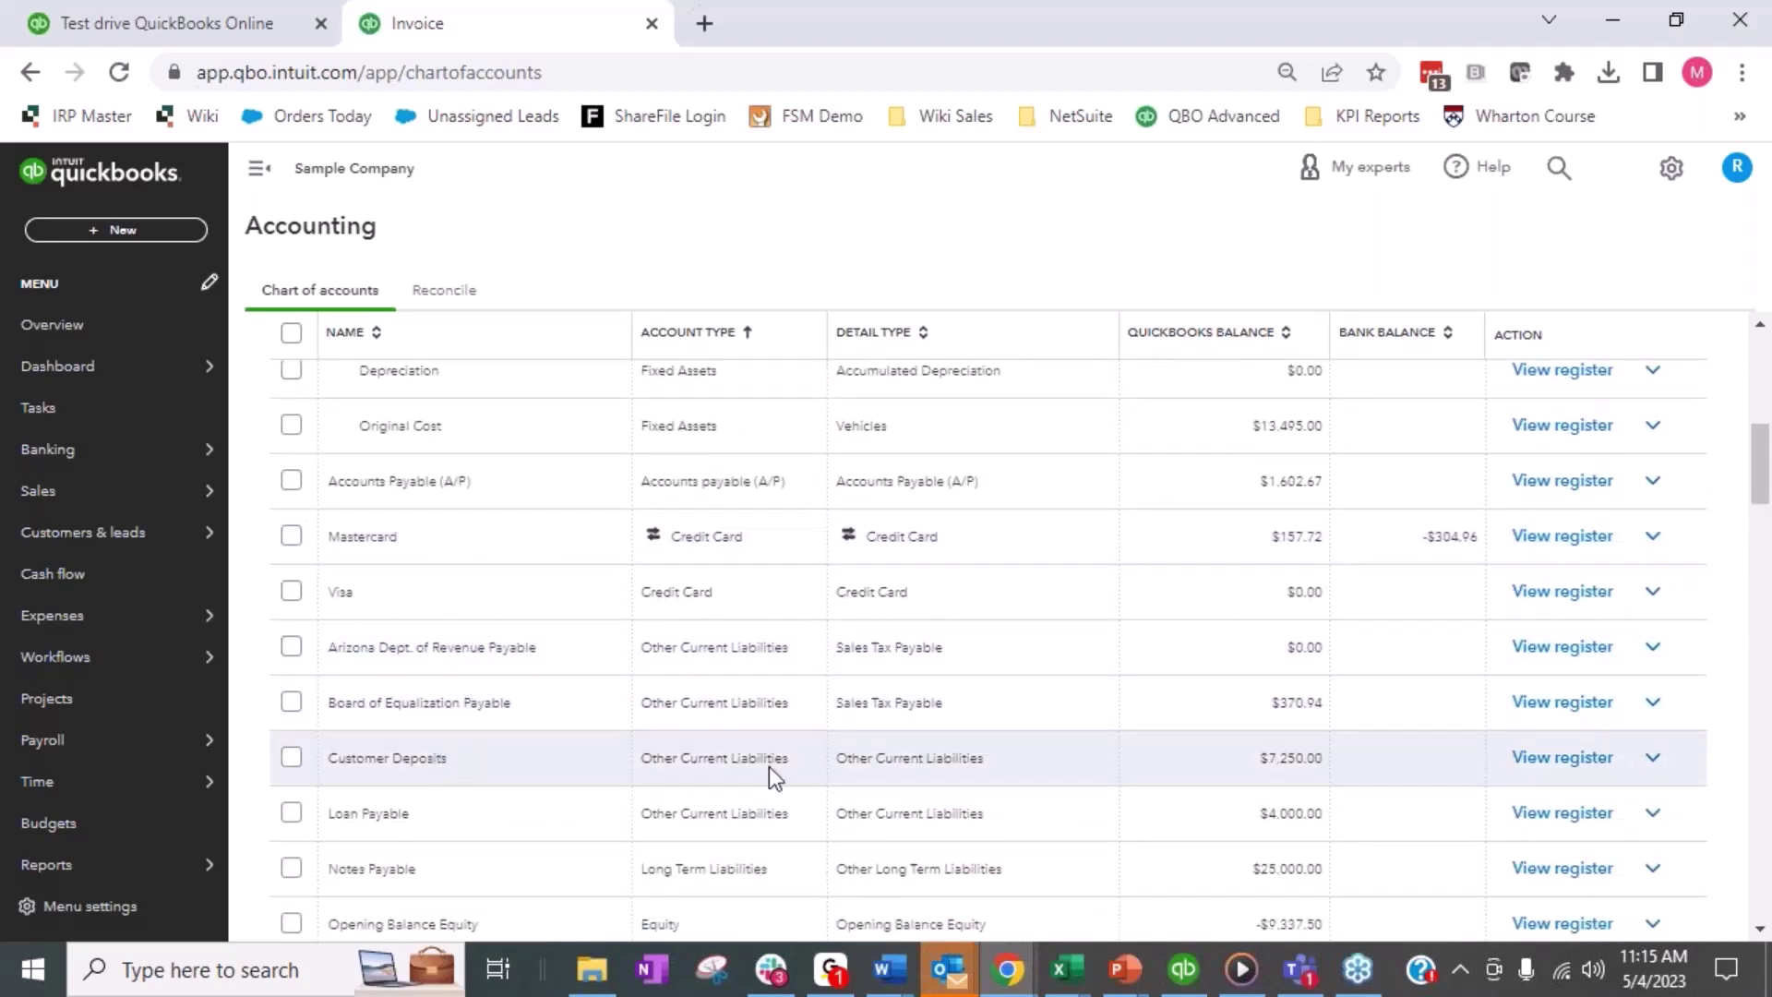
click(1606, 758)
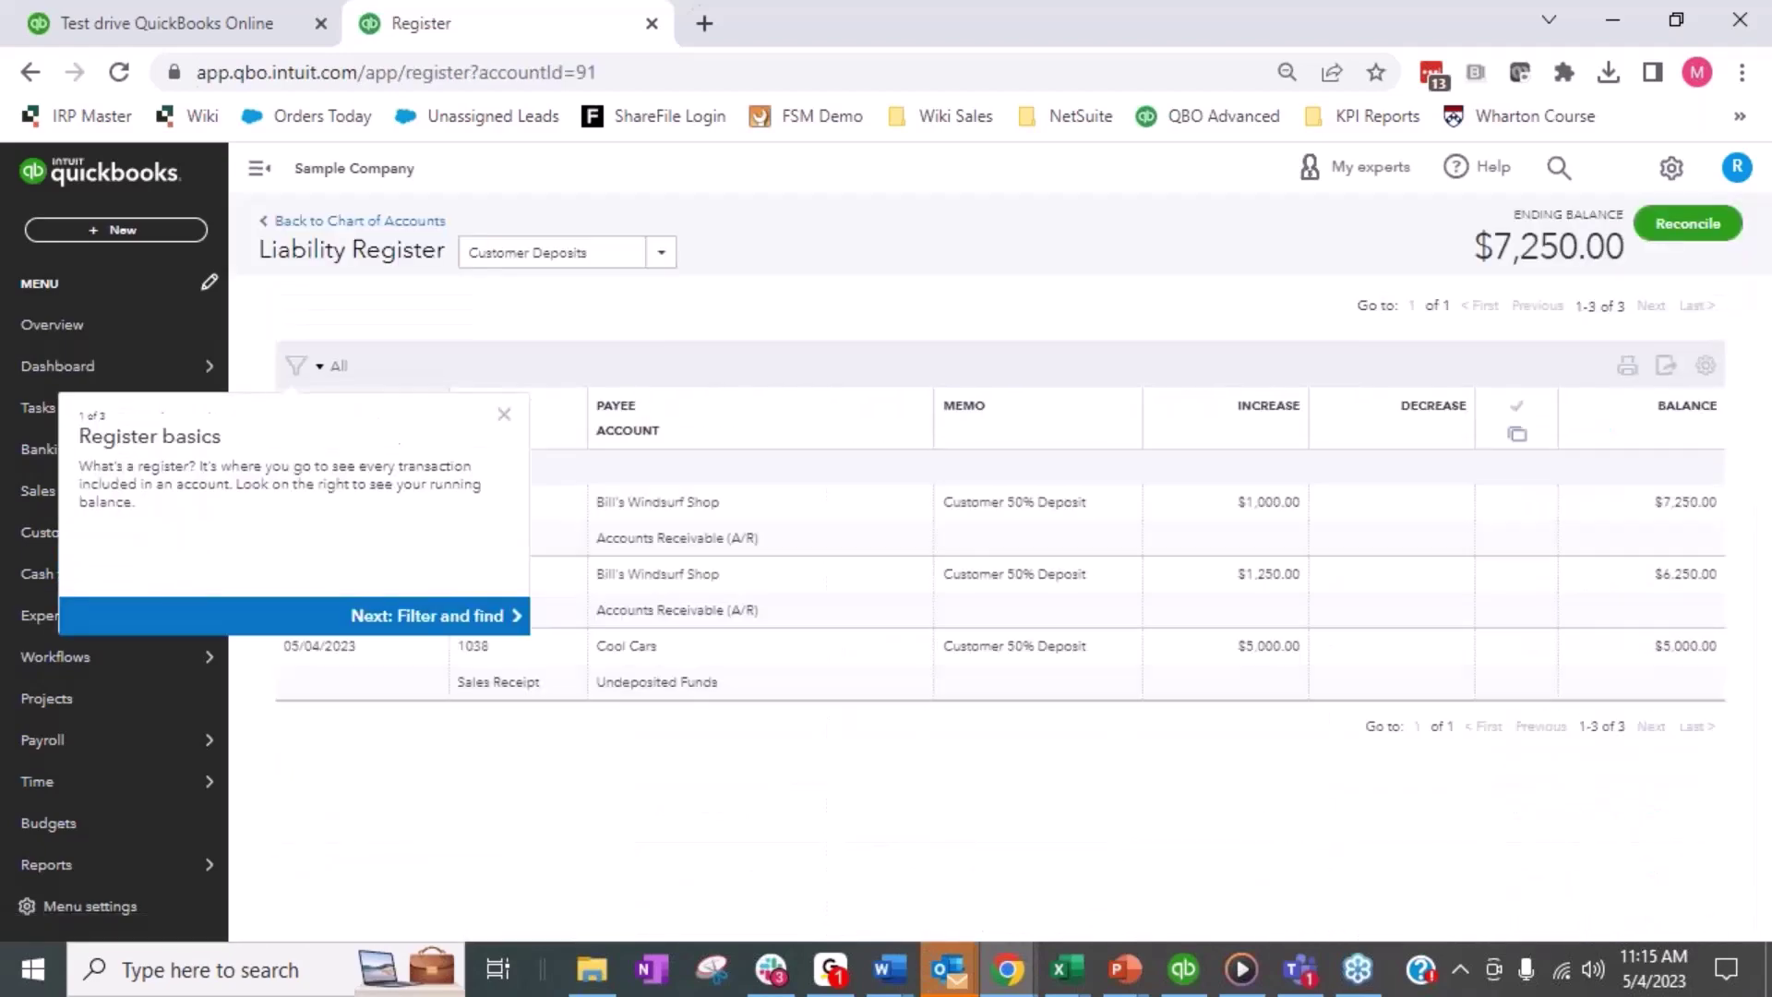
click(504, 414)
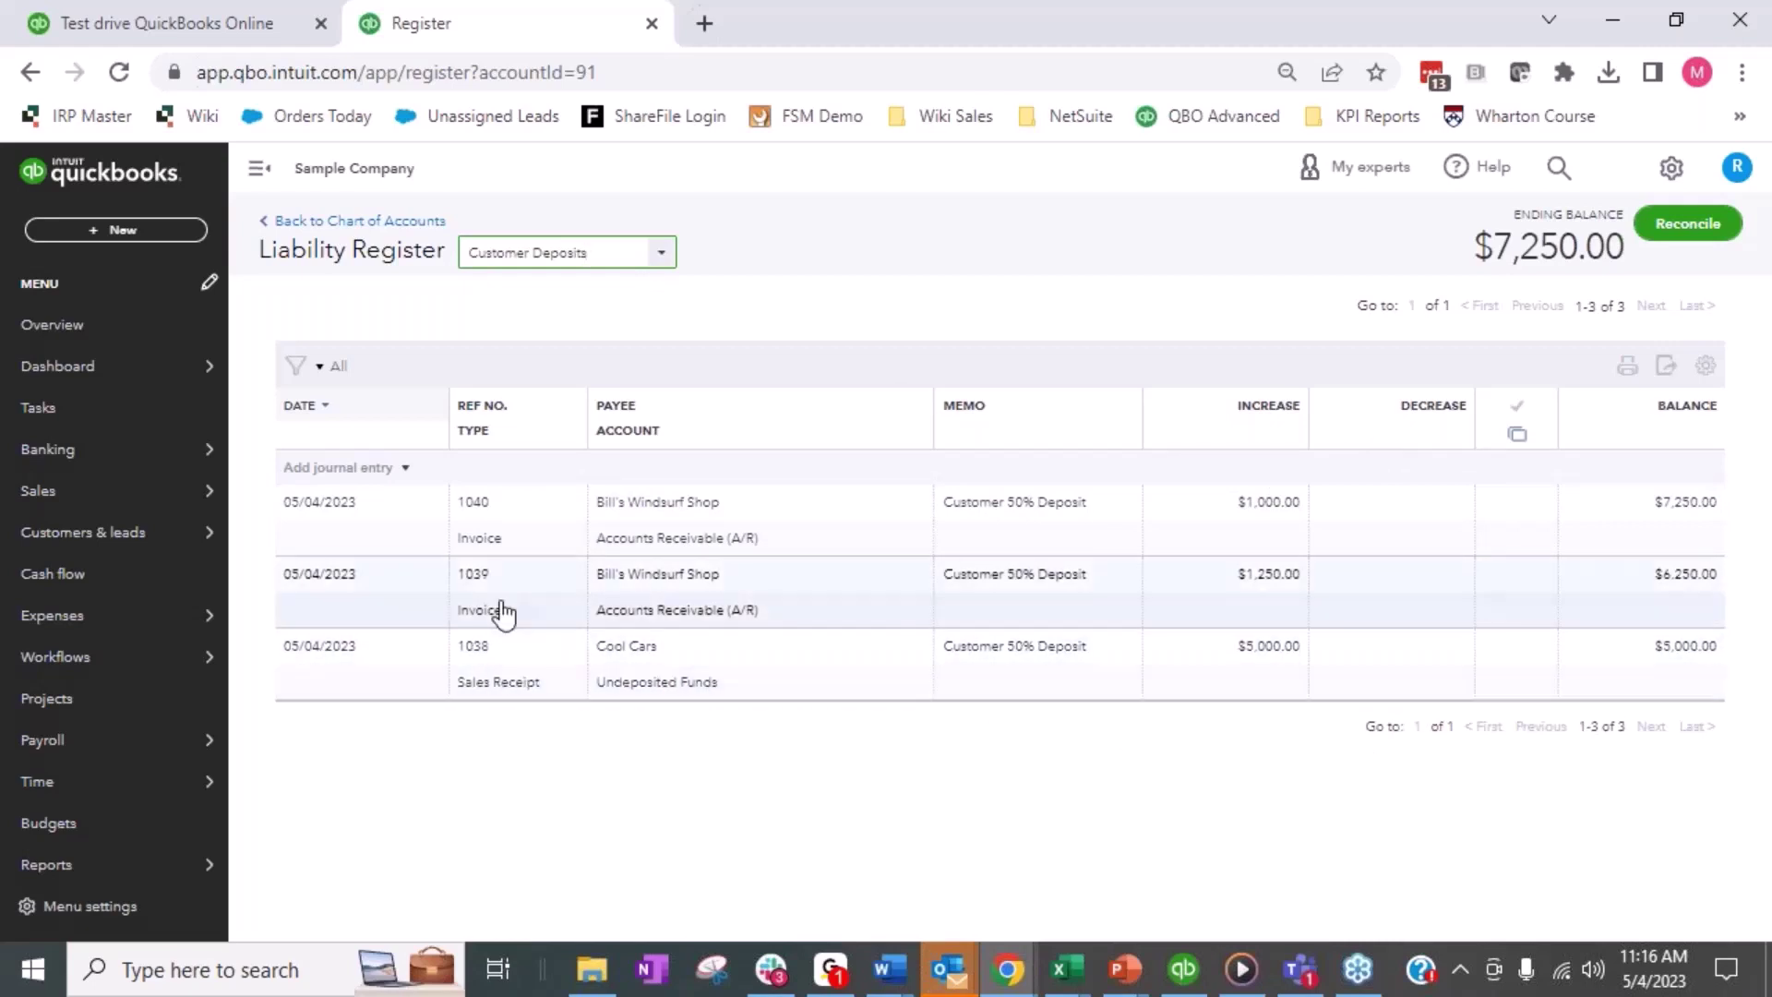
Step: Open the pending estimate from the transaction list of the customer Cool Cars
mouse_move(119, 538)
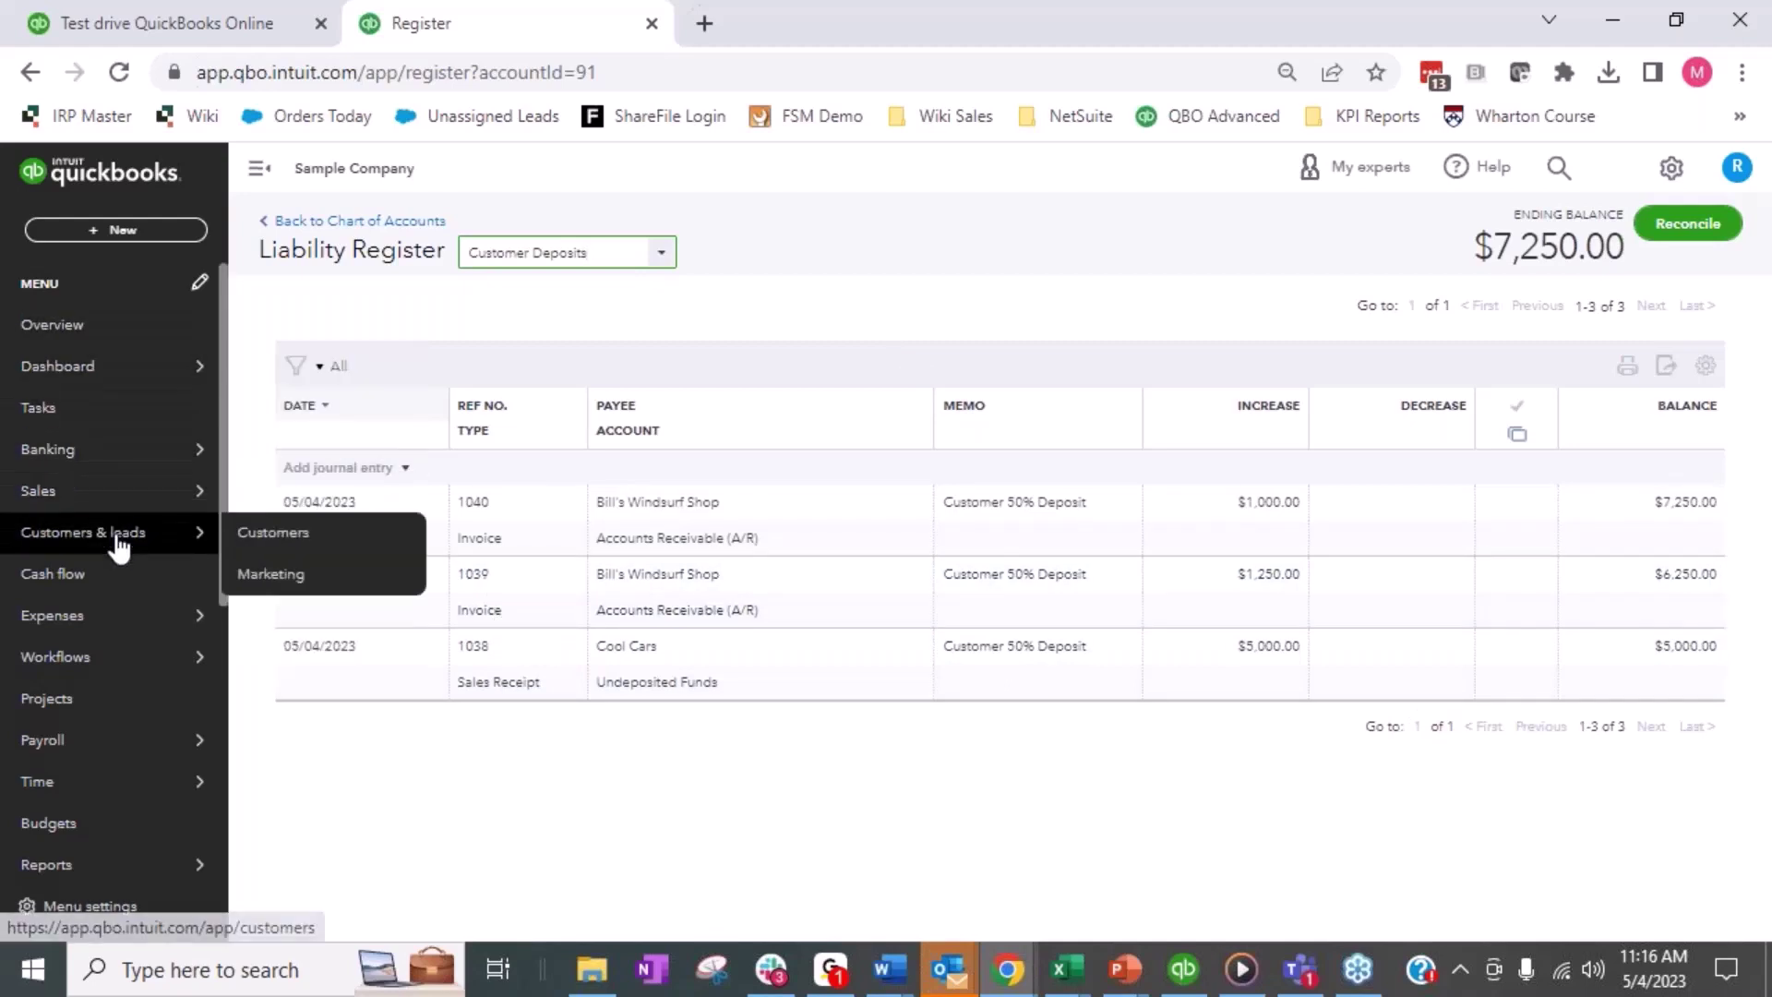
click(289, 530)
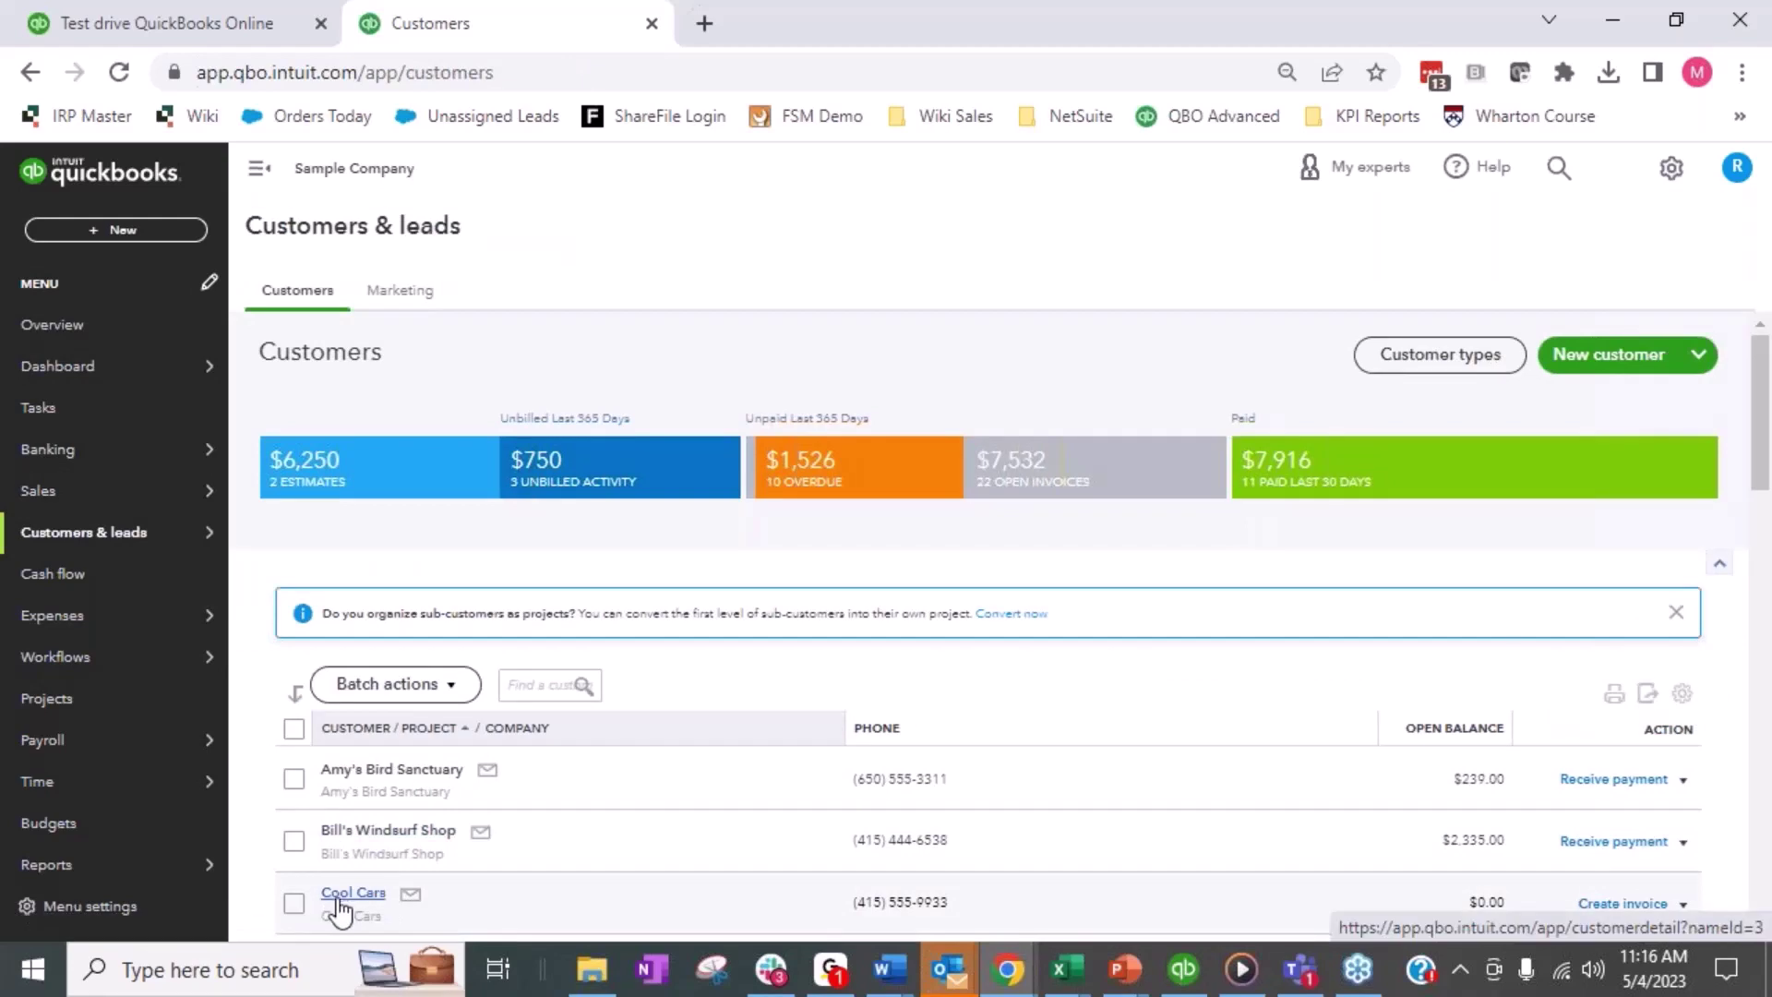
click(348, 894)
scroll(685, 522, down, 2)
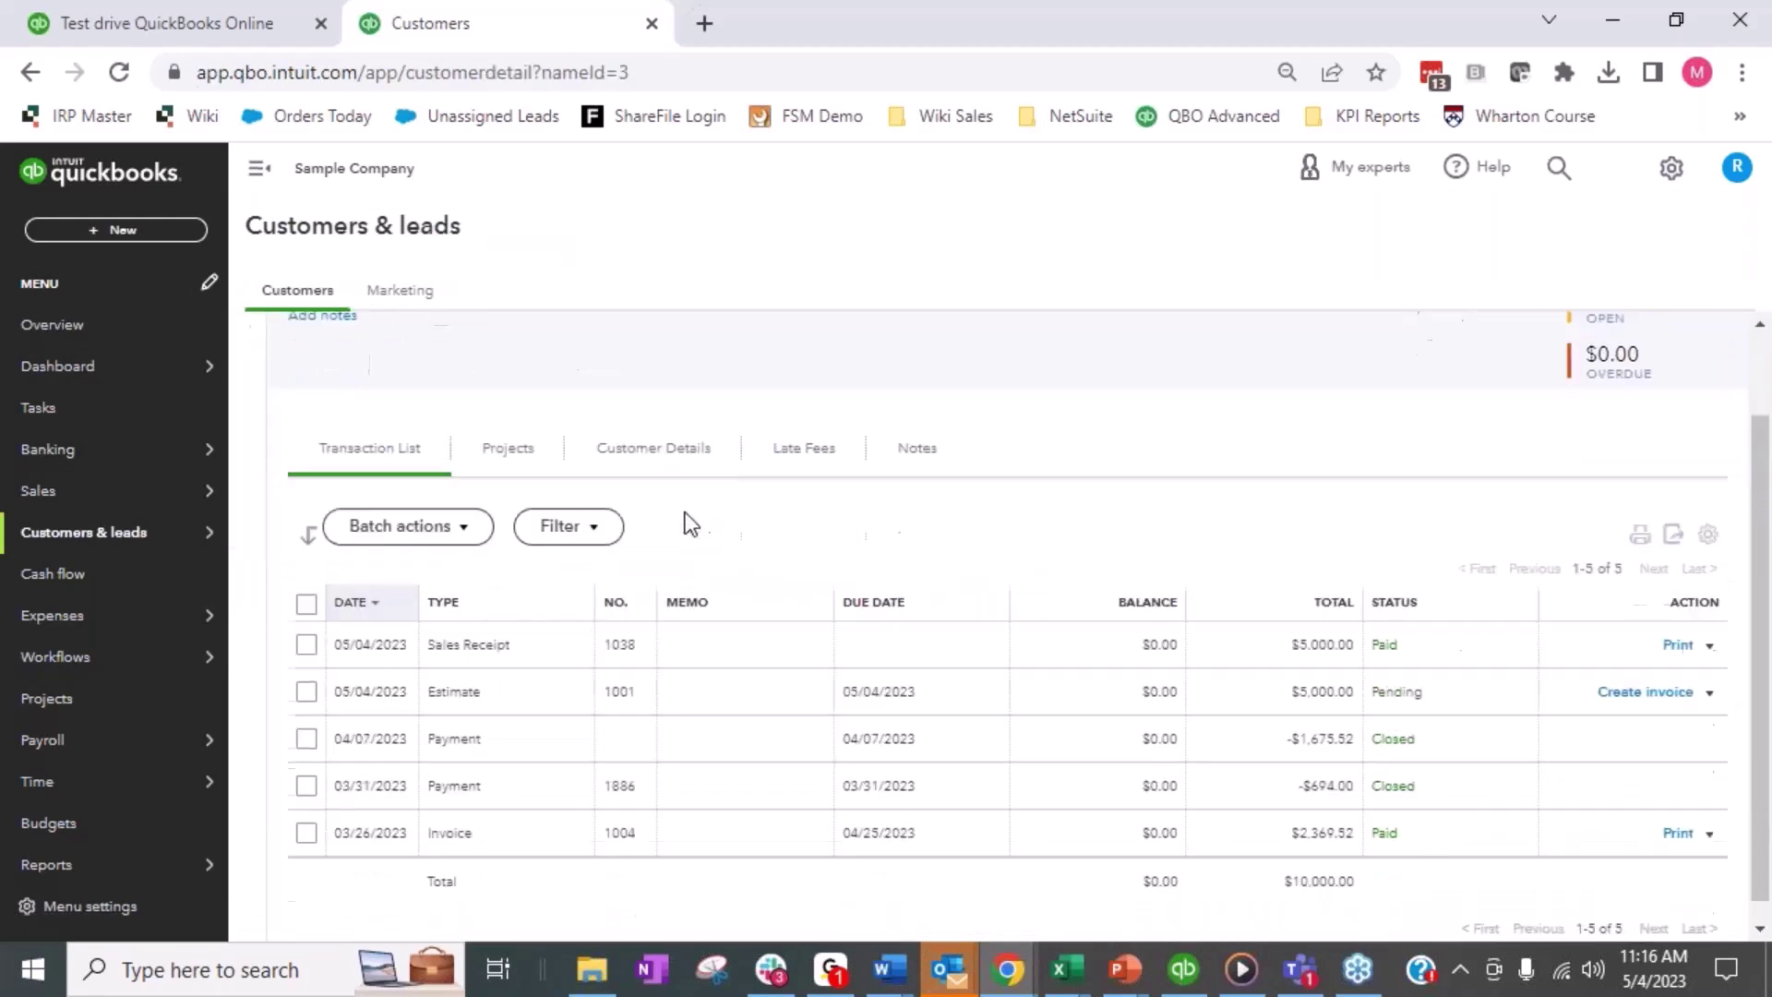
click(416, 687)
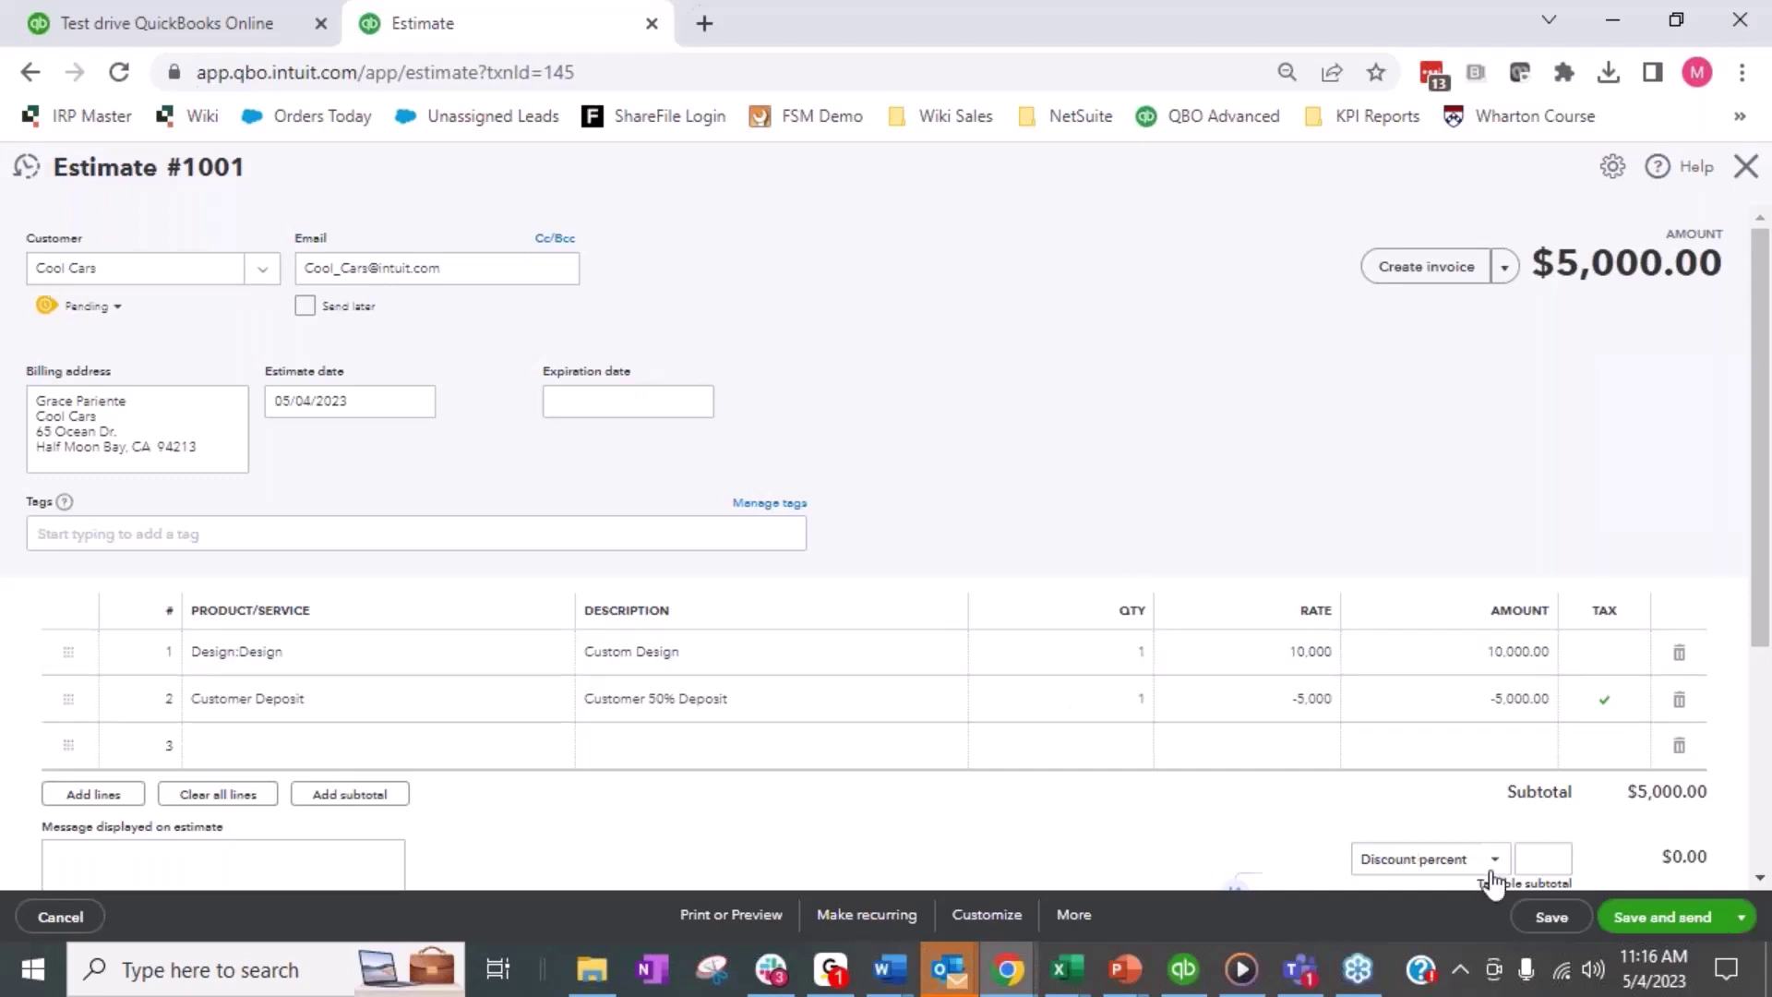
Step: Create an invoice from the Cool Cars estimate, keeping its design and negative deposit lines, then save and close it
click(1421, 269)
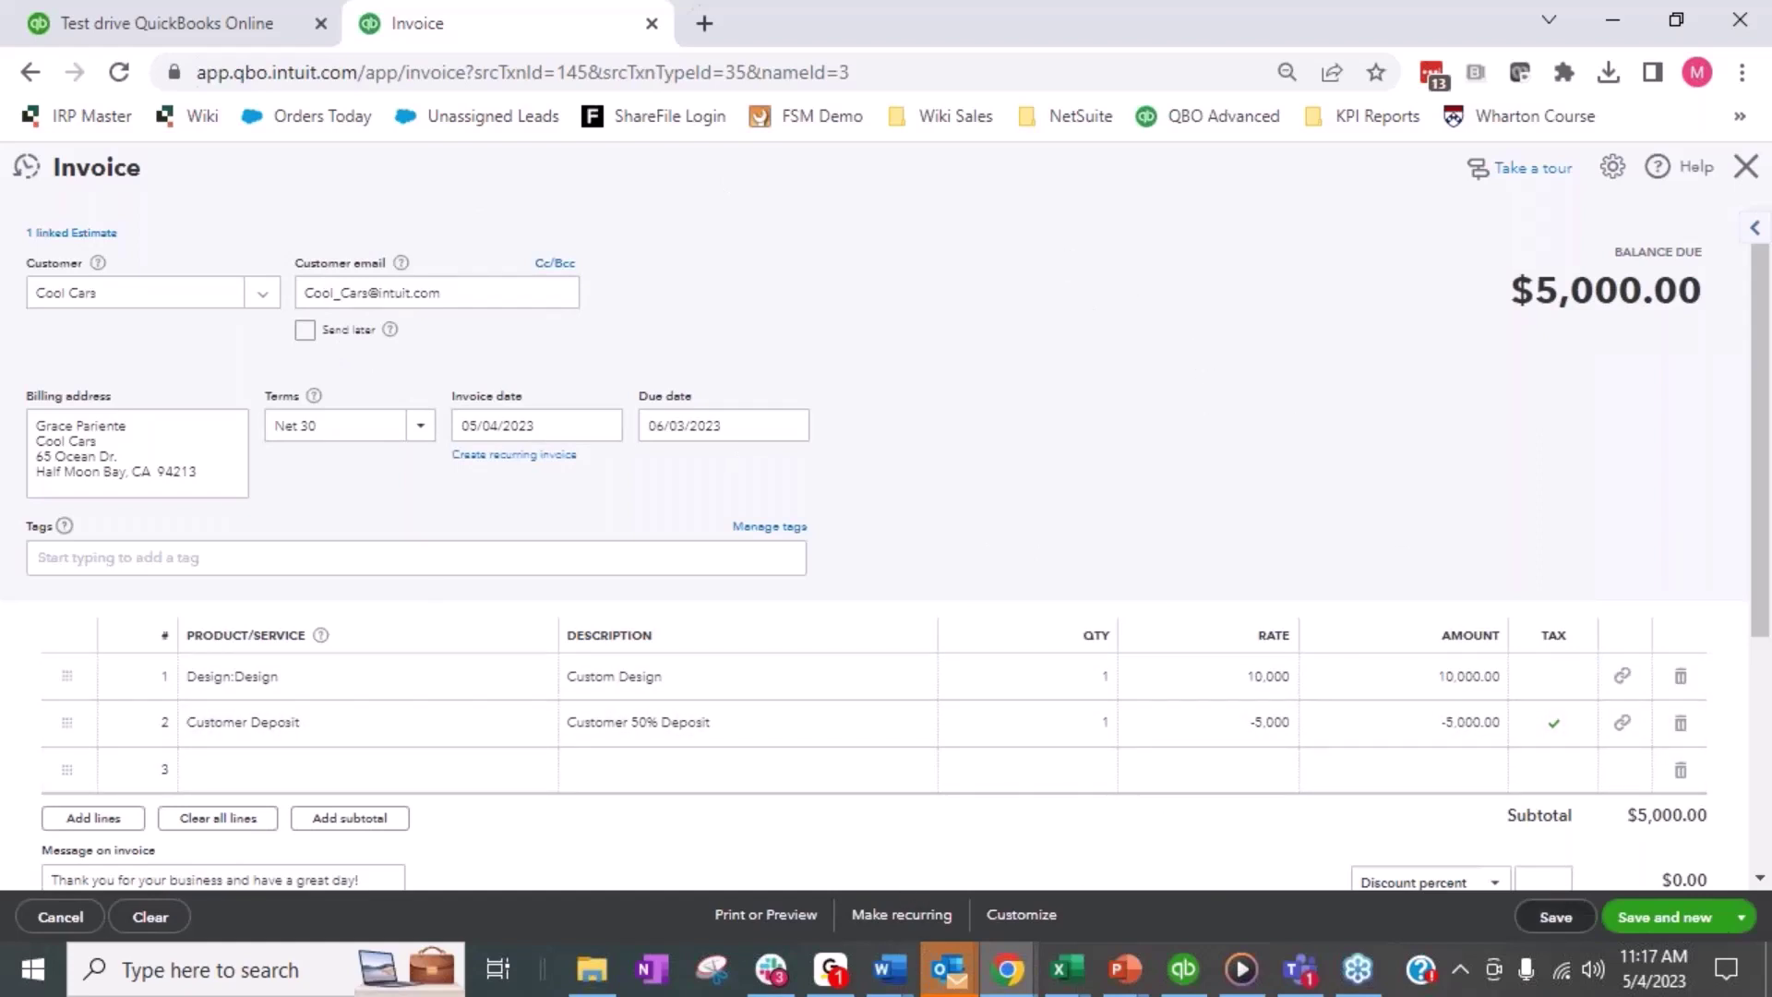
click(1557, 918)
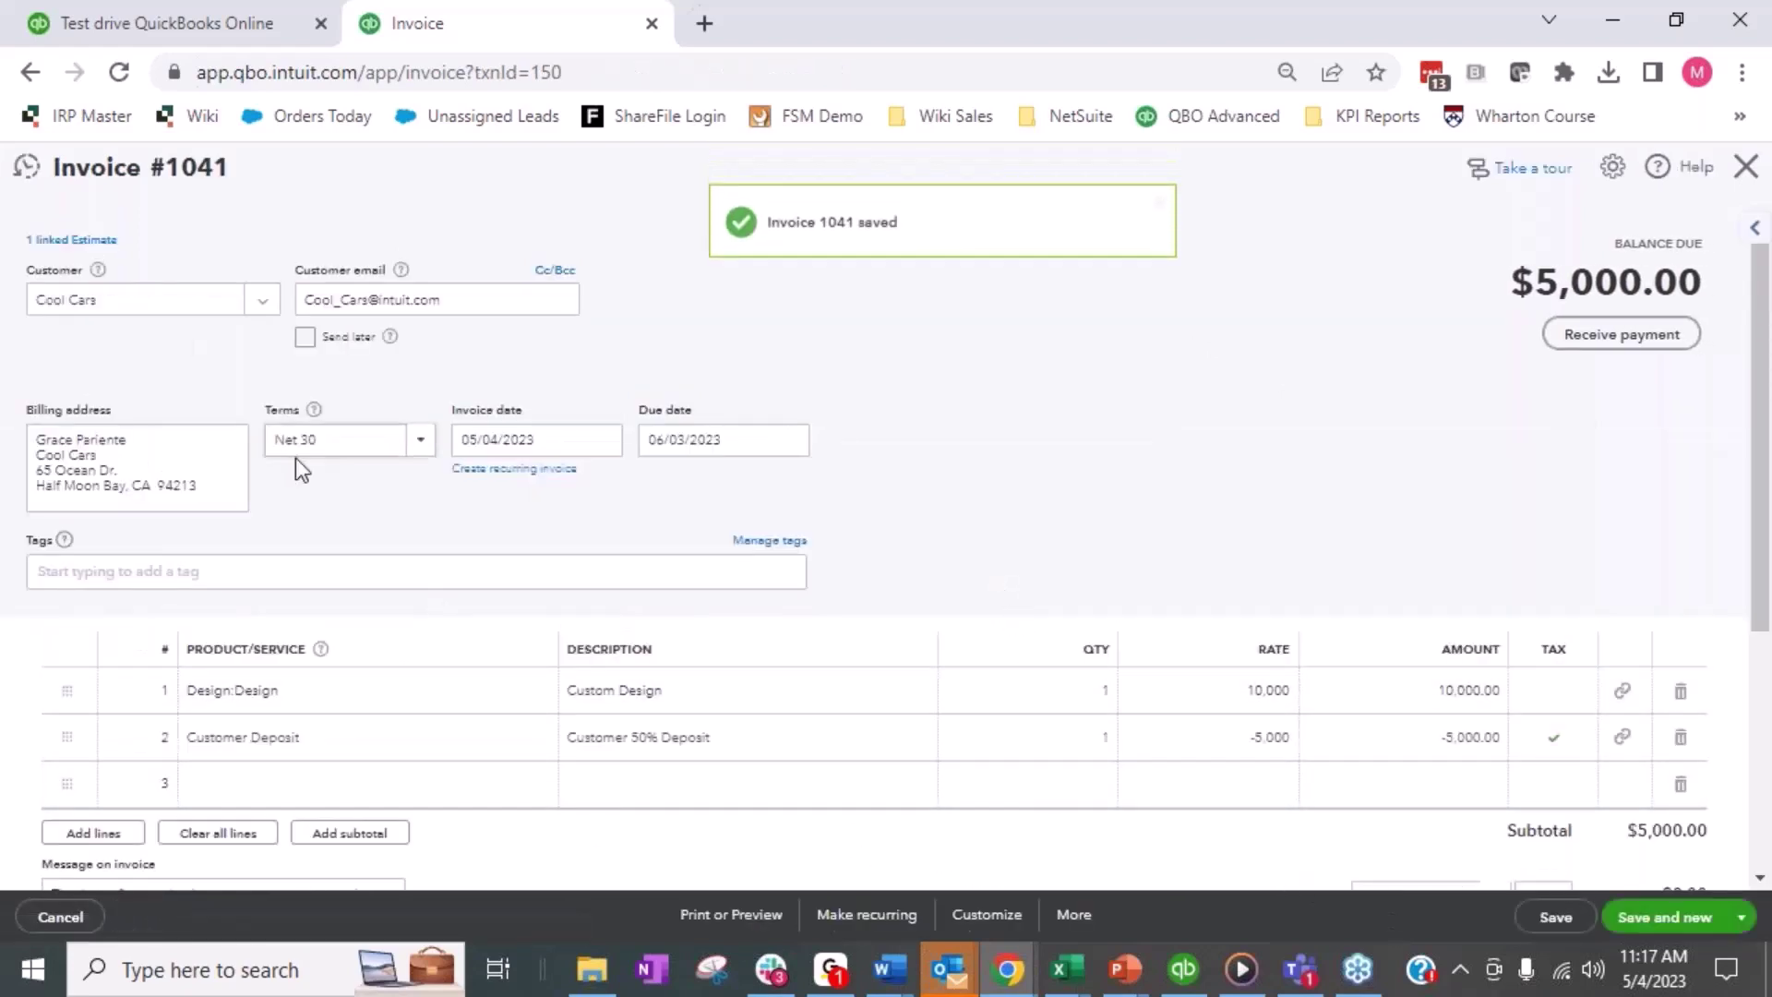
click(1746, 166)
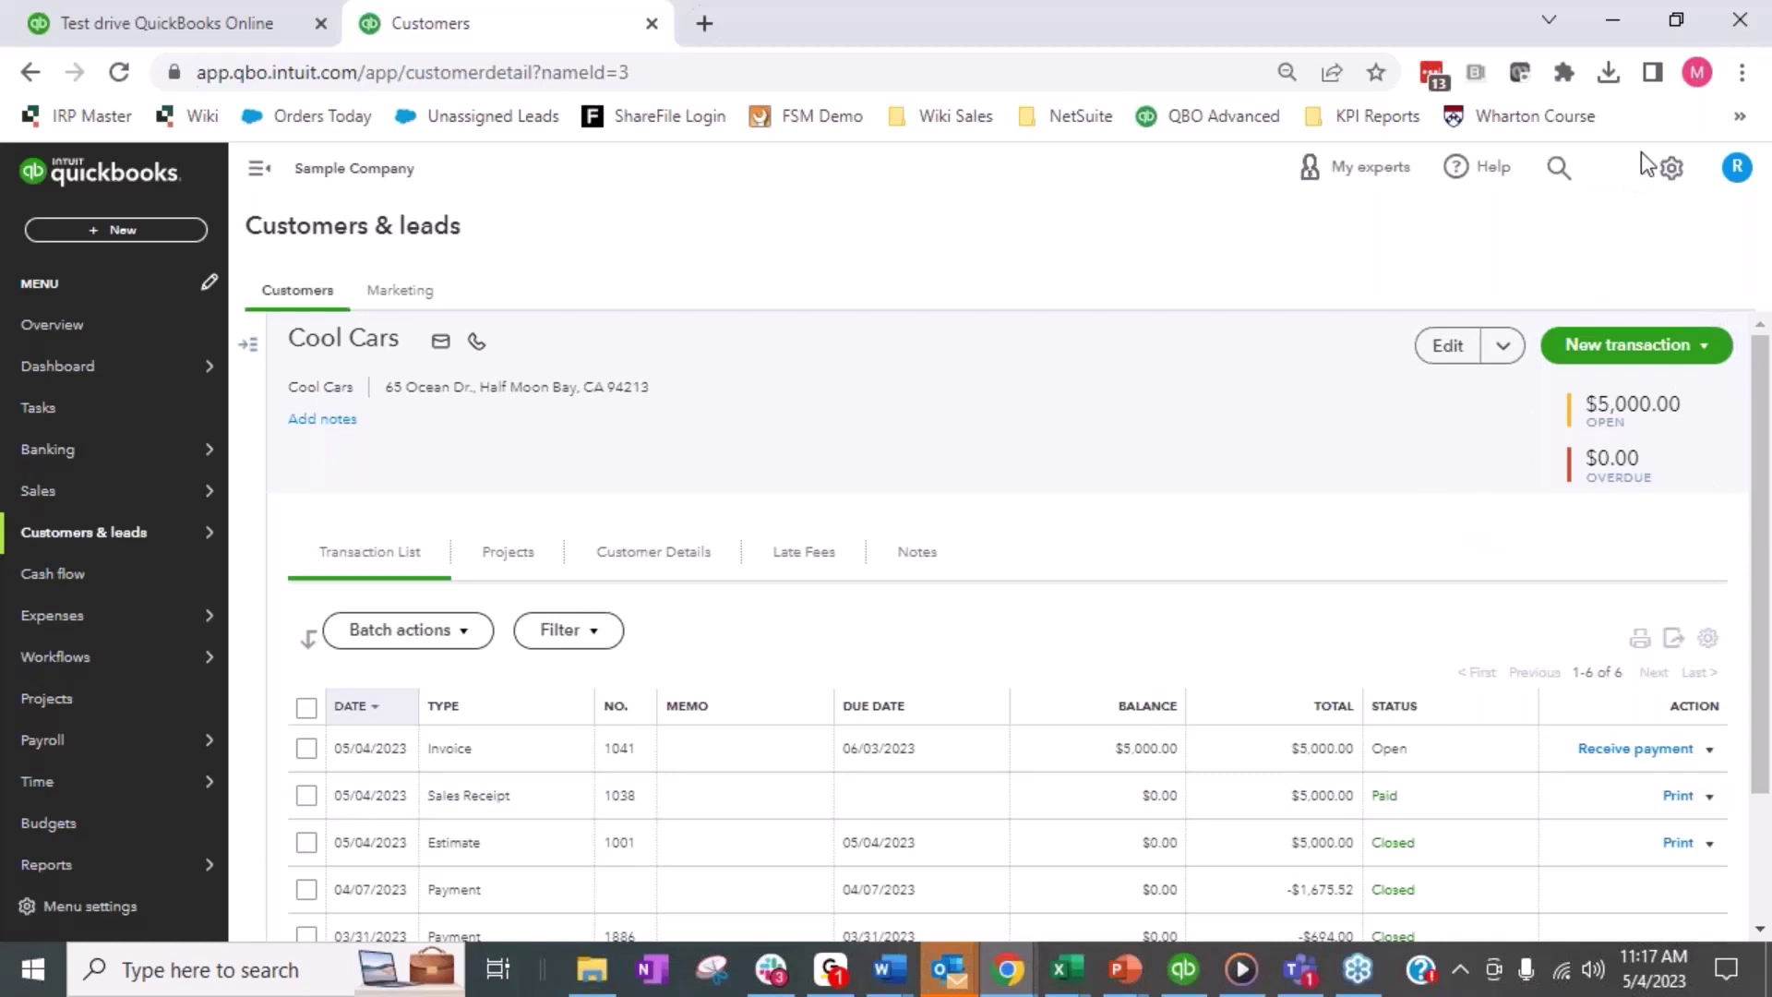
Step: Reopen the Customer Deposits register from the chart of accounts to check how the Cool Cars invoice applied the deposit
click(1671, 170)
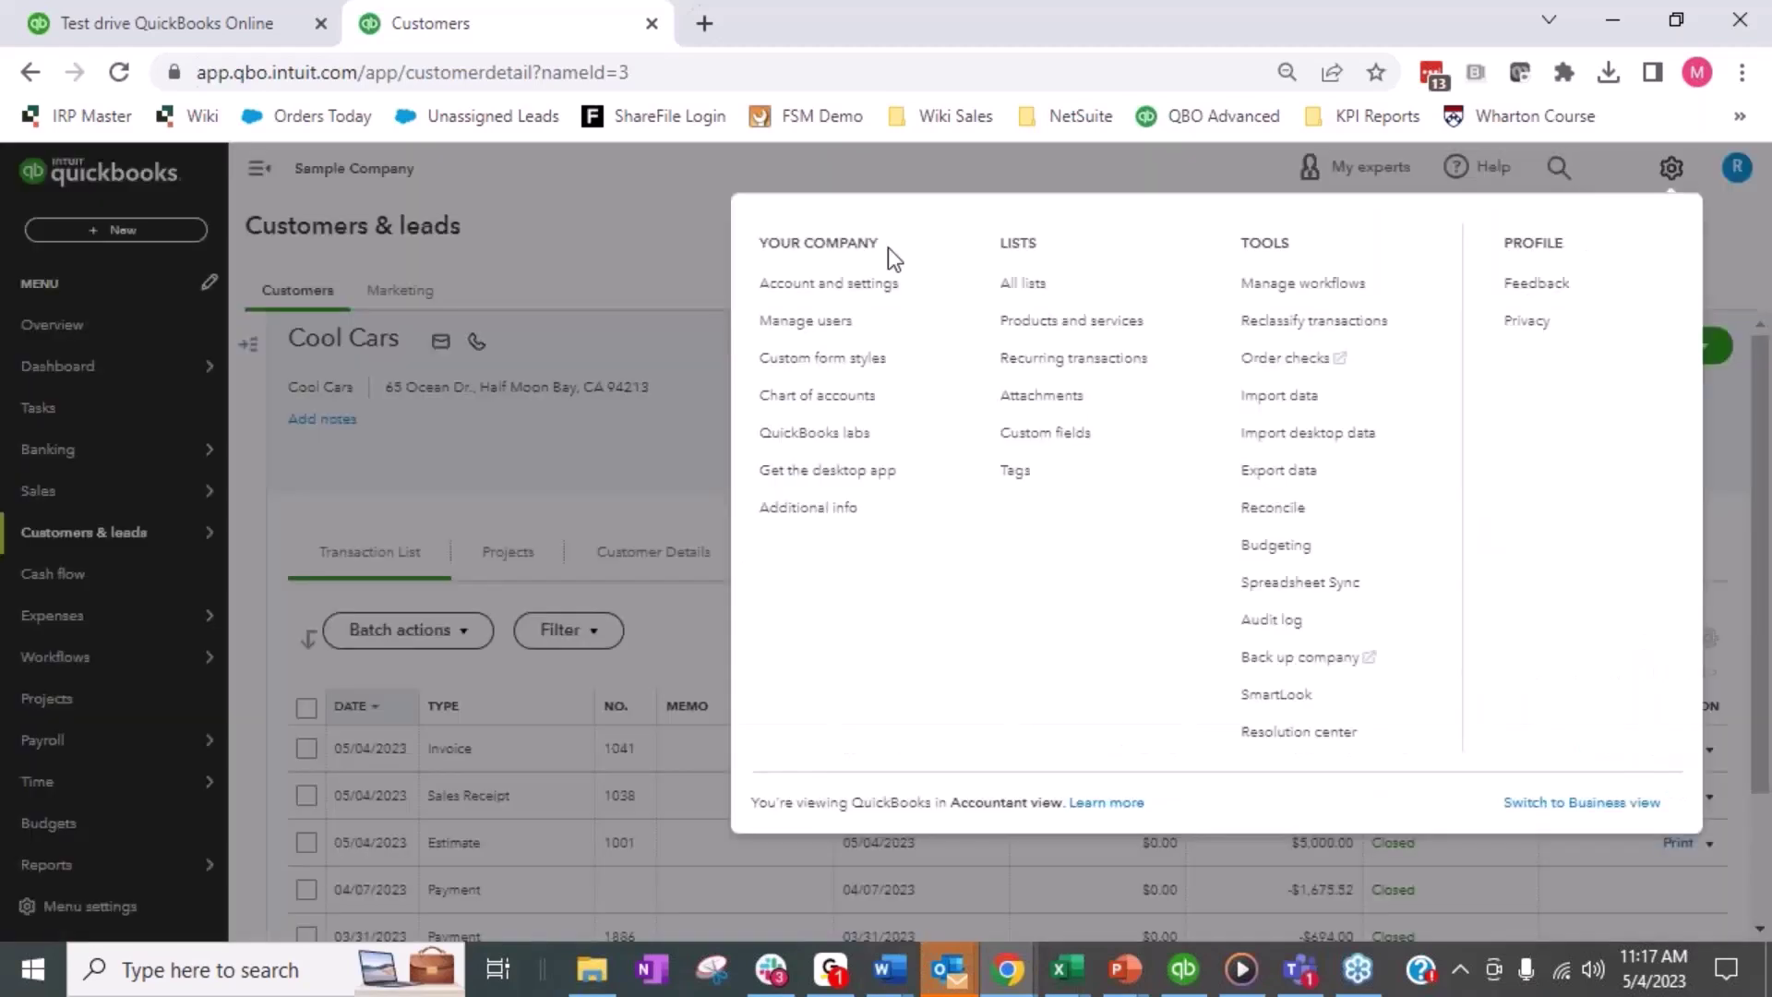
click(808, 395)
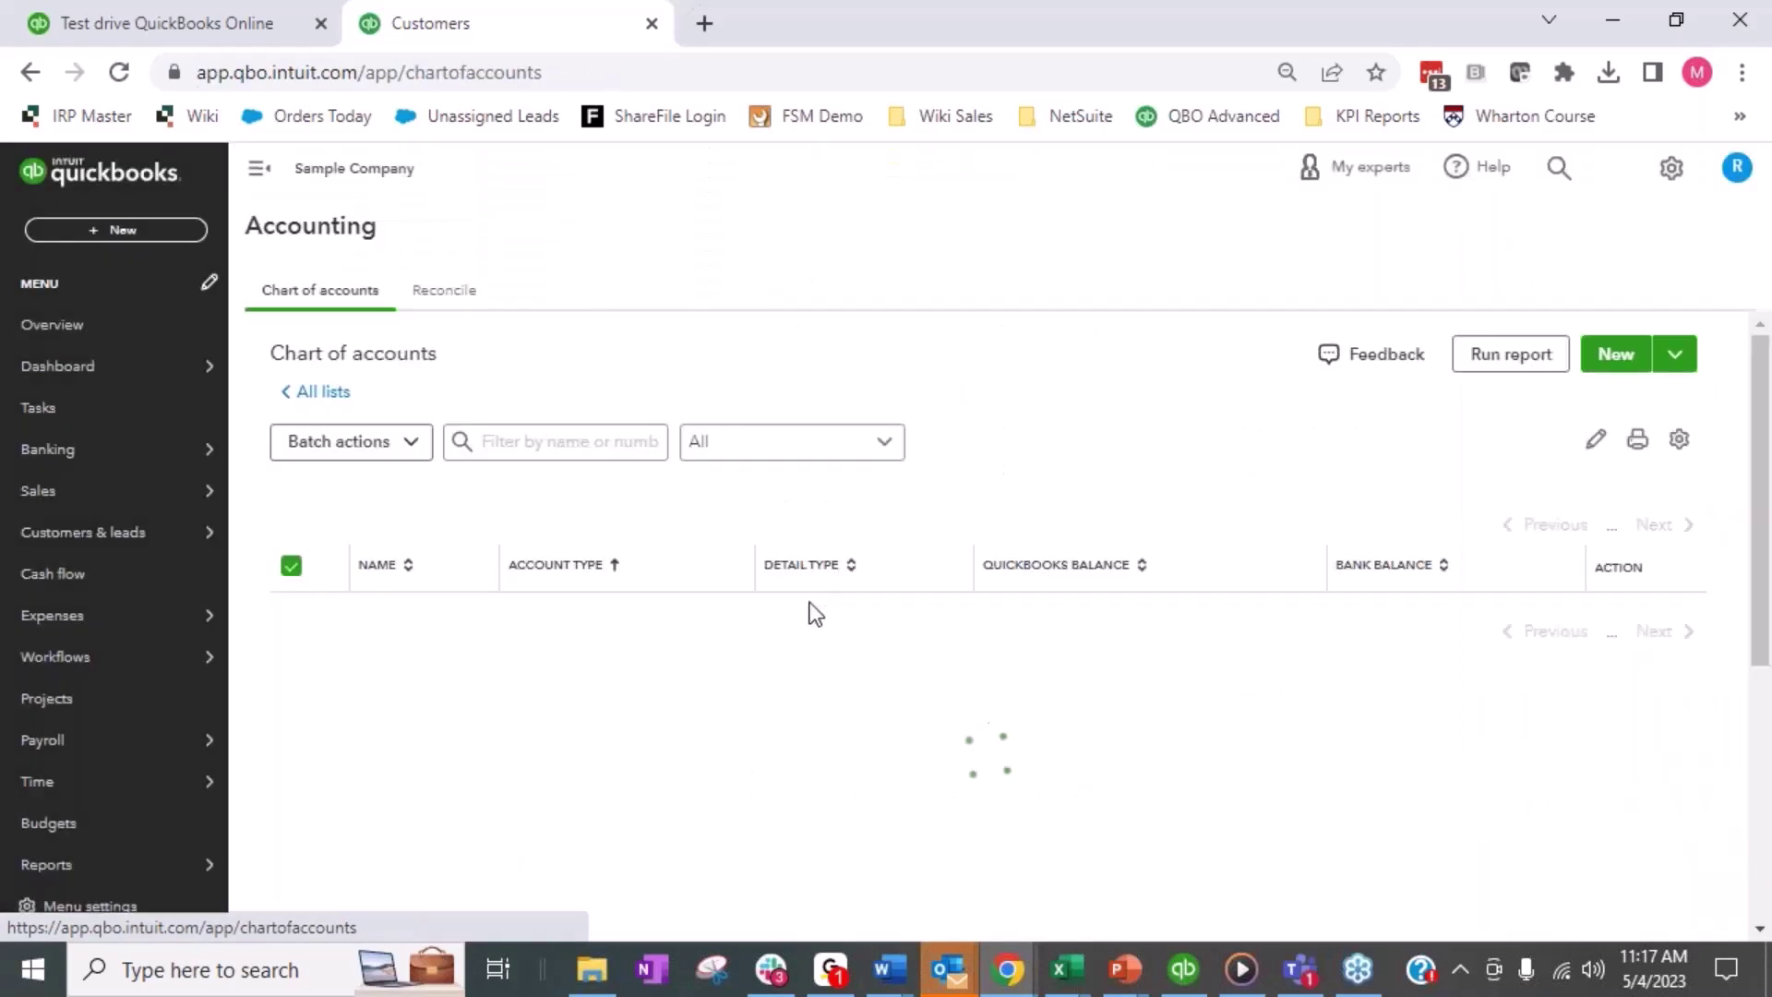
scroll(467, 775, down, 5)
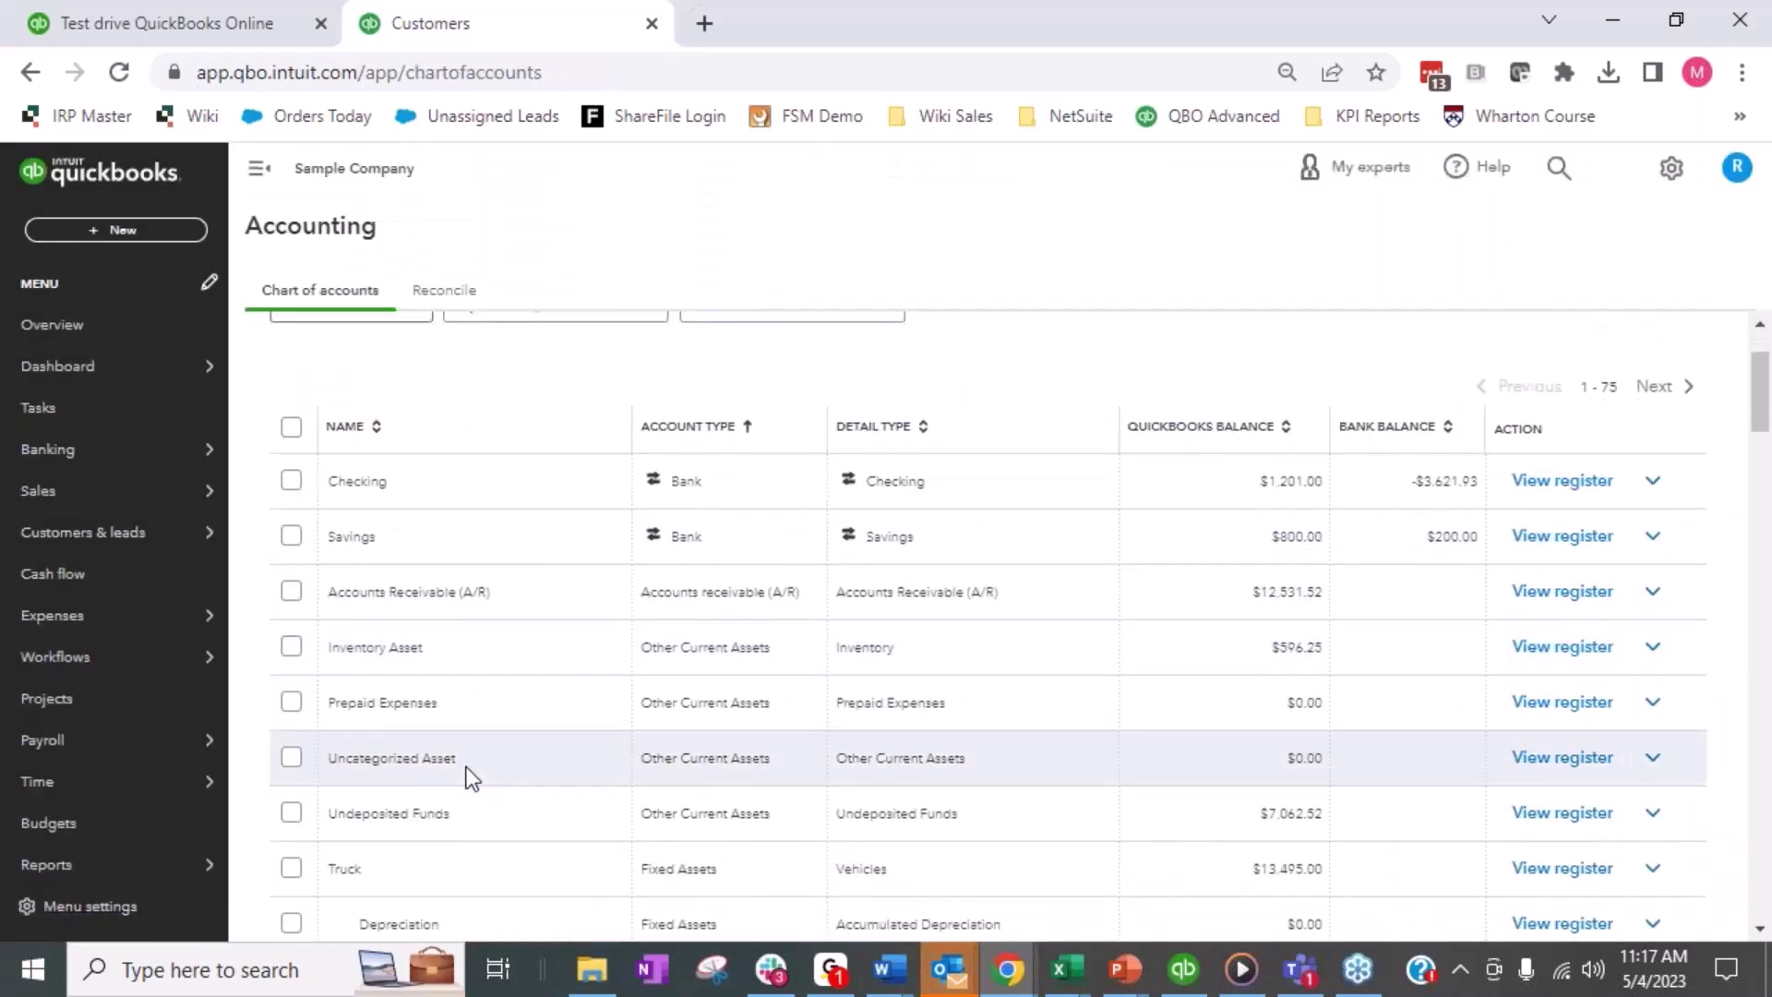
scroll(468, 776, down, 2)
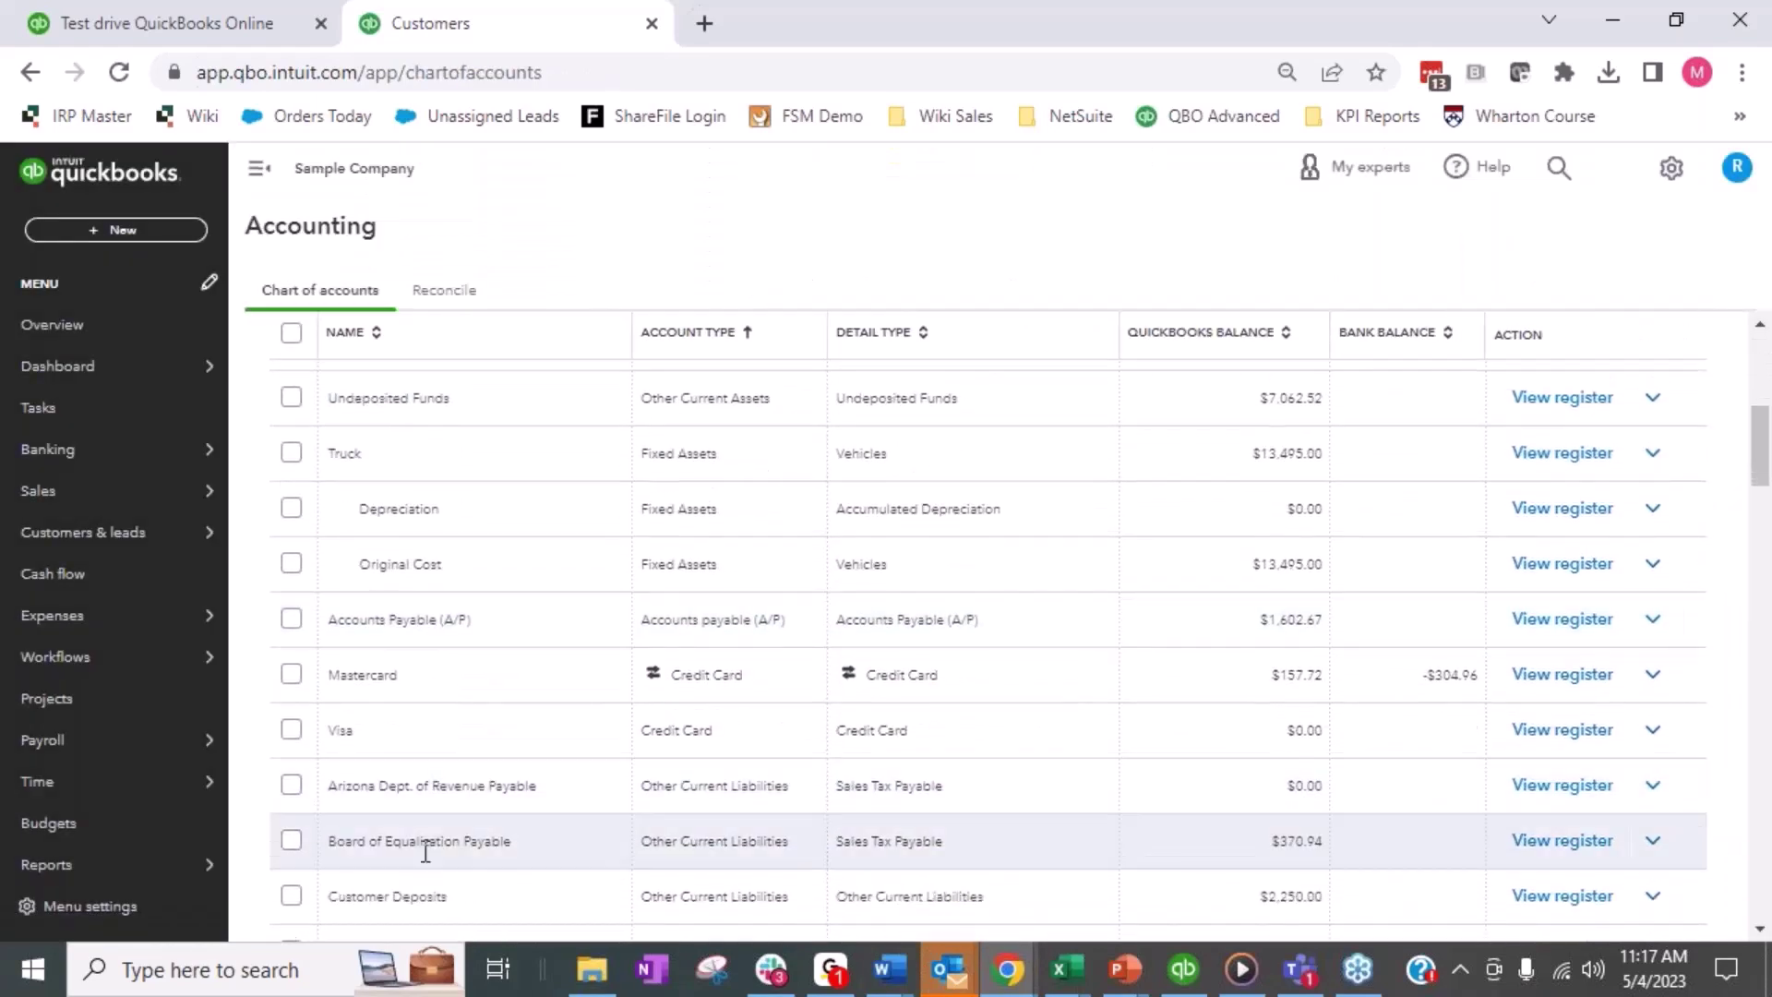
click(1555, 900)
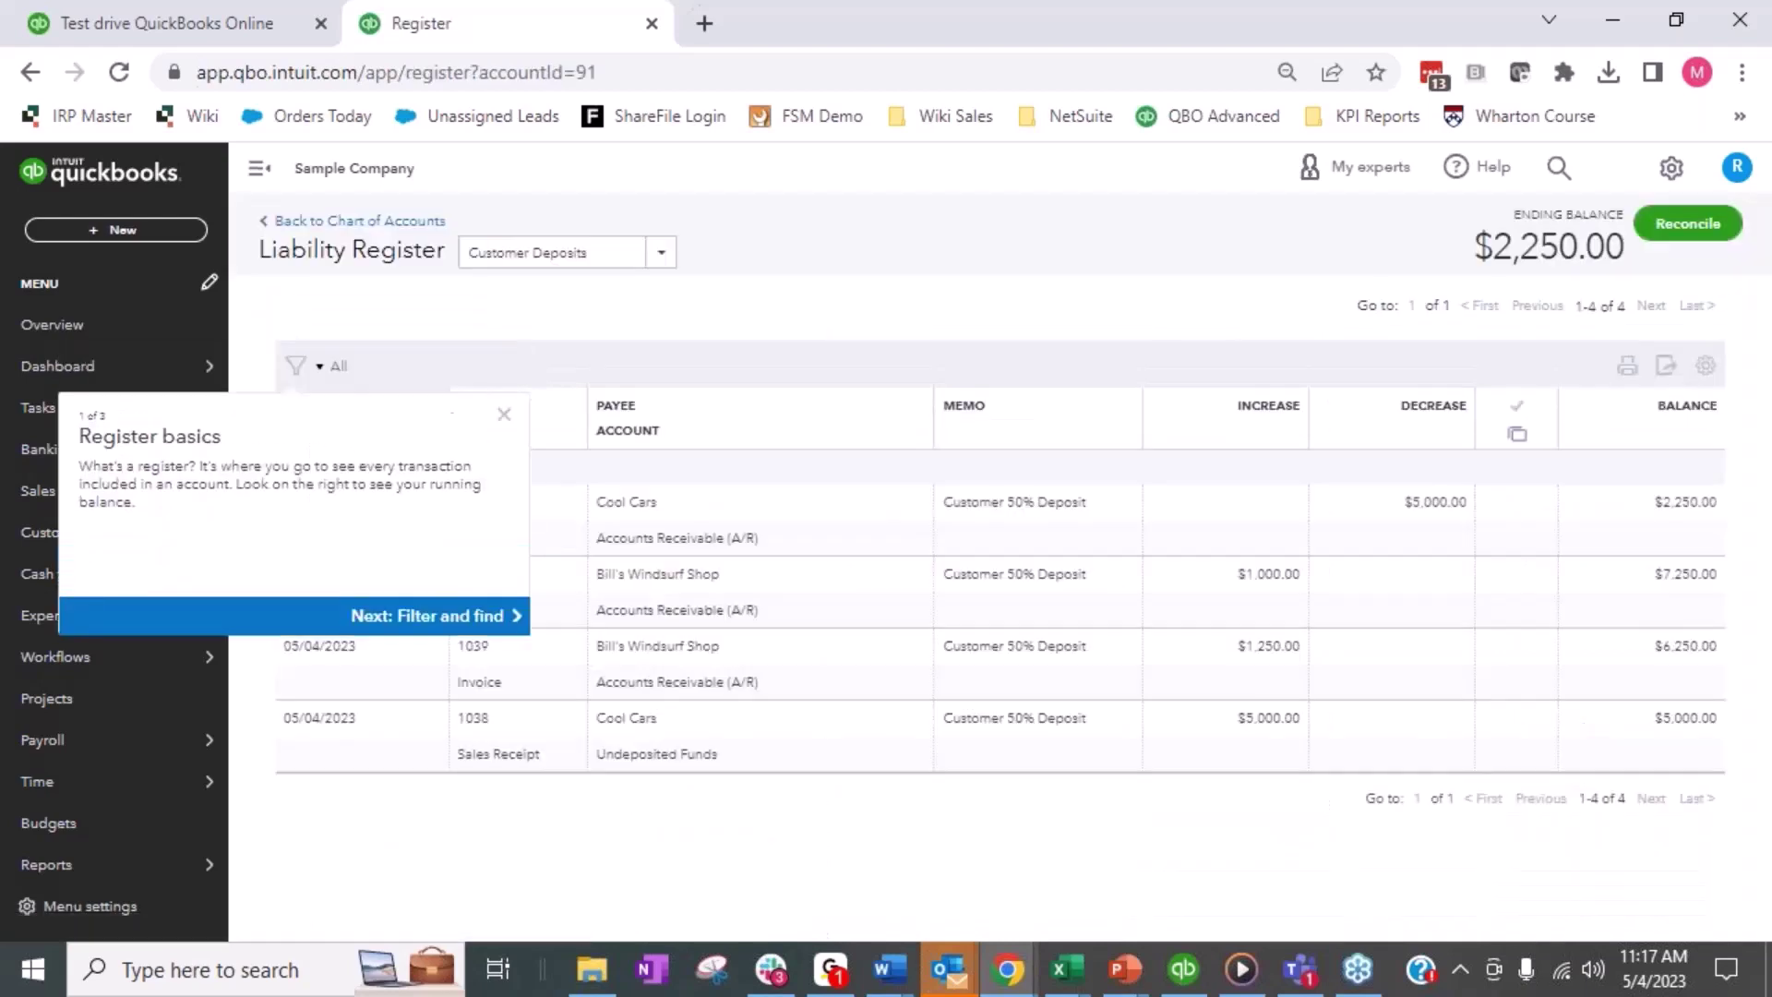
click(502, 413)
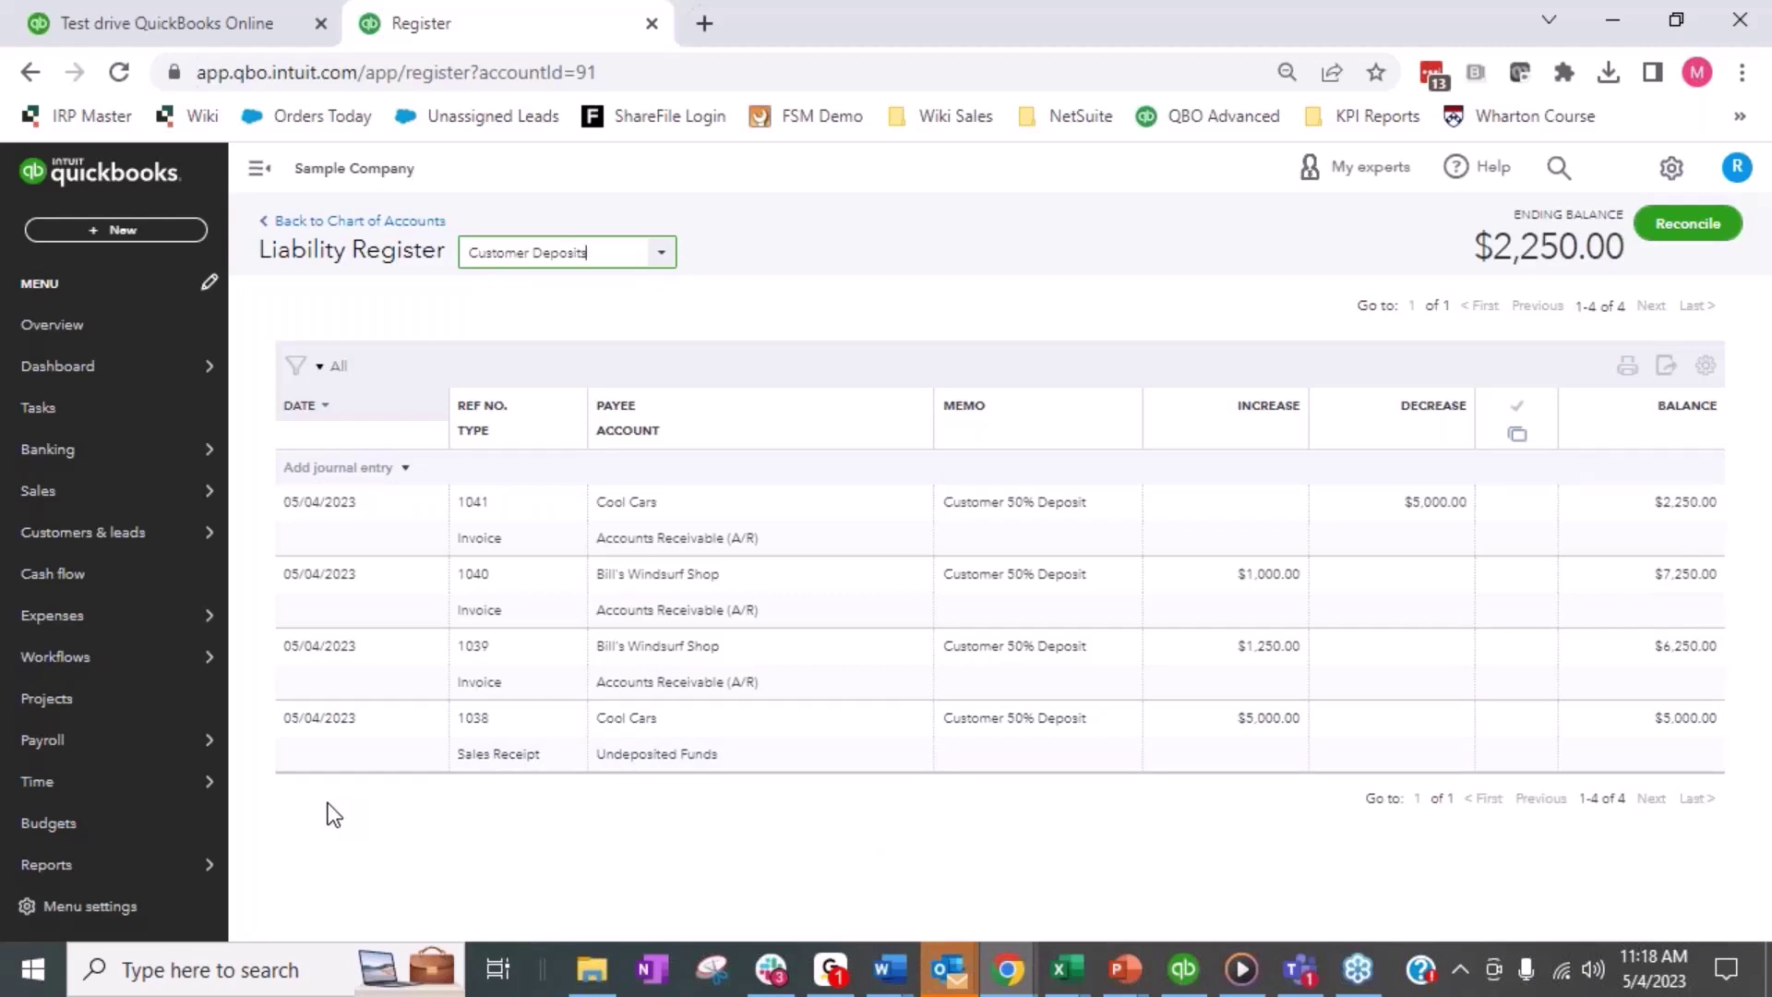
Step: Create a new custom report, starting by adding data columns
mouse_move(139, 868)
click(257, 865)
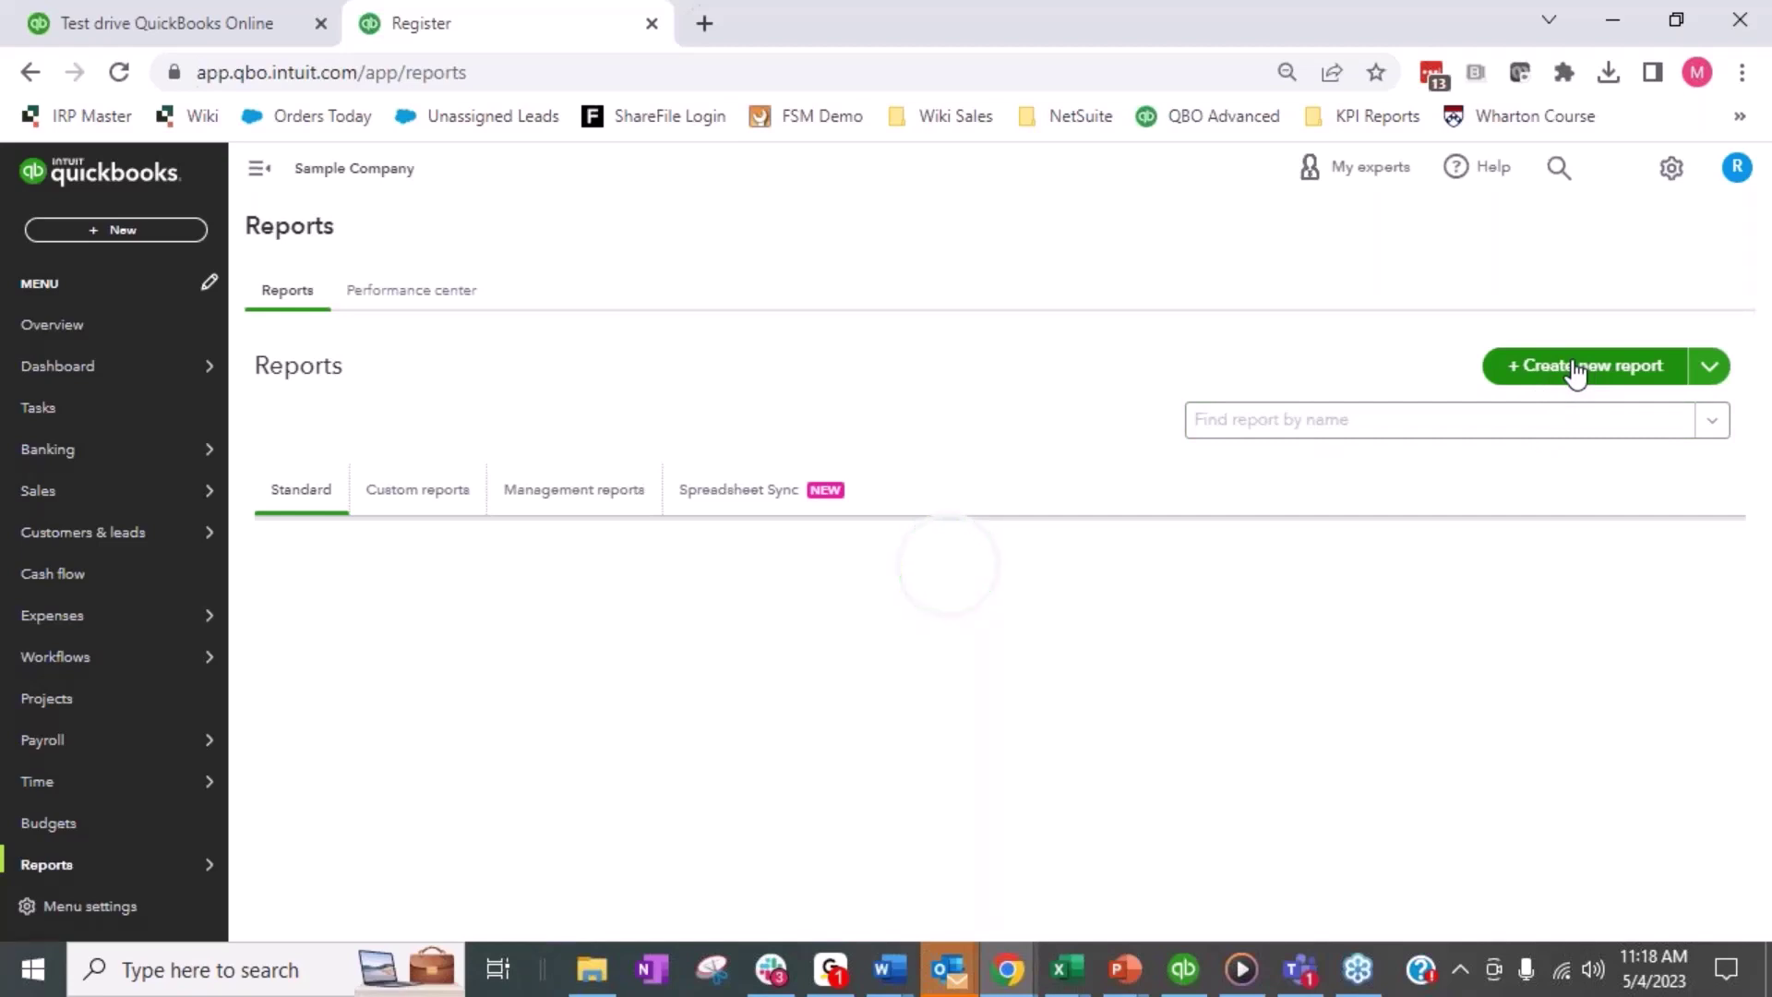
click(1576, 369)
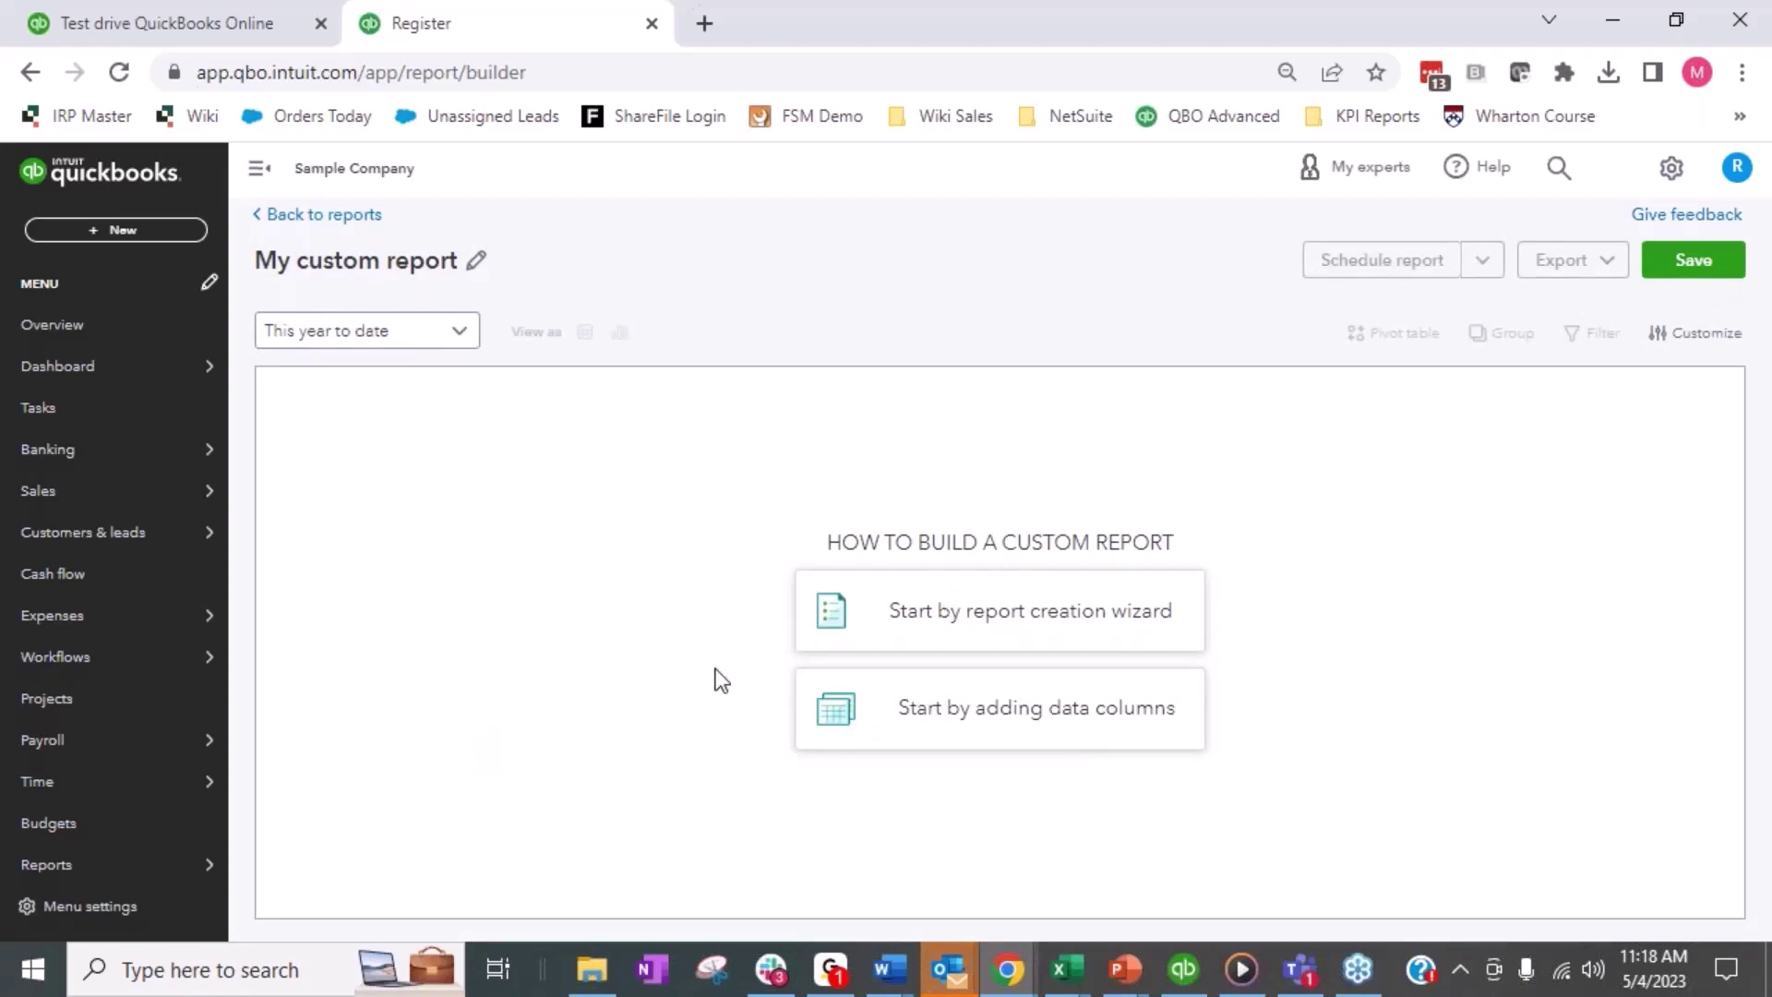
click(889, 744)
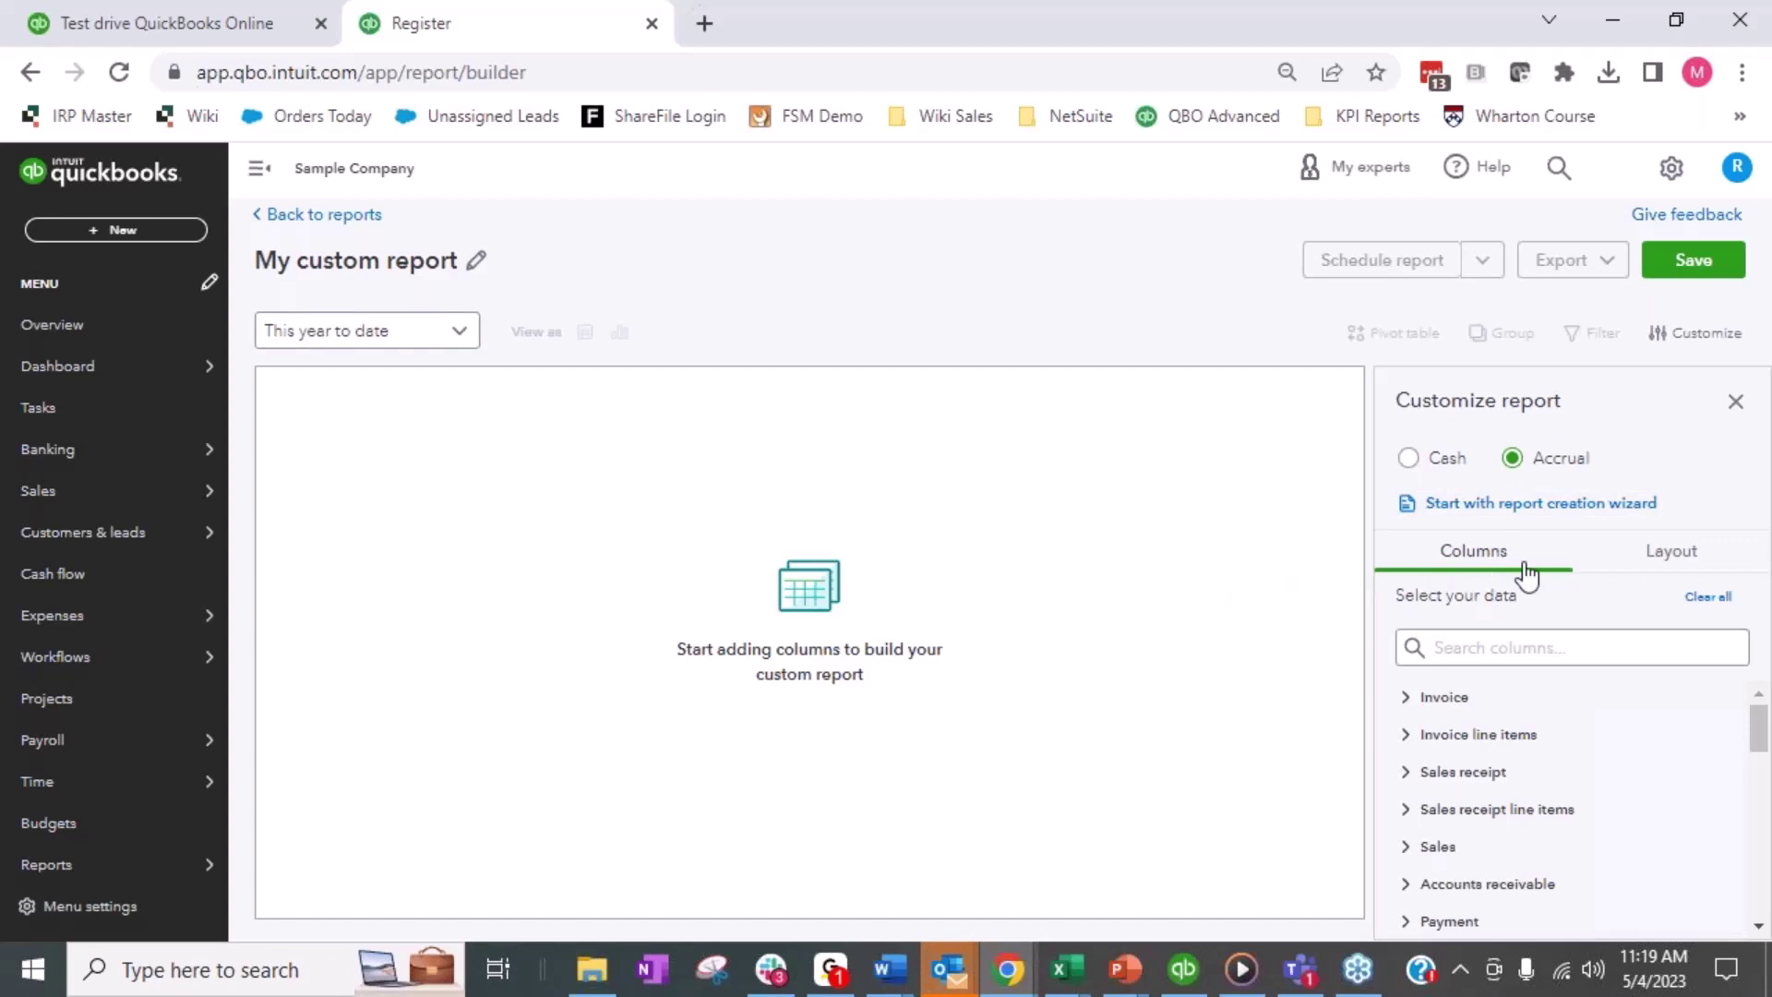
Step: Search the report columns for "account name" and add the Account name column from Chart of accounts
click(1523, 645)
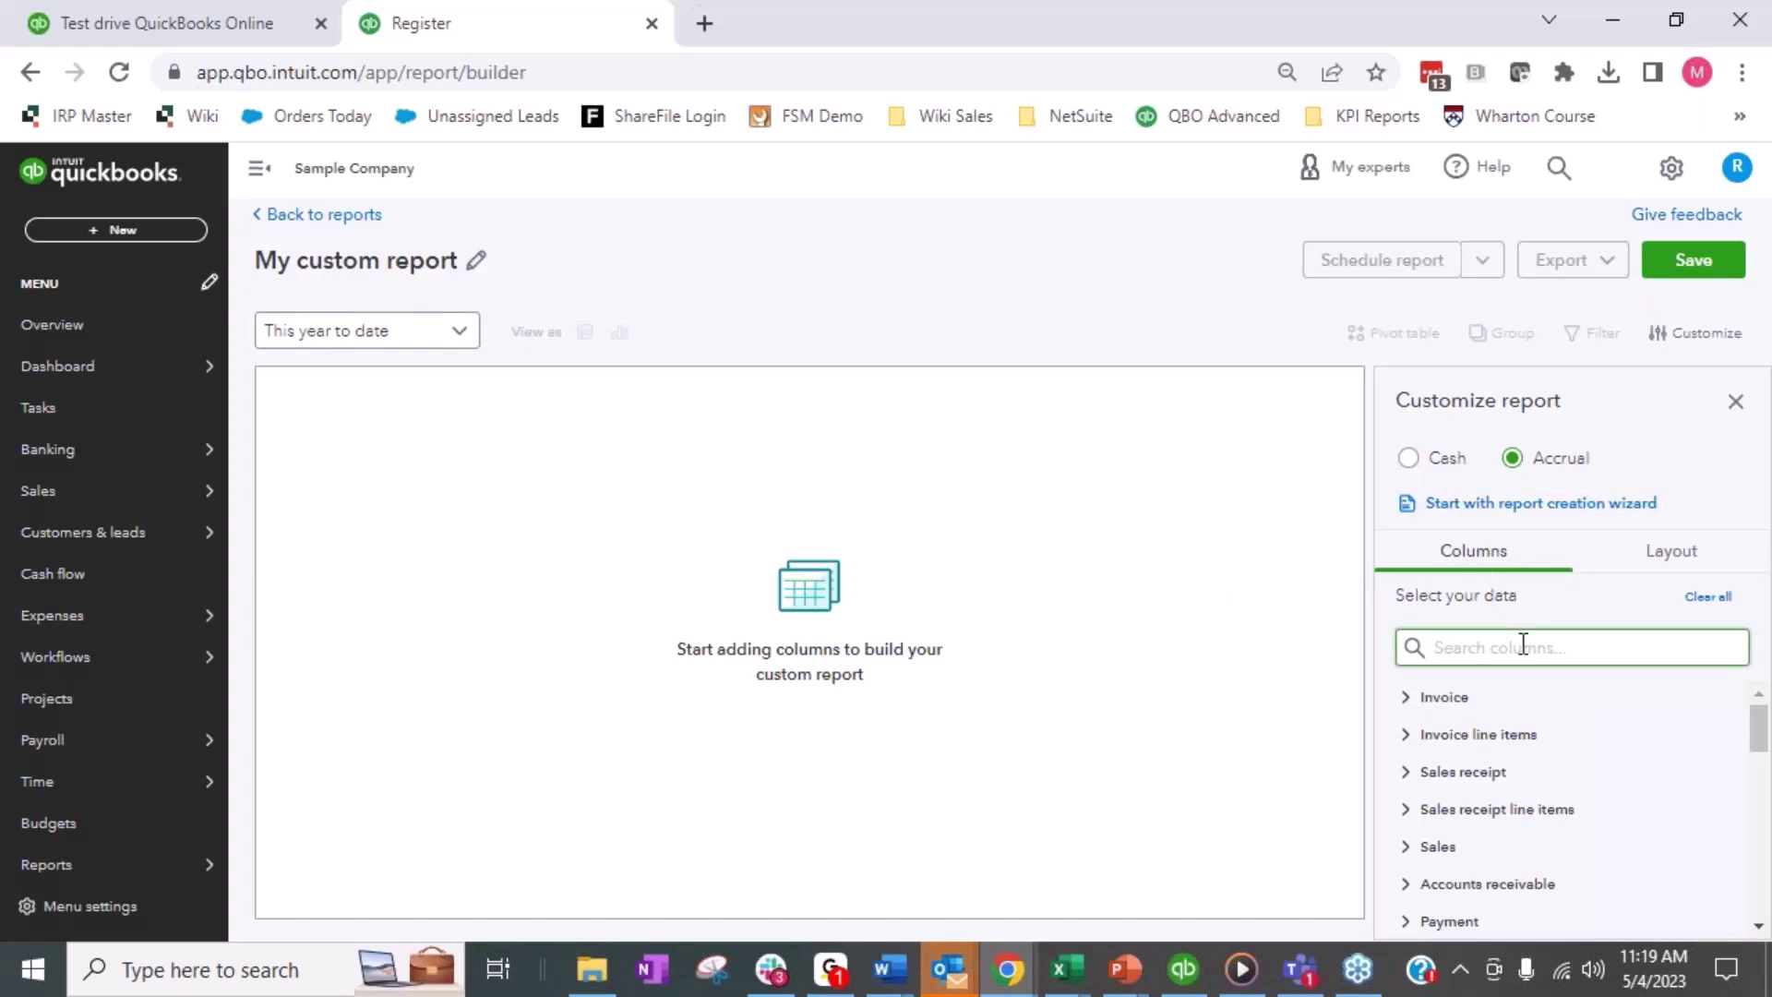
text(account an)
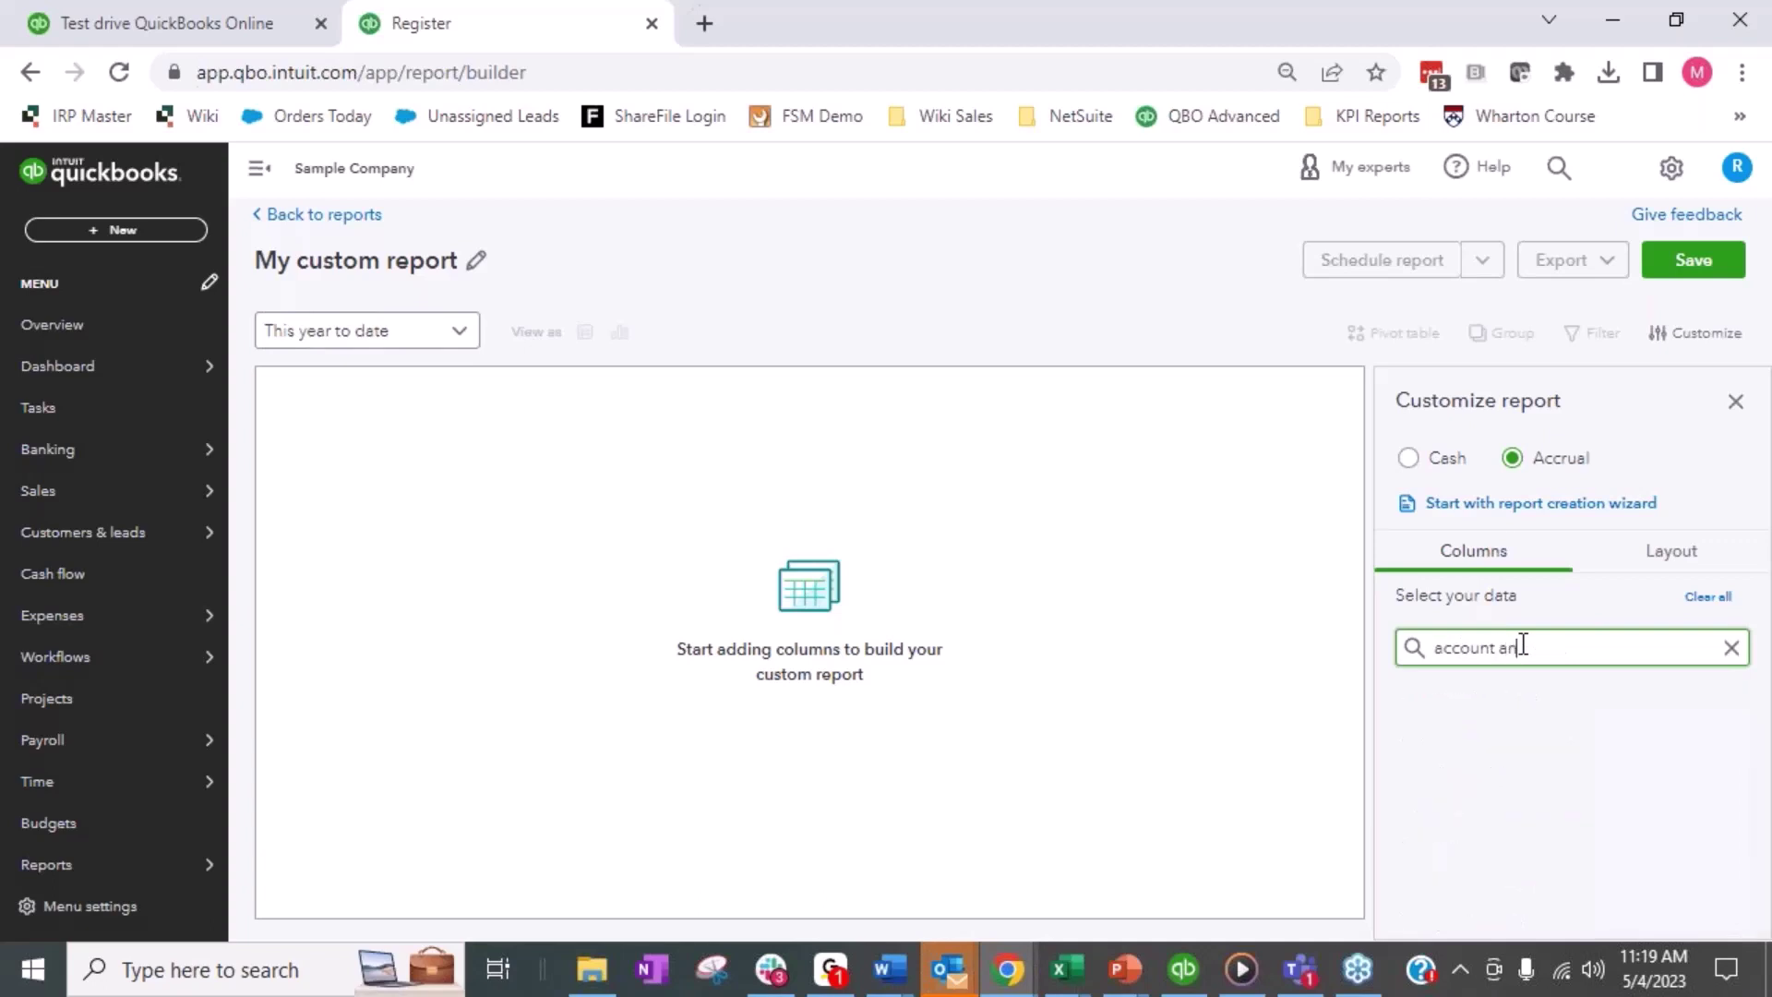
key(BackSpace)
key(BackSpace)
text(name)
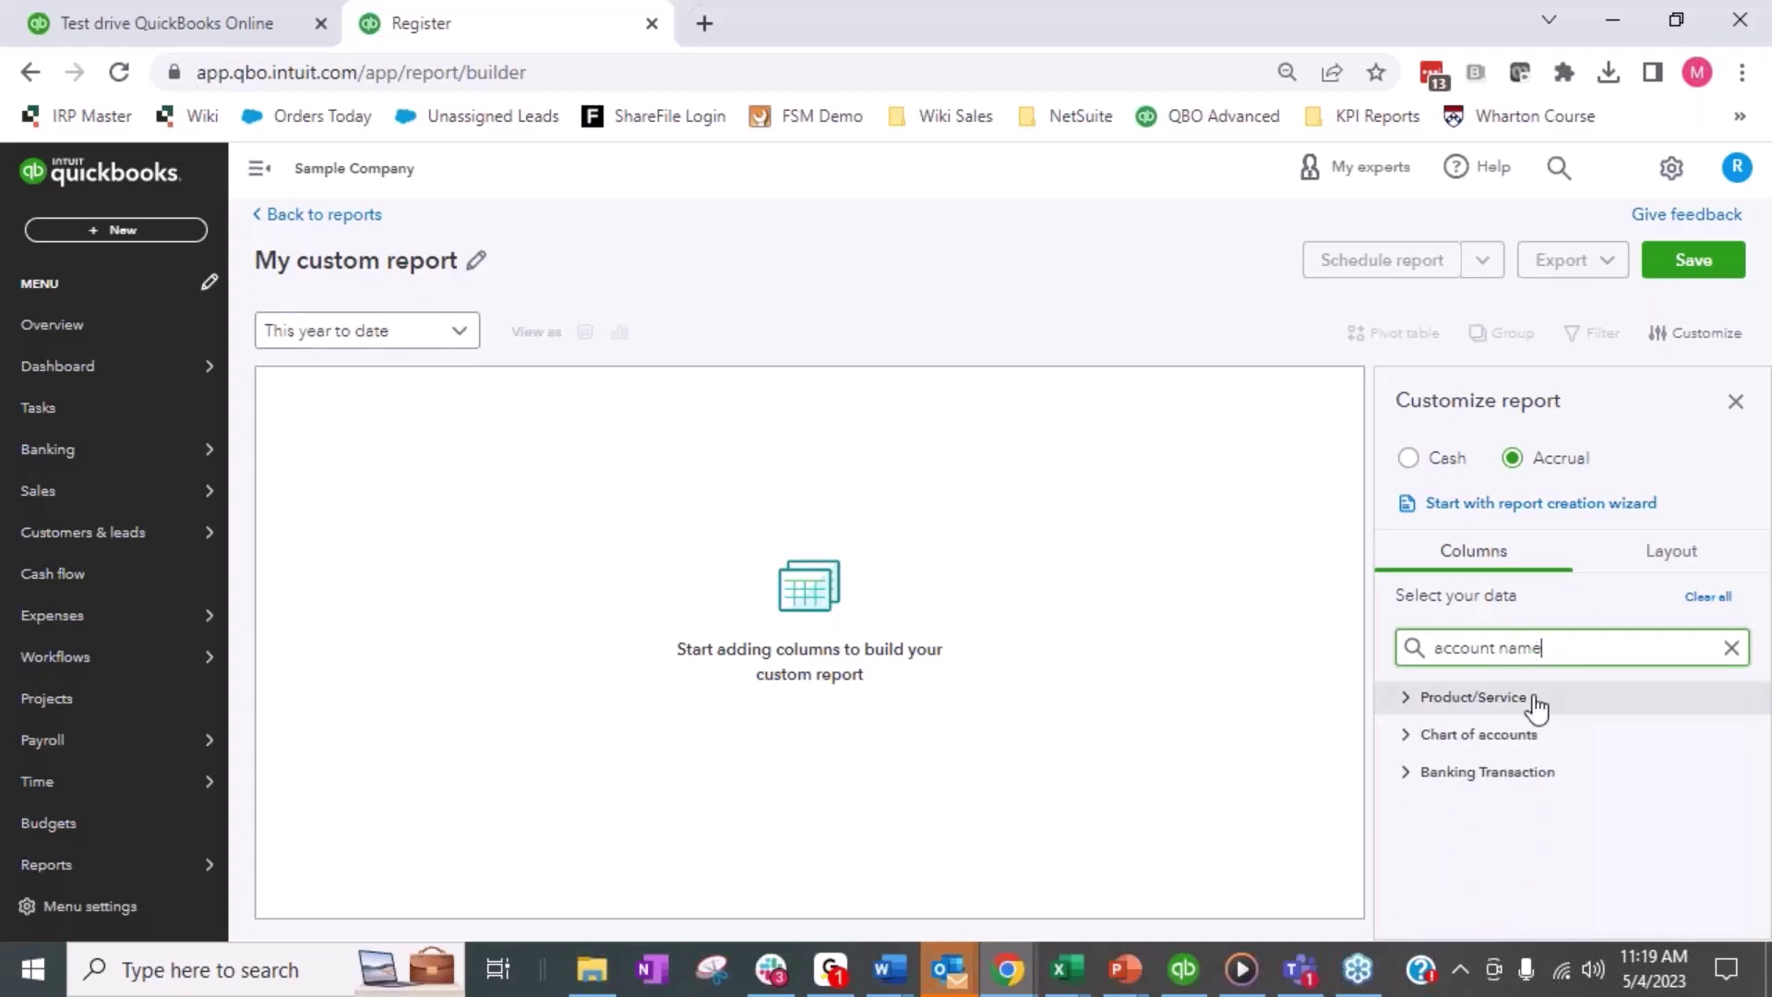
click(1524, 733)
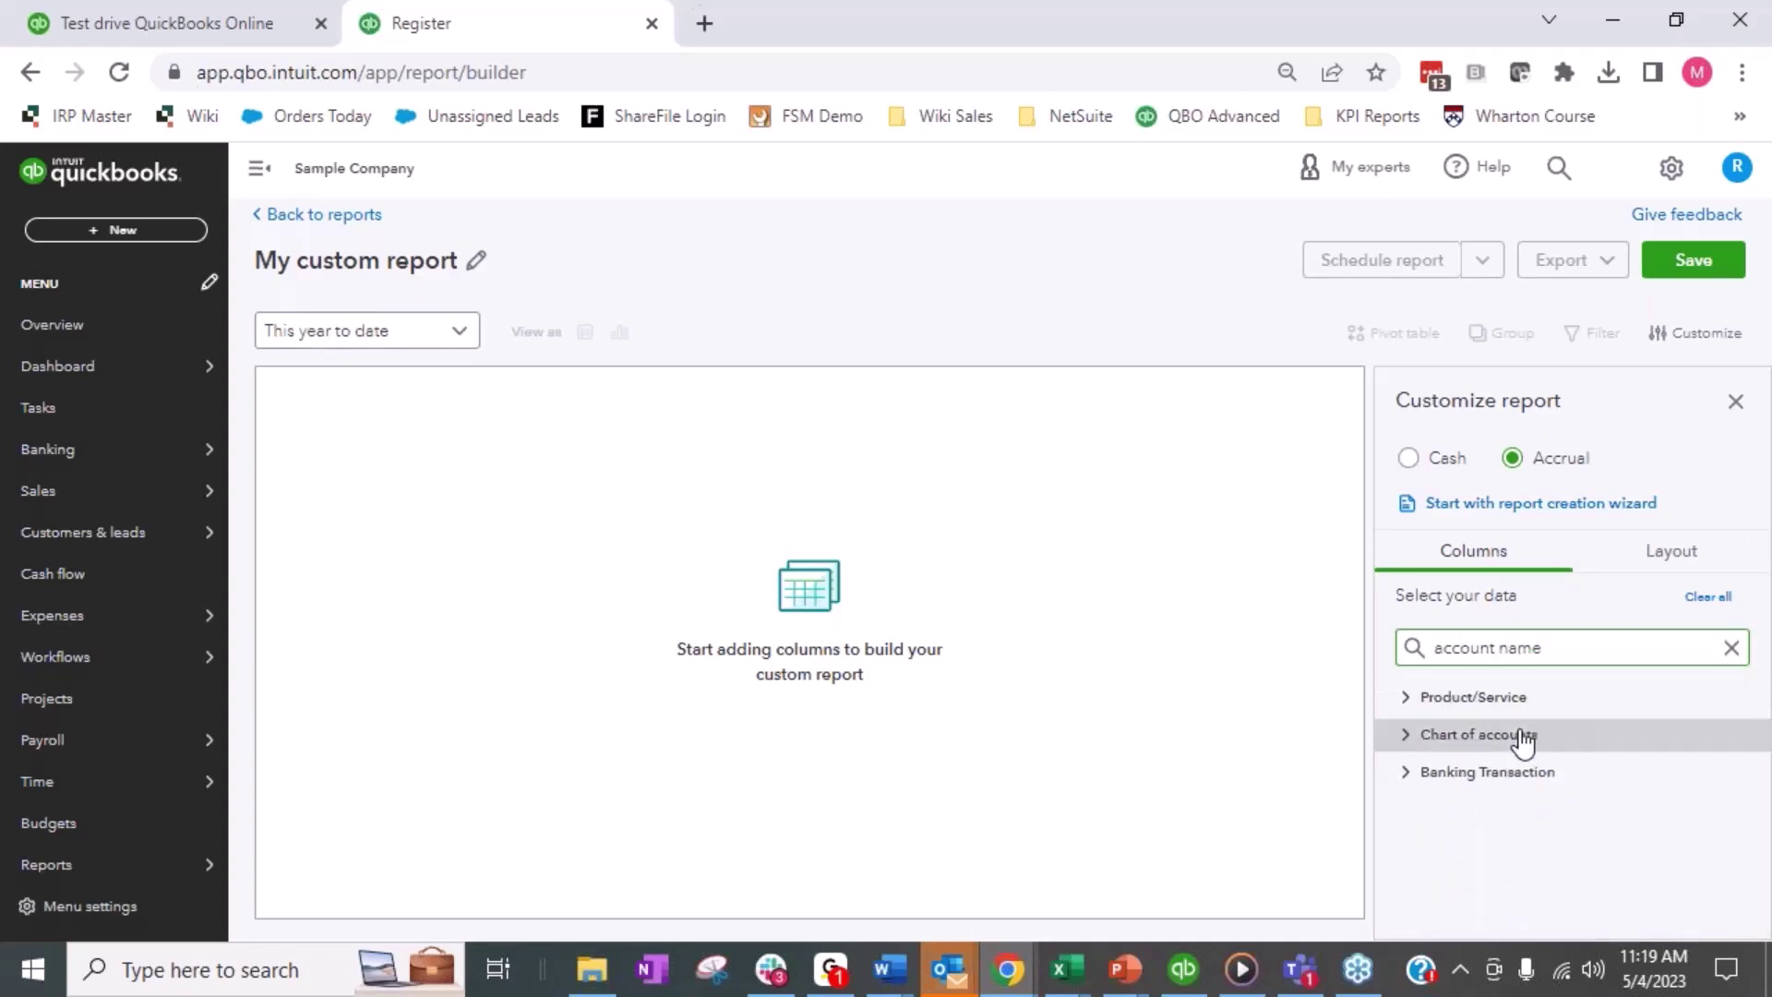
click(1528, 735)
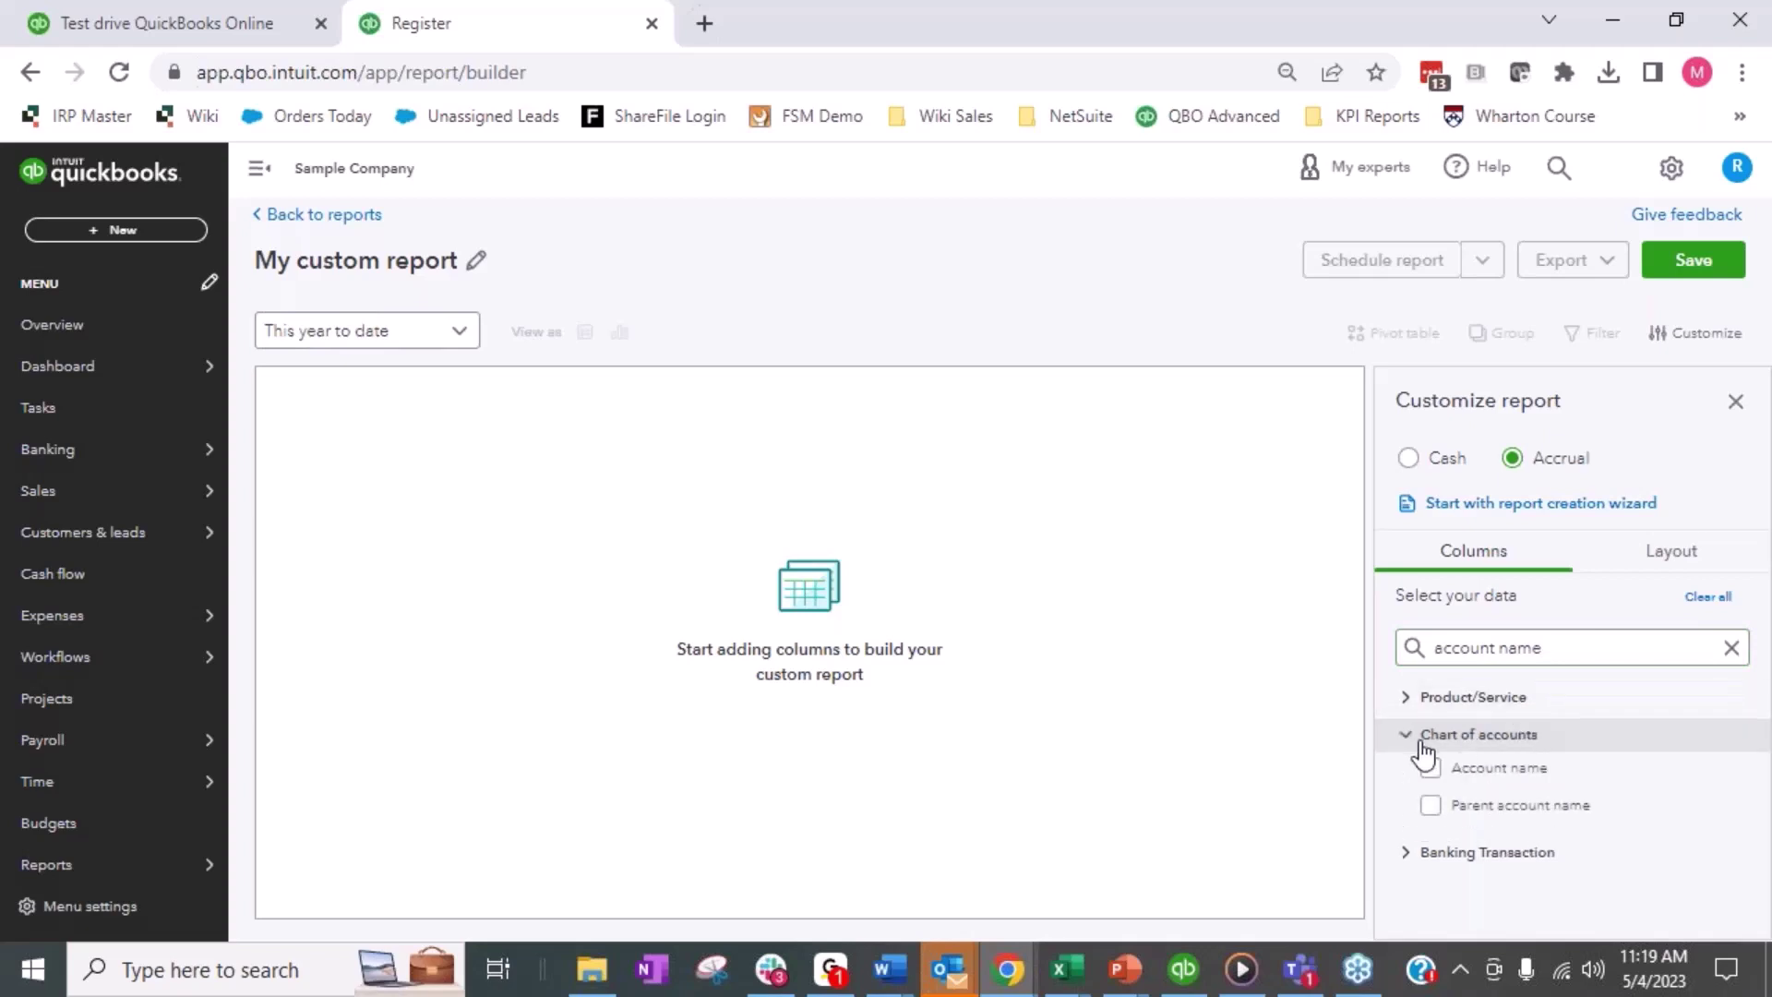
click(1429, 772)
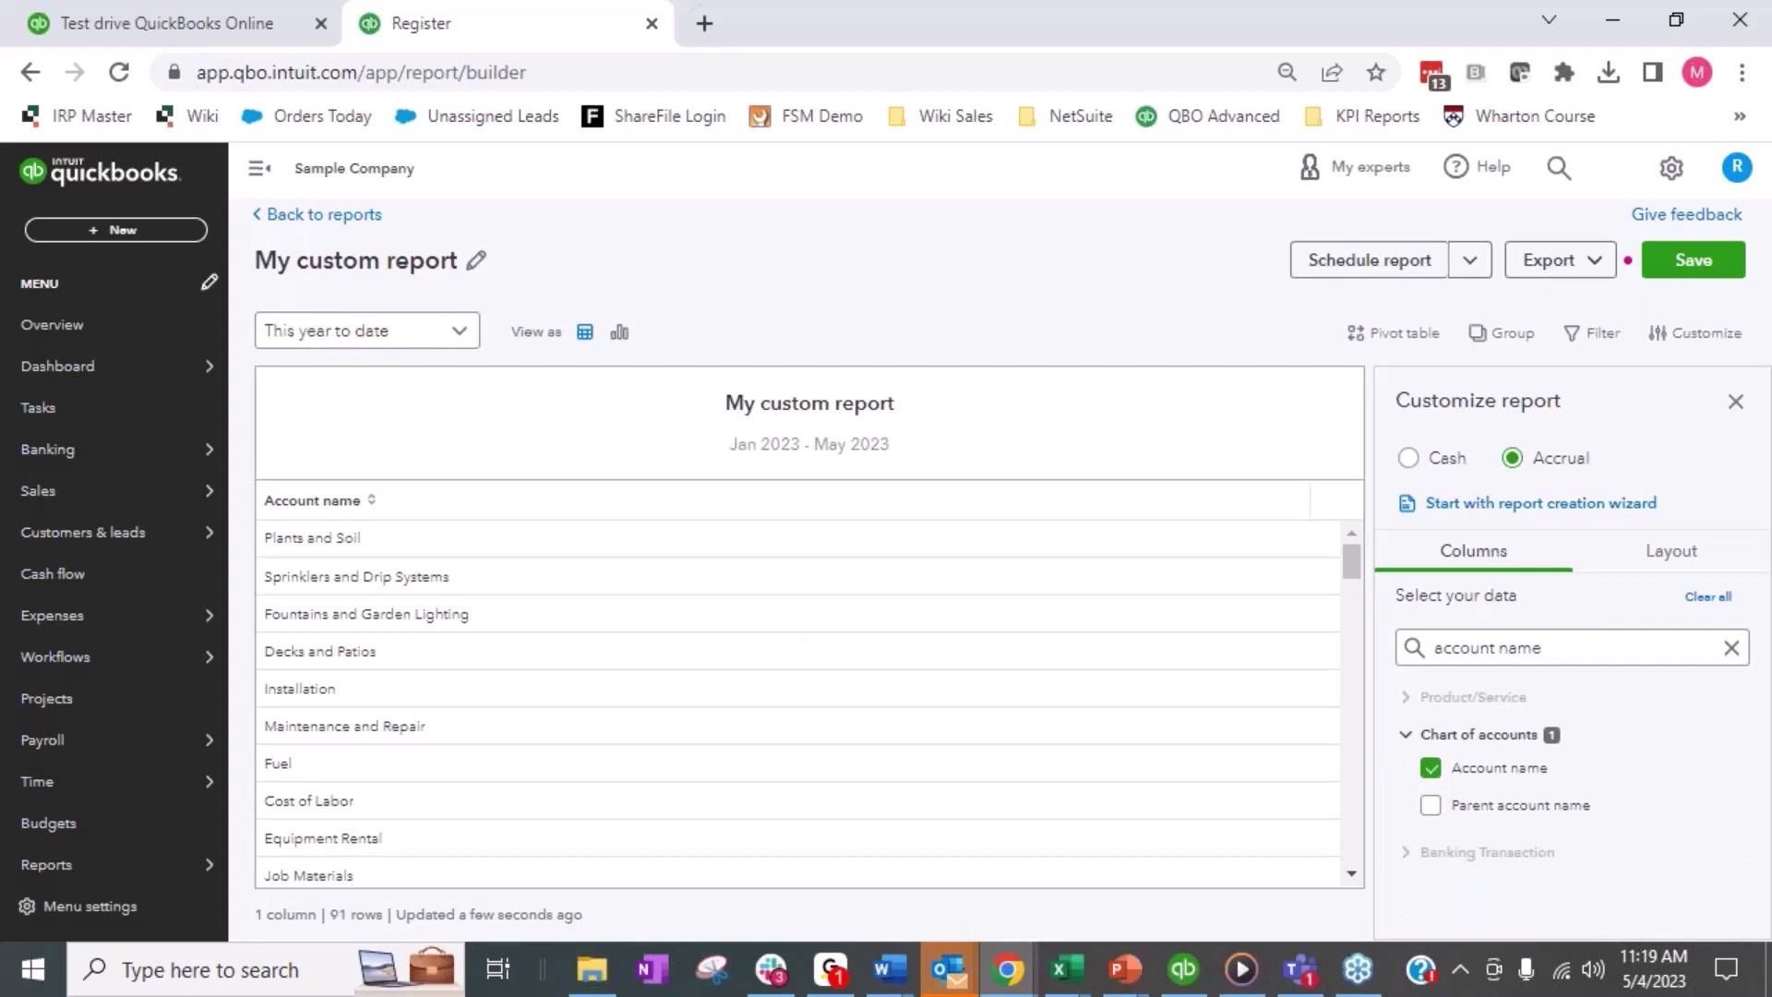
Step: Search the columns for "clear" and add the Cleared column from Transaction line items
drag(1622, 647, 1435, 649)
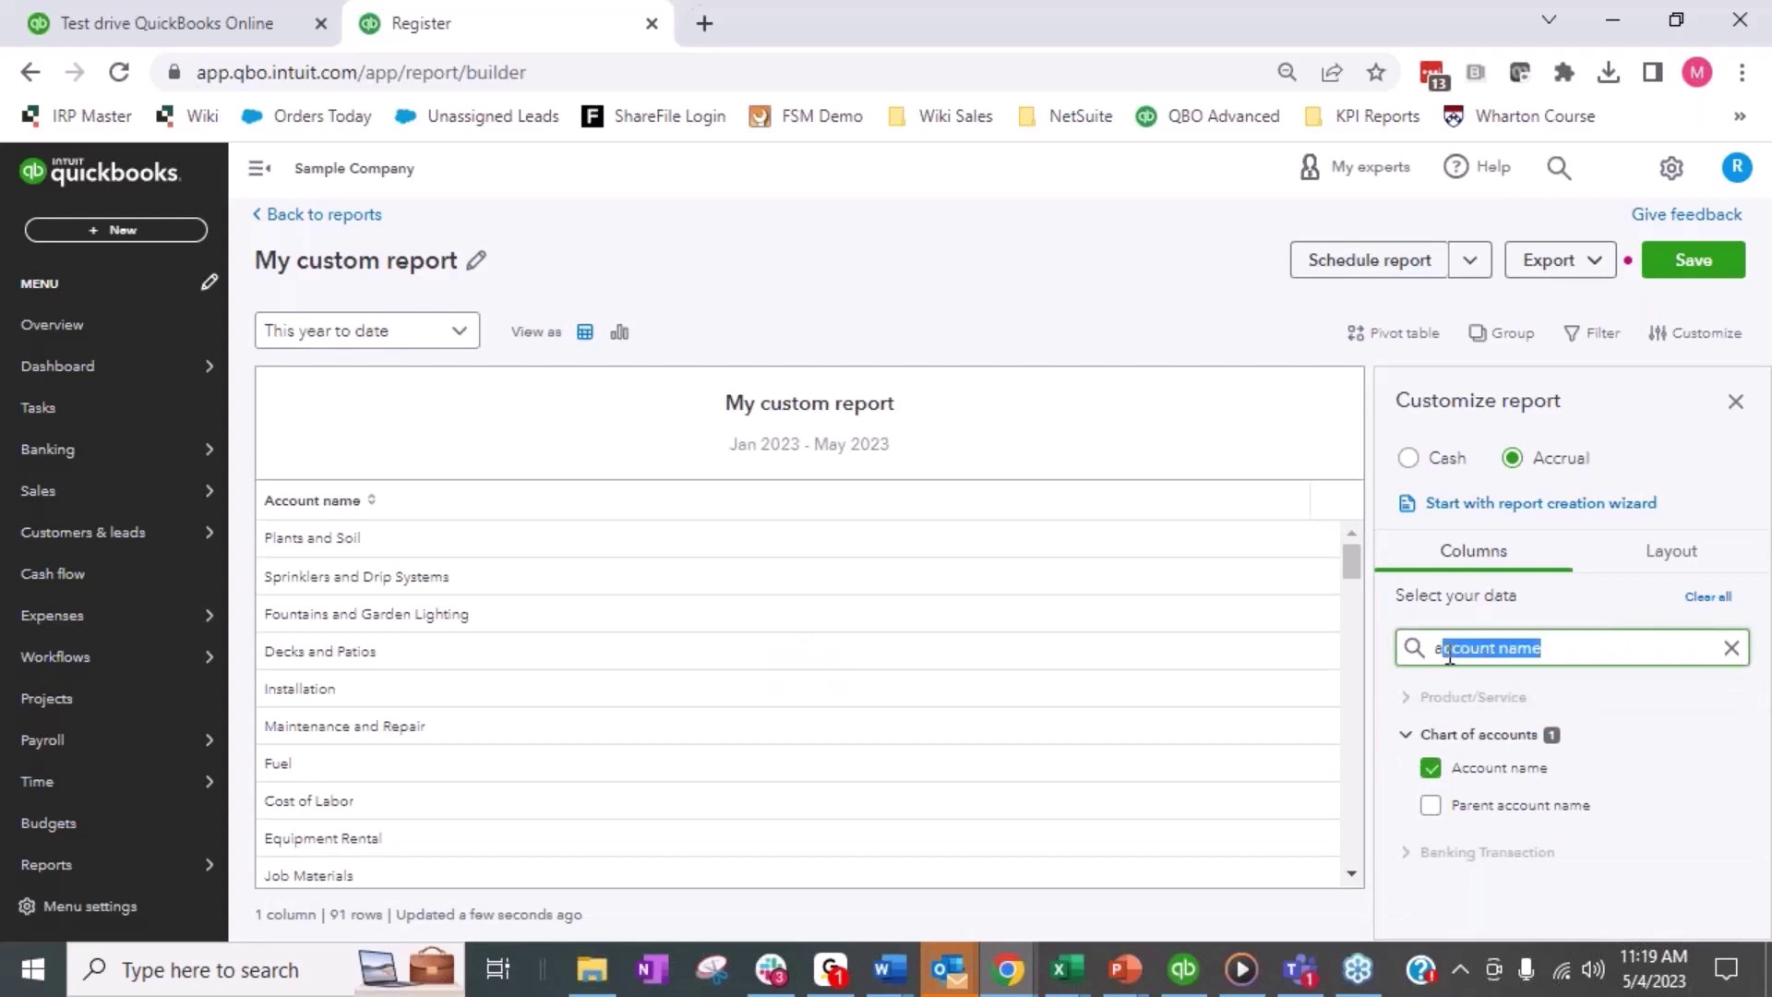
text(clear)
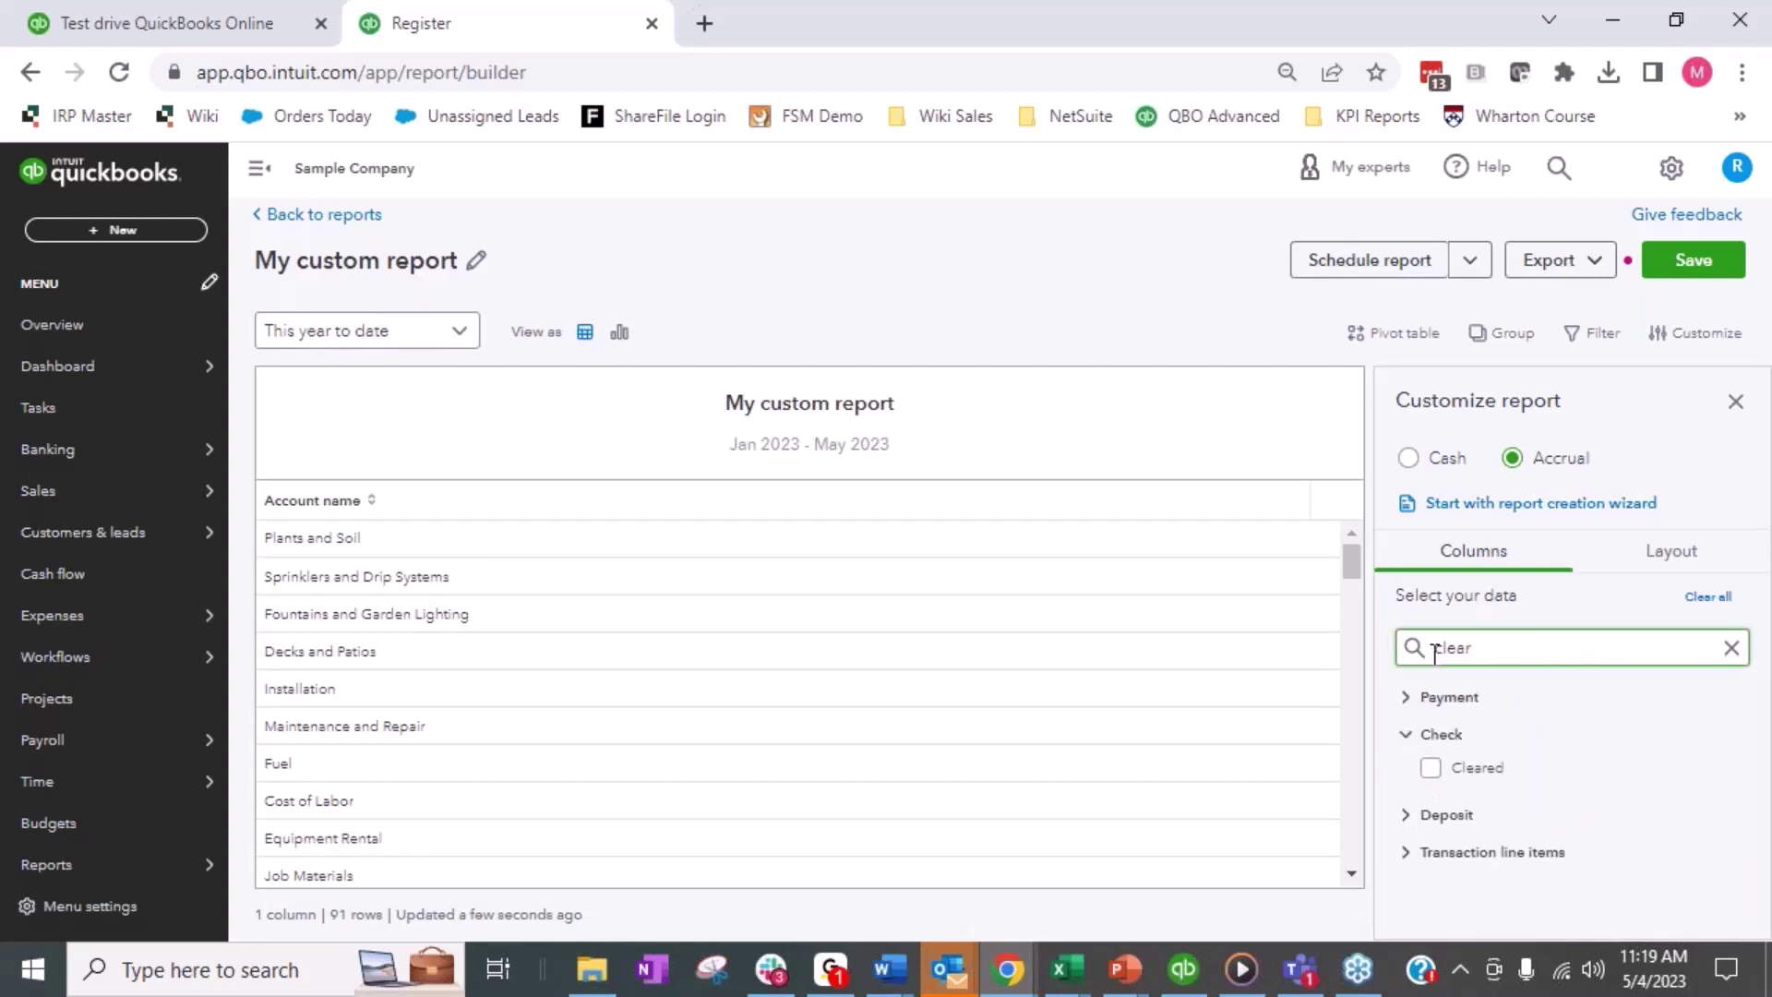
click(1420, 846)
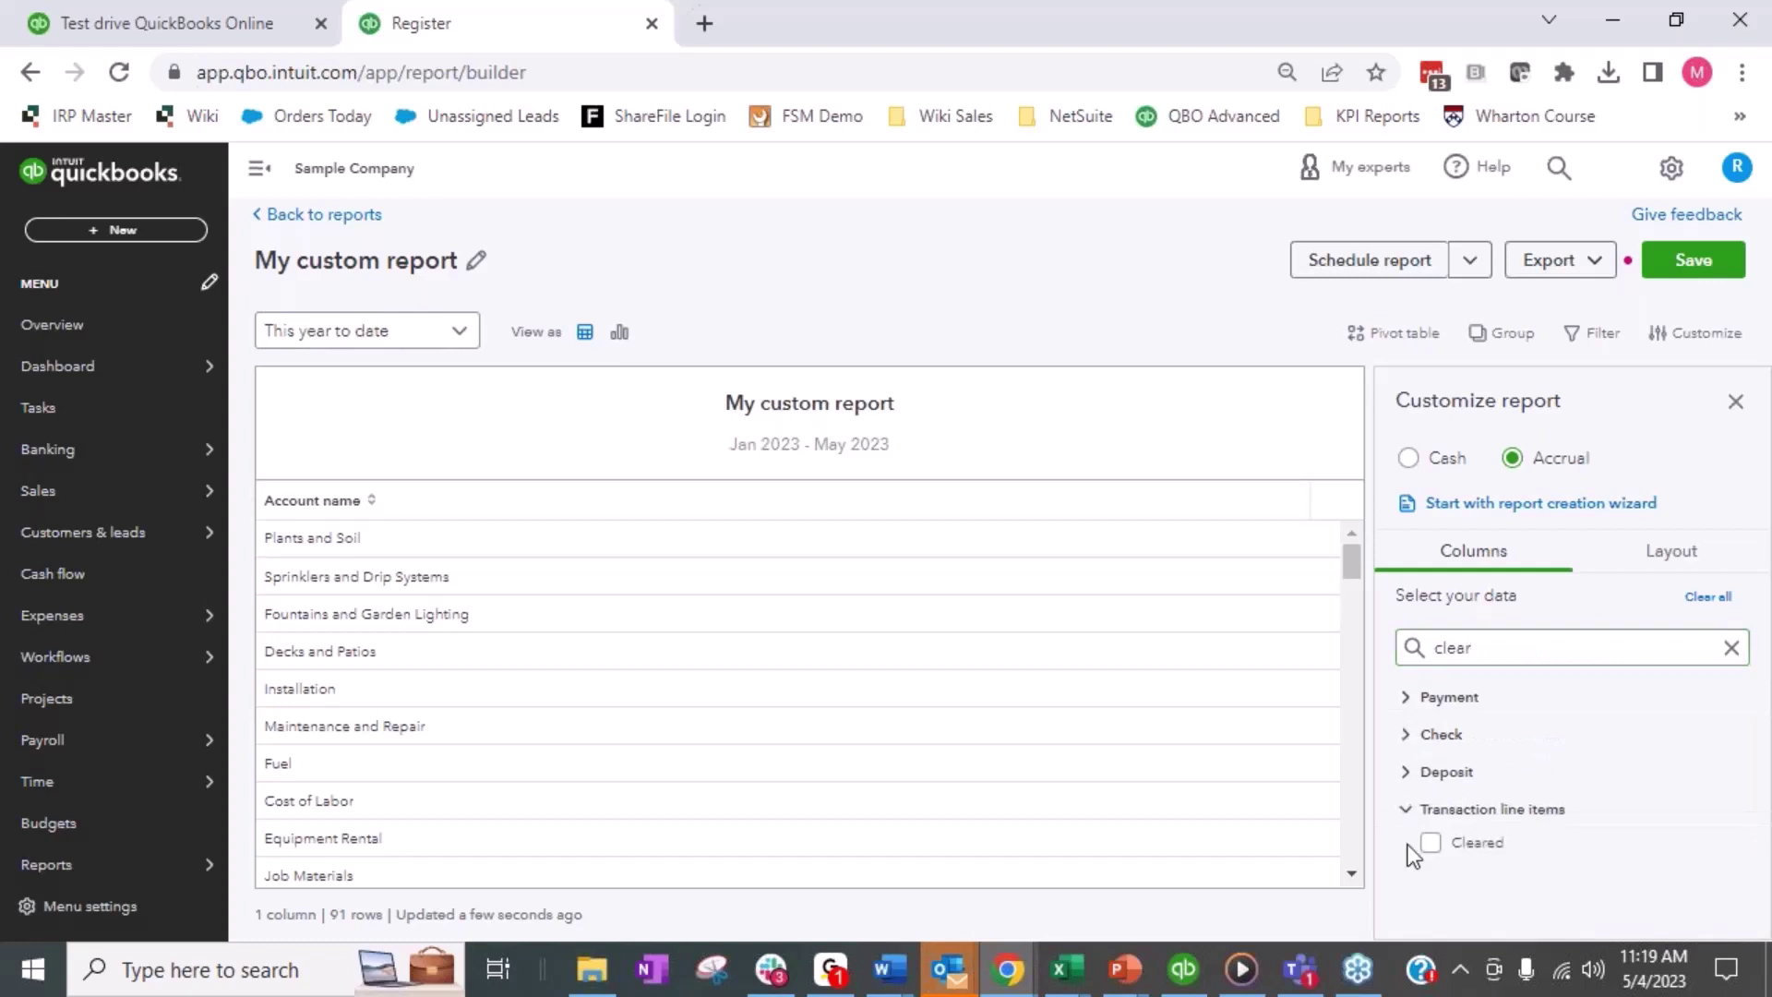
click(1406, 697)
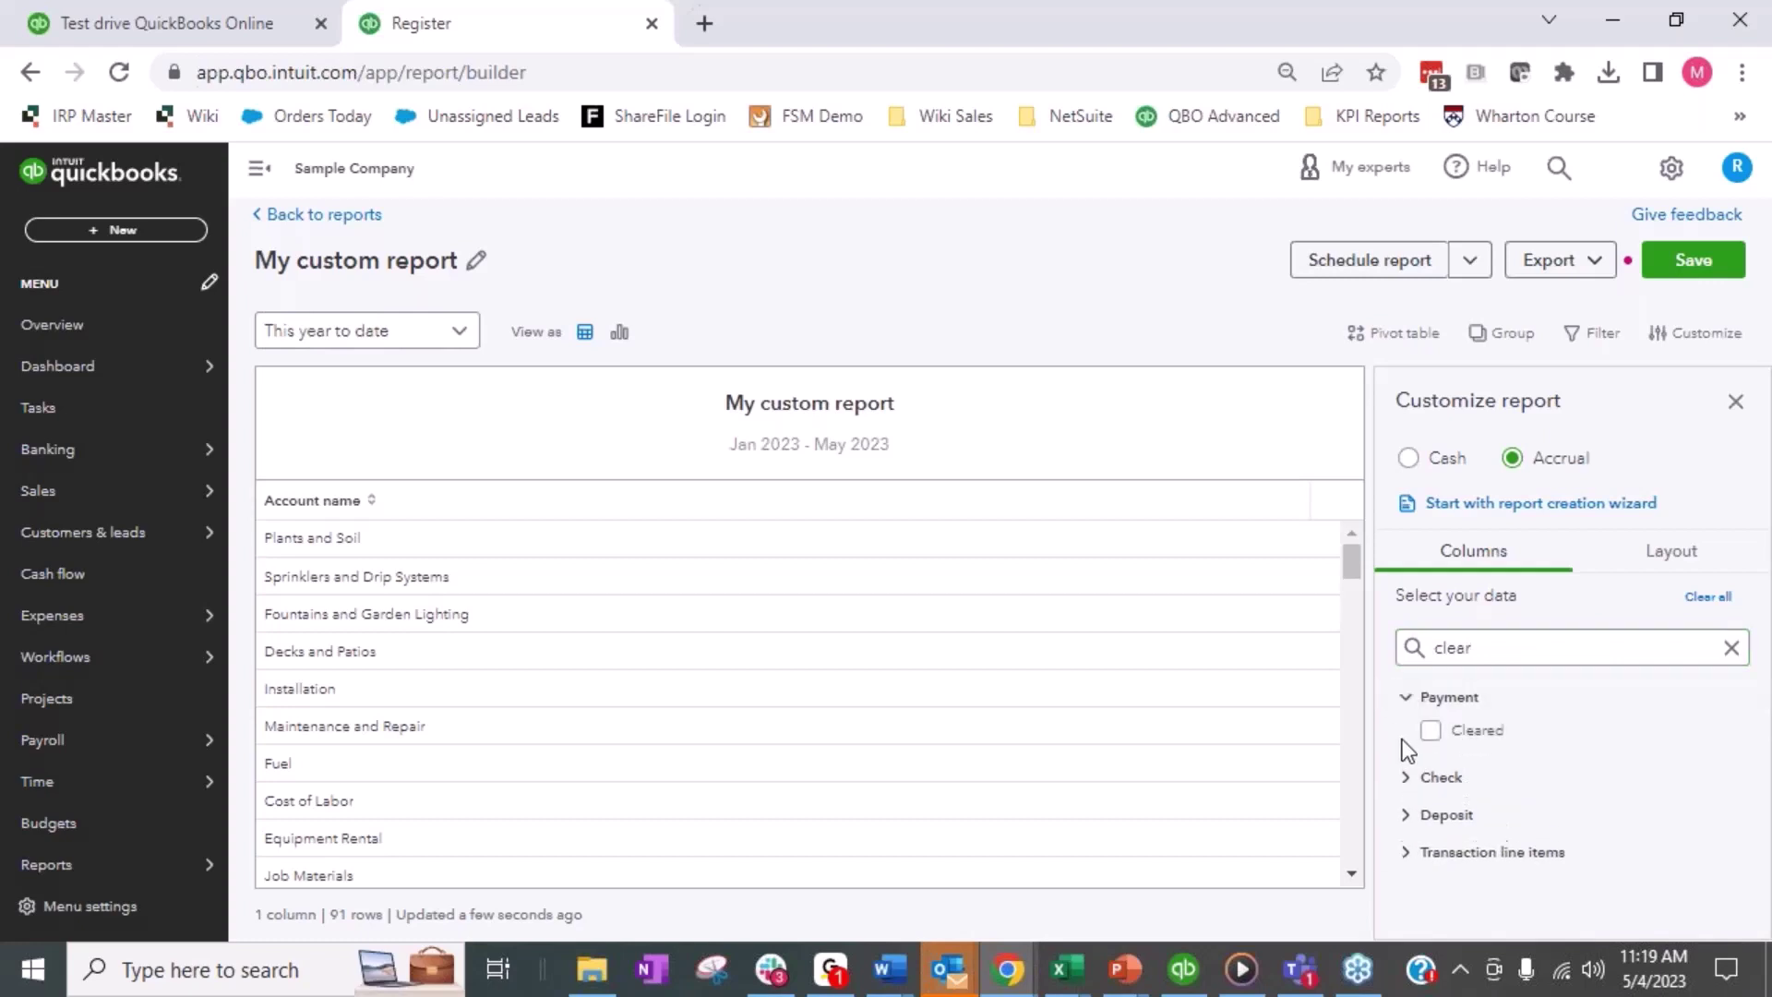
click(1408, 699)
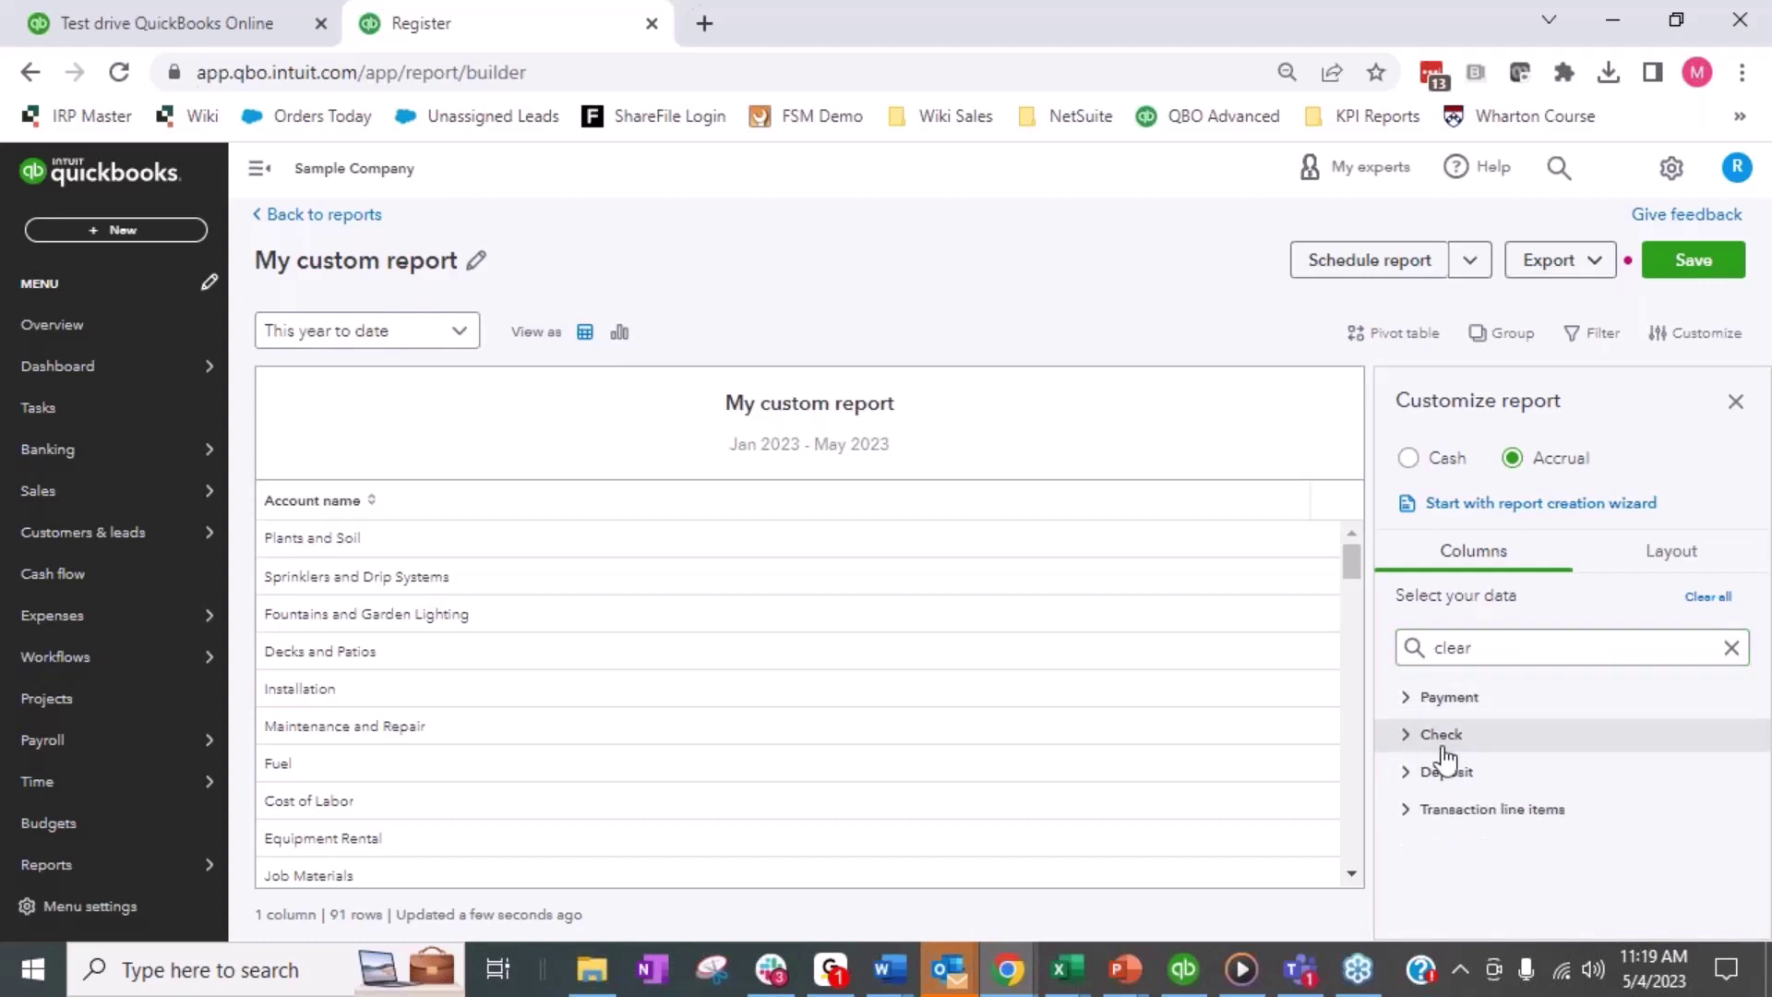
click(1405, 809)
click(1432, 850)
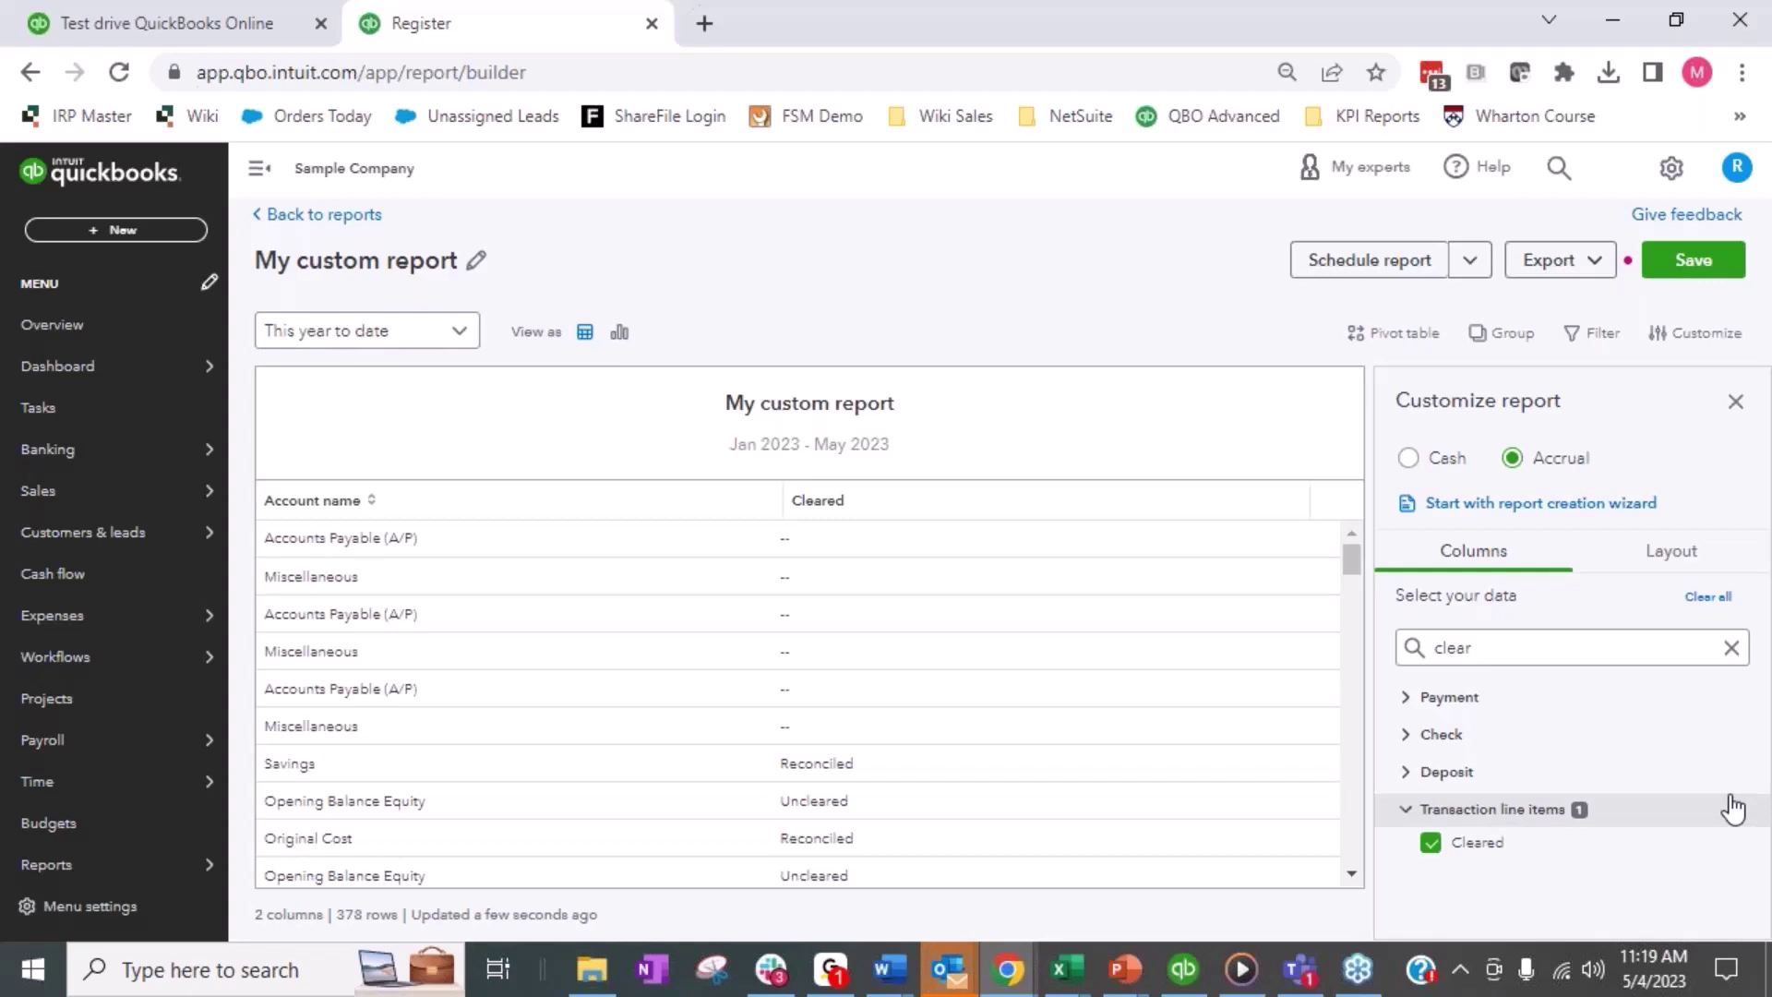
Step: Search the columns for "customer name" and add the Customer name column from Transaction line items
click(1437, 653)
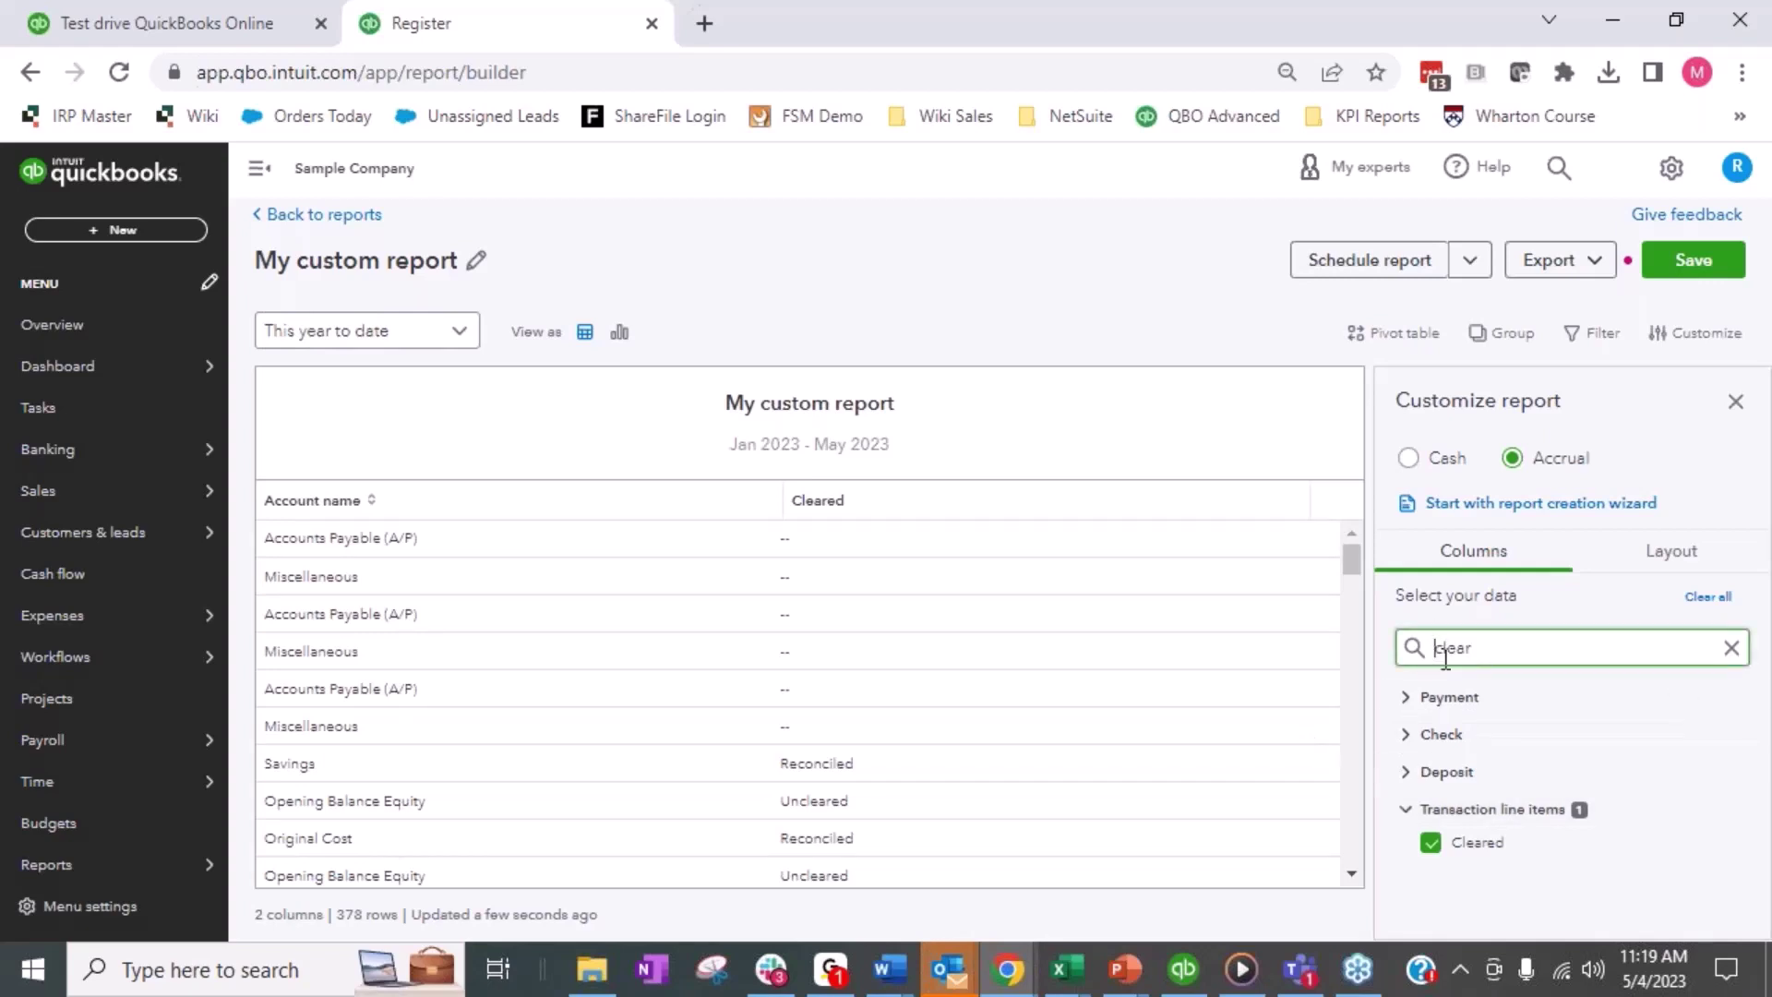
text(customer)
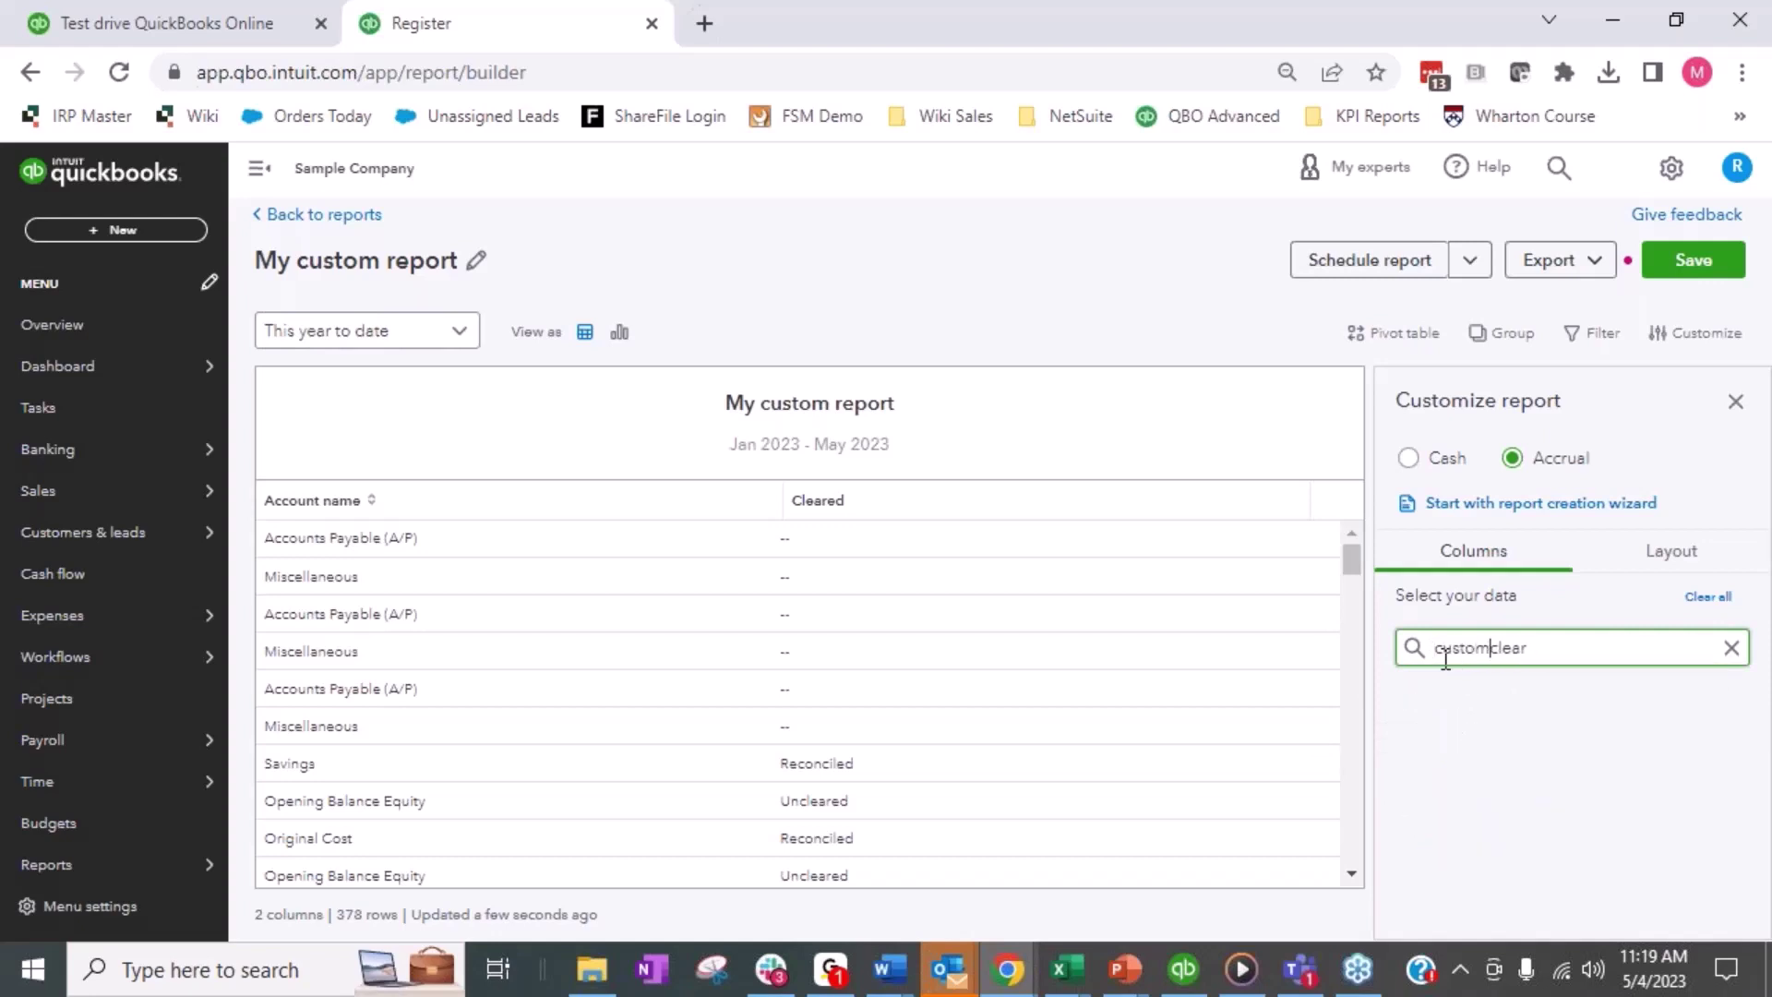
key(Delete)
key(Delete)
key(Delete)
key(Delete)
key(Delete)
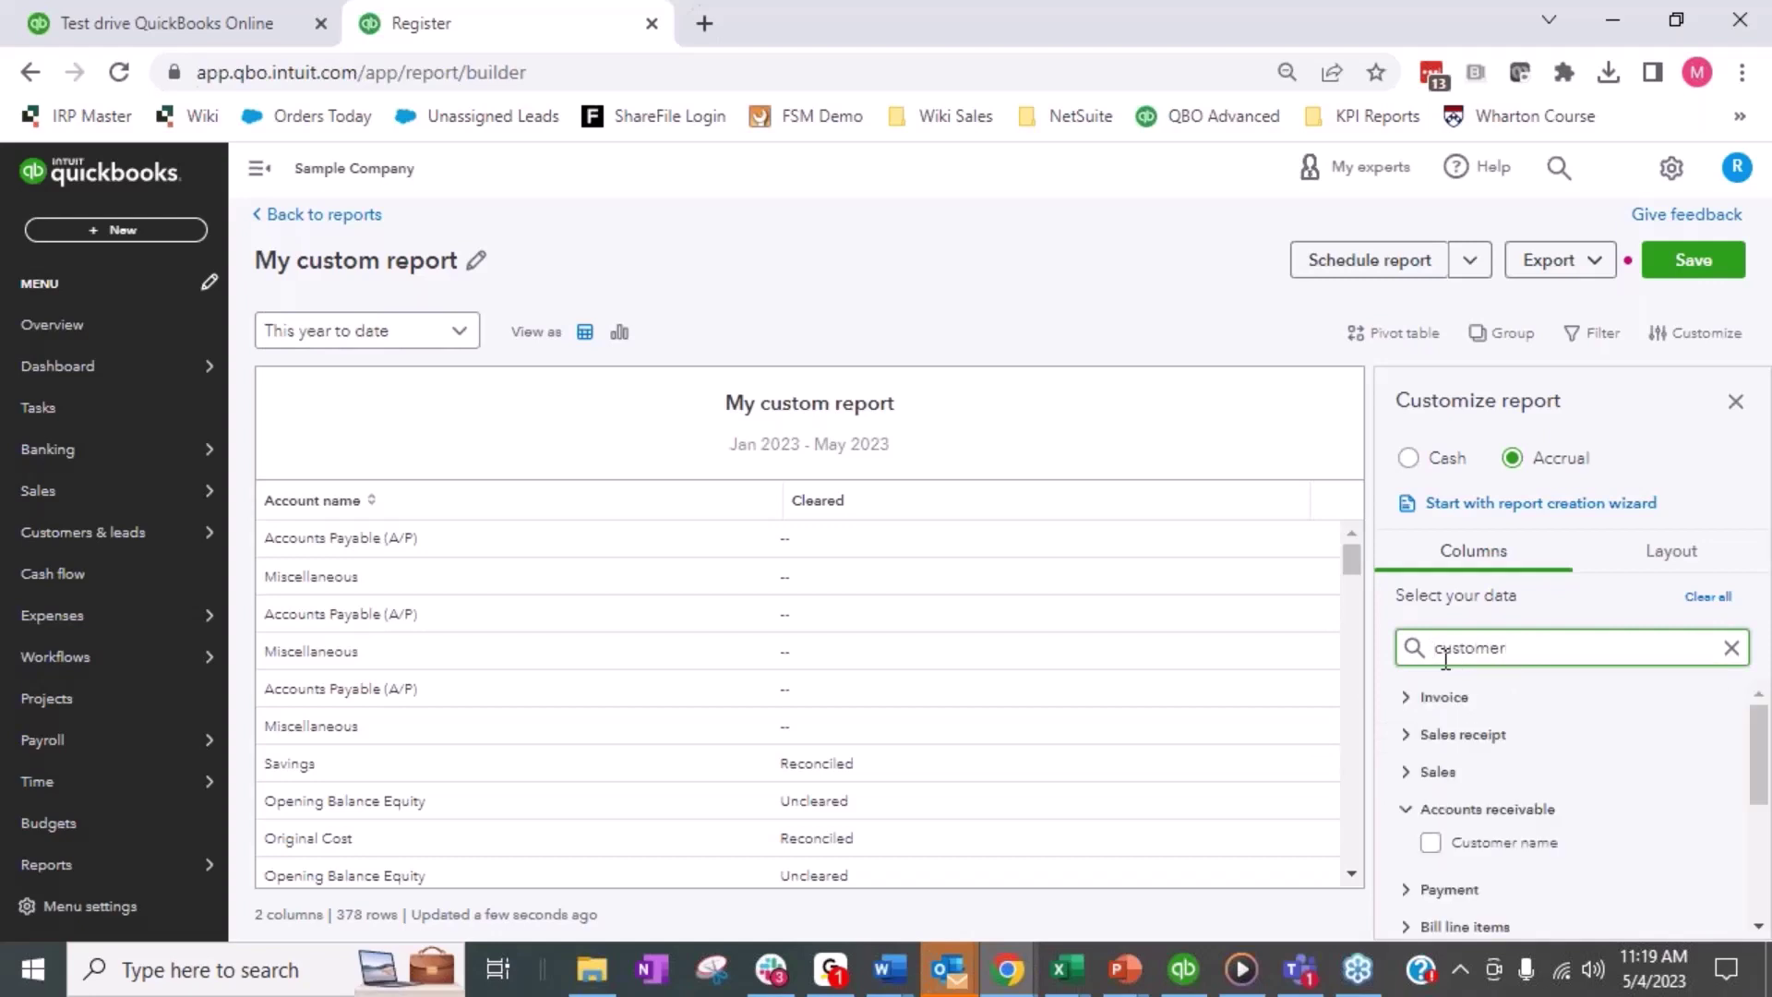
text(name)
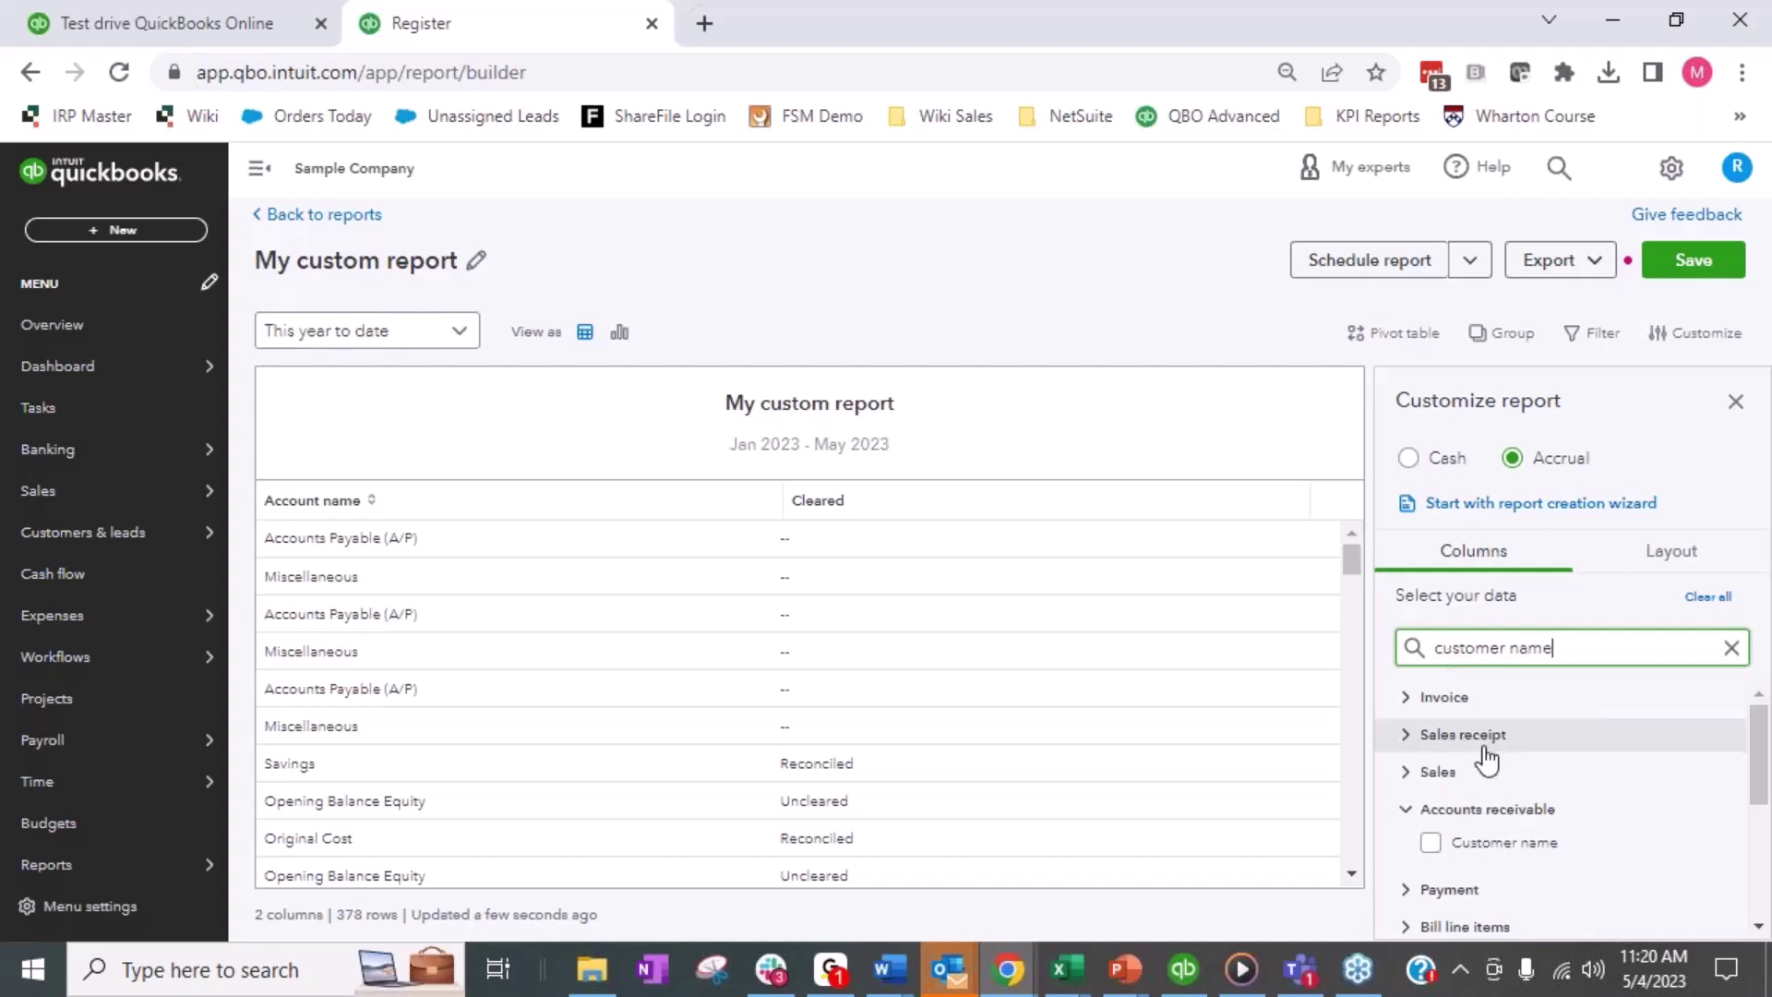
scroll(1484, 755, down, 5)
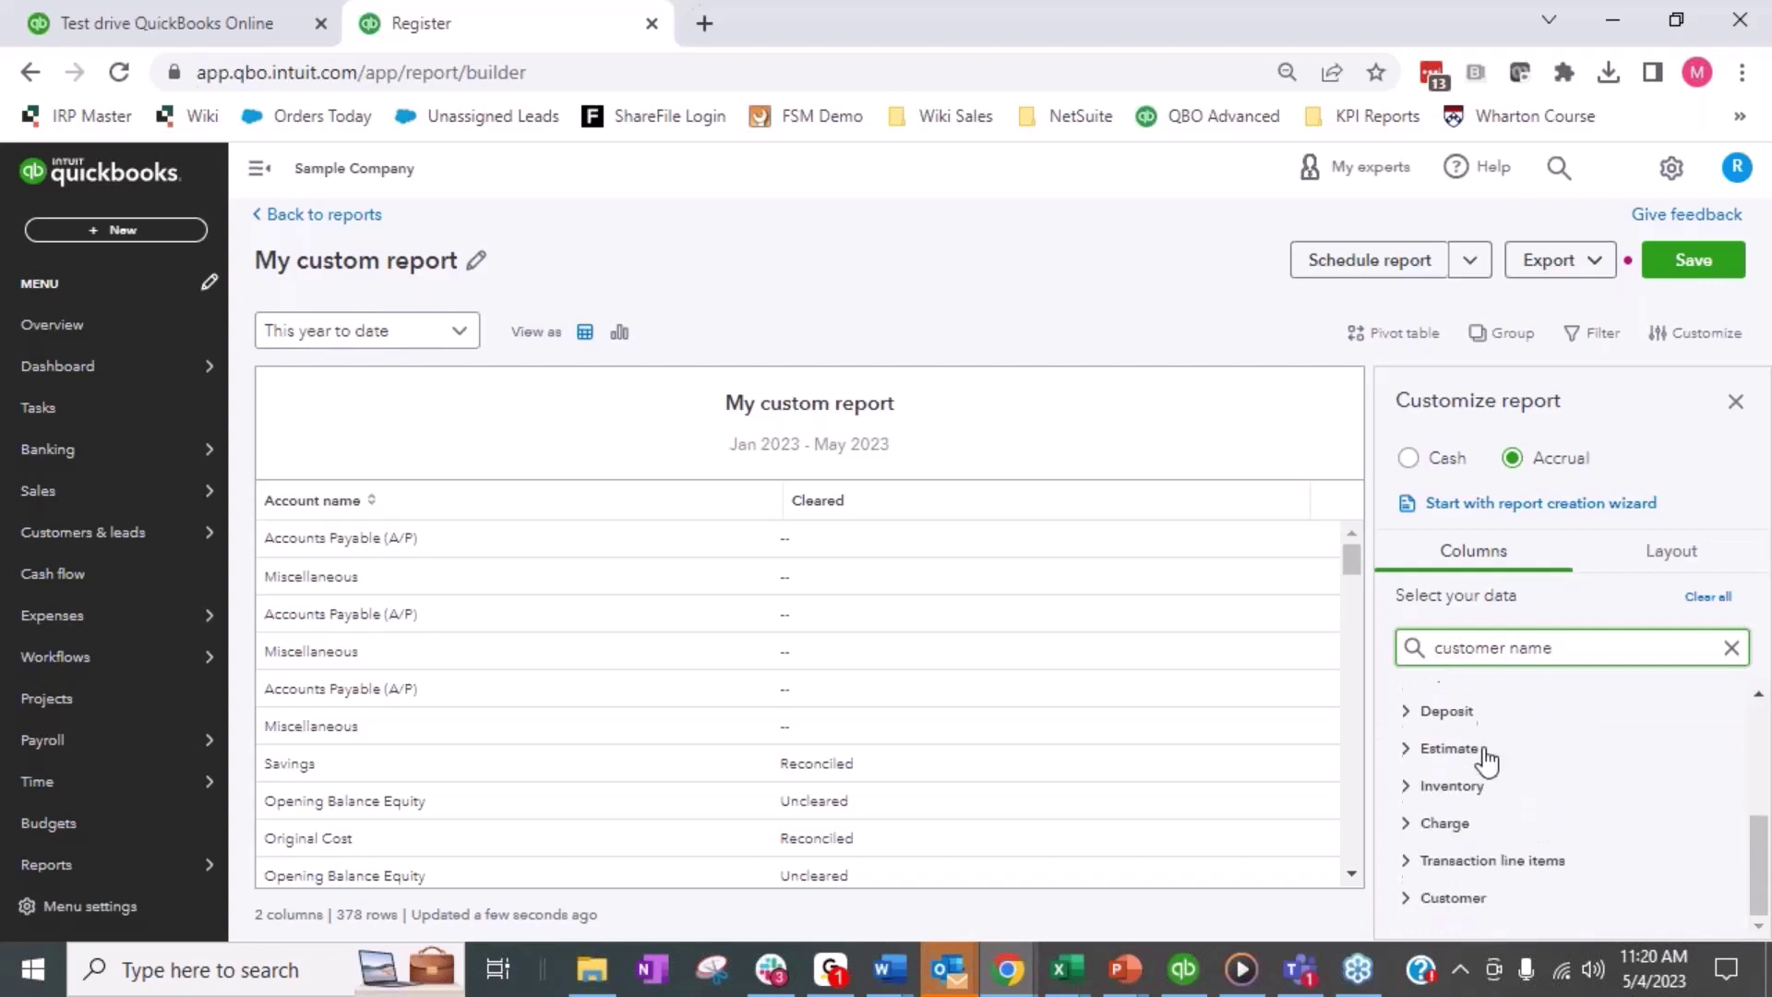
click(1469, 862)
click(1453, 859)
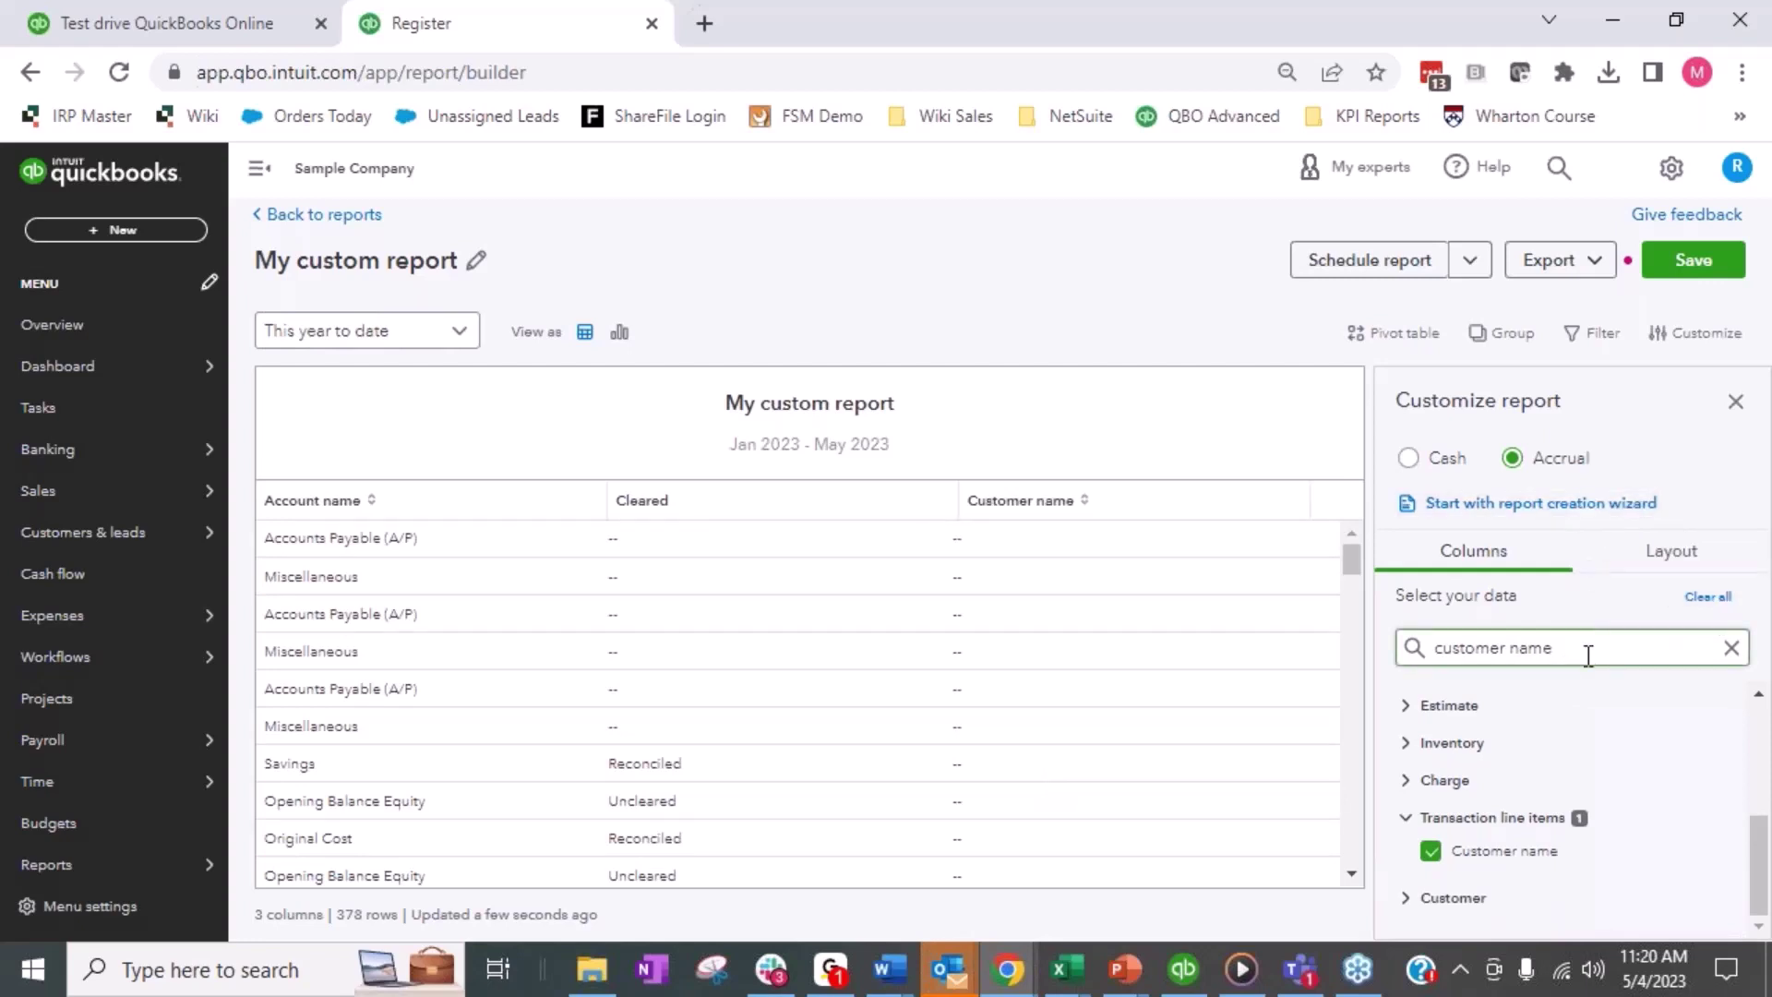
Step: Set the custom report's period to This year and look through its rows
click(369, 332)
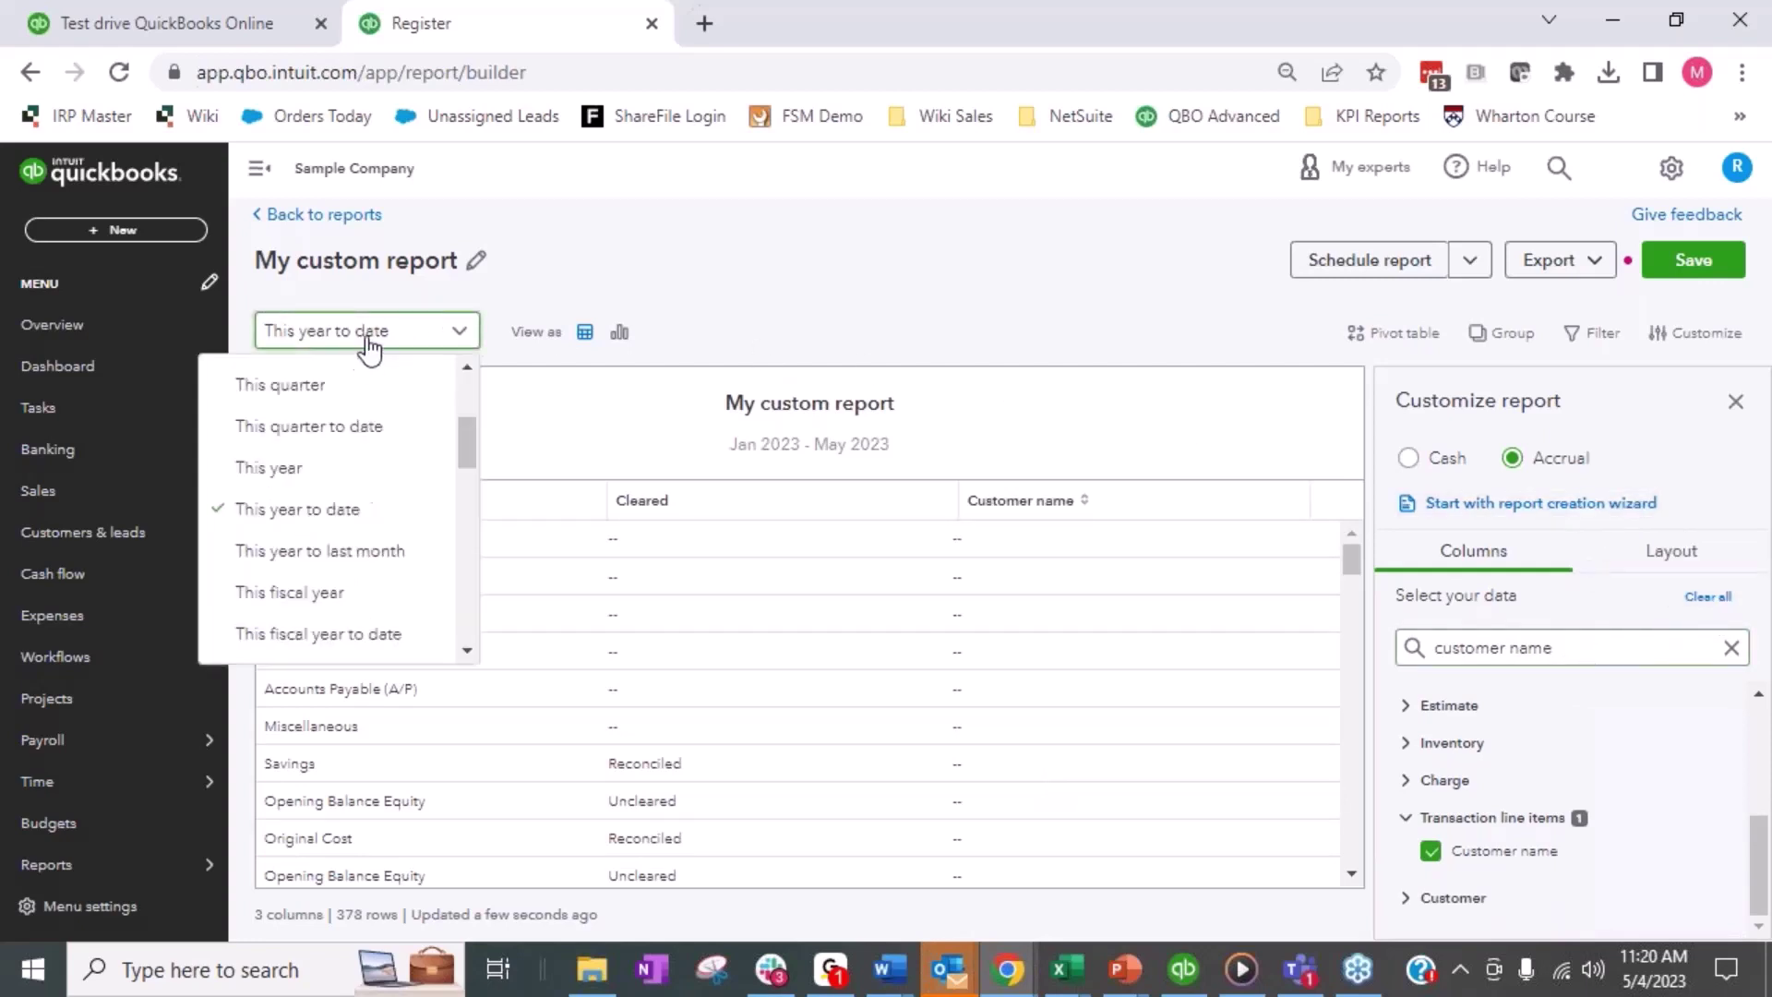
scroll(367, 453, up, 3)
scroll(356, 422, down, 3)
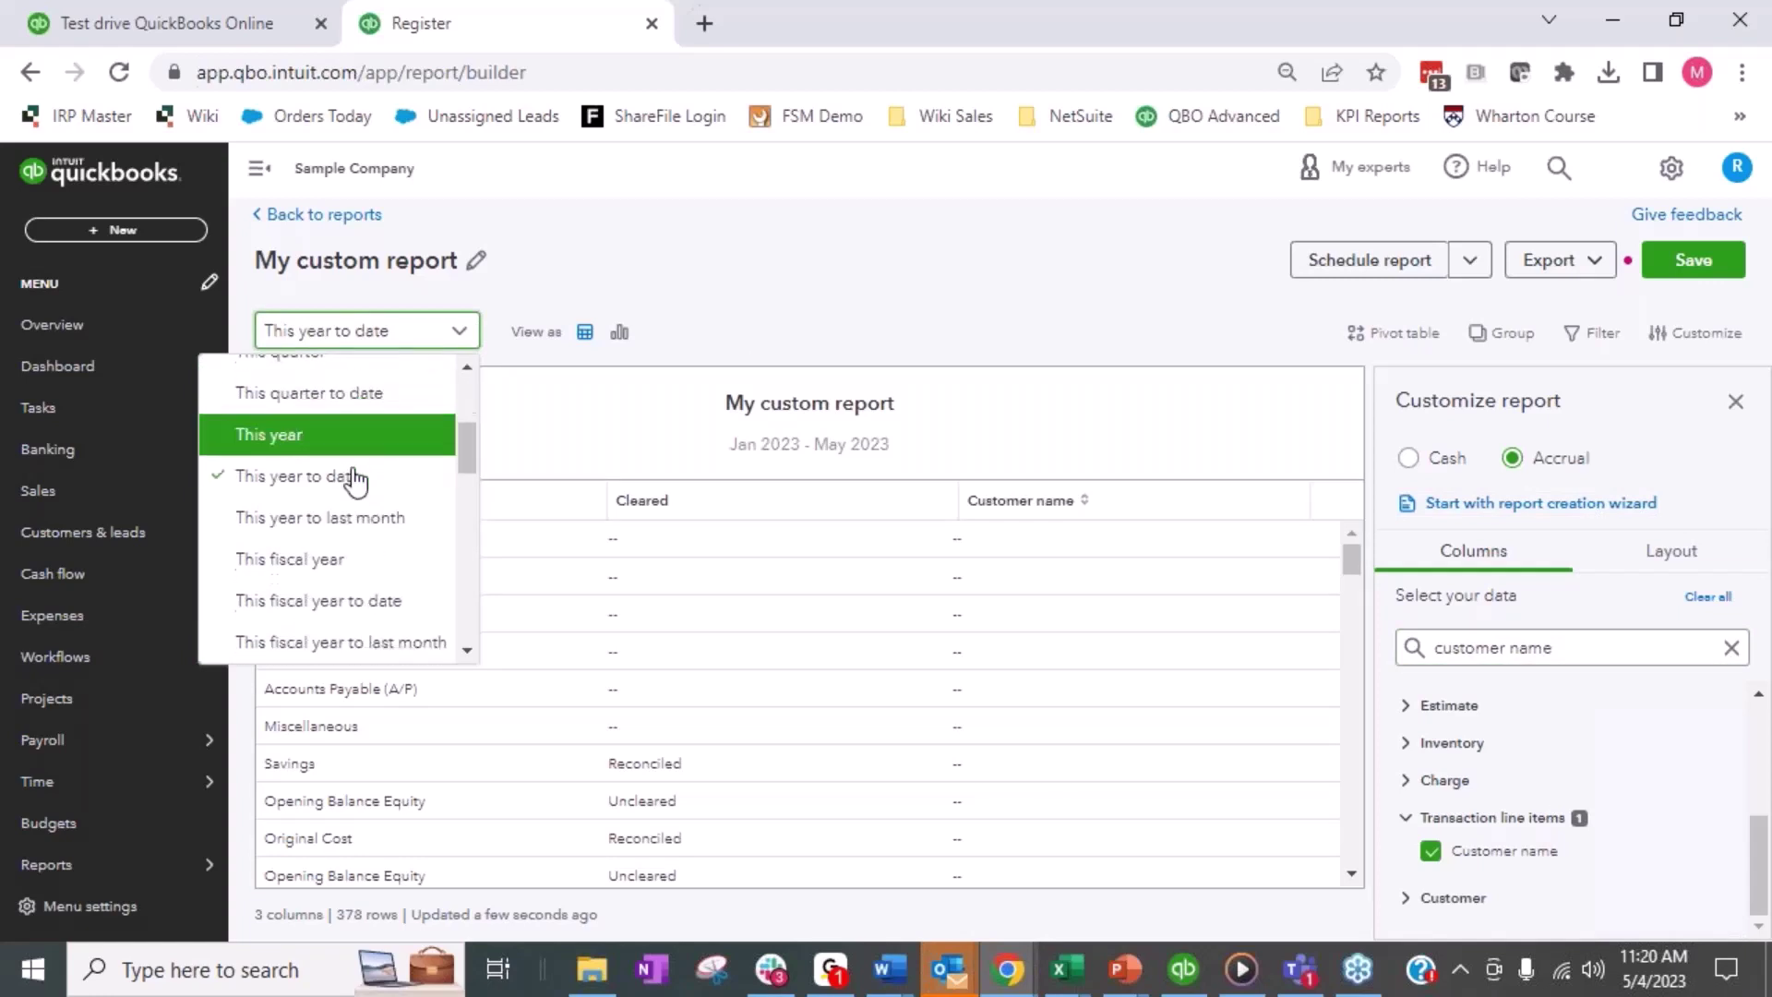
click(360, 457)
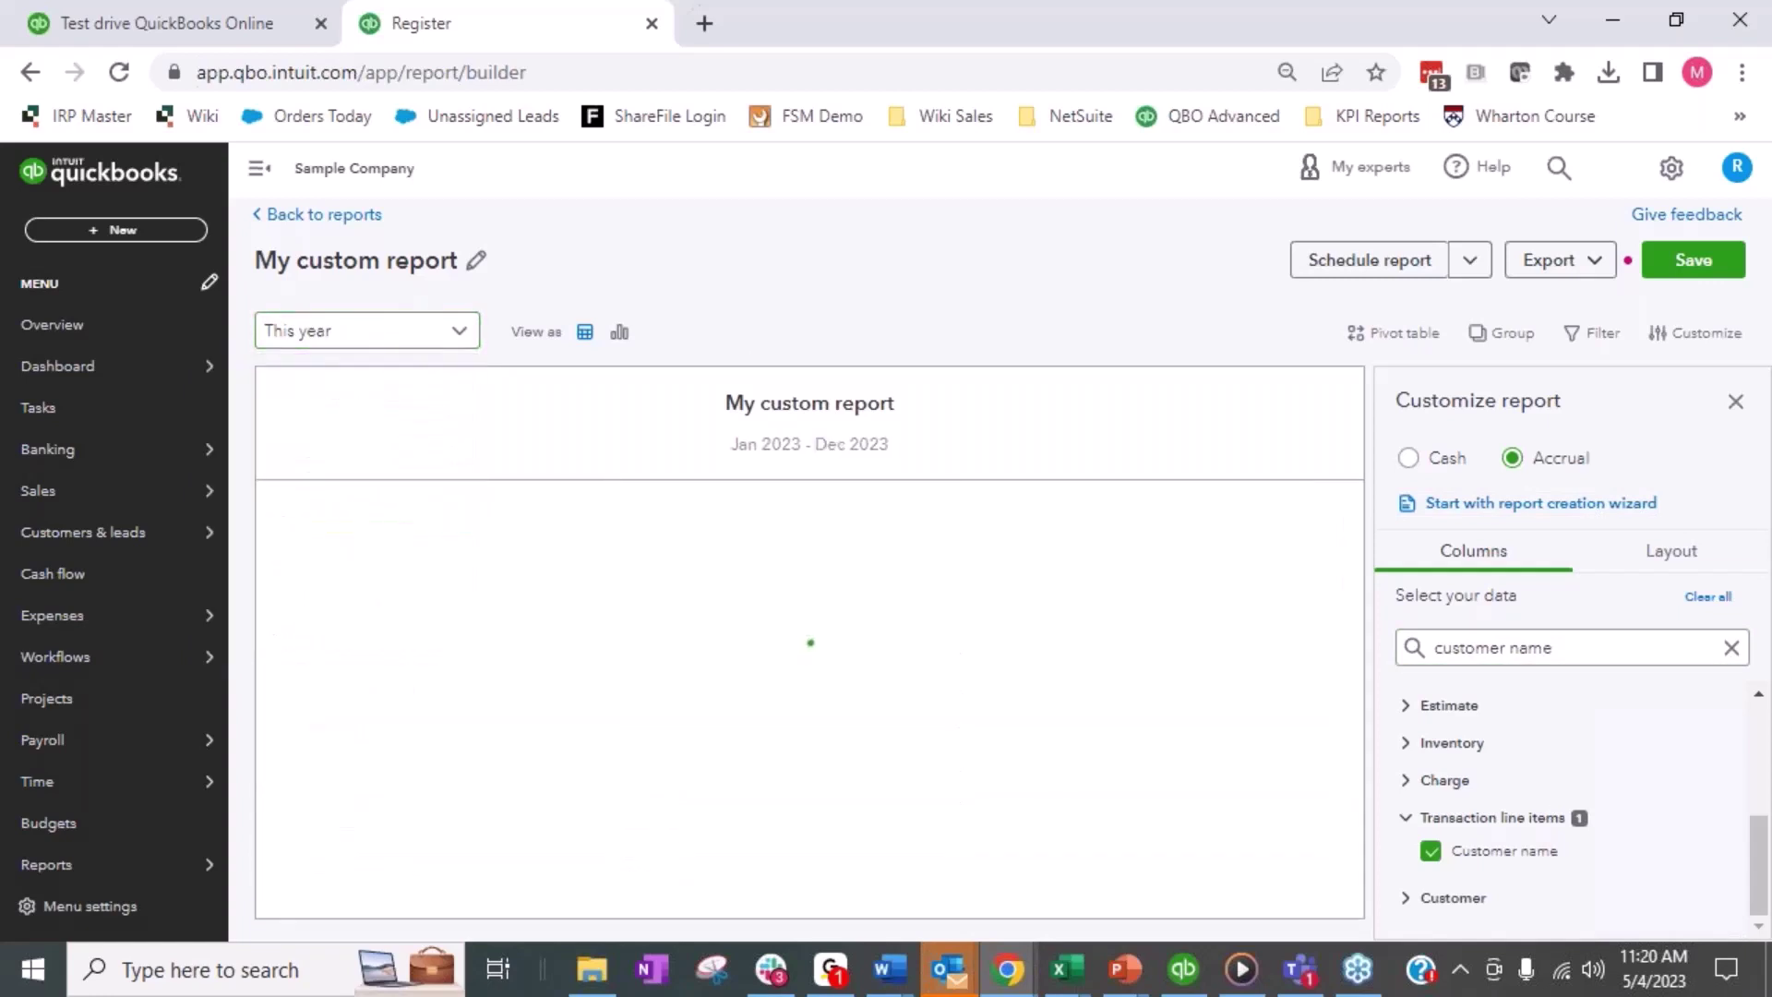
scroll(1133, 690, down, 10)
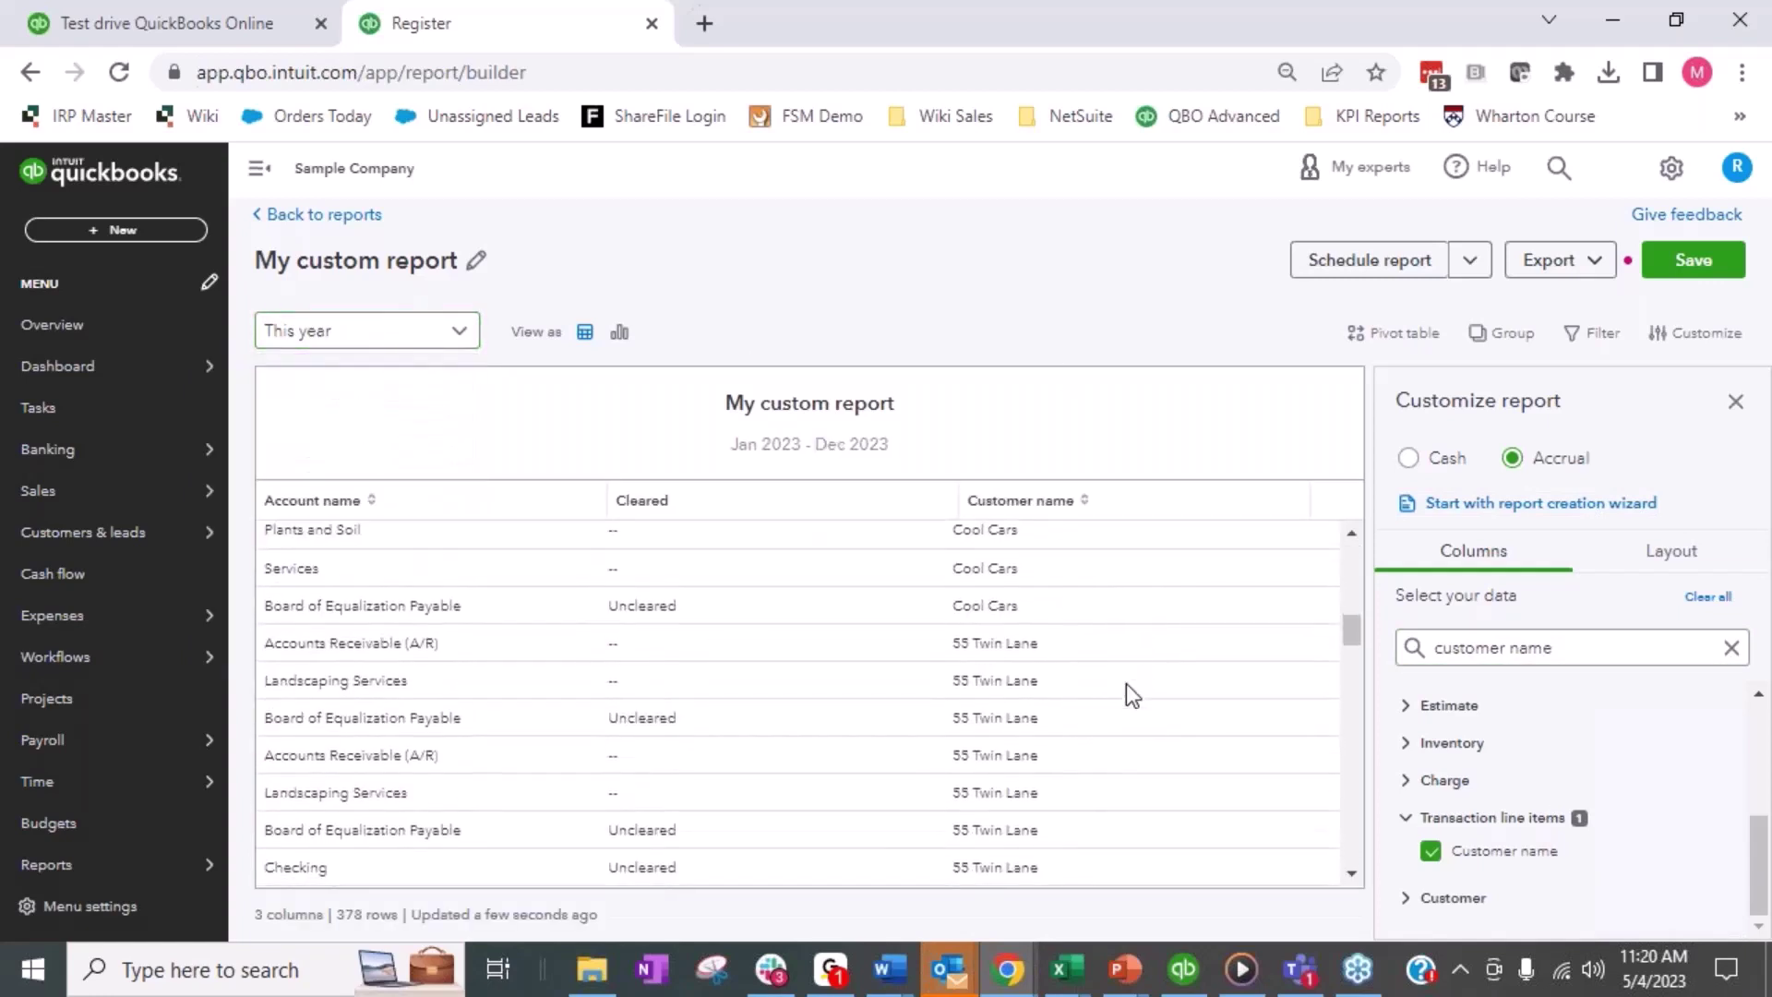
scroll(1209, 659, up, 1)
click(1597, 646)
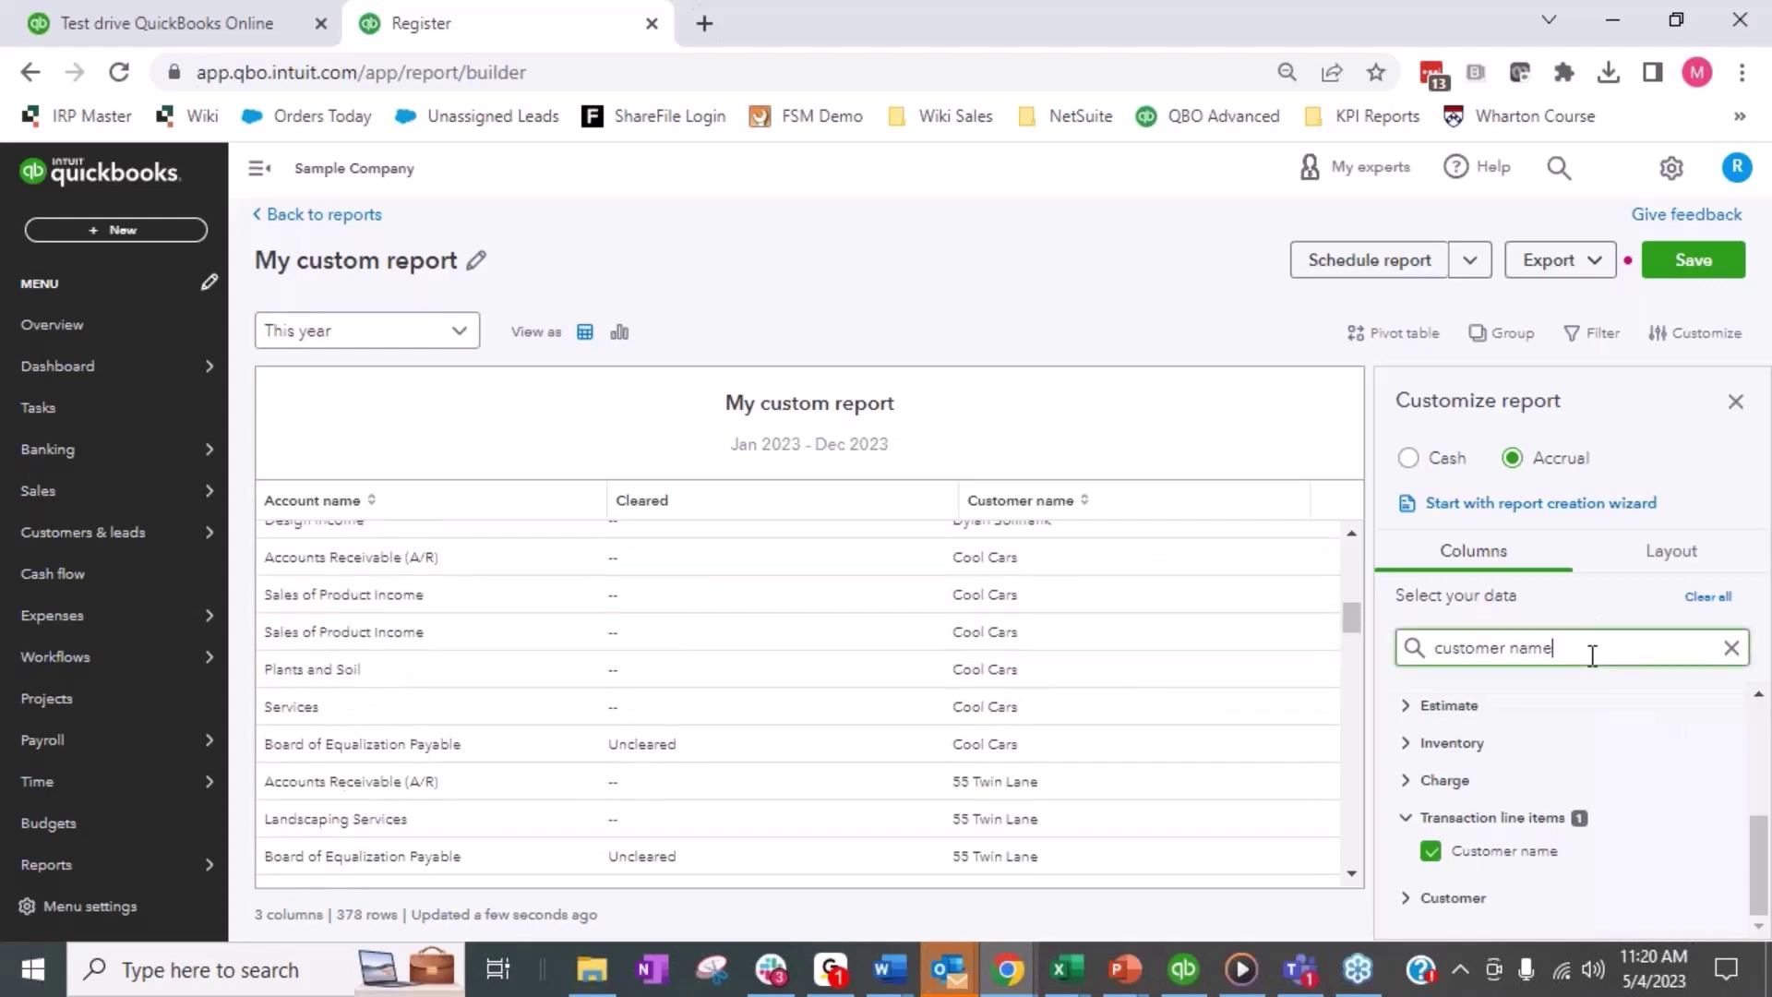
double_click(996, 501)
drag(996, 502, 554, 506)
click(1497, 651)
text(pr)
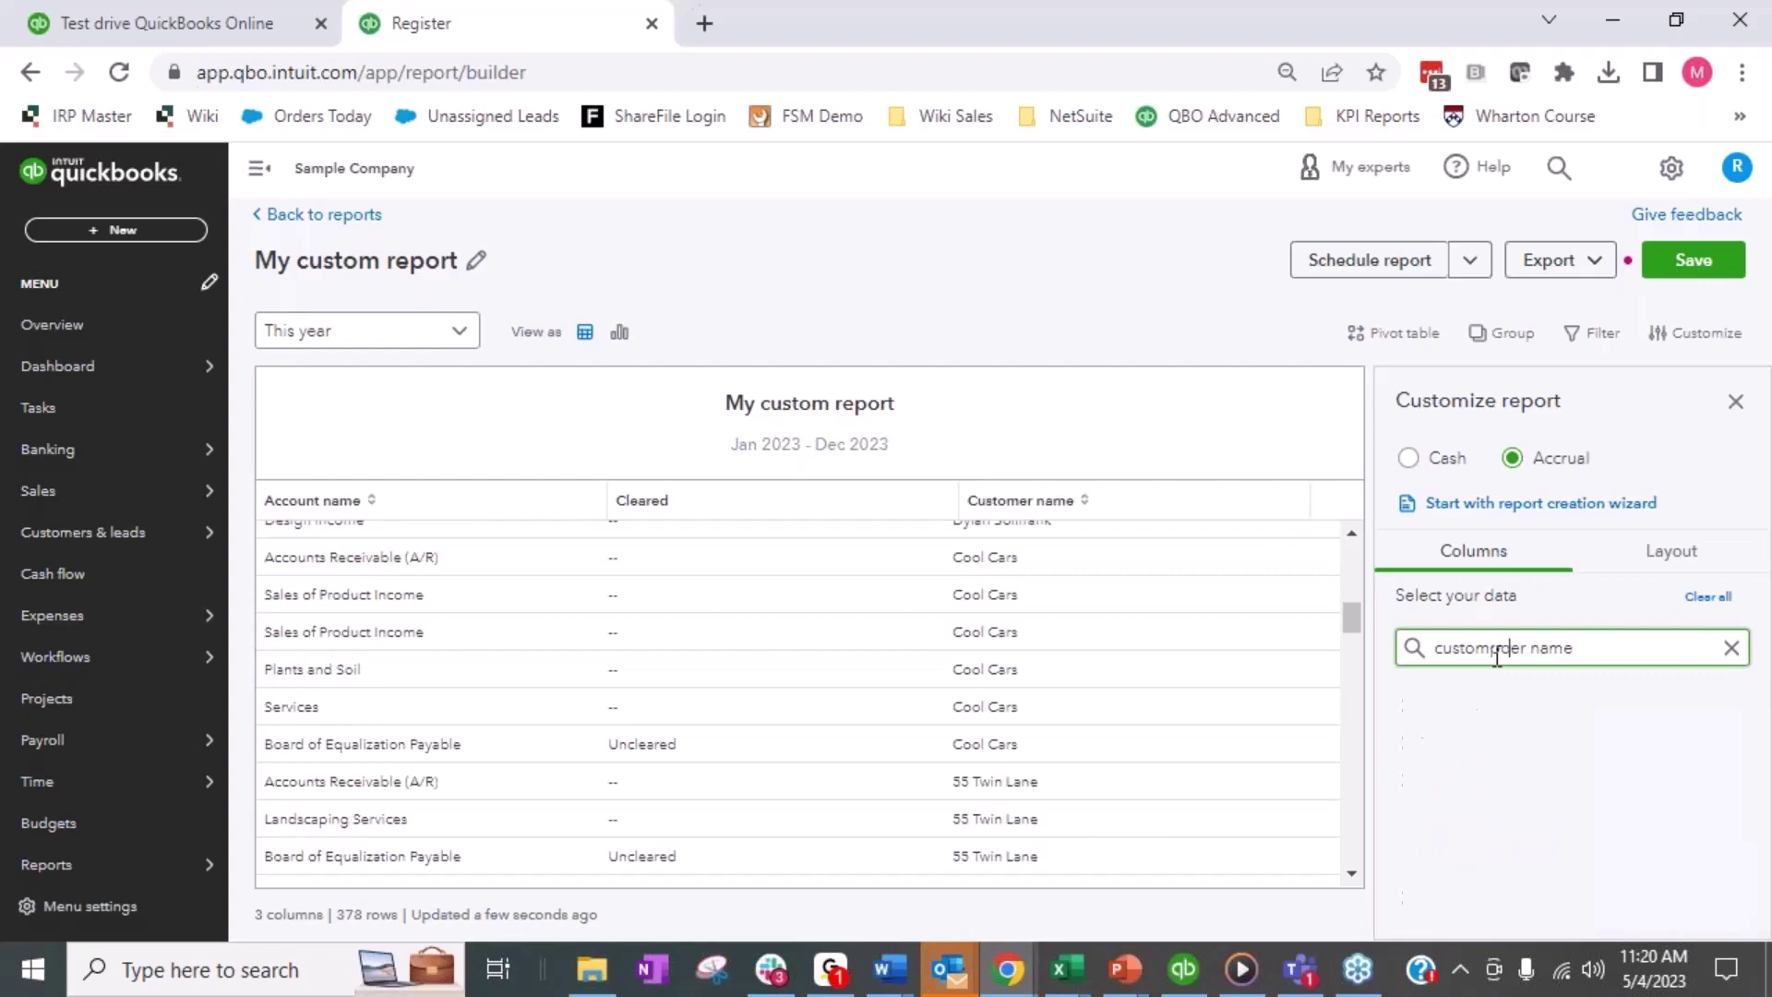
key(BackSpace)
key(Delete)
Step: Search the columns for "posting" and add the Posting column from Transaction line items
click(1730, 649)
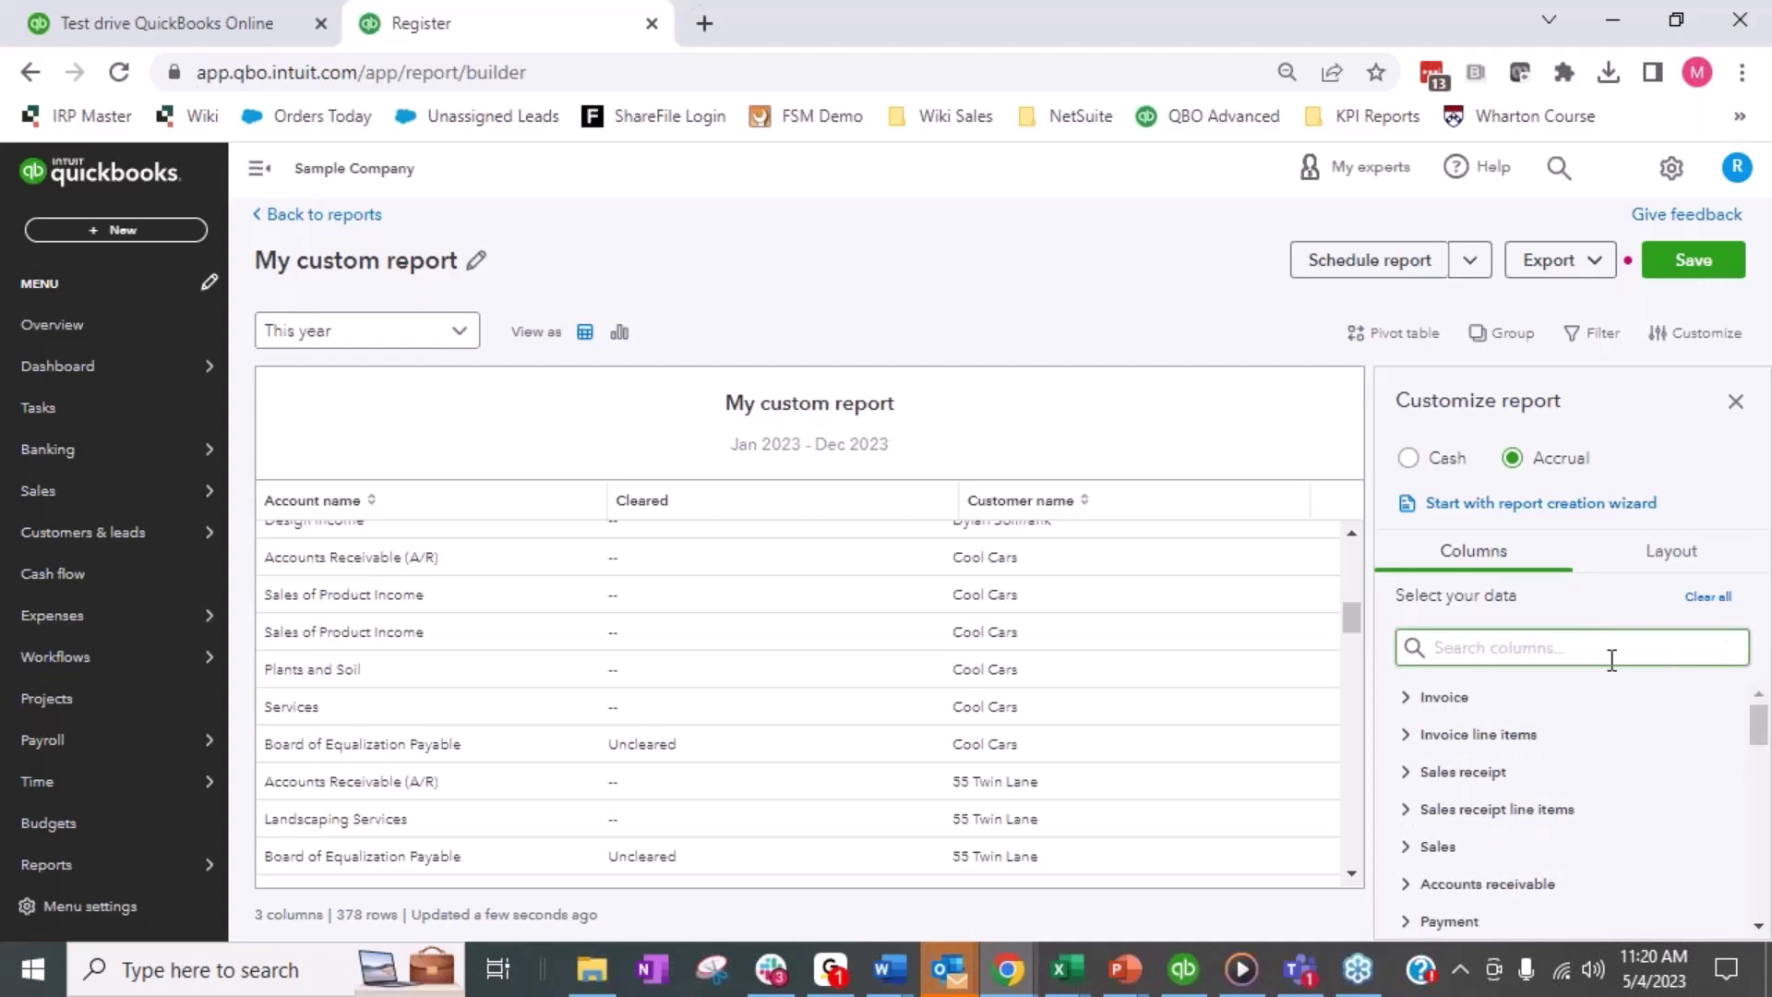
text(posting)
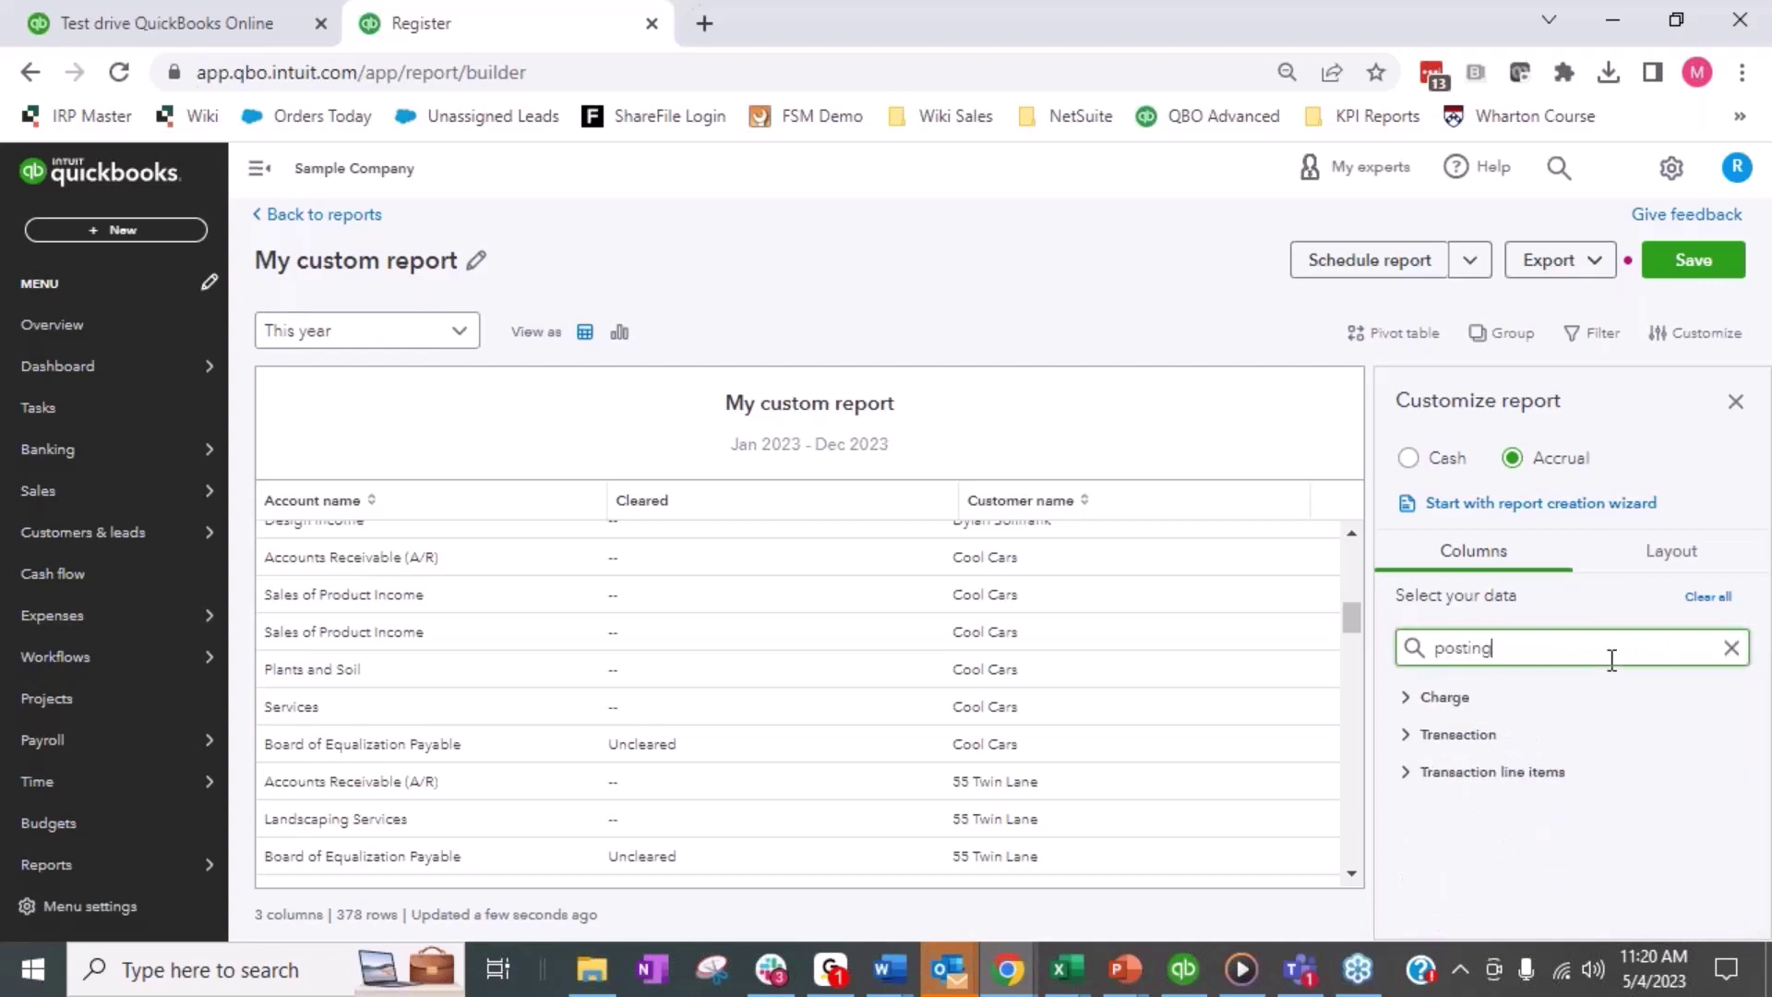
click(1405, 773)
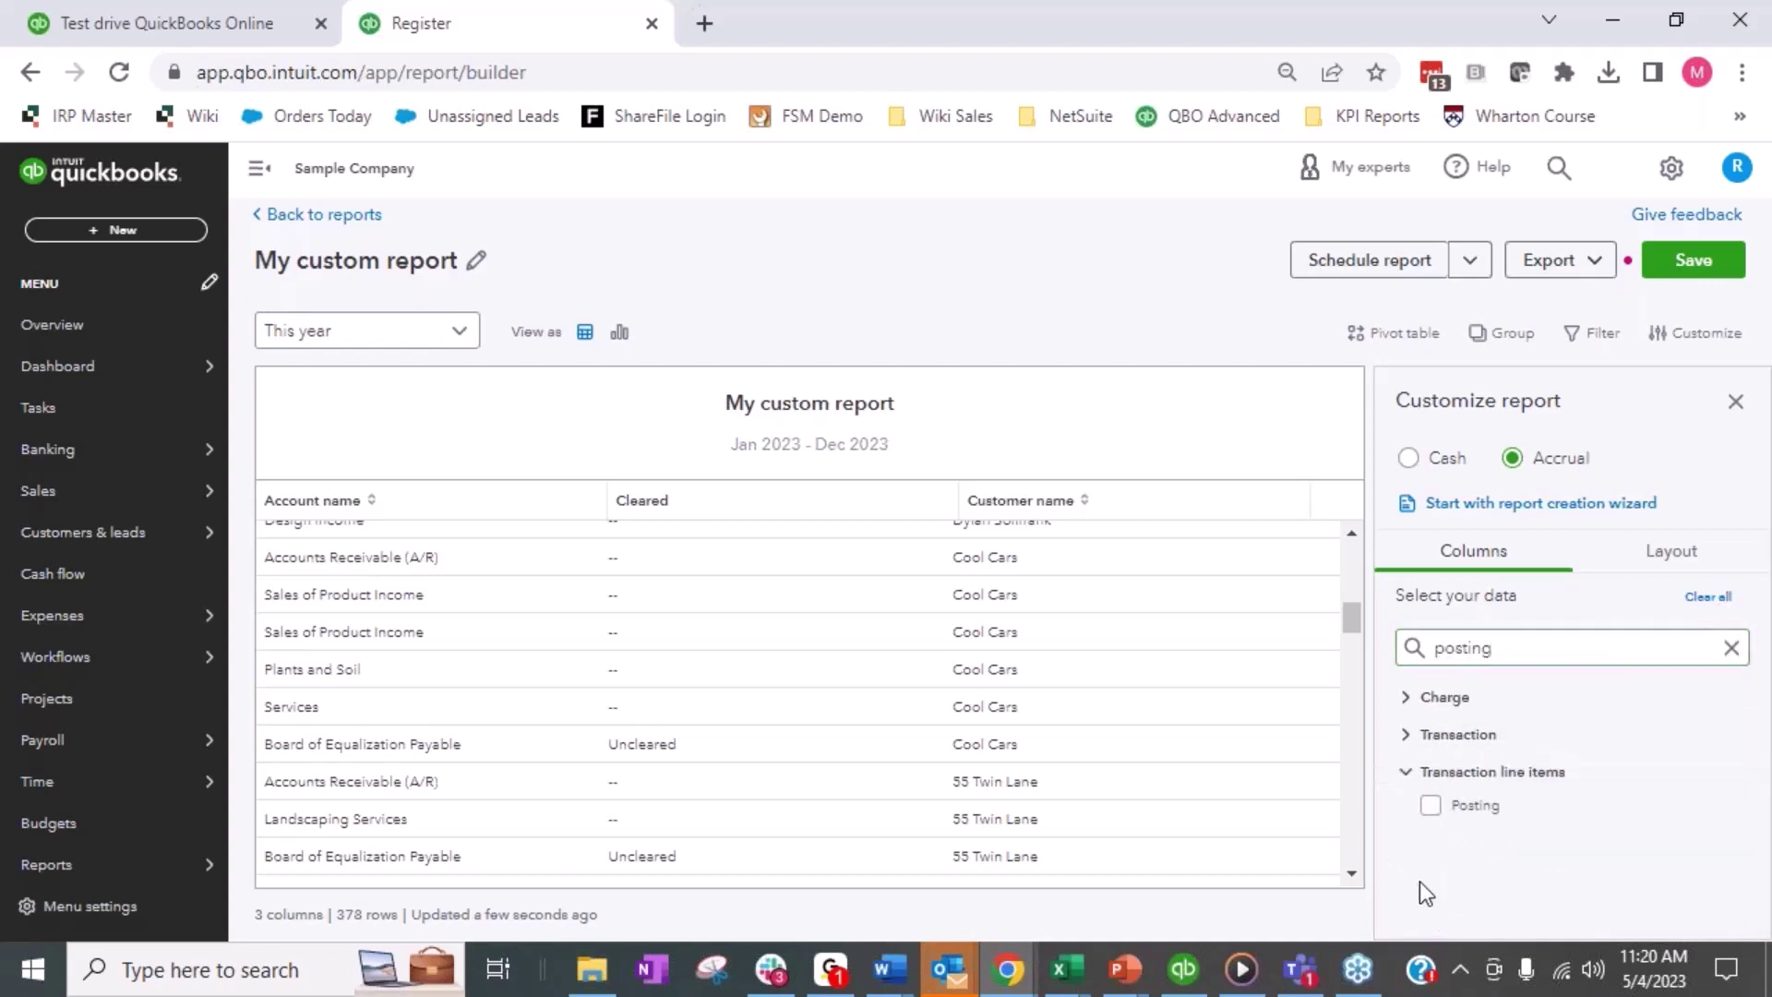
click(1434, 808)
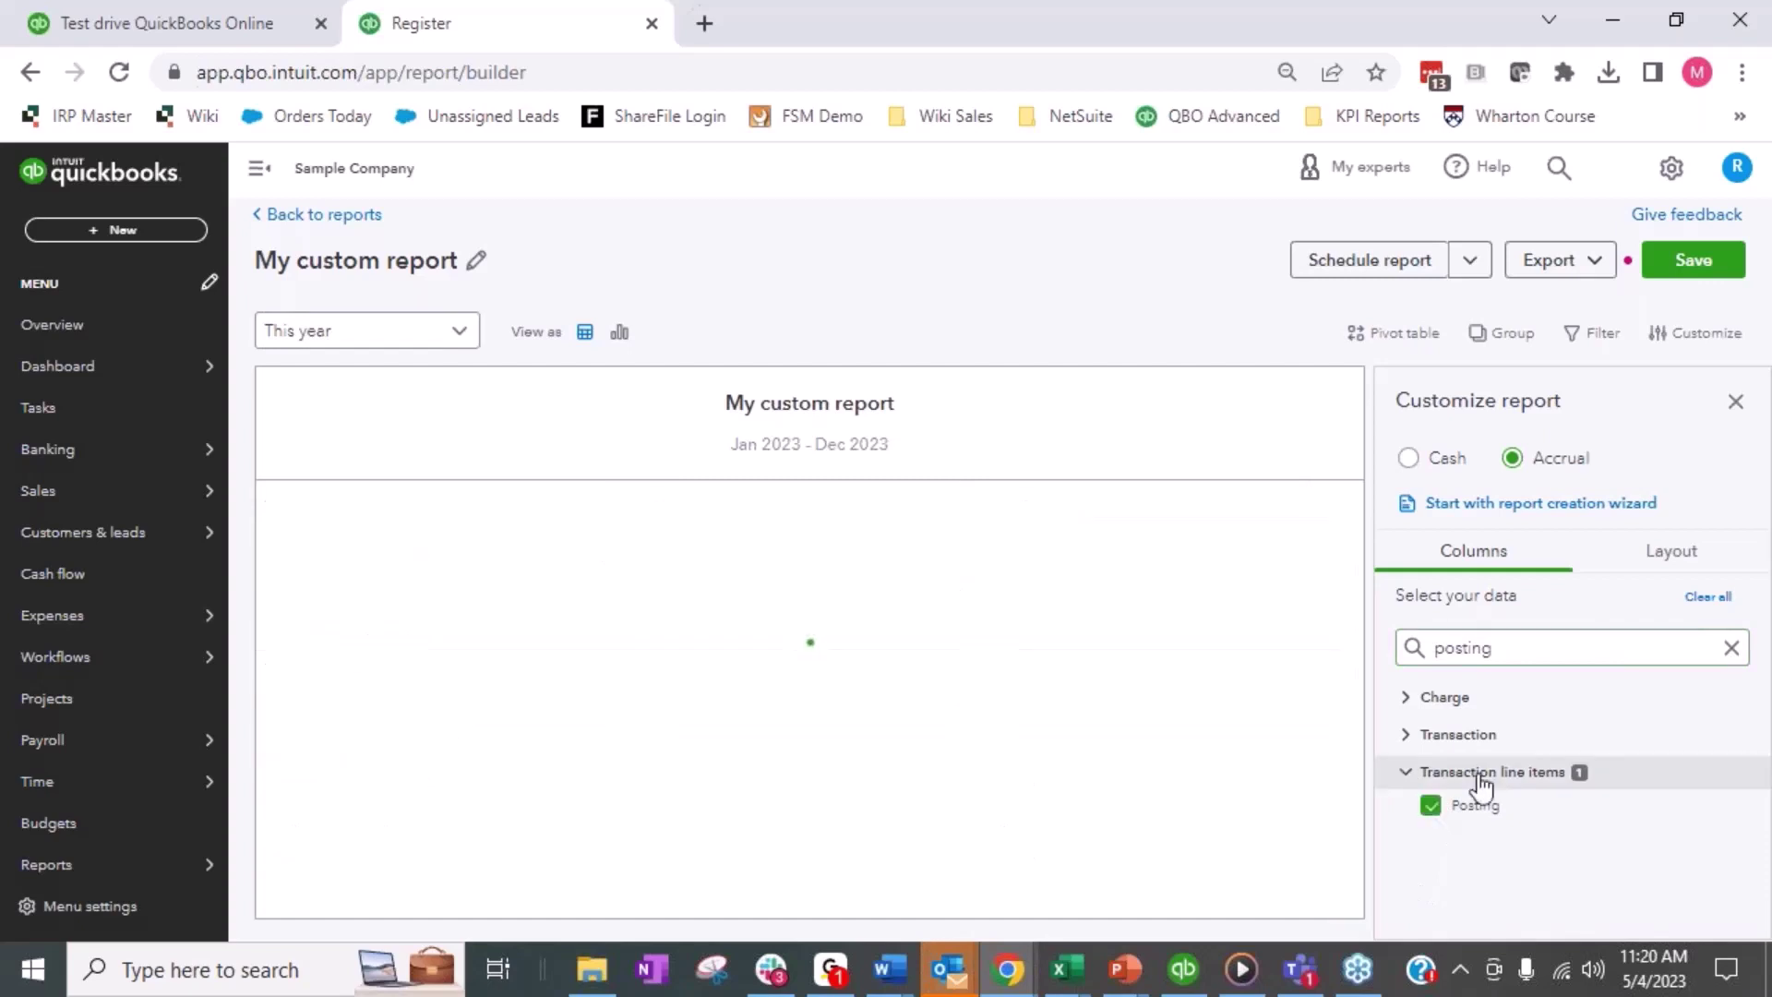
click(1481, 774)
click(1405, 783)
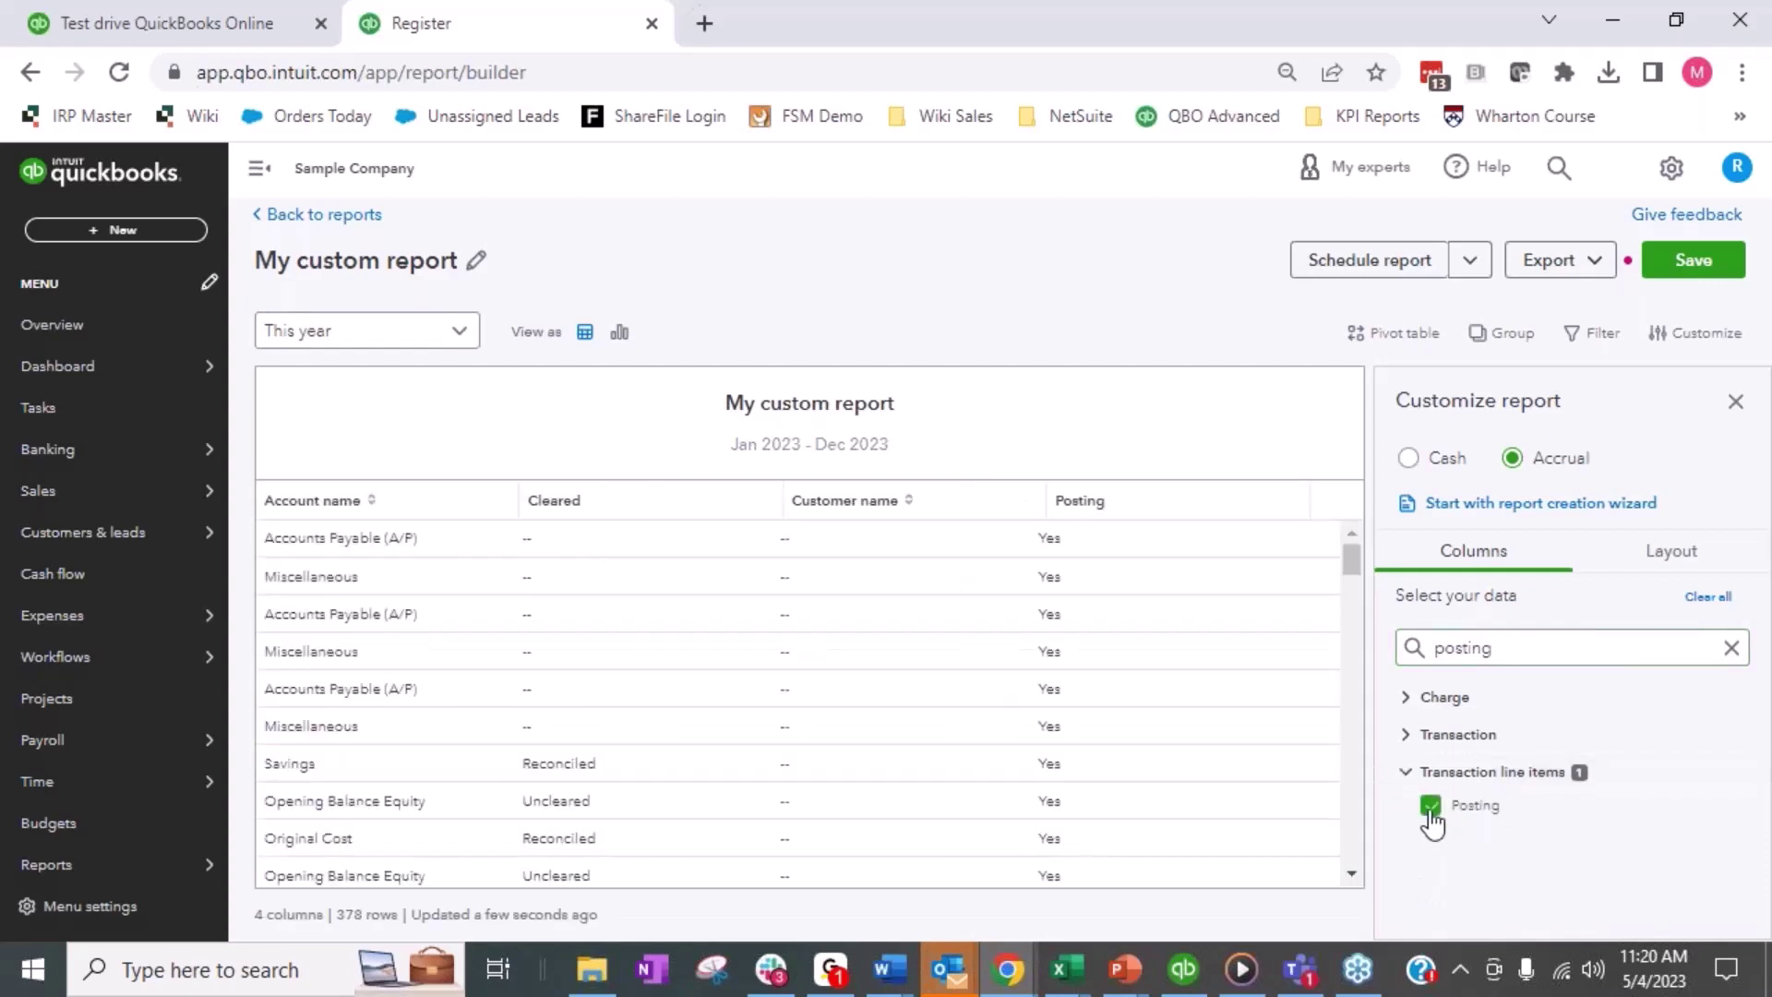
Step: Search the columns for the amount line and add the Amount line column from Invoice line items
click(1534, 644)
drag(1585, 644, 1395, 661)
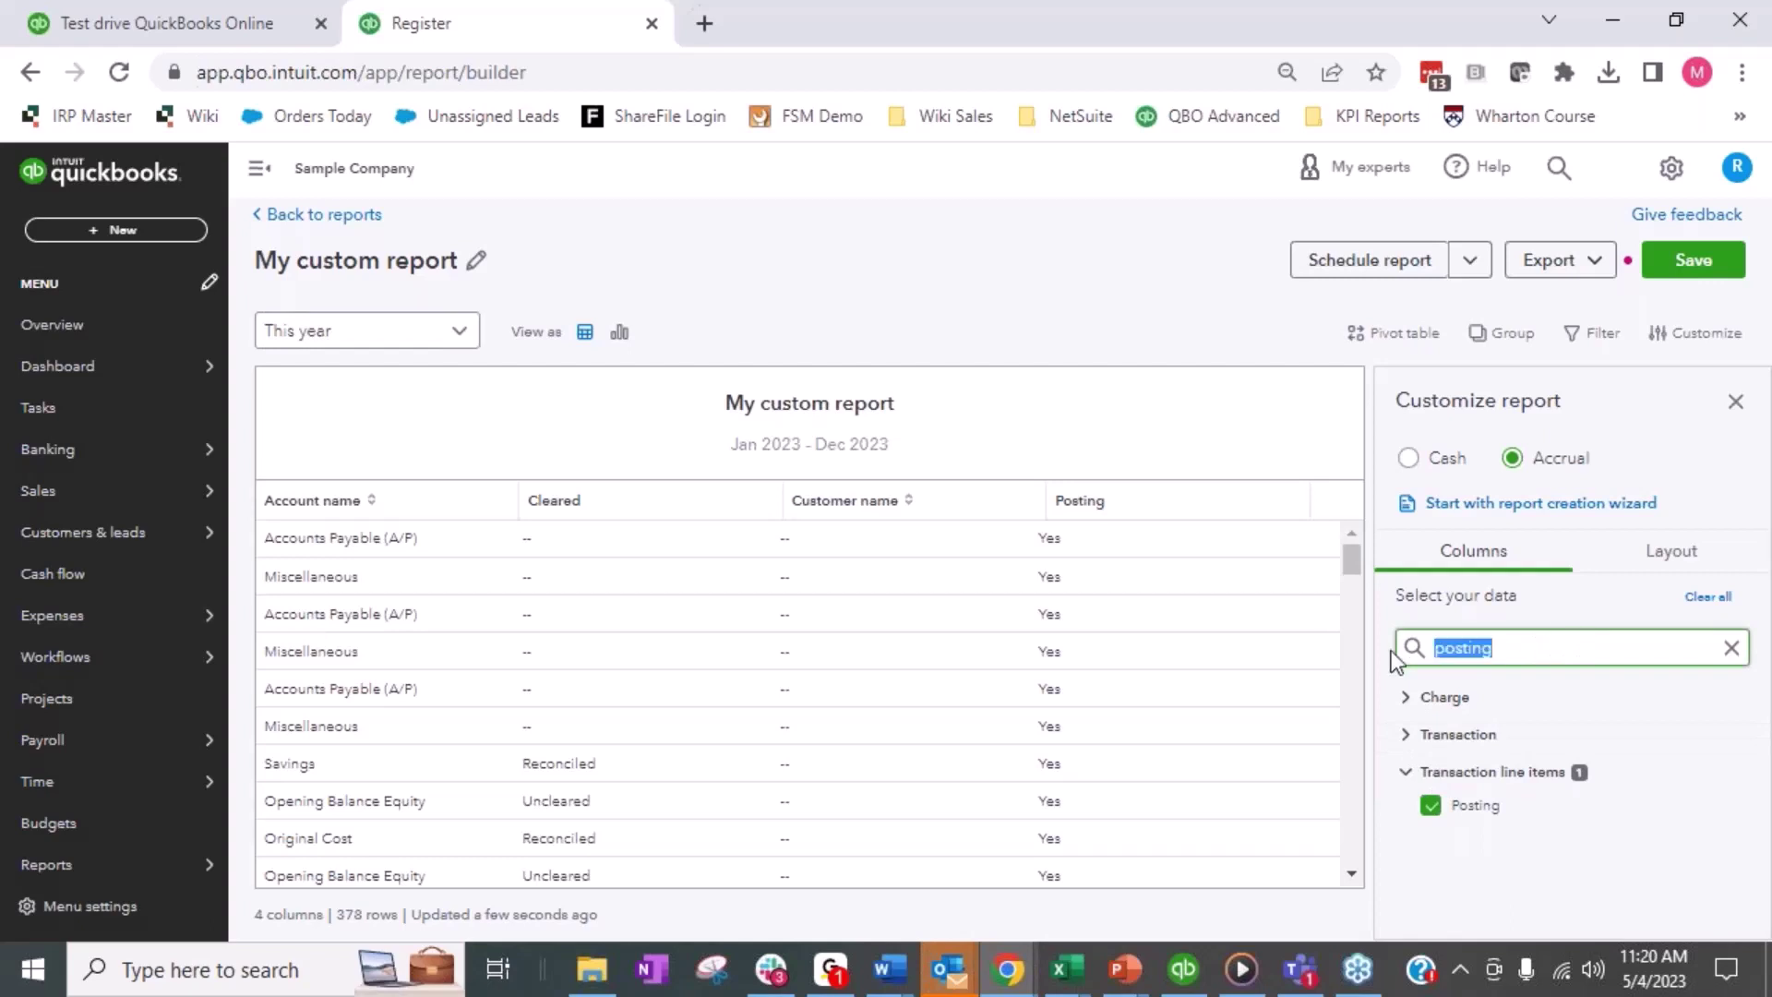
text(amoun)
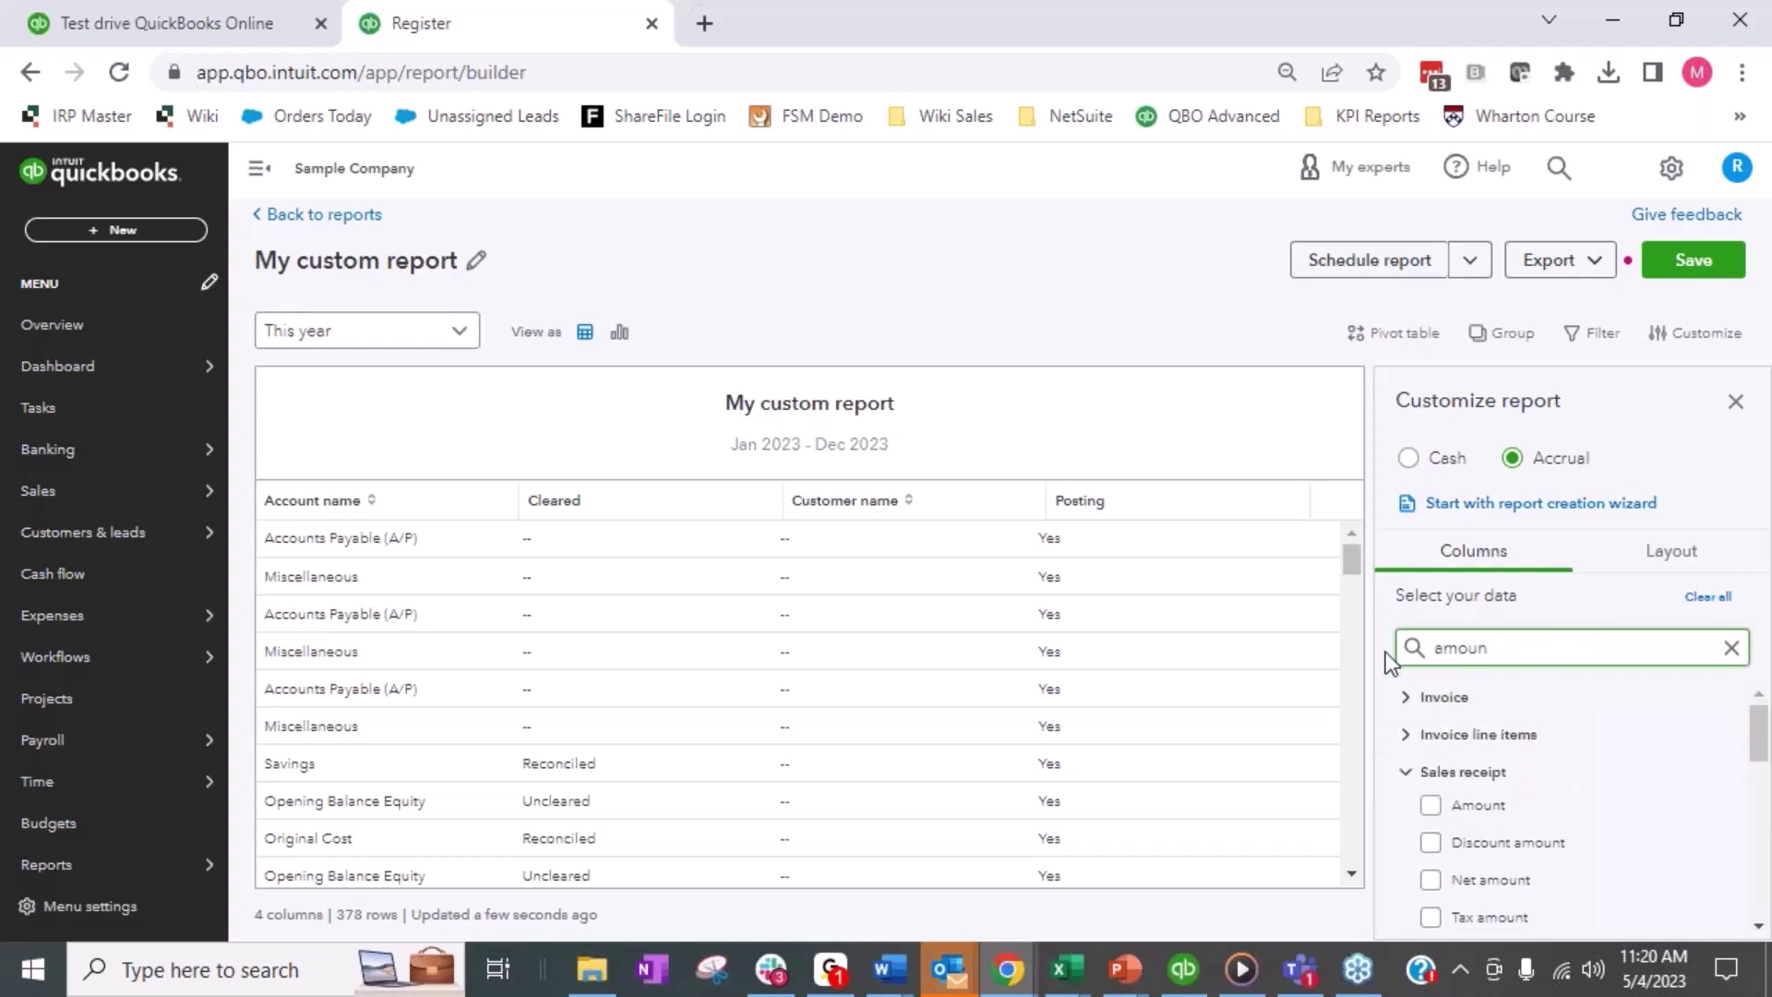
text(t lin)
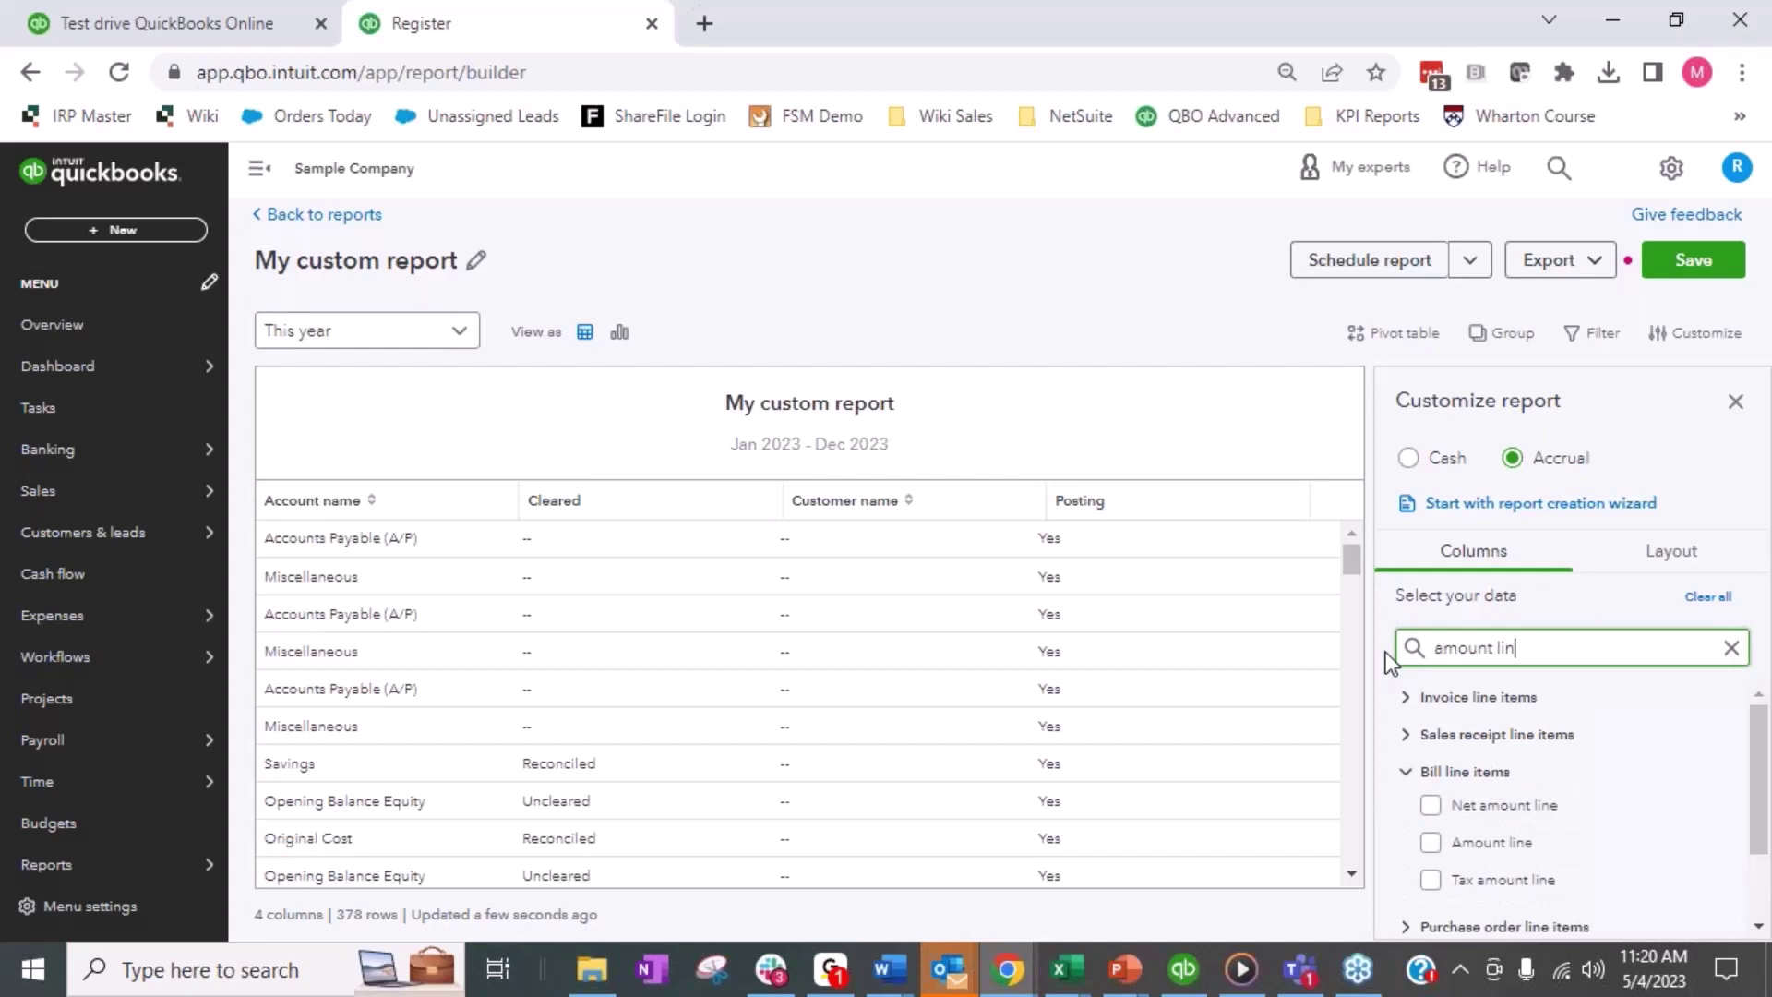
click(1409, 701)
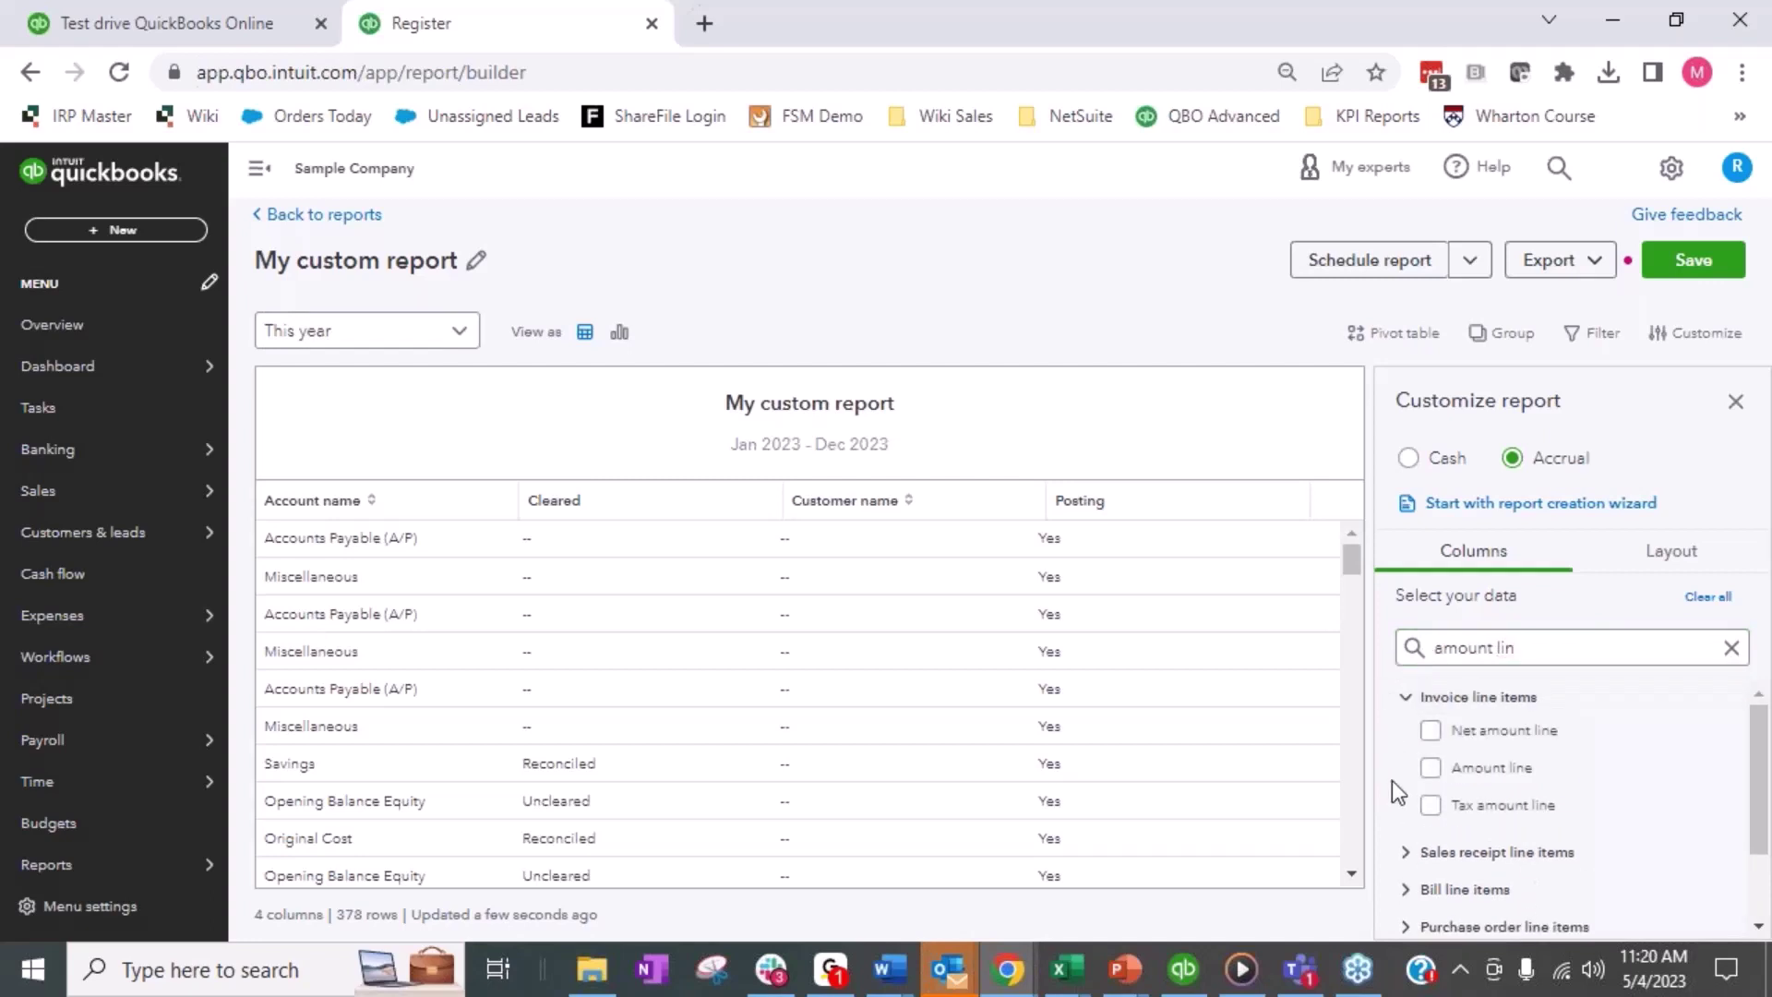
click(1430, 767)
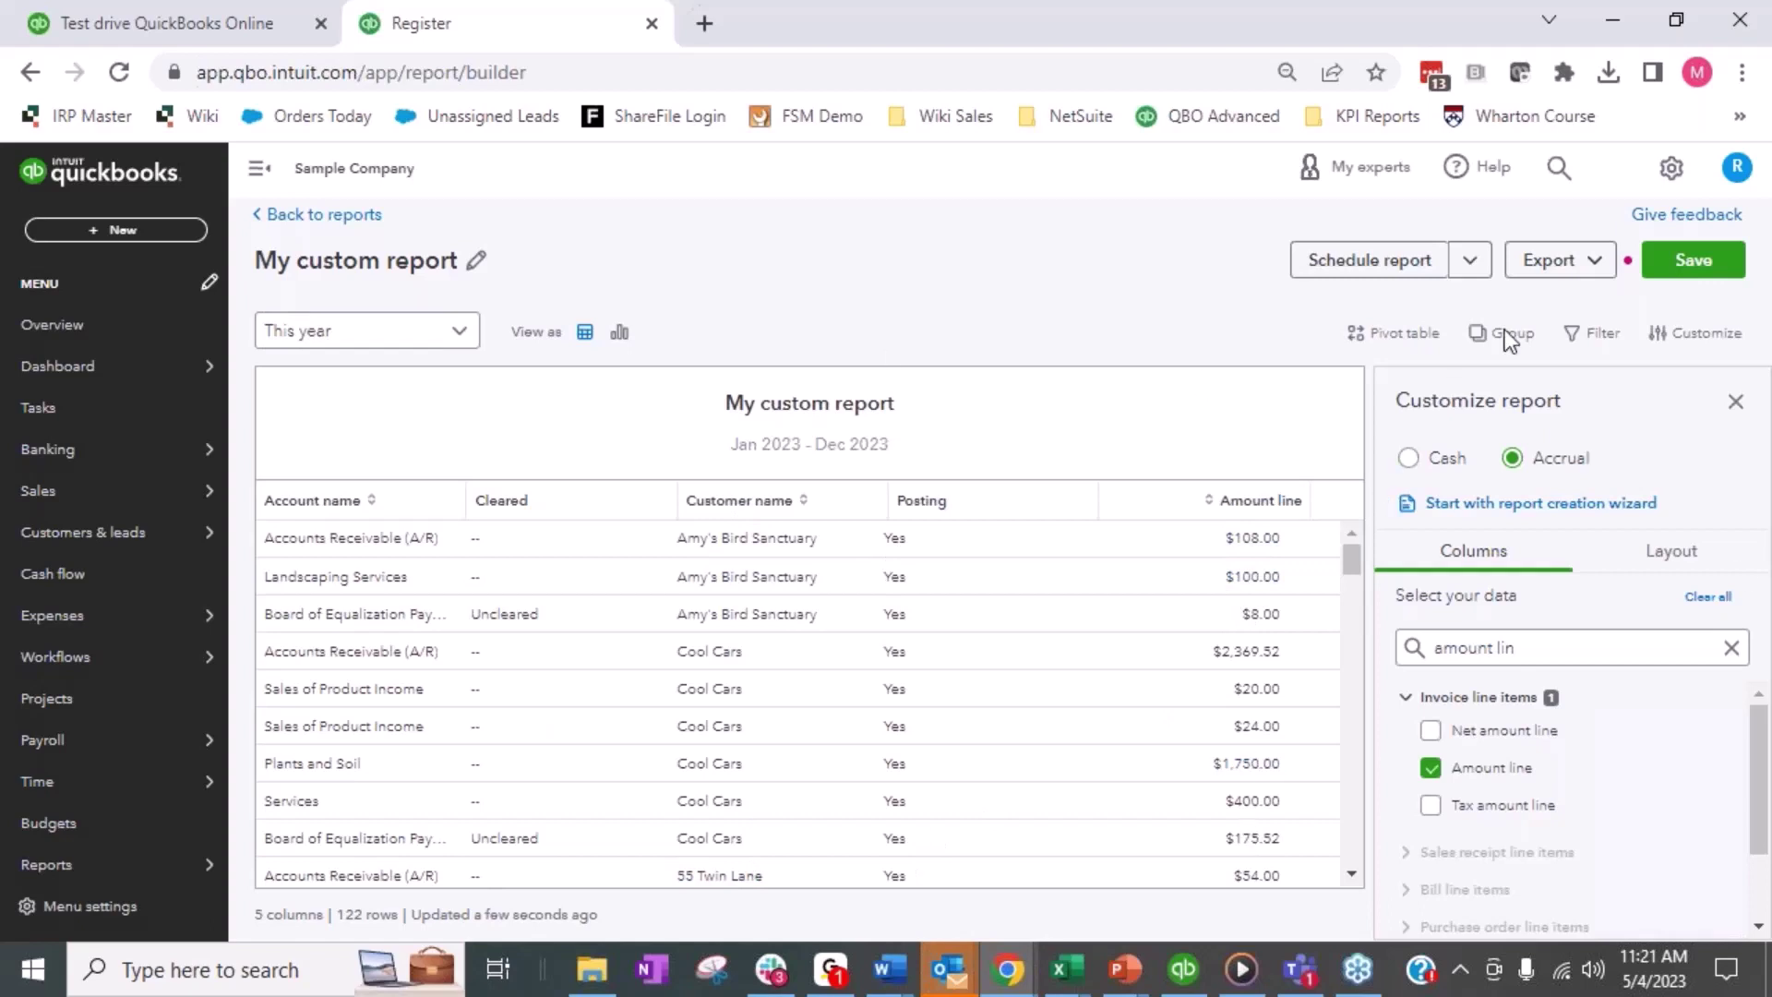
Step: Filter the custom report to rows whose Account name equals Customer Deposits
click(1602, 334)
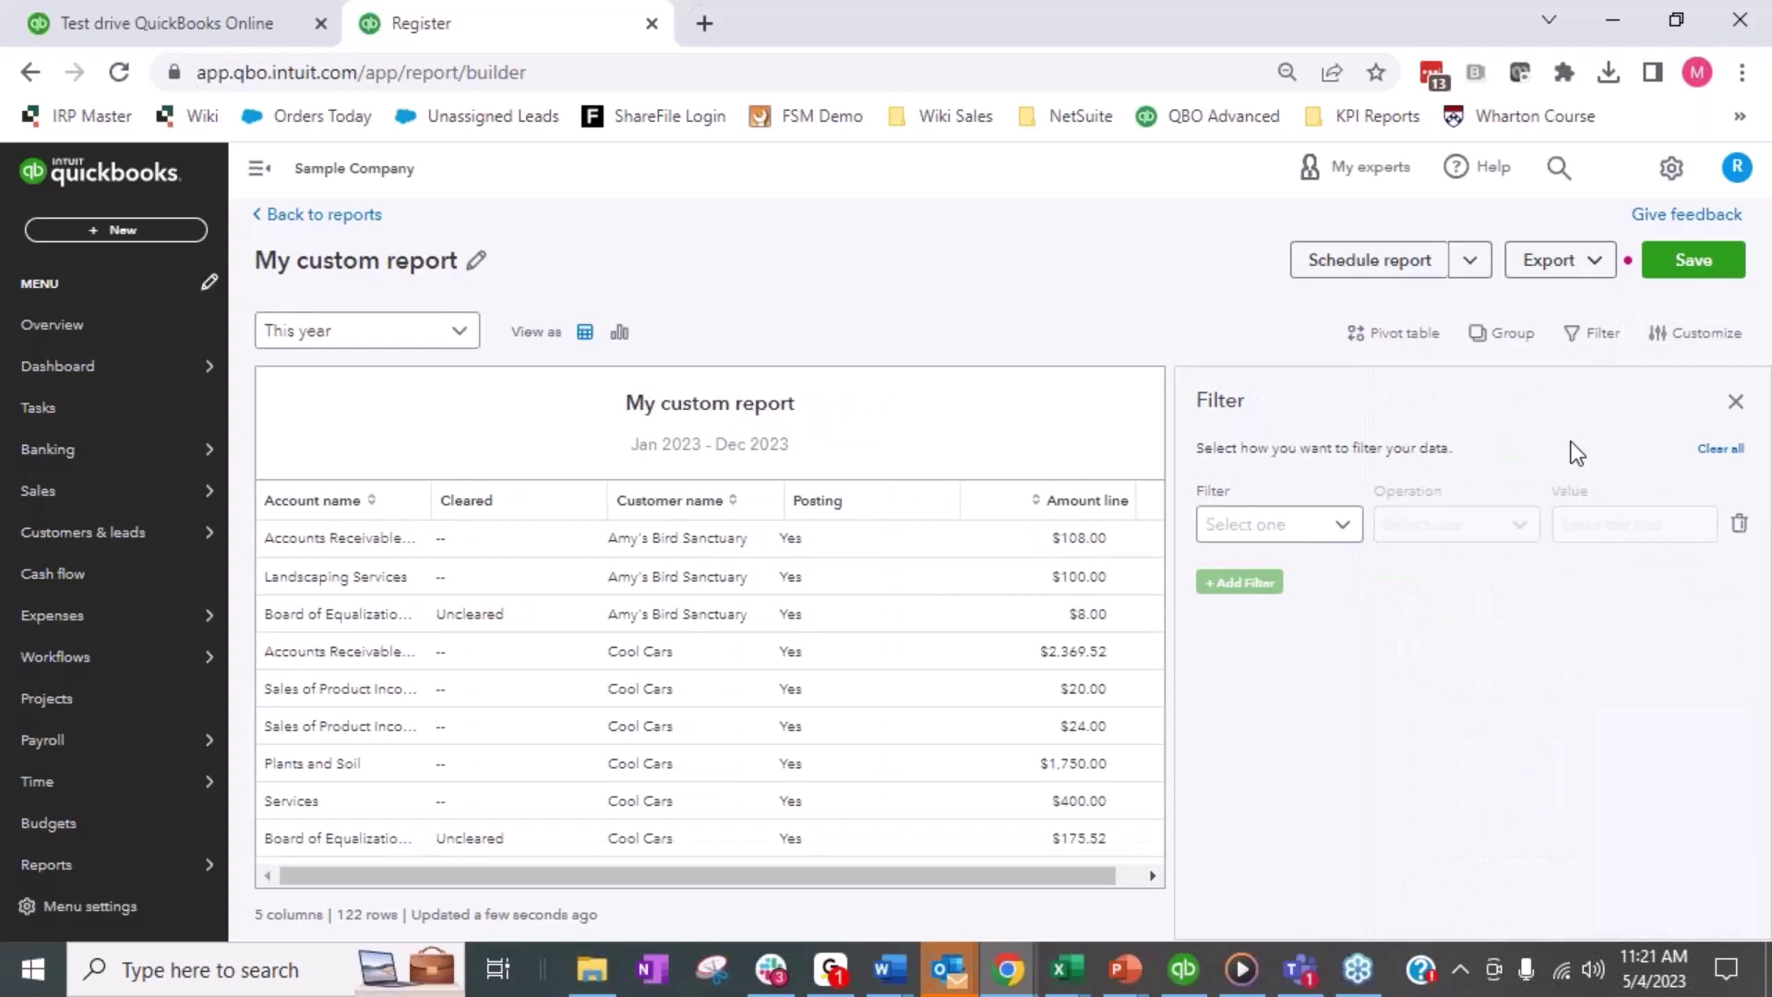
click(1334, 526)
click(1330, 576)
click(1436, 523)
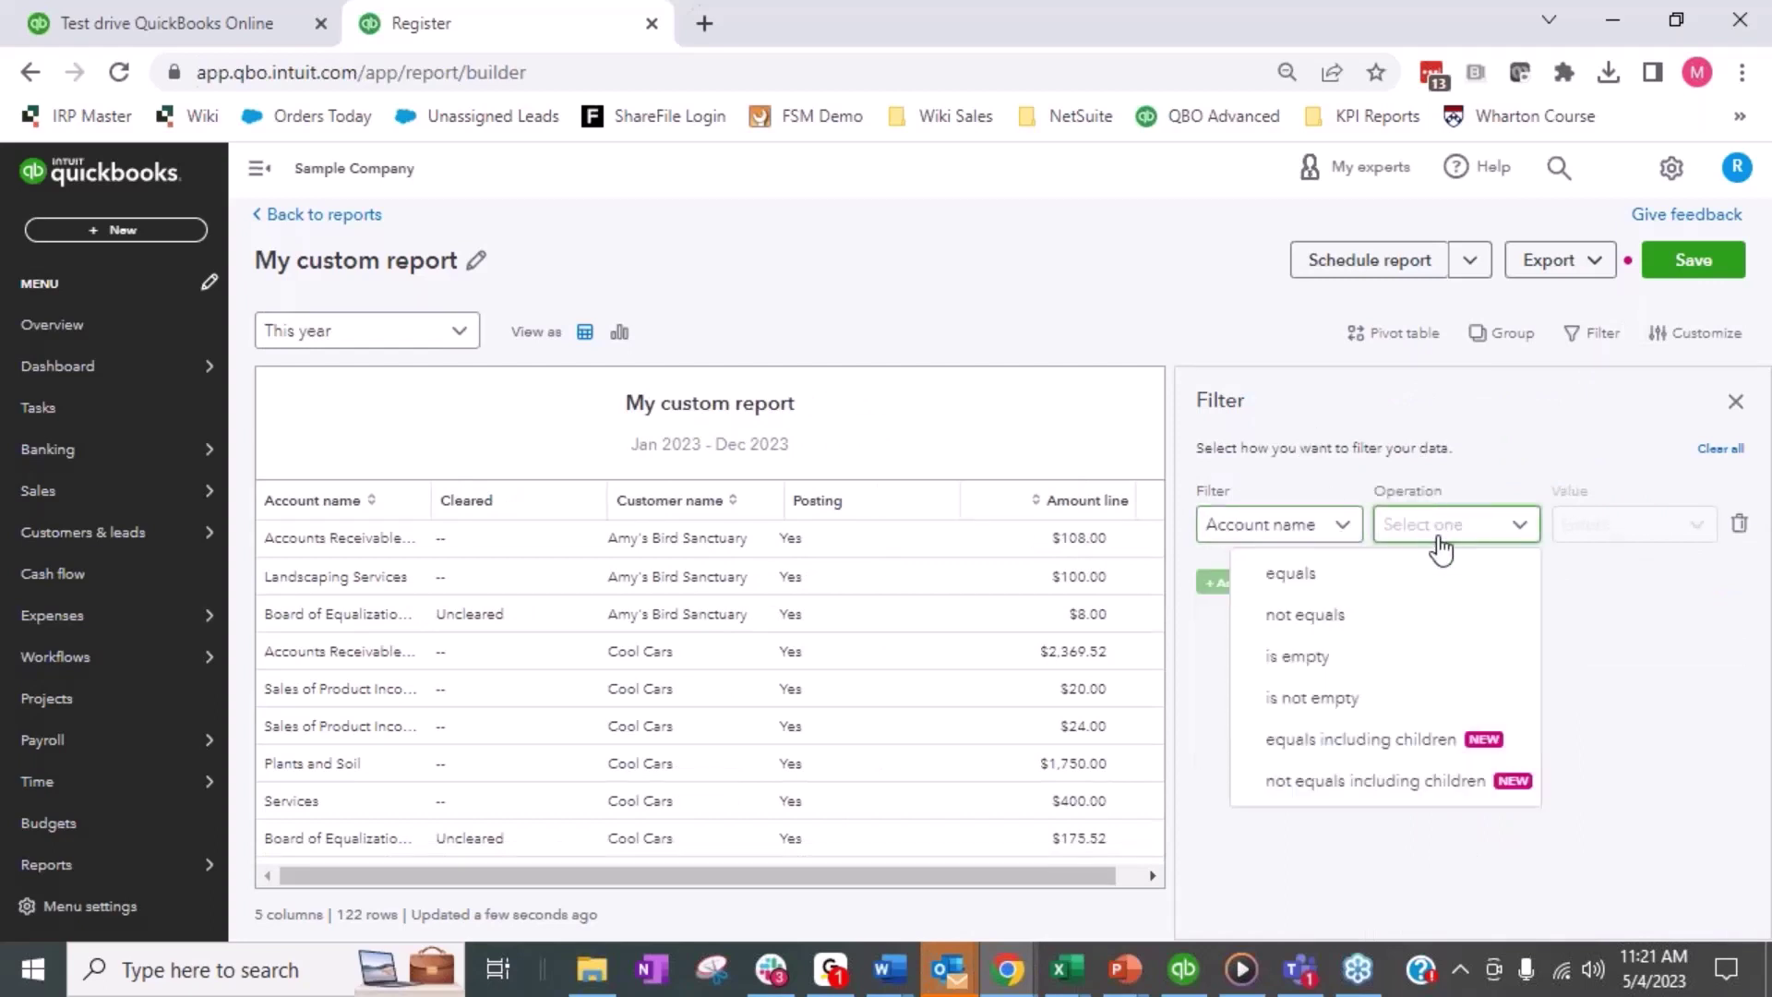
click(1449, 571)
click(1590, 532)
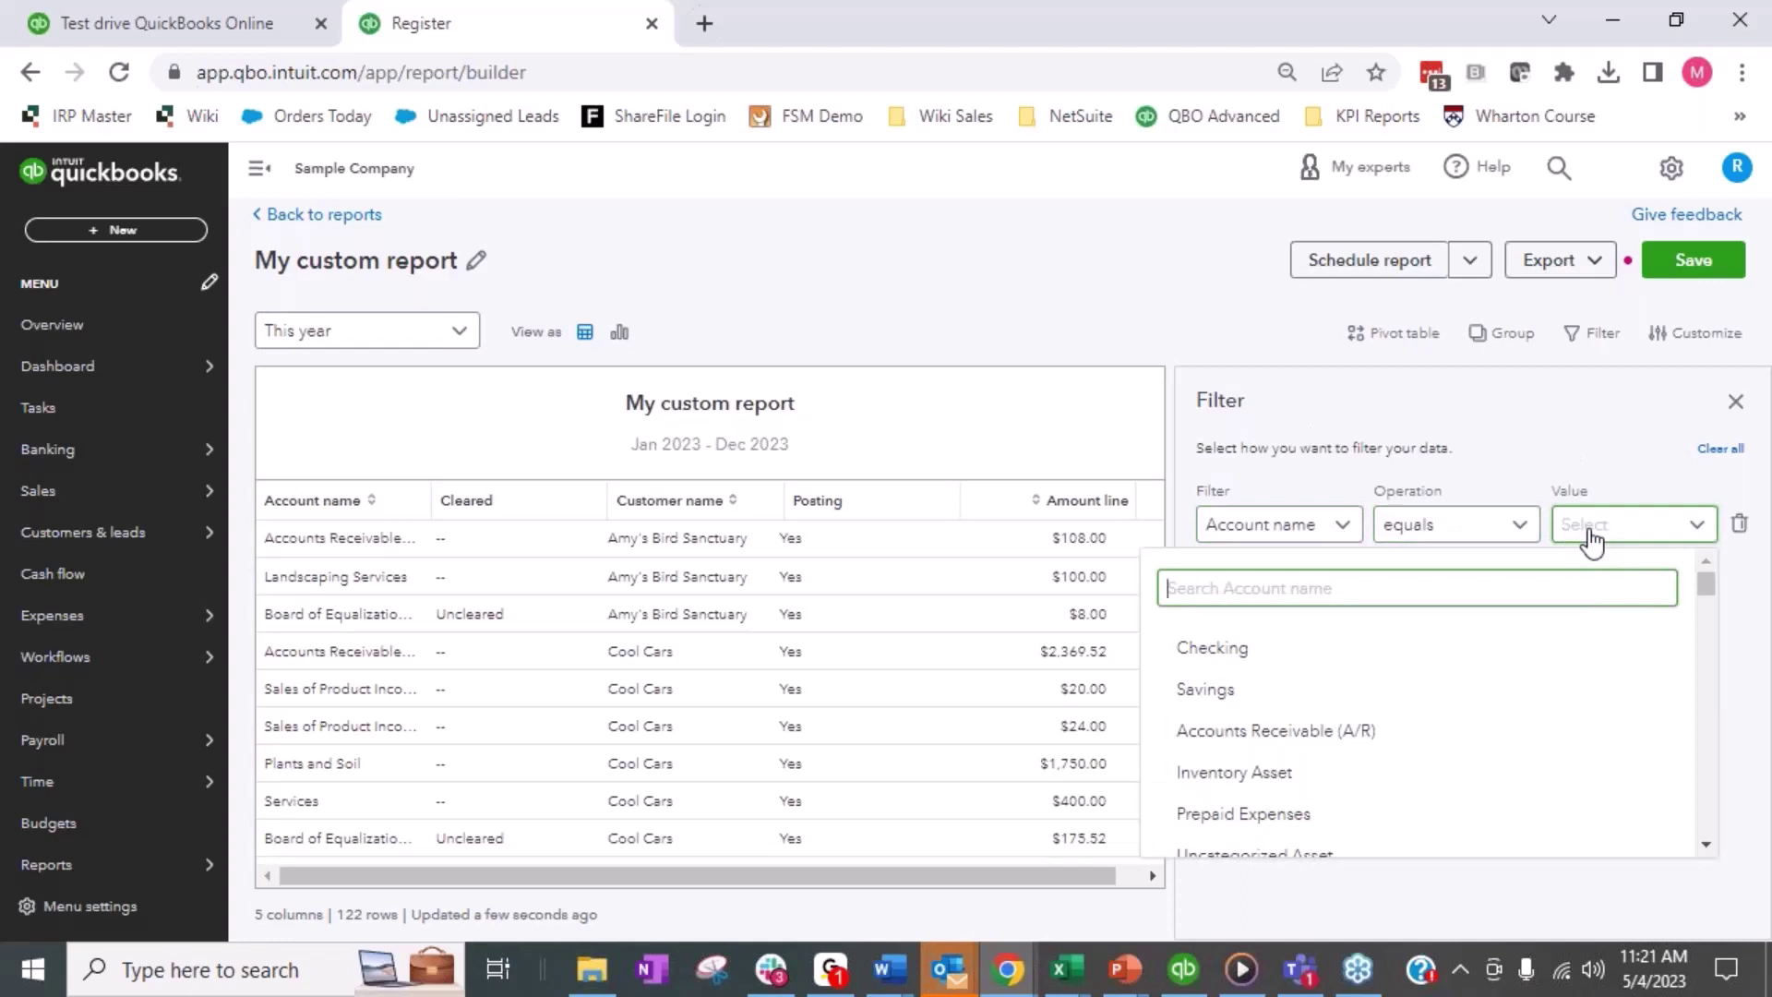
text(custo)
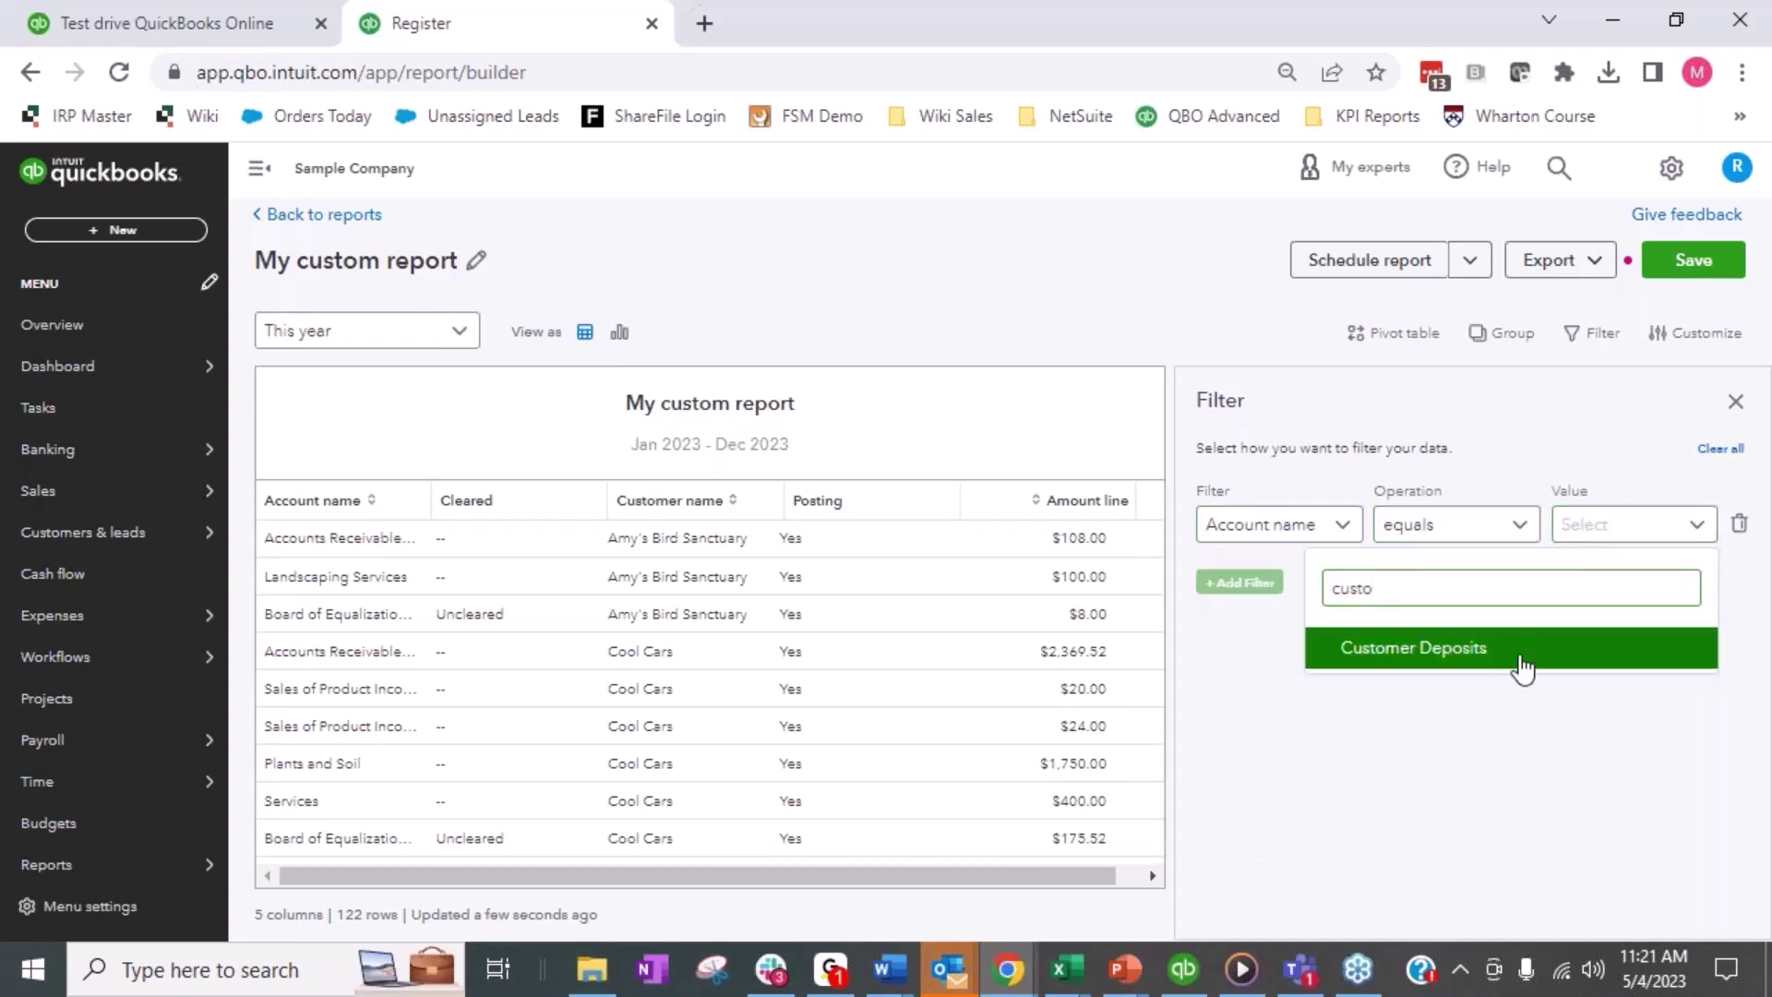
click(1521, 651)
click(1523, 406)
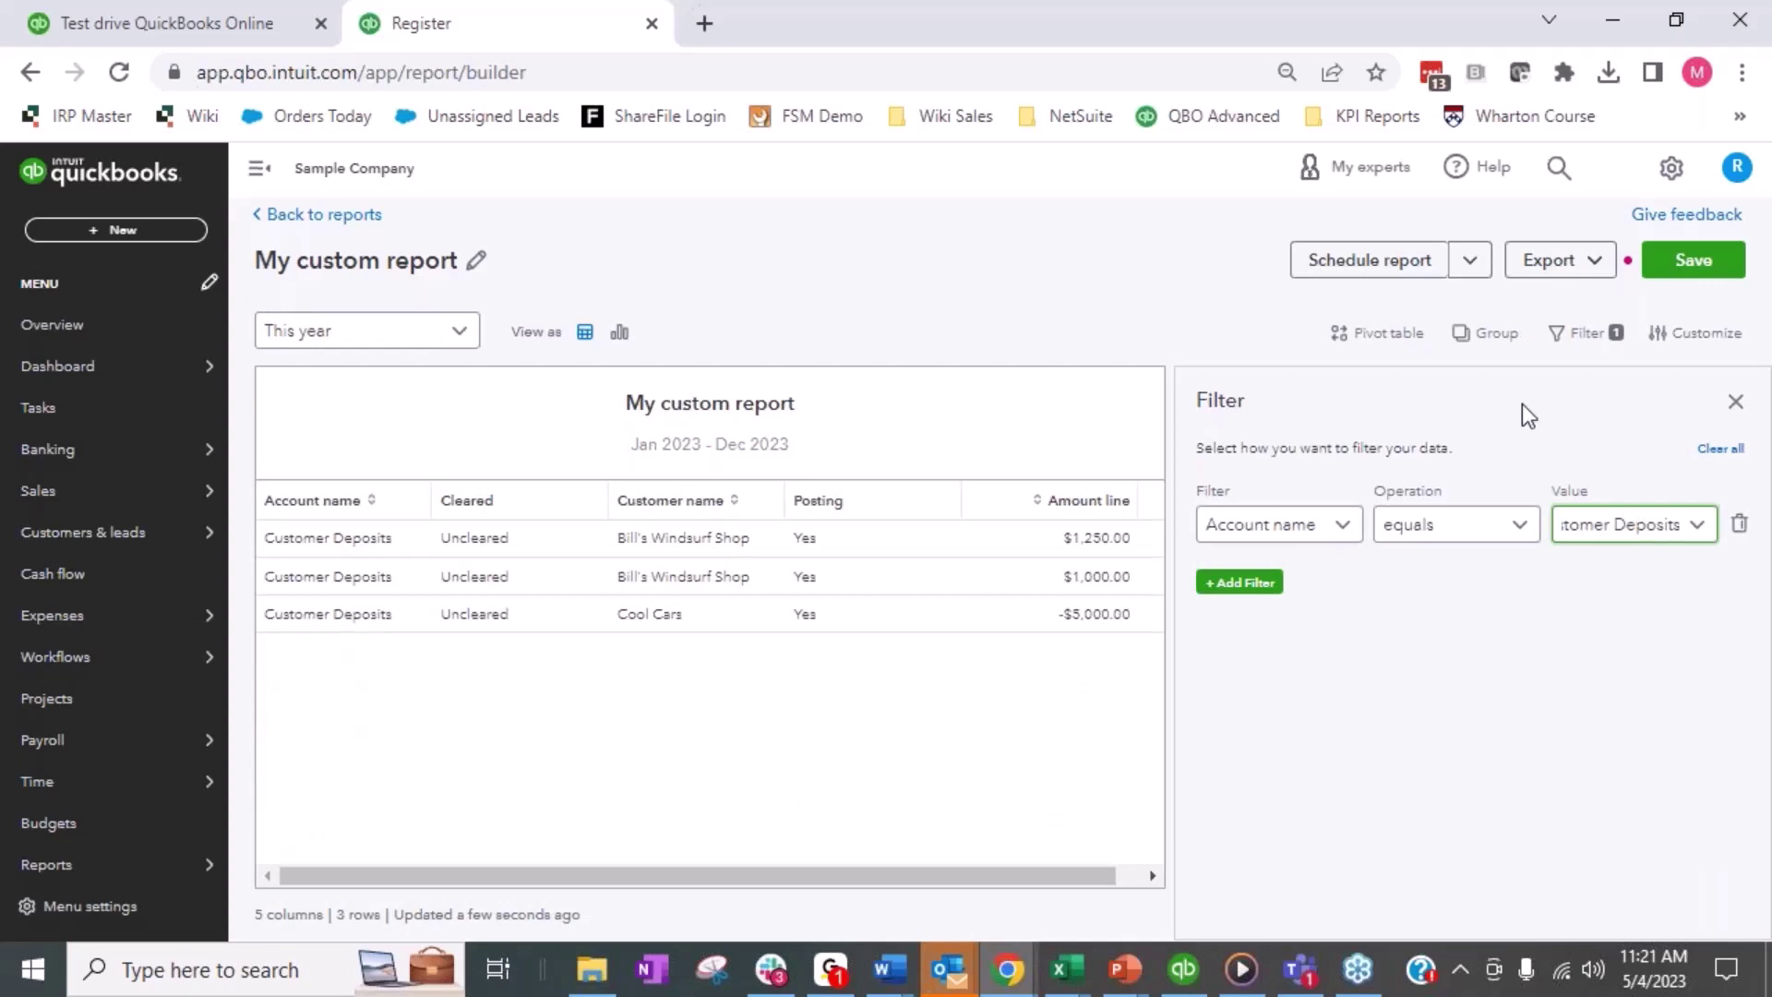
Step: Add a second filter to the report where Posting equals Yes
click(1263, 585)
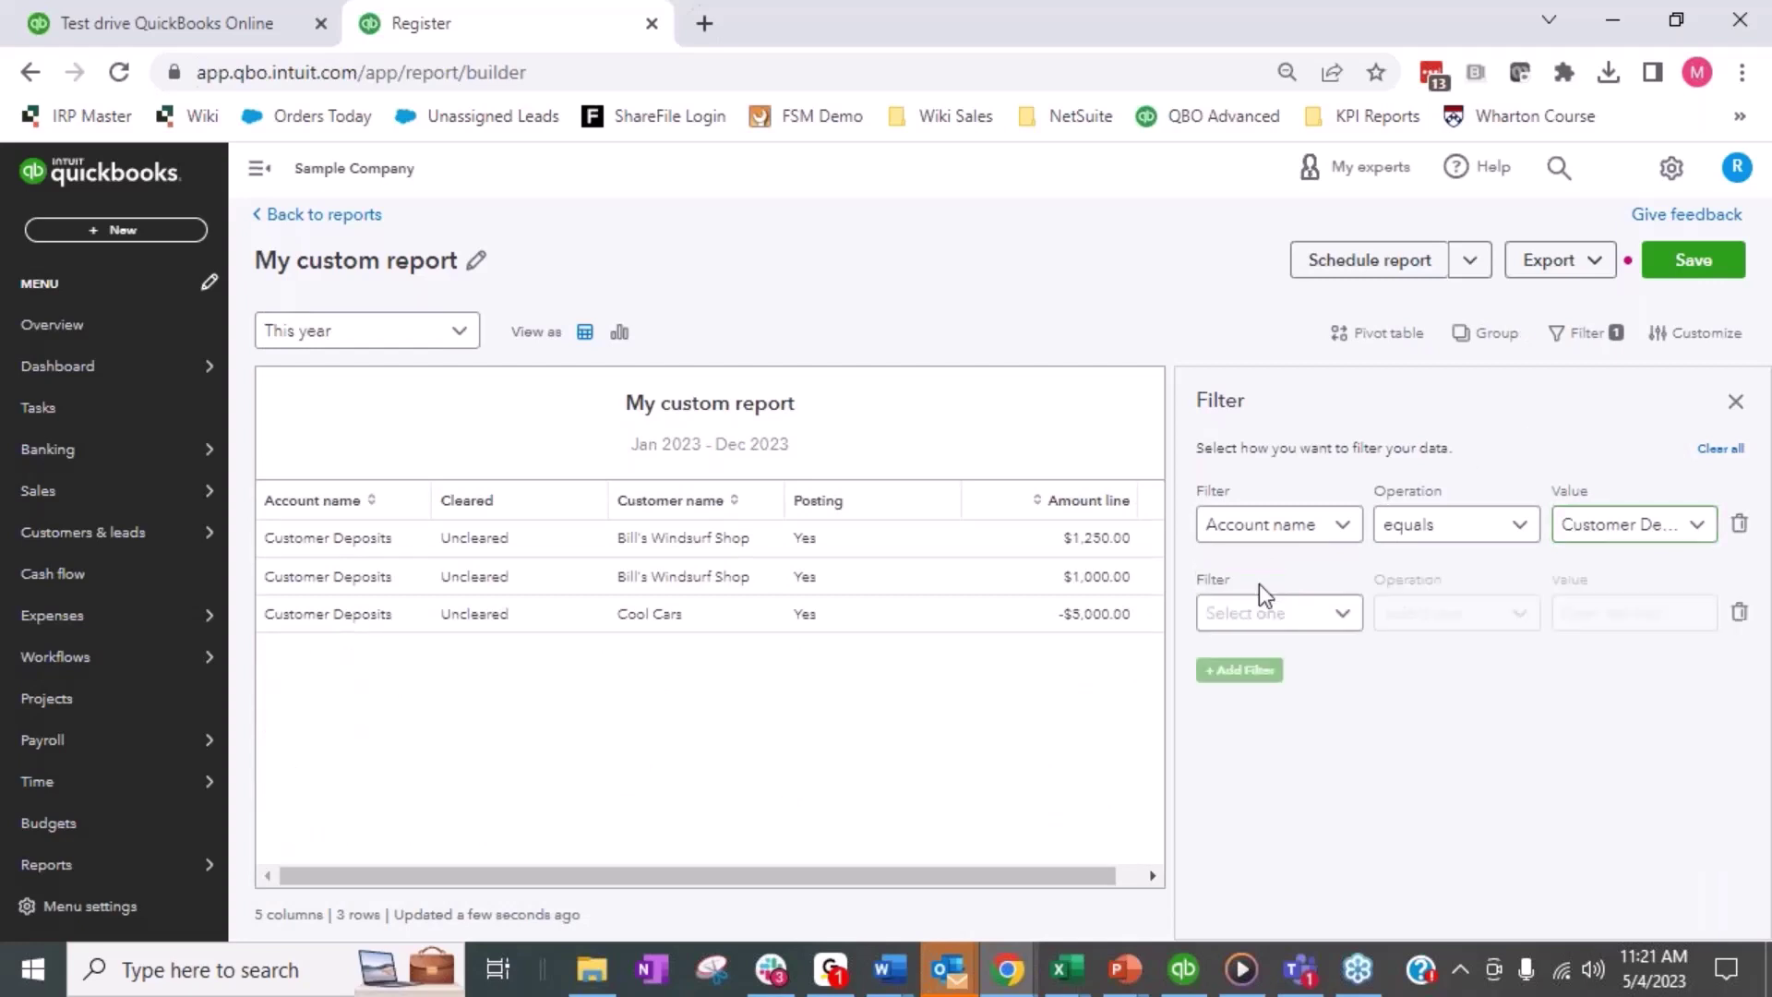
click(1258, 615)
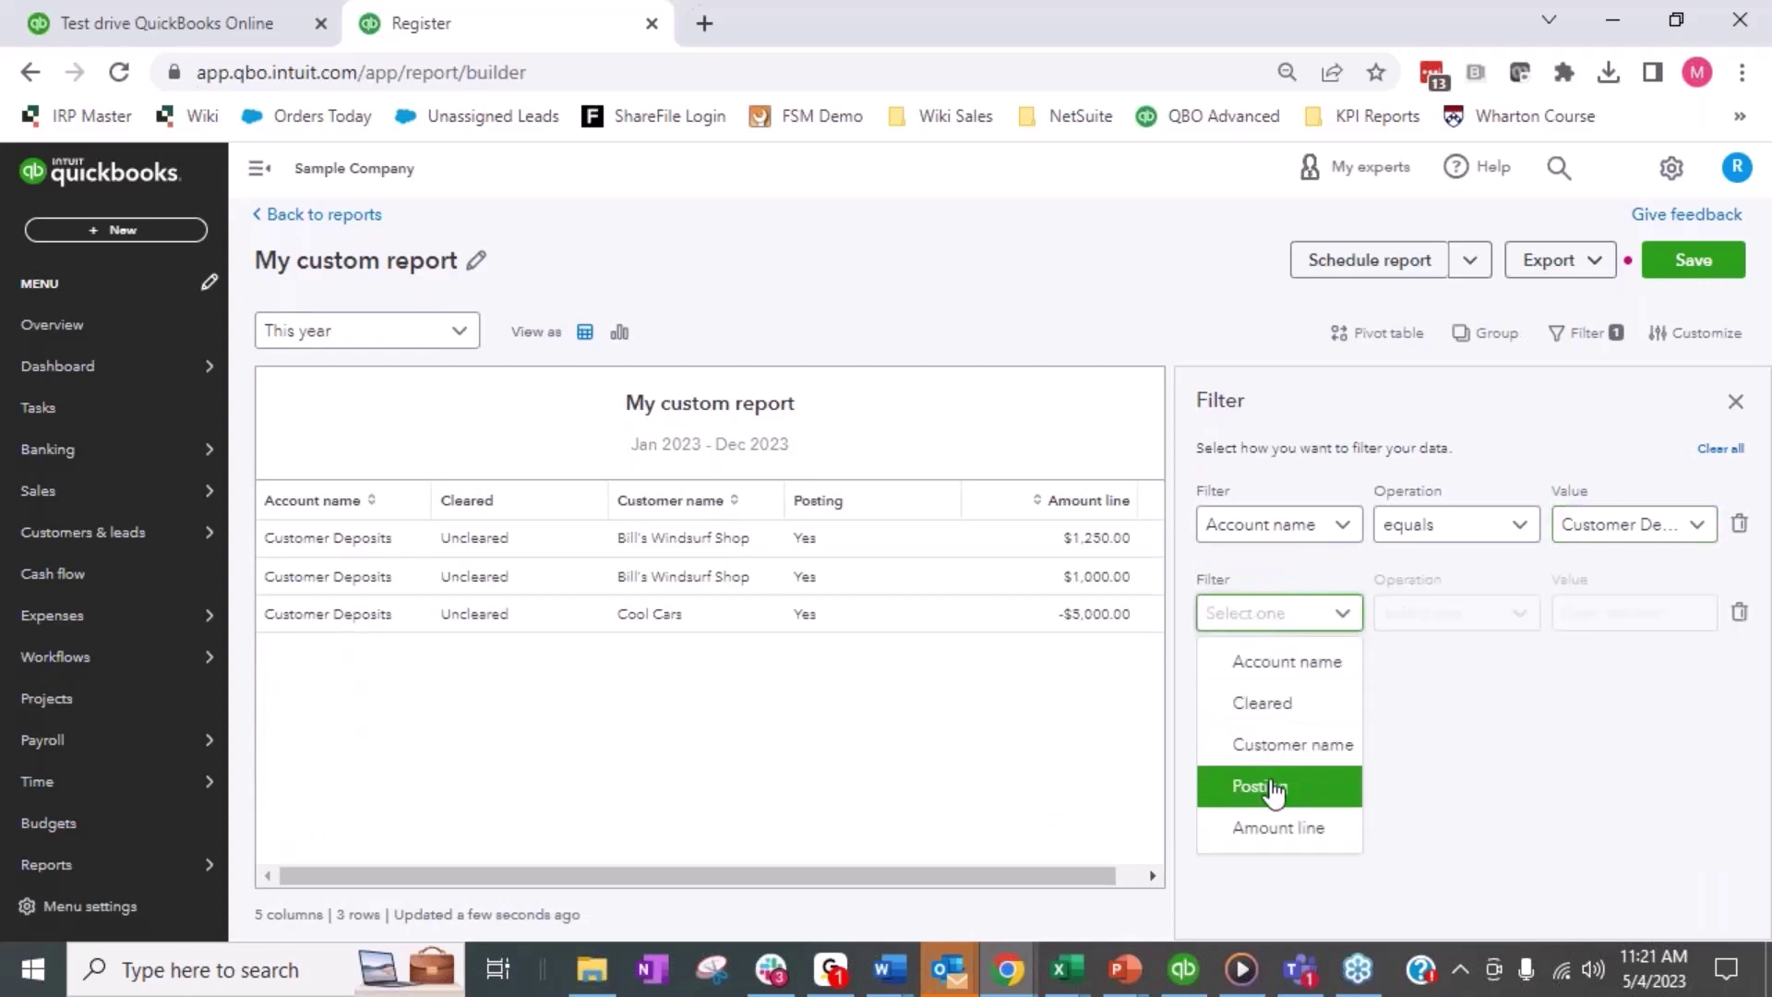
click(1274, 789)
click(1417, 620)
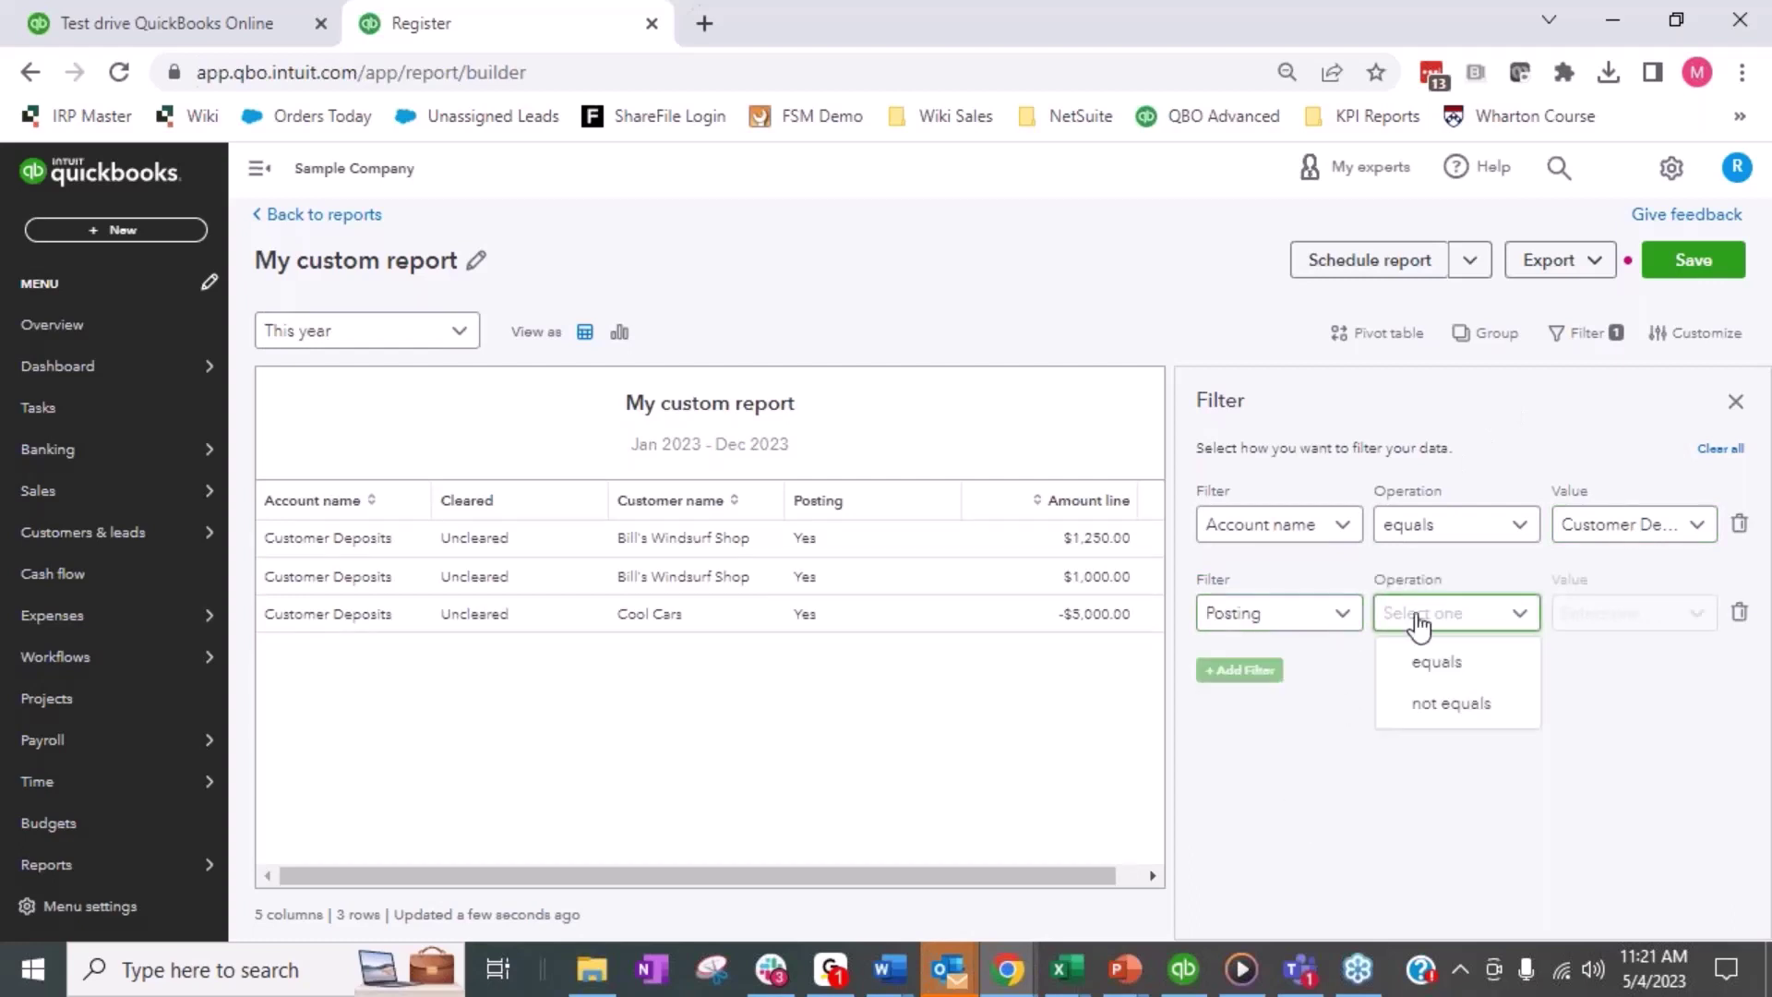
click(1438, 662)
click(1582, 613)
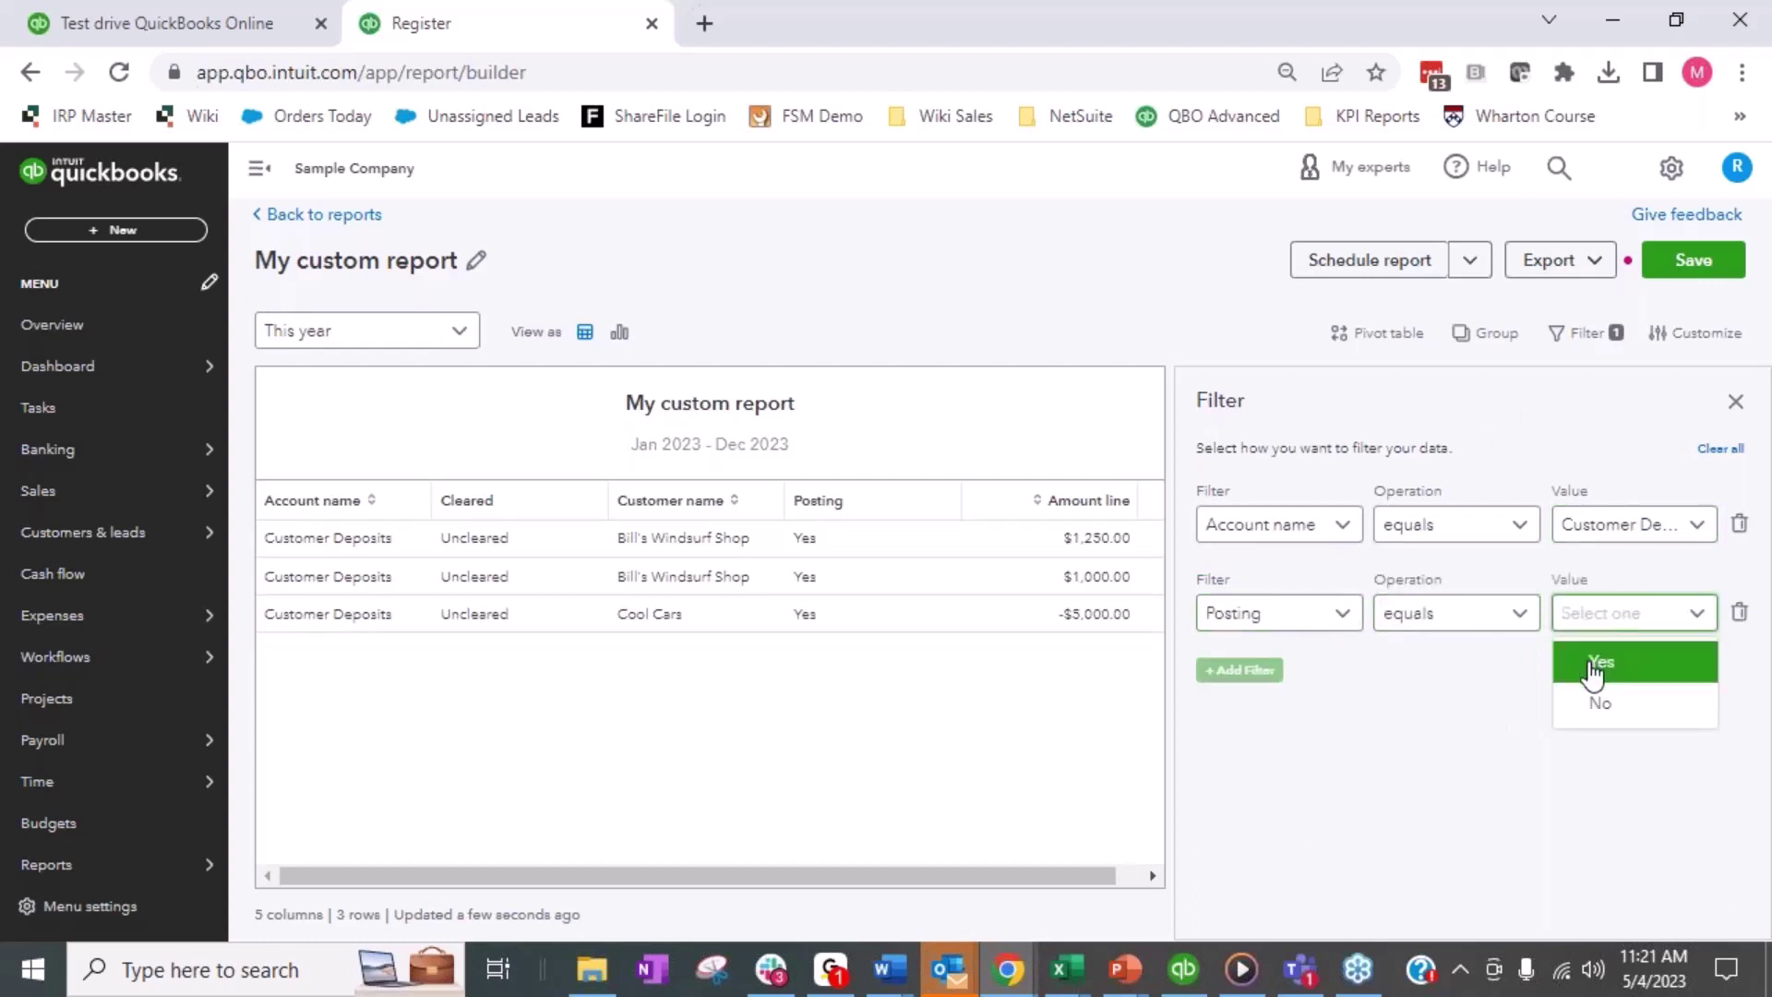
click(1595, 670)
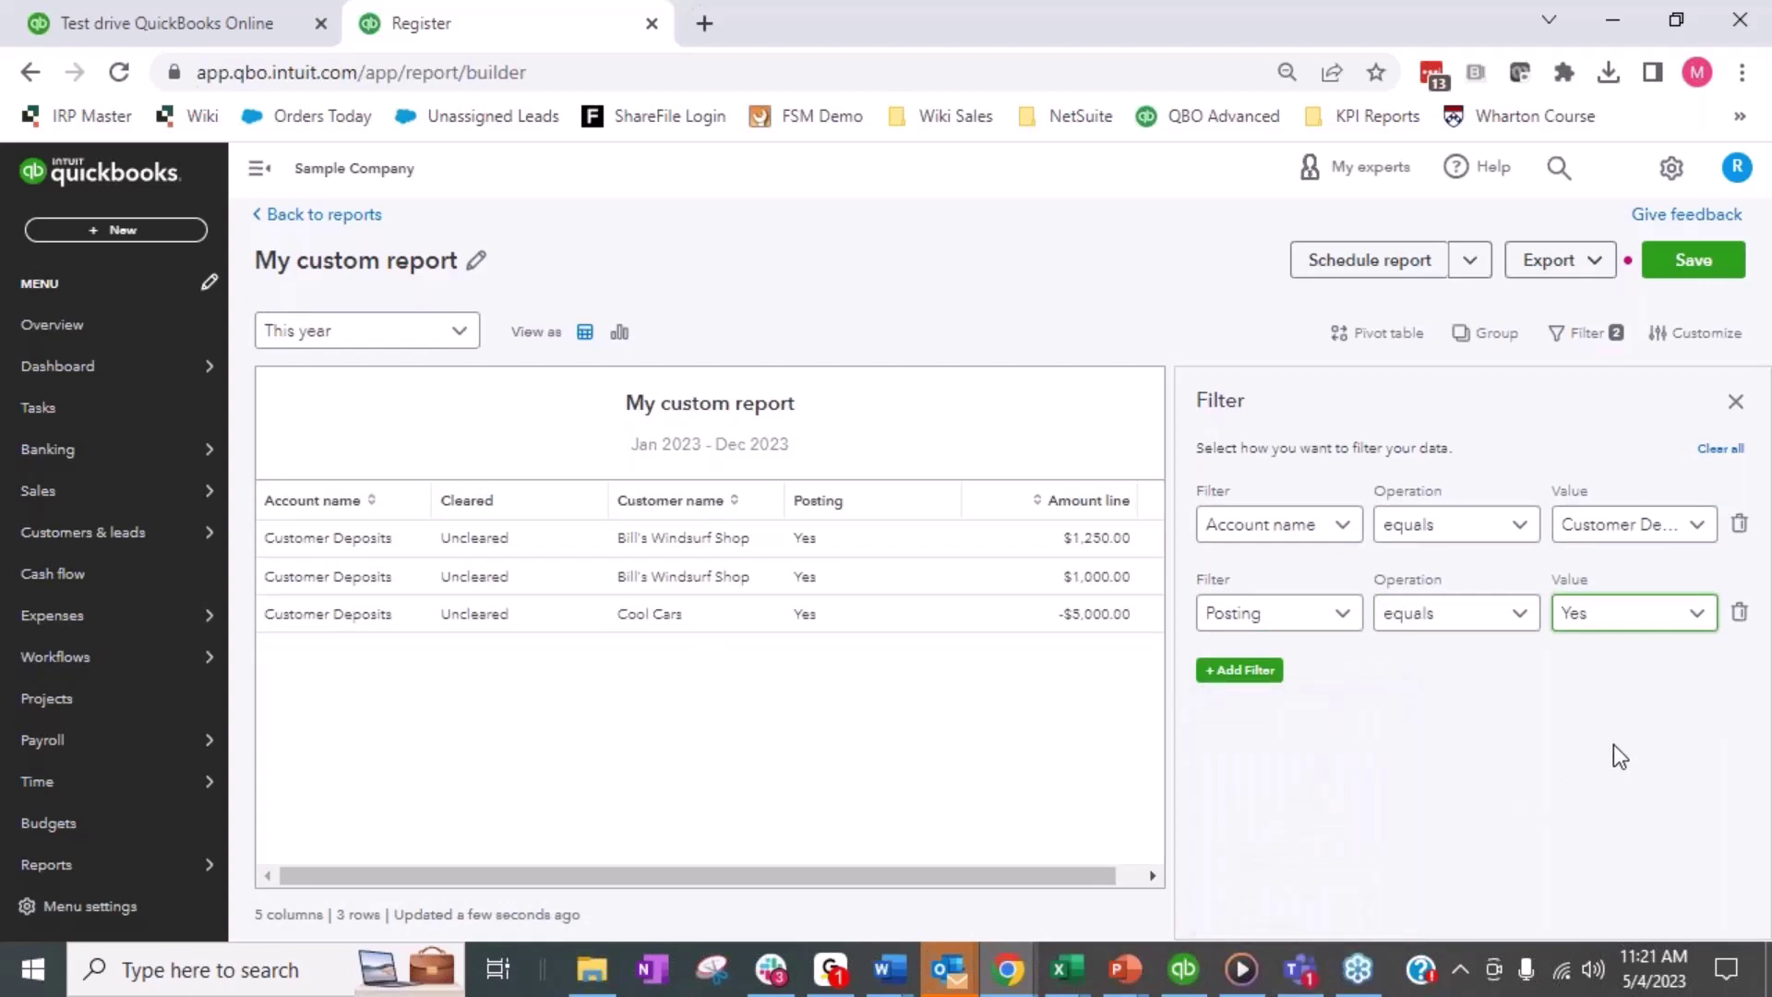
Step: Add a third filter to the report where Cleared equals Uncleared
click(1240, 682)
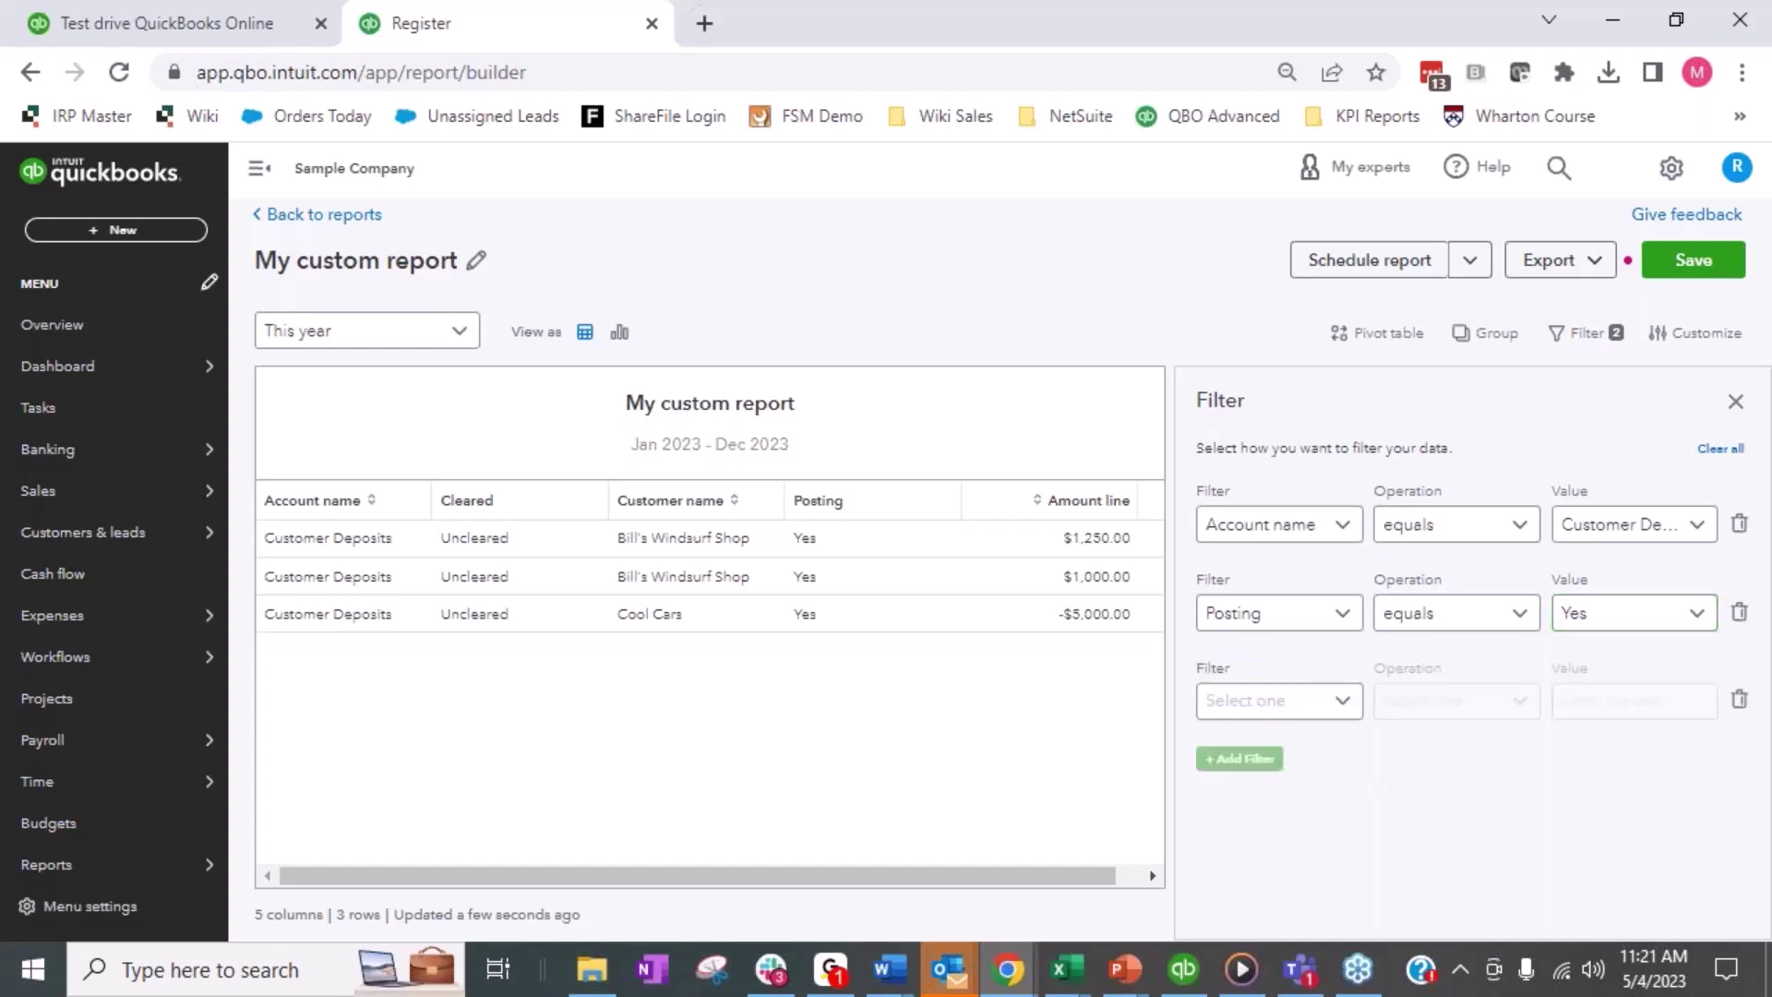
click(1254, 708)
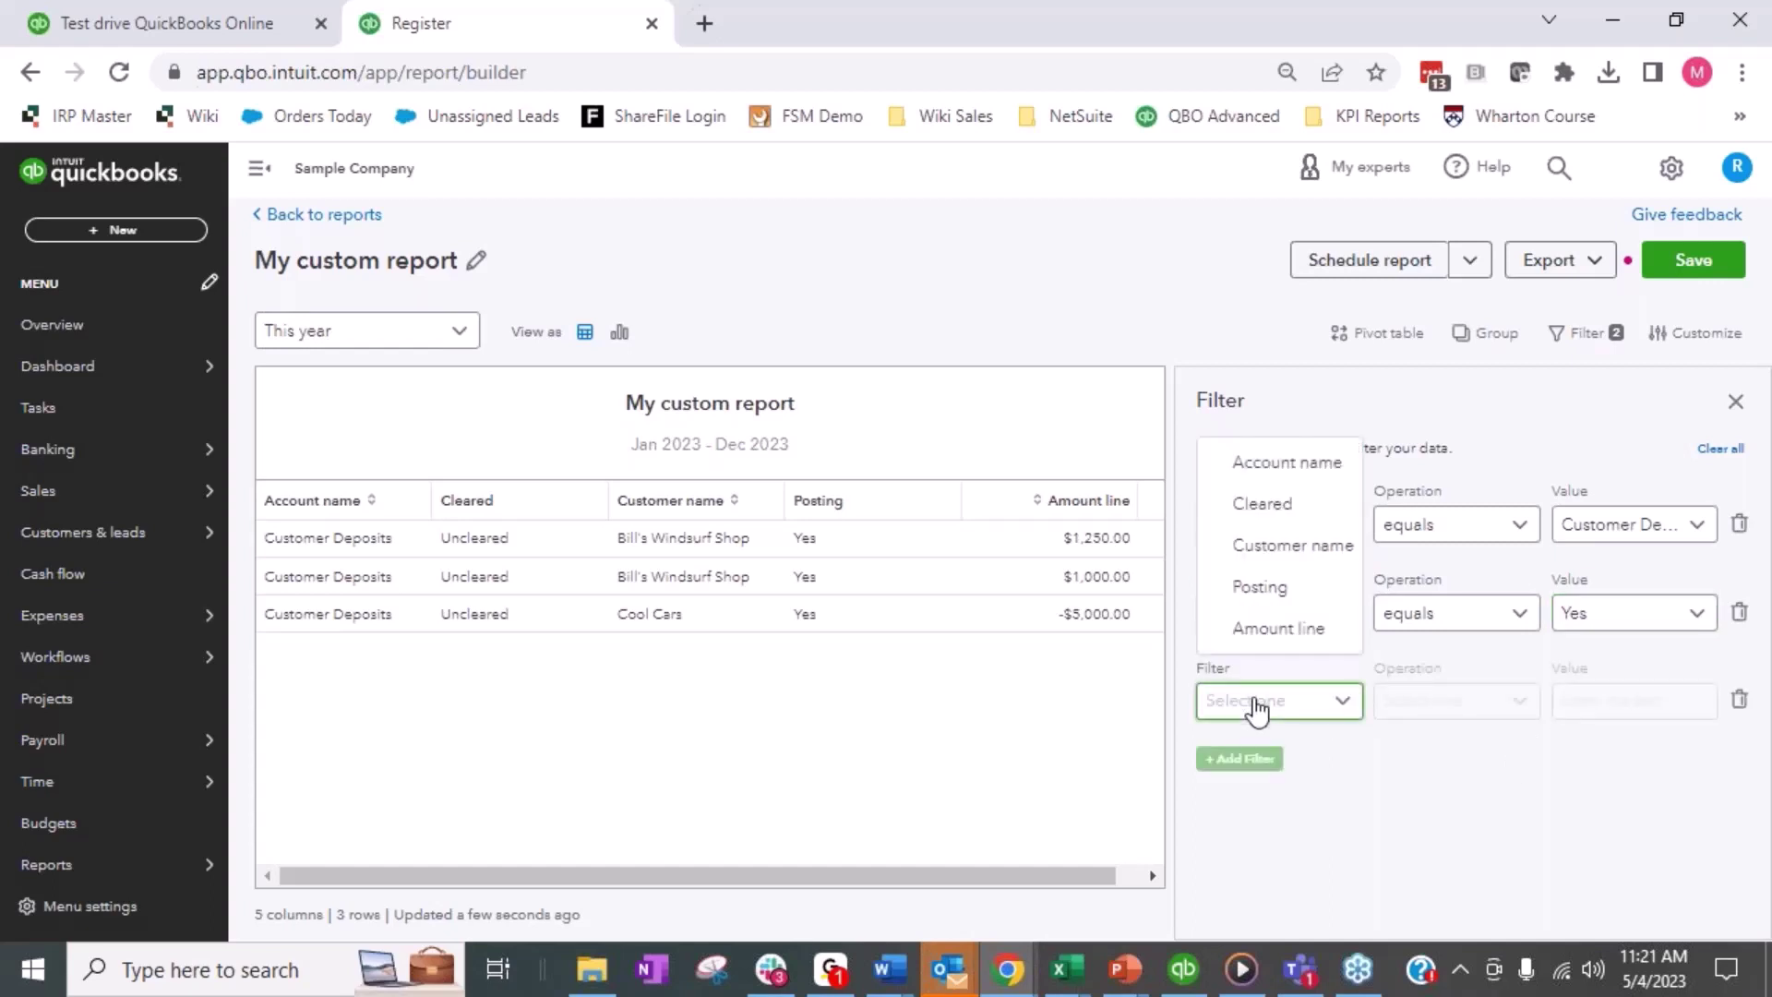
click(1263, 503)
click(1437, 703)
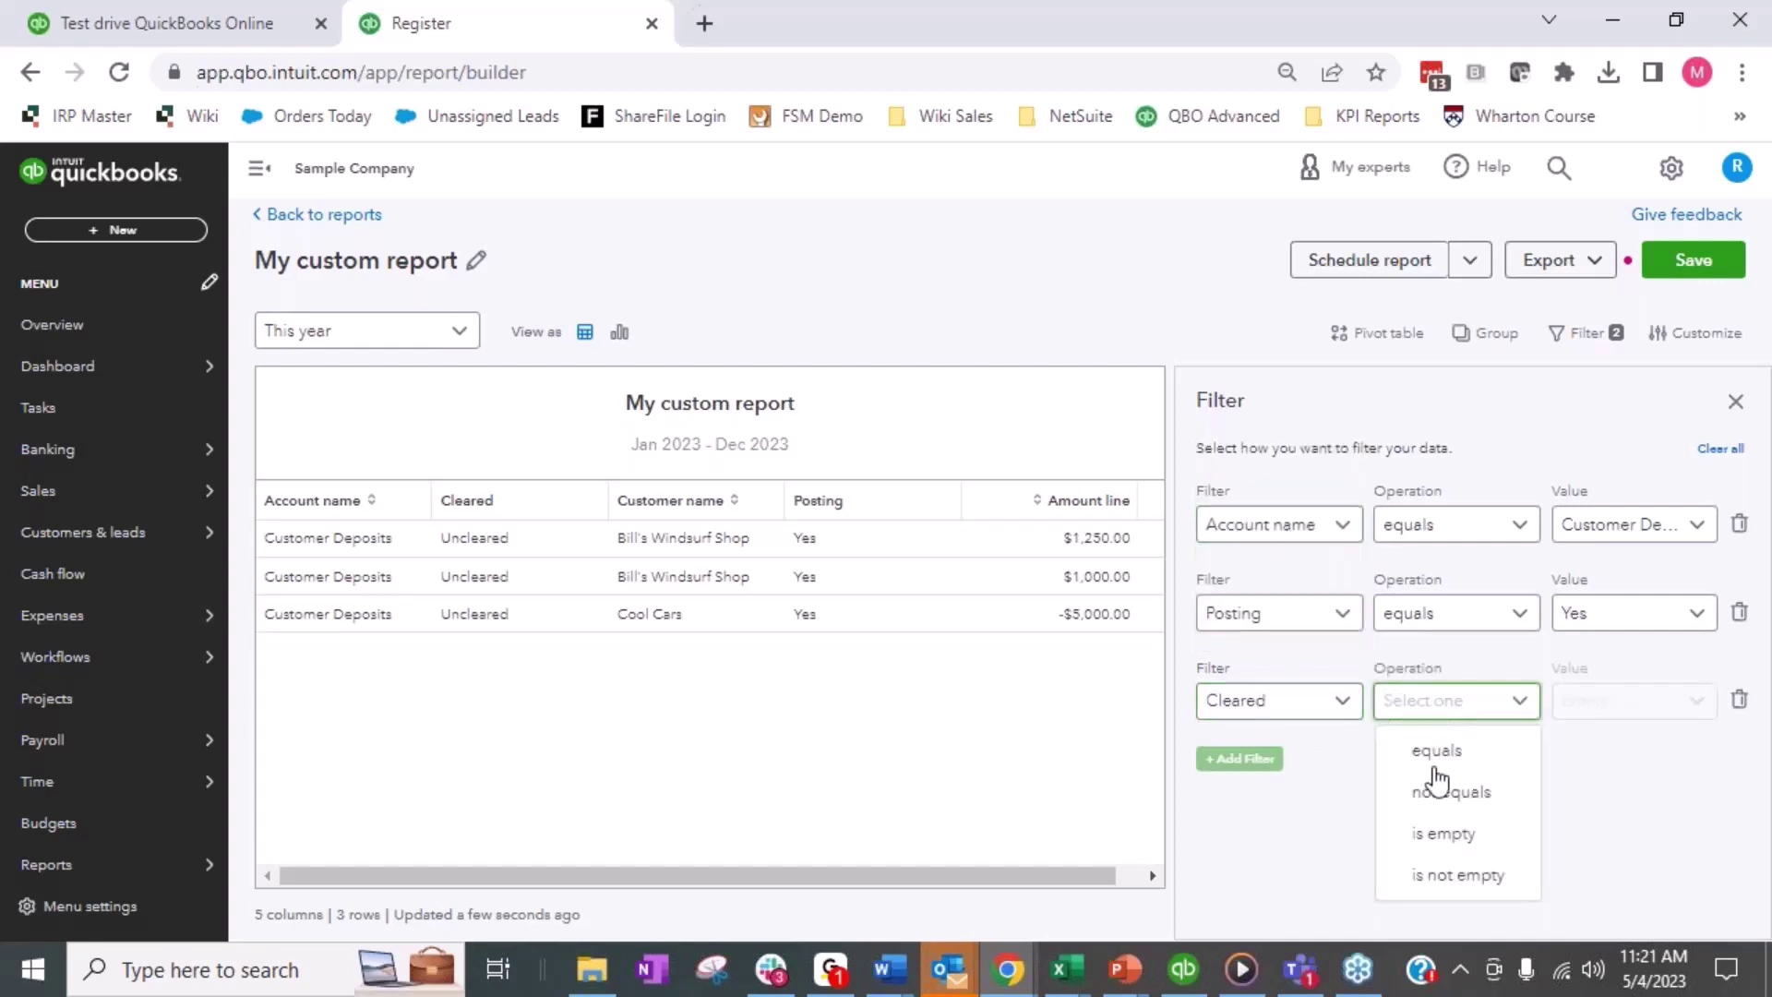
click(1437, 750)
click(1593, 706)
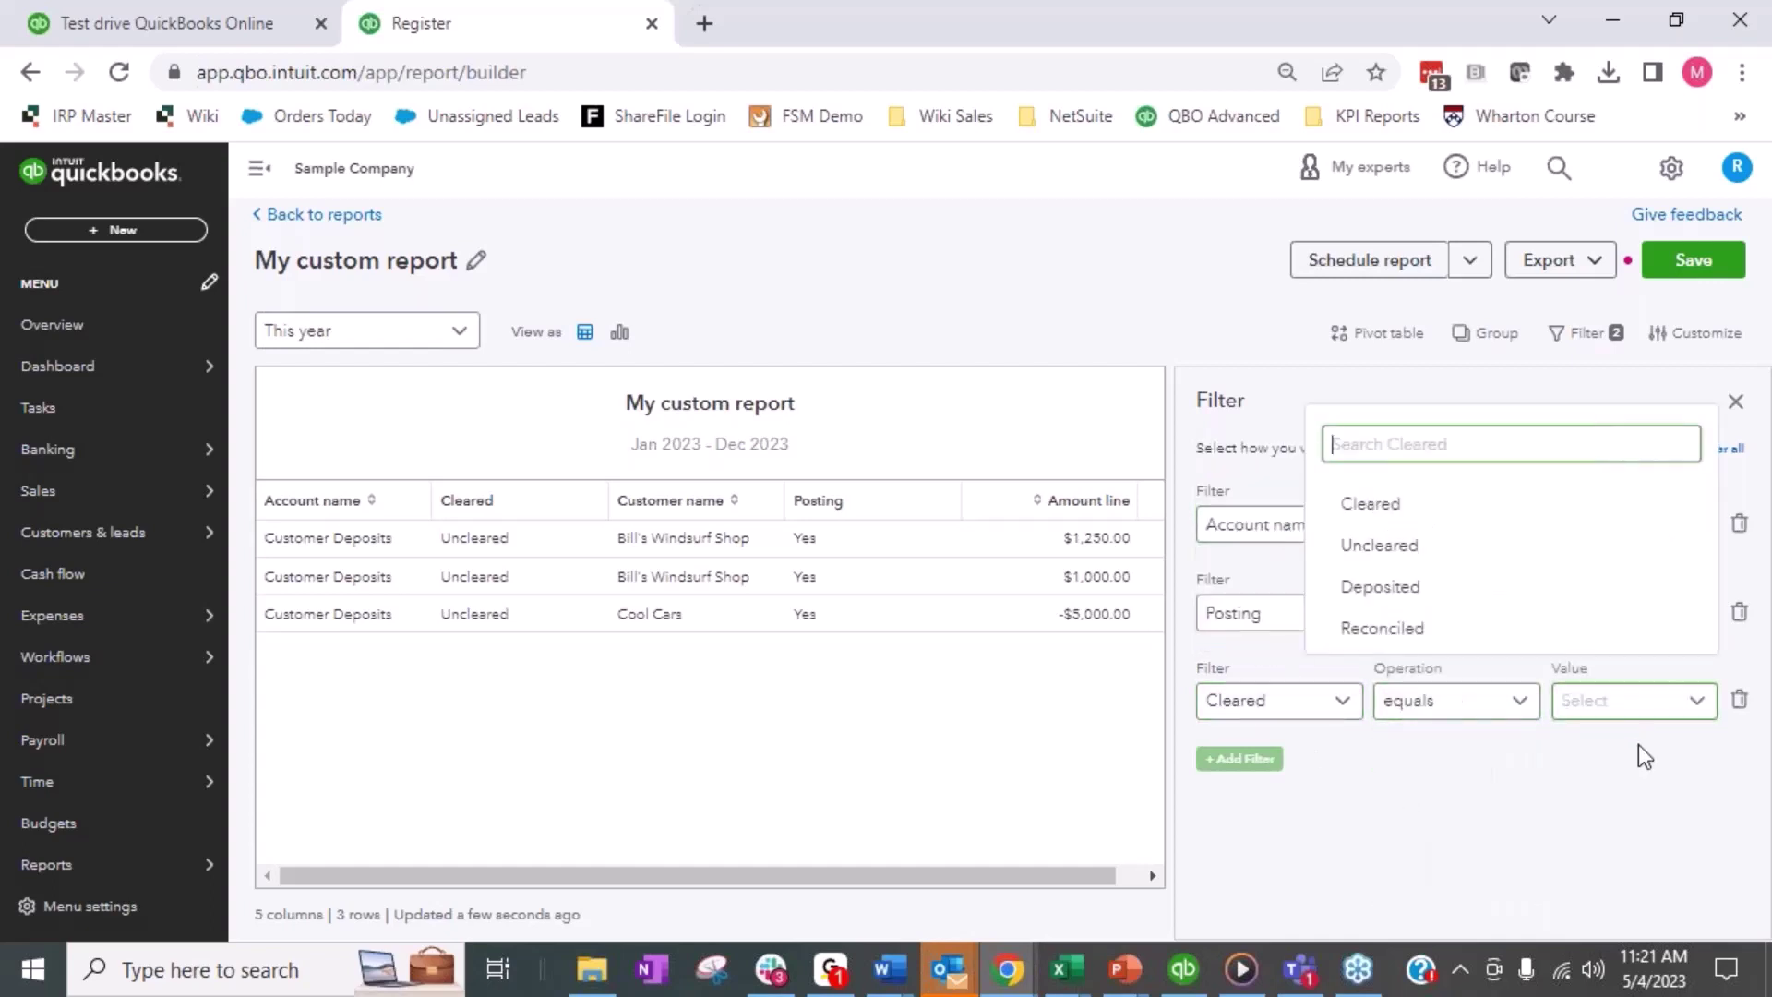
click(1468, 547)
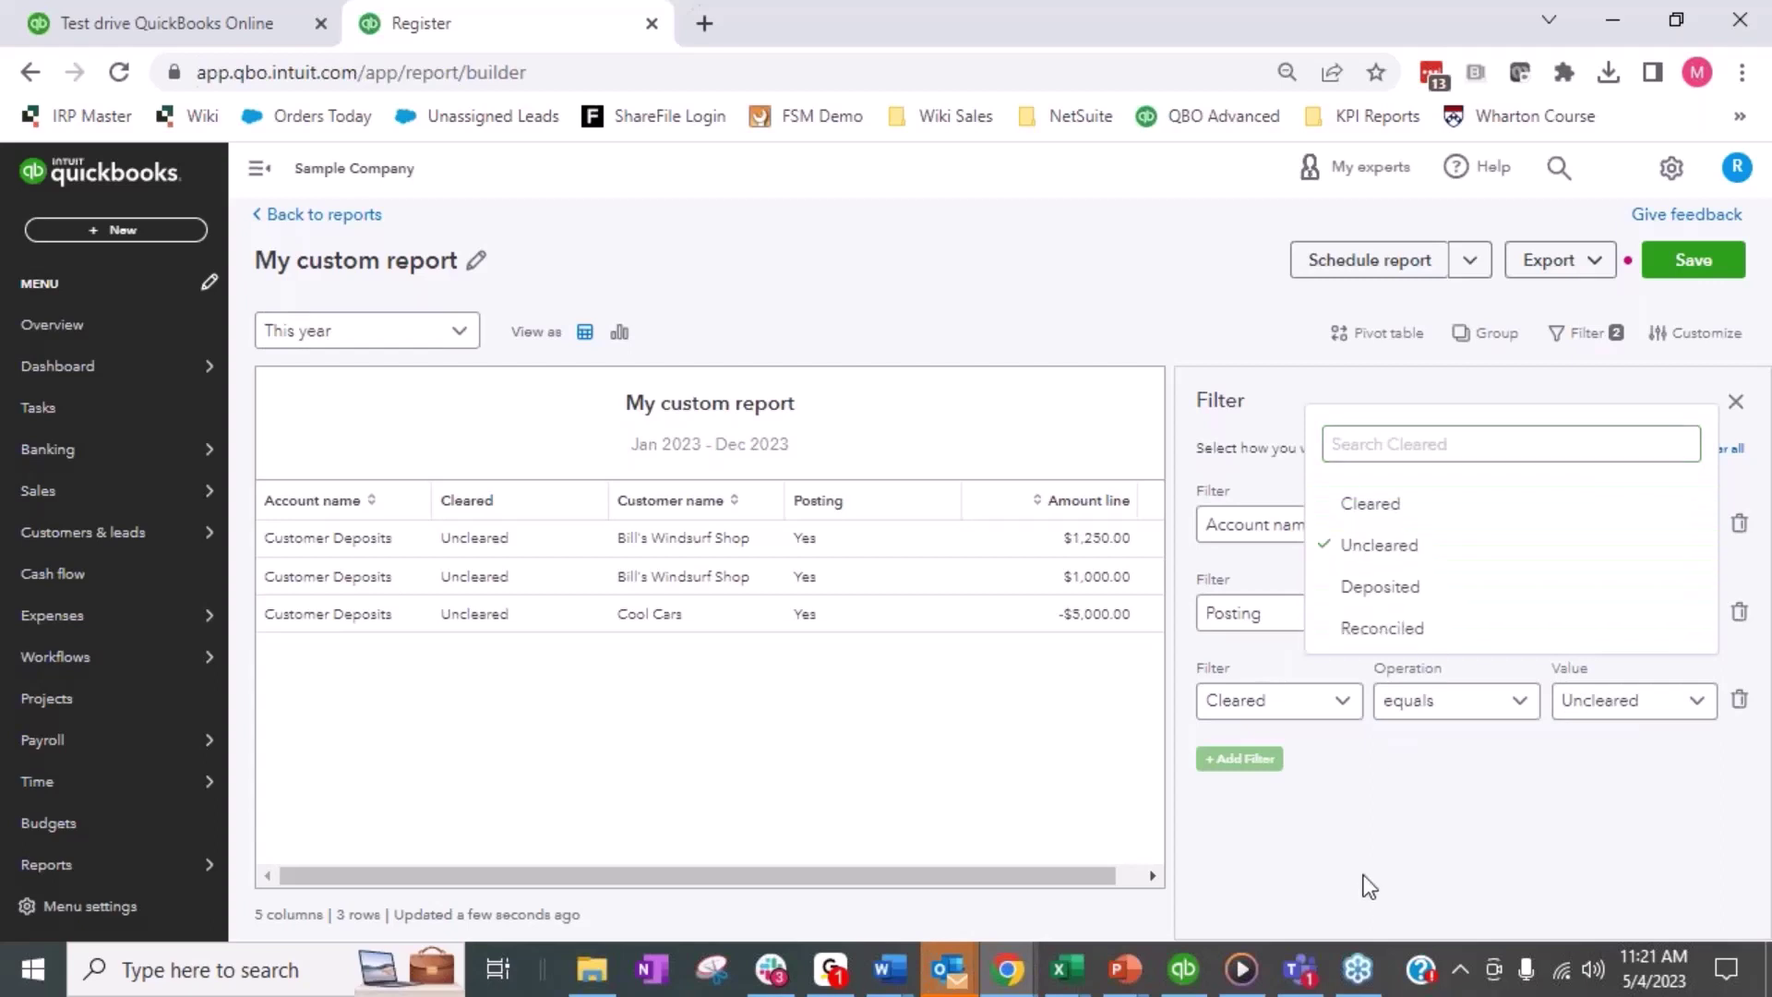
click(1385, 802)
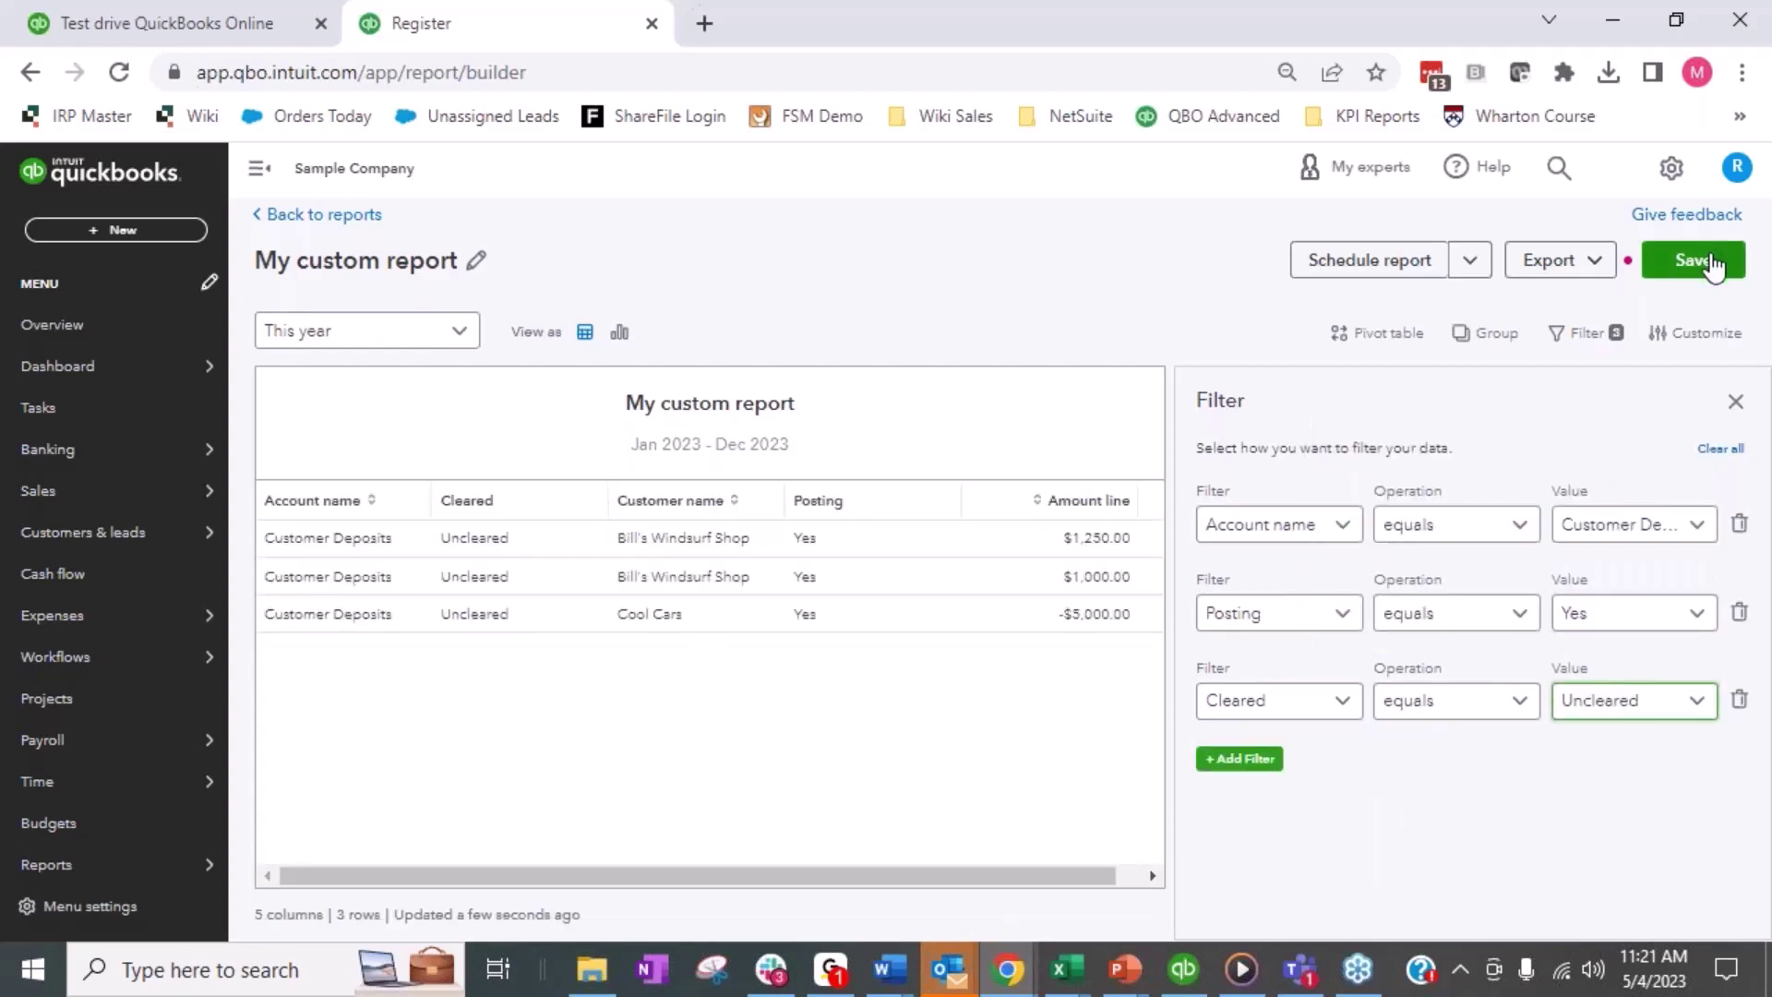
Step: Name the report "Customer Deposits Report", save it, and close the filter settings
click(1712, 268)
click(370, 270)
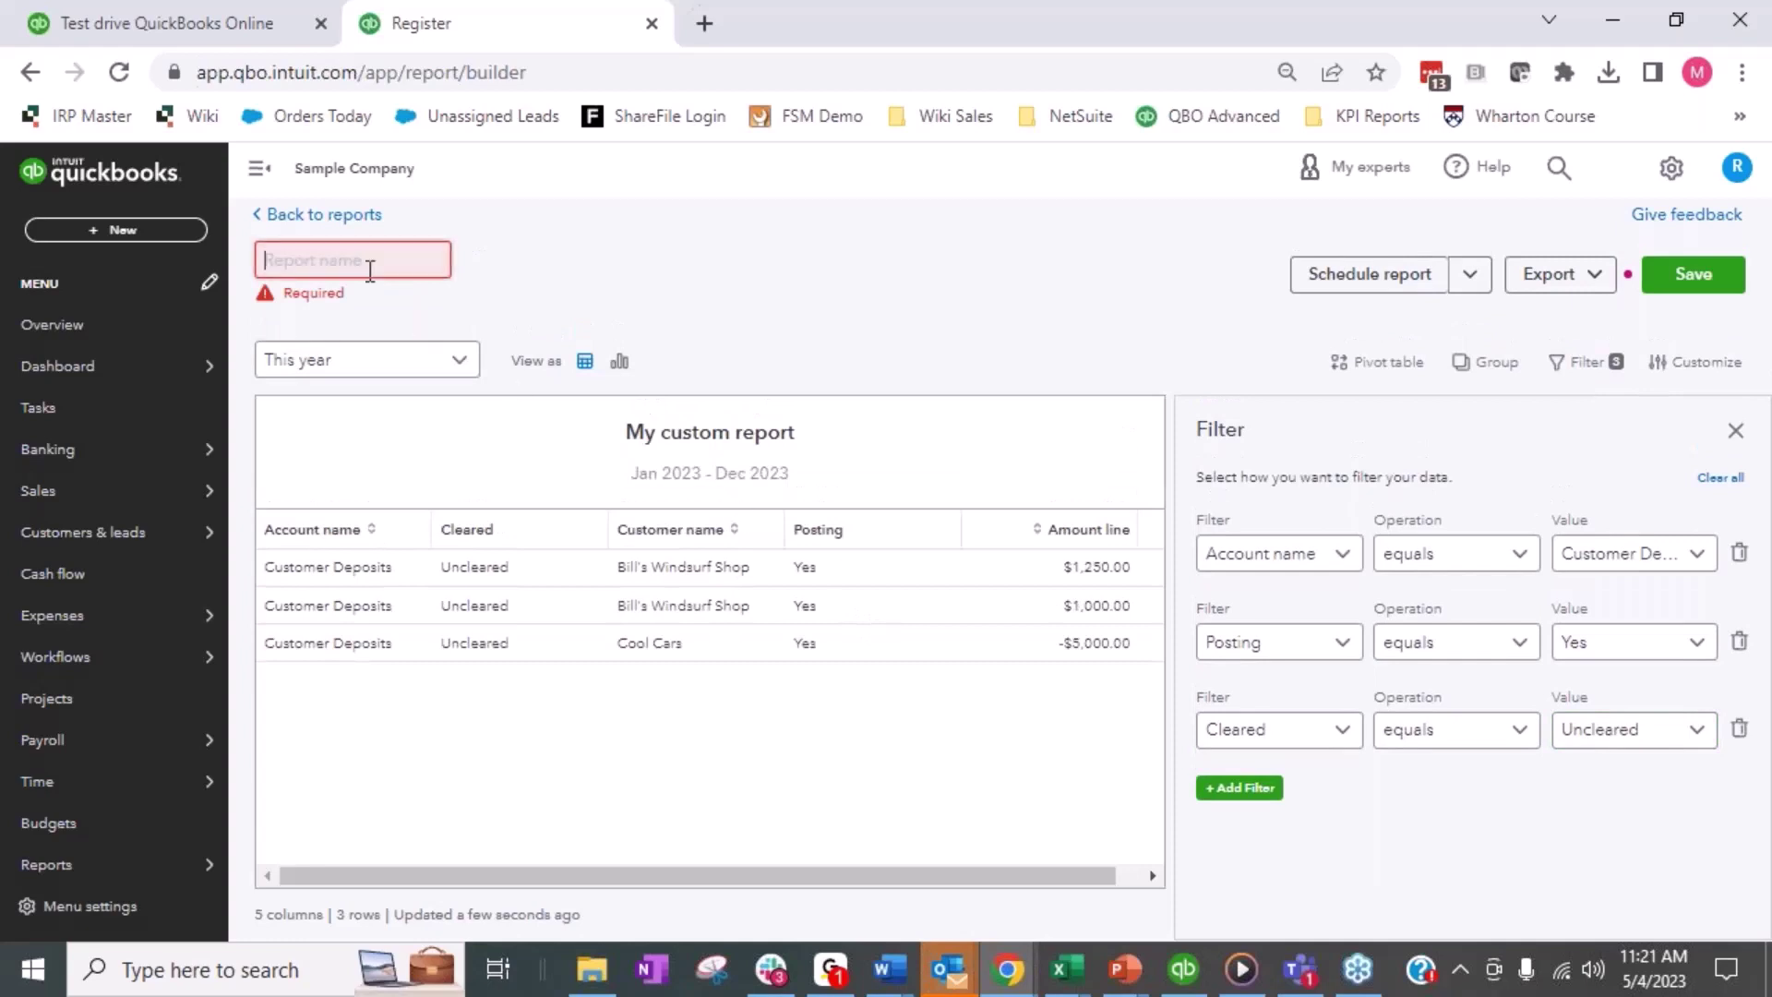
text(C)
click(710, 640)
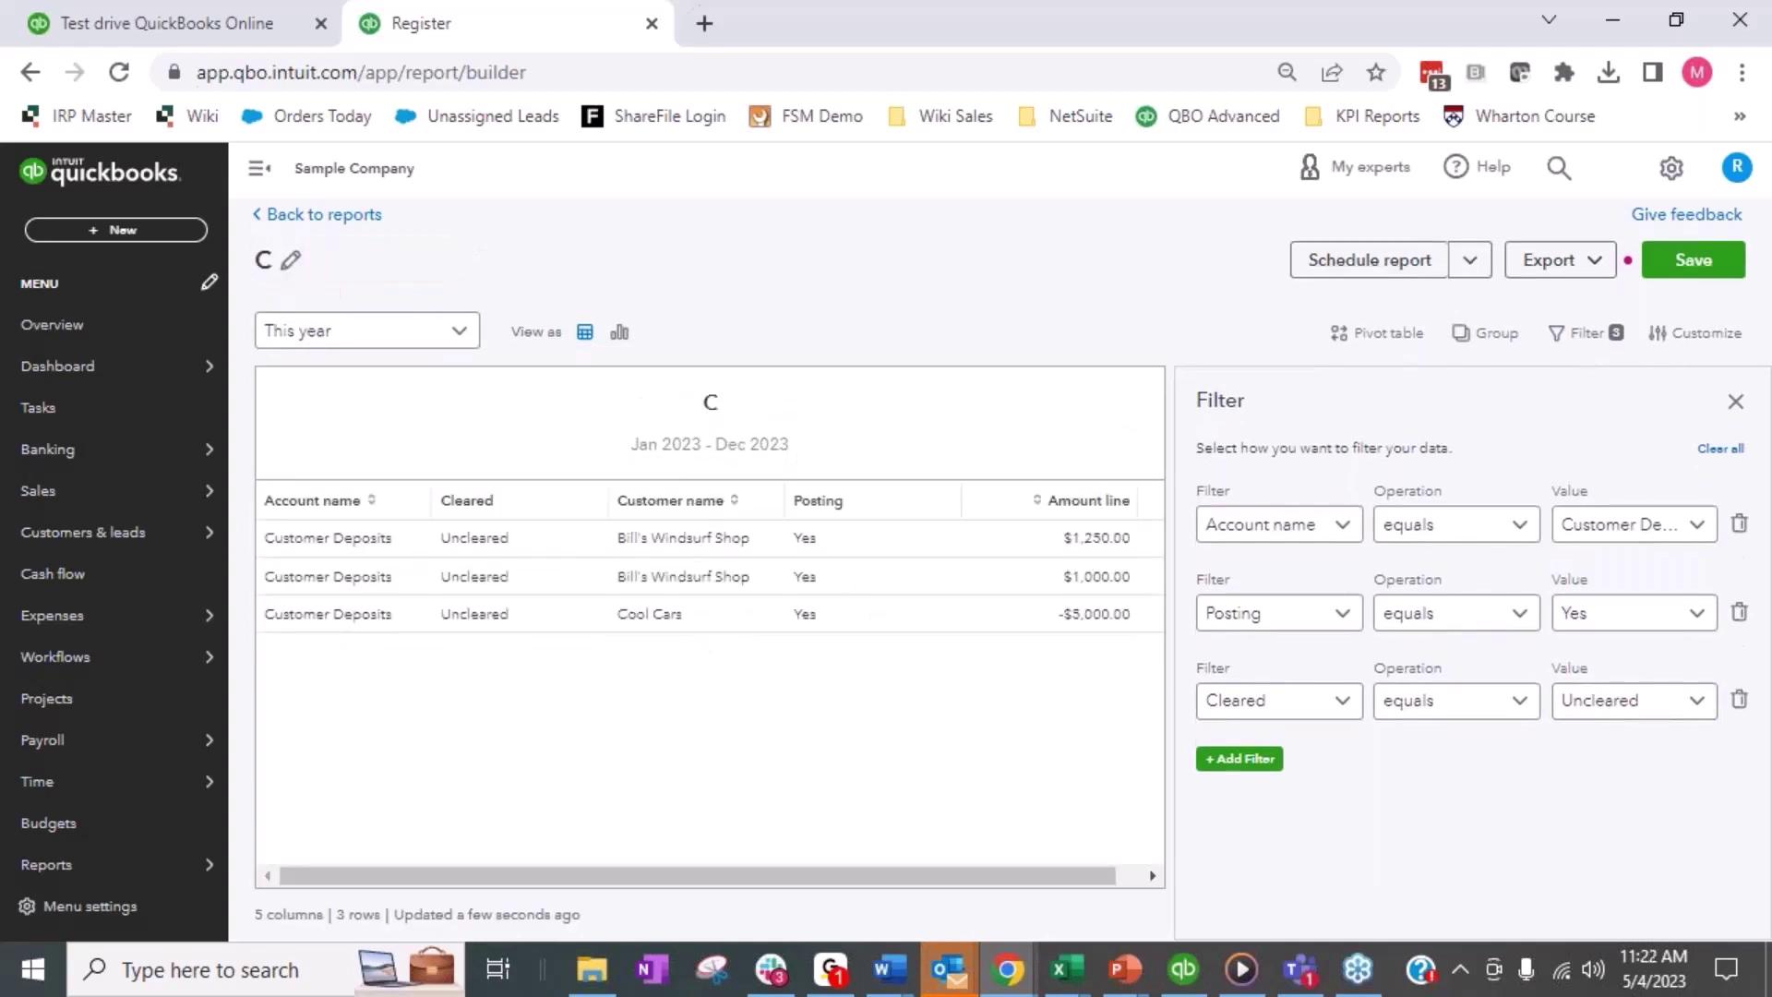
click(291, 261)
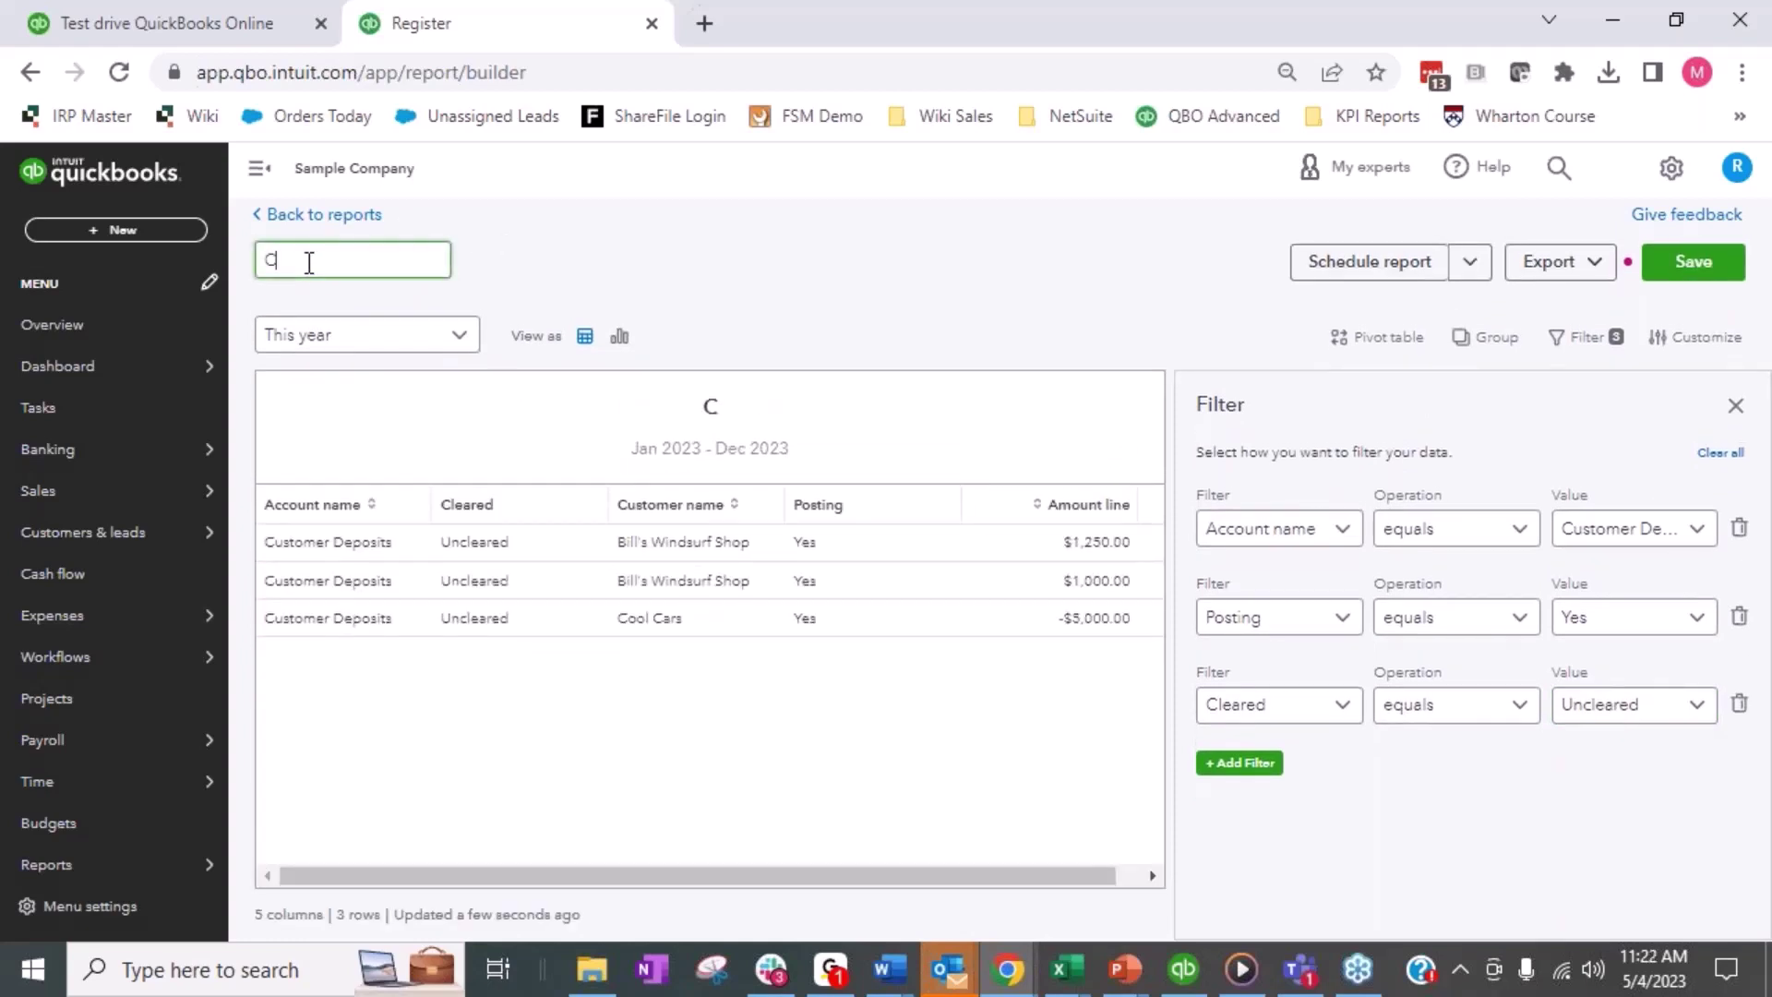
text(ustomer Deposits Report)
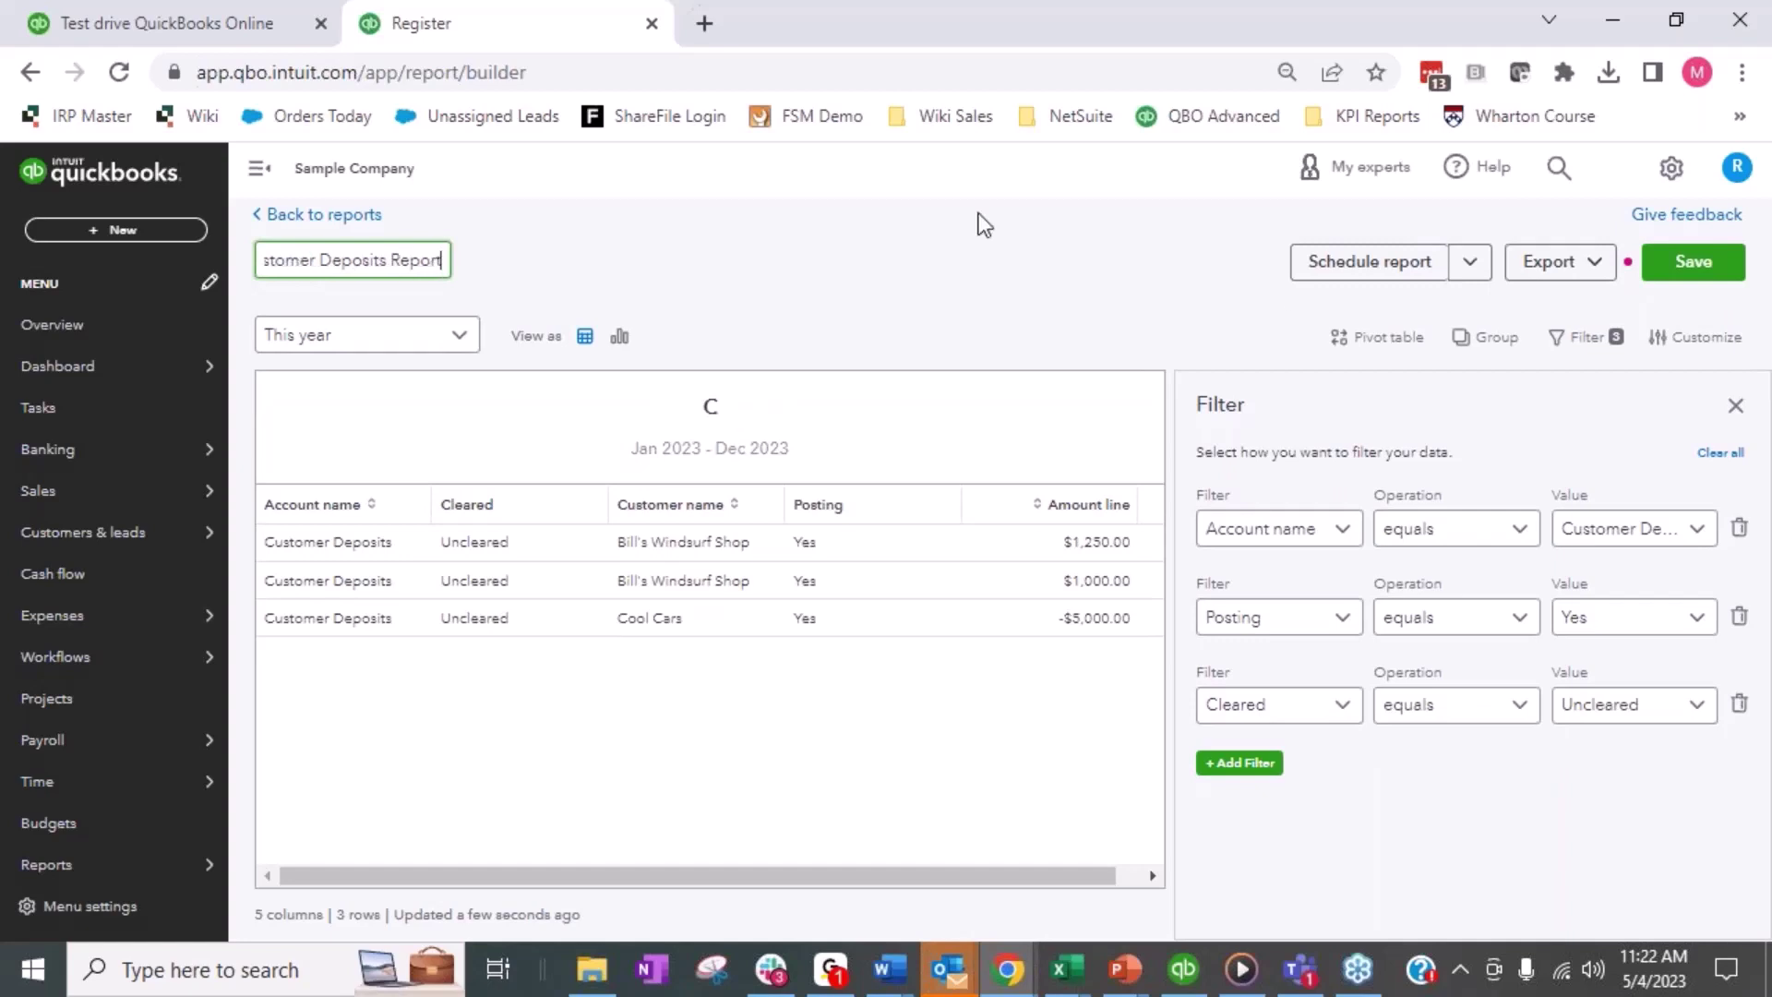
click(1693, 263)
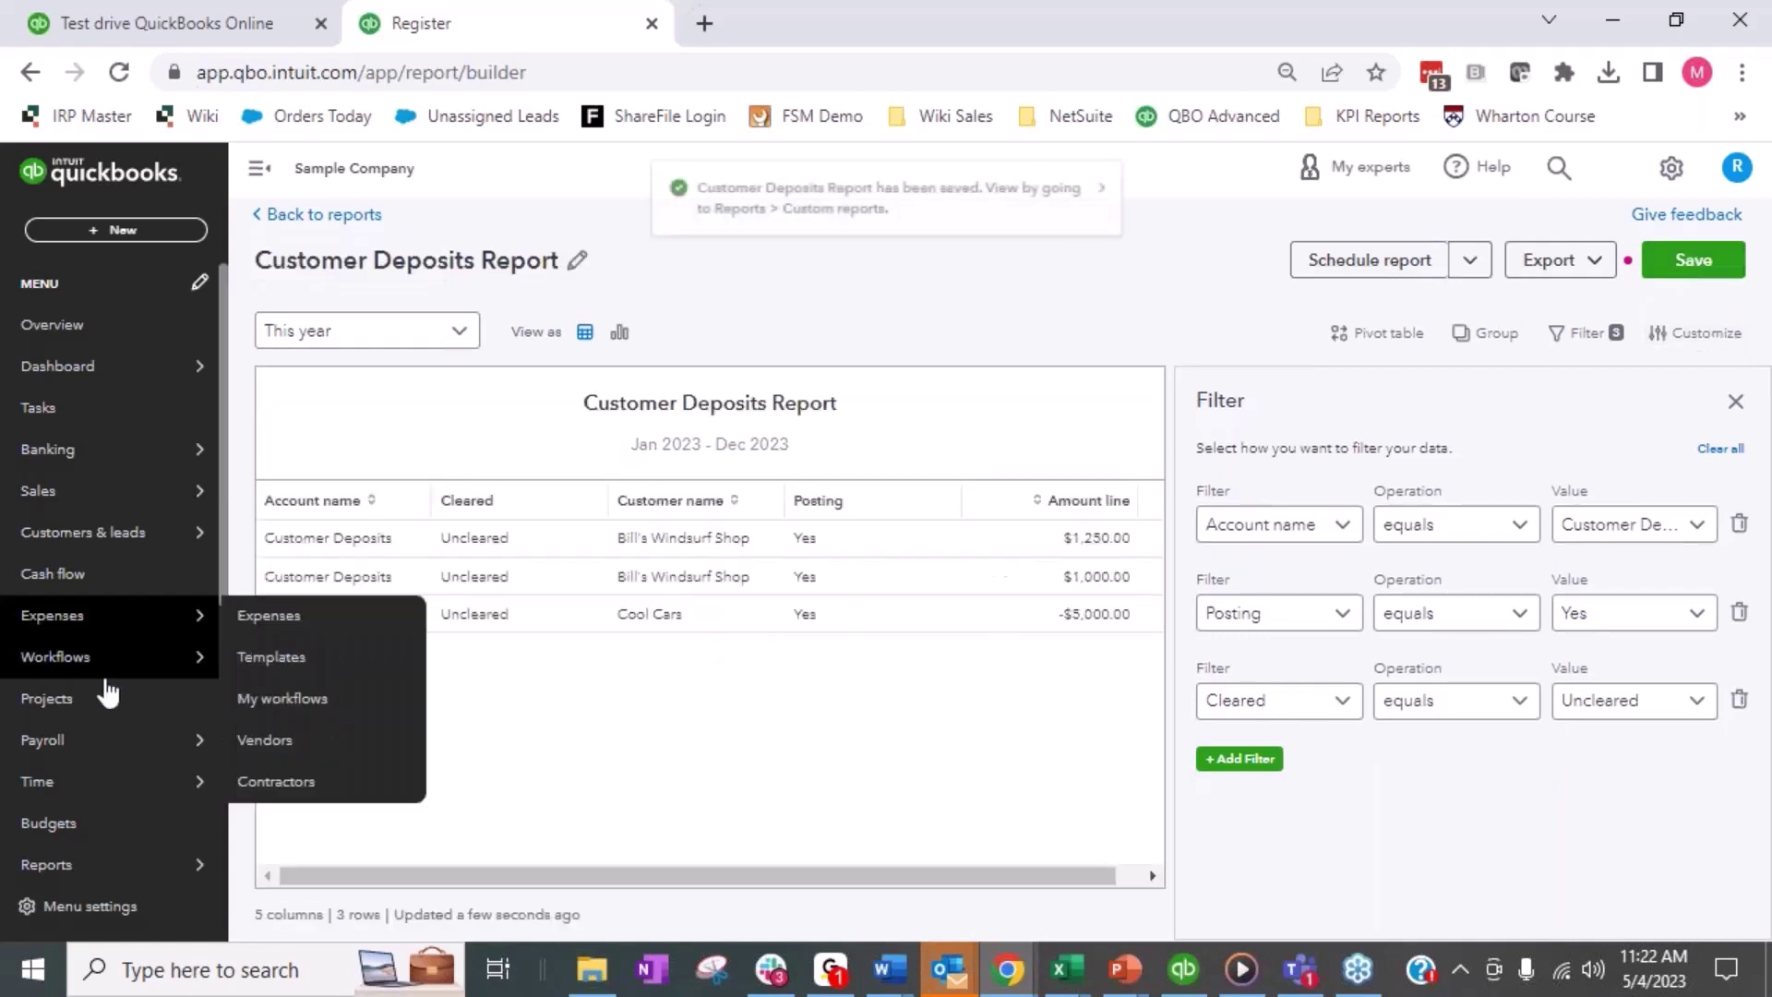
click(1736, 401)
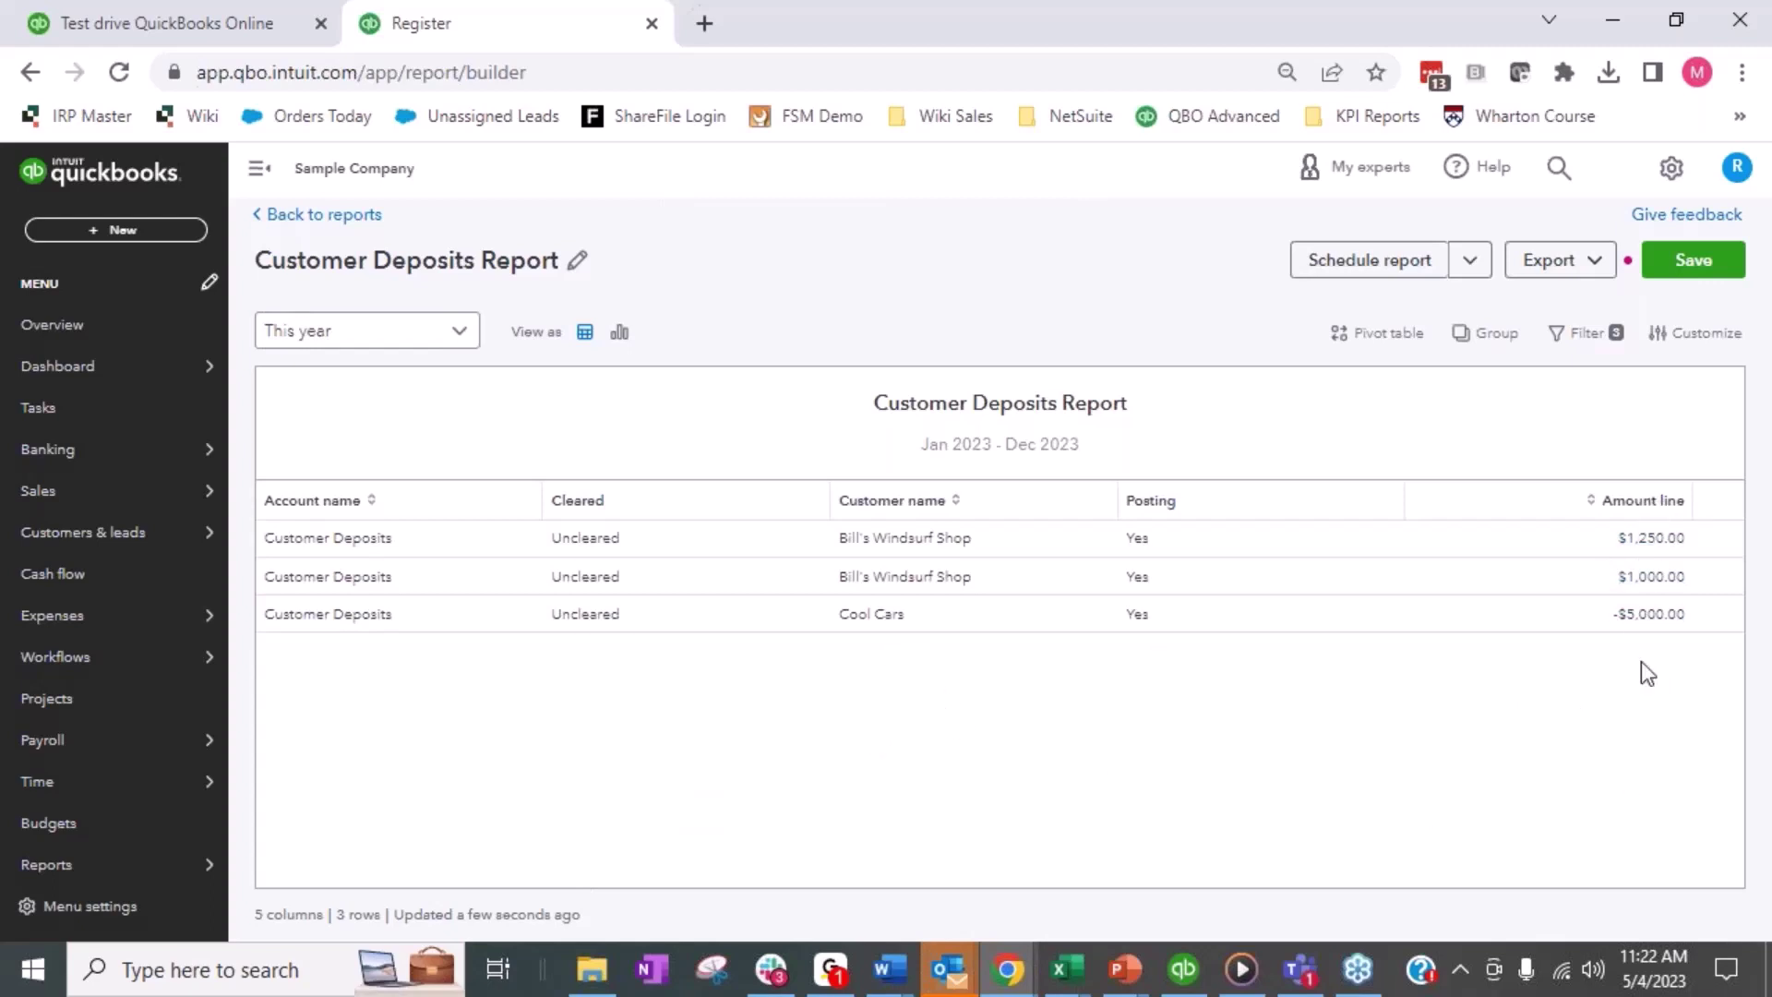
Step: Search the report's columns for "amount" and remove the Amount line column that comes from Invoice line items
click(1584, 342)
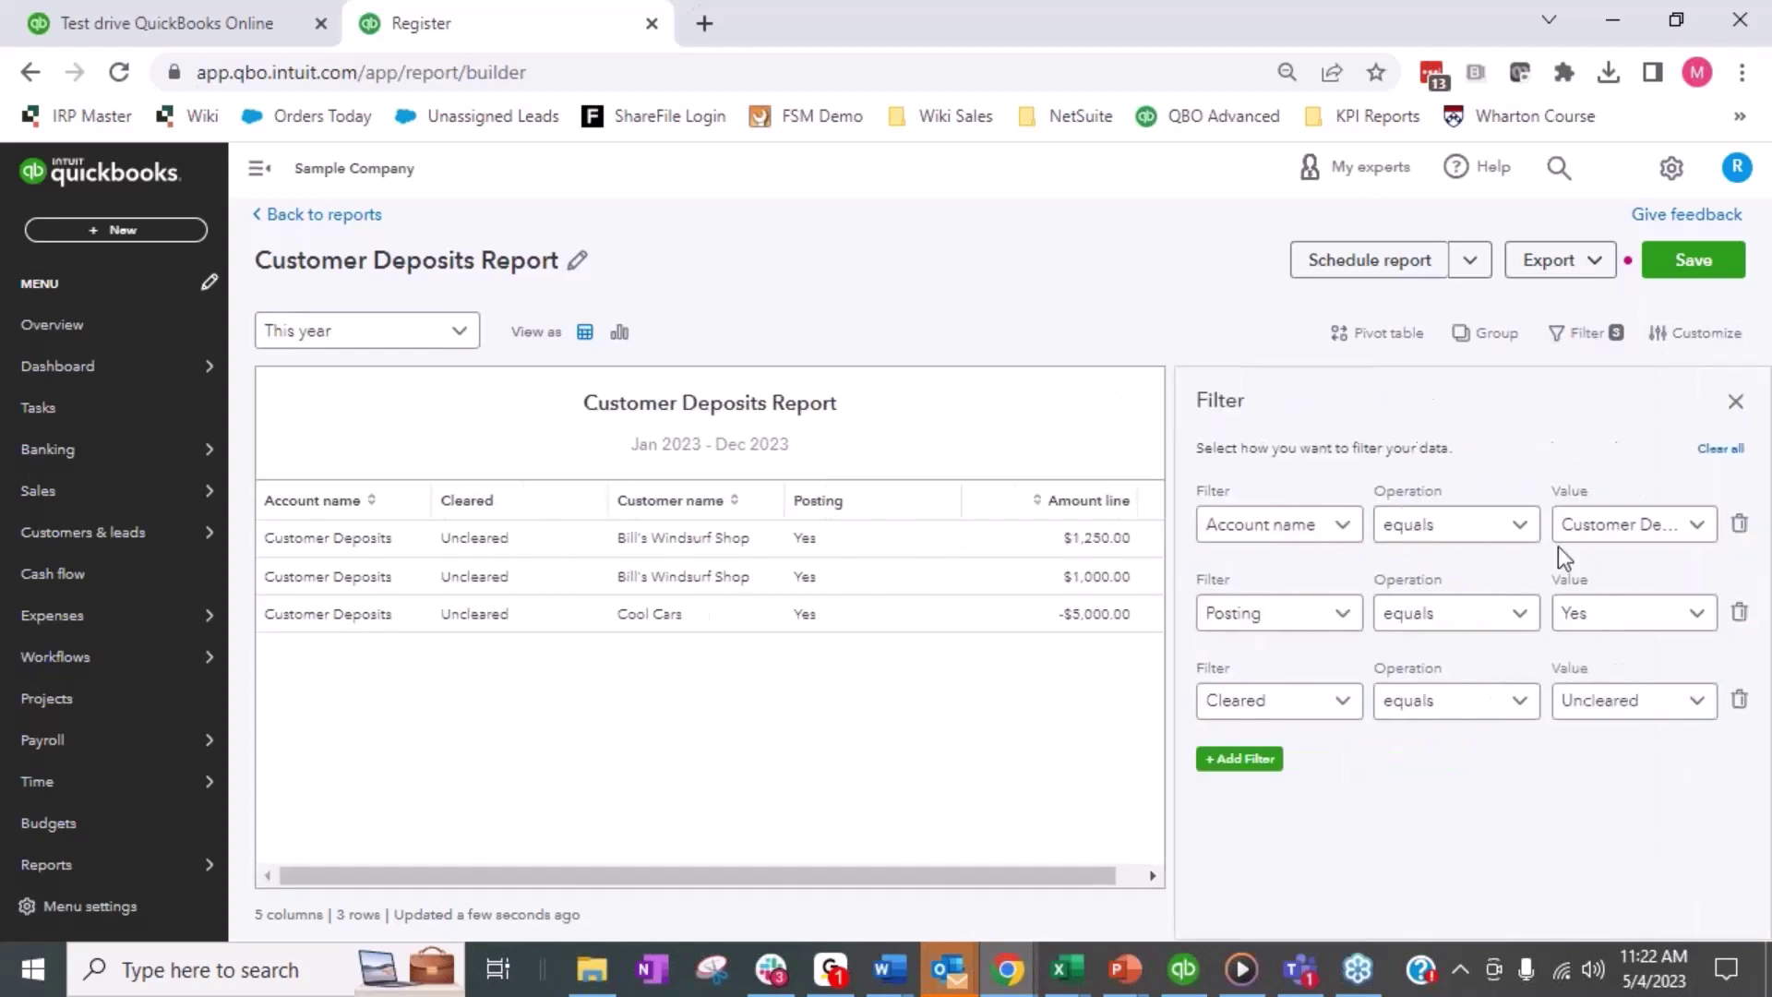
click(1695, 332)
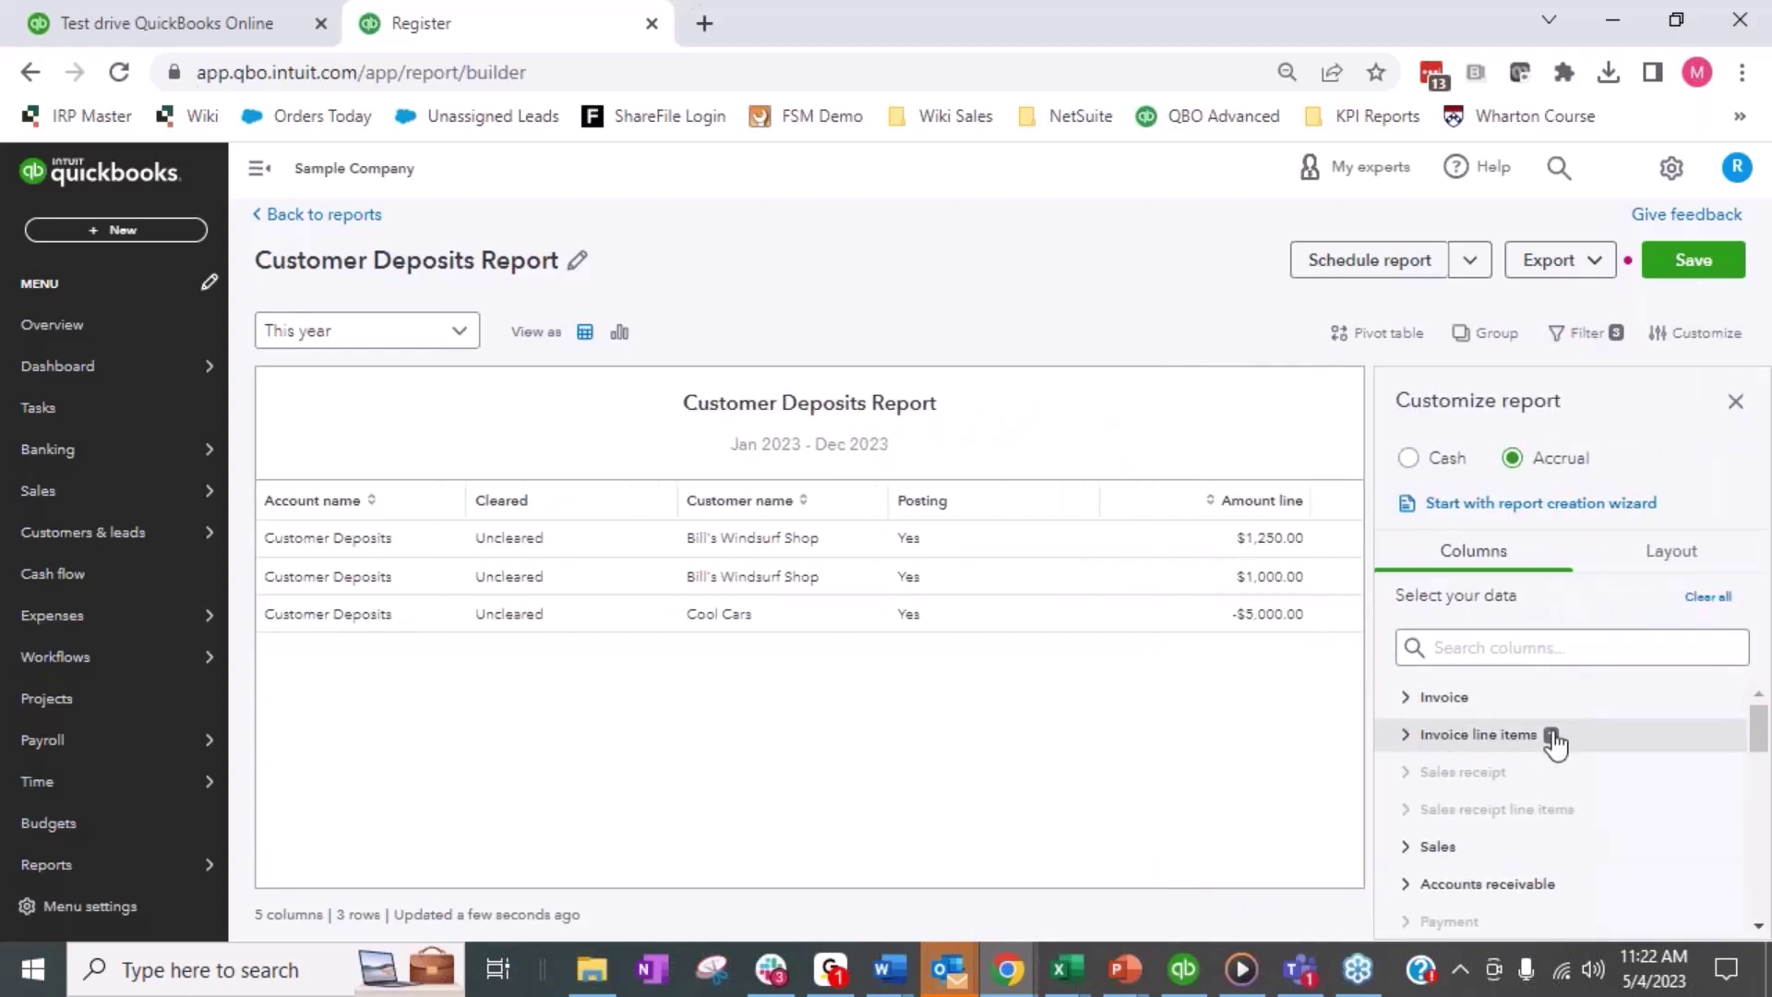
click(1456, 738)
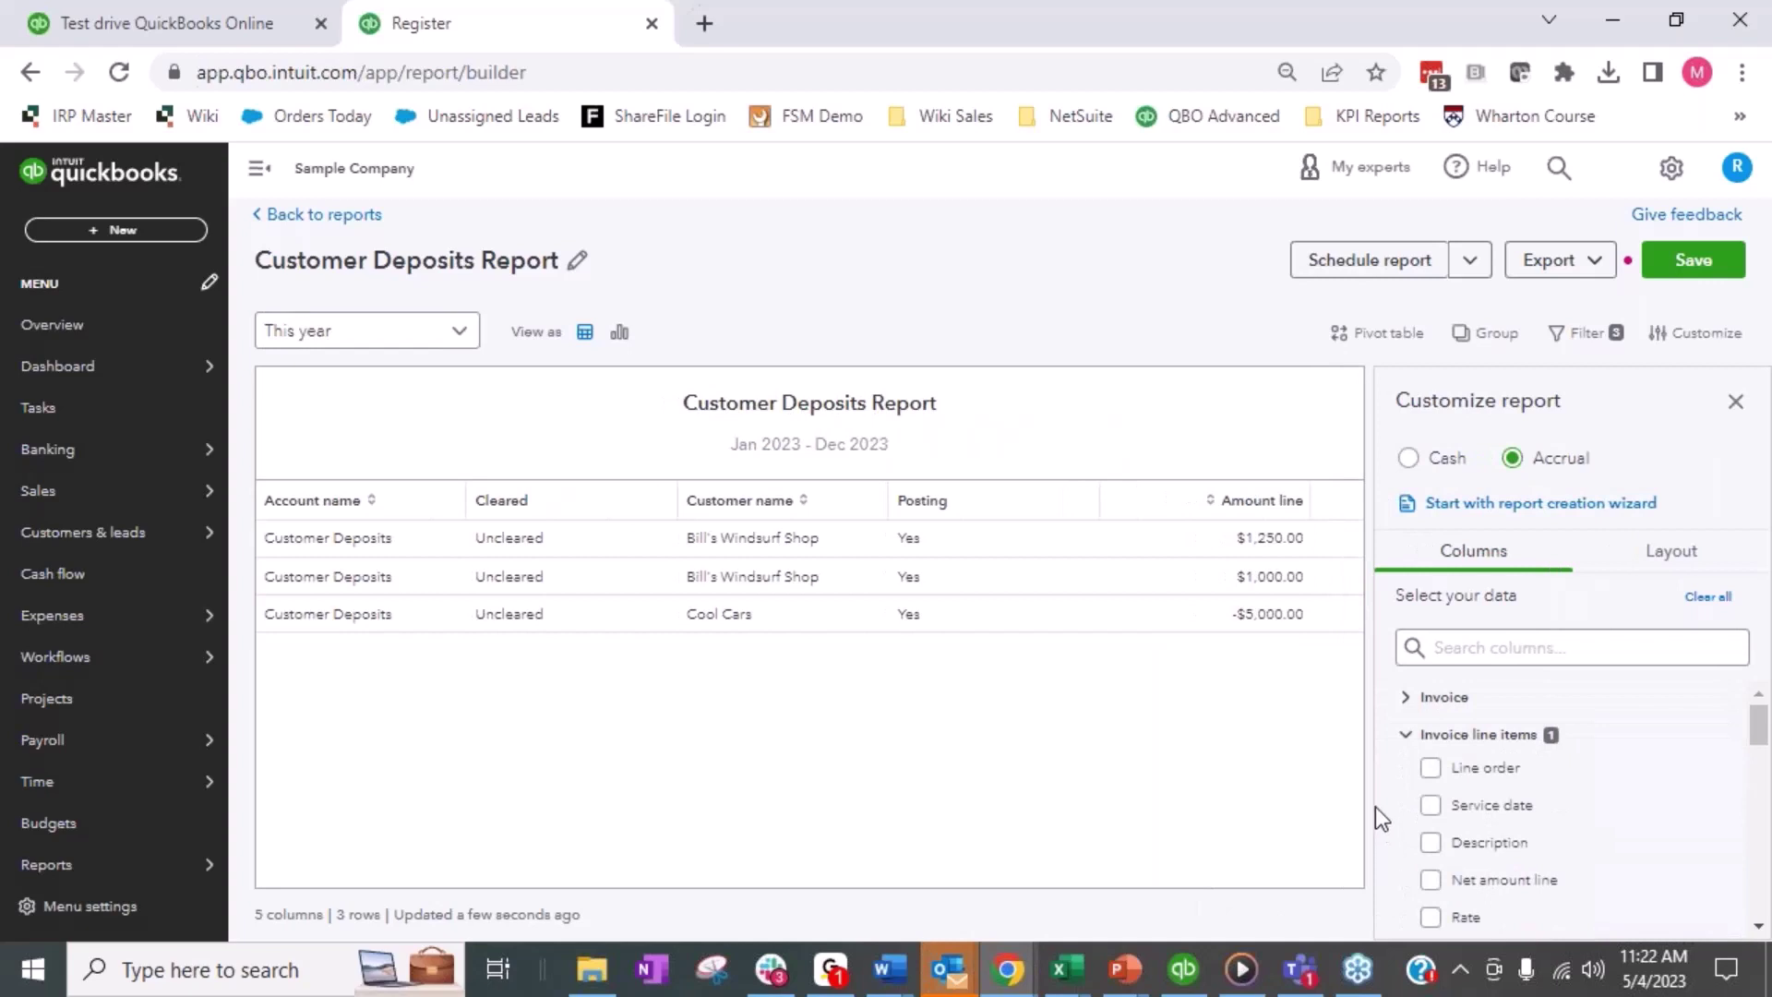
scroll(1476, 732, down, 2)
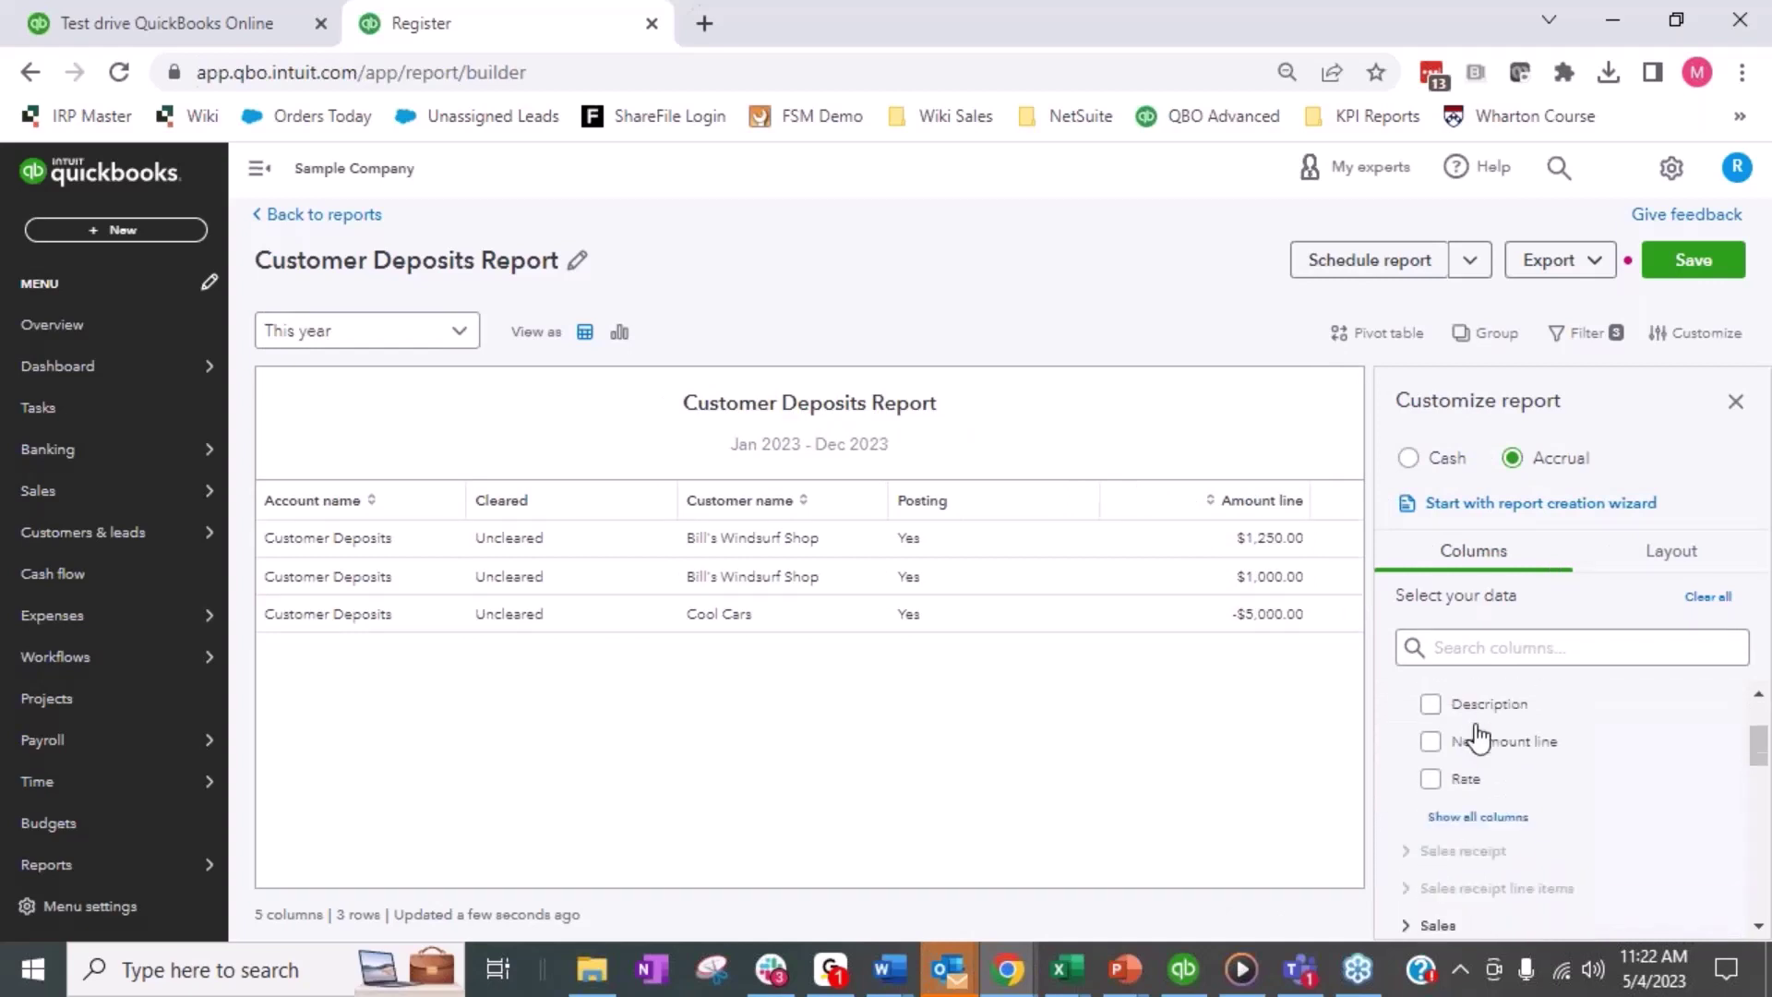
scroll(1503, 831, up, 2)
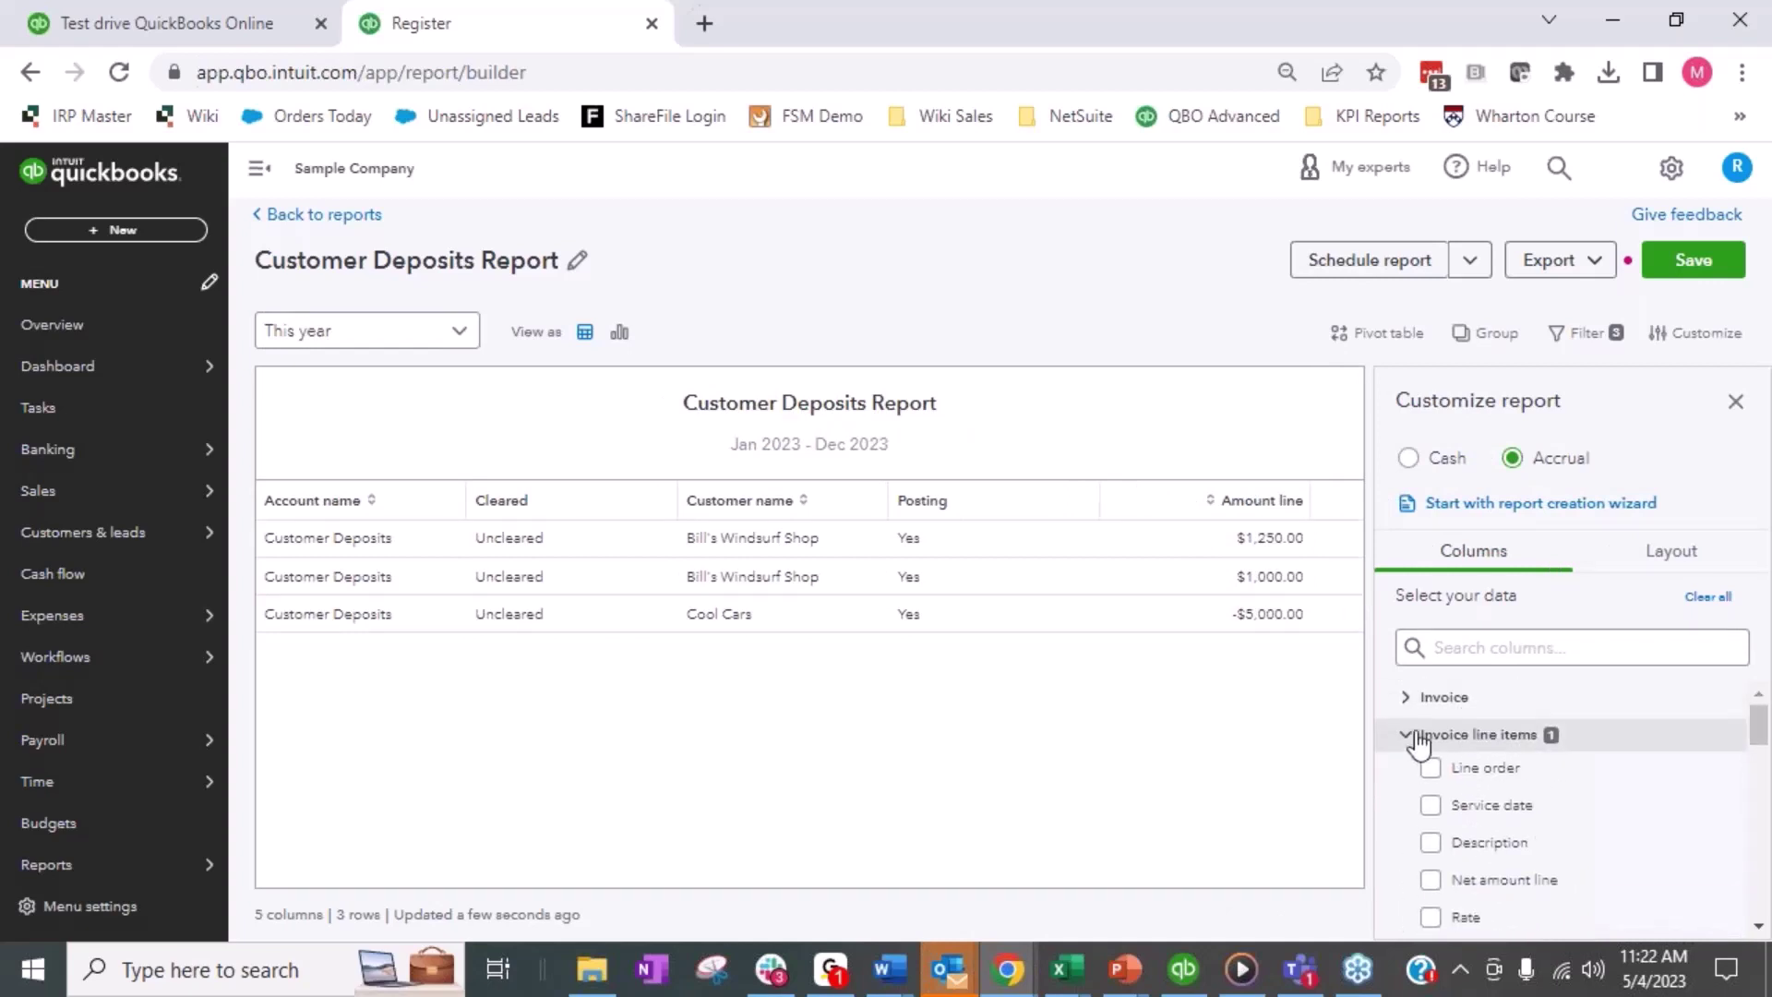
scroll(1483, 732, down, 2)
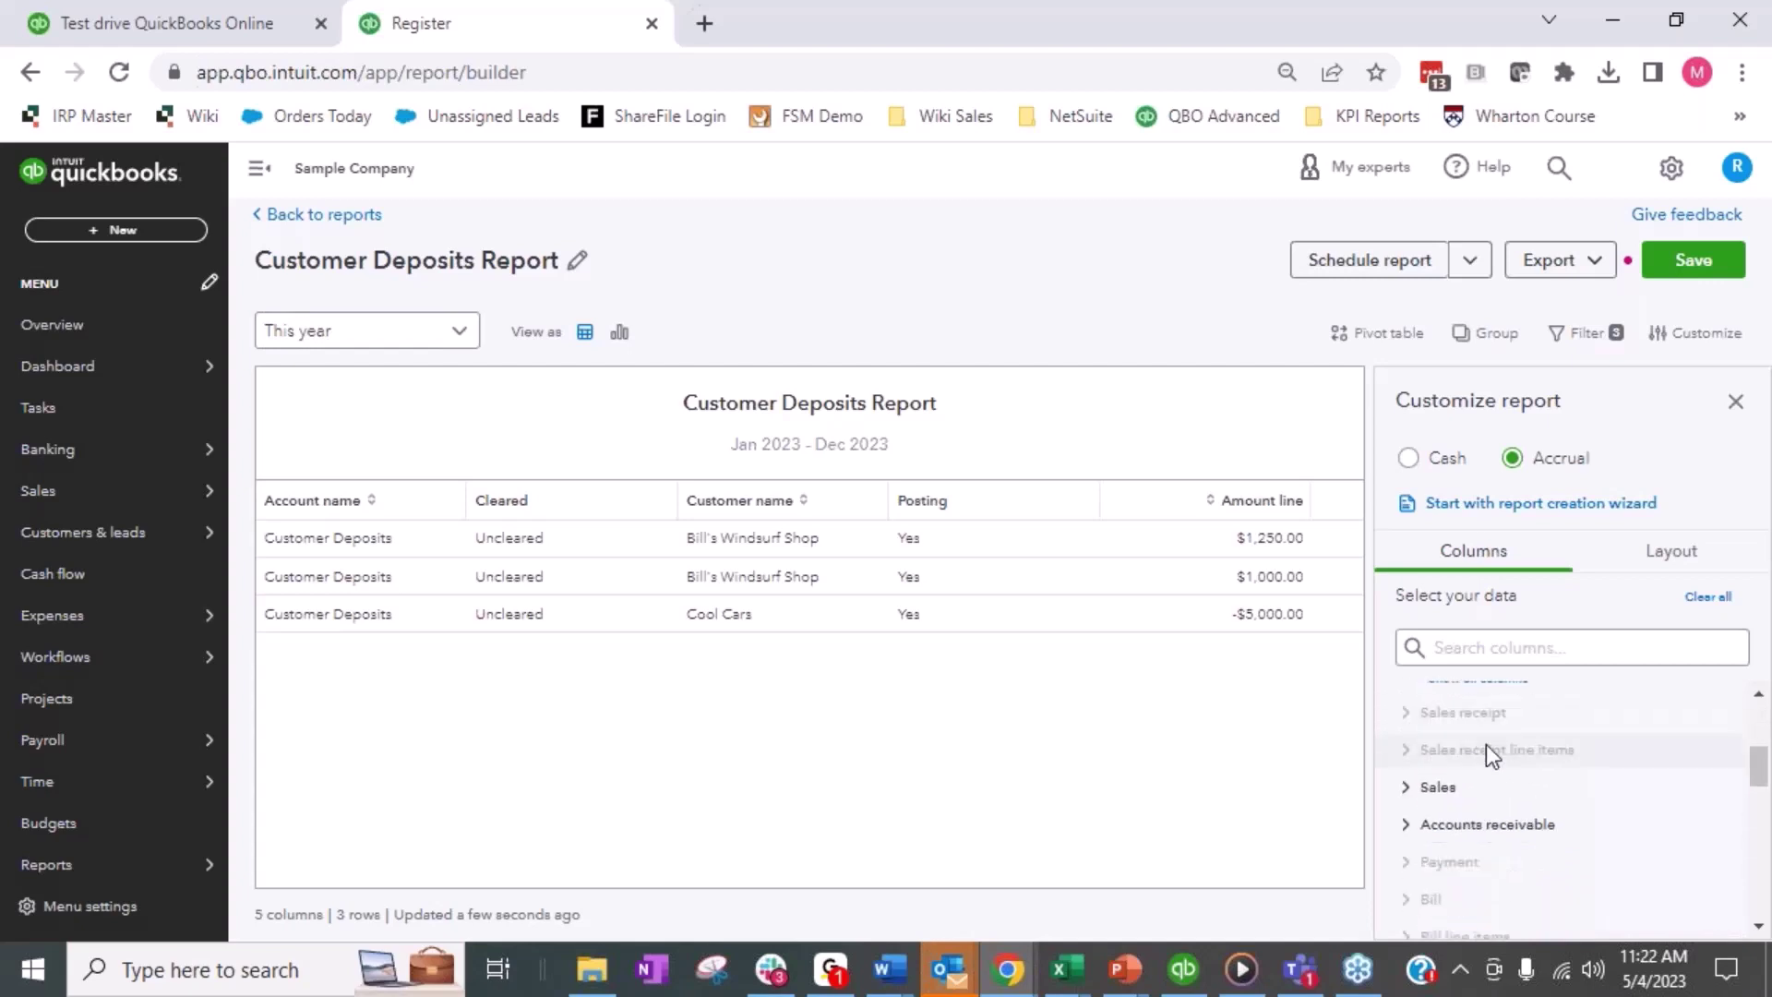
scroll(1487, 751, up, 1)
click(1496, 648)
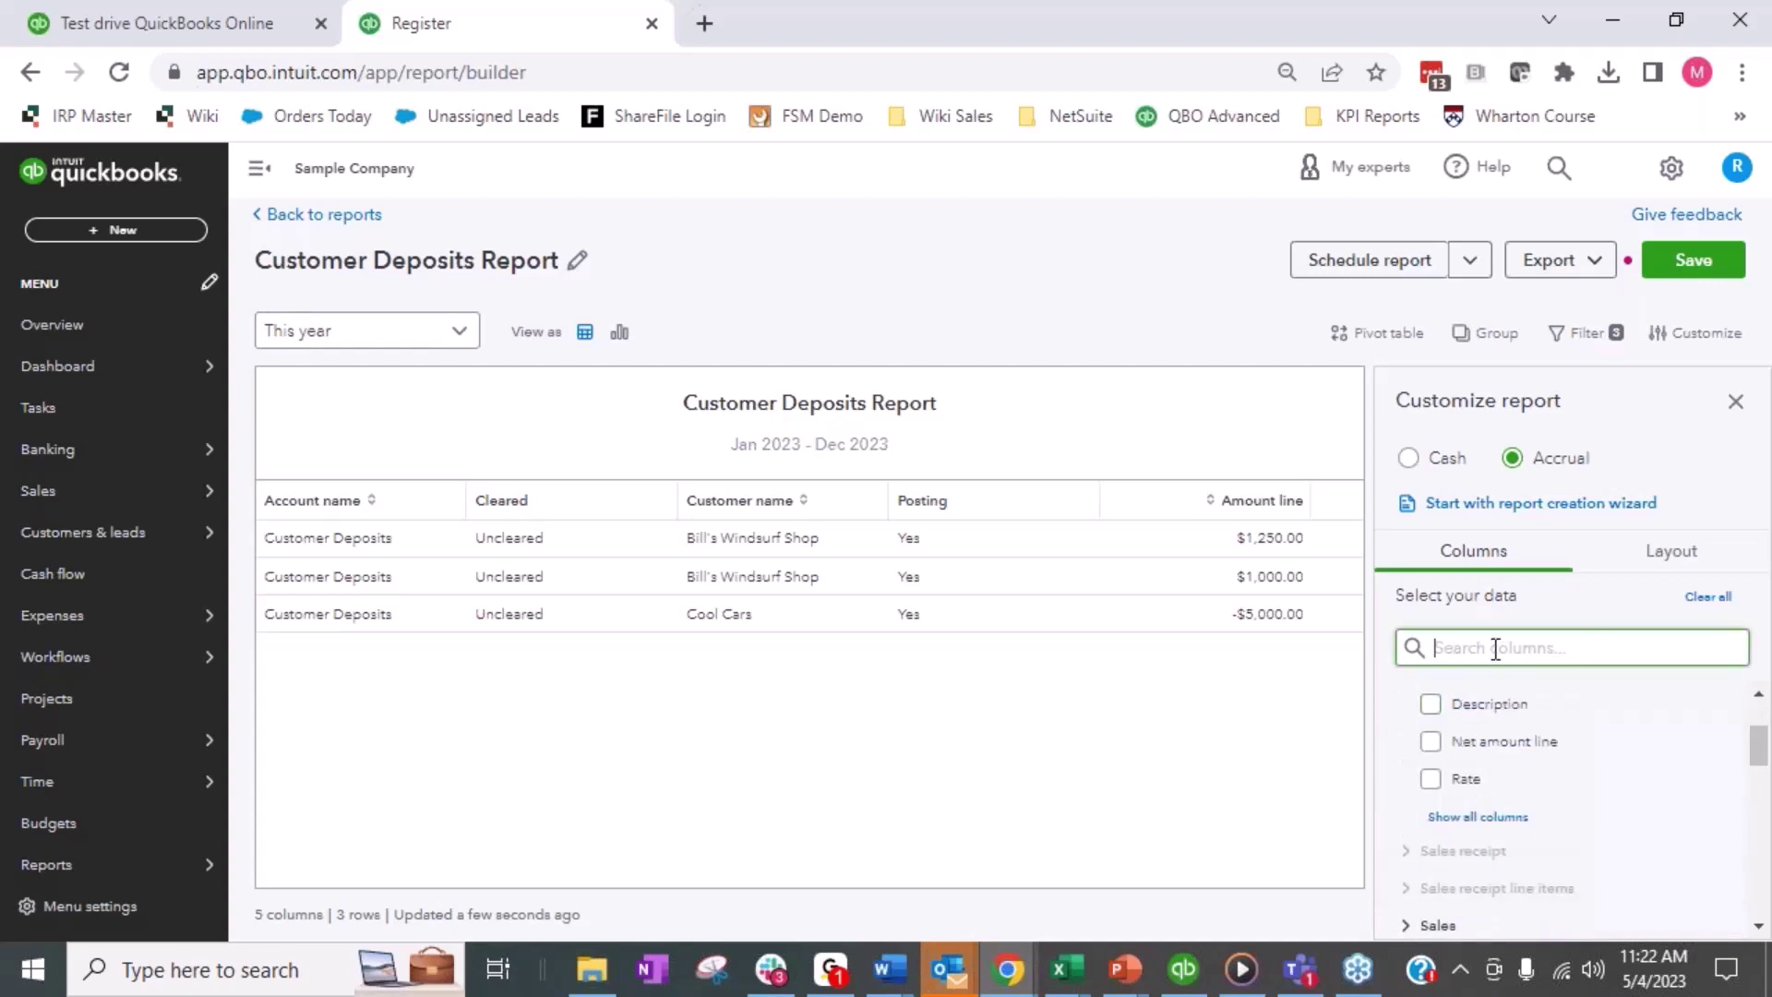
text(amount)
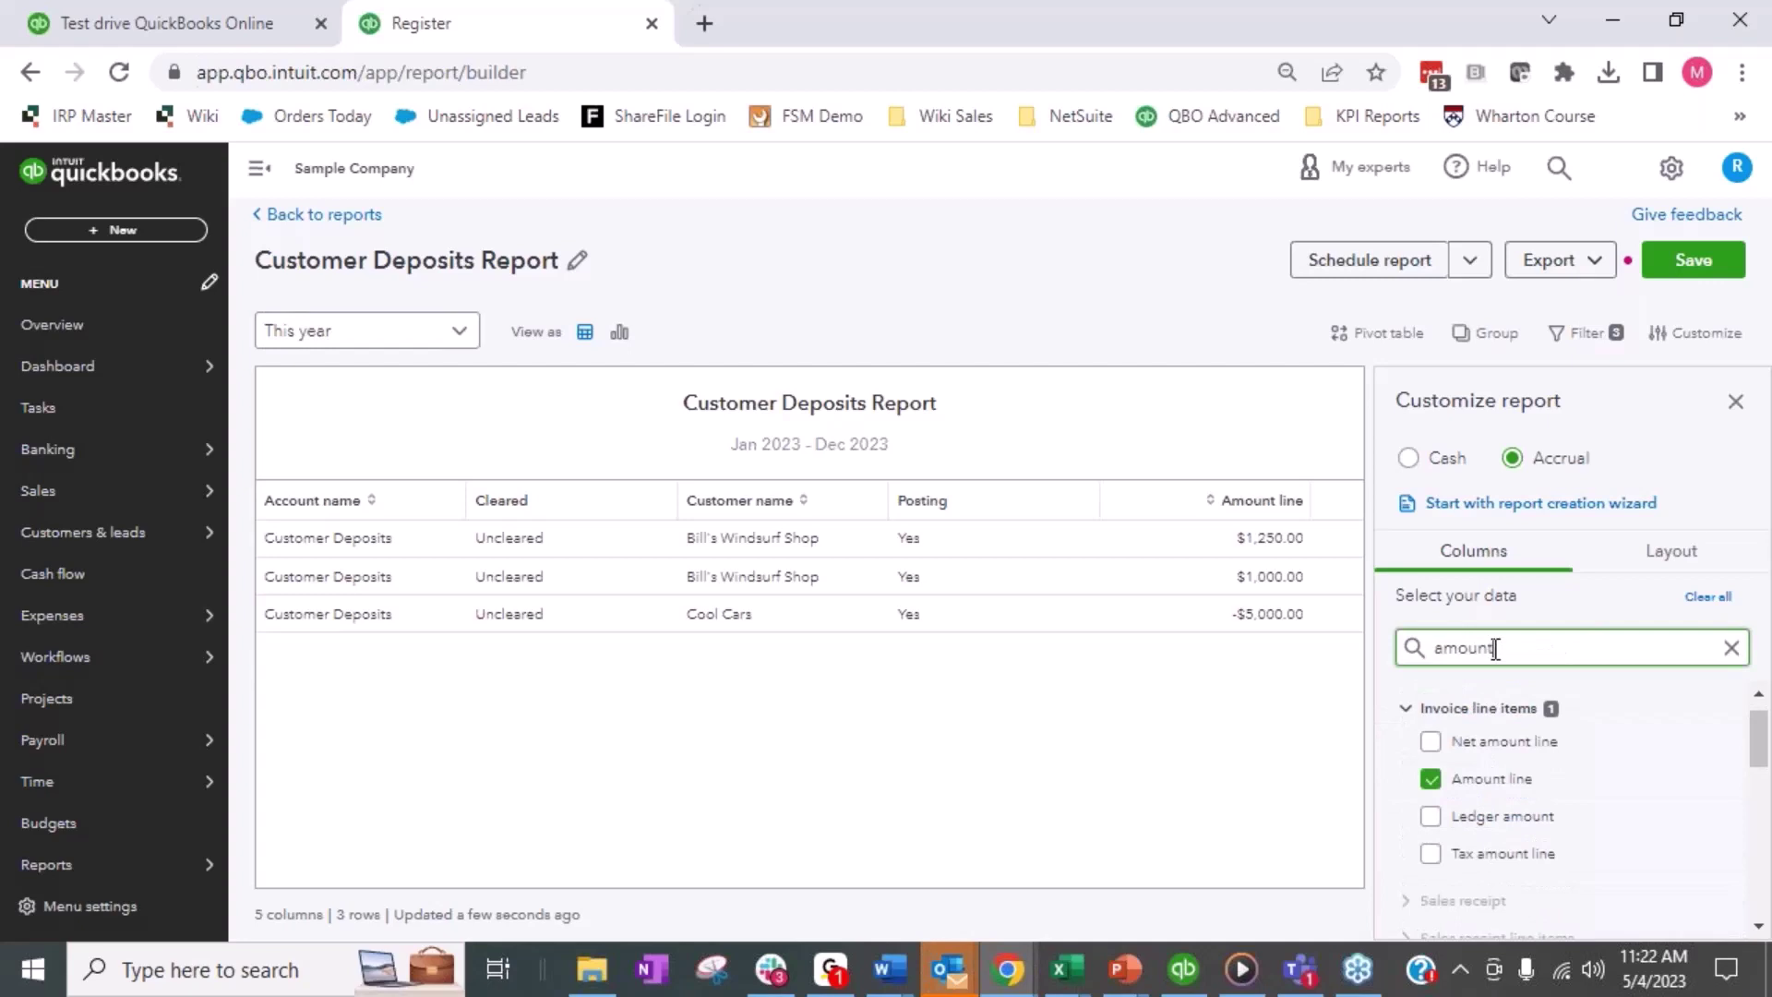
click(1515, 778)
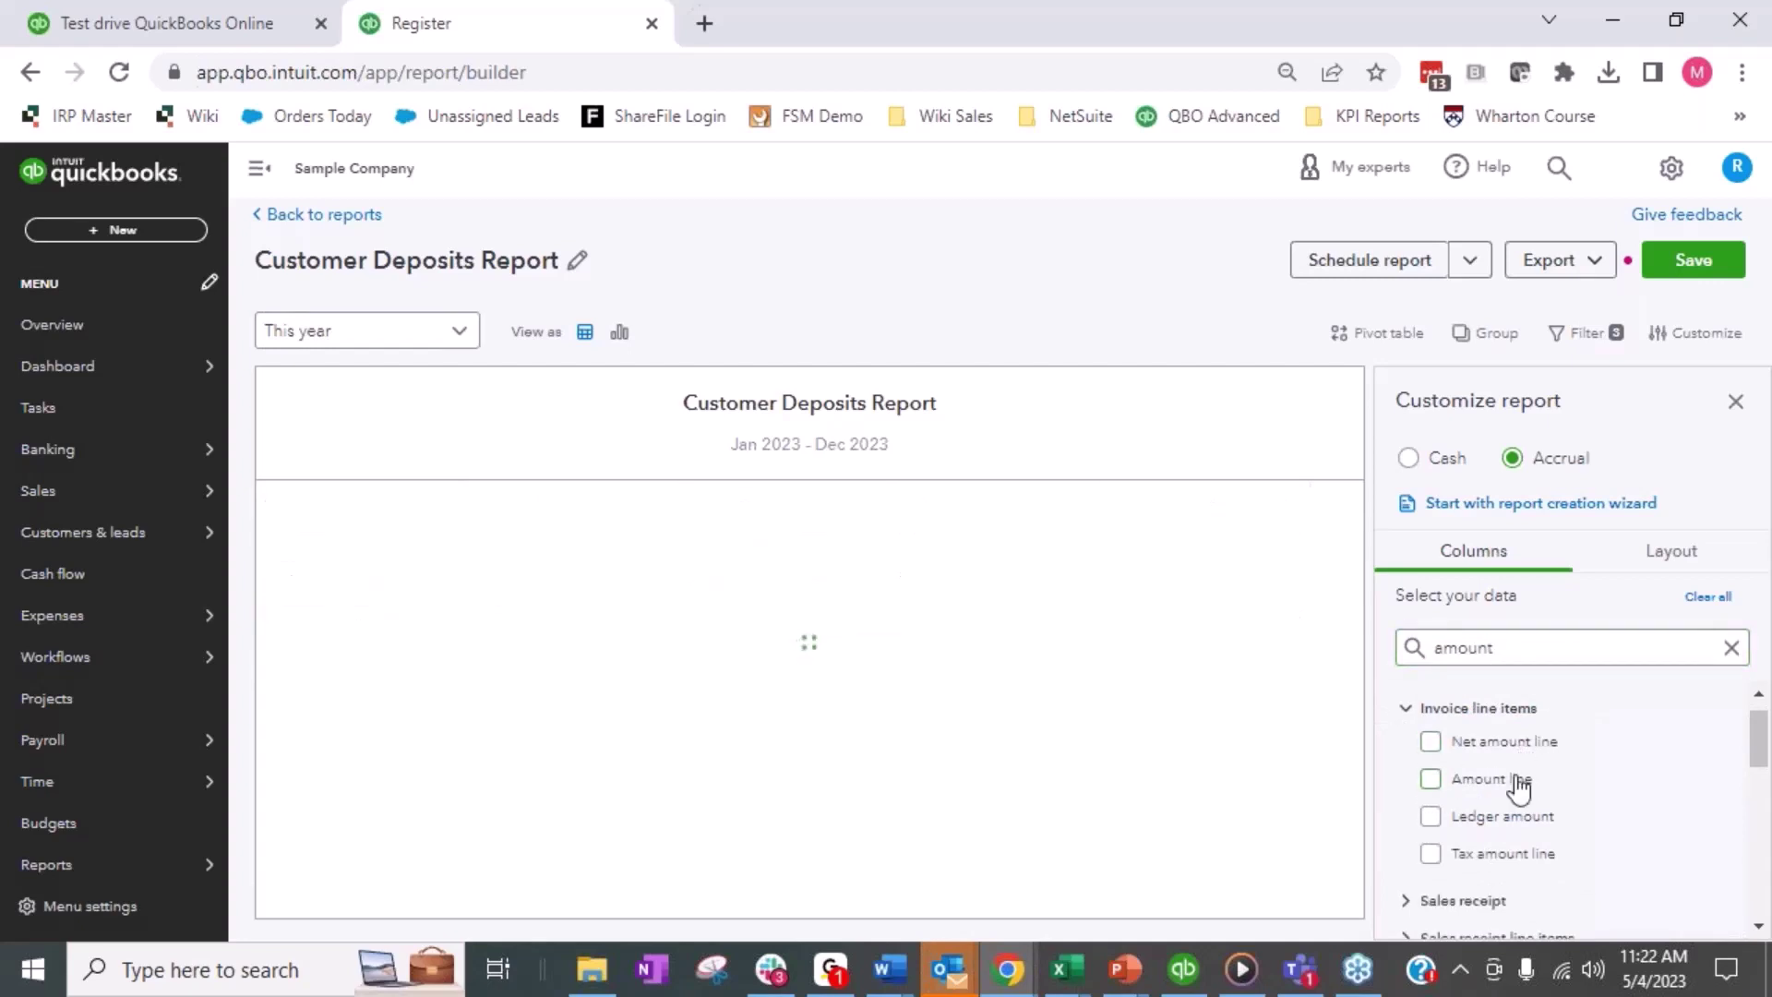
Step: Search the columns for "amount line", add the Amount line column from Transaction line items, and save the report
scroll(1487, 748, down, 5)
click(1528, 641)
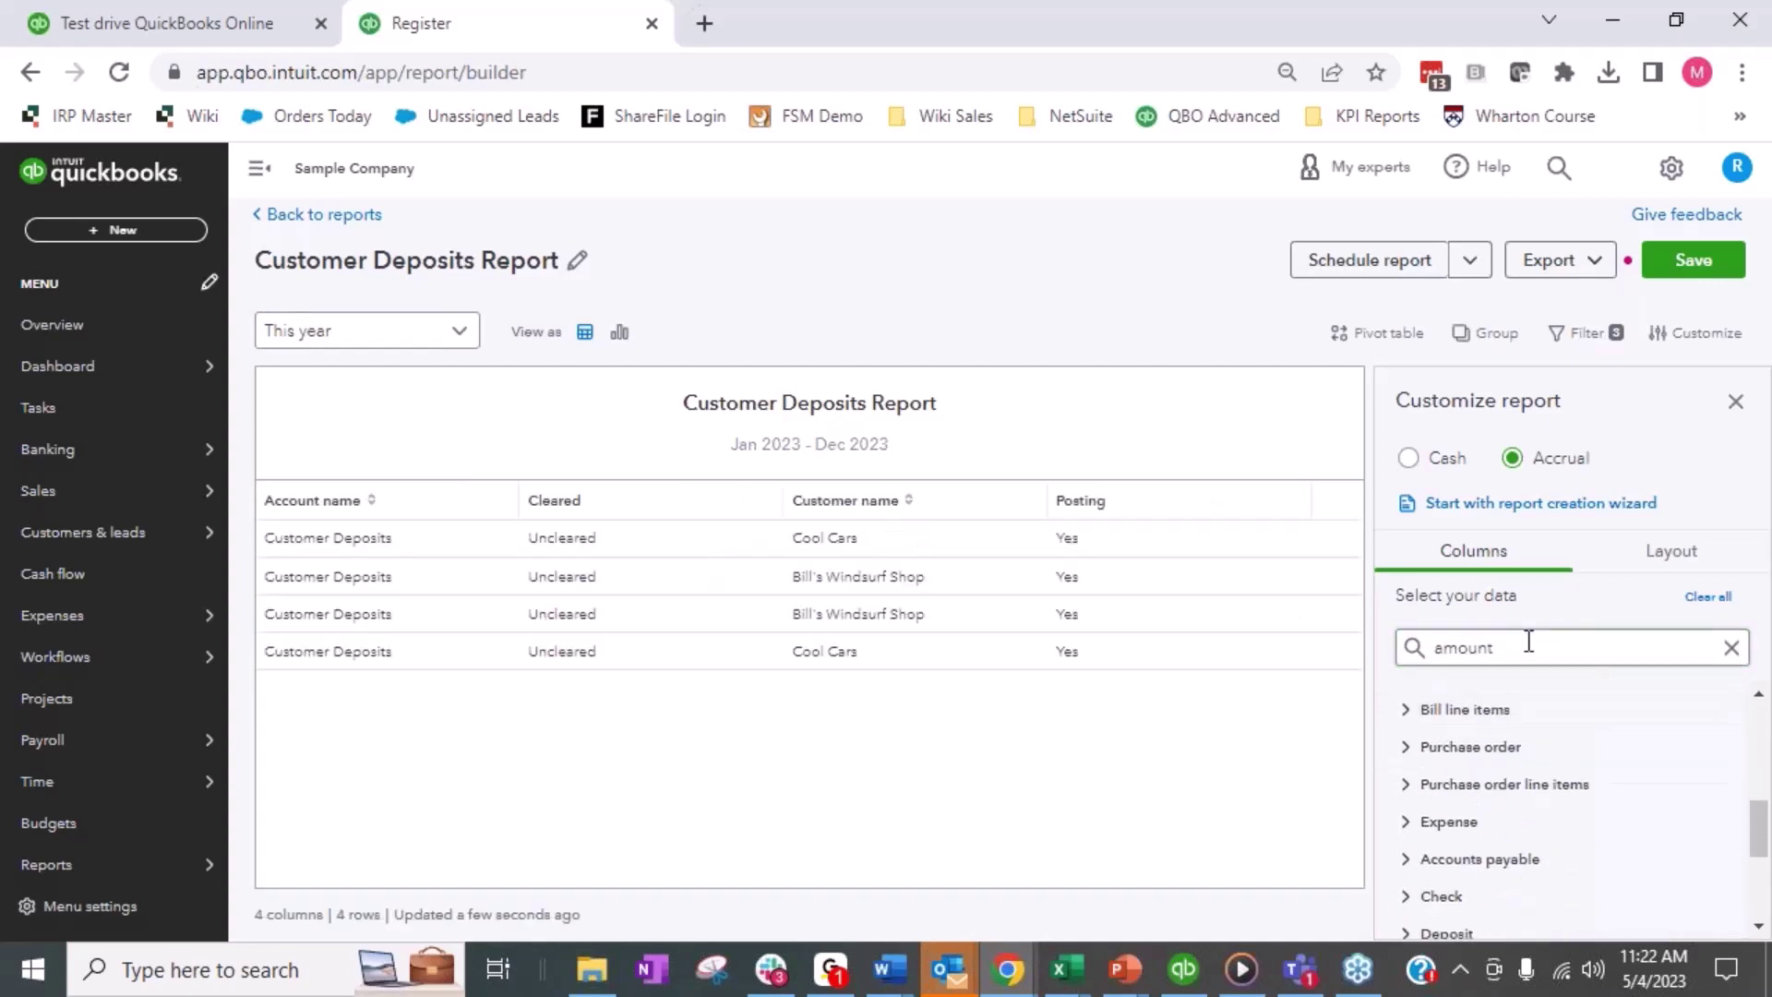
text(t line)
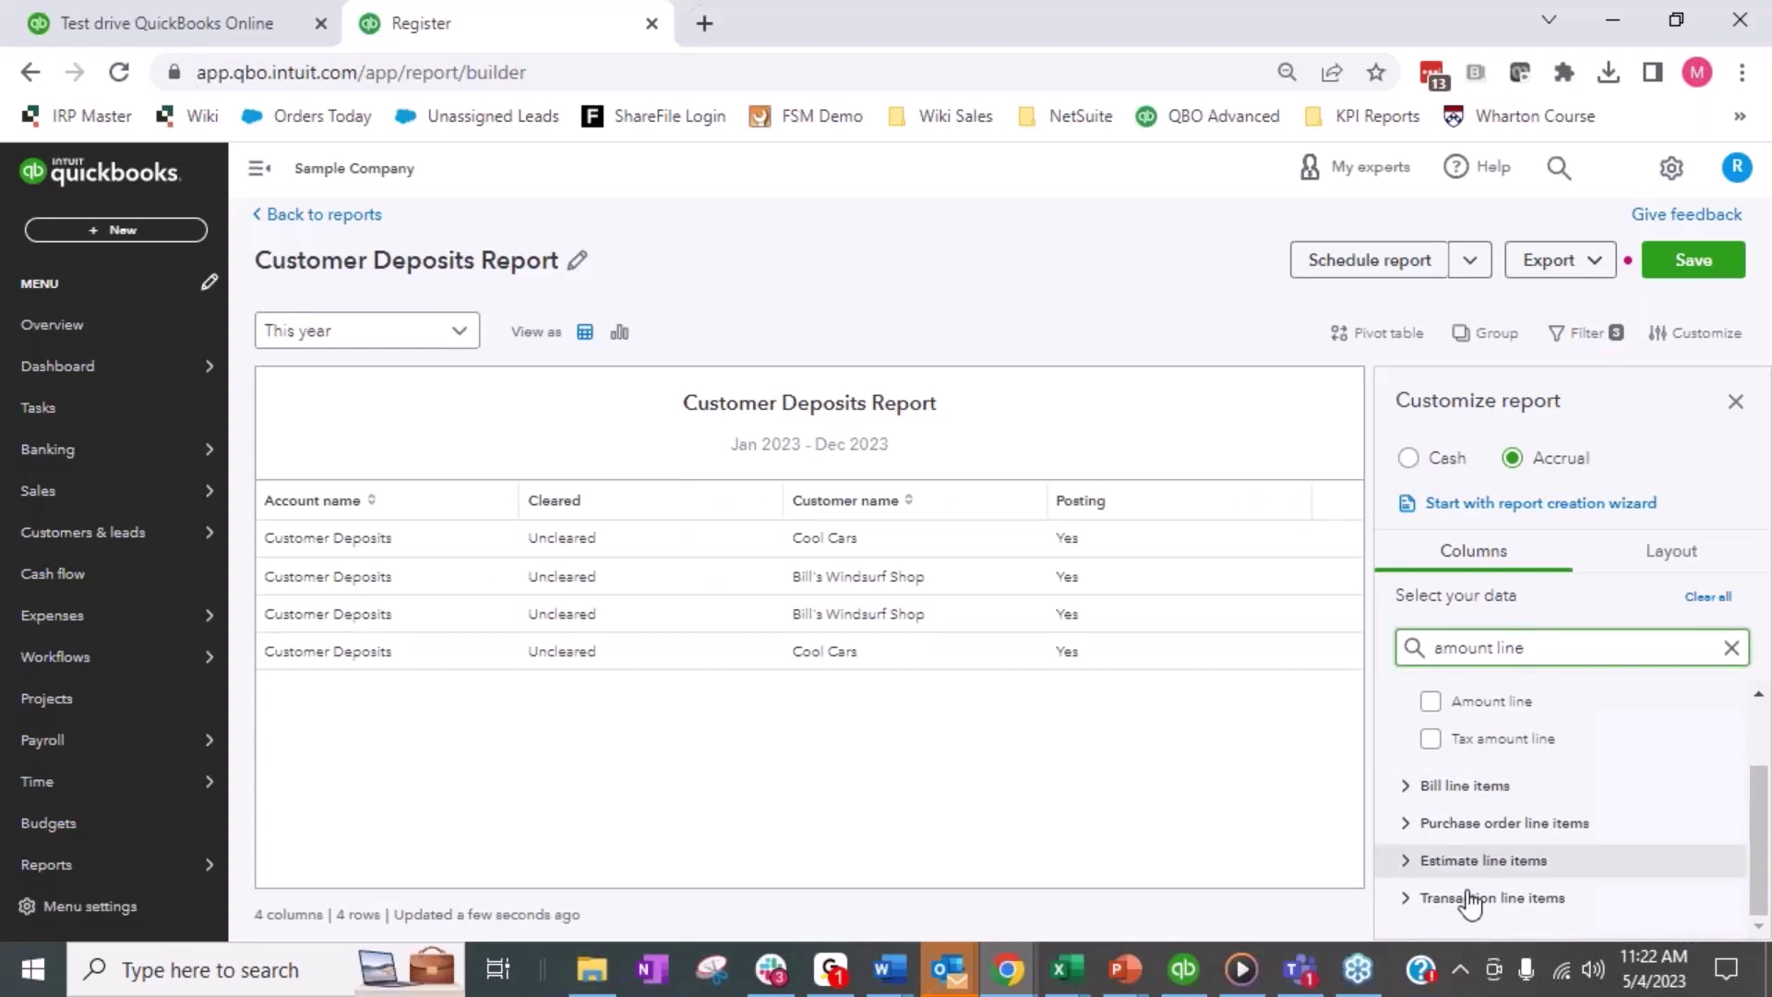
click(1401, 898)
click(1492, 818)
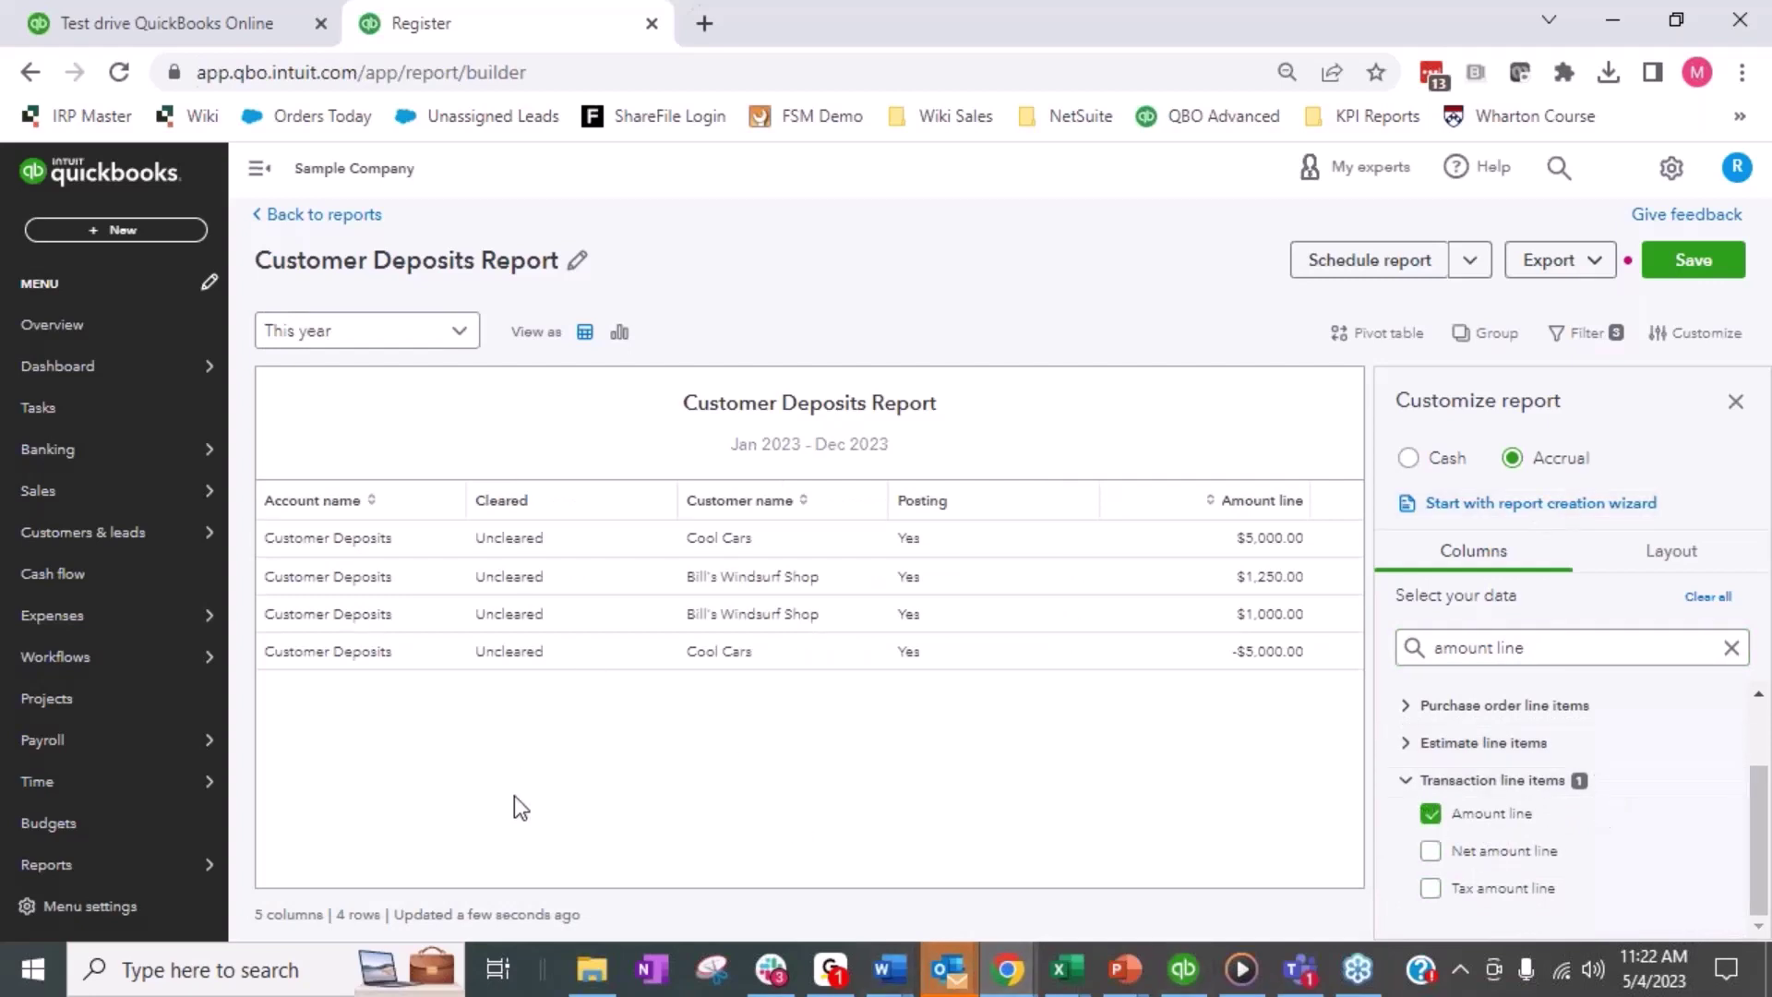
click(1694, 262)
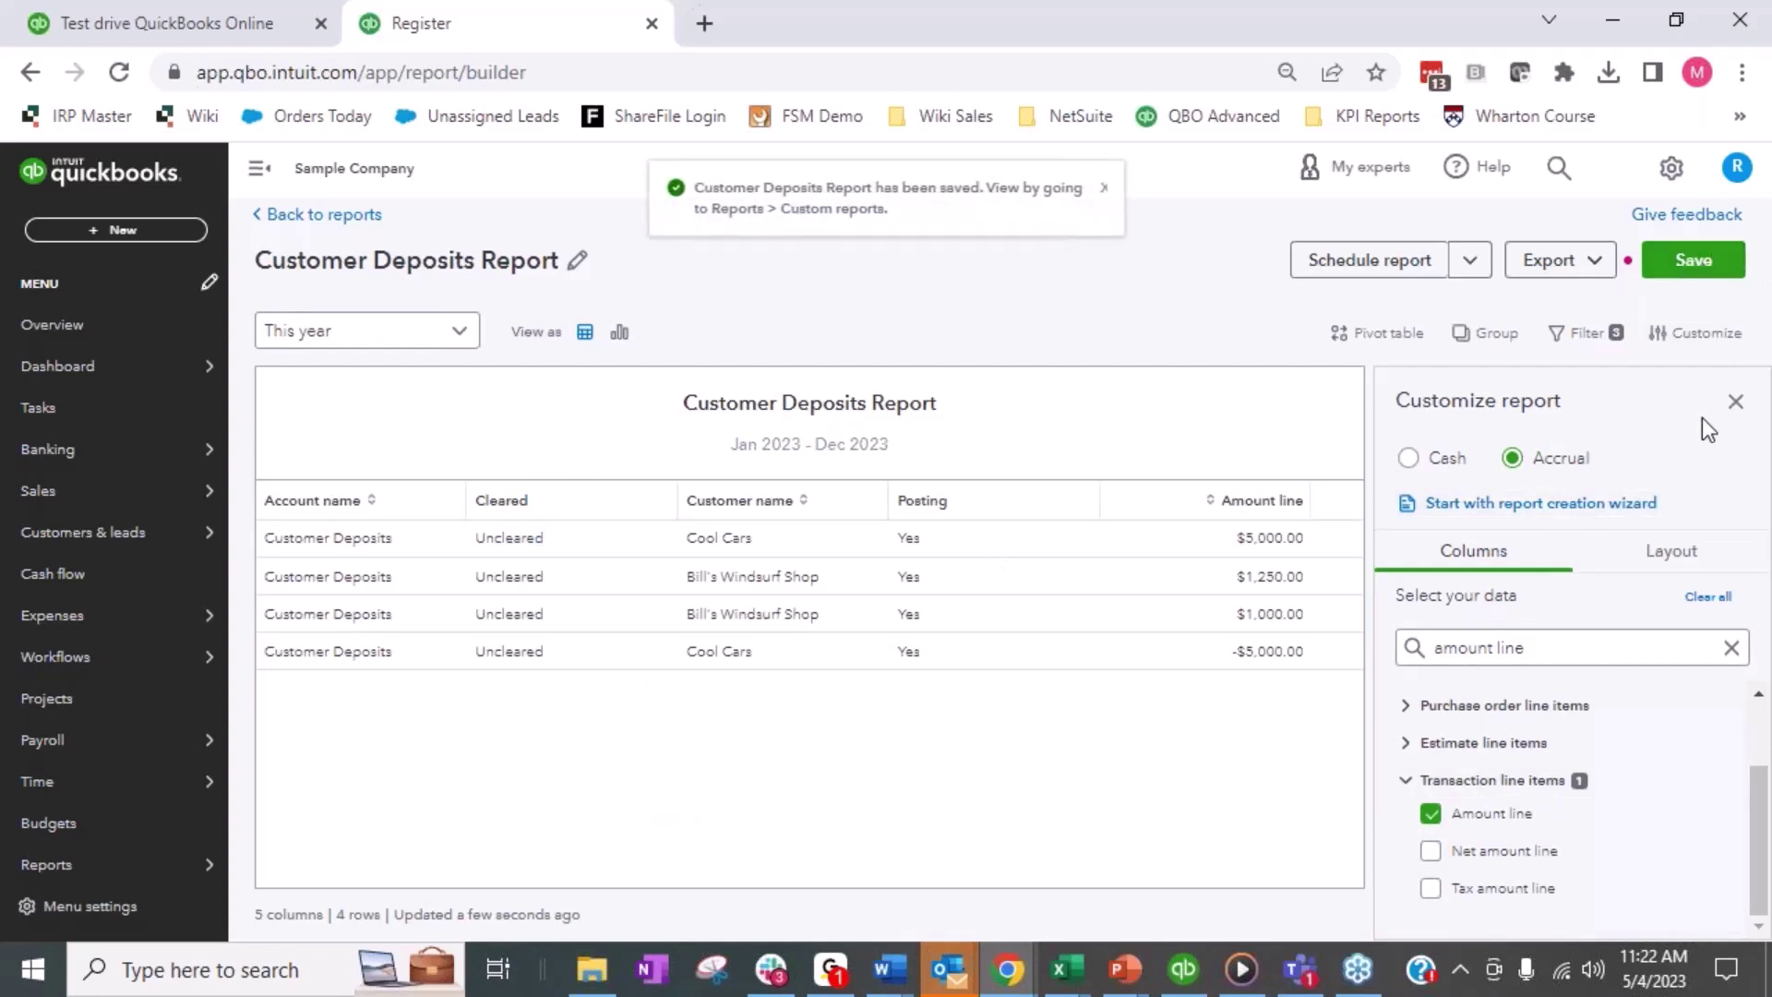
Step: Group the Customer Deposits Report by Customer name, save it, and expand the Bill's Windsurf Shop group
click(1735, 401)
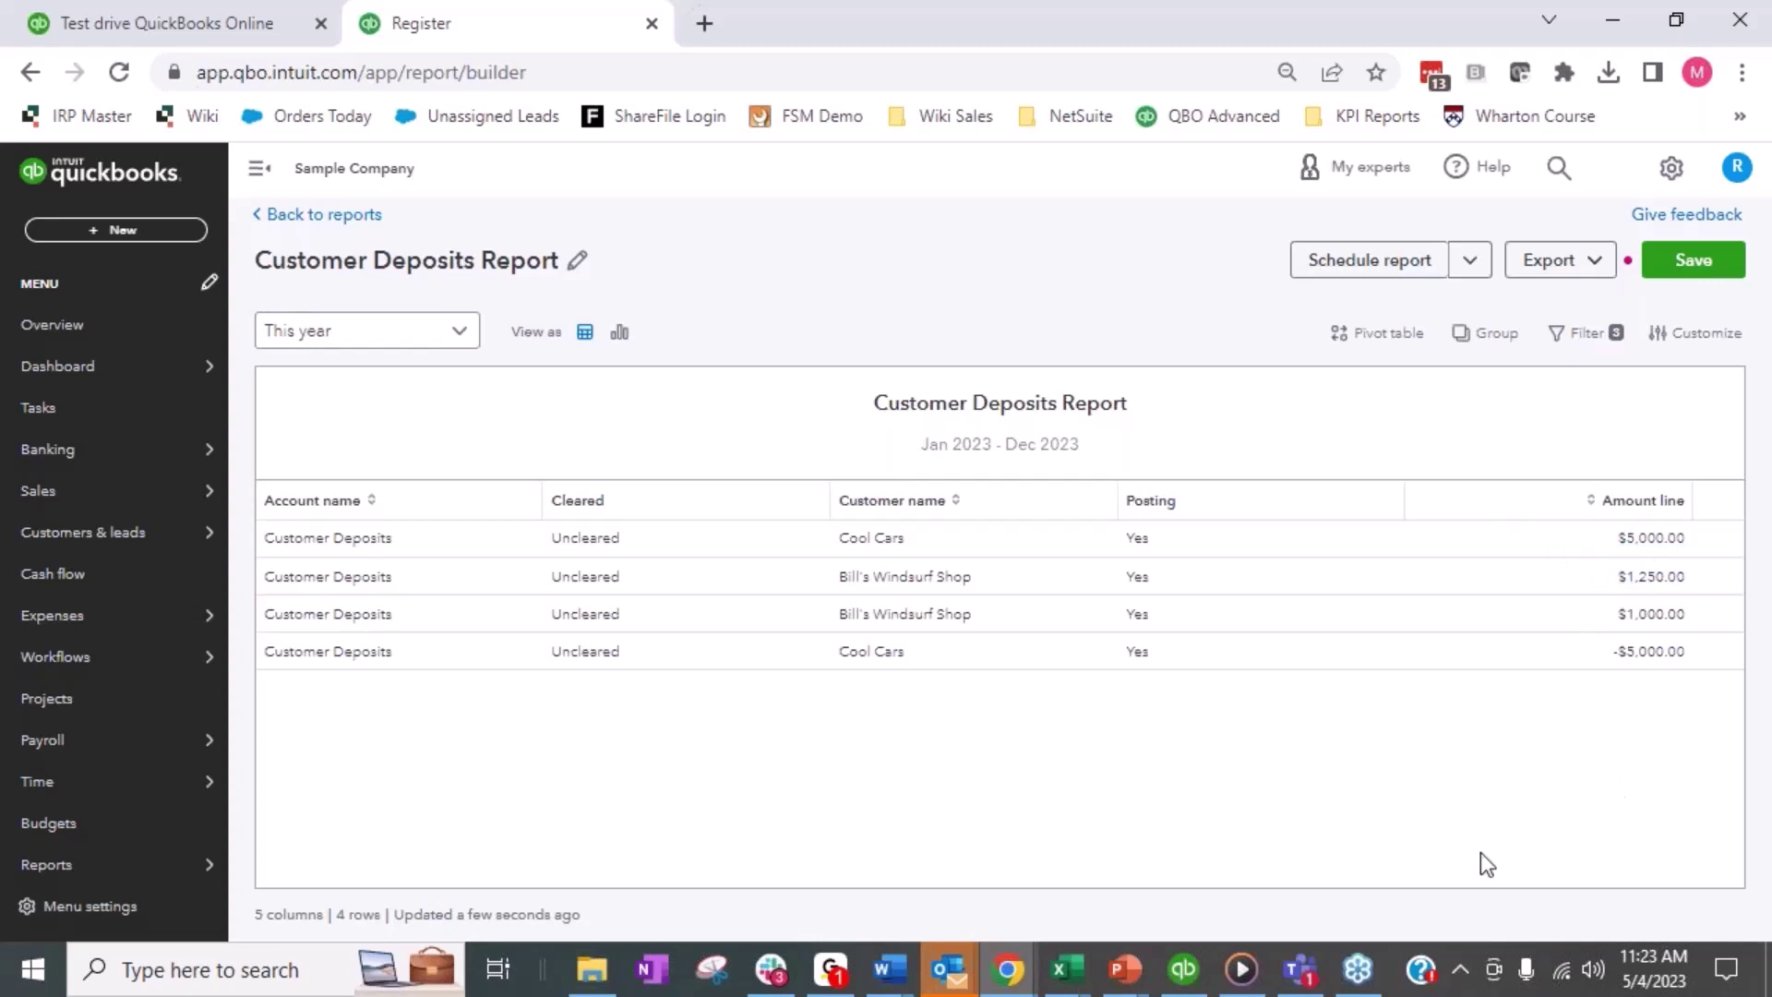
click(1488, 335)
click(1487, 521)
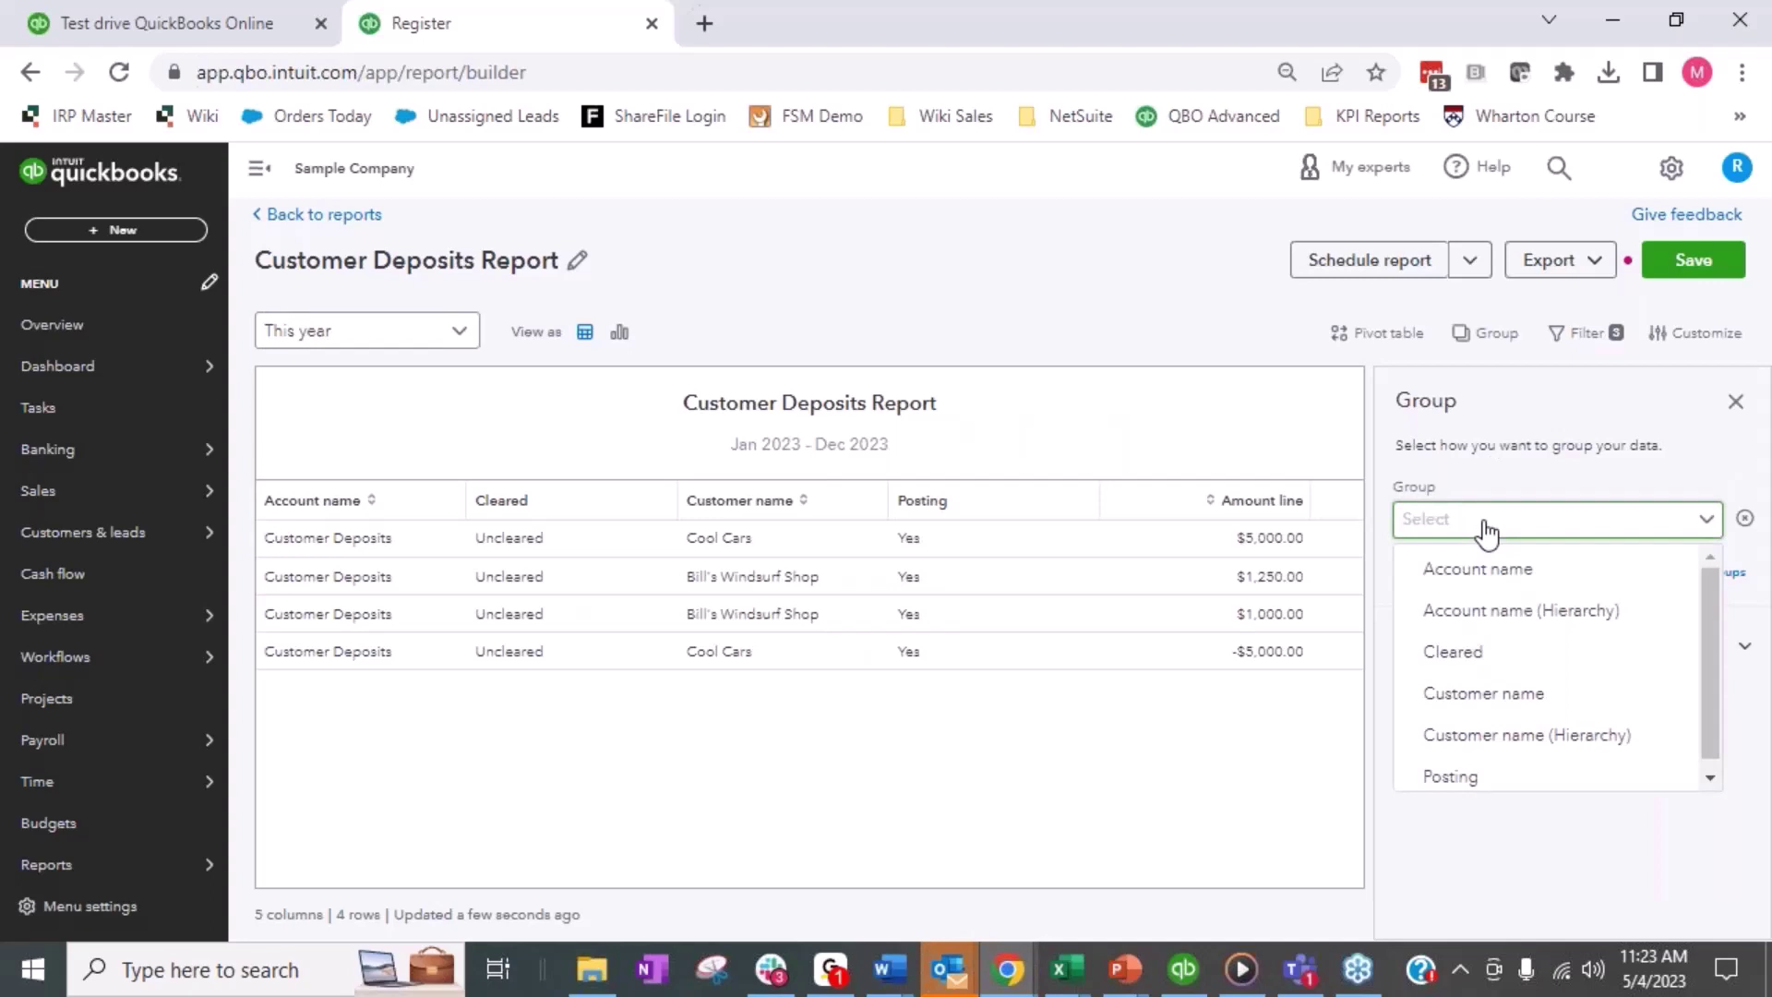
click(1486, 693)
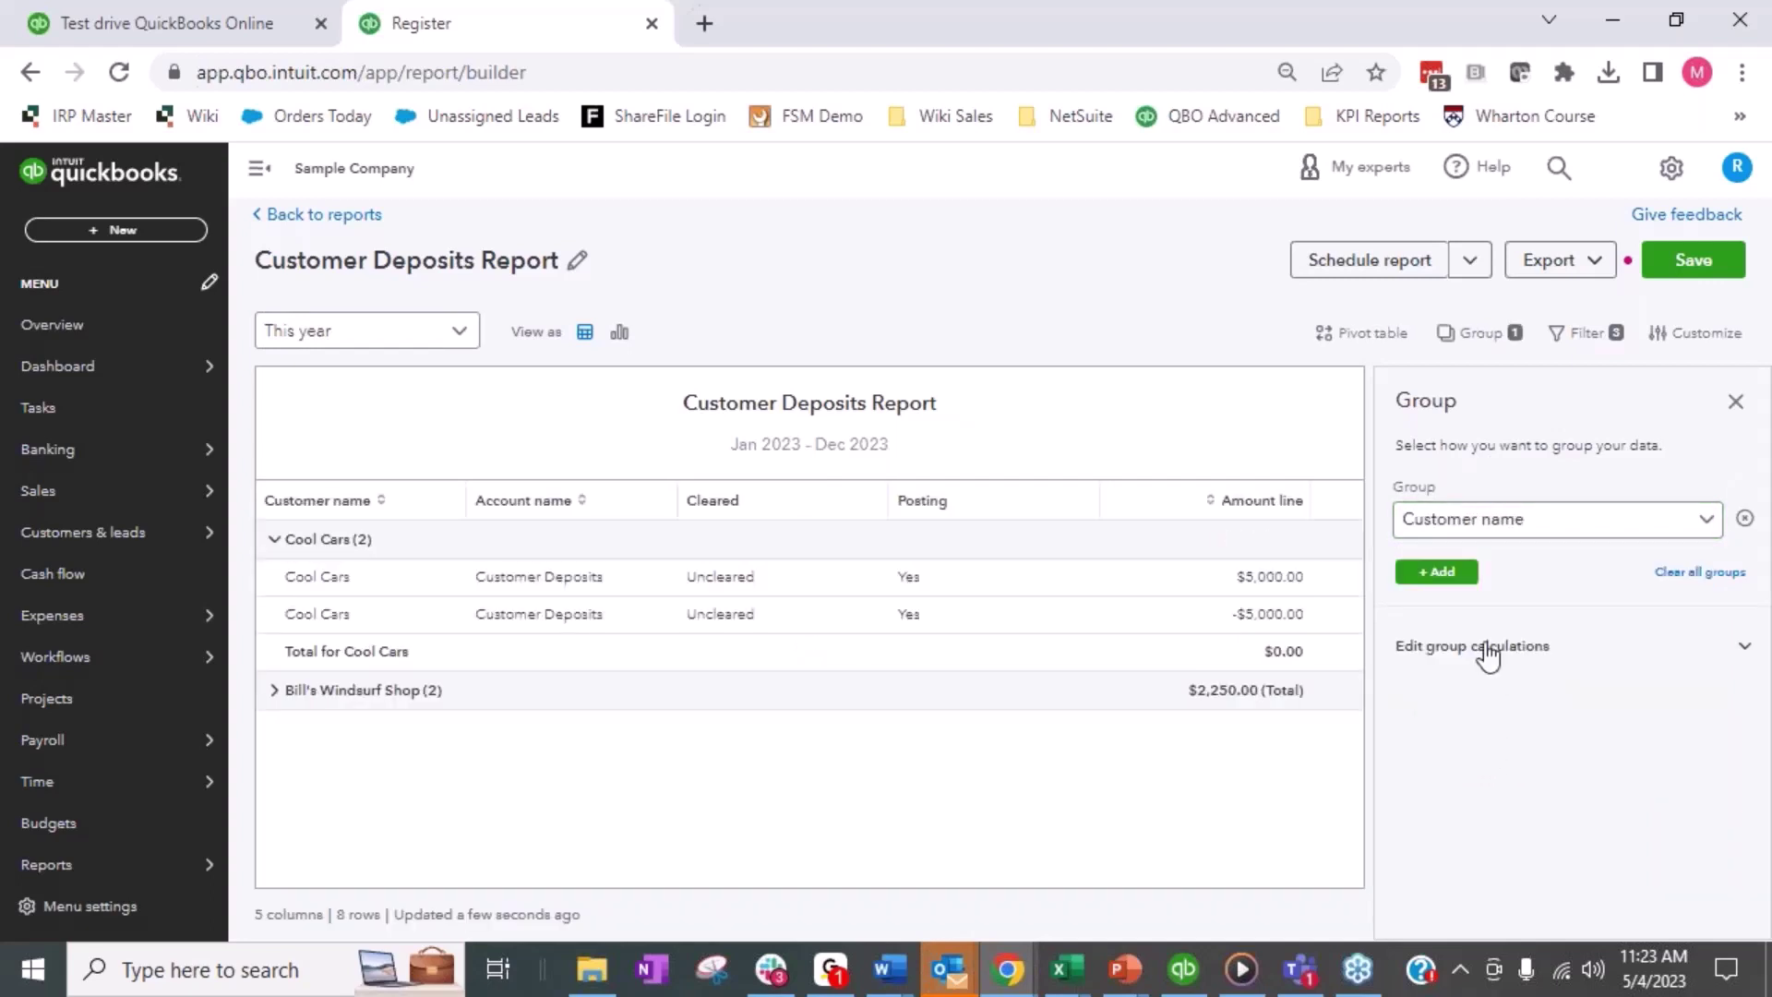
click(1684, 261)
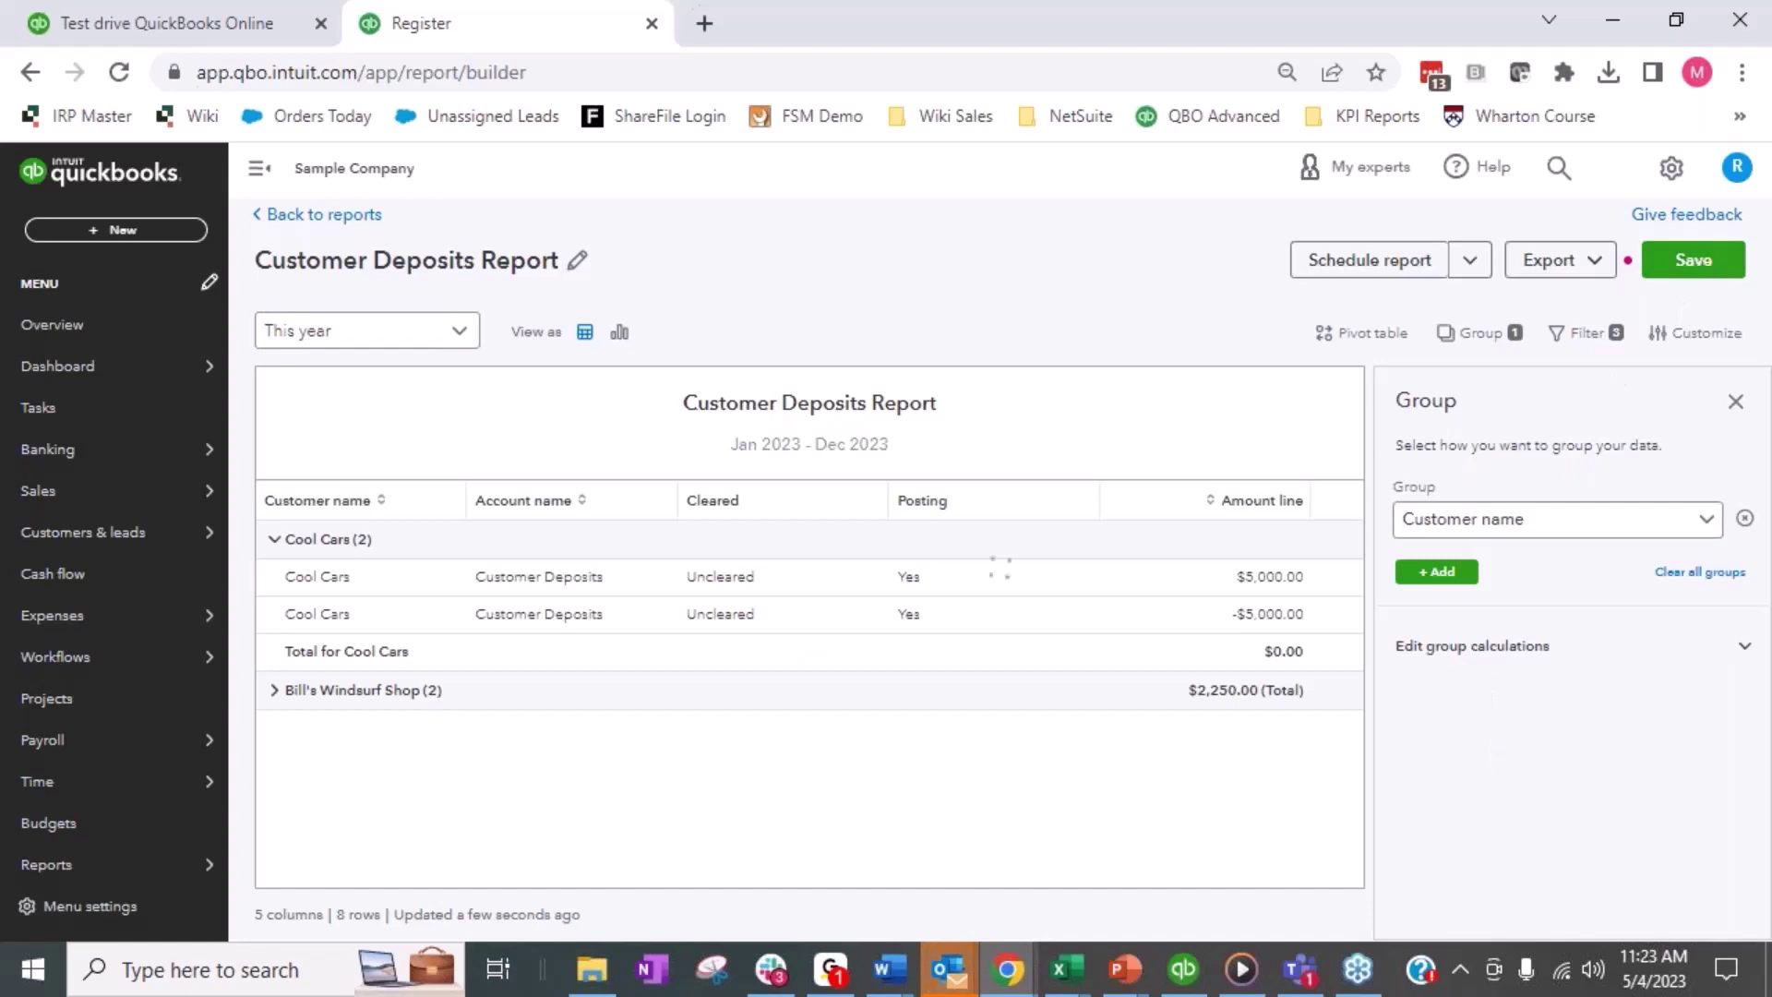
click(1736, 402)
click(271, 695)
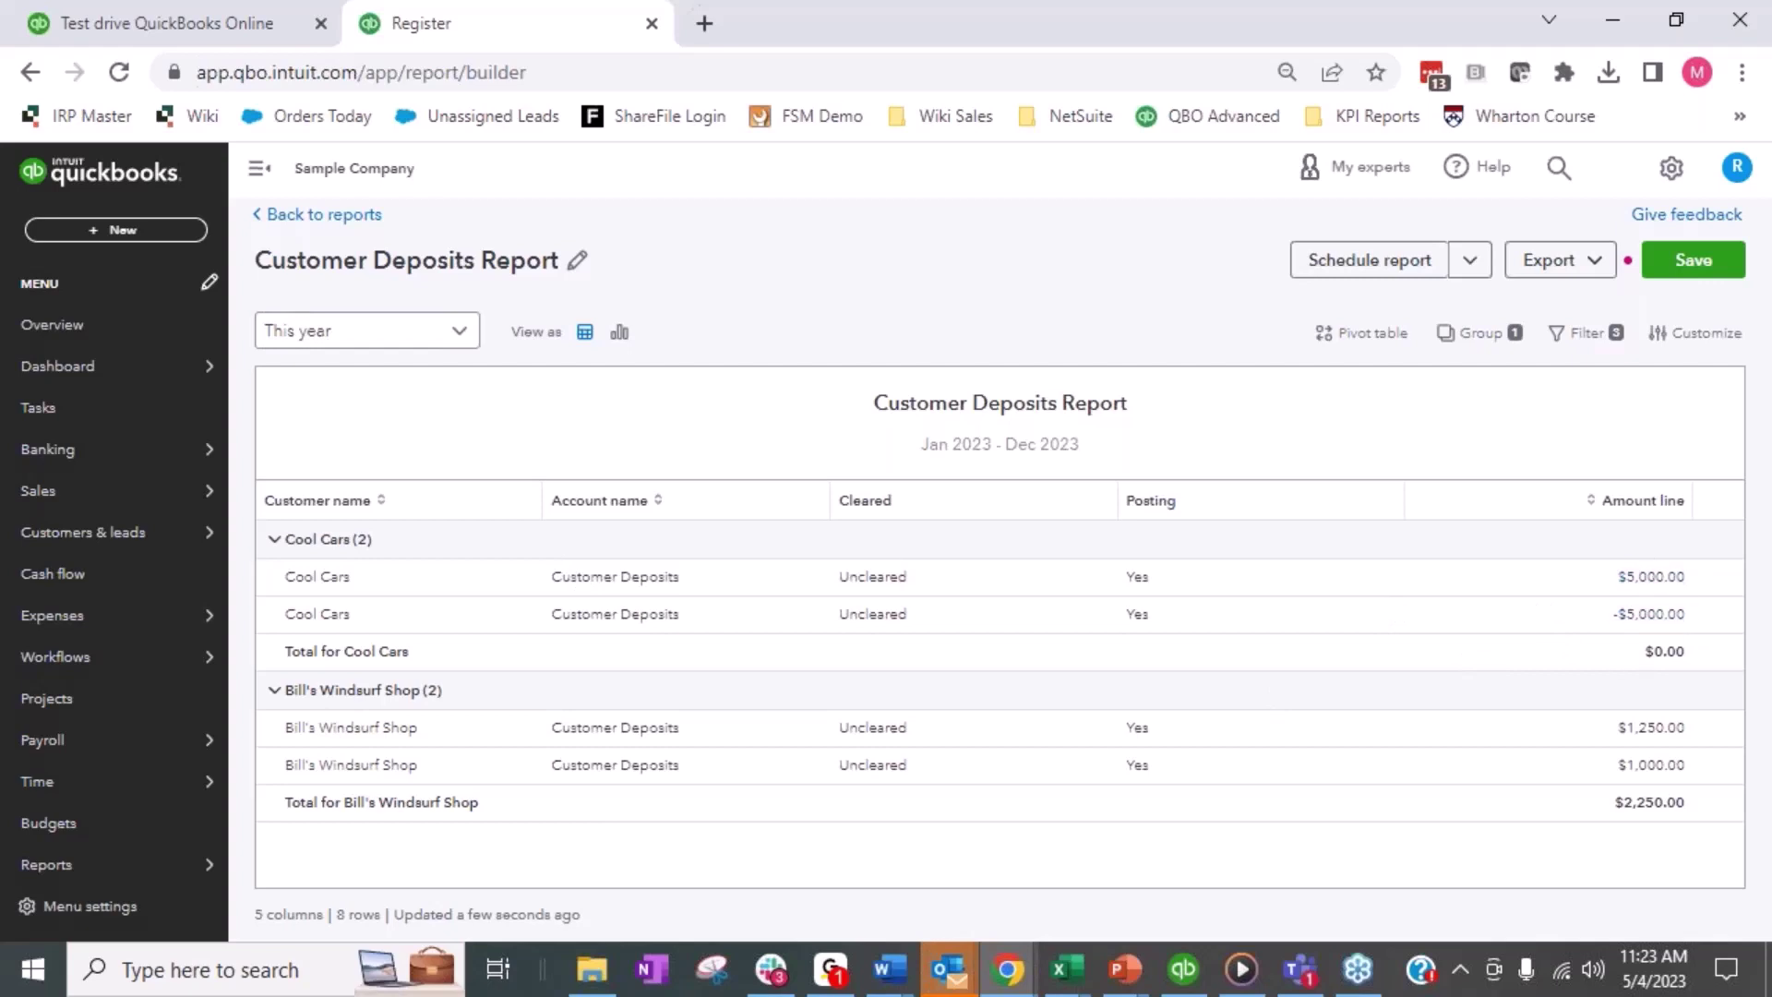
Step: Open the Reconcile tool and get past its introduction to the account selection form
mouse_move(119, 791)
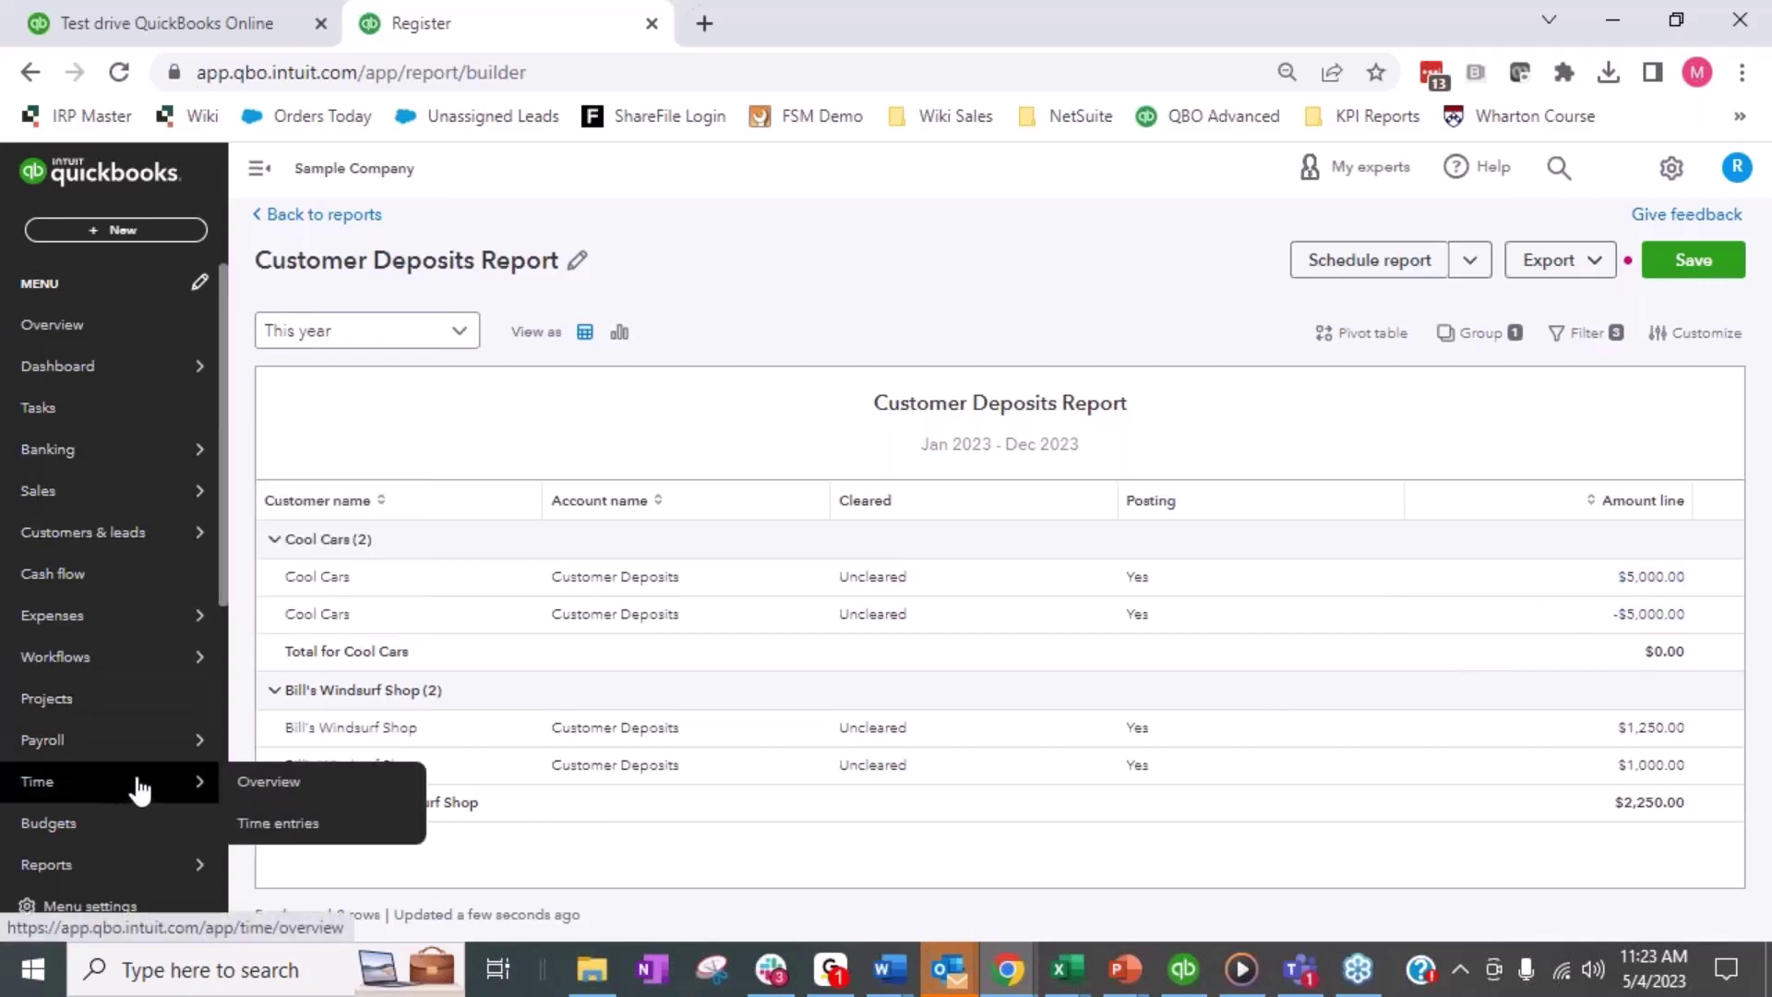
click(116, 230)
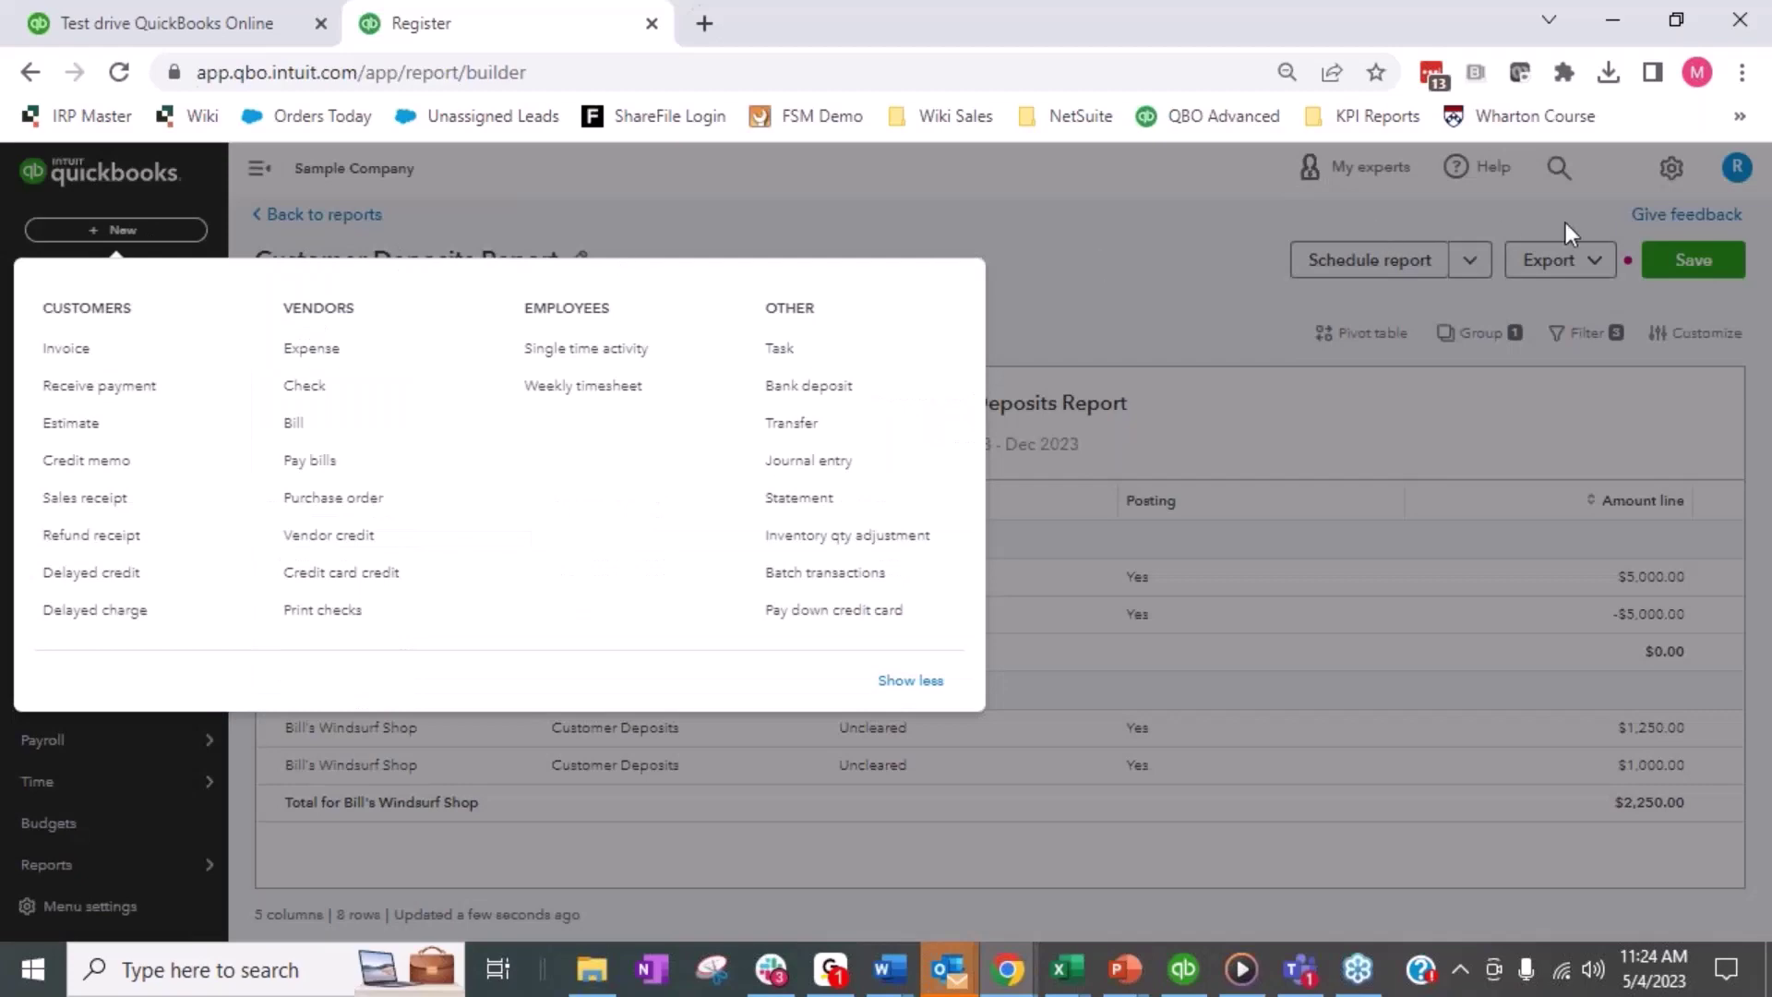
click(1657, 170)
click(1670, 168)
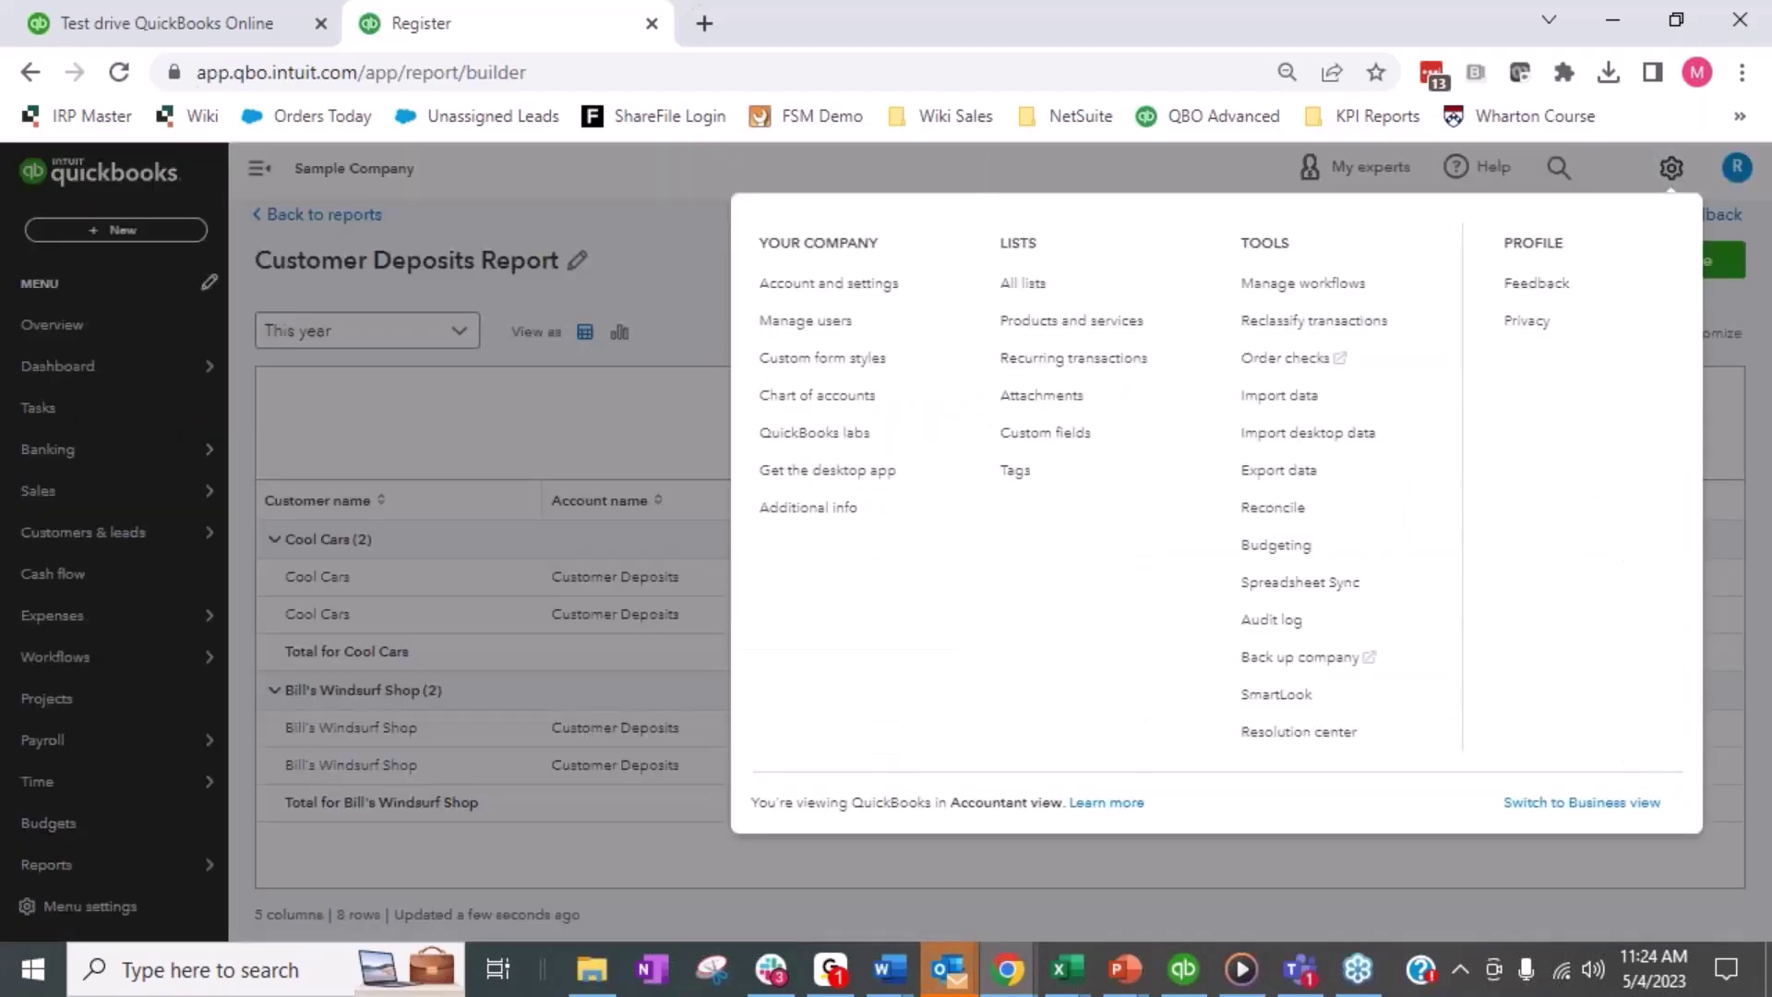
click(1279, 508)
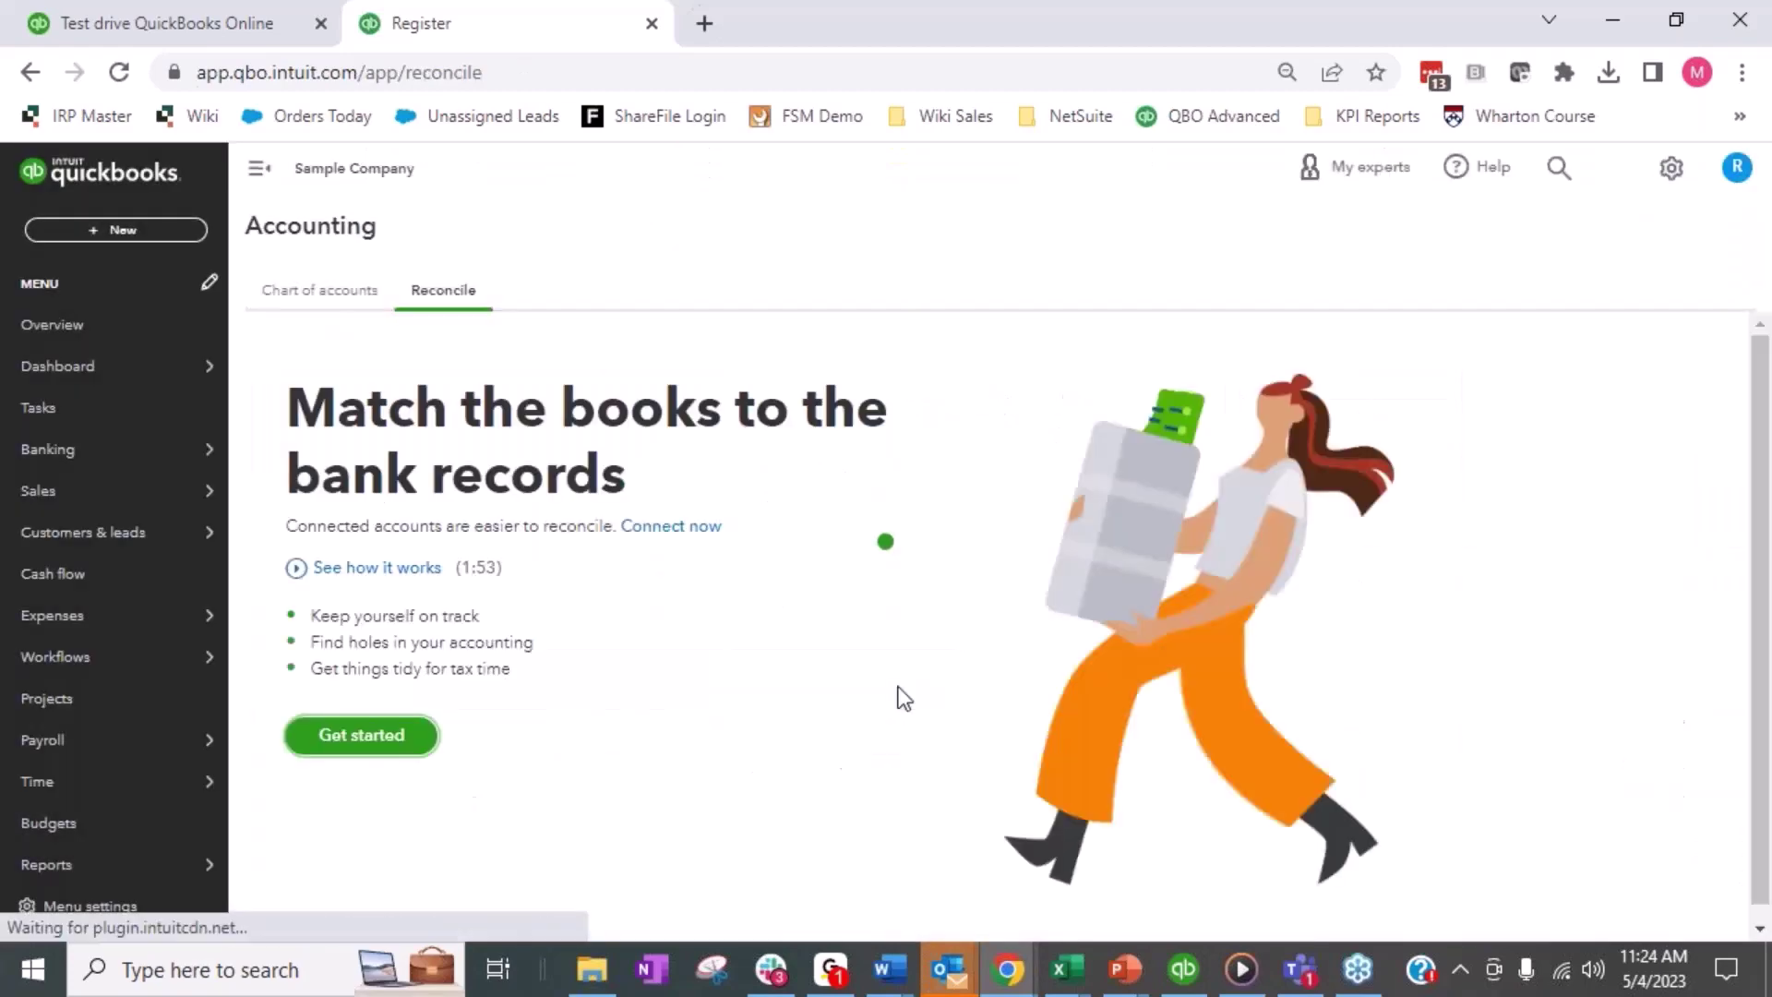
click(330, 746)
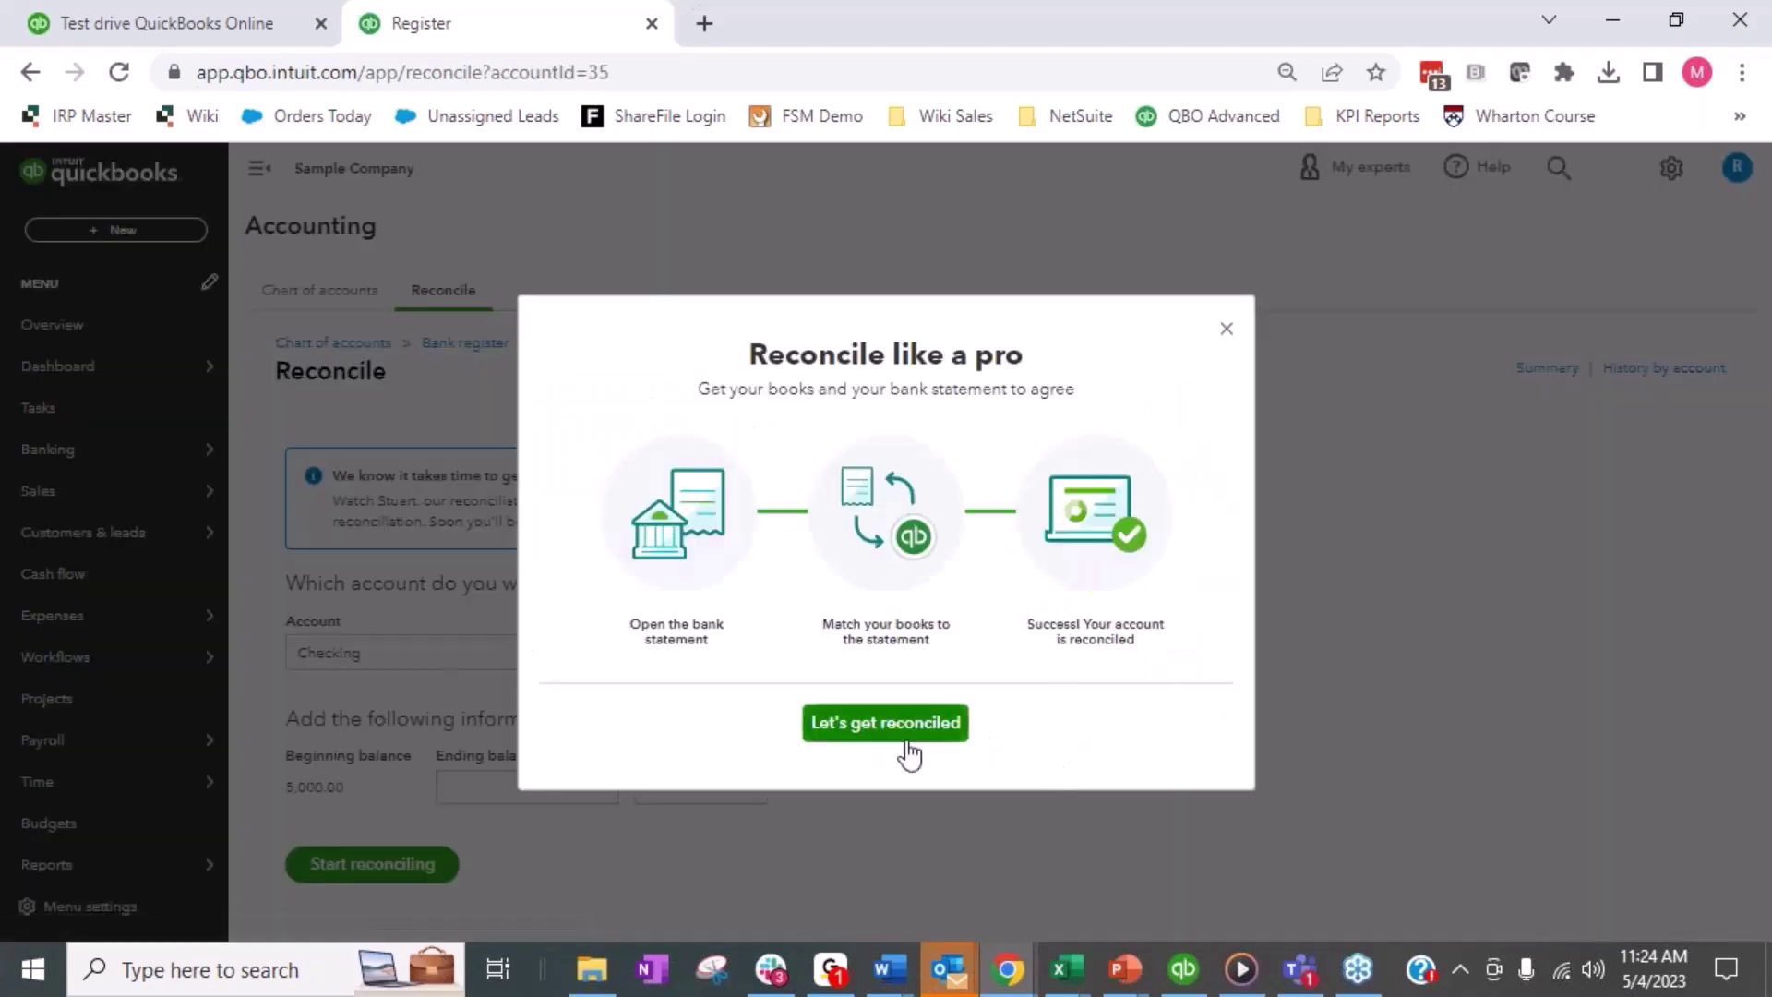
click(886, 730)
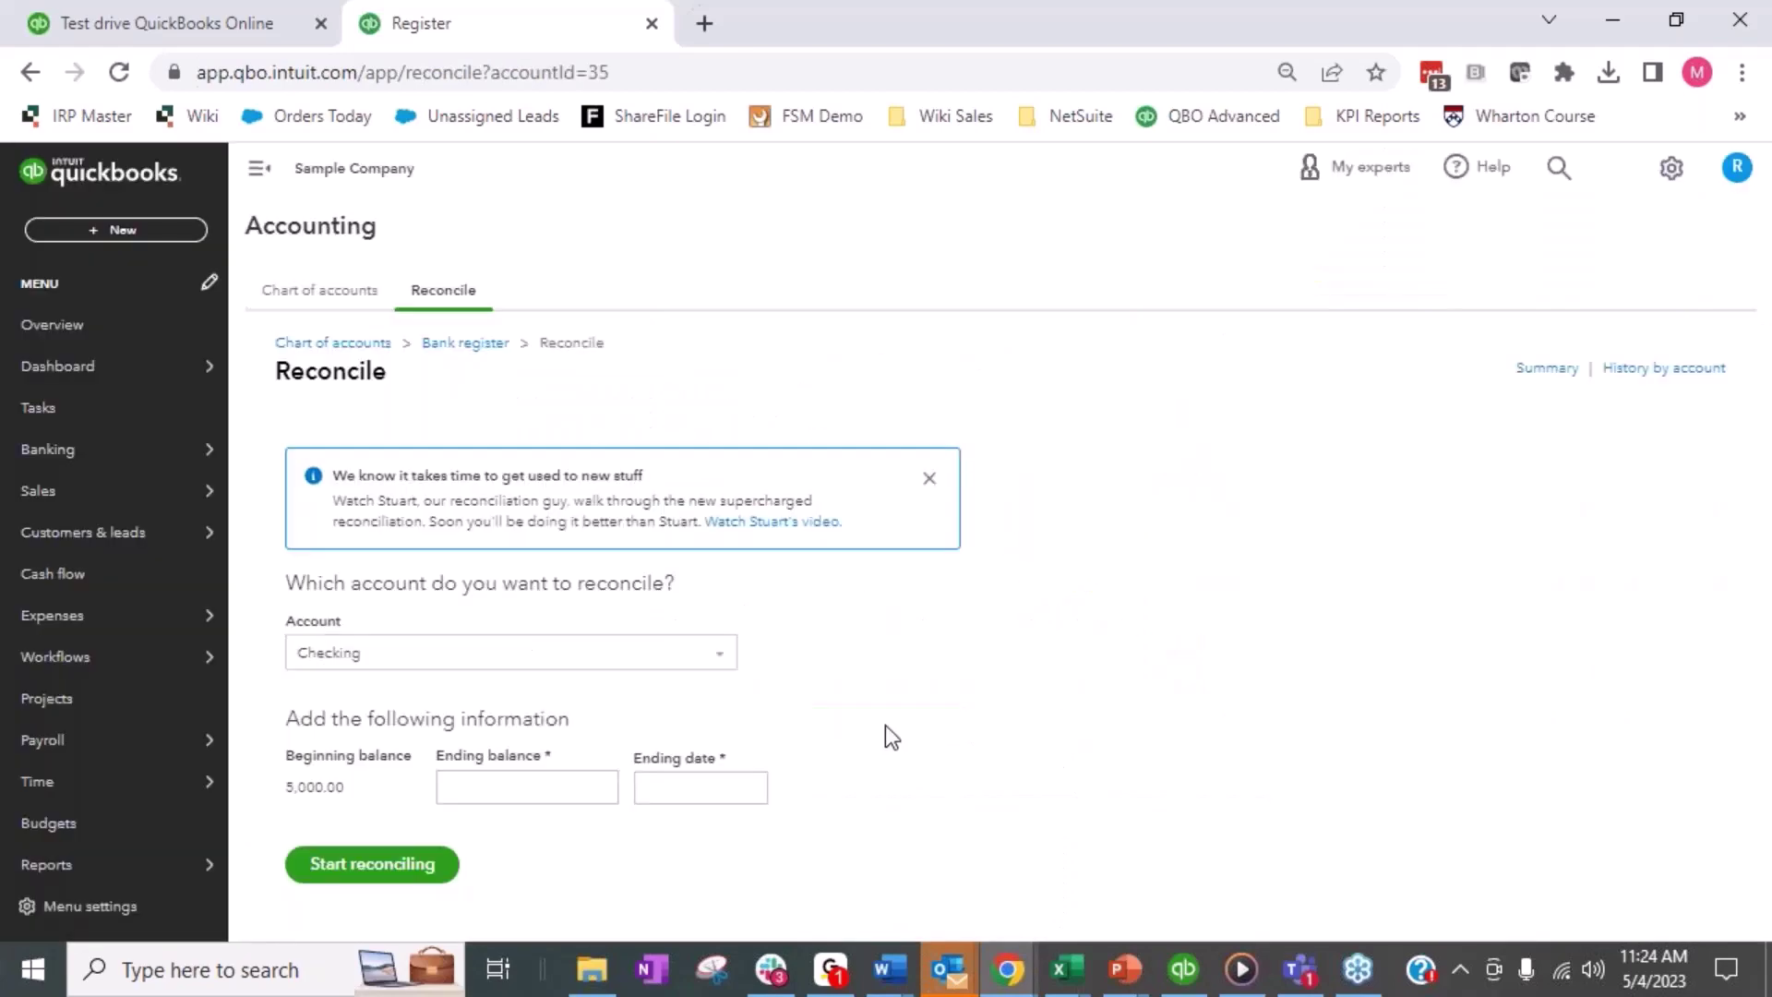
Step: Start reconciling the Customer Deposits account with an ending balance of 0 and an ending date of 05/05/2023
click(645, 651)
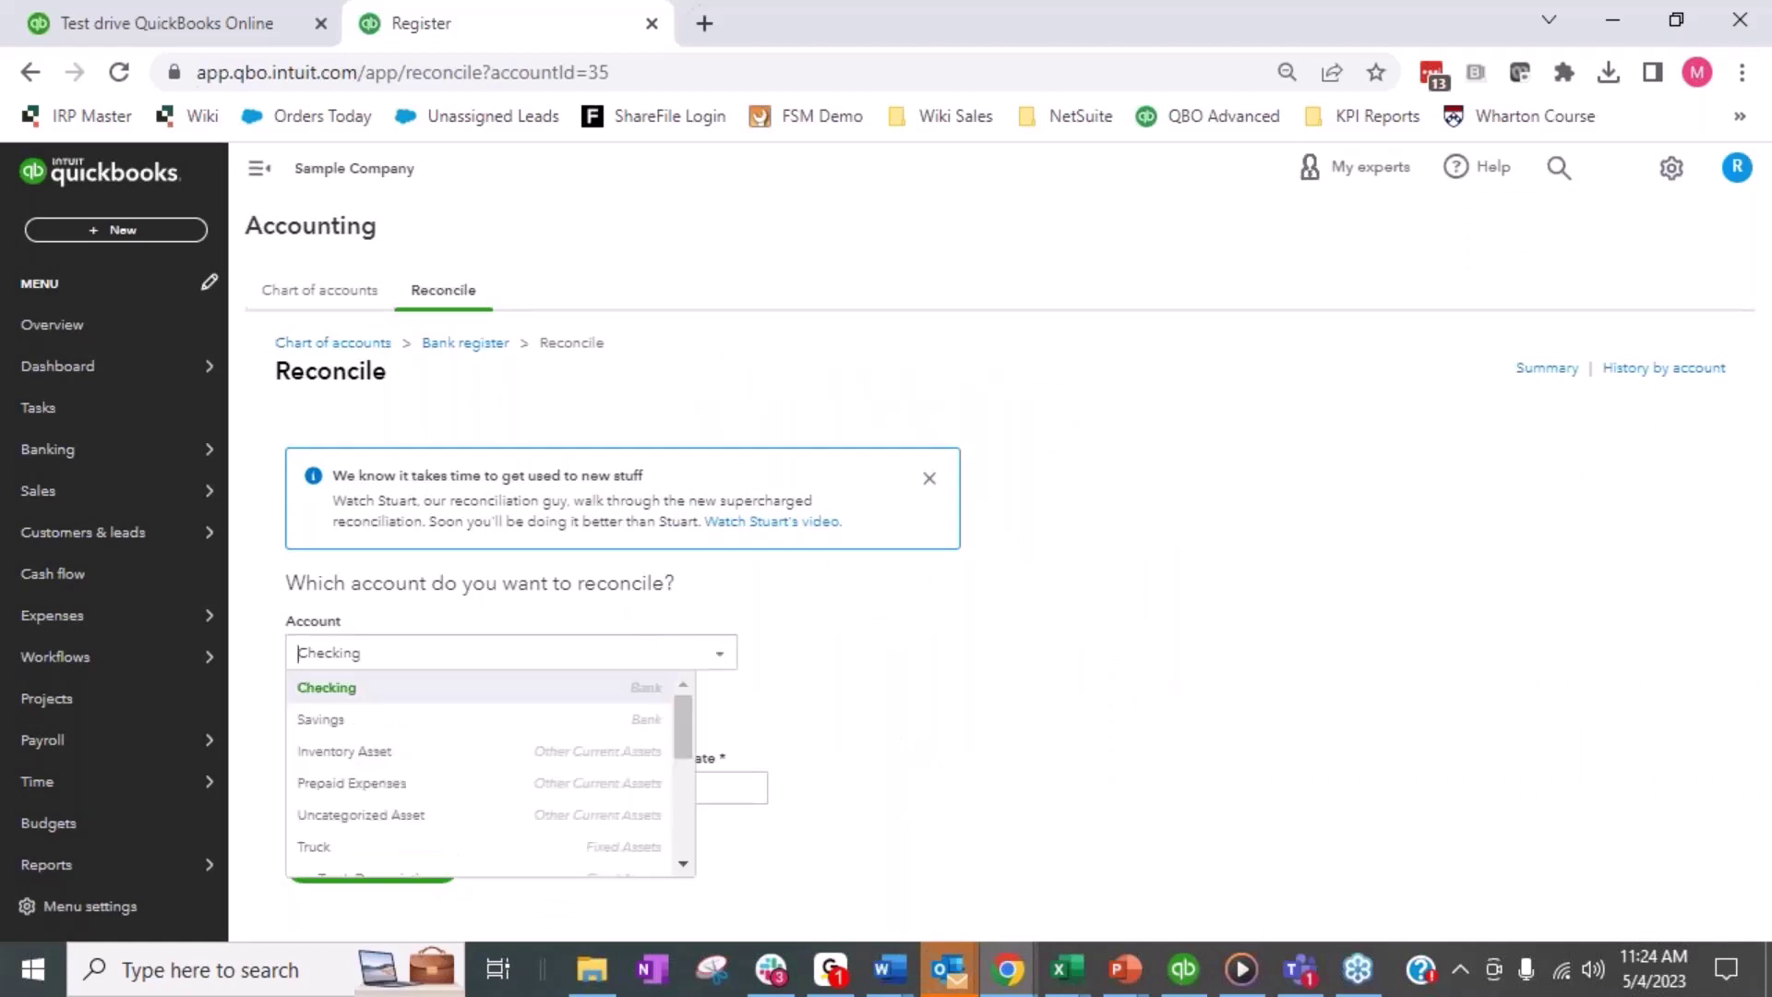
text(Custo)
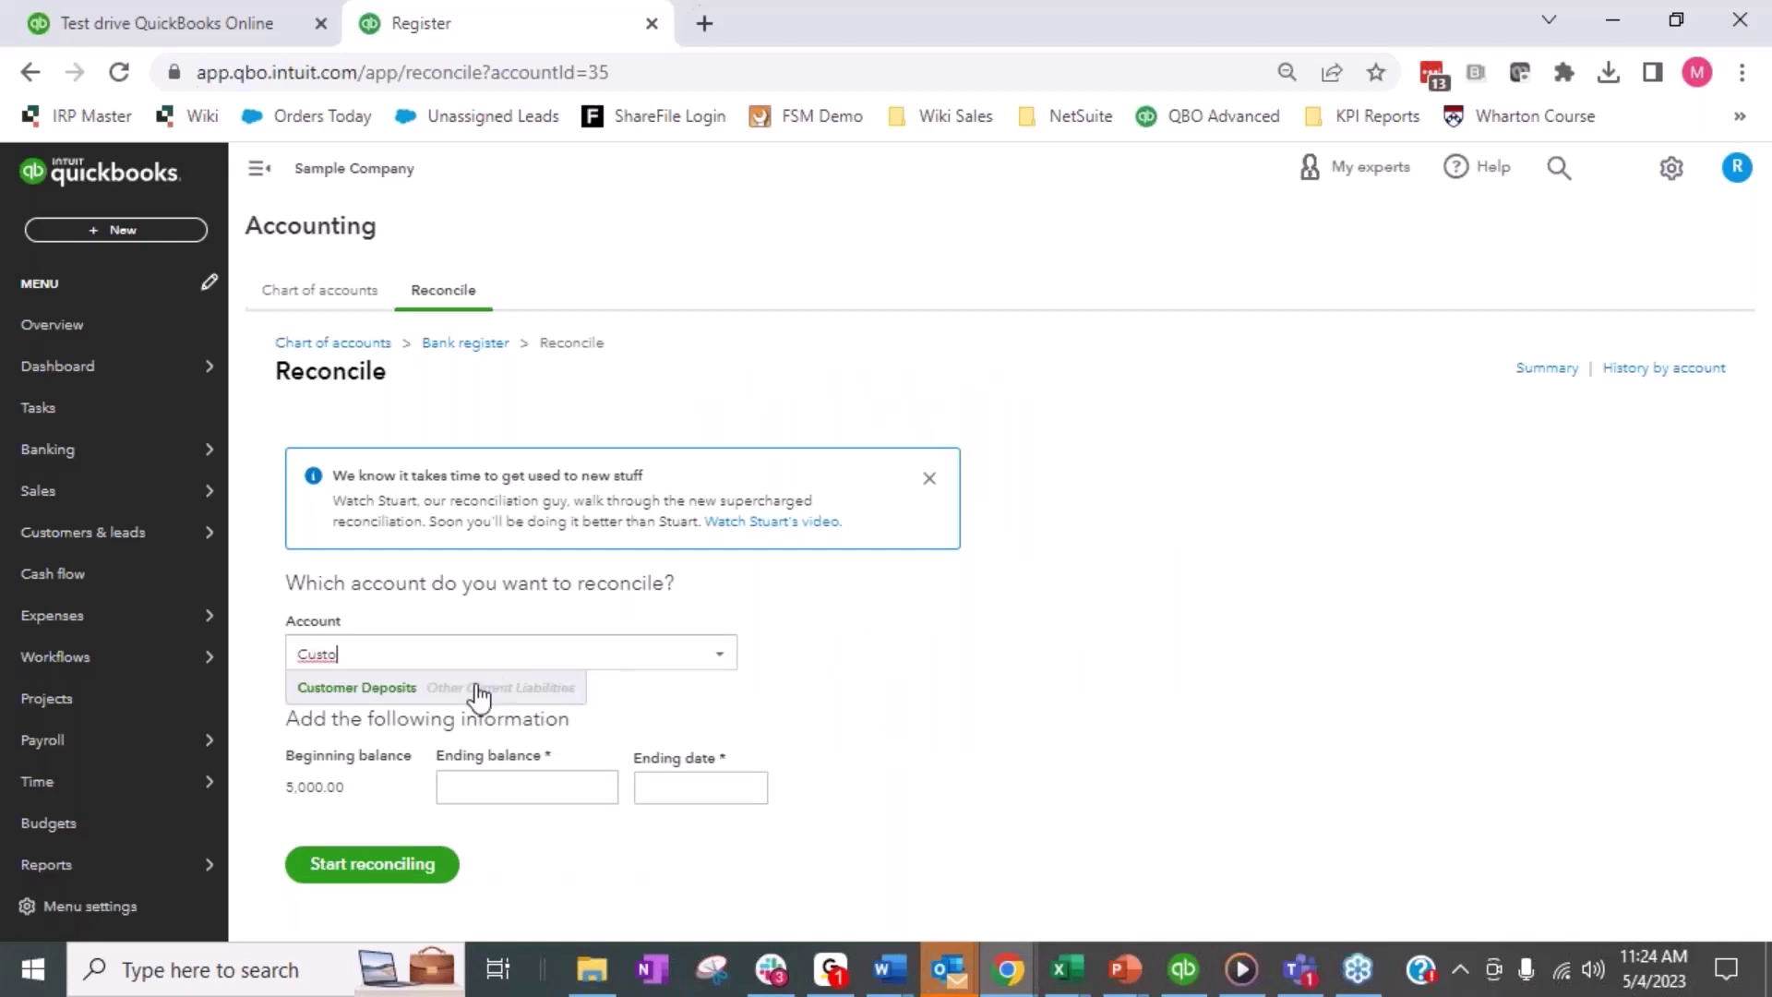
click(477, 691)
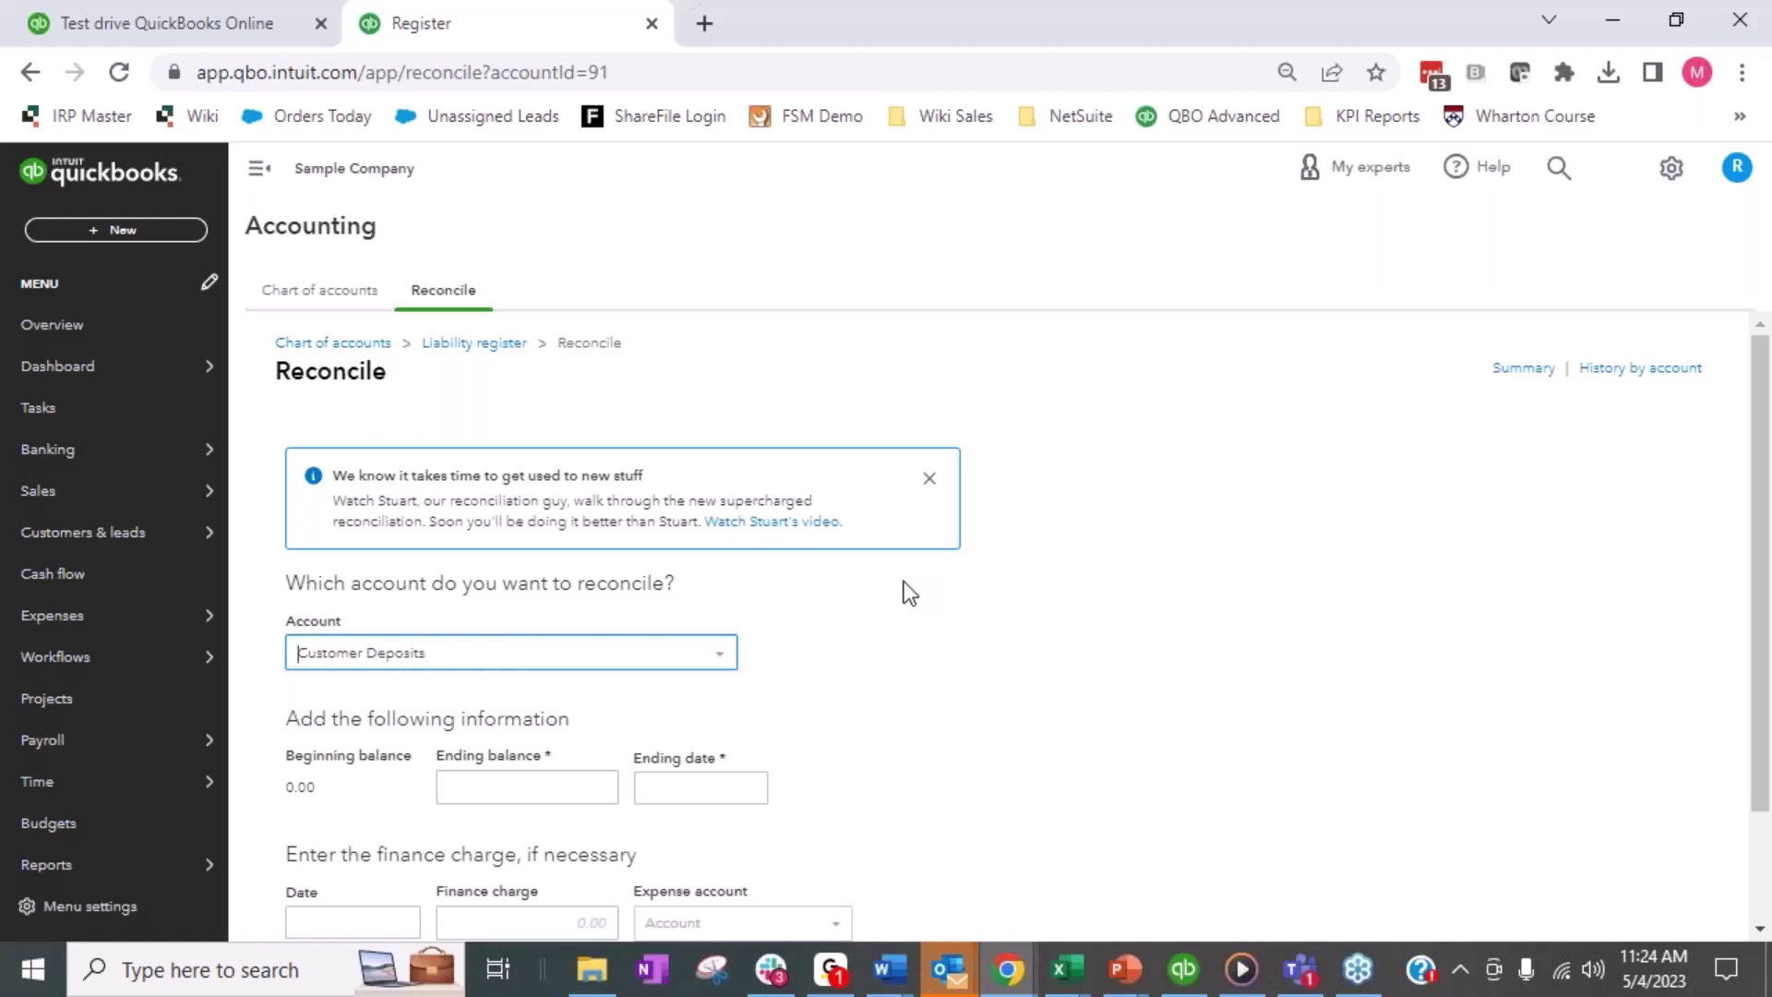
scroll(905, 583, down, 3)
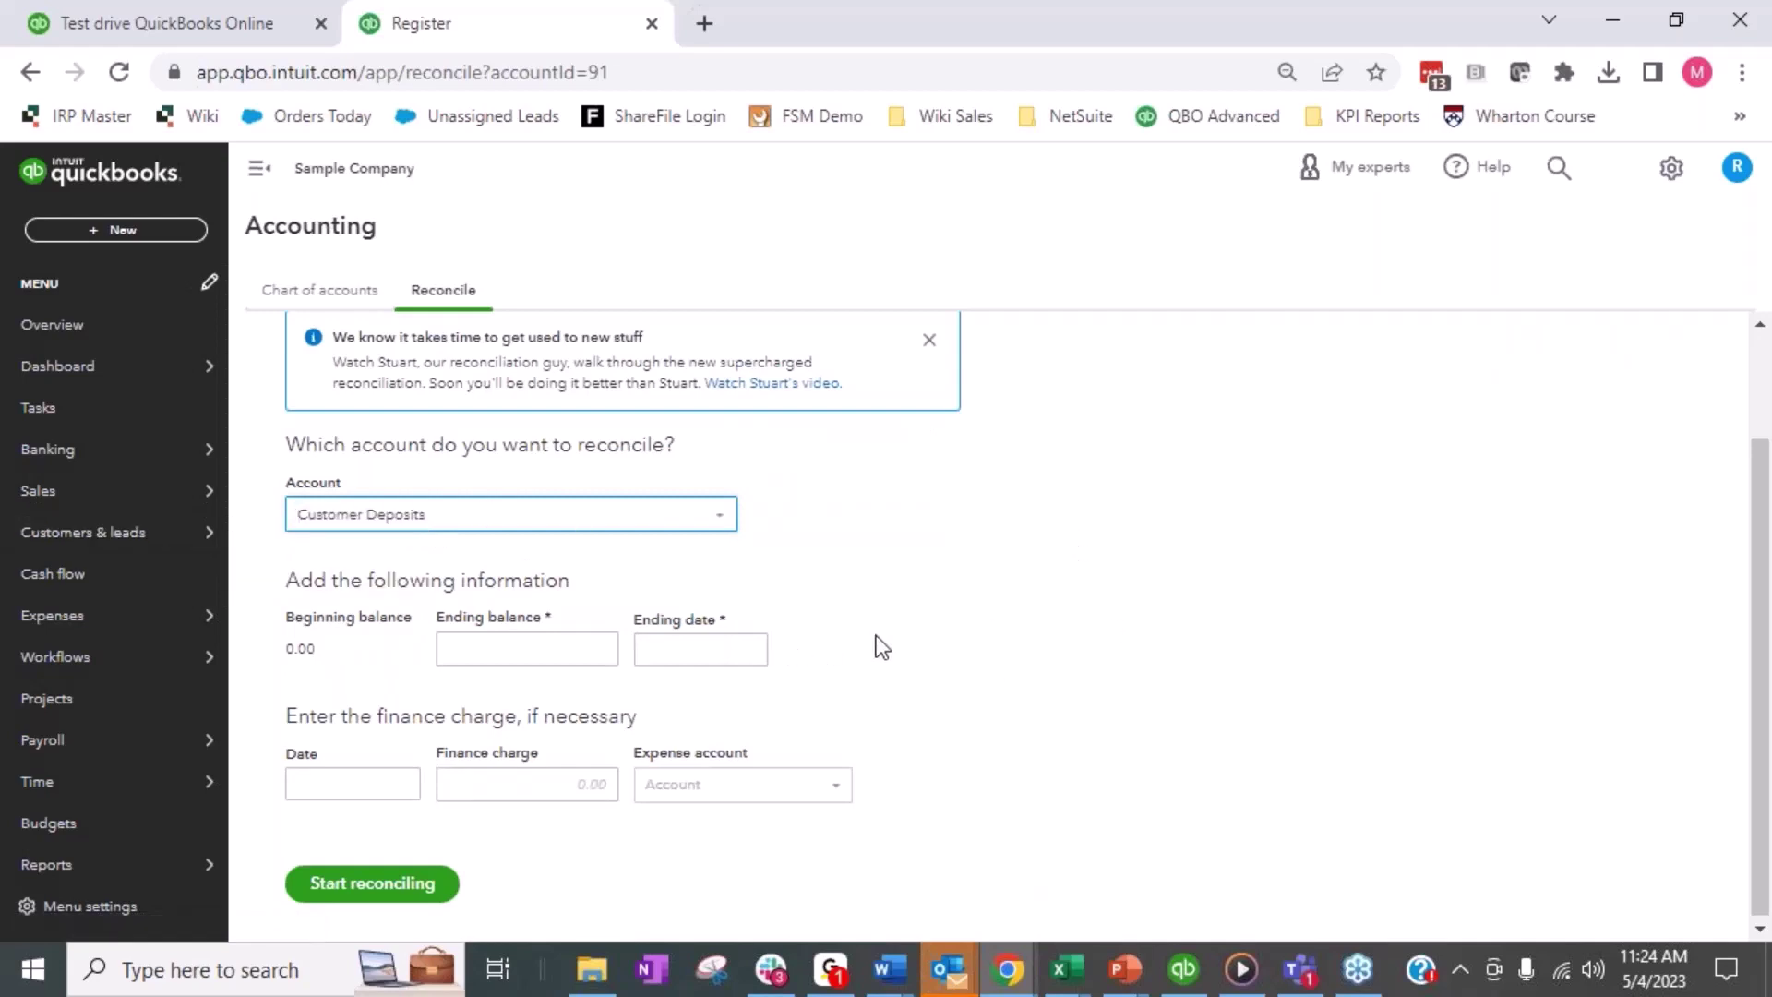
click(558, 648)
text(0)
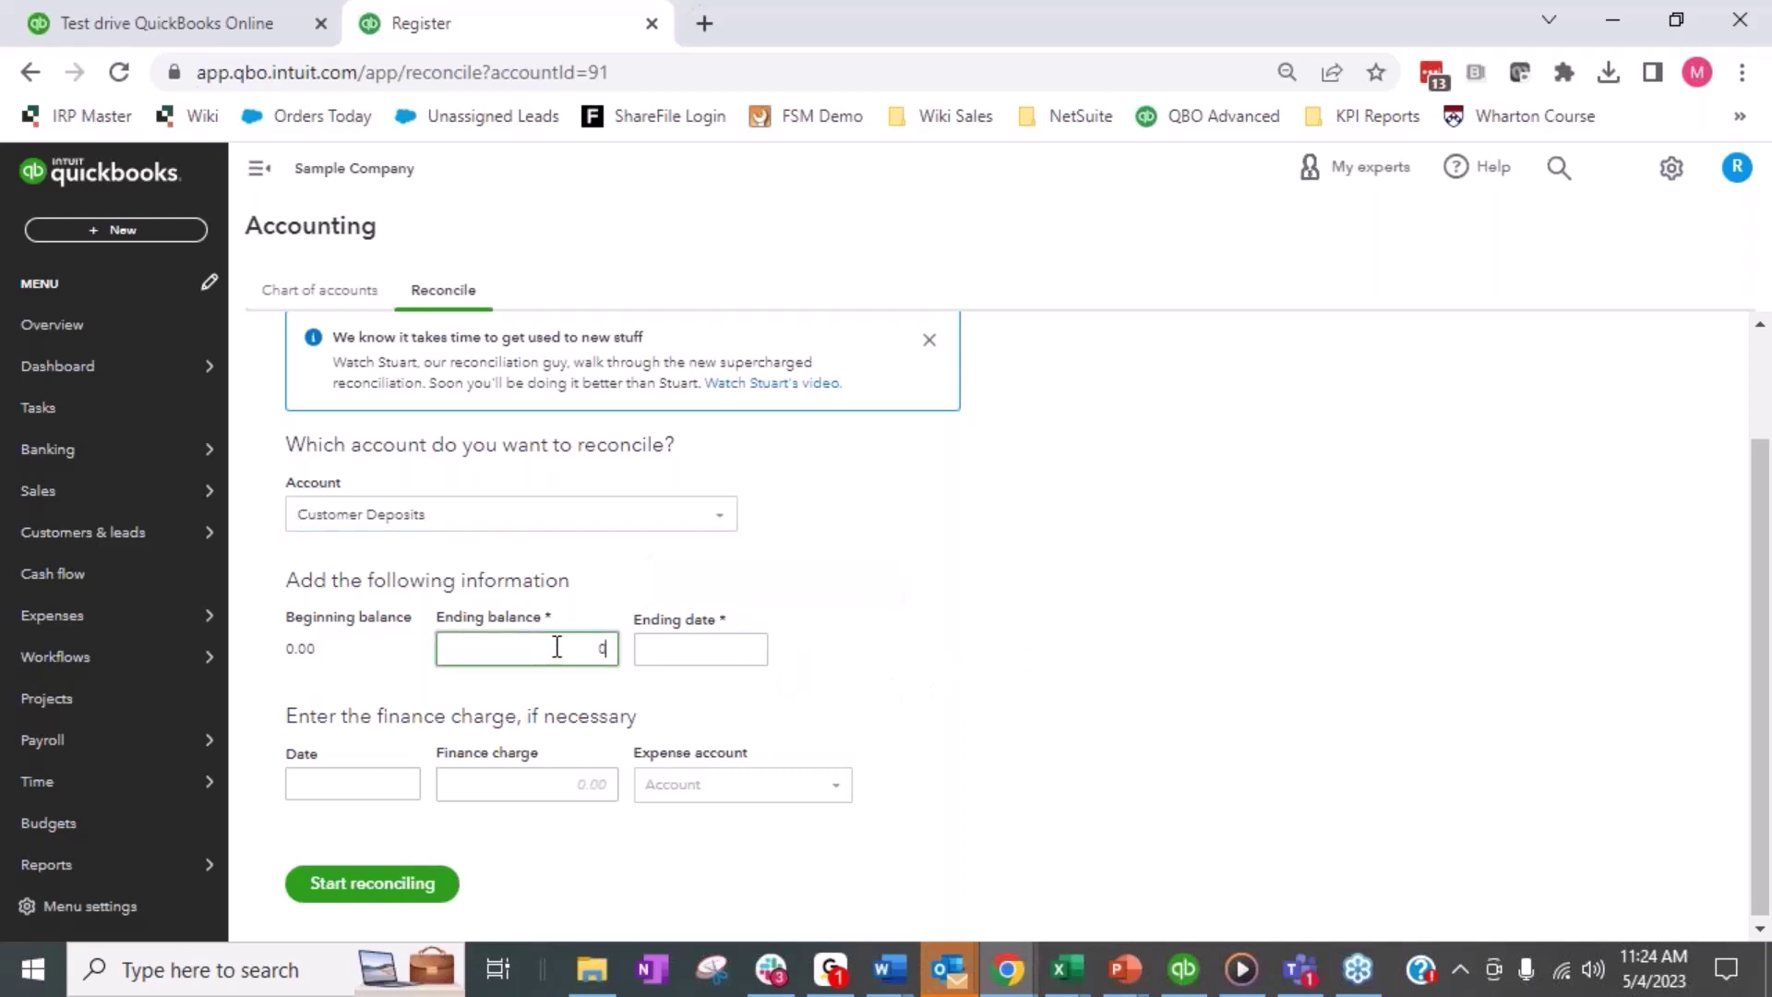
click(712, 649)
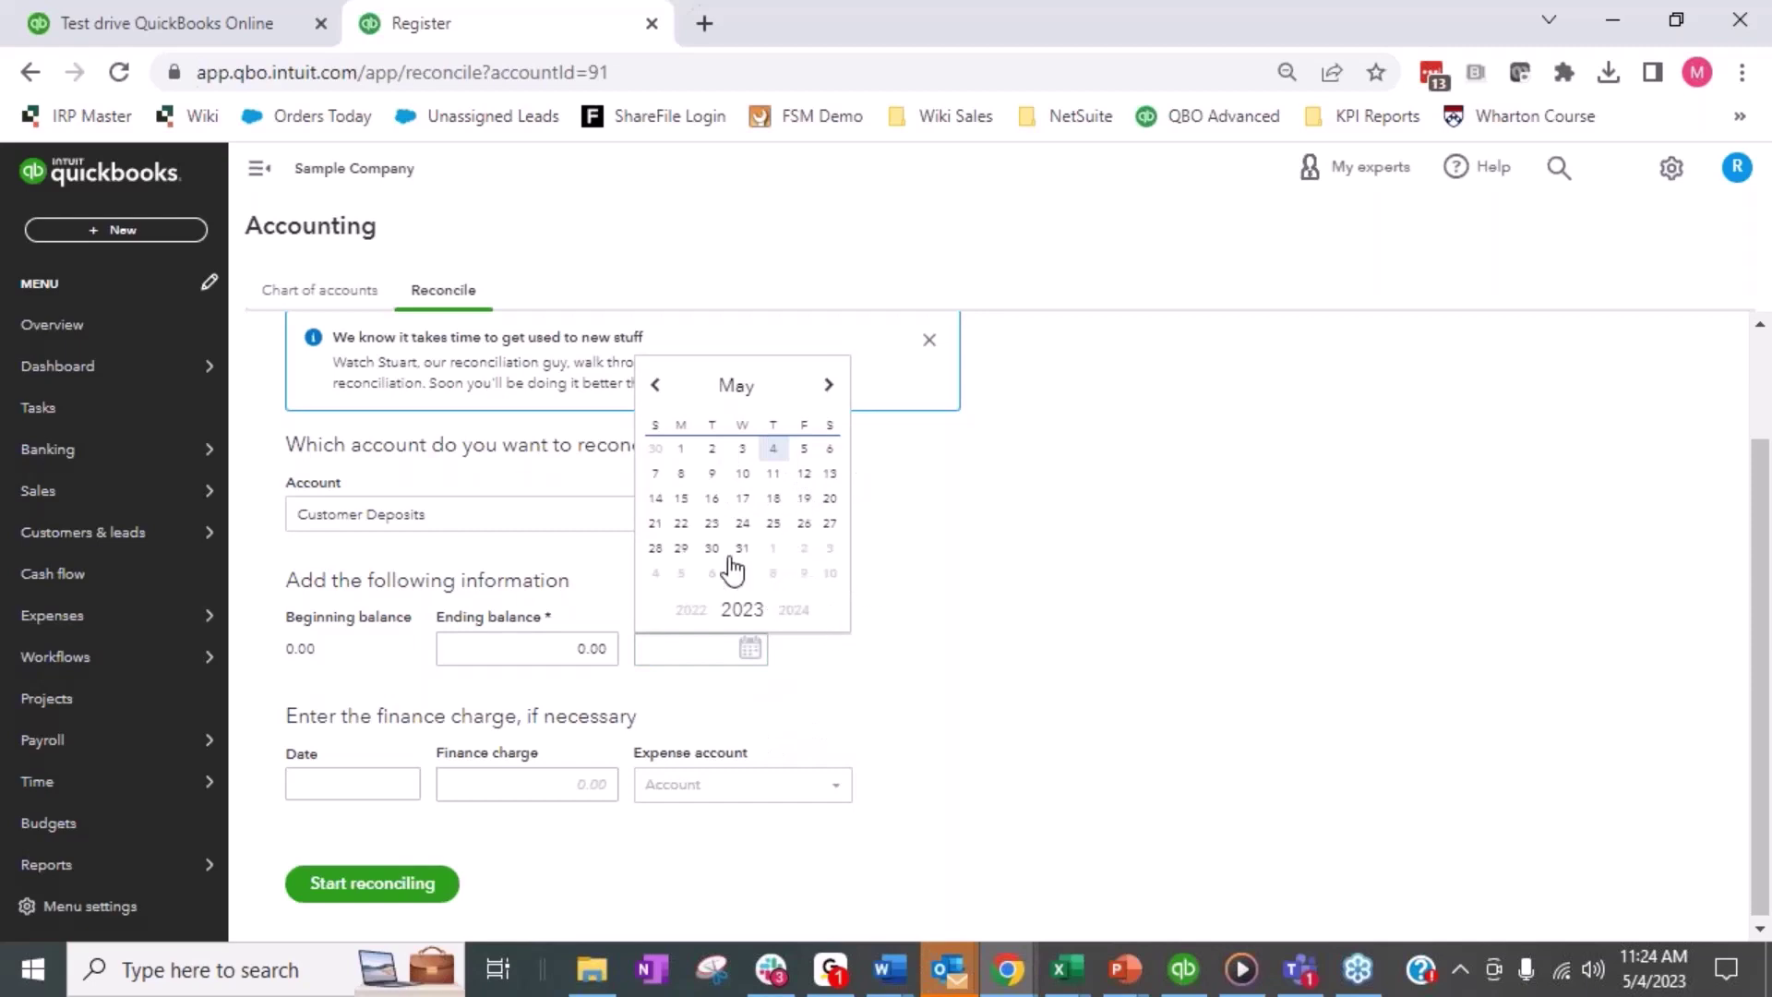
click(804, 450)
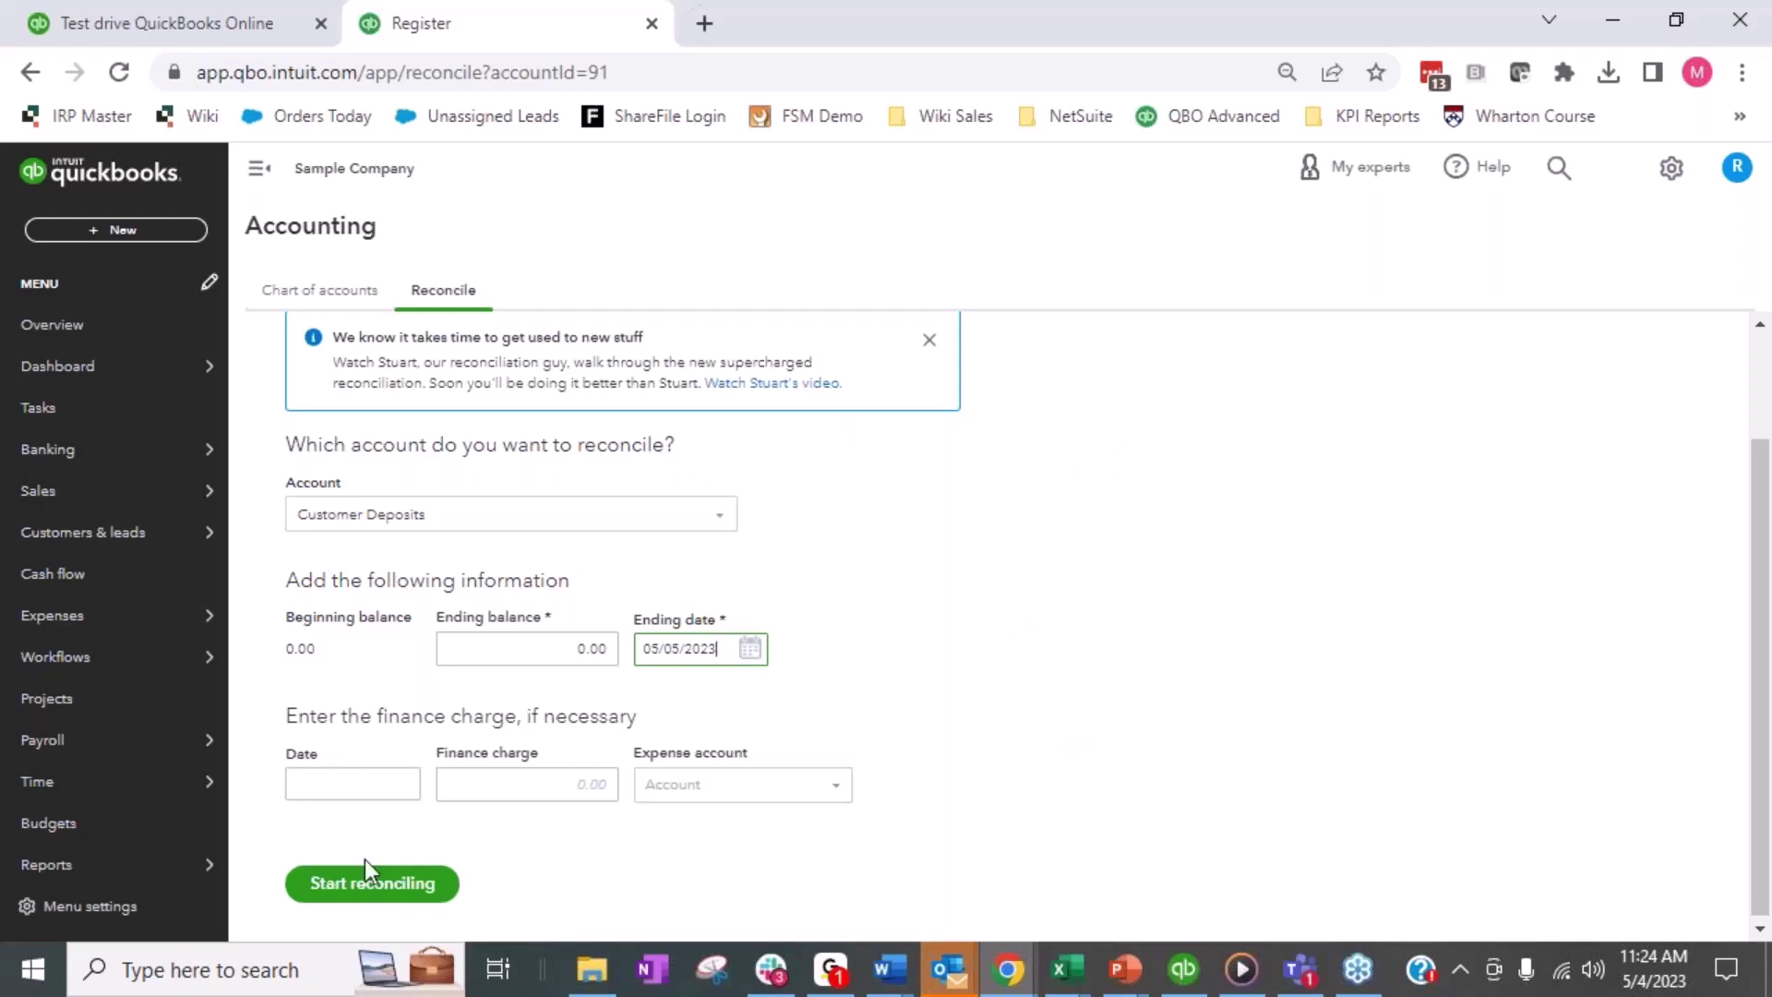
click(390, 891)
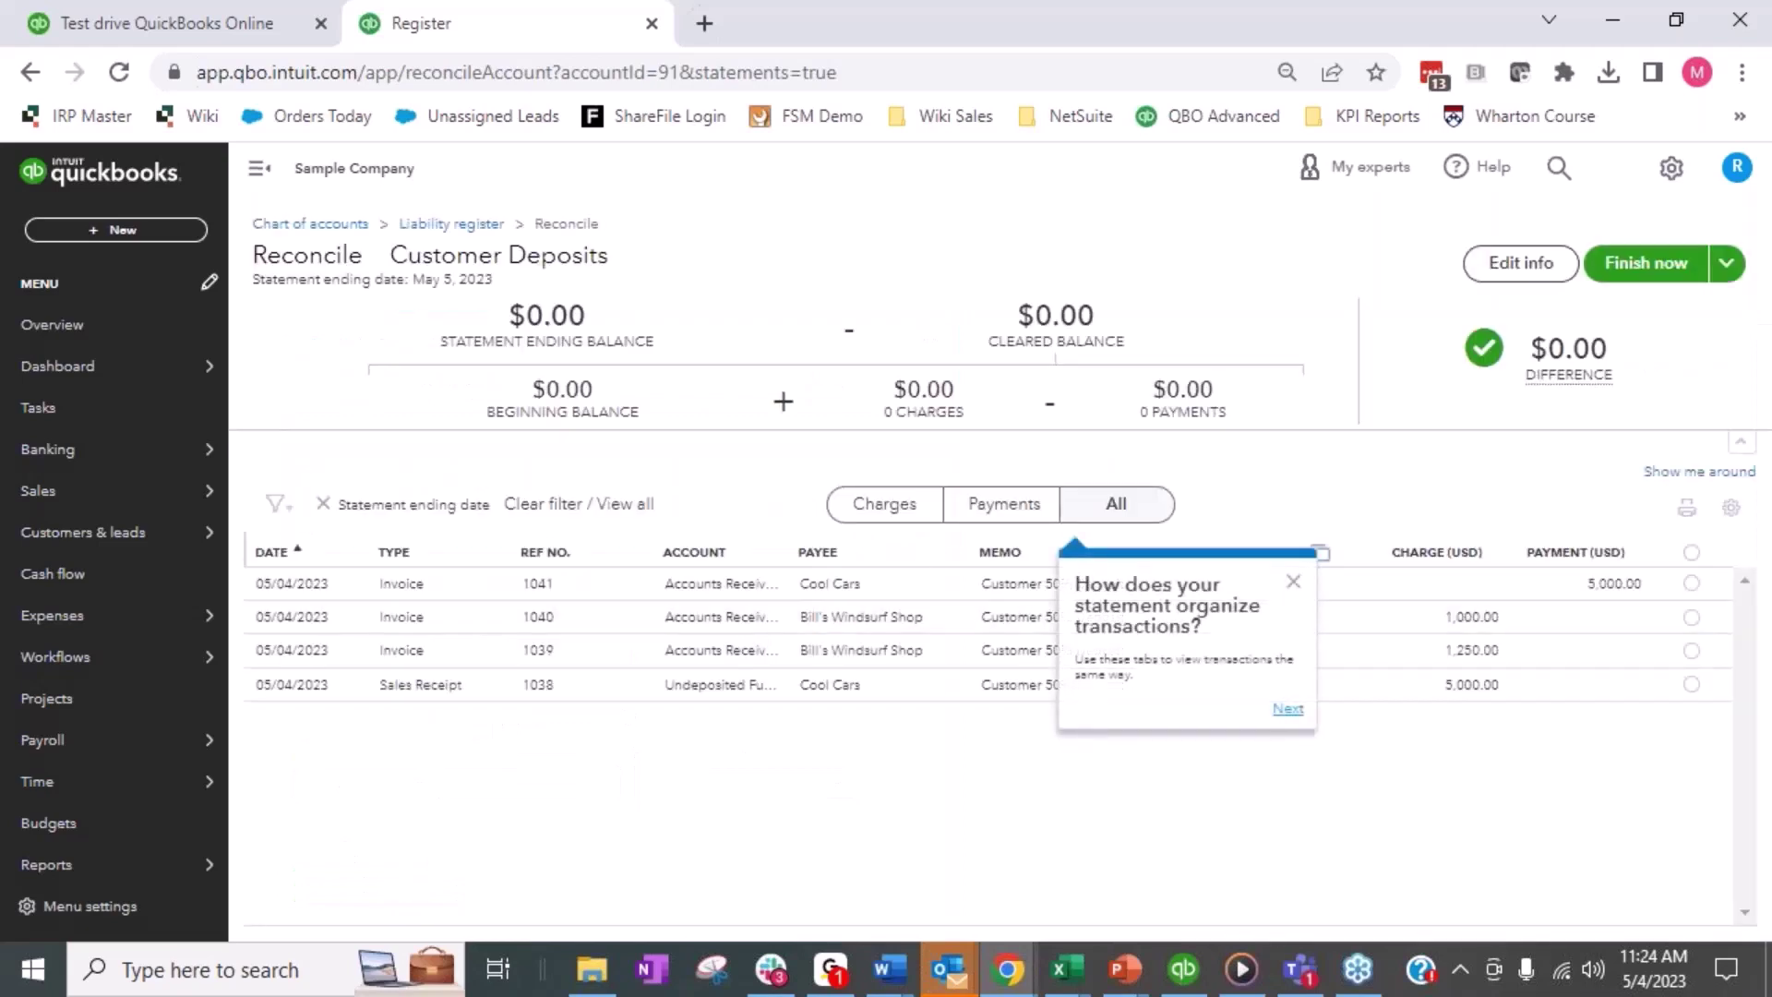
Step: Dismiss the reconciliation tips and sort the listed transactions by payee
click(1293, 581)
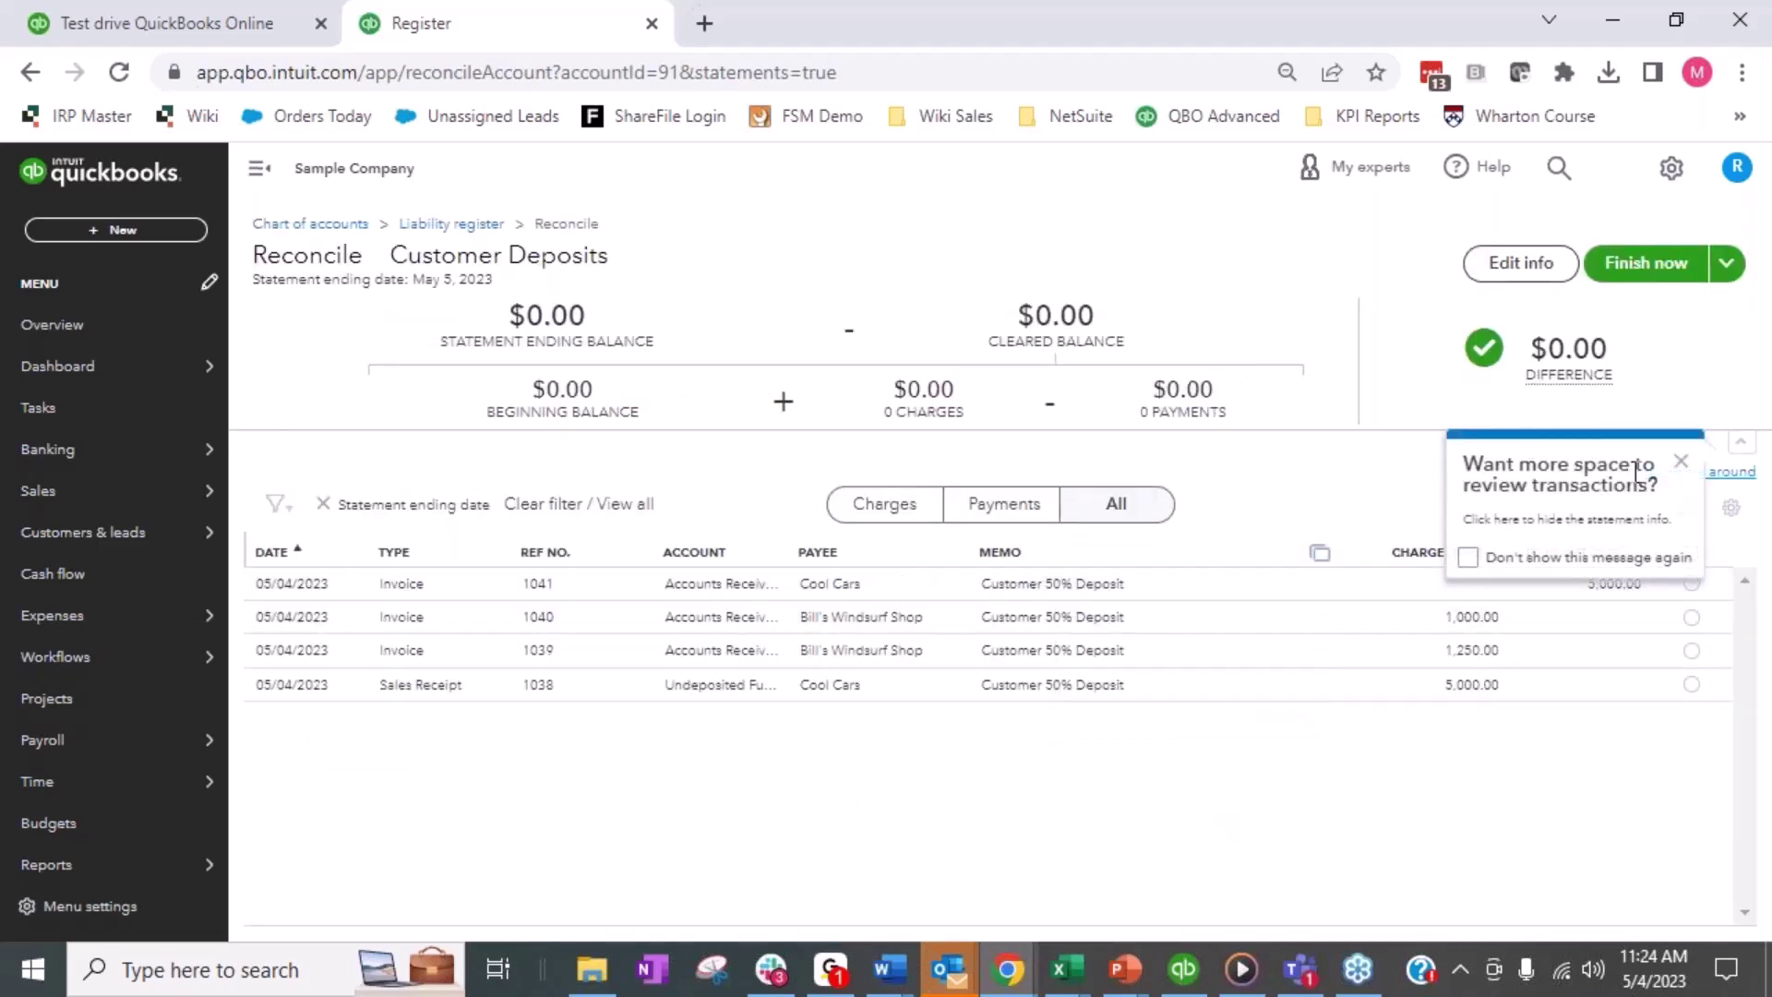
click(1468, 558)
click(1680, 462)
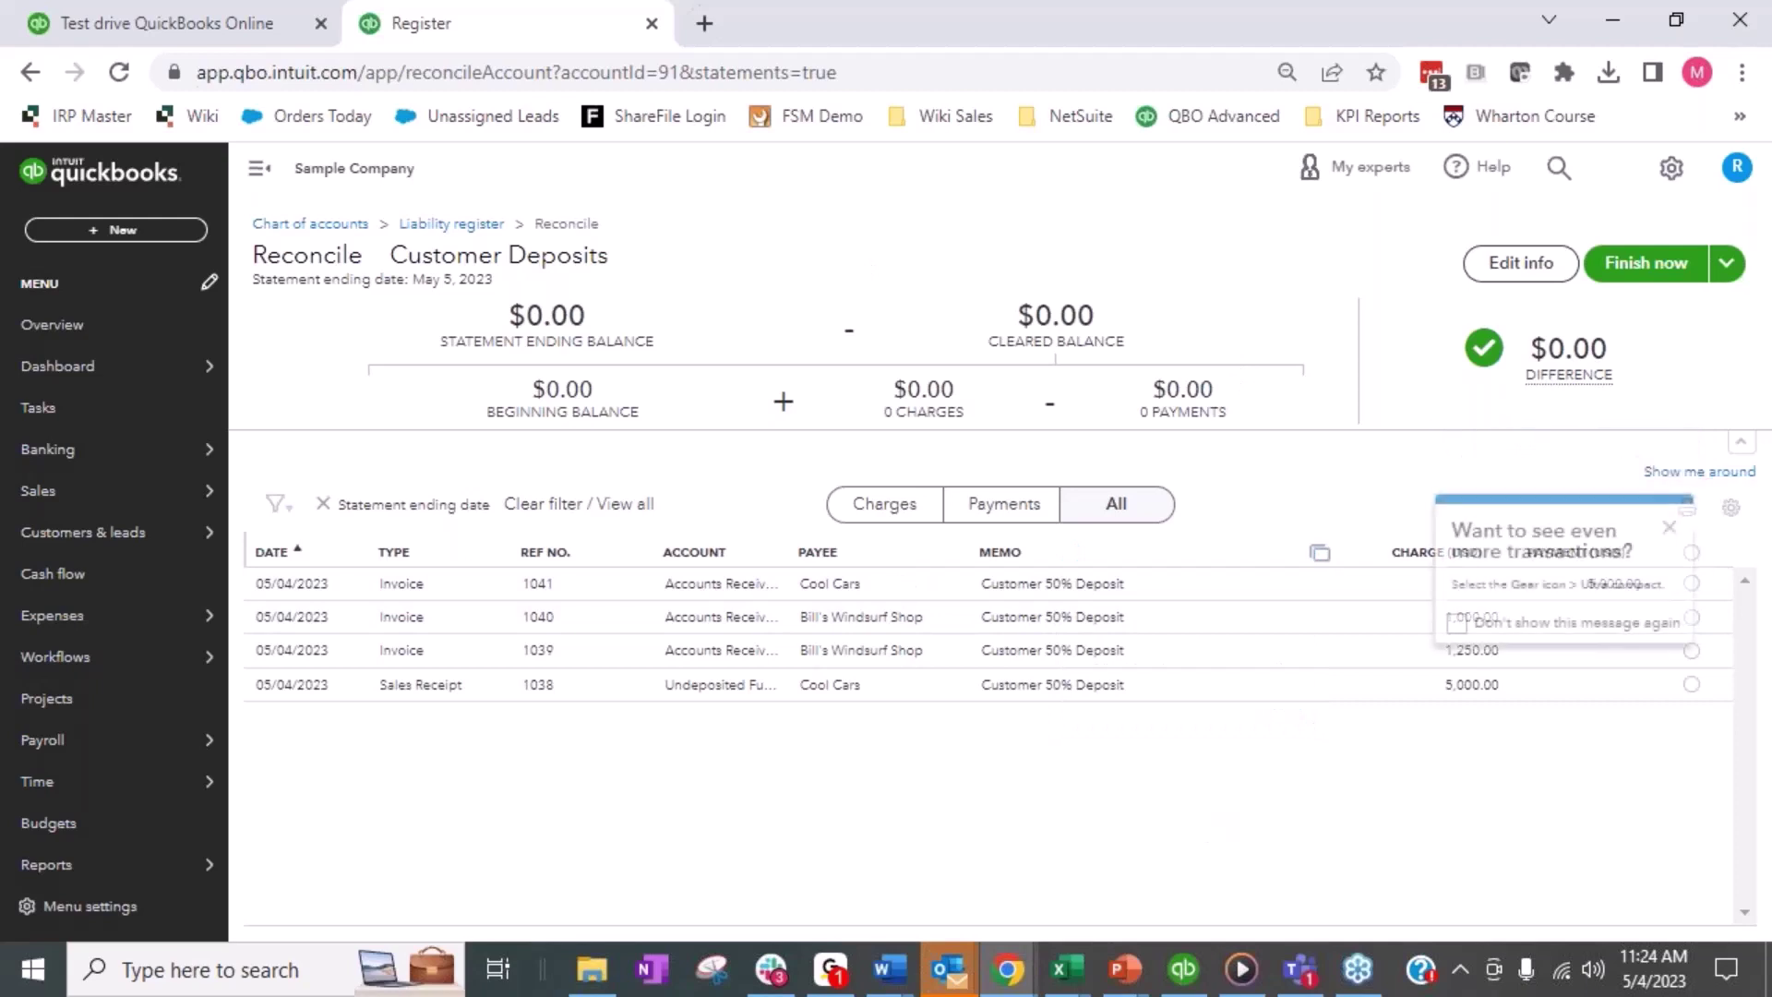
click(1669, 528)
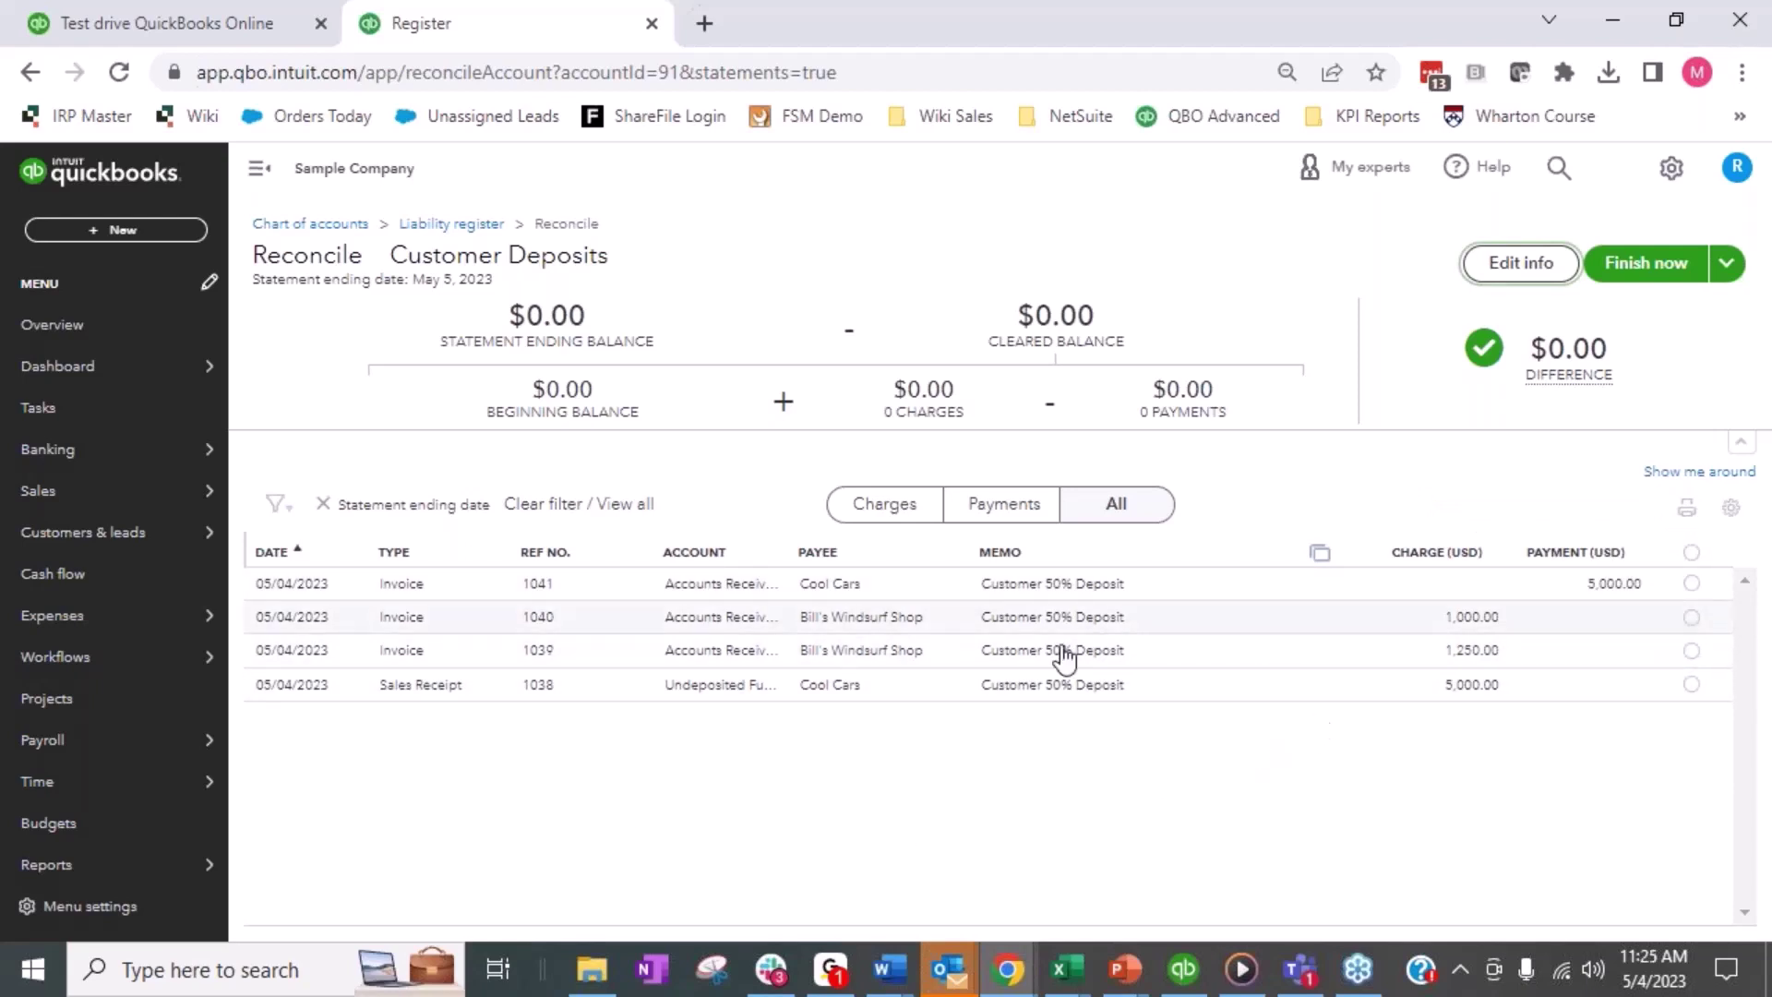
click(819, 552)
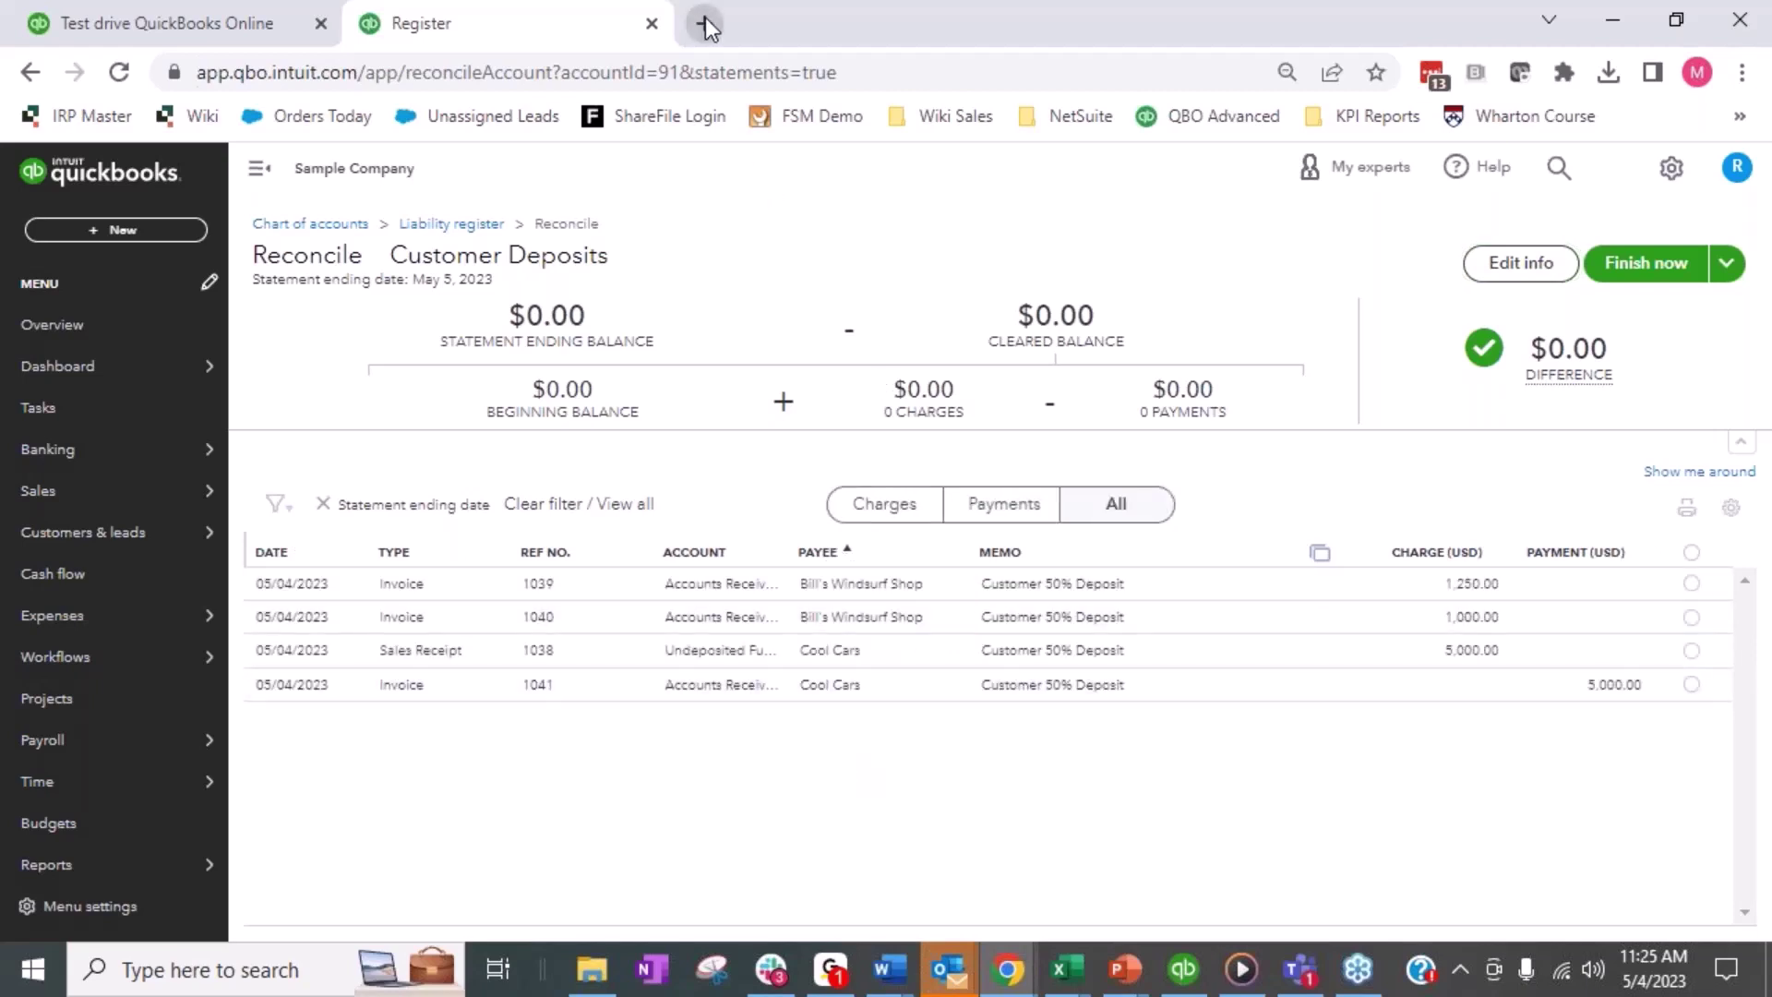
Step: Open a second copy of the Customer Deposits reconciliation page in a new browser tab
click(497, 72)
key(ctrl+c)
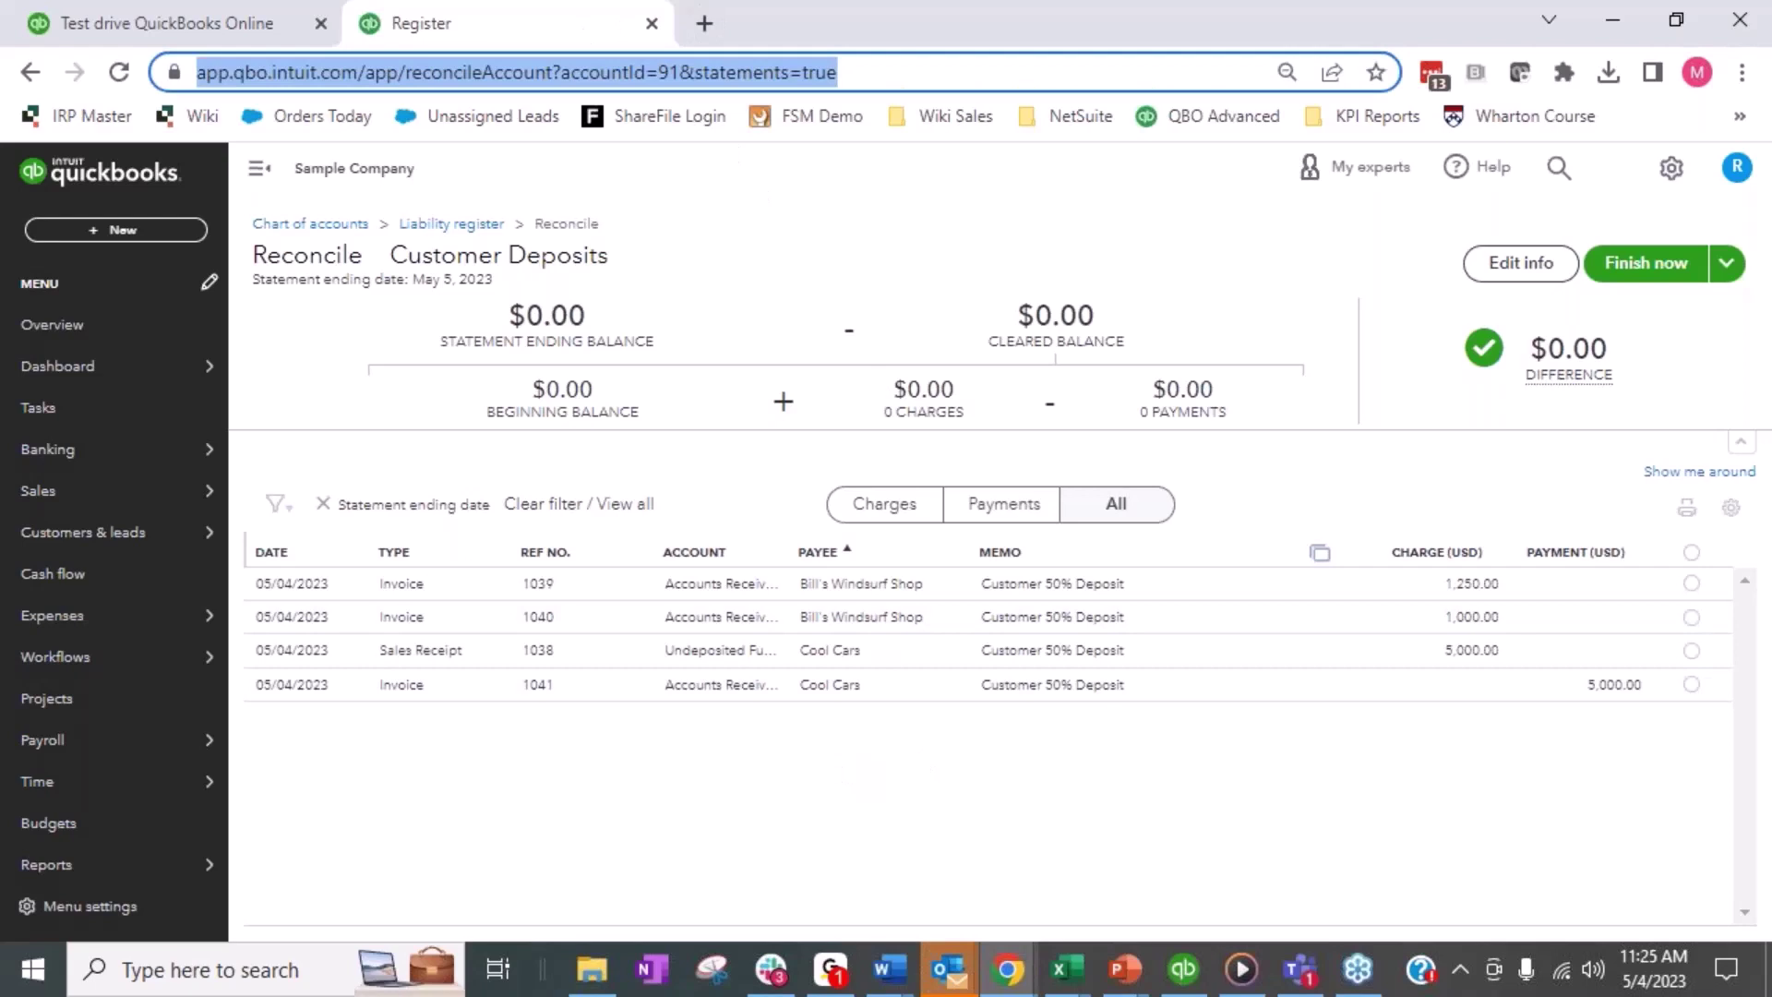
click(704, 23)
click(738, 72)
key(ctrl+v)
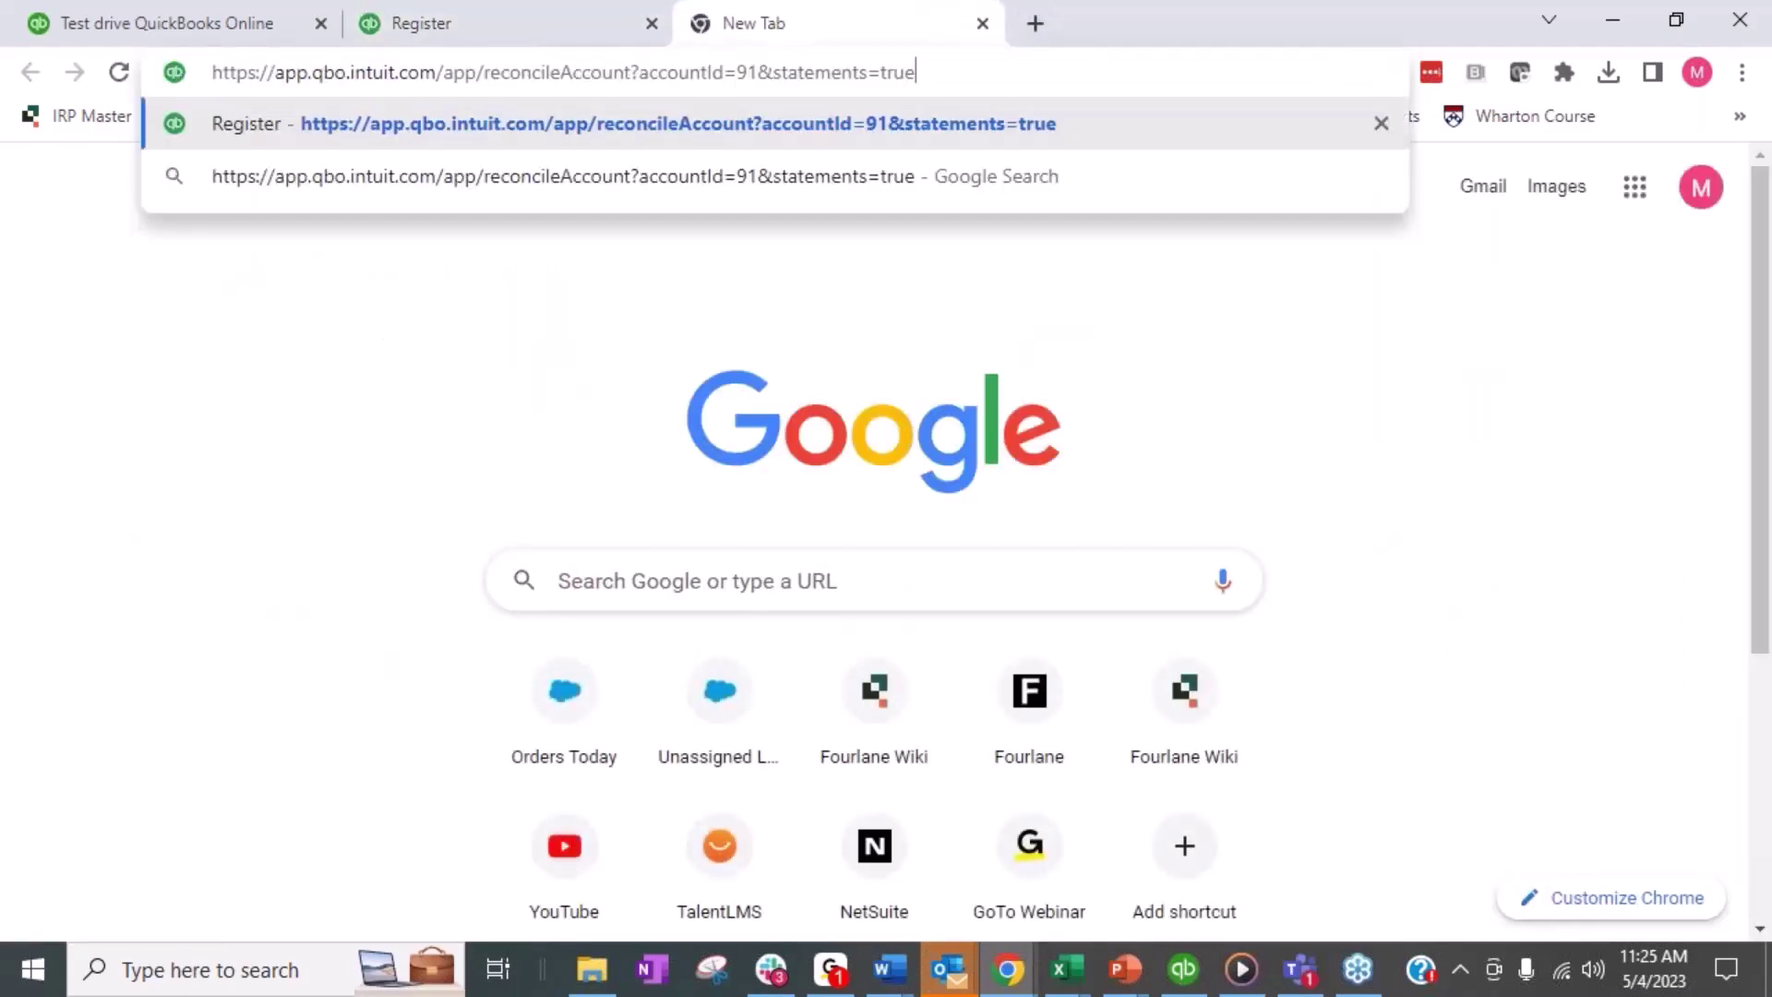
key(Return)
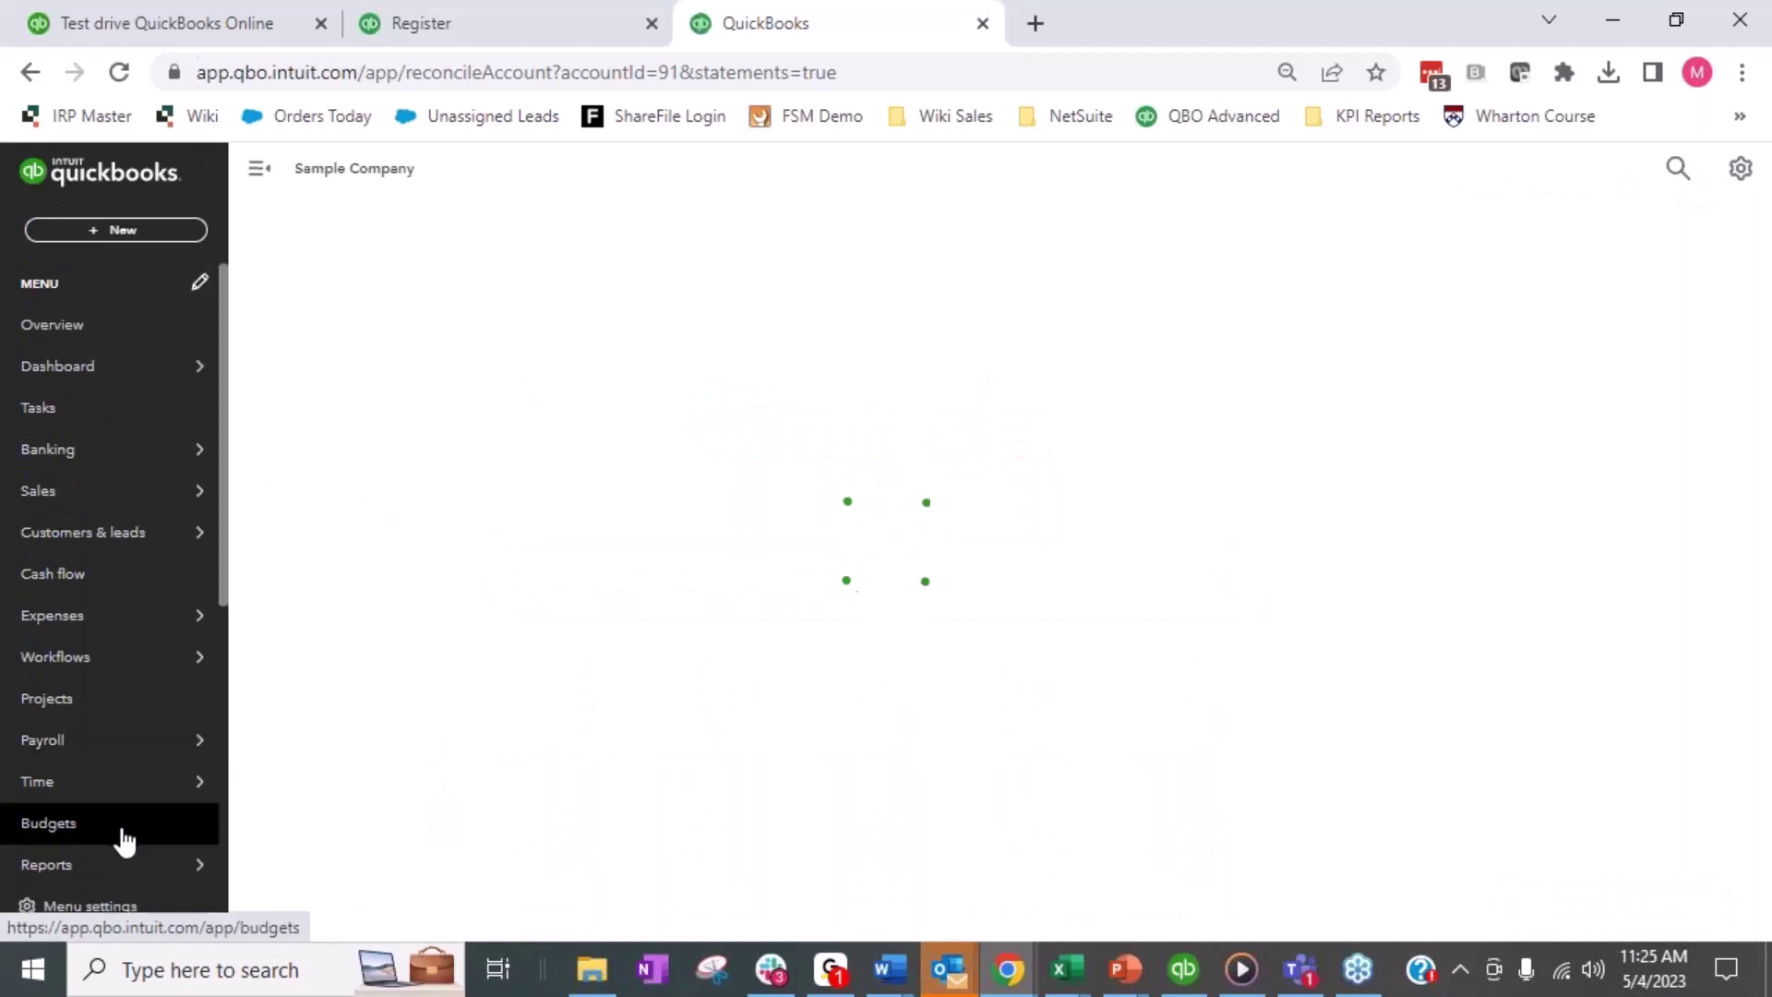
Step: Open the Customer Deposits Report from the custom reports and collapse the Cool Cars group
mouse_move(109, 874)
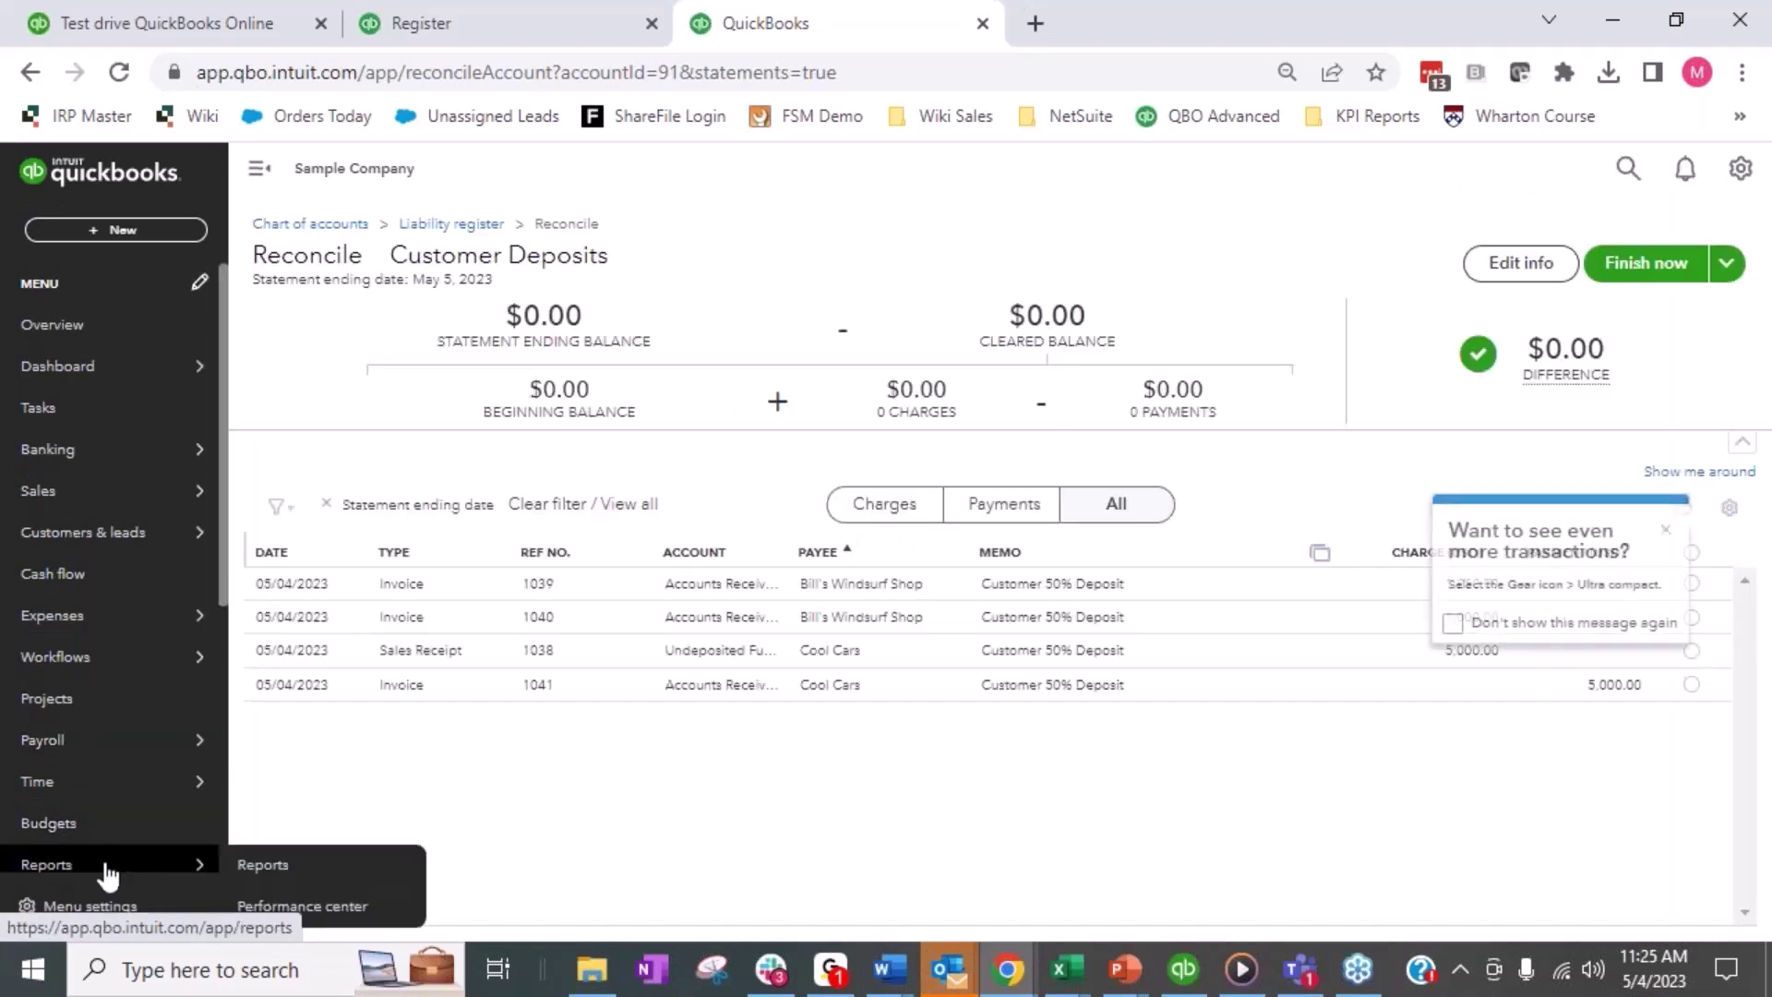
click(283, 875)
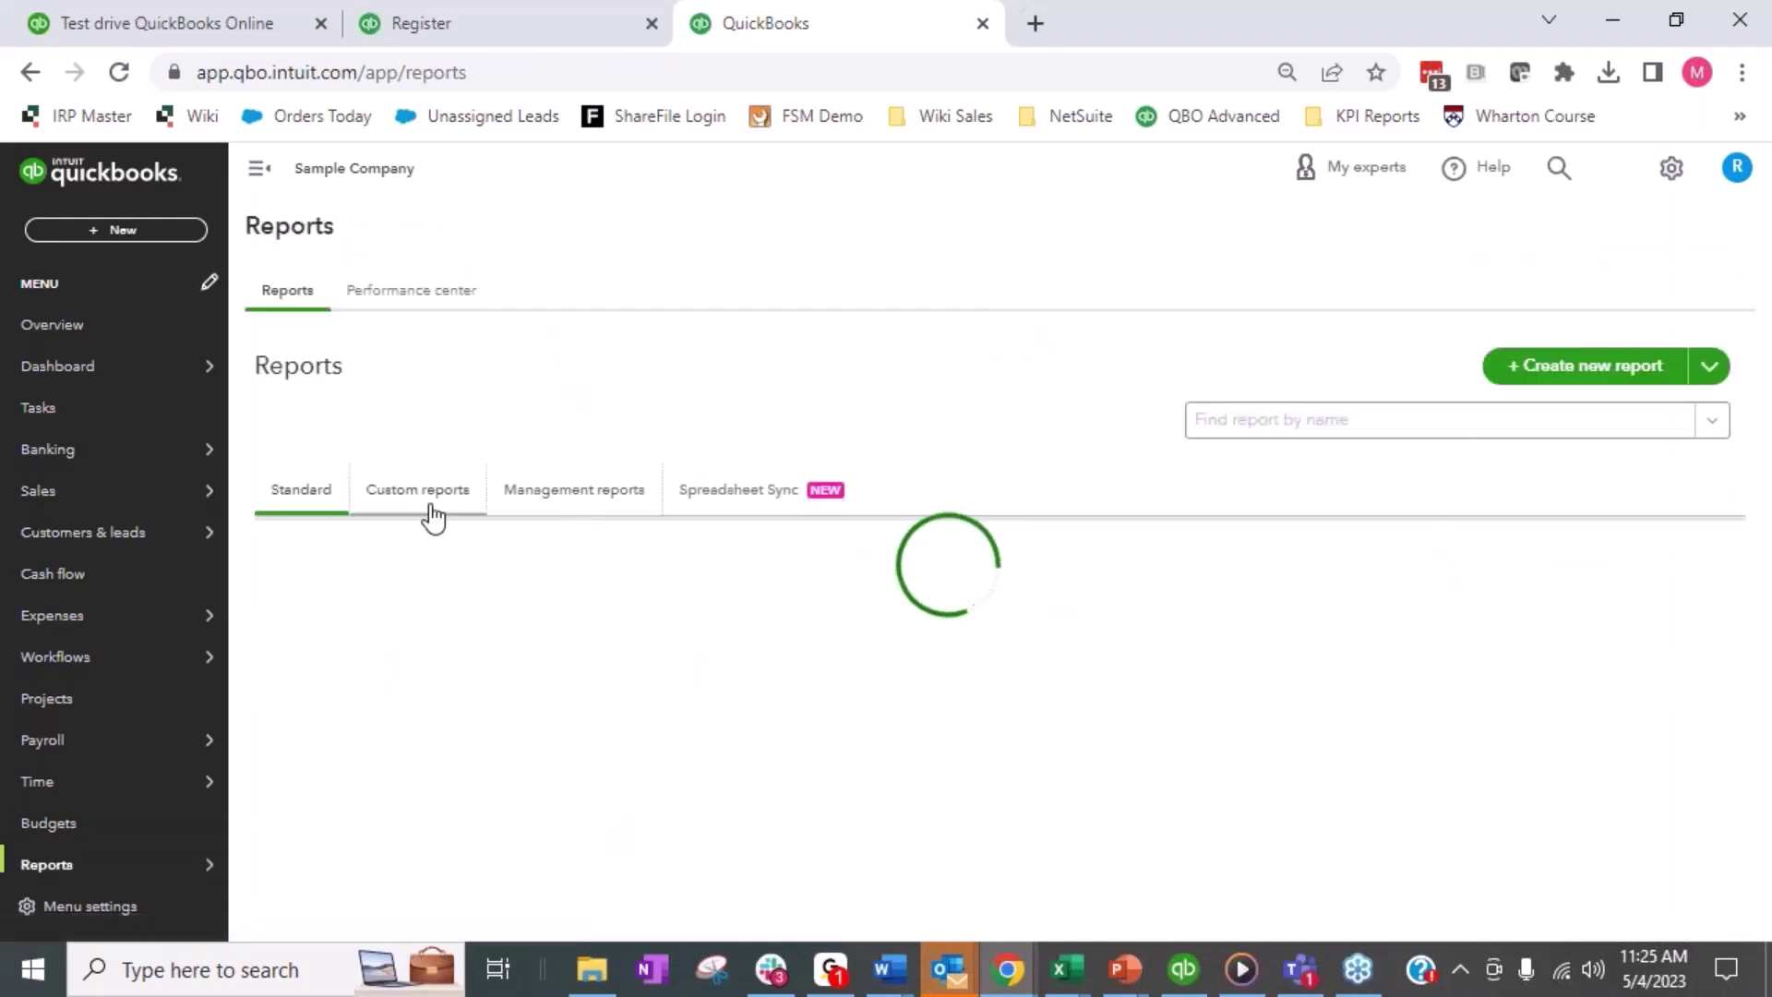
click(422, 492)
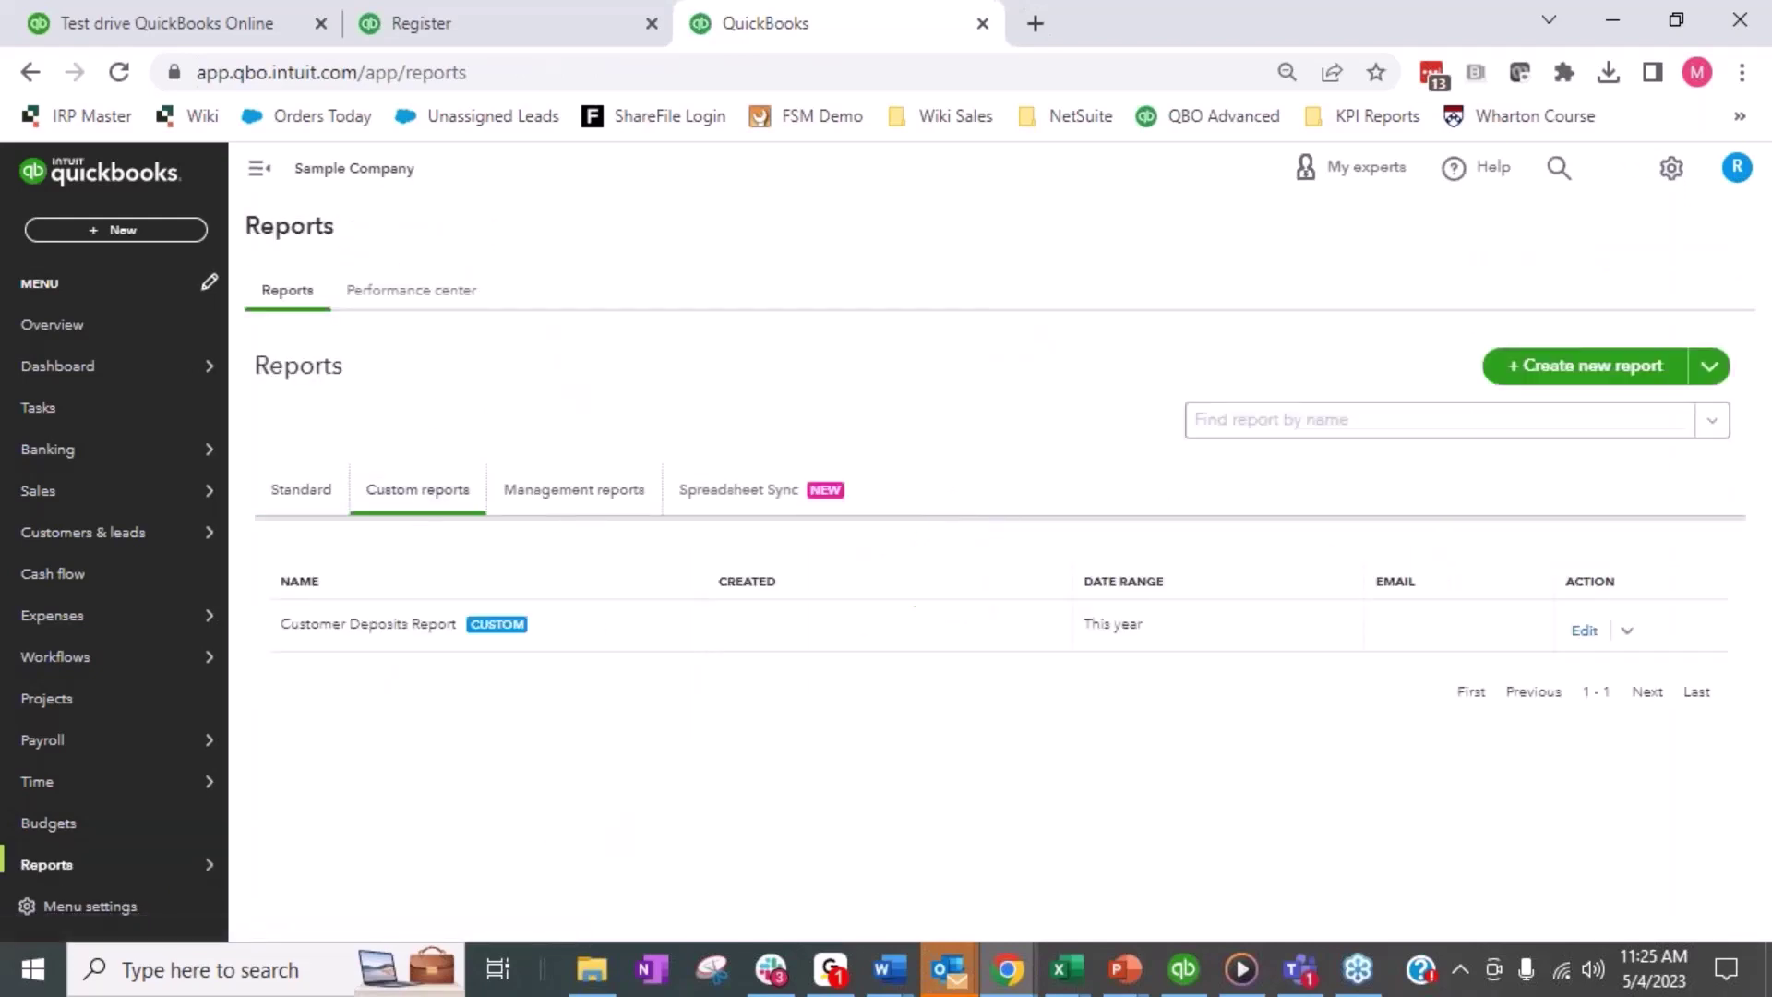
click(395, 637)
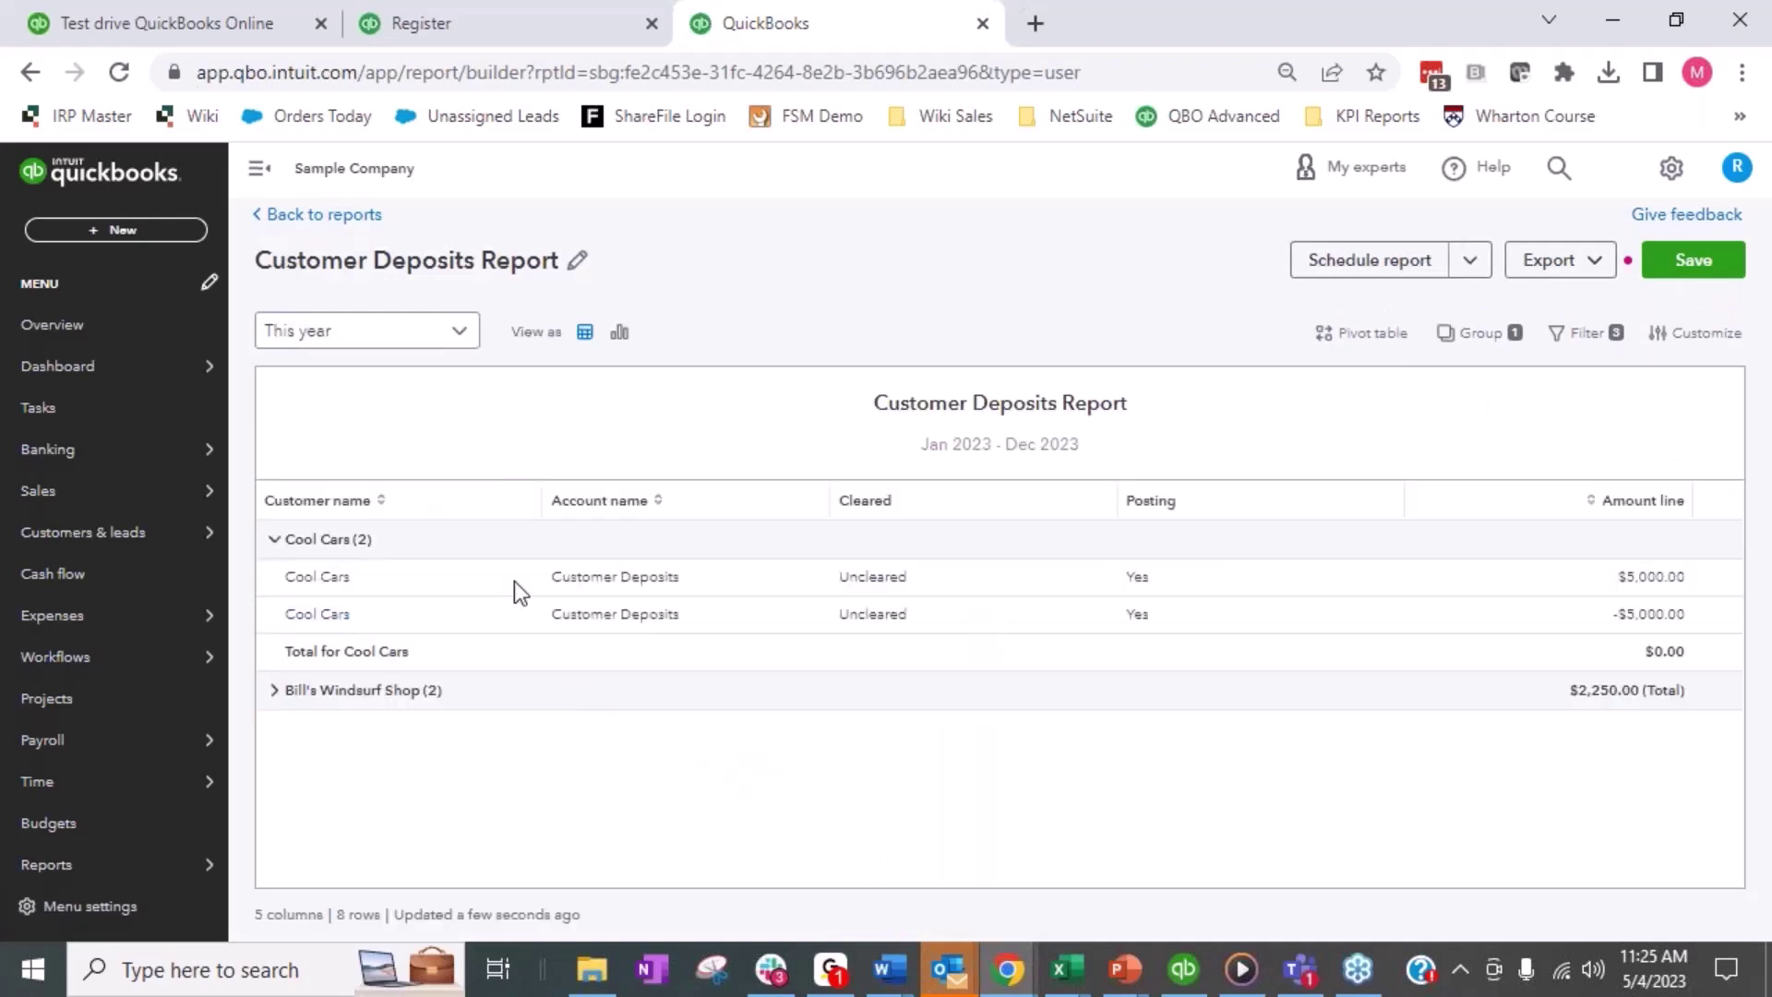
click(275, 539)
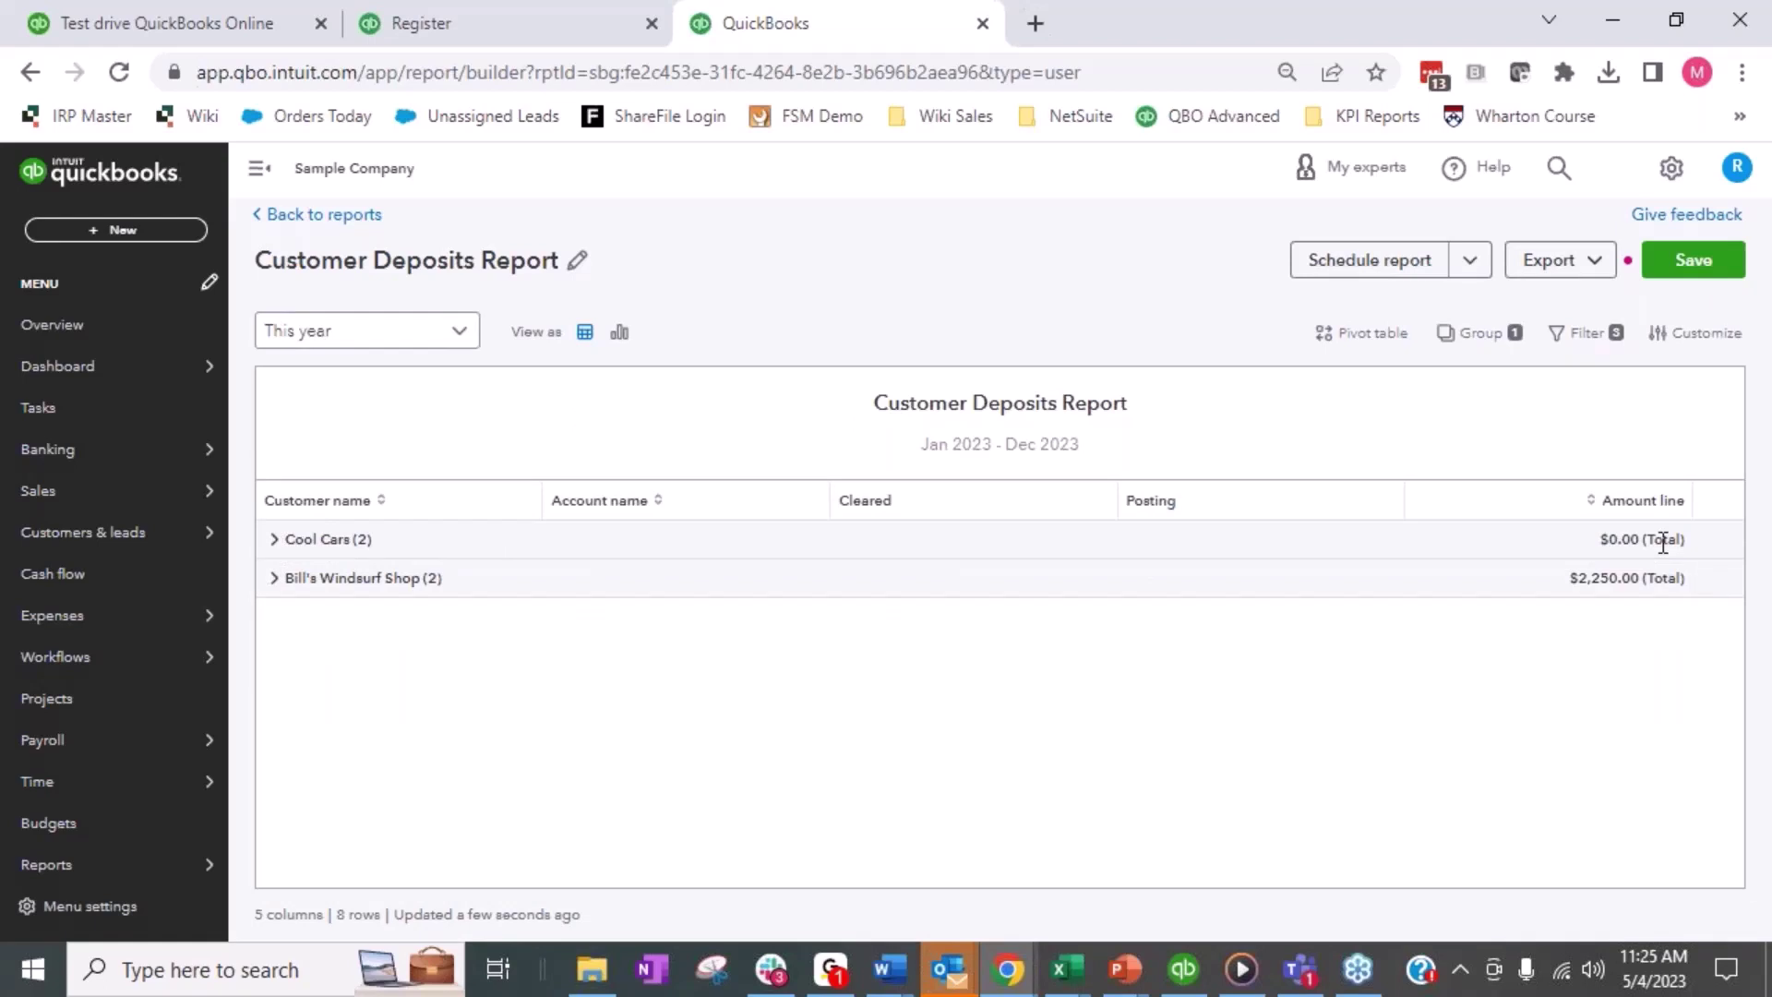
Step: In the original reconciliation tab, mark the Cool Cars sales receipt 1038 and invoice 1041 as cleared and finish the reconciliation
click(534, 15)
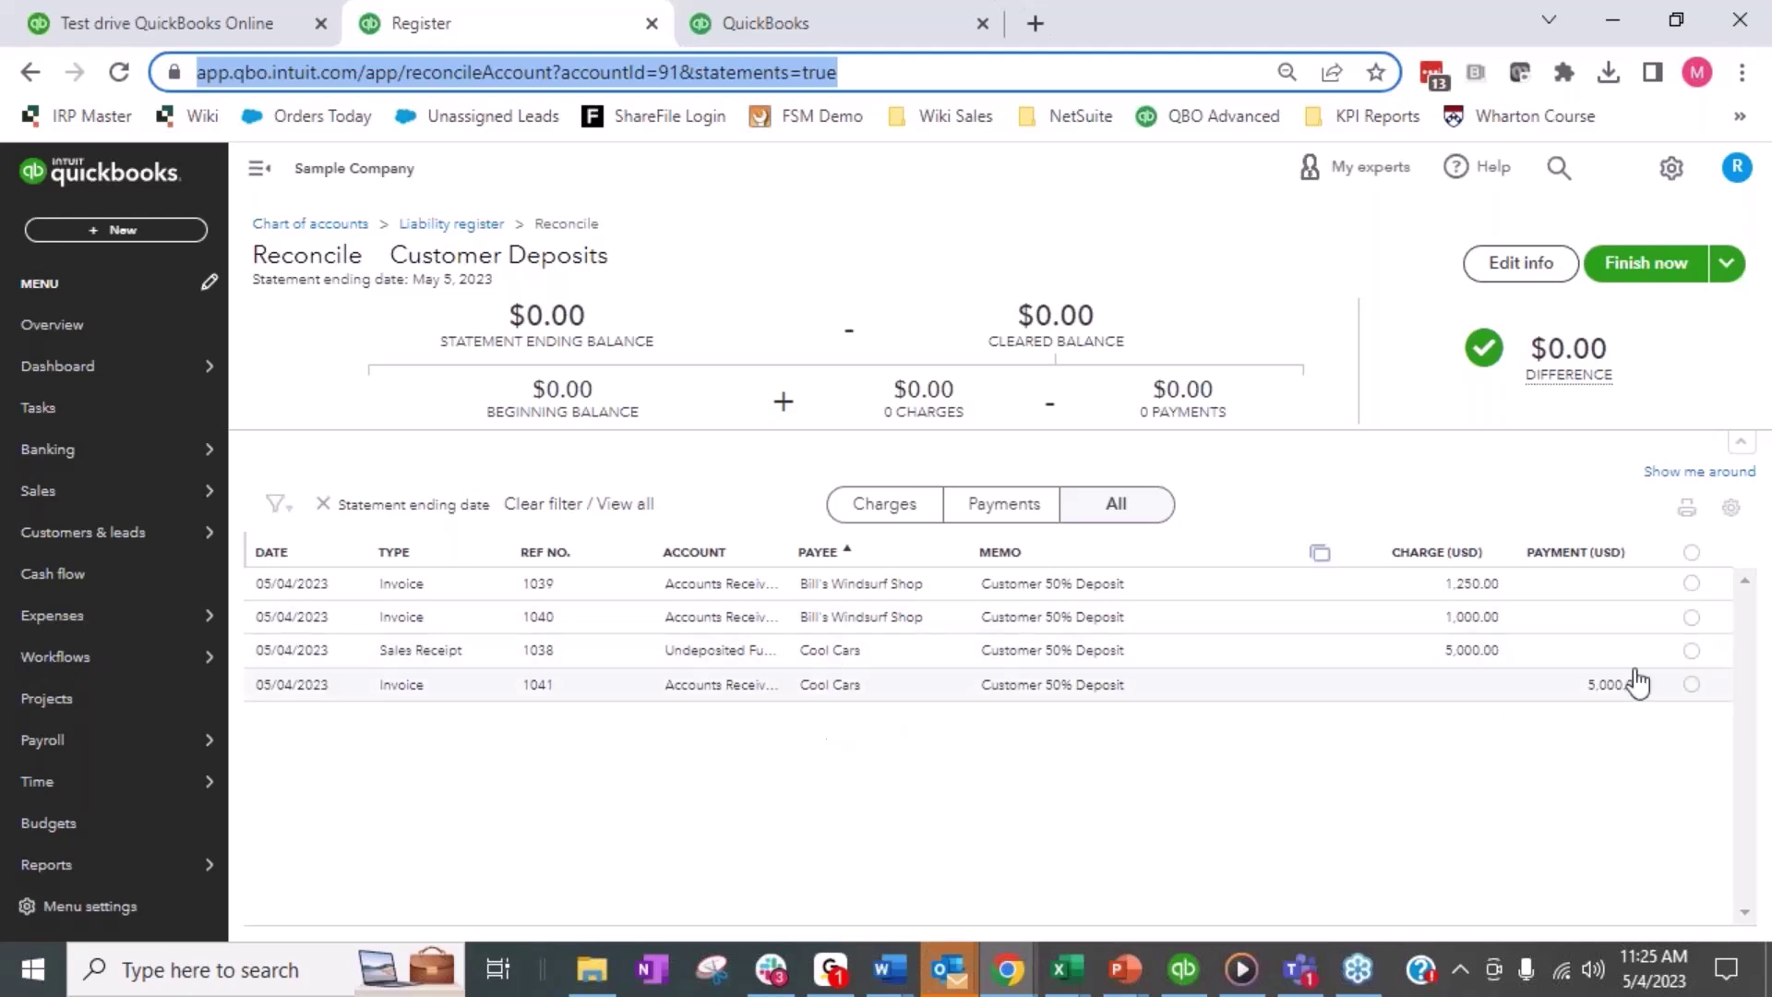
click(1691, 652)
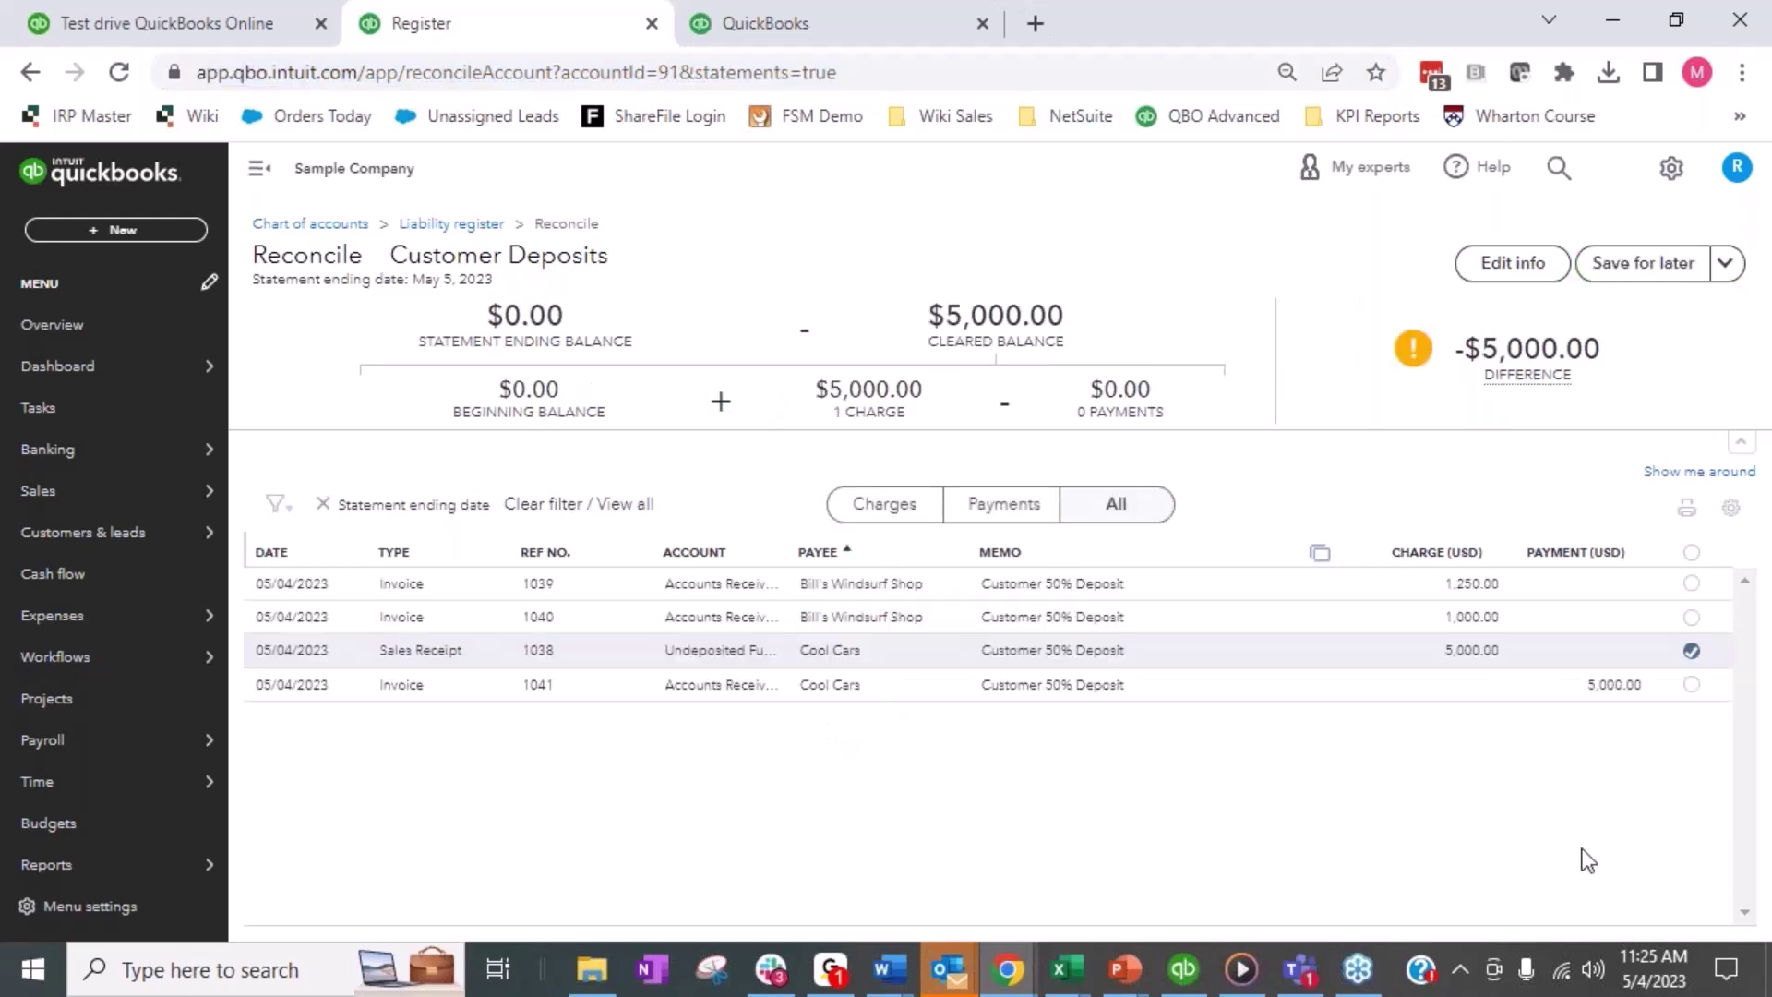
click(1691, 684)
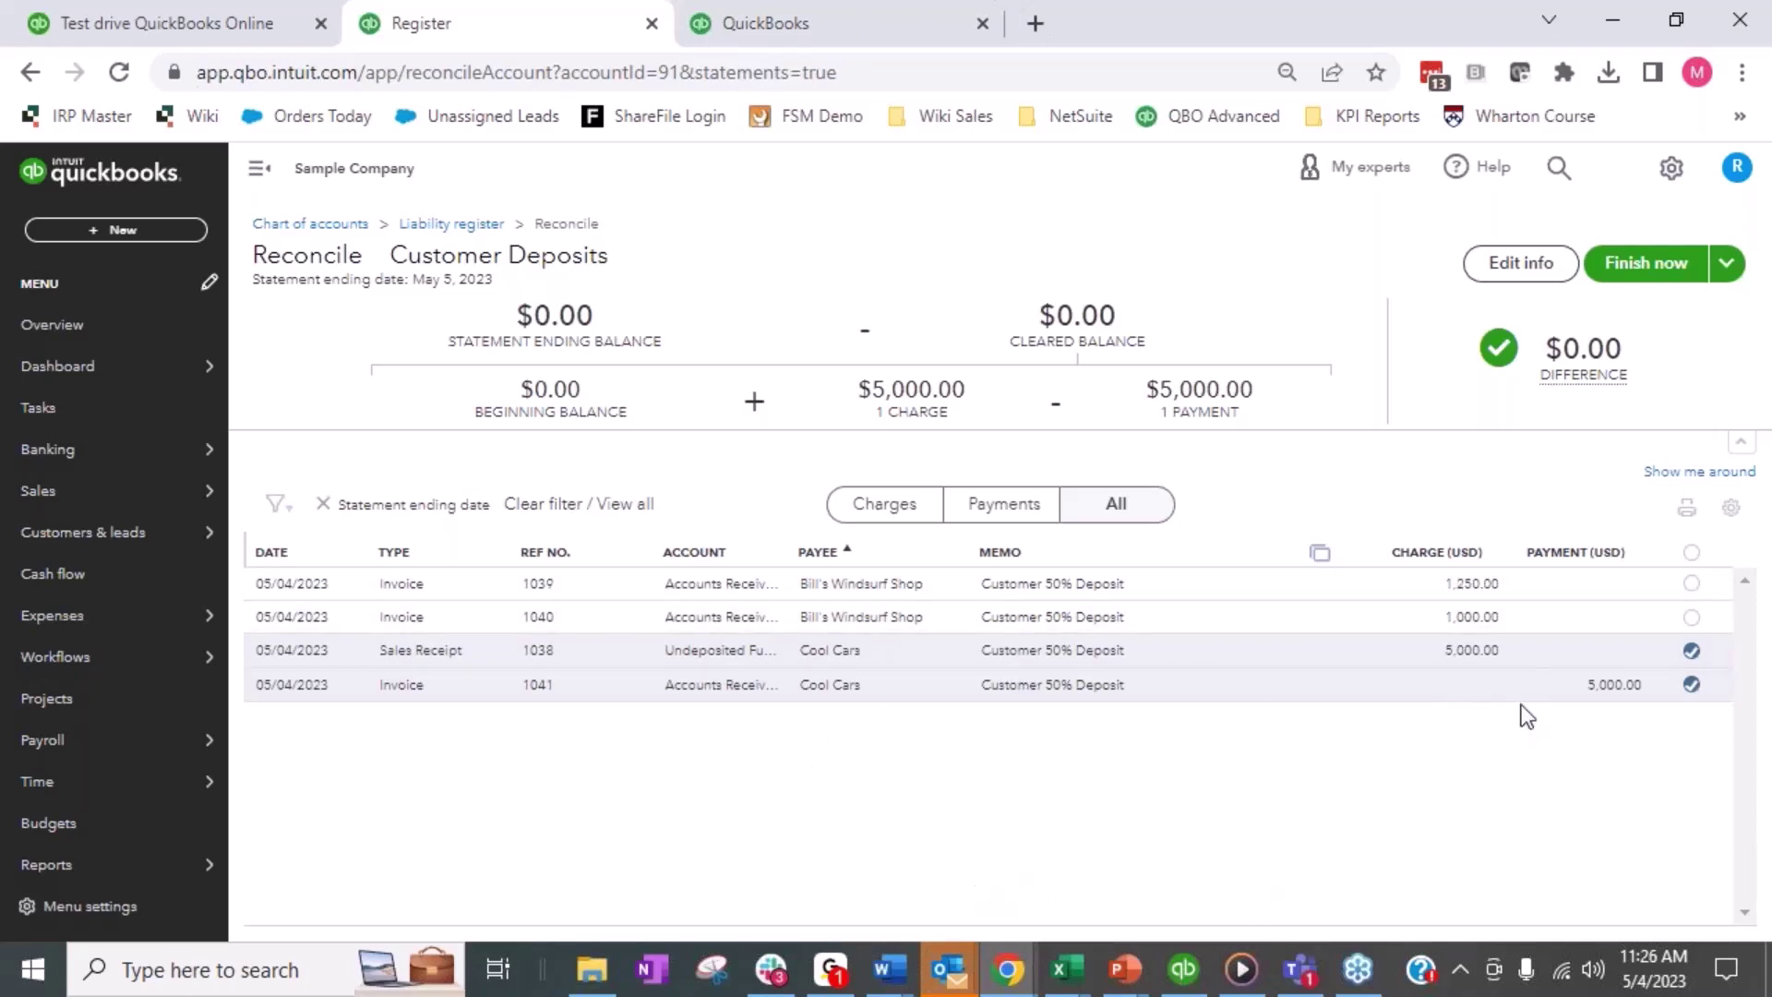
click(1642, 270)
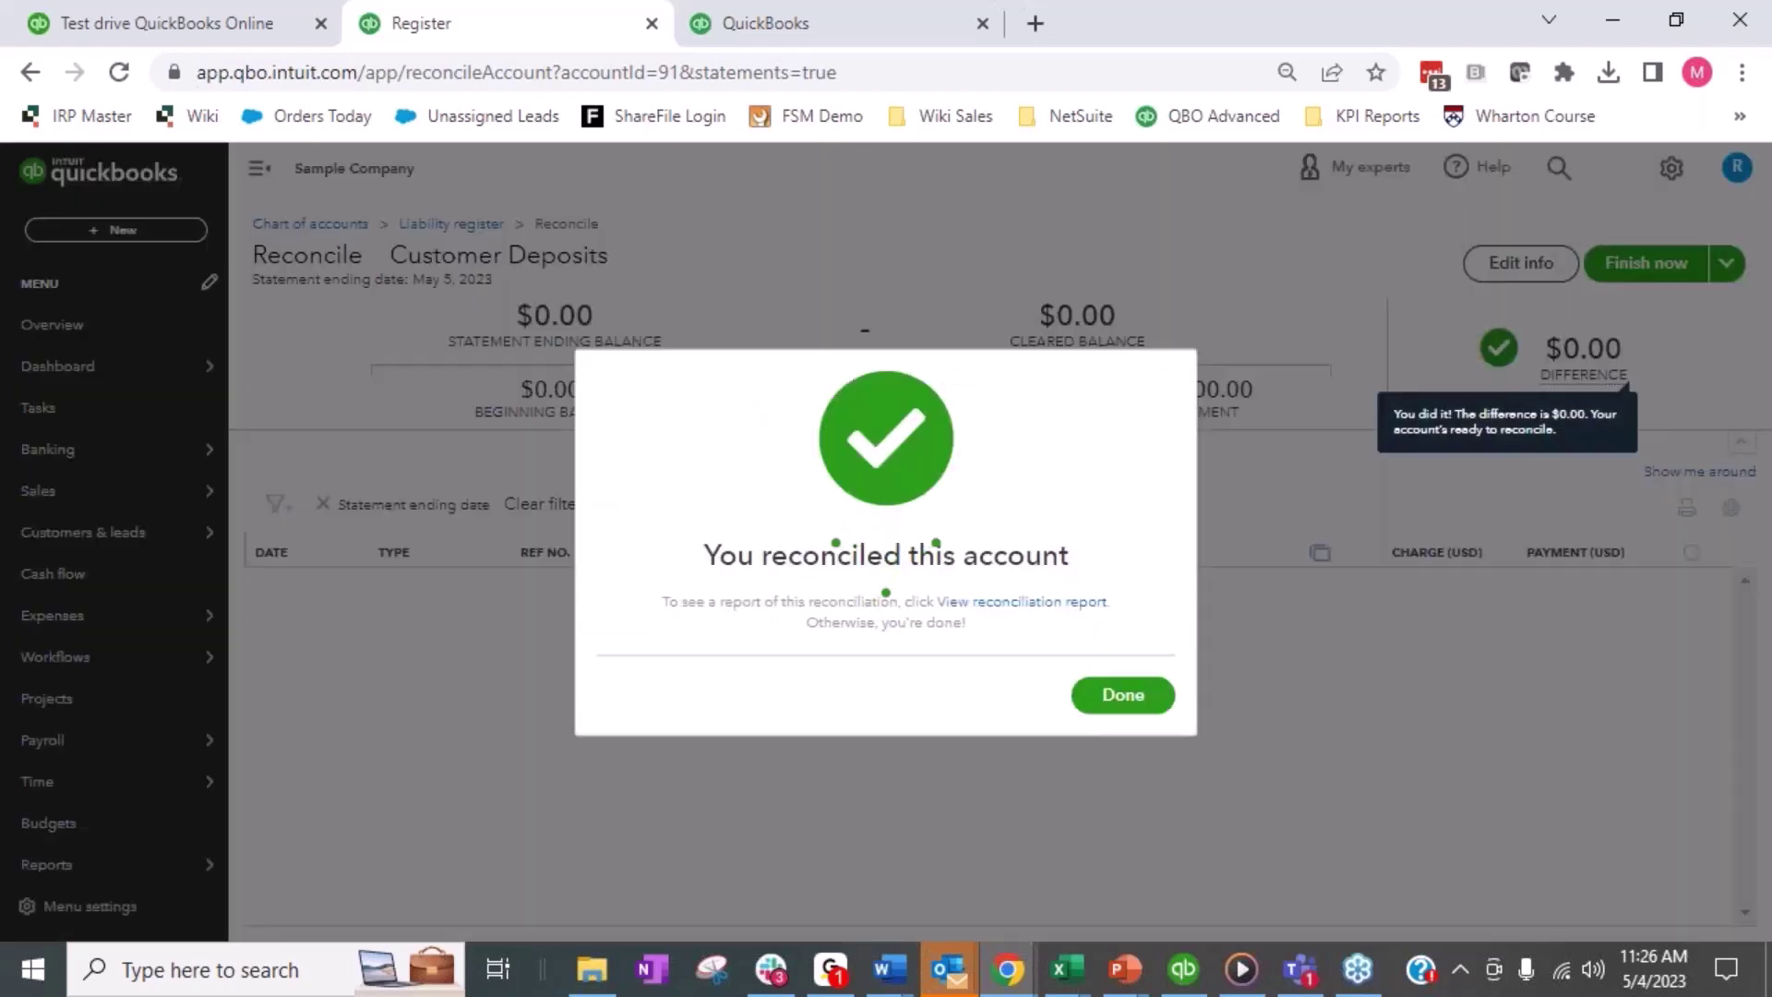
click(1122, 695)
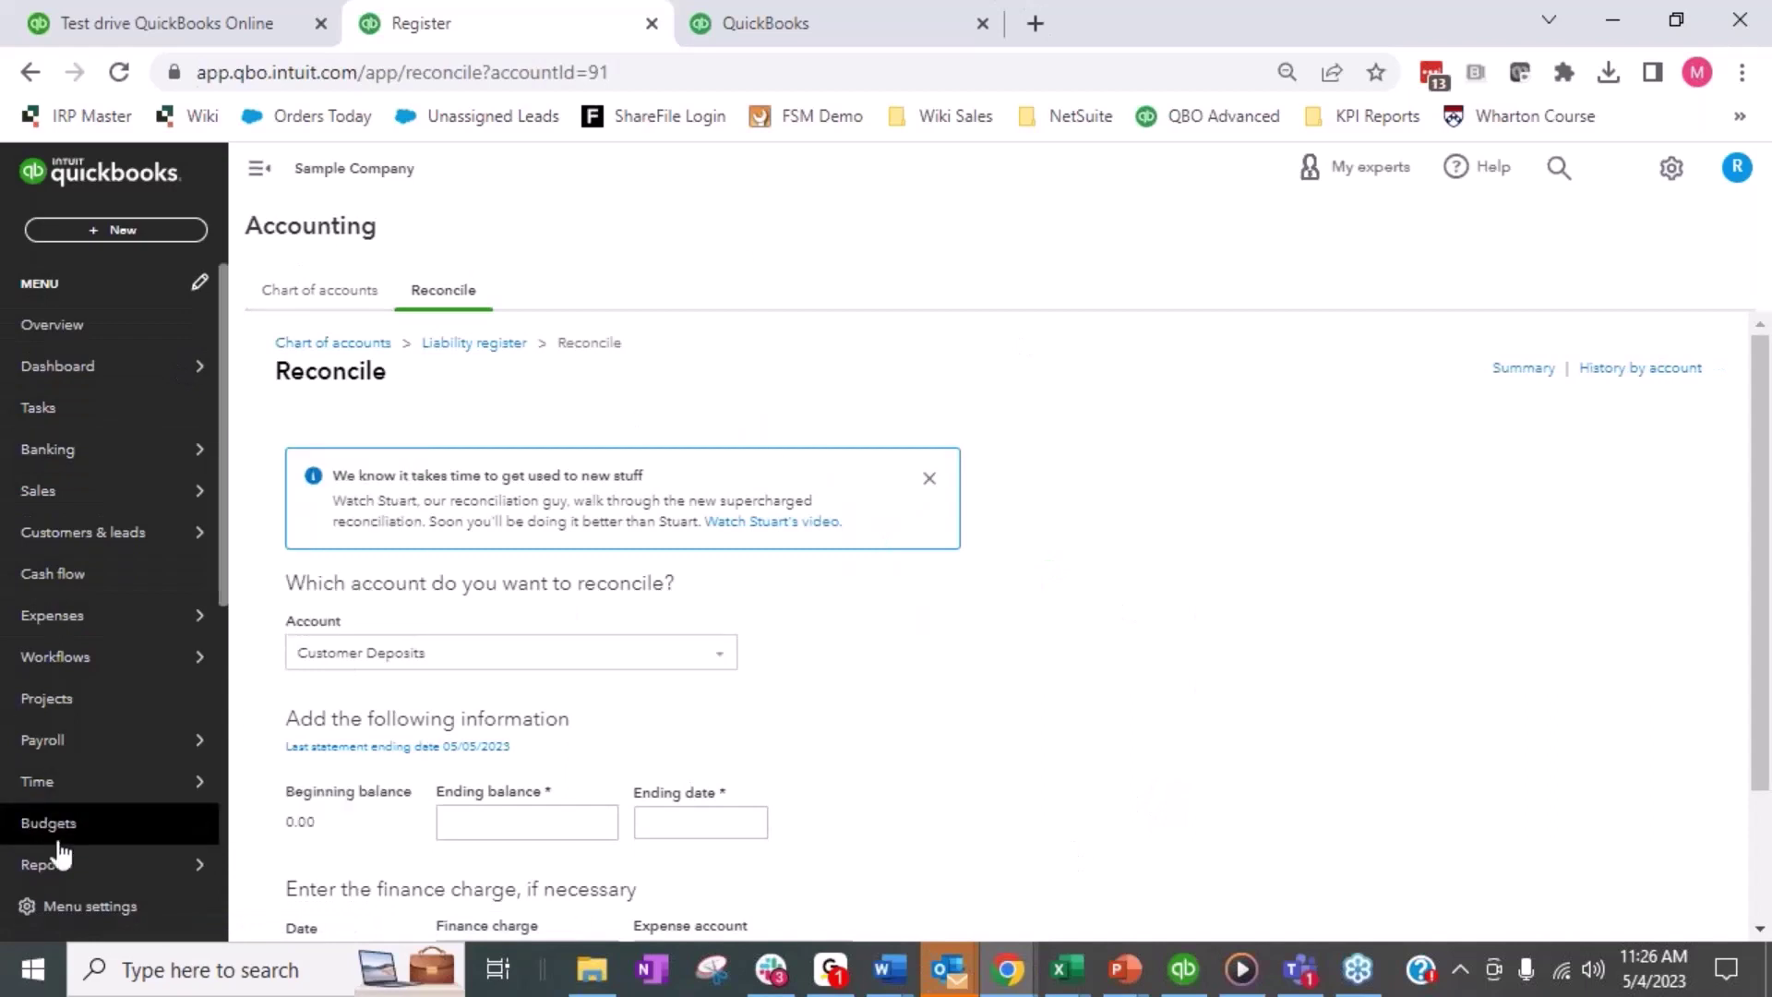
Step: Reopen the saved Customer Deposits Report from the custom reports to check it against the finished reconciliation
click(65, 864)
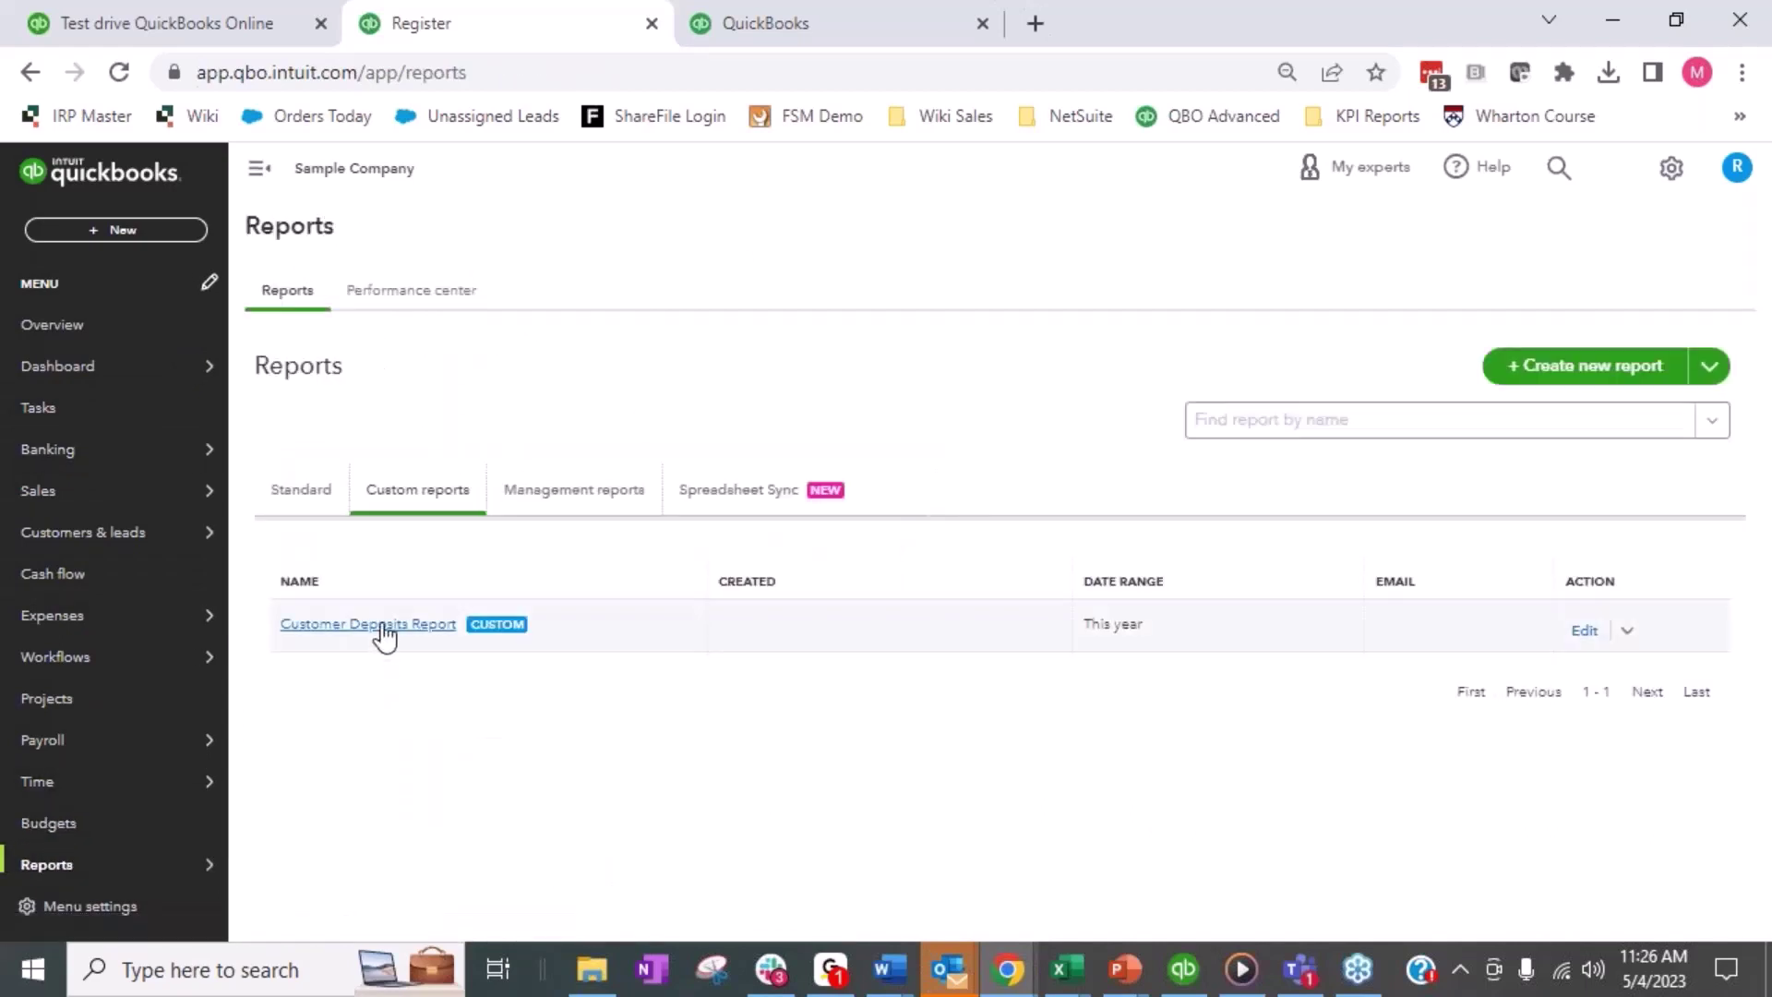
click(384, 627)
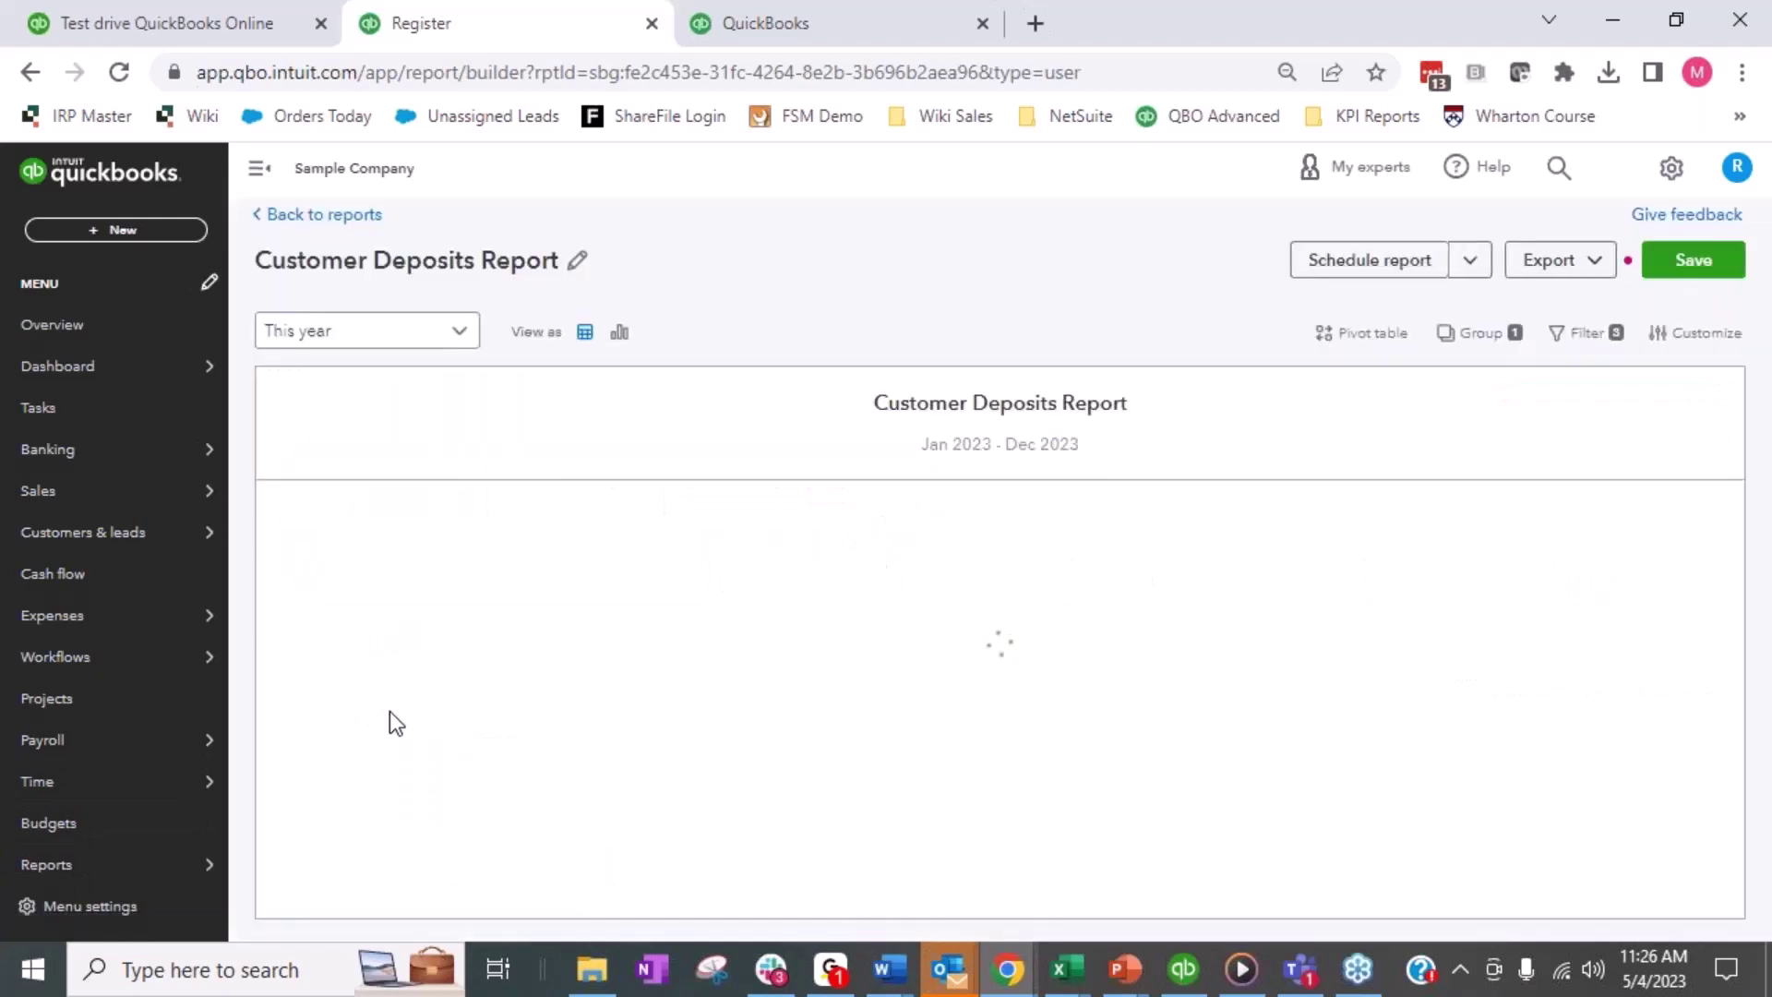